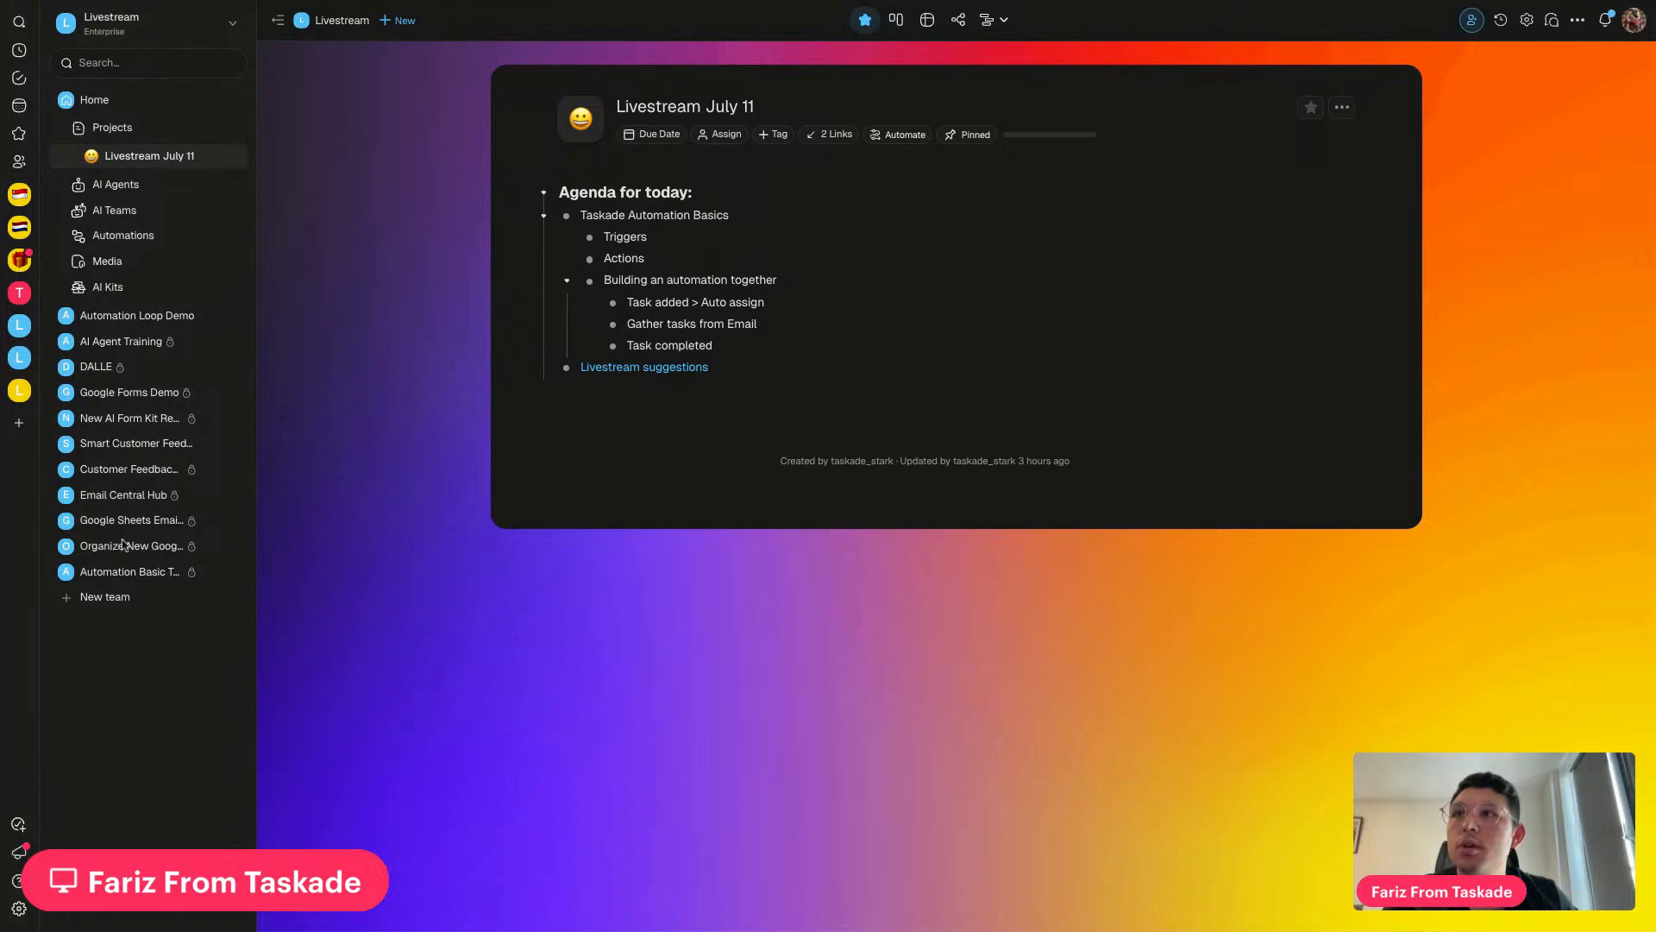
Browse the Automation Basic Test and Organize New Google Drive Files teams' automations, opening File Management Automation Flow
left_click(138, 570)
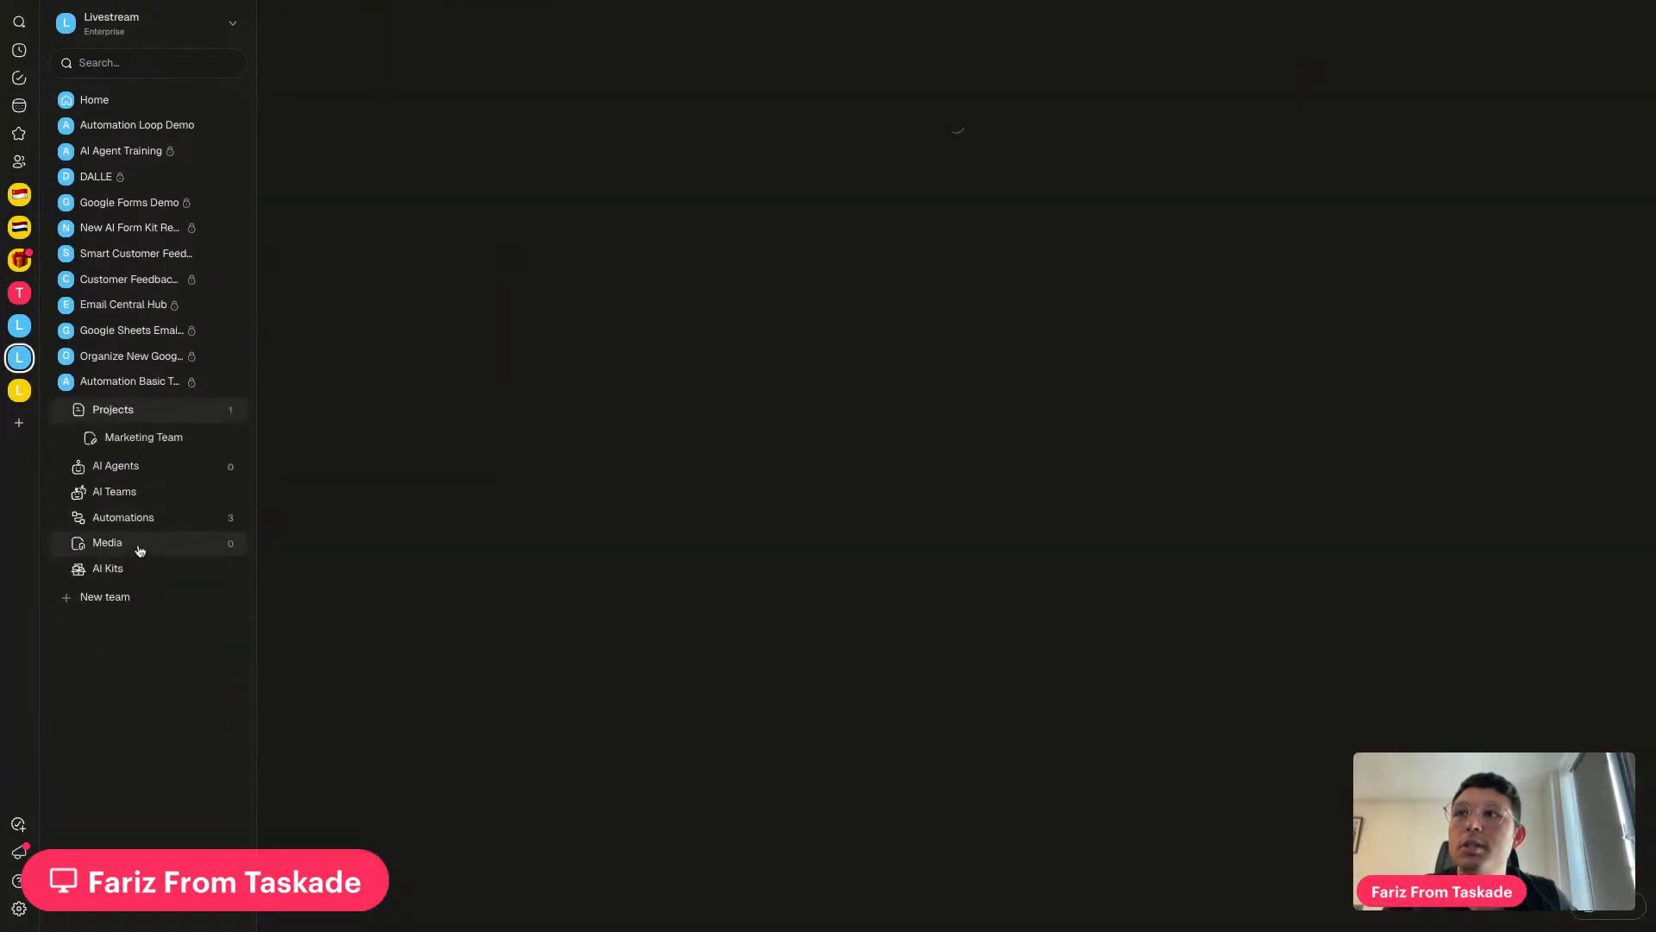
left_click(124, 518)
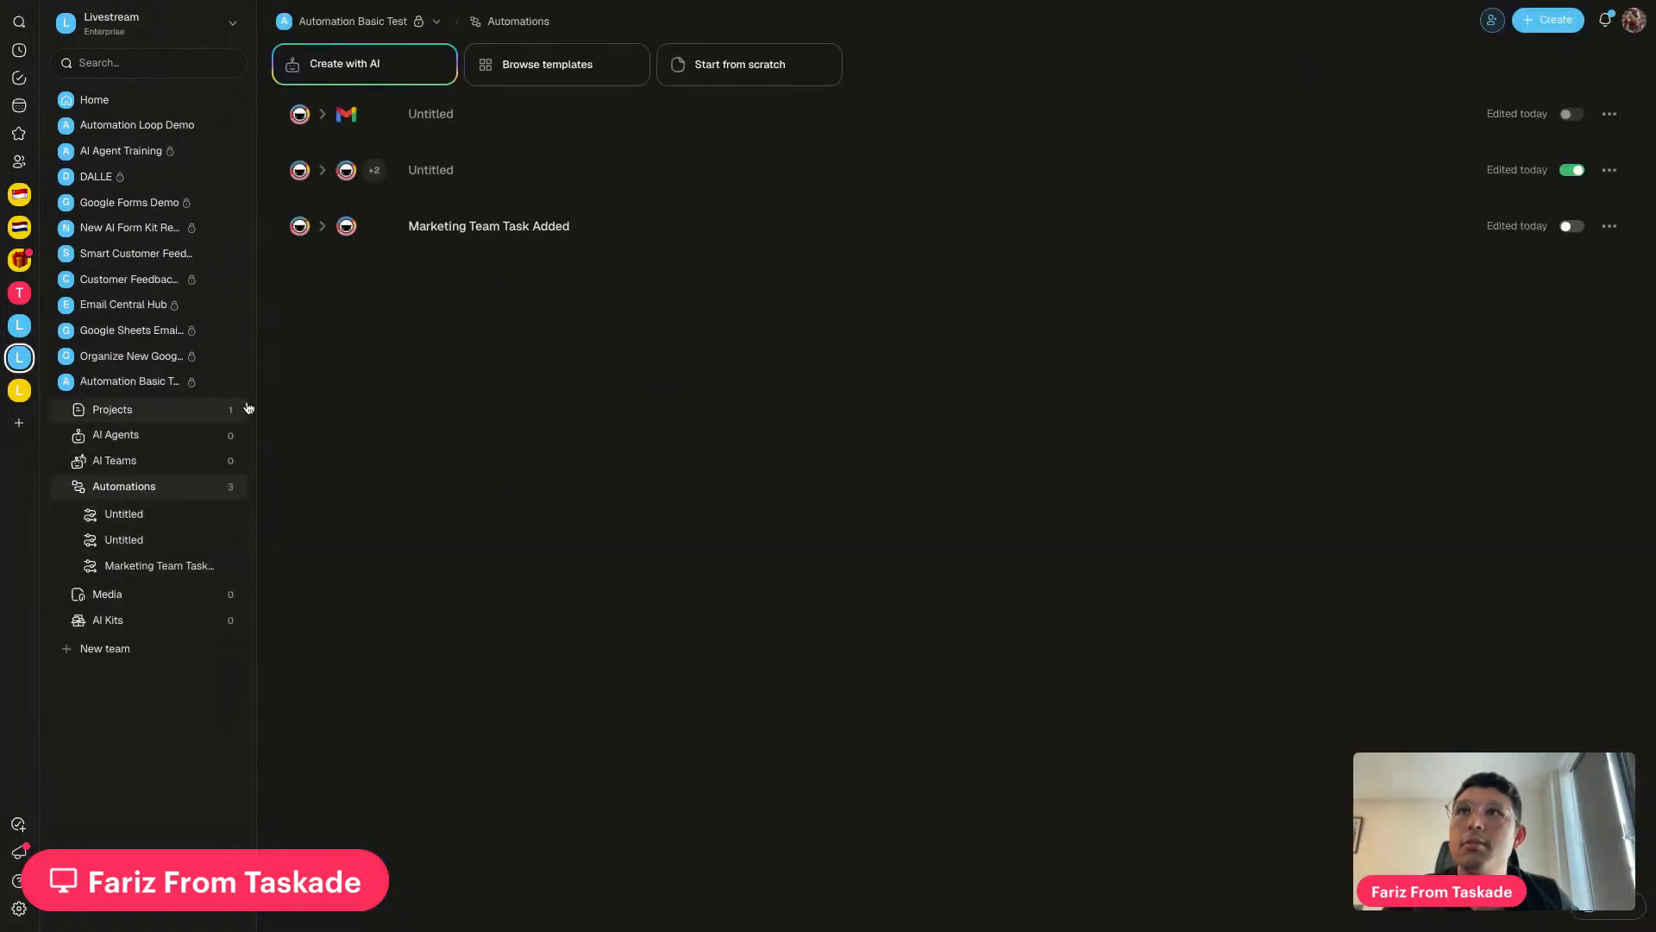
left_click(136, 356)
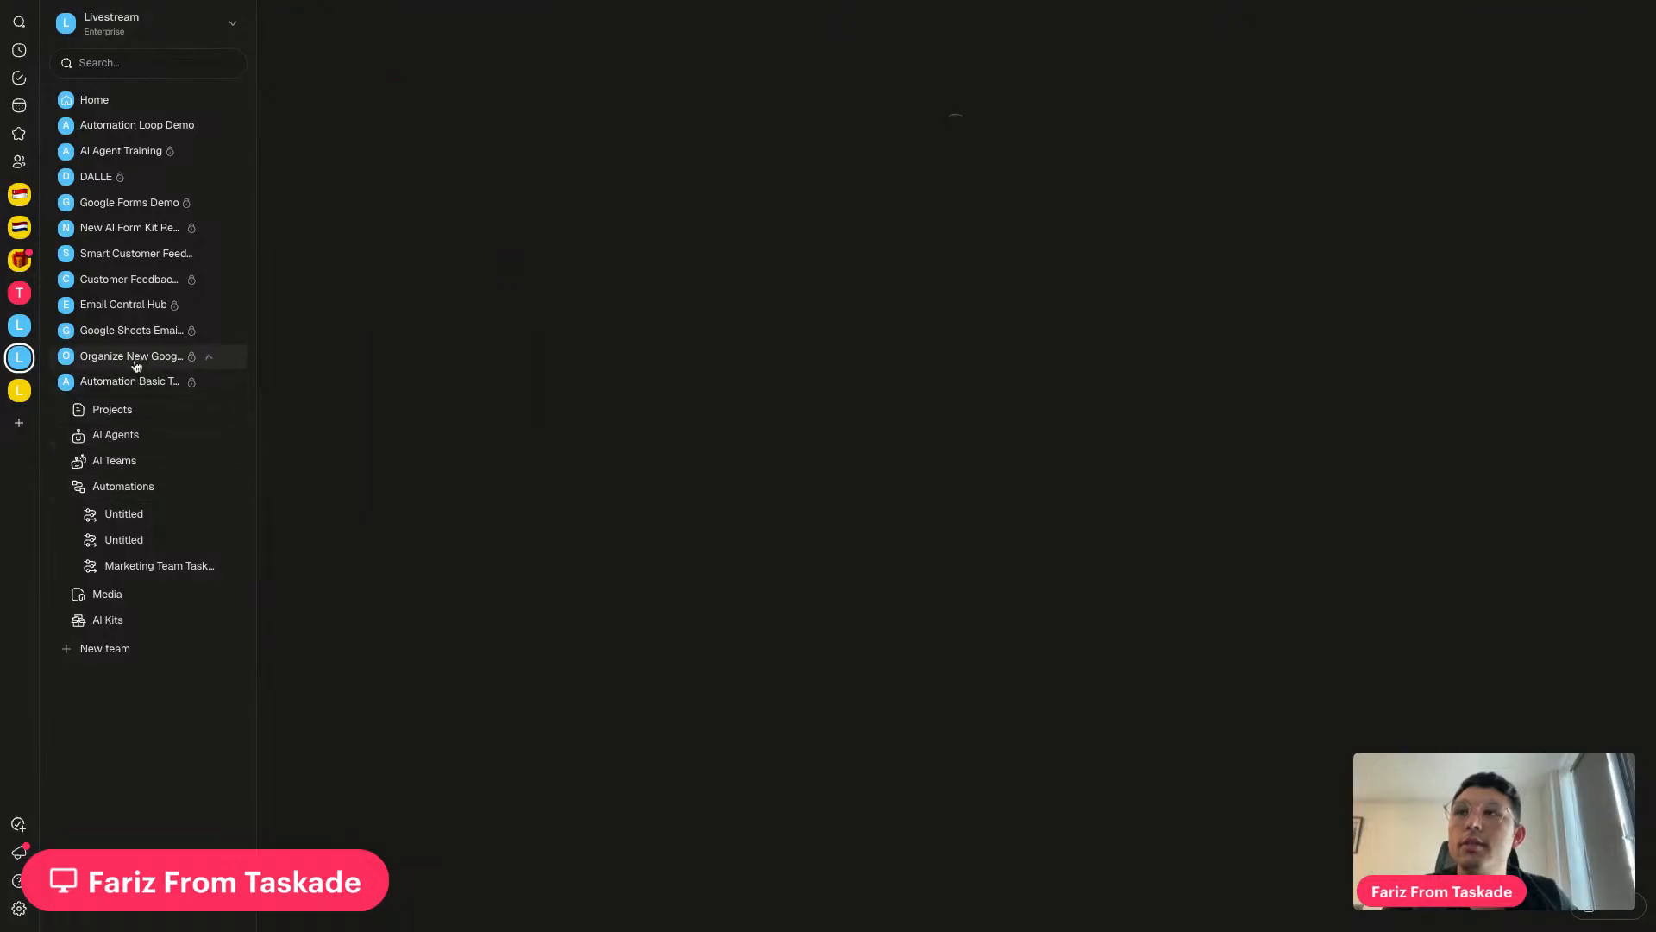
left_click(119, 540)
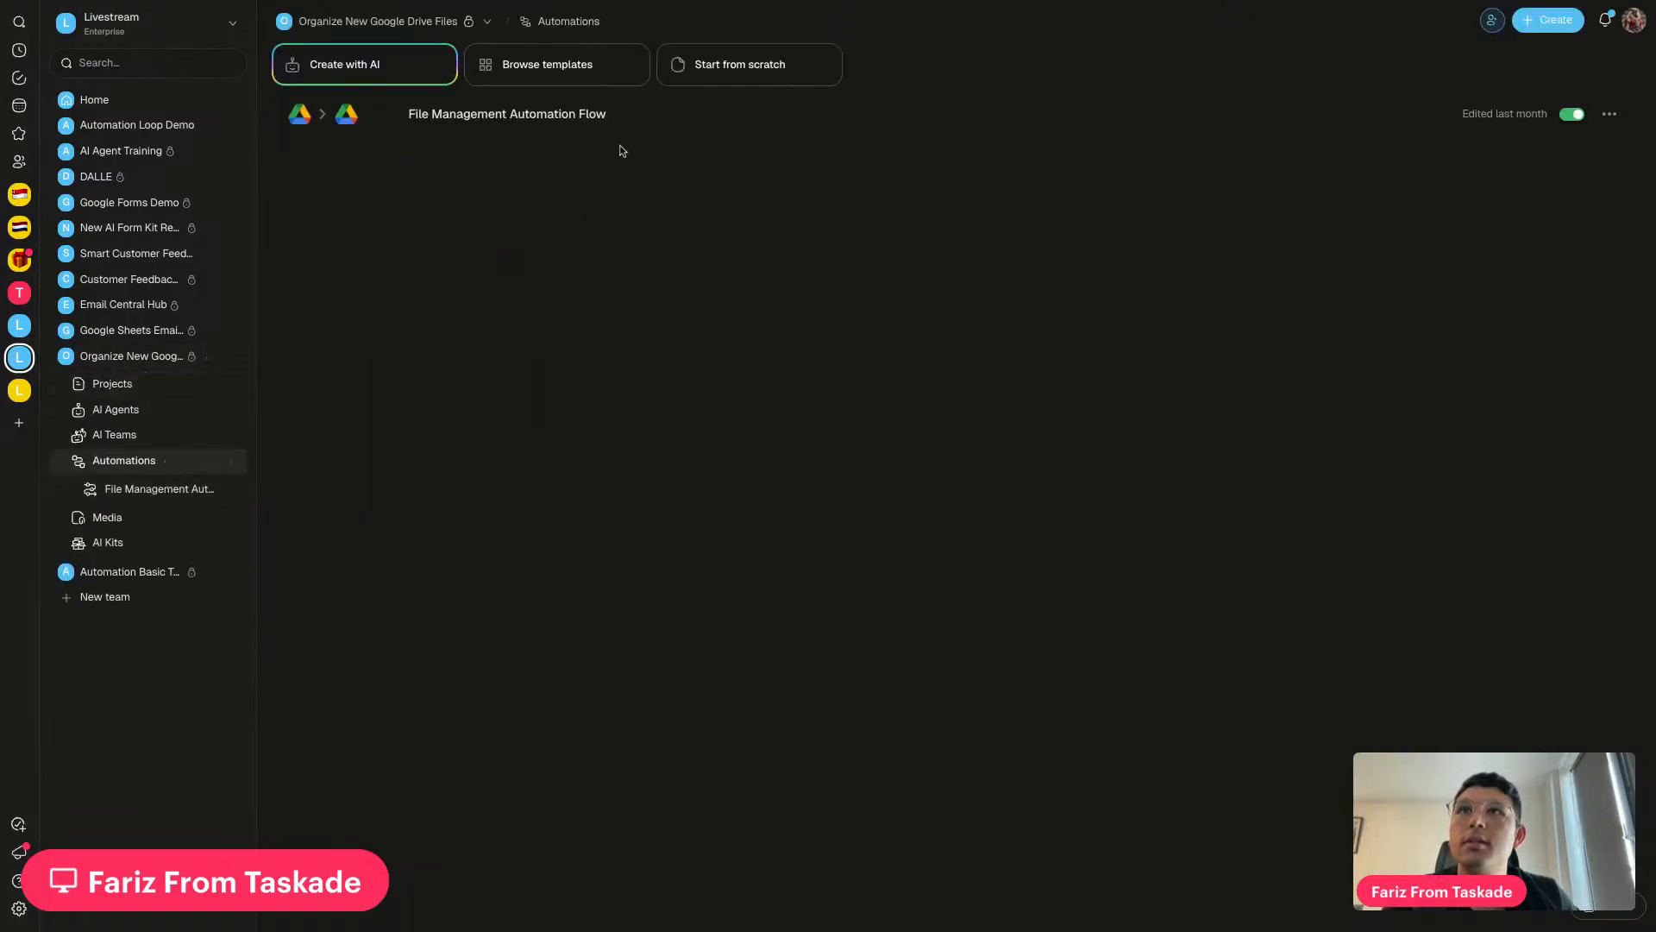
left_click(585, 117)
Look over the File Management Automation Flow canvas, then switch to the Livestream Demos workspace
scroll(589, 481, "down", 3)
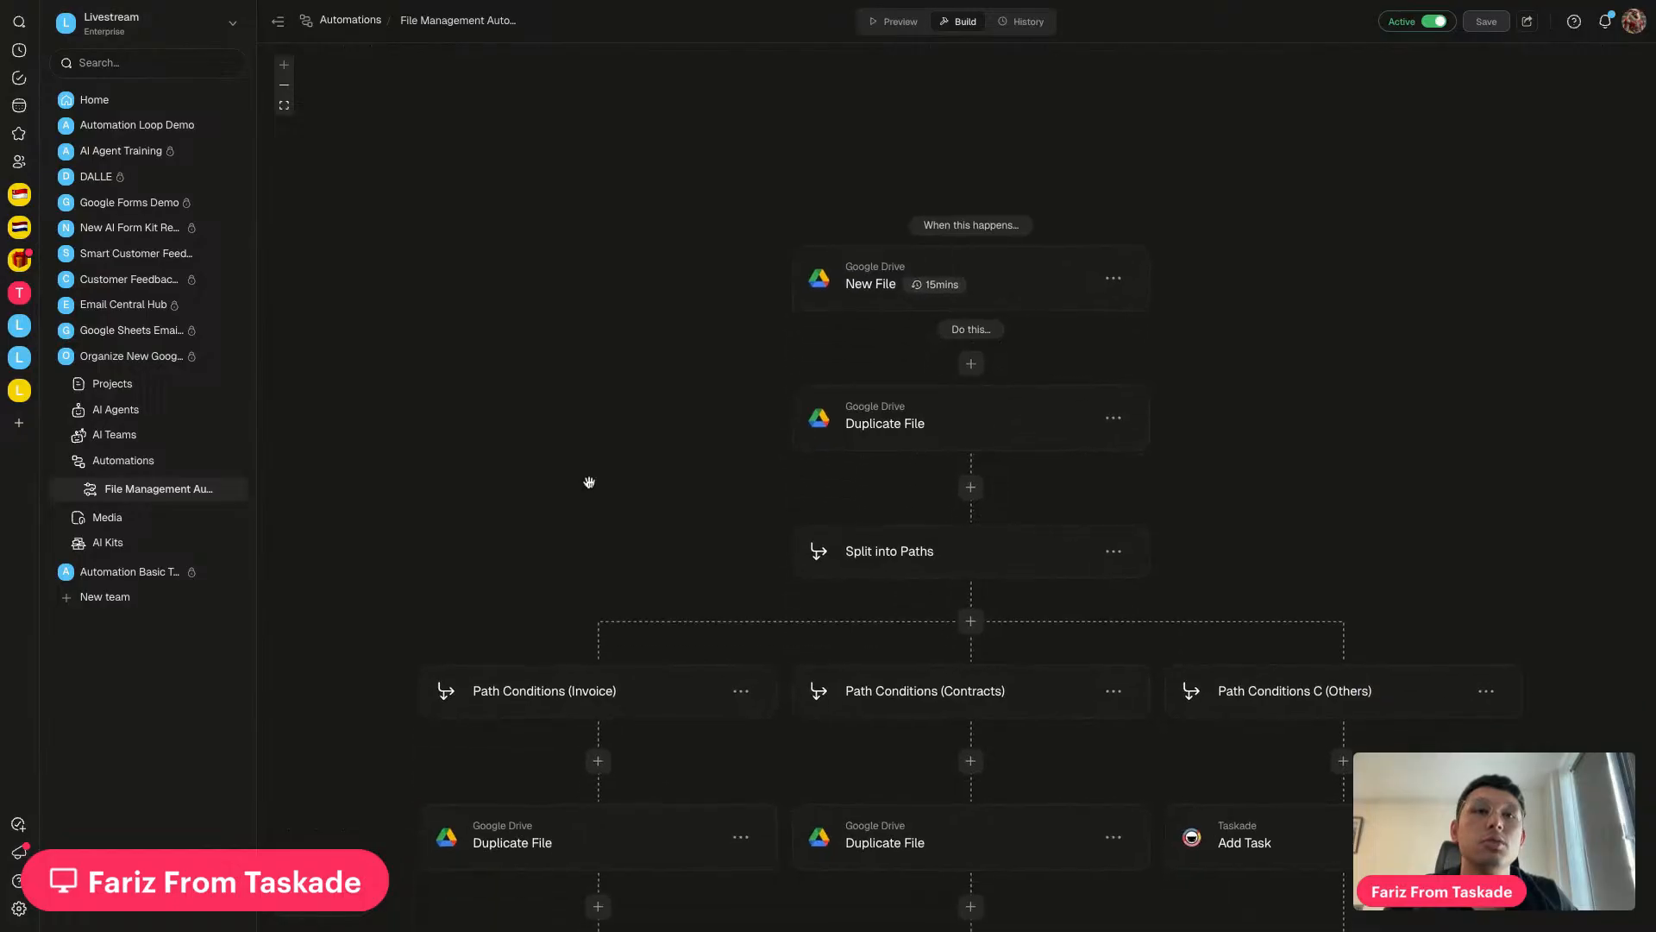
scroll(589, 481, "down", 1)
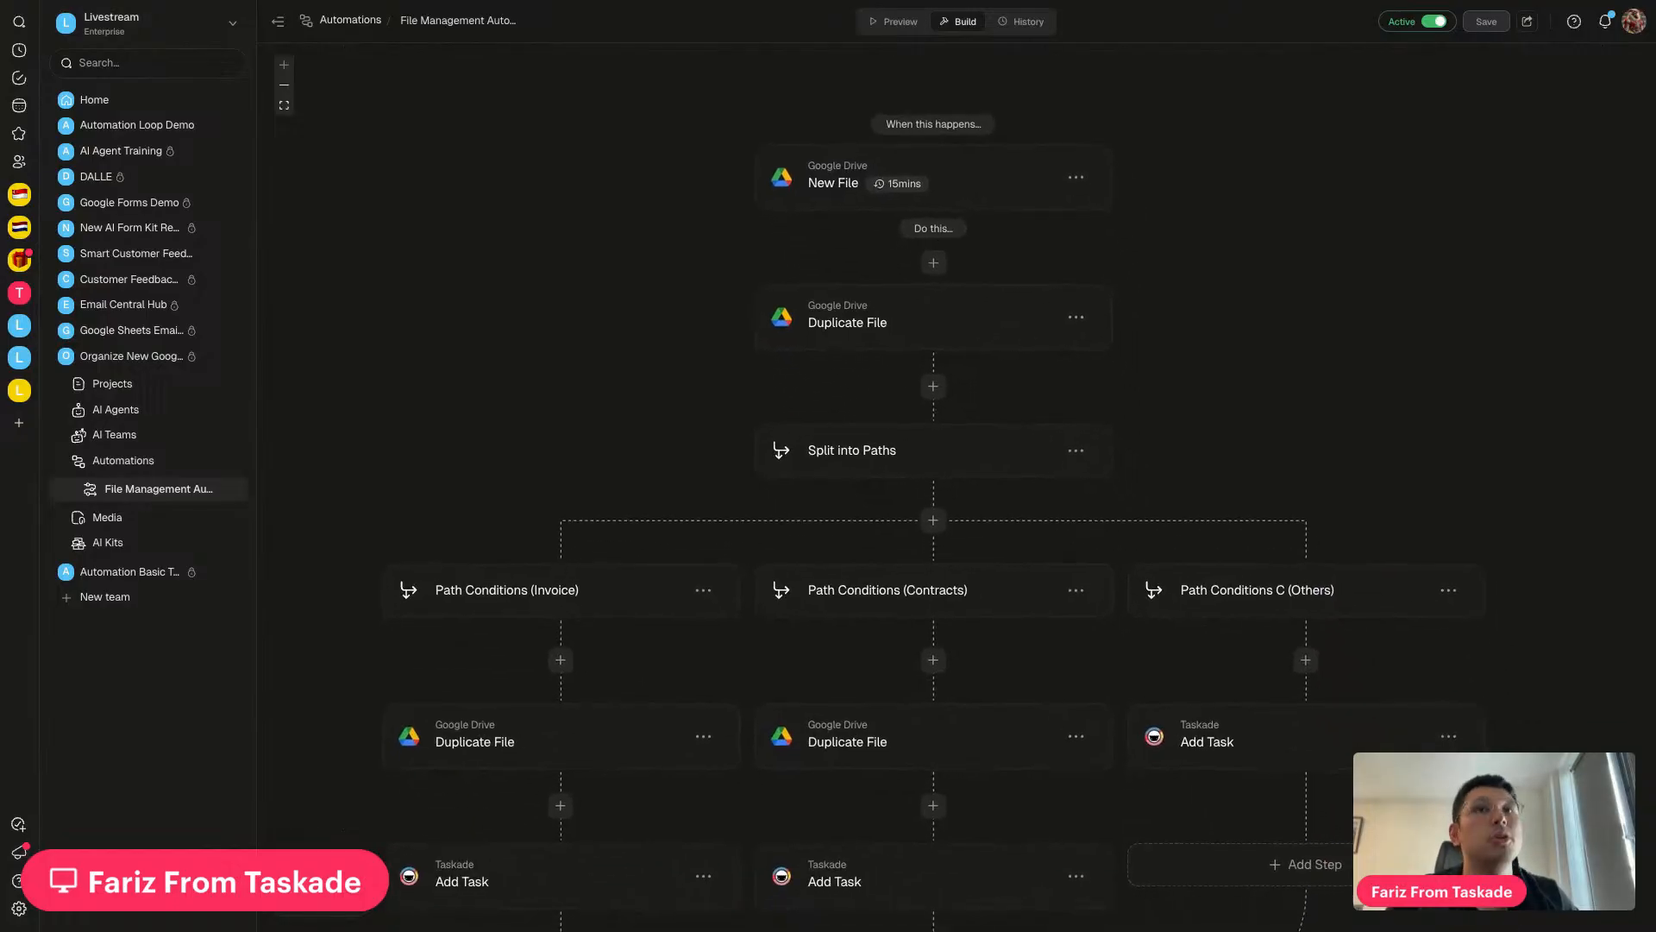
scroll(589, 481, "up", 1)
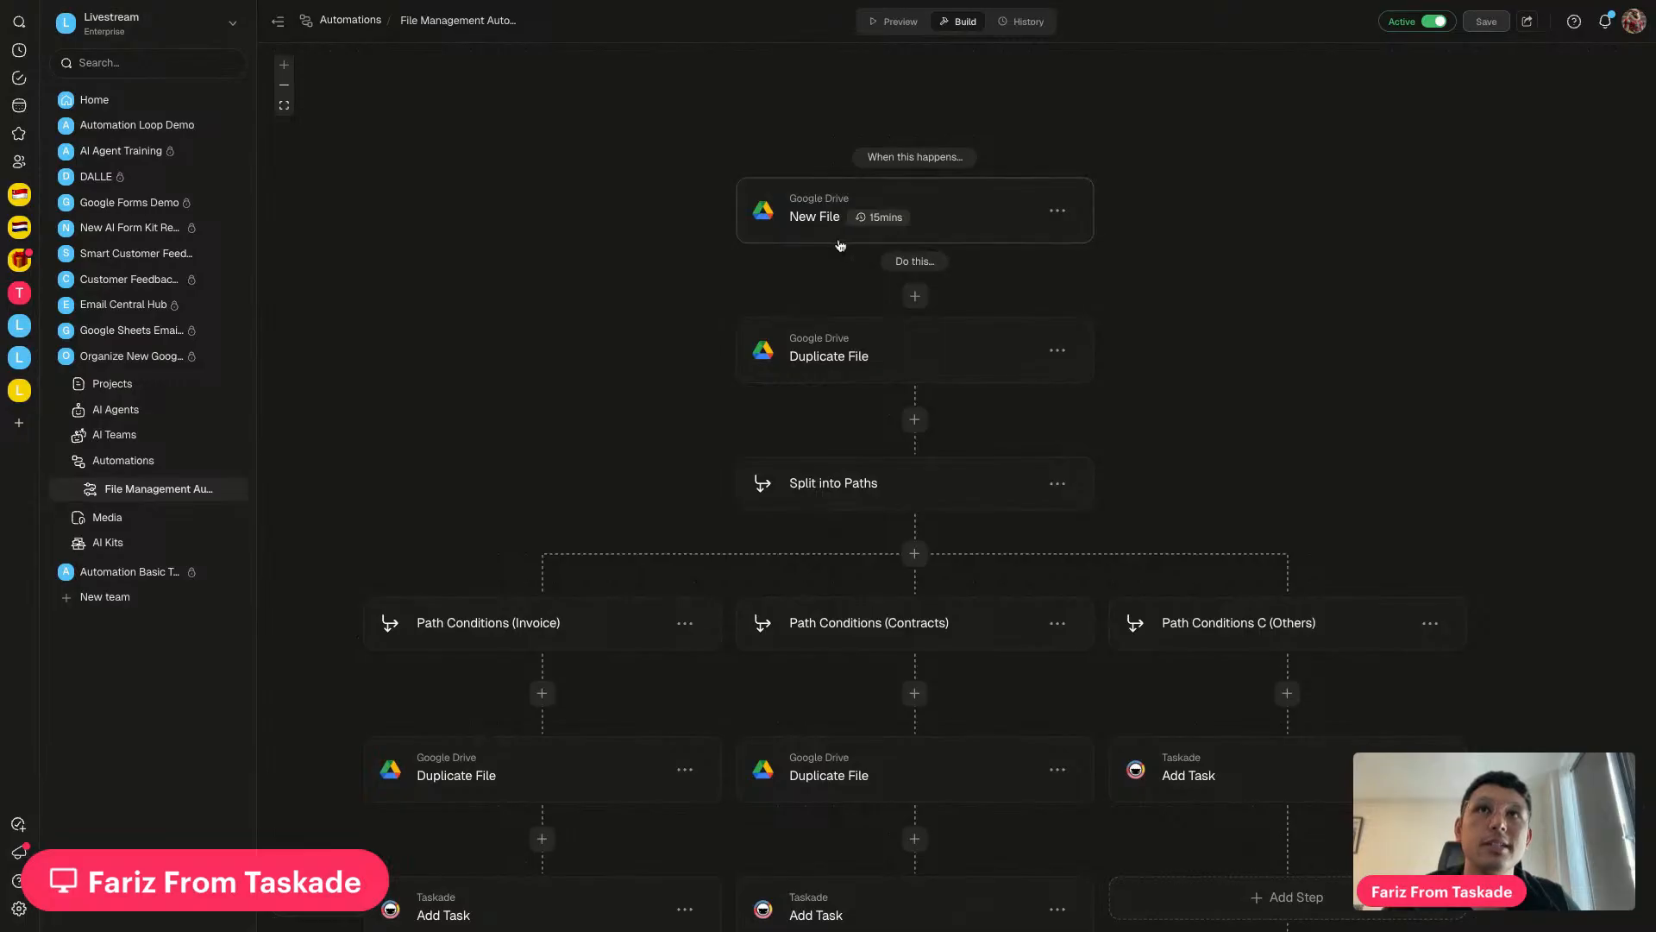
scroll(841, 259, "down", 2)
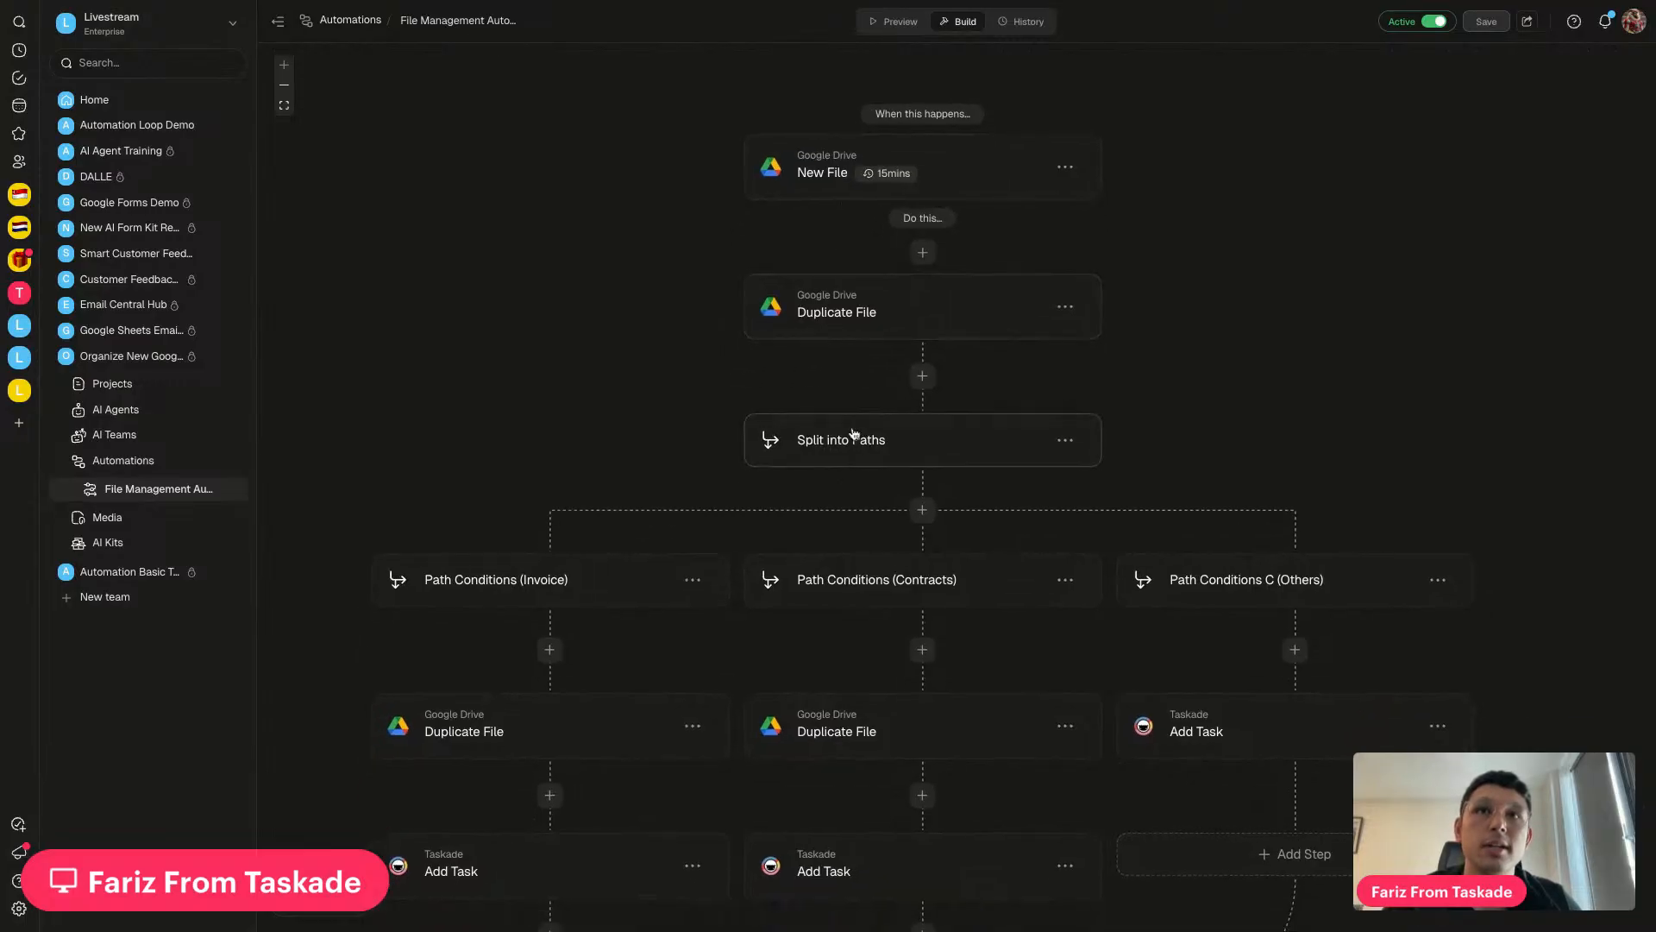
scroll(845, 457, "down", 5)
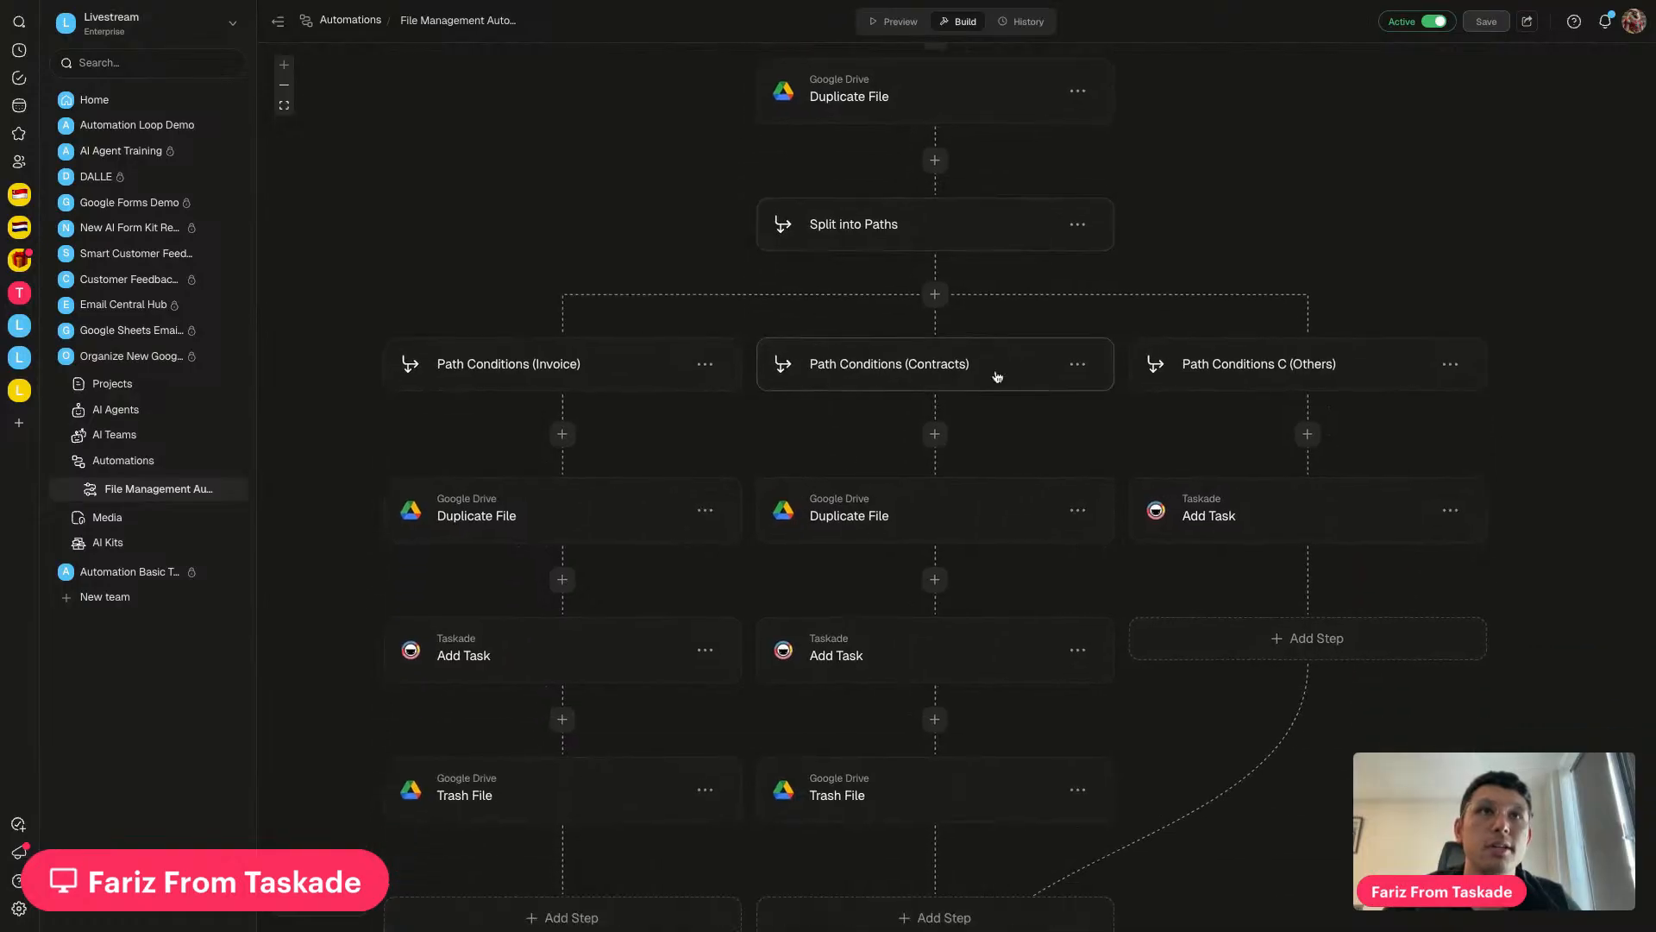
scroll(772, 638, "down", 8)
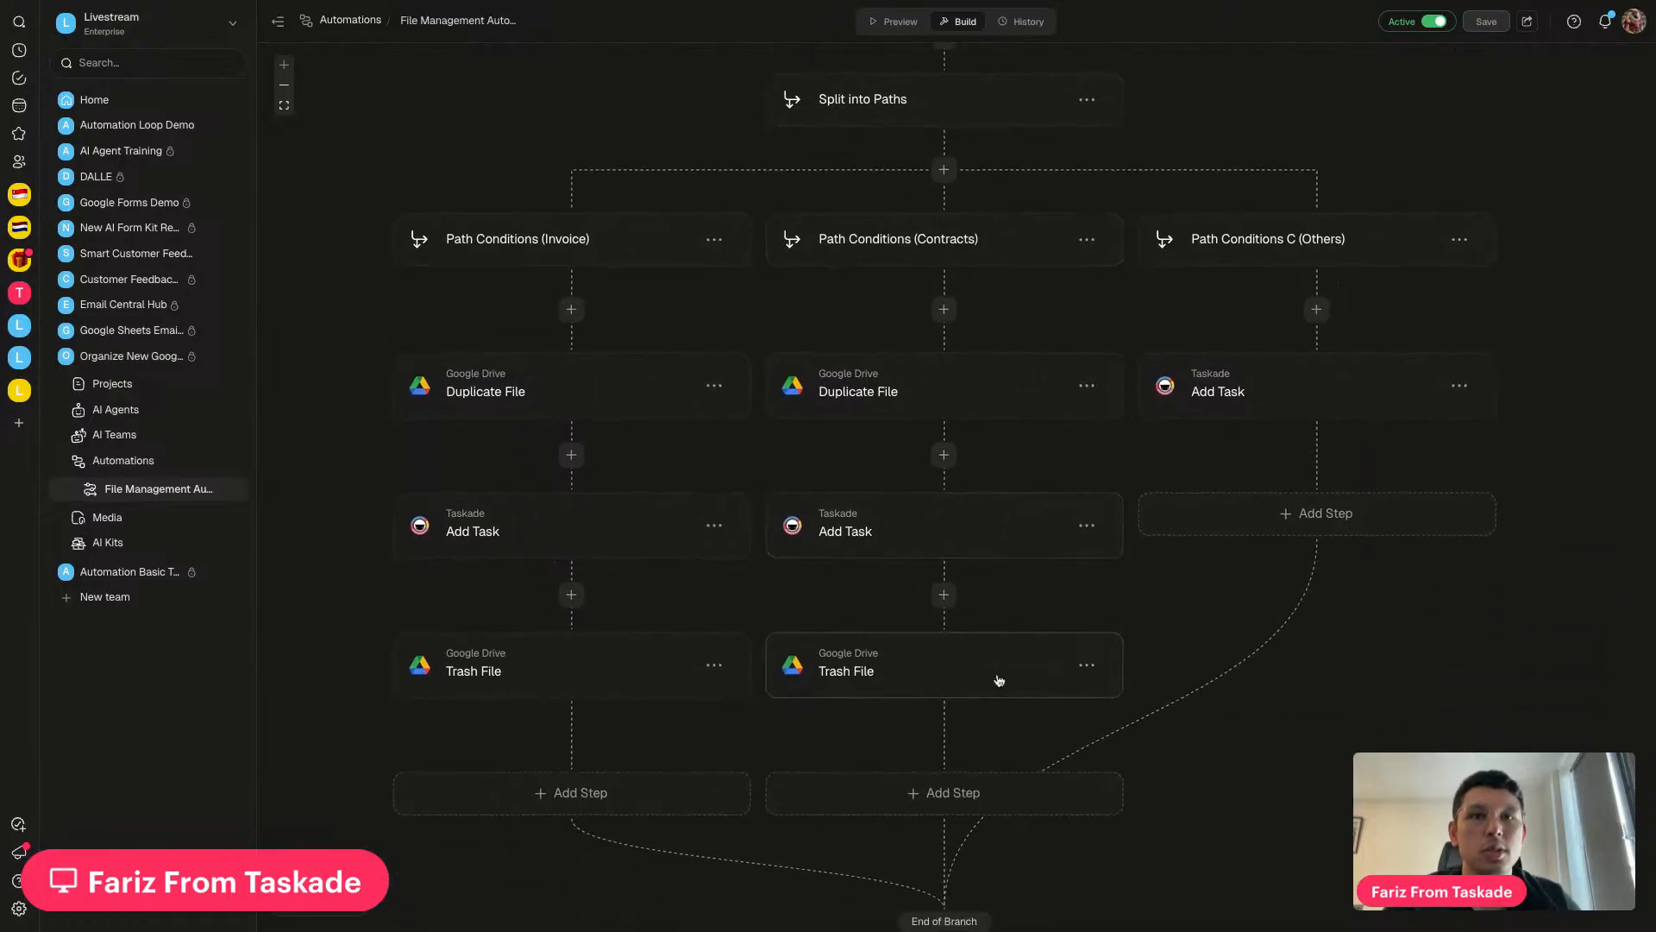
scroll(906, 676, "up", 3)
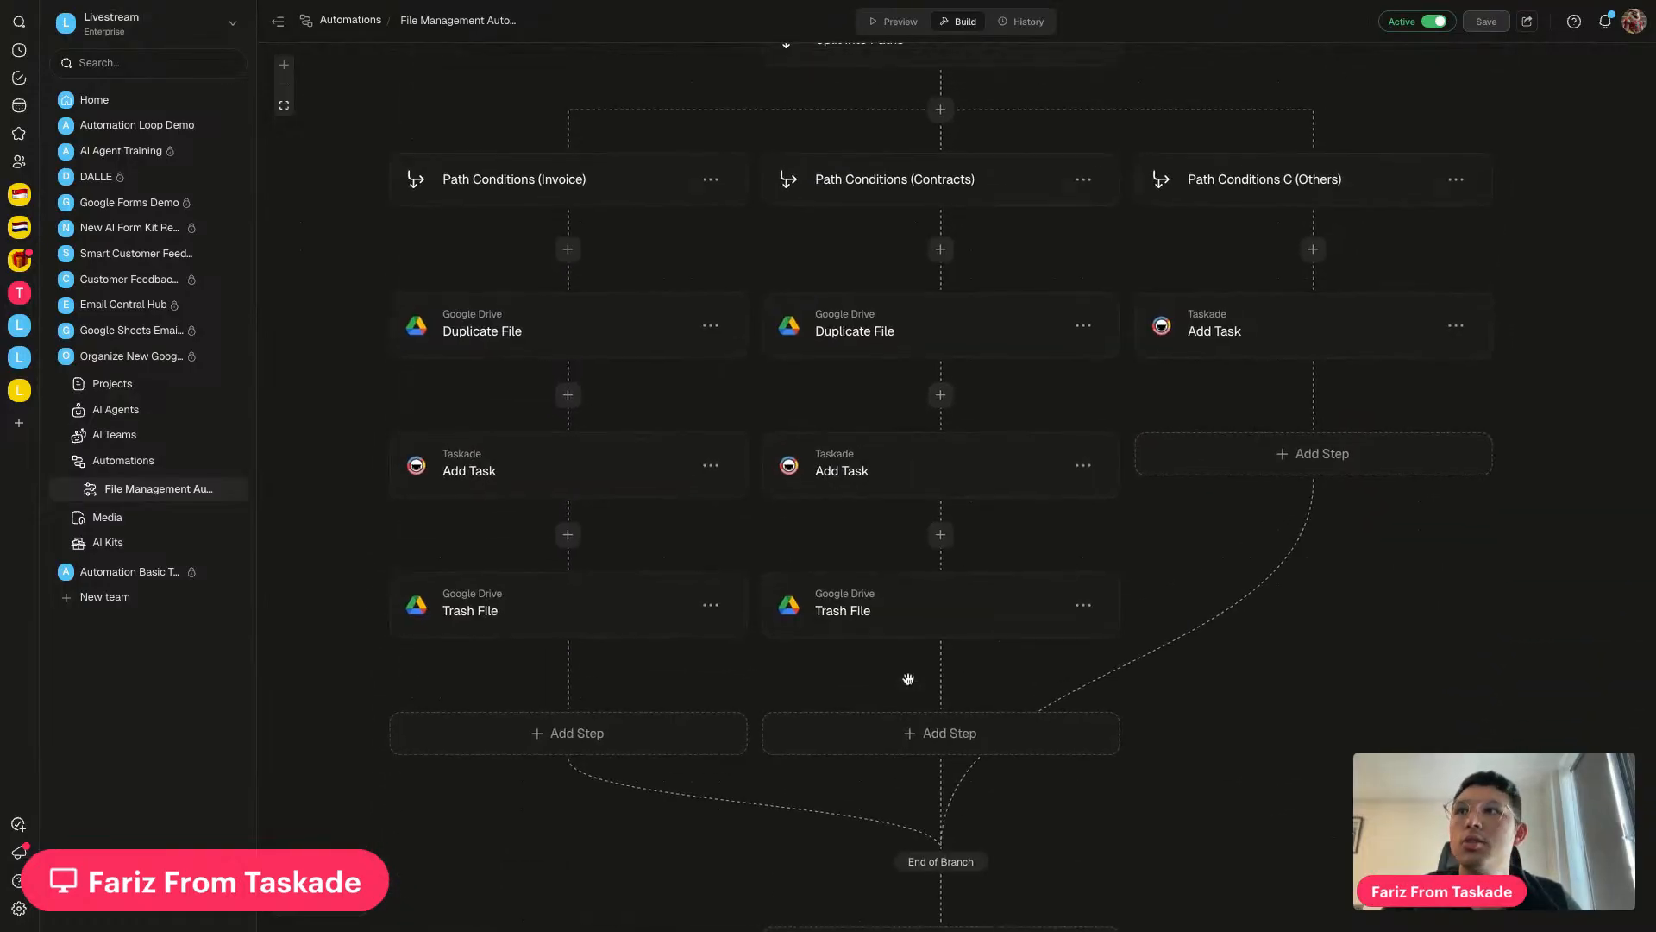
left_click(19, 391)
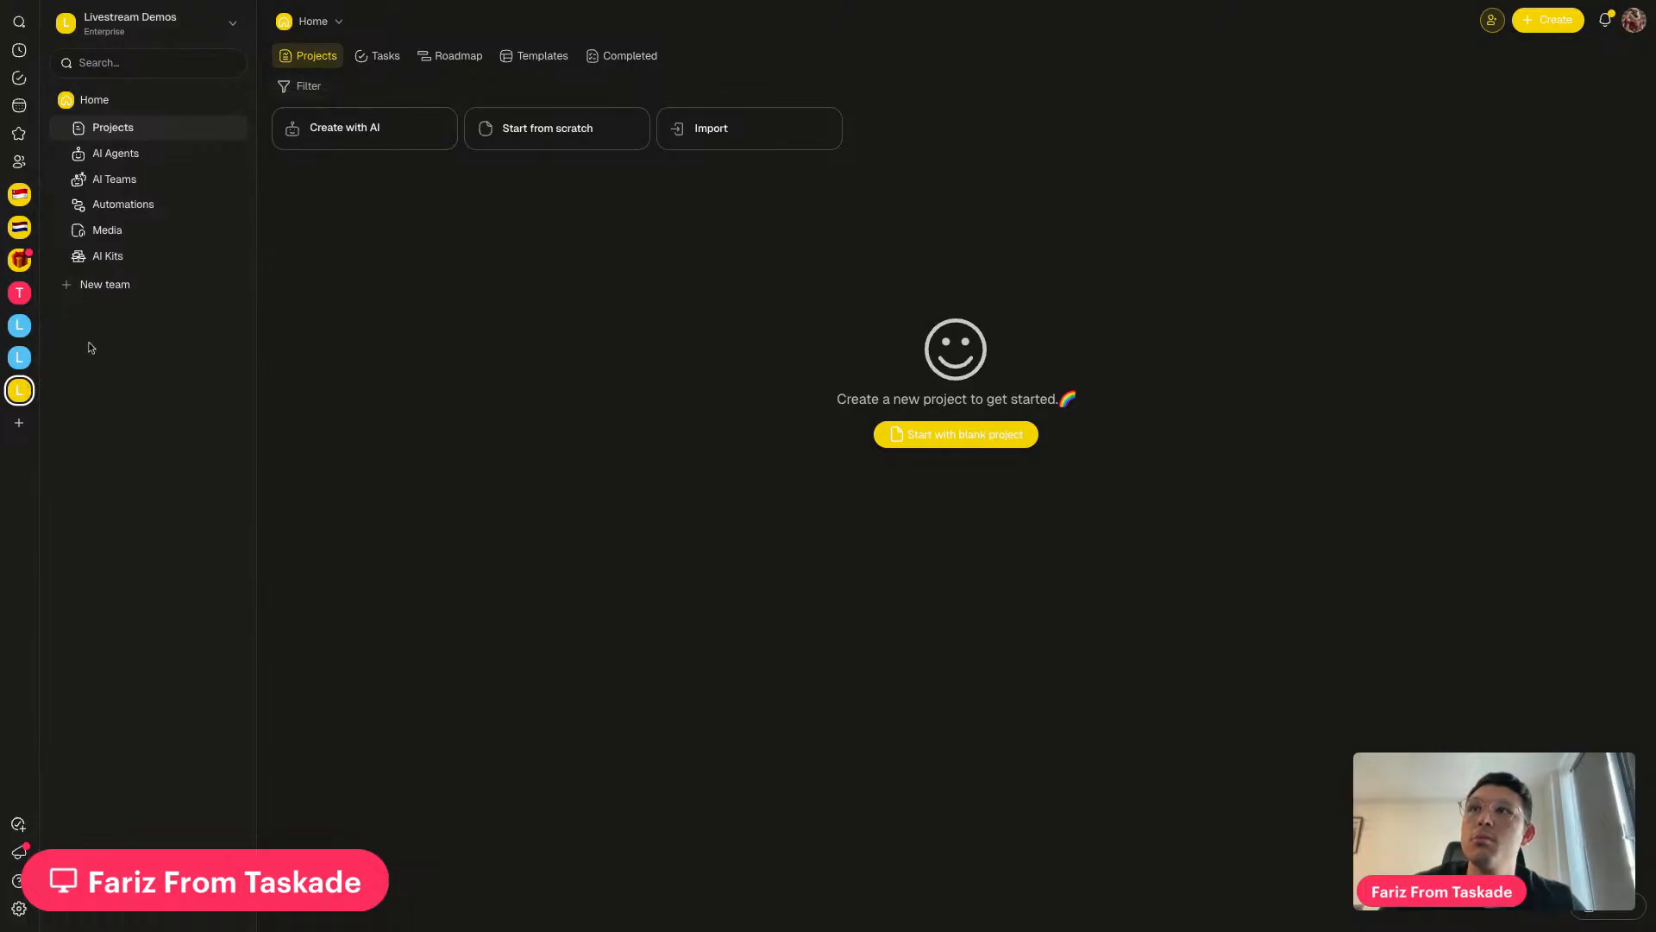
Create a new team named Acme Sample, copy its invite link, and dismiss the invite dialog
left_click(95, 286)
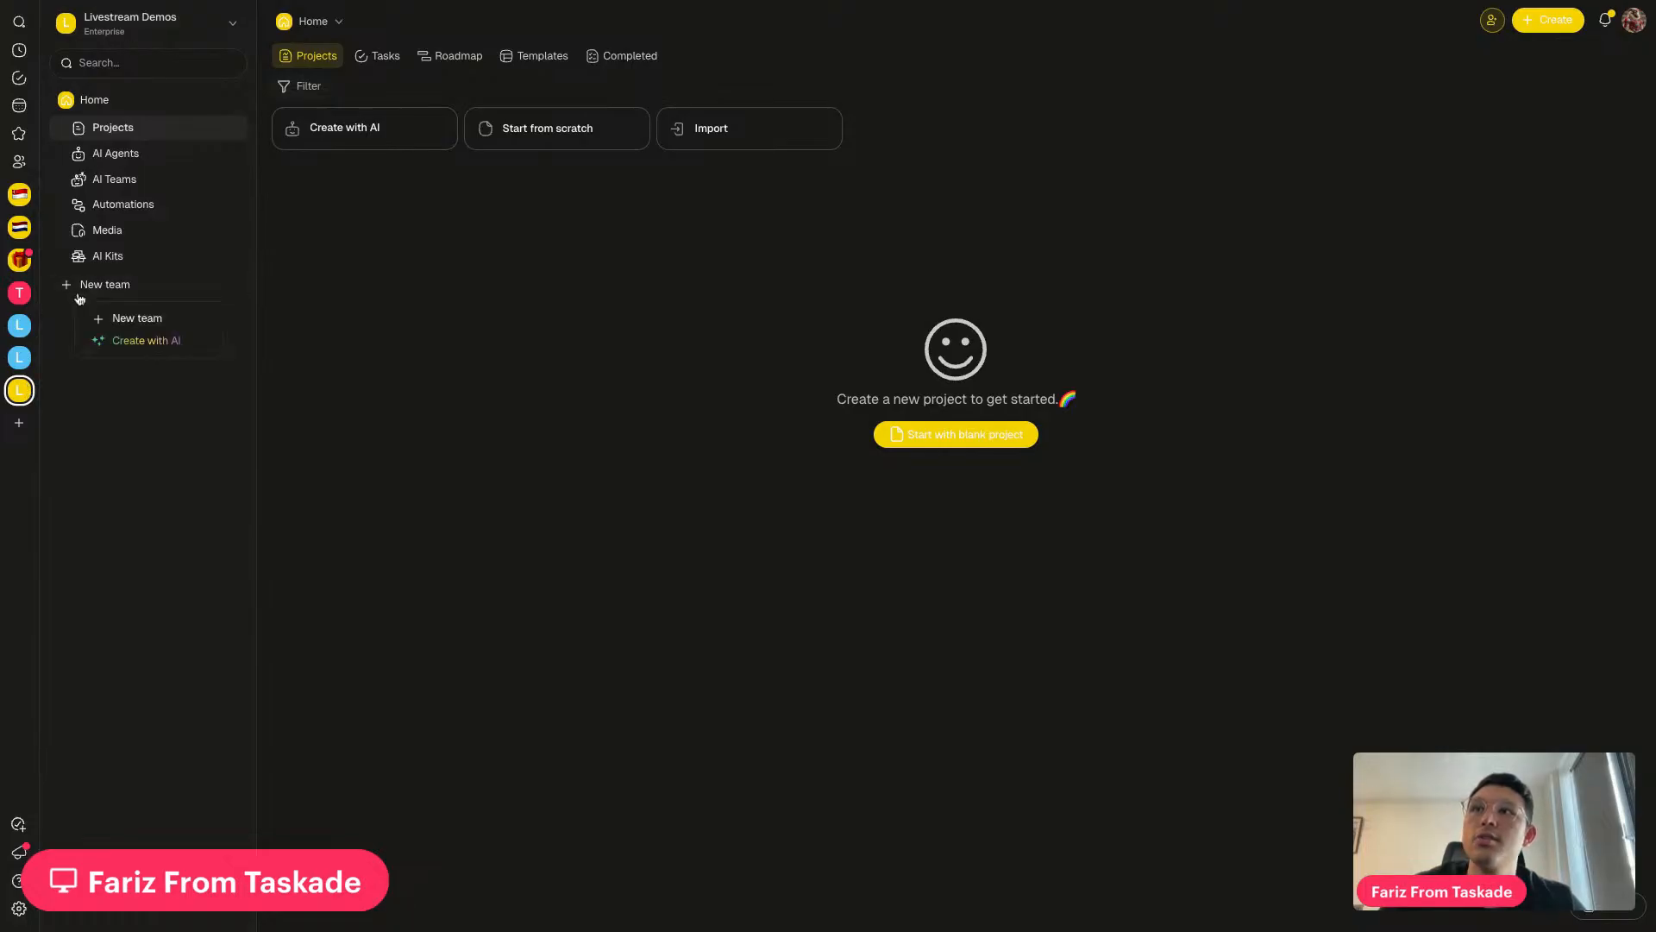
left_click(130, 319)
type("Ac")
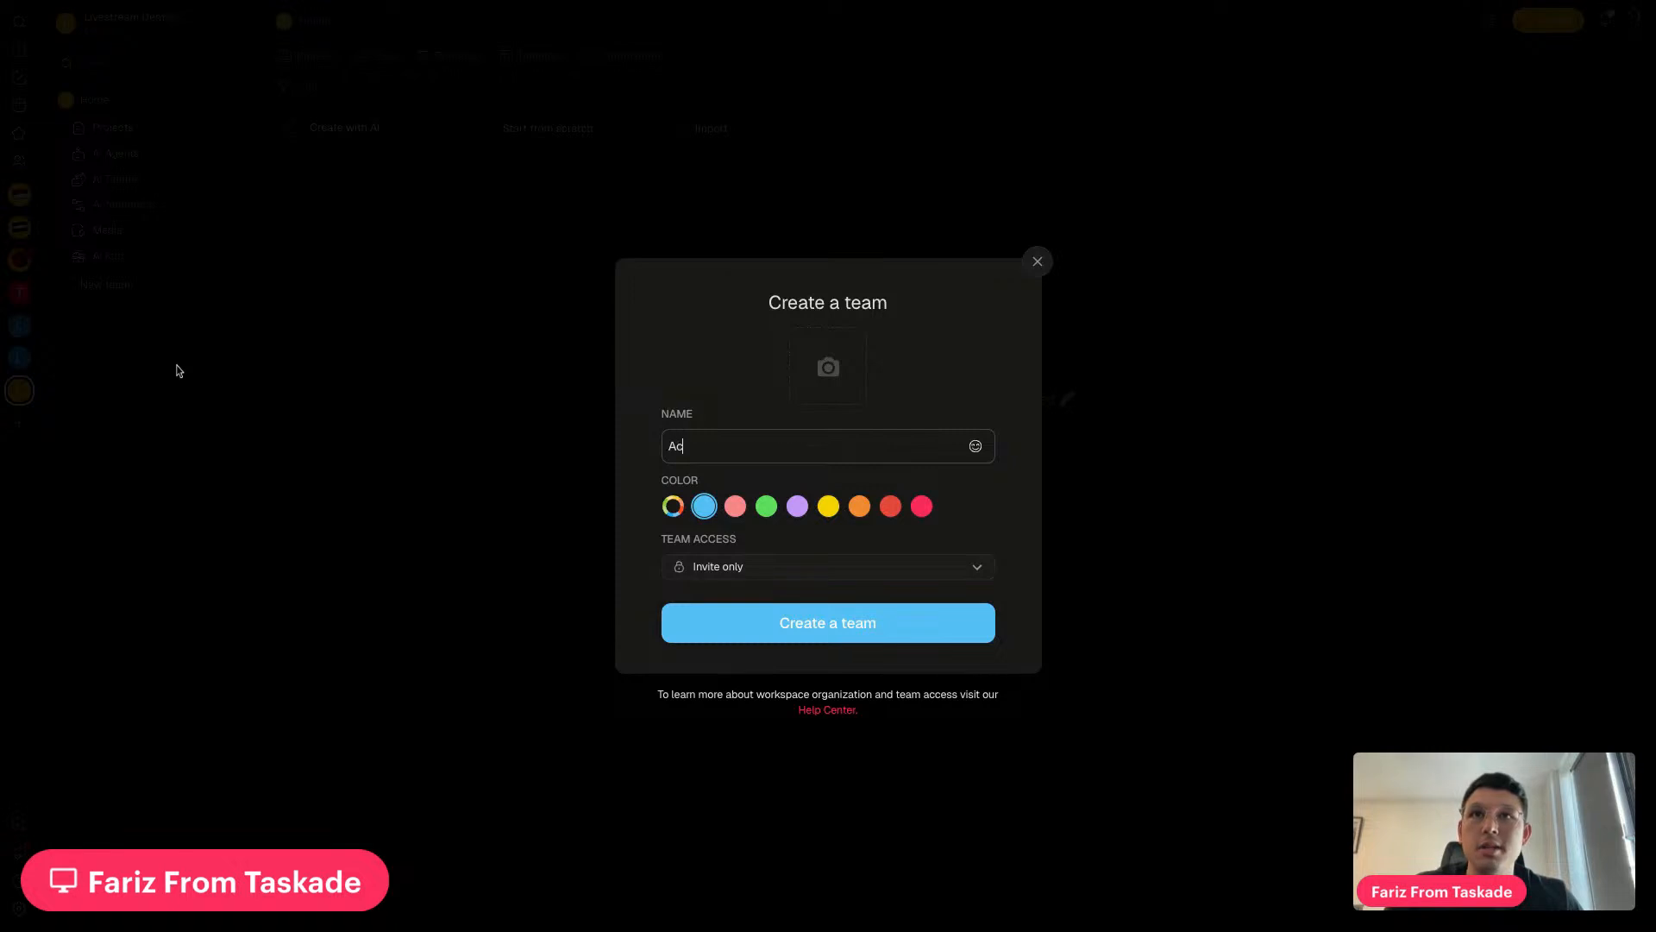
type("me Sample")
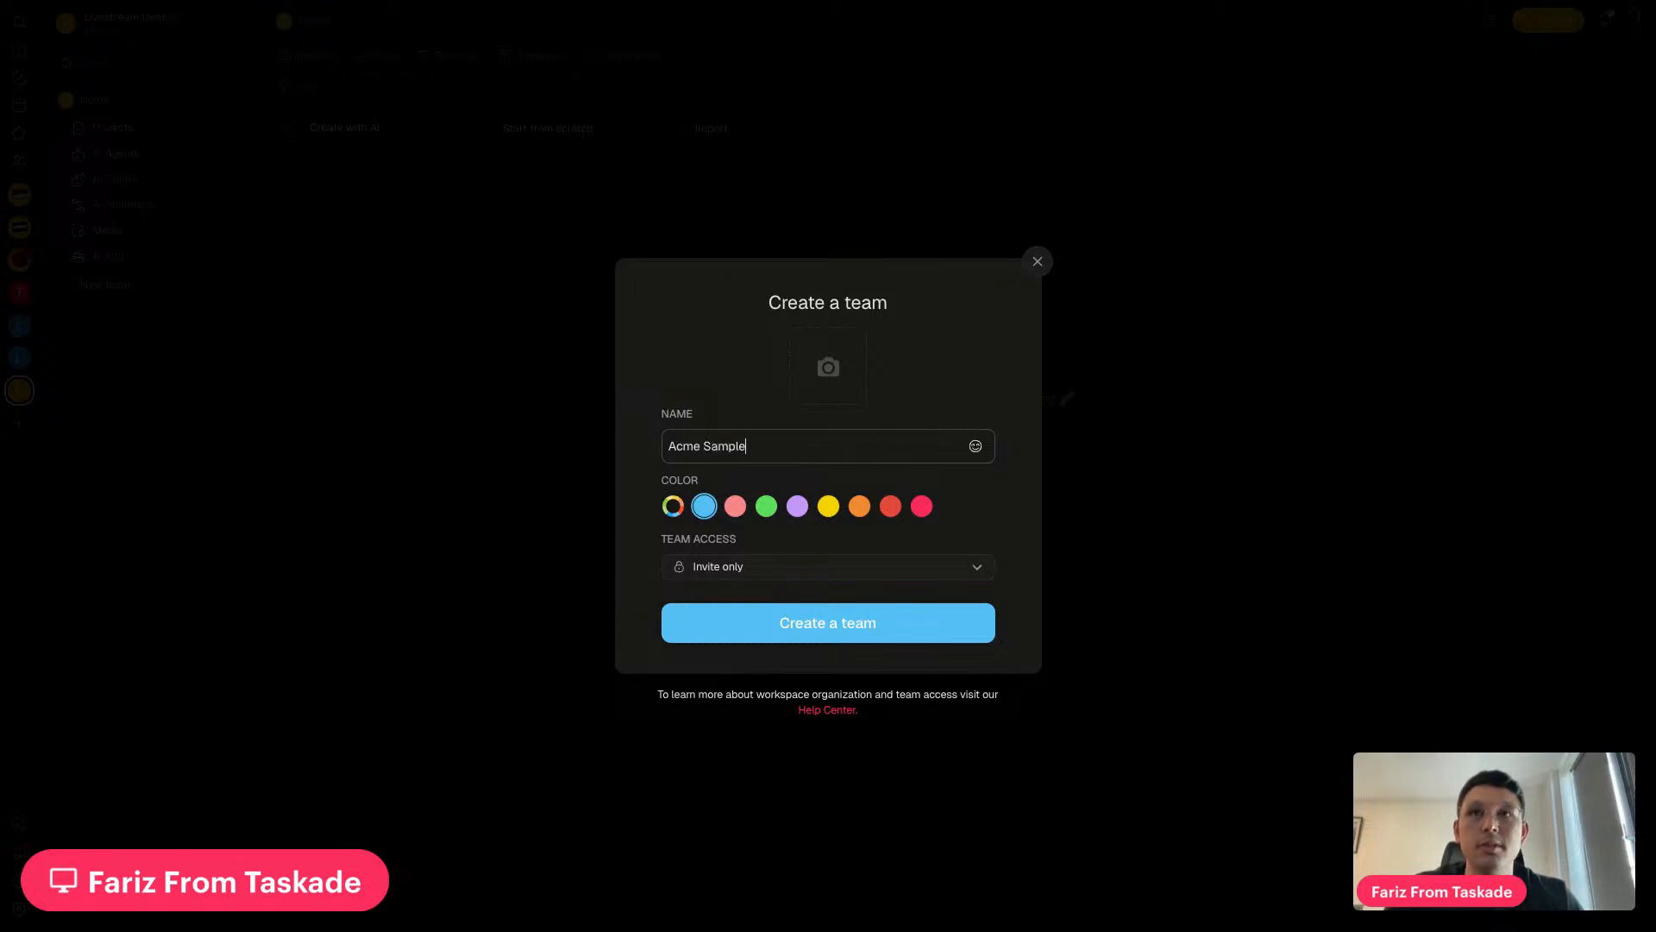
left_click(824, 634)
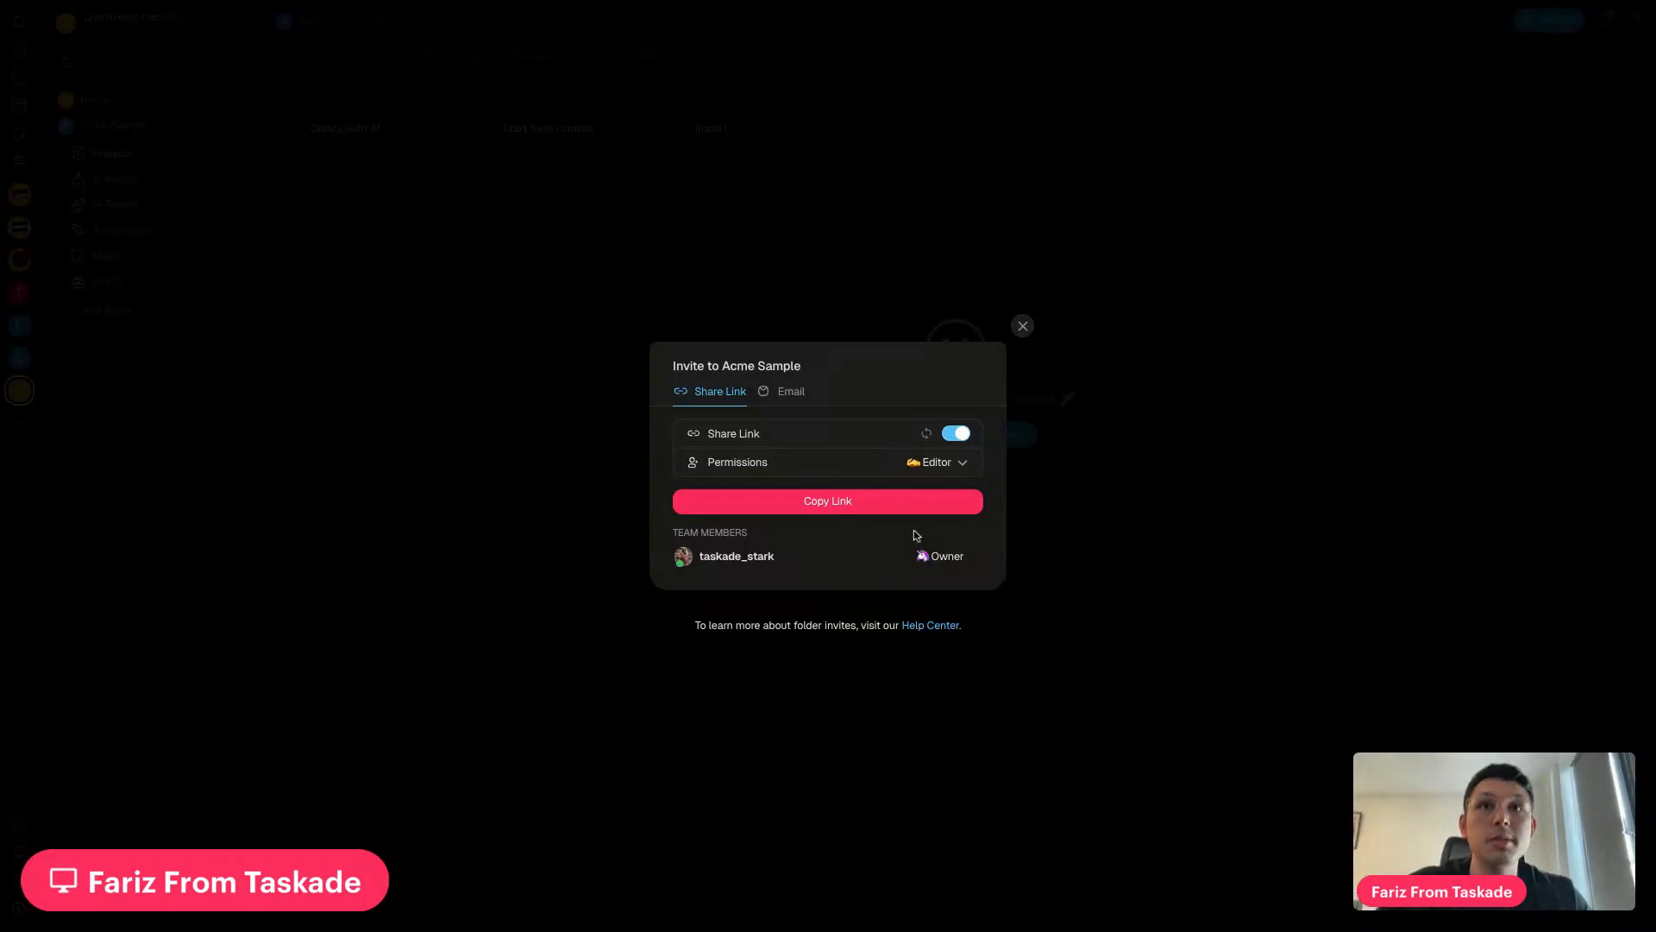
left_click(828, 505)
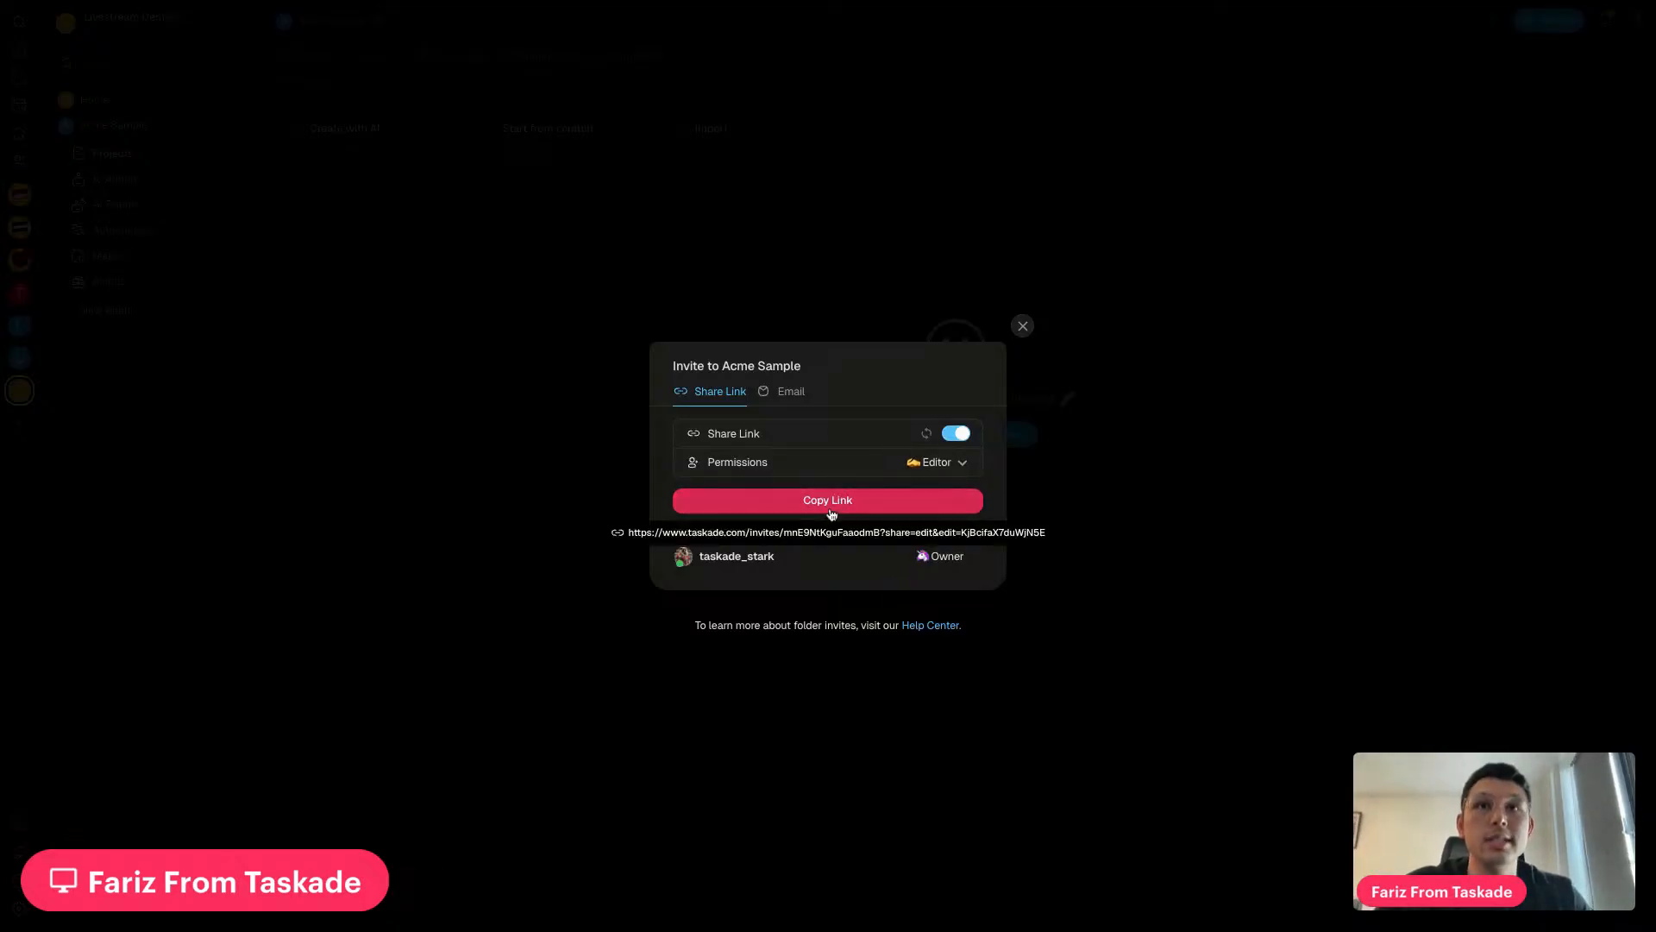
left_click(787, 401)
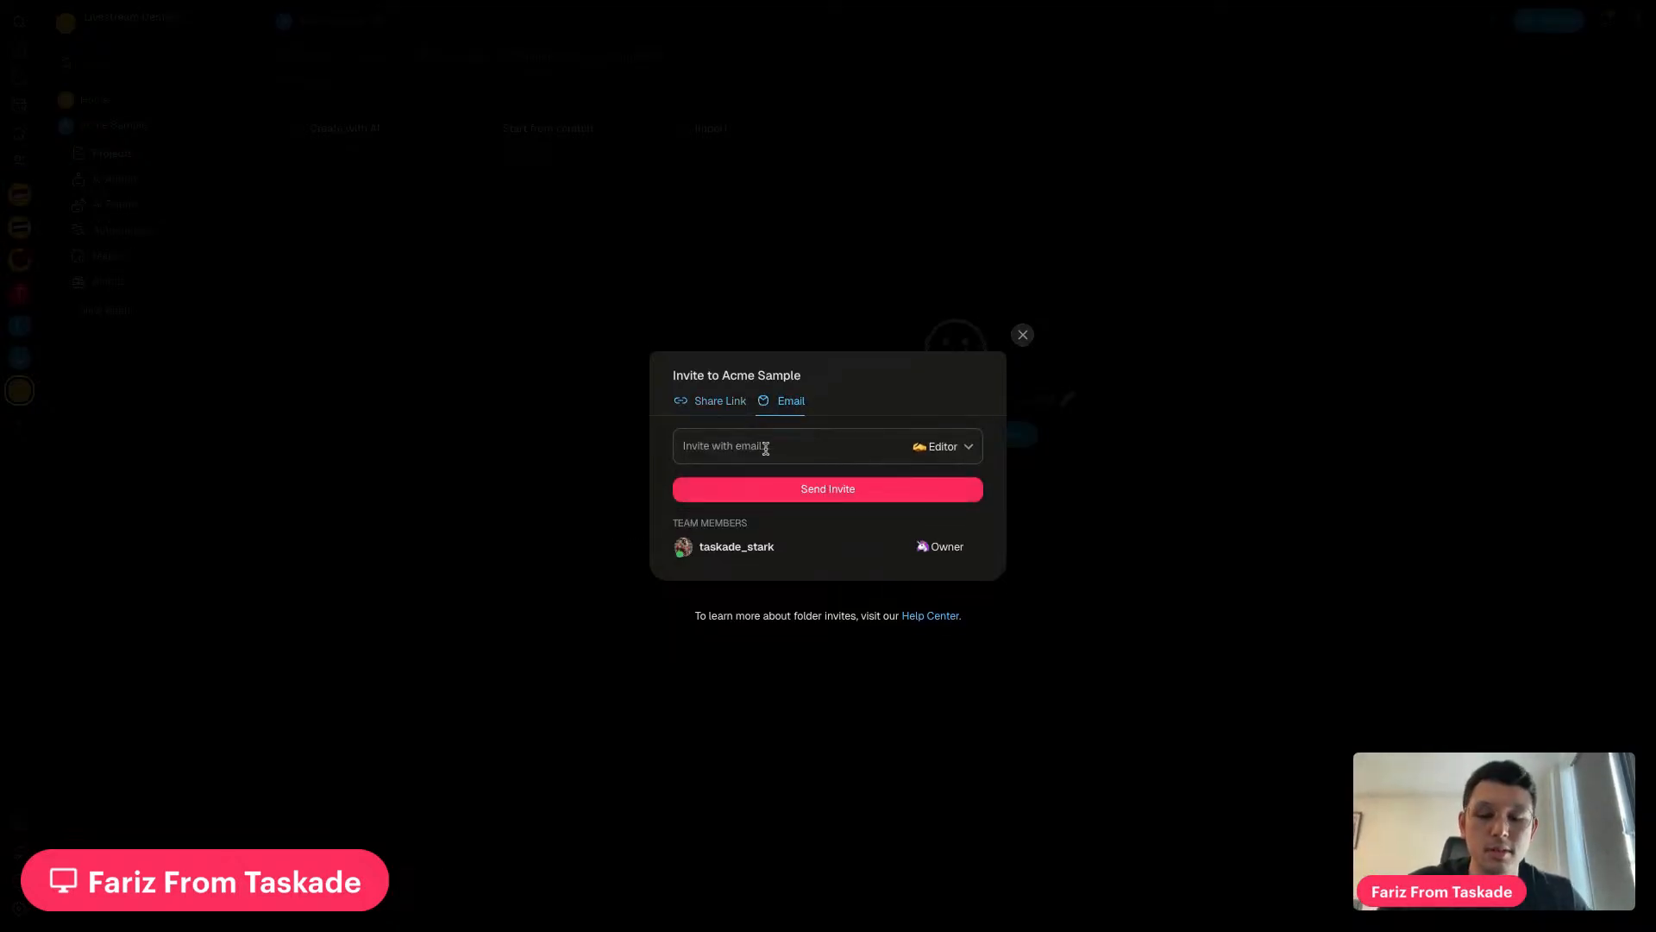
left_click(1023, 335)
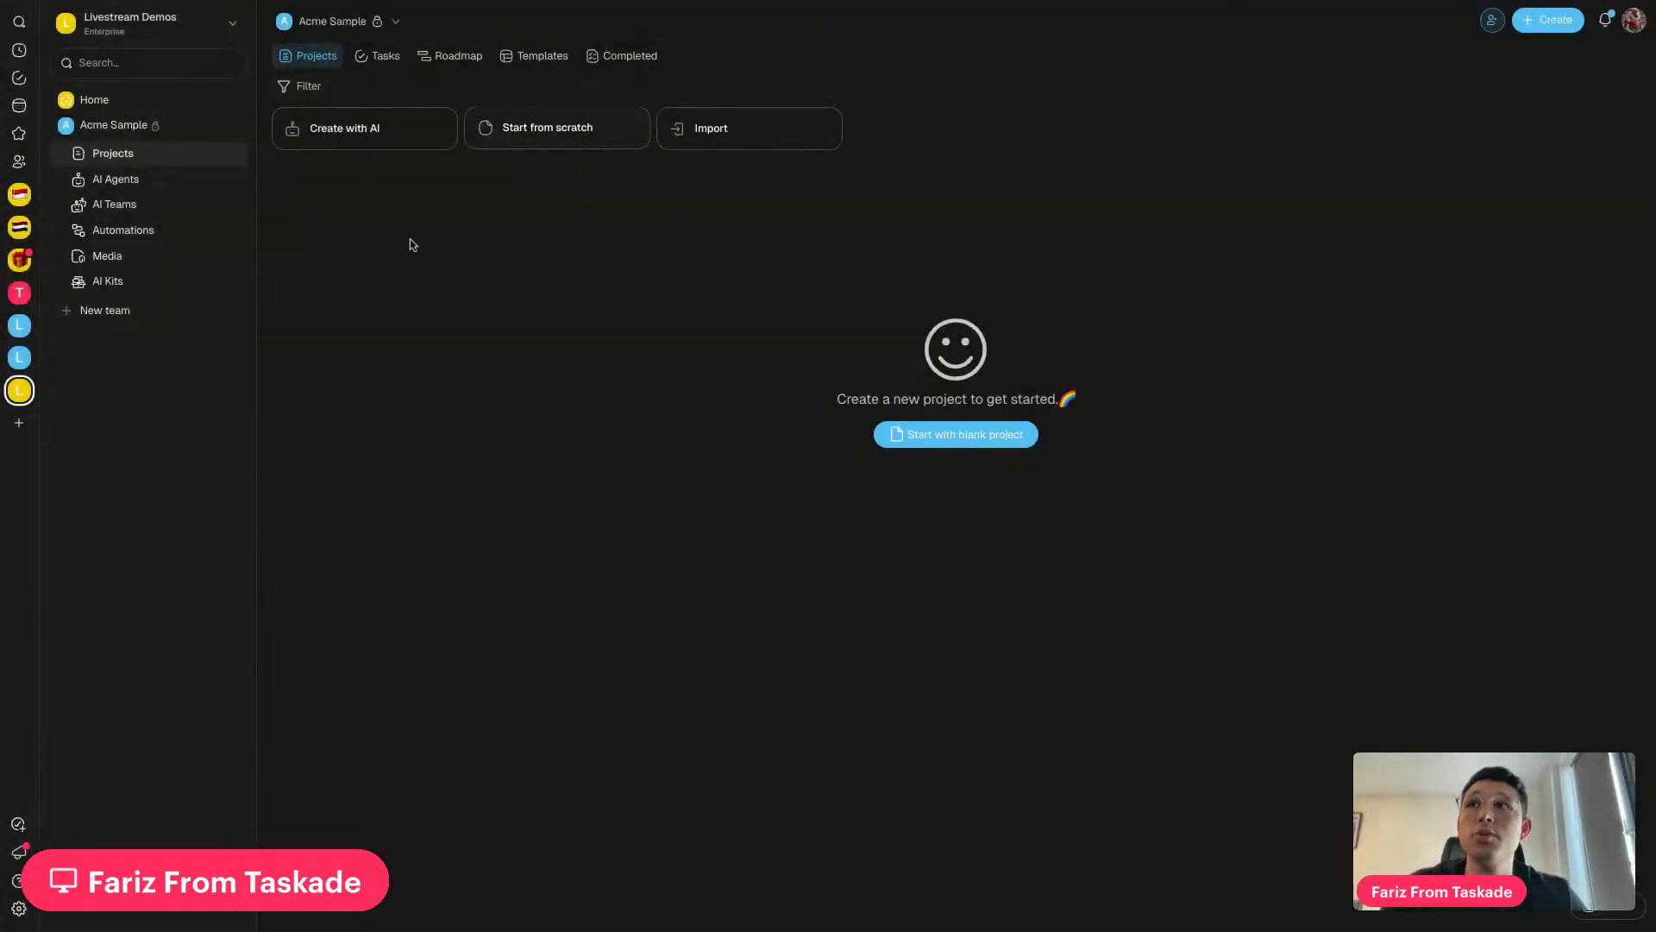
Start a blank project in the Acme Sample team
left_click(116, 126)
left_click(117, 126)
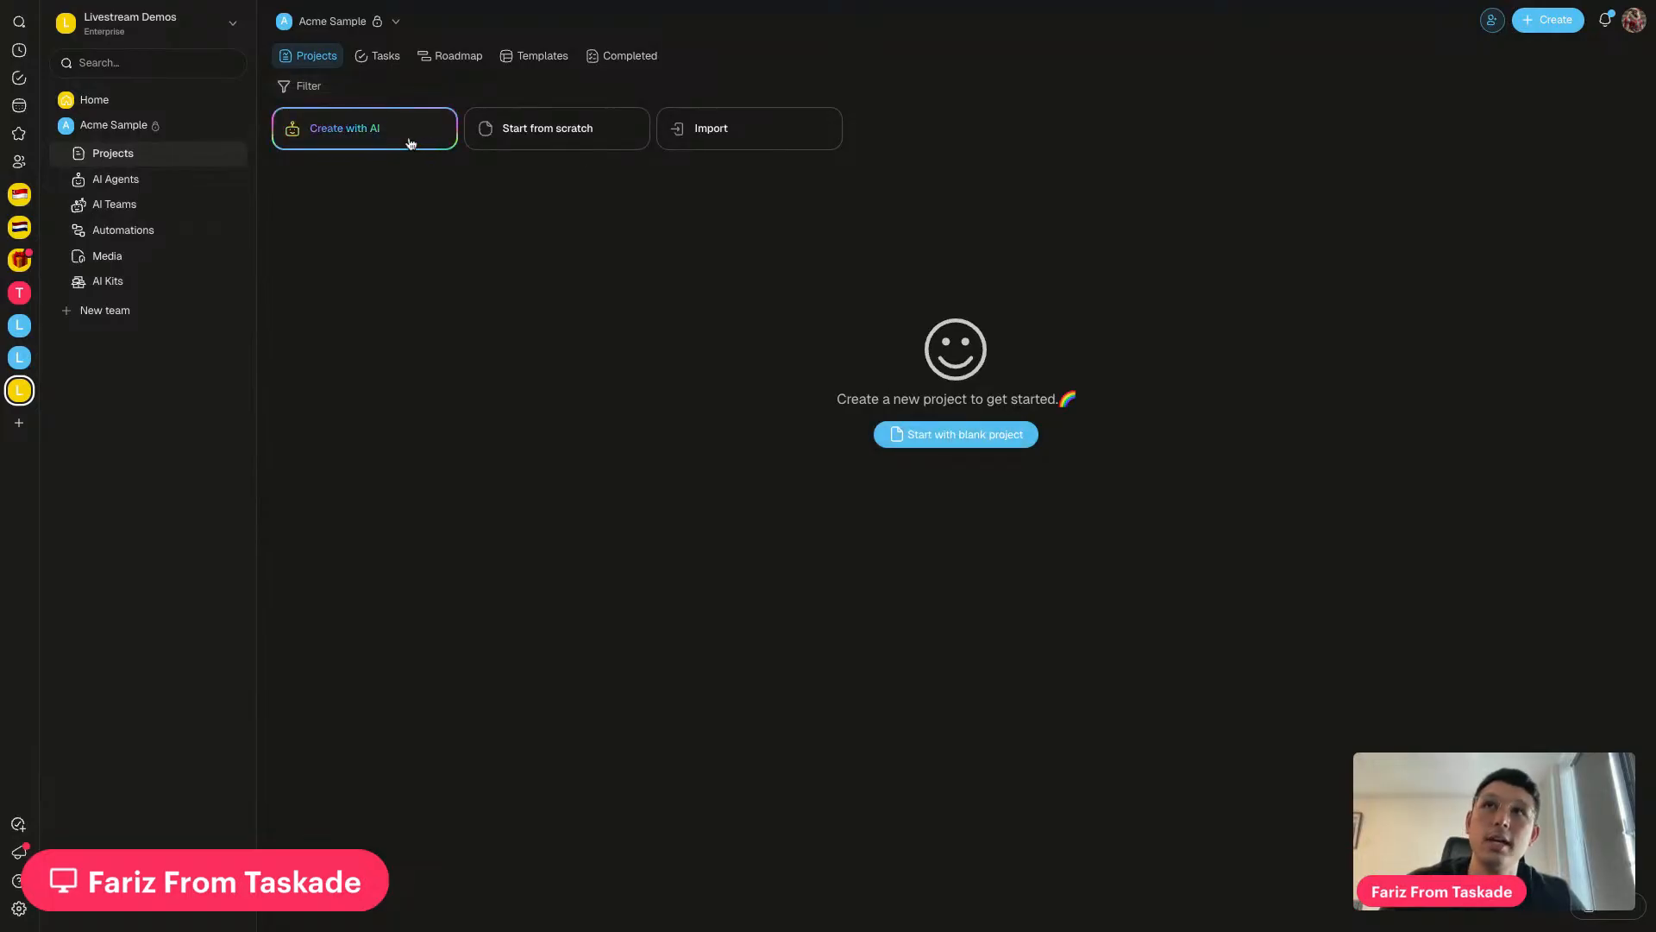
left_click(944, 437)
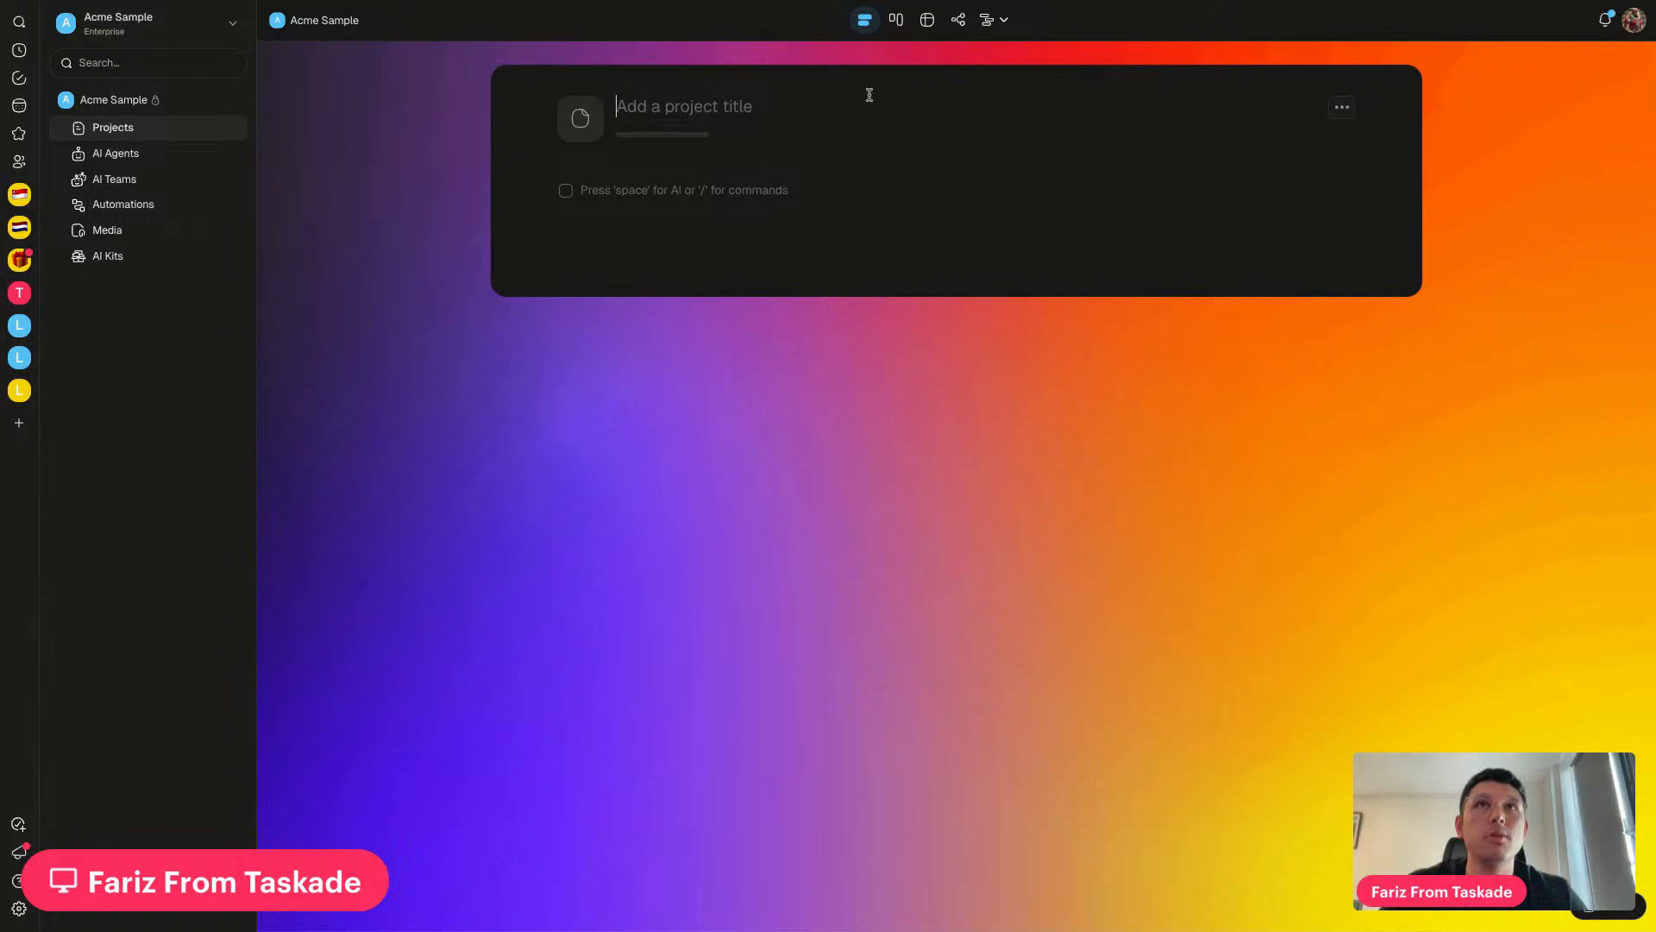
Preview the project in Board, Table and Mind map views, then return to List view
left_click(1006, 25)
left_click(960, 313)
left_click(896, 21)
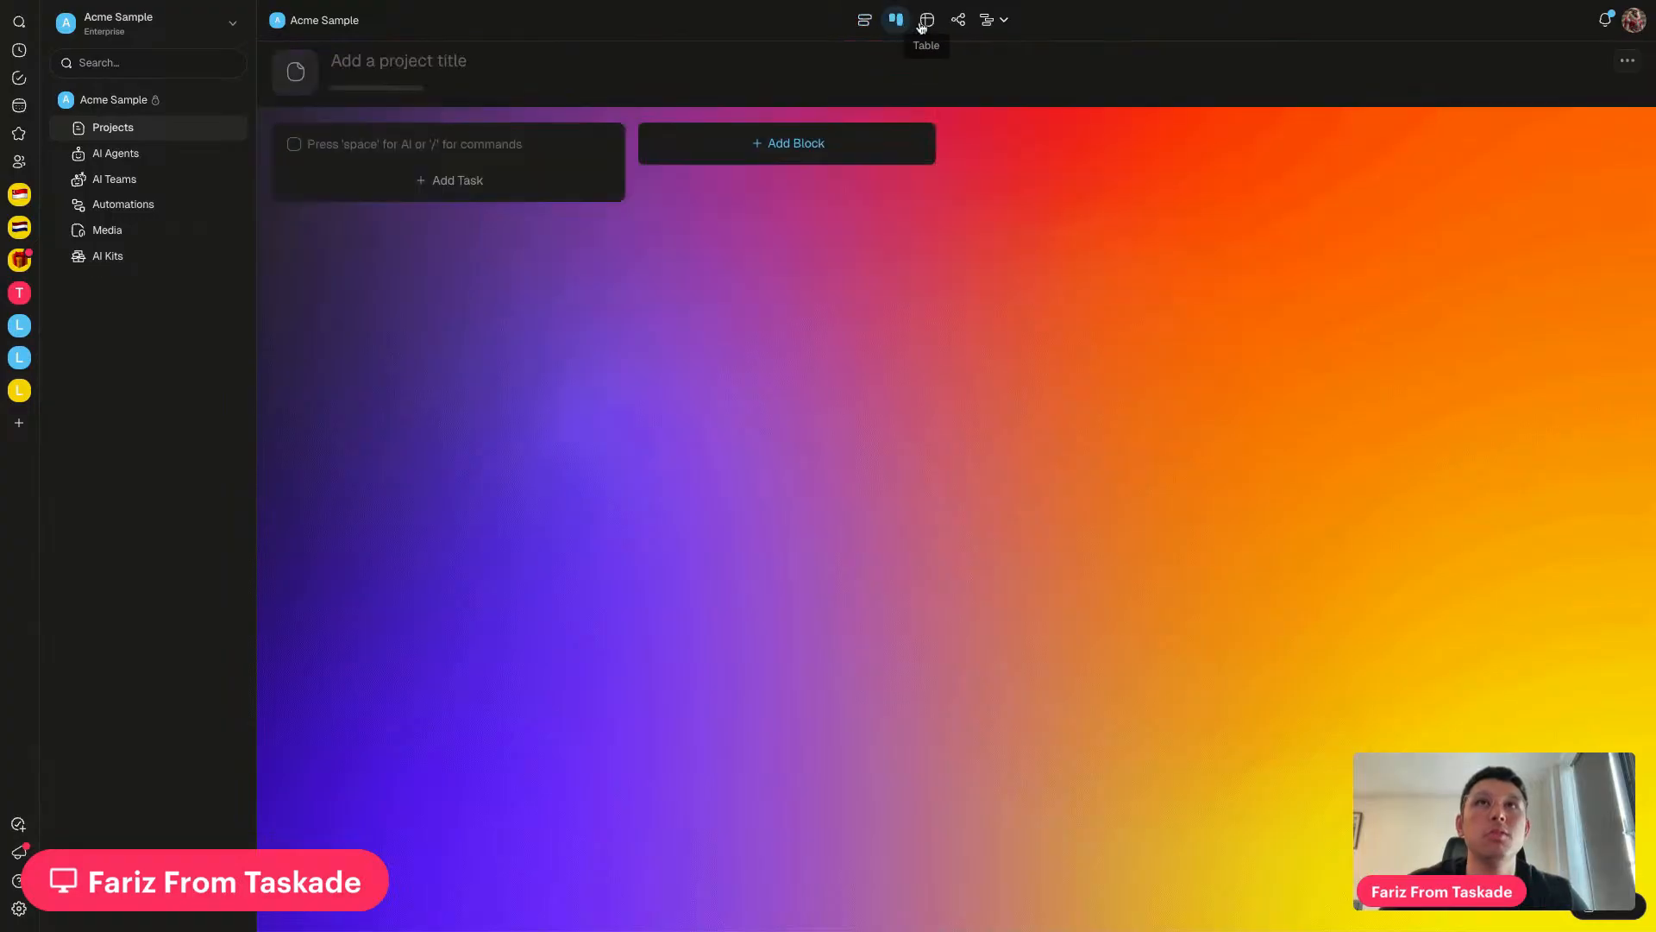
left_click(924, 24)
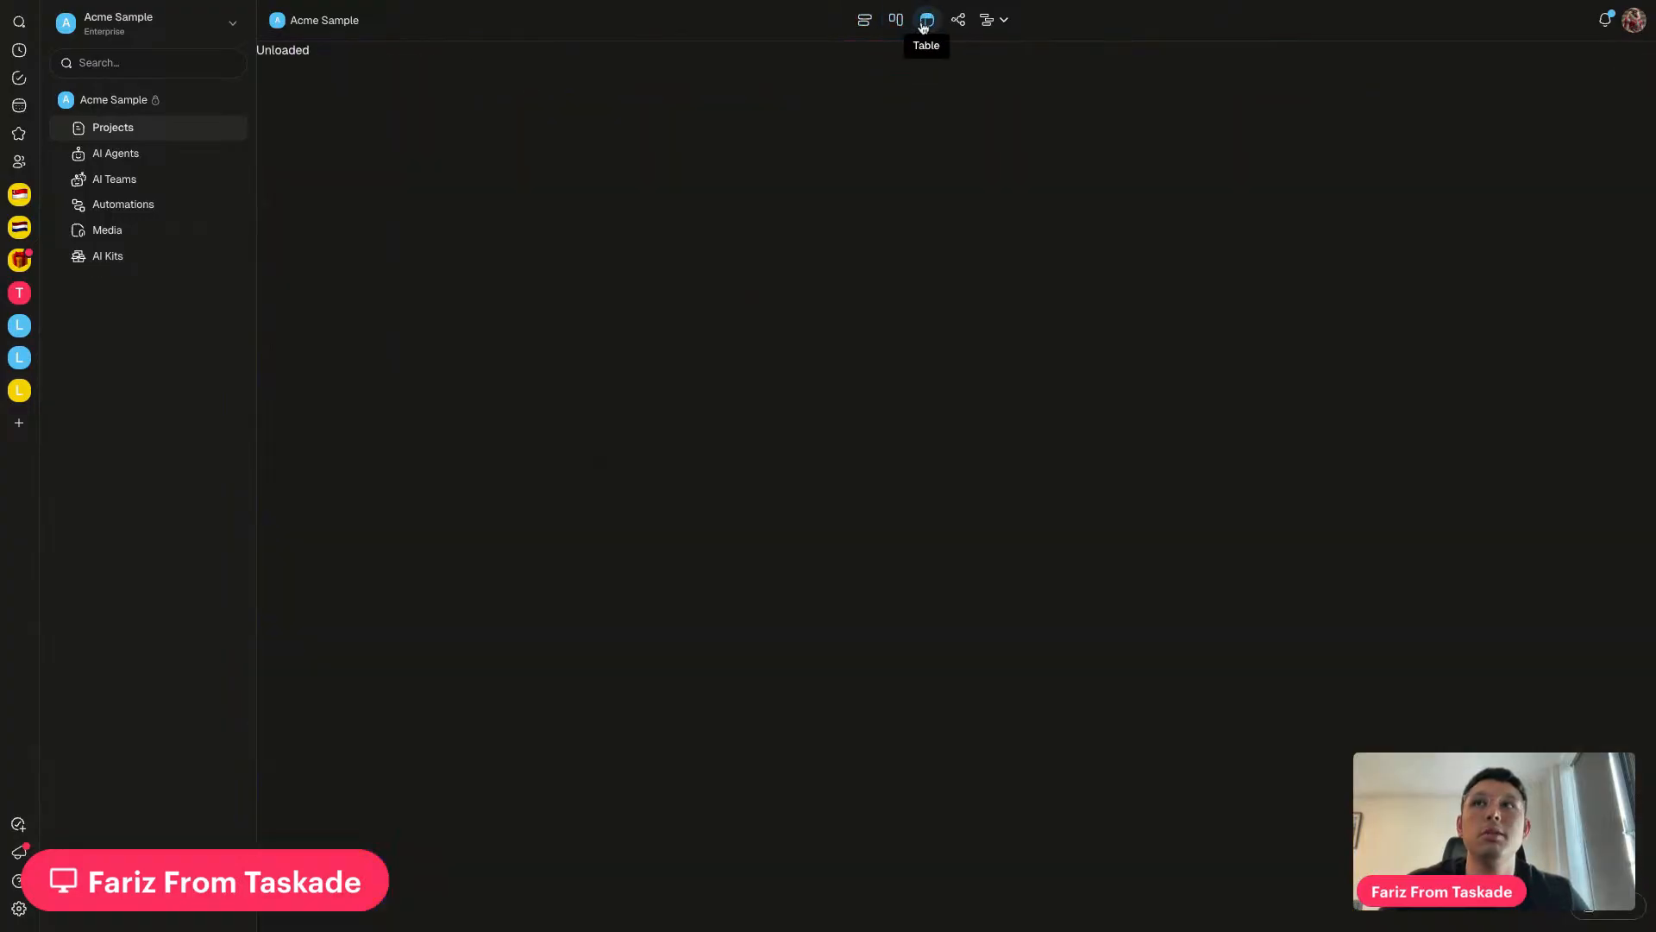
left_click(902, 25)
left_click(925, 28)
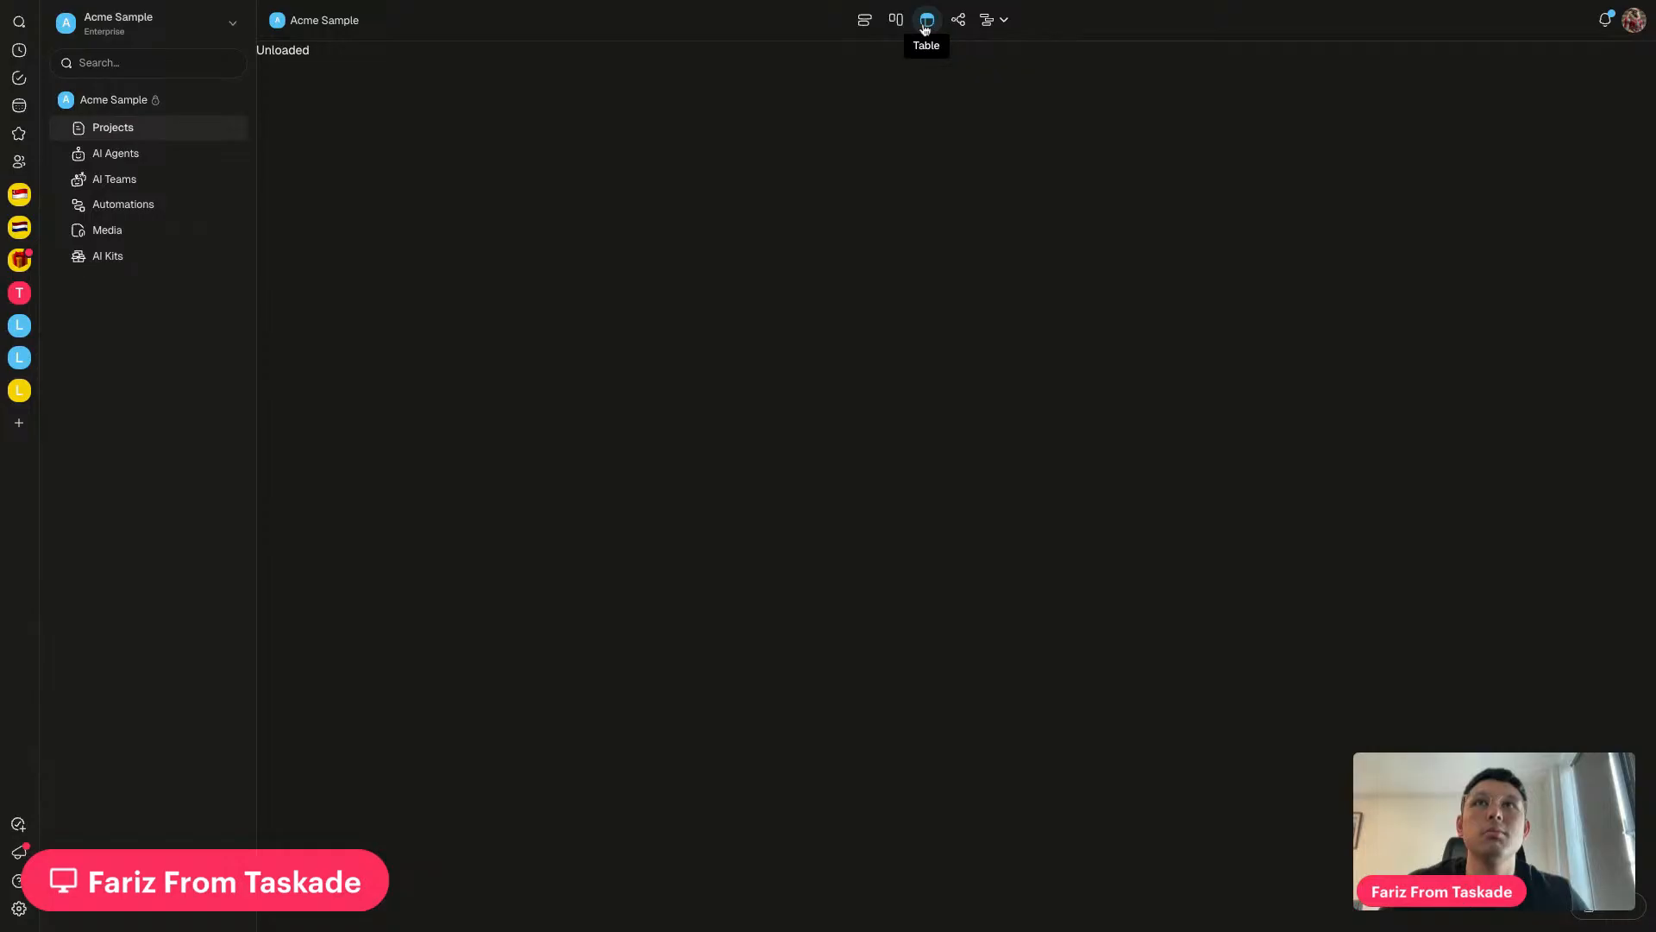
left_click(958, 20)
left_click(926, 20)
left_click(864, 20)
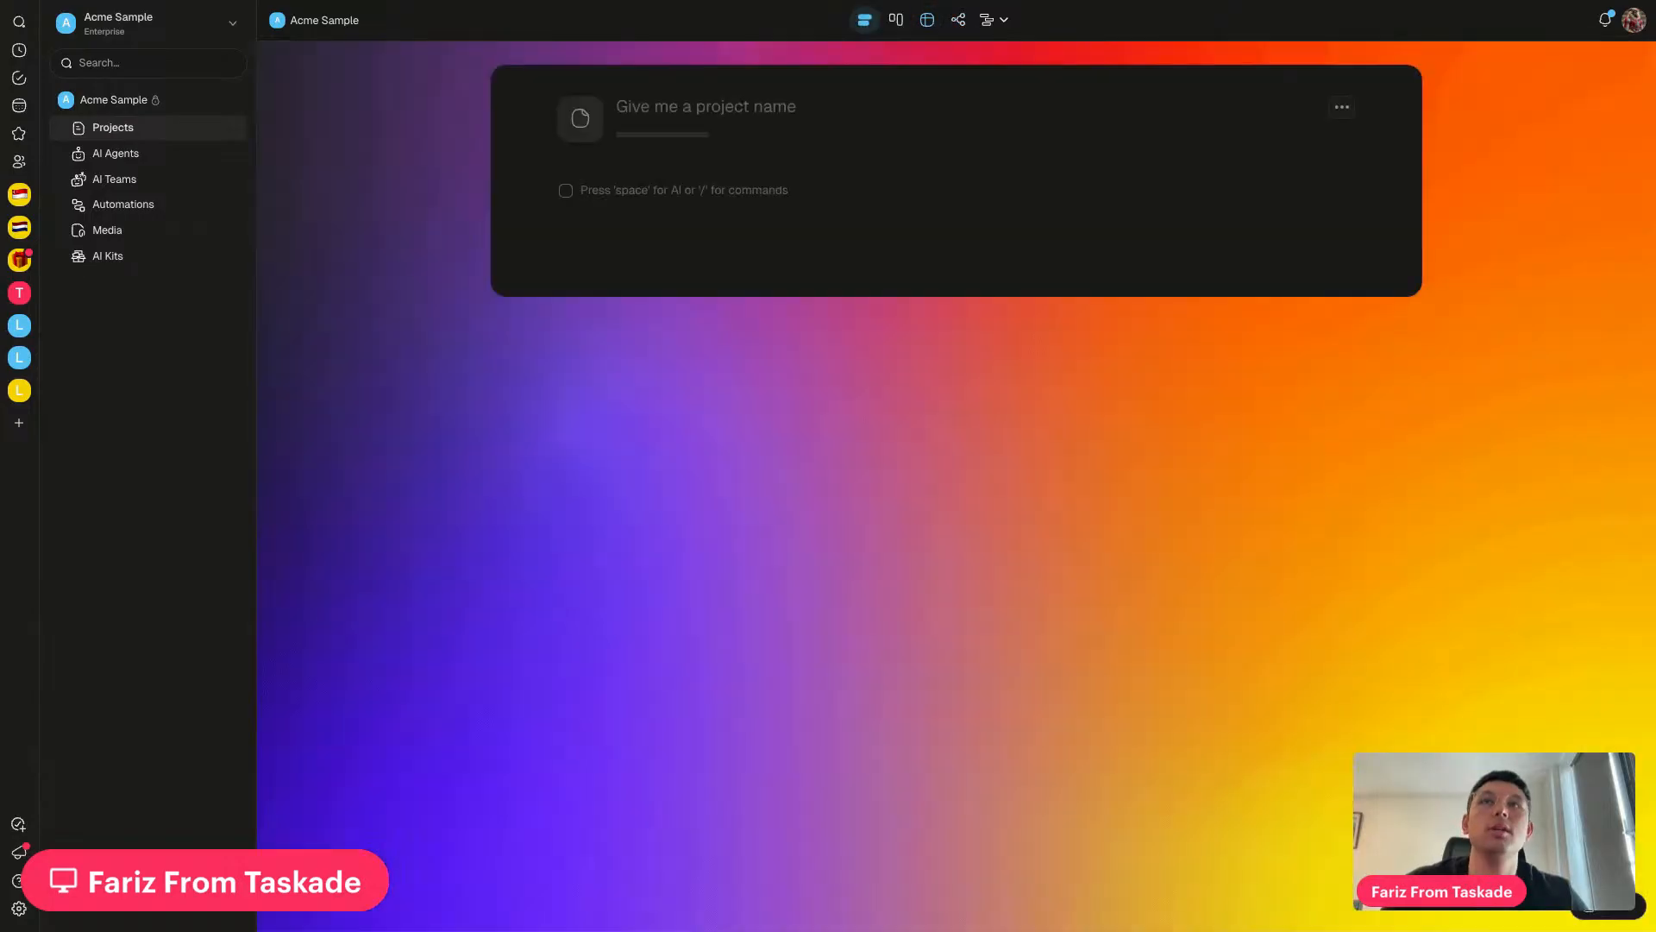
Title the project 'My project management dashboard'
left_click(699, 113)
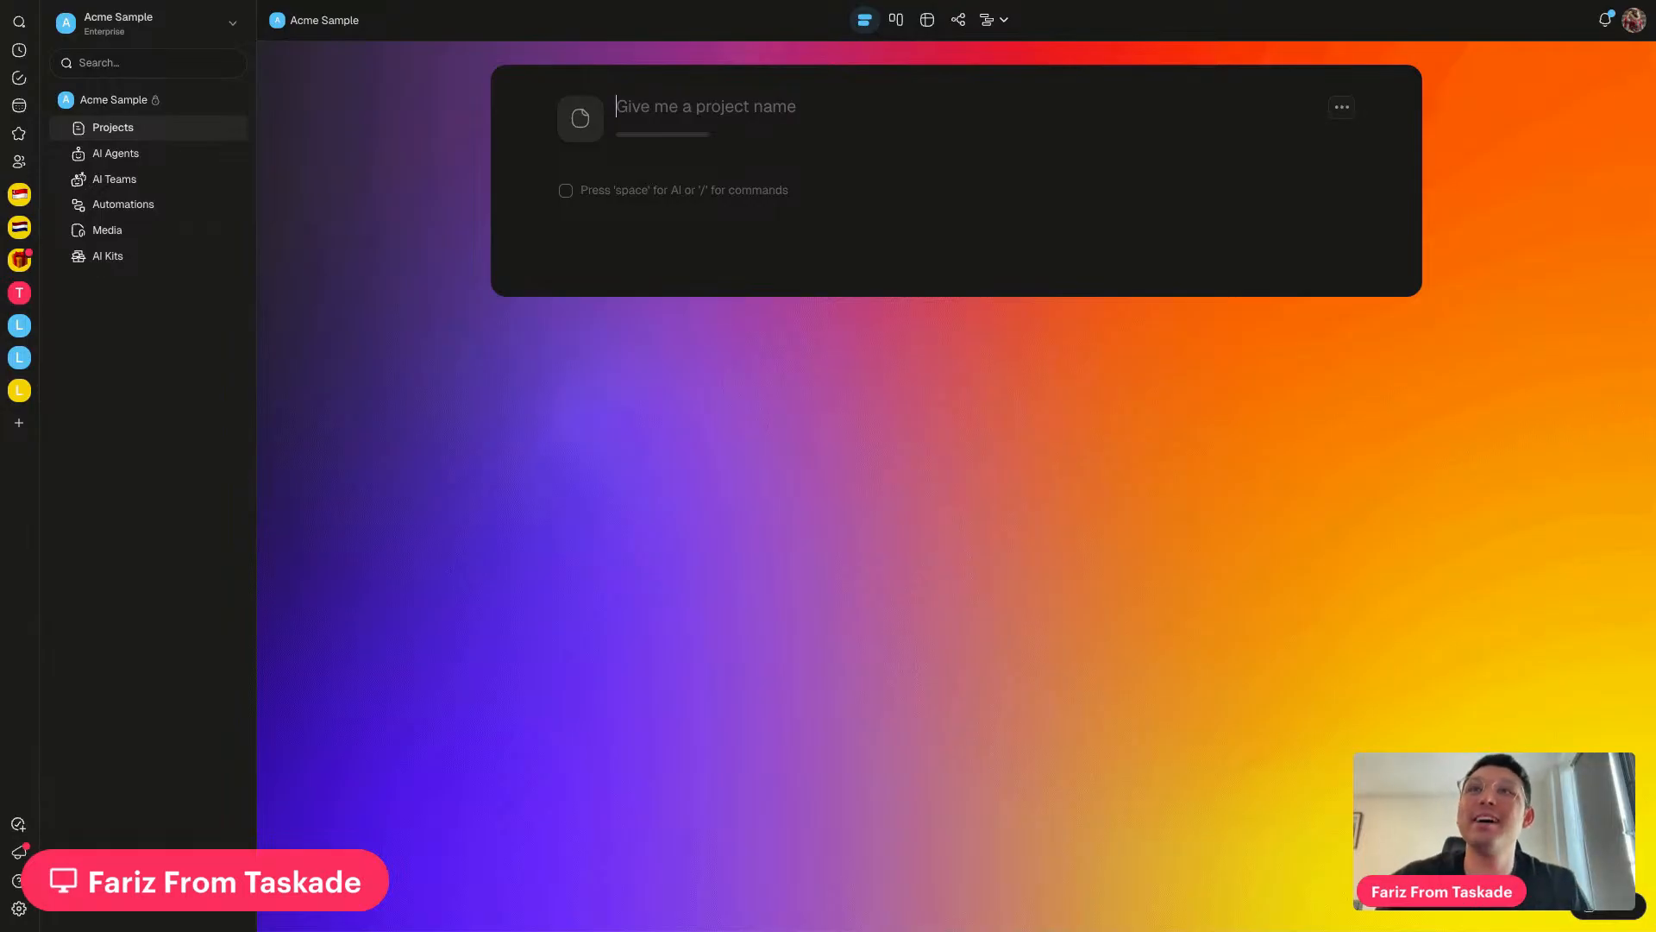
type("My proe")
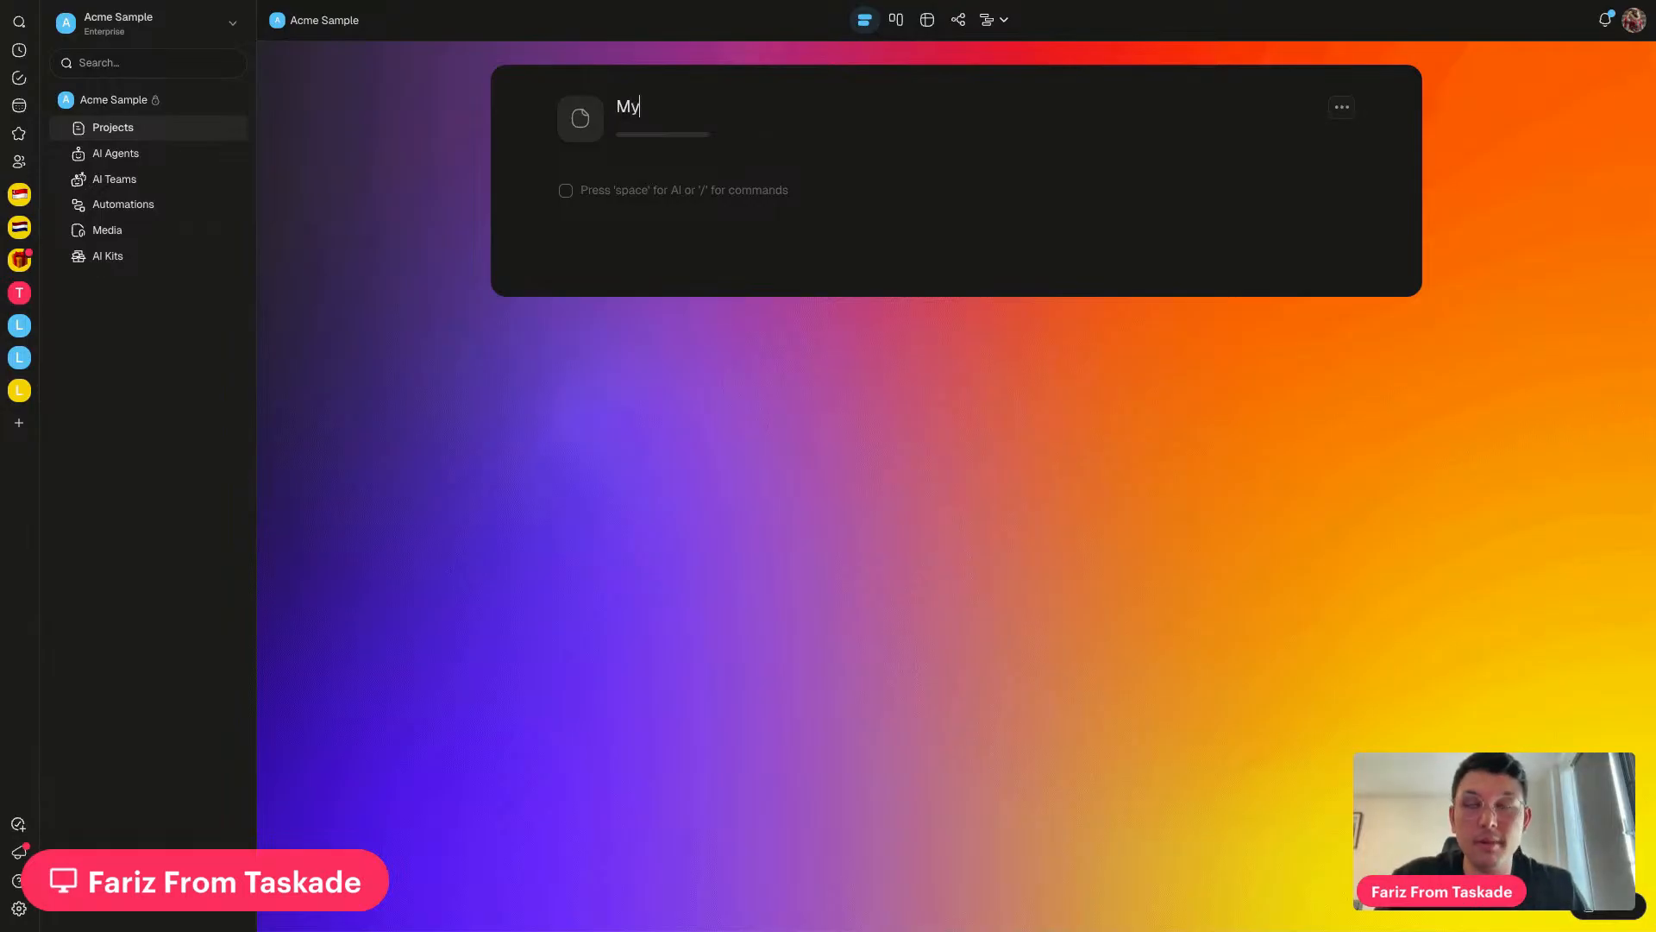
key("BackSpace")
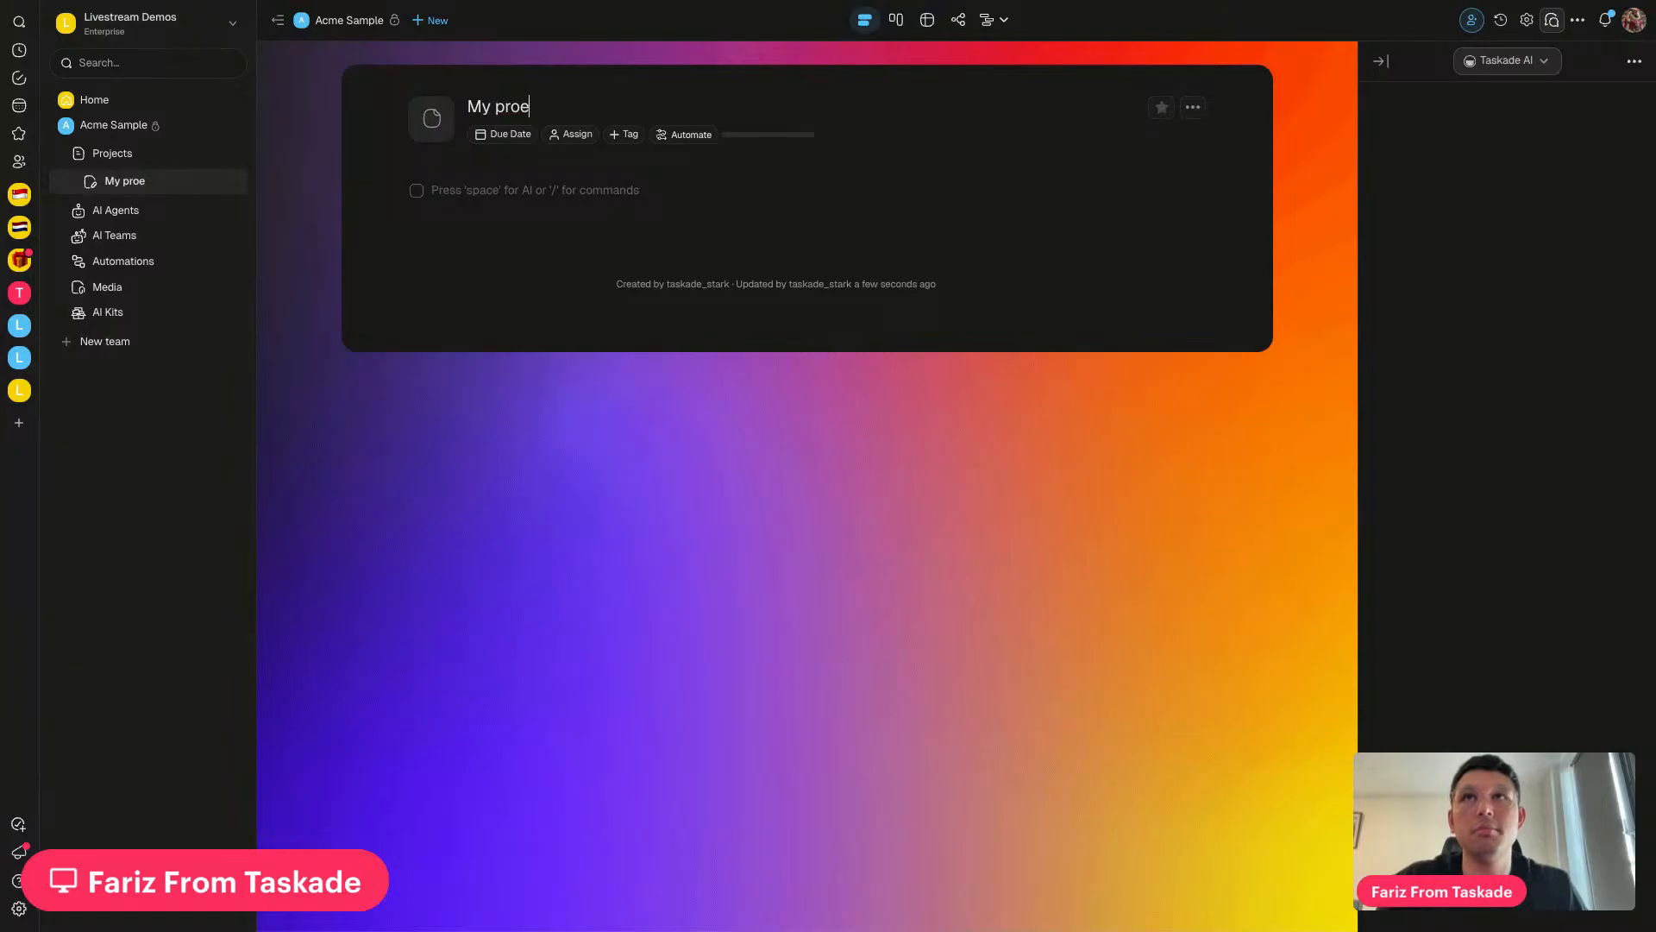
type("ject mana")
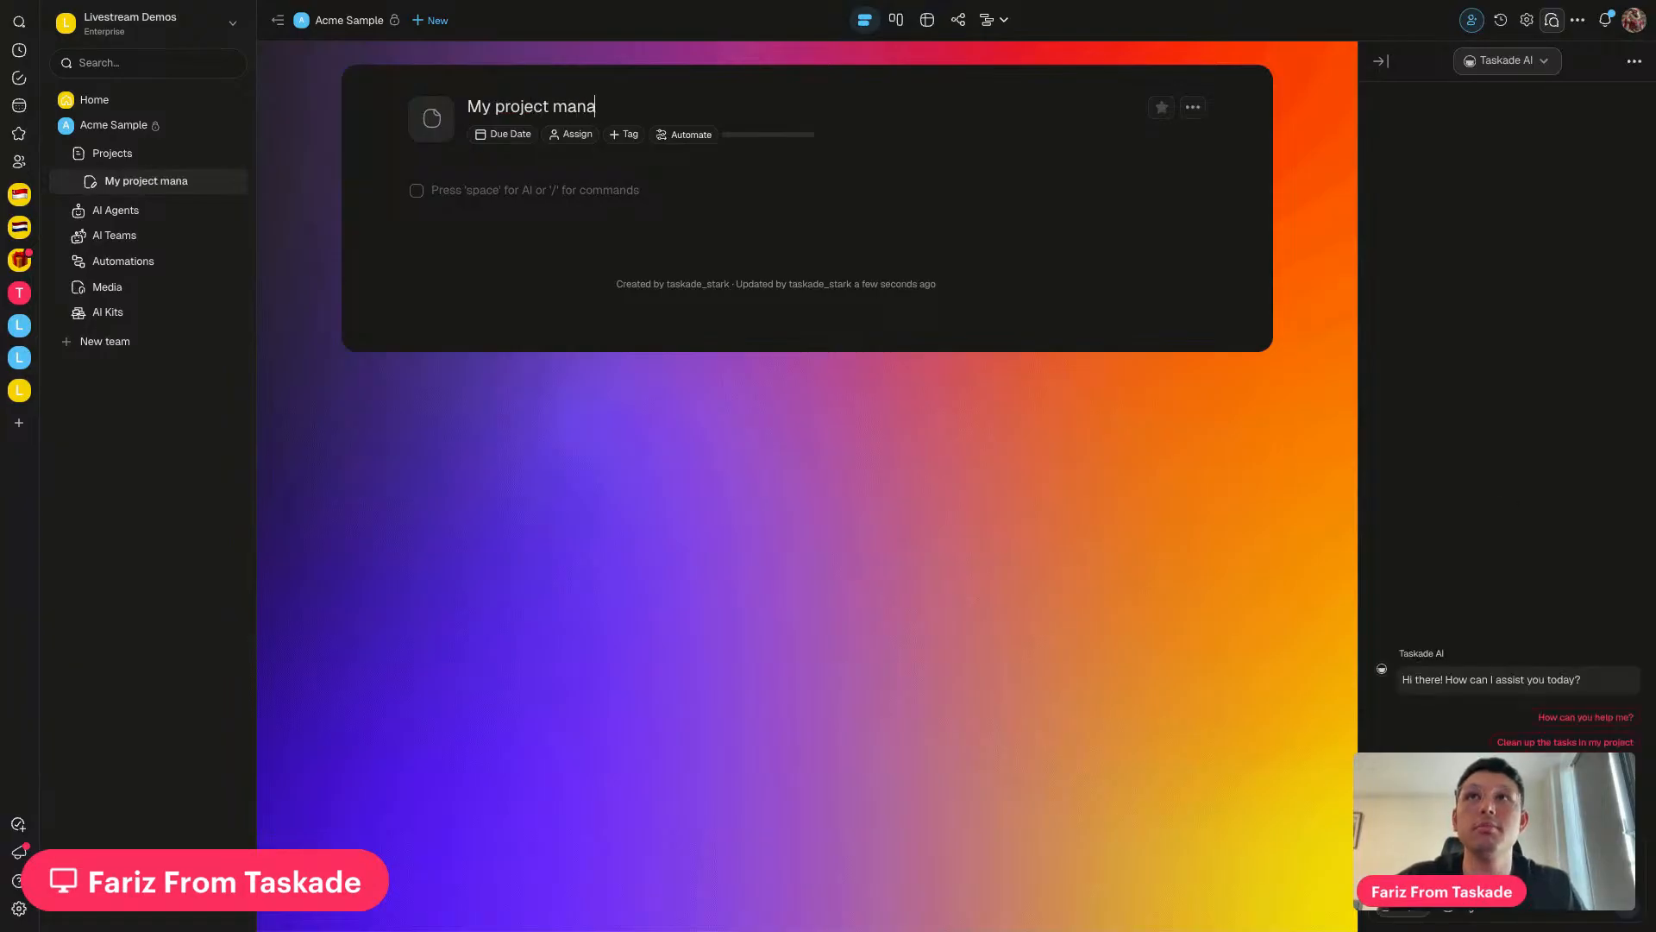
type("gement dashboard")
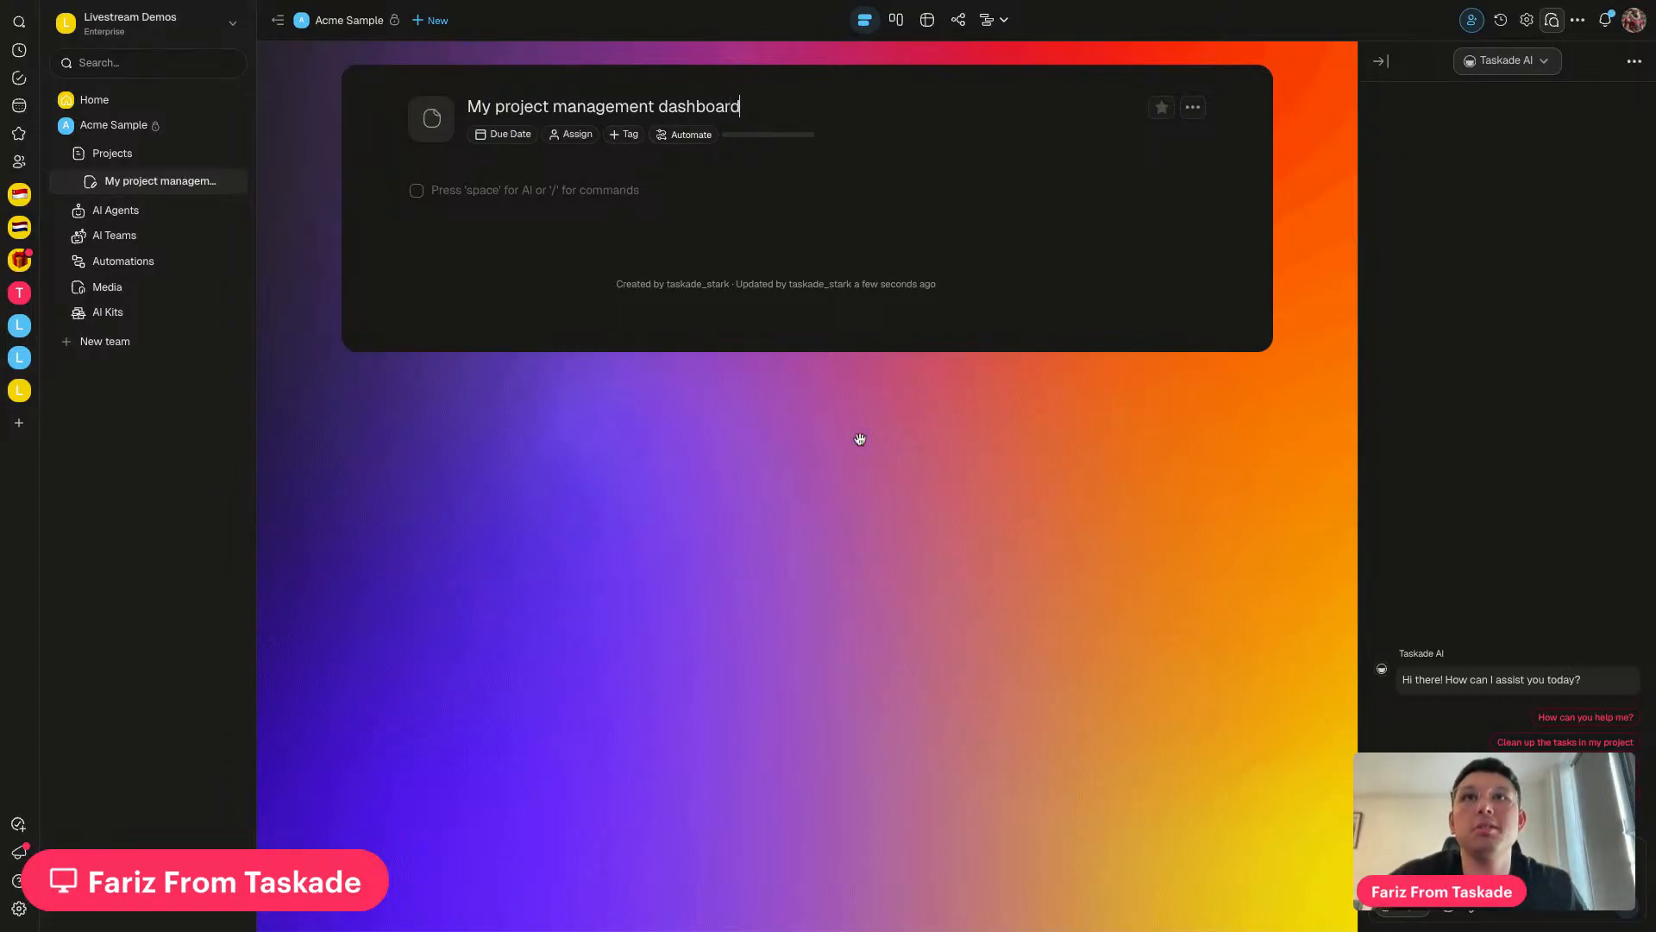
Show the dashboard as a table with the AI chat panel and workspace sidebar closed
left_click(928, 24)
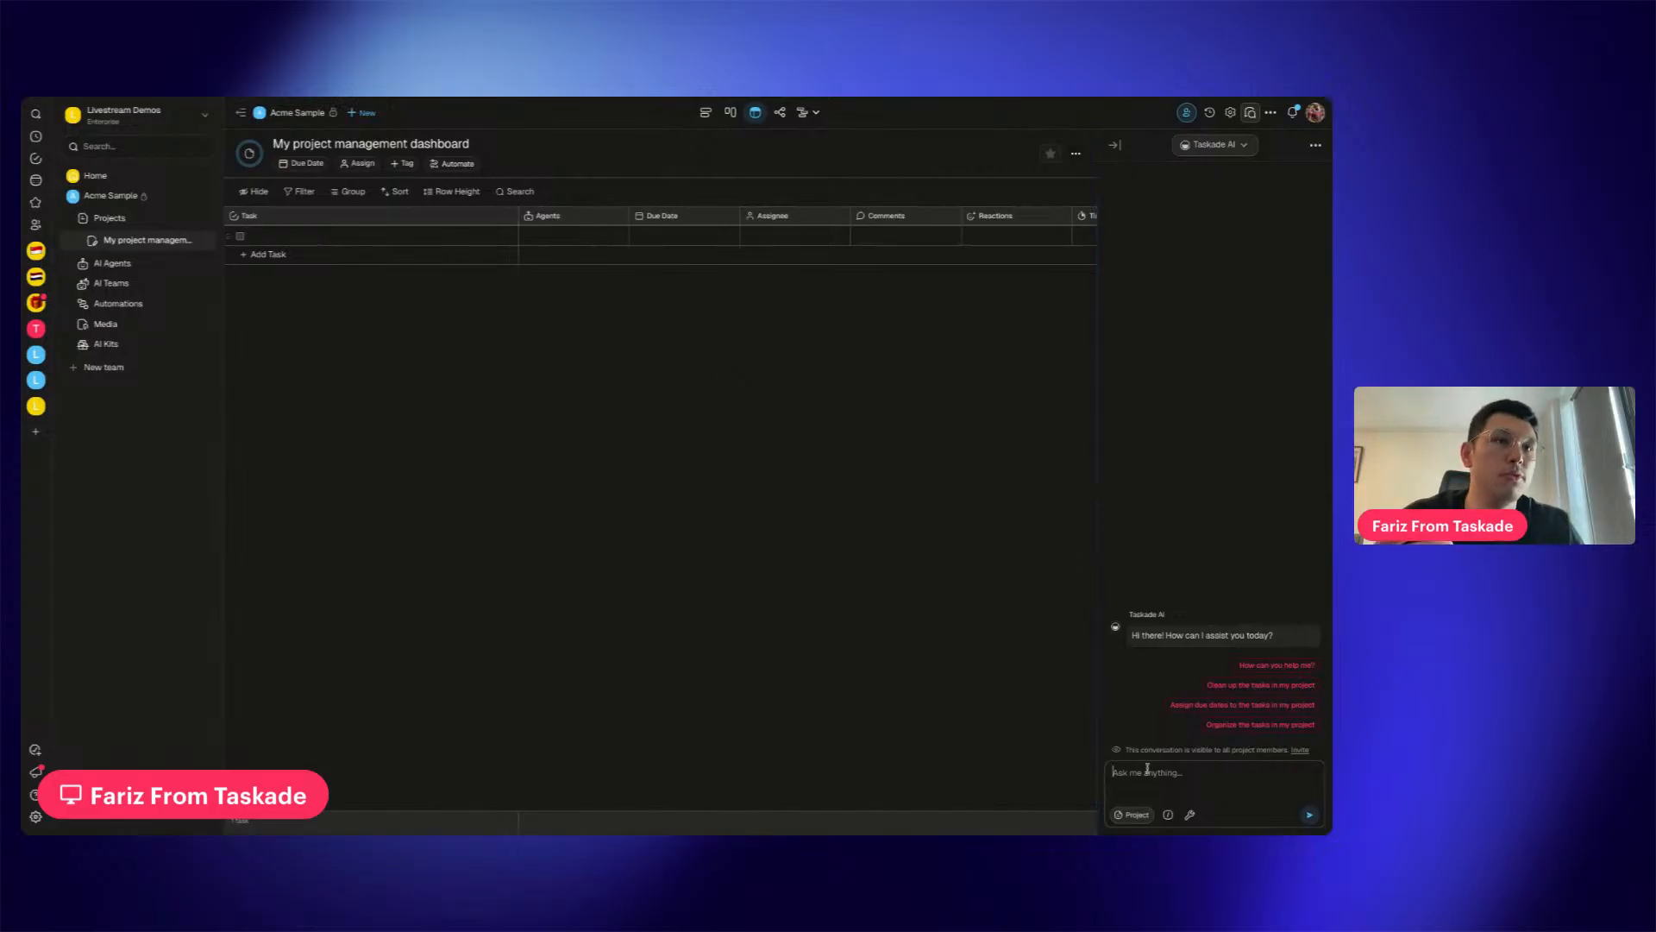
left_click(1115, 146)
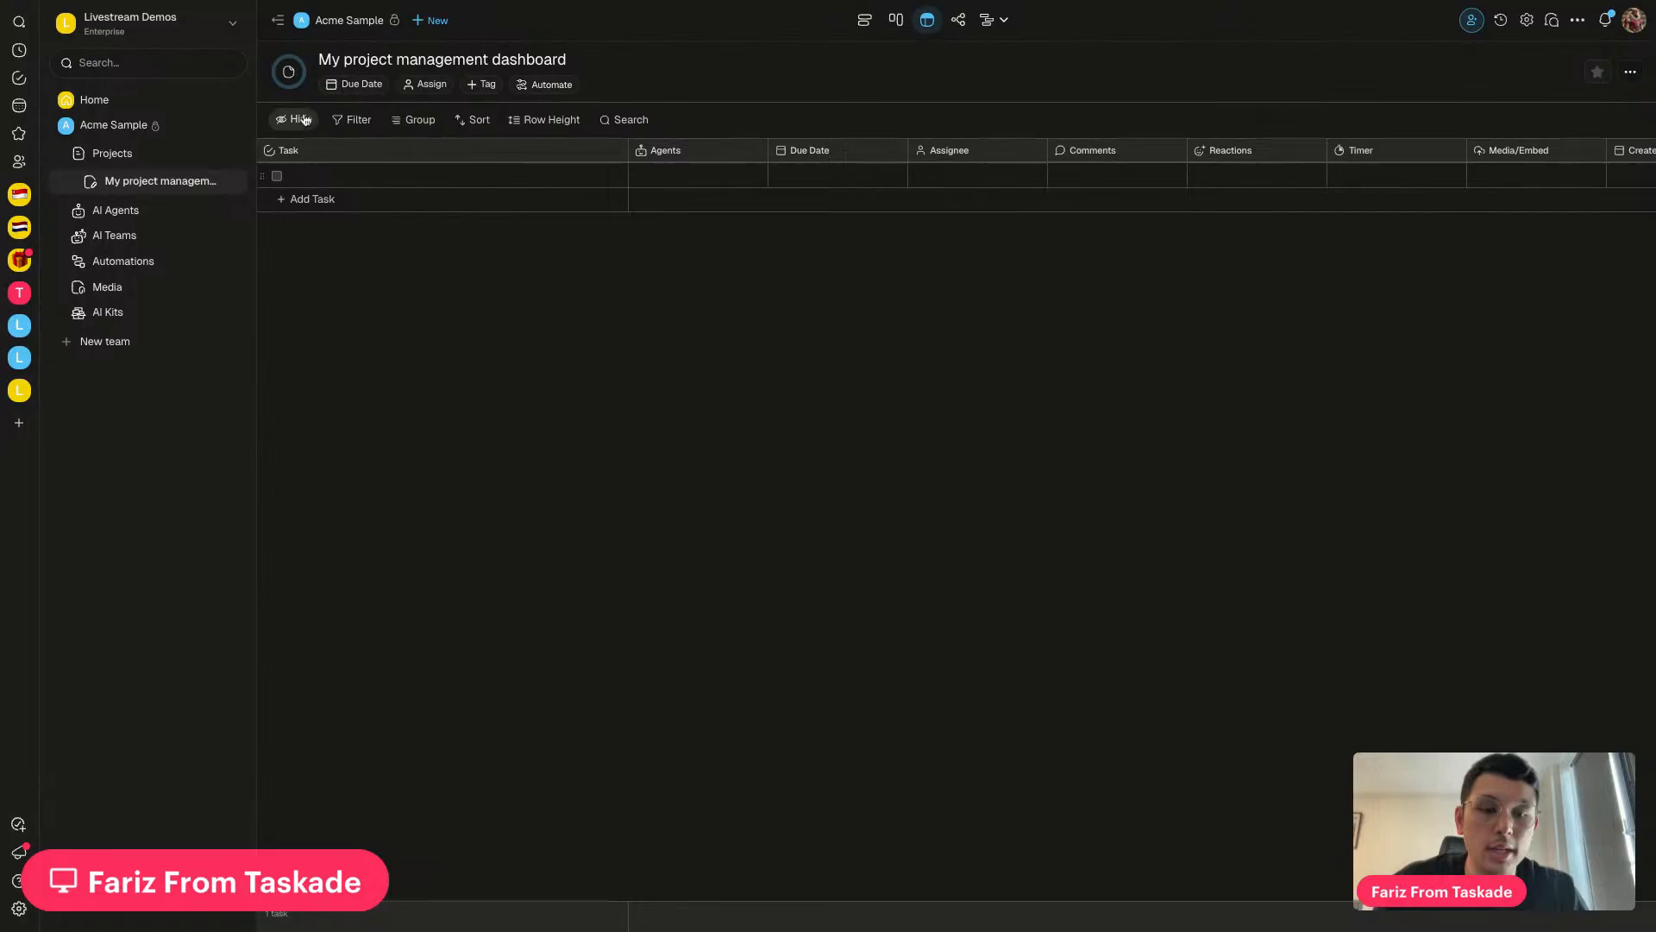
left_click(277, 20)
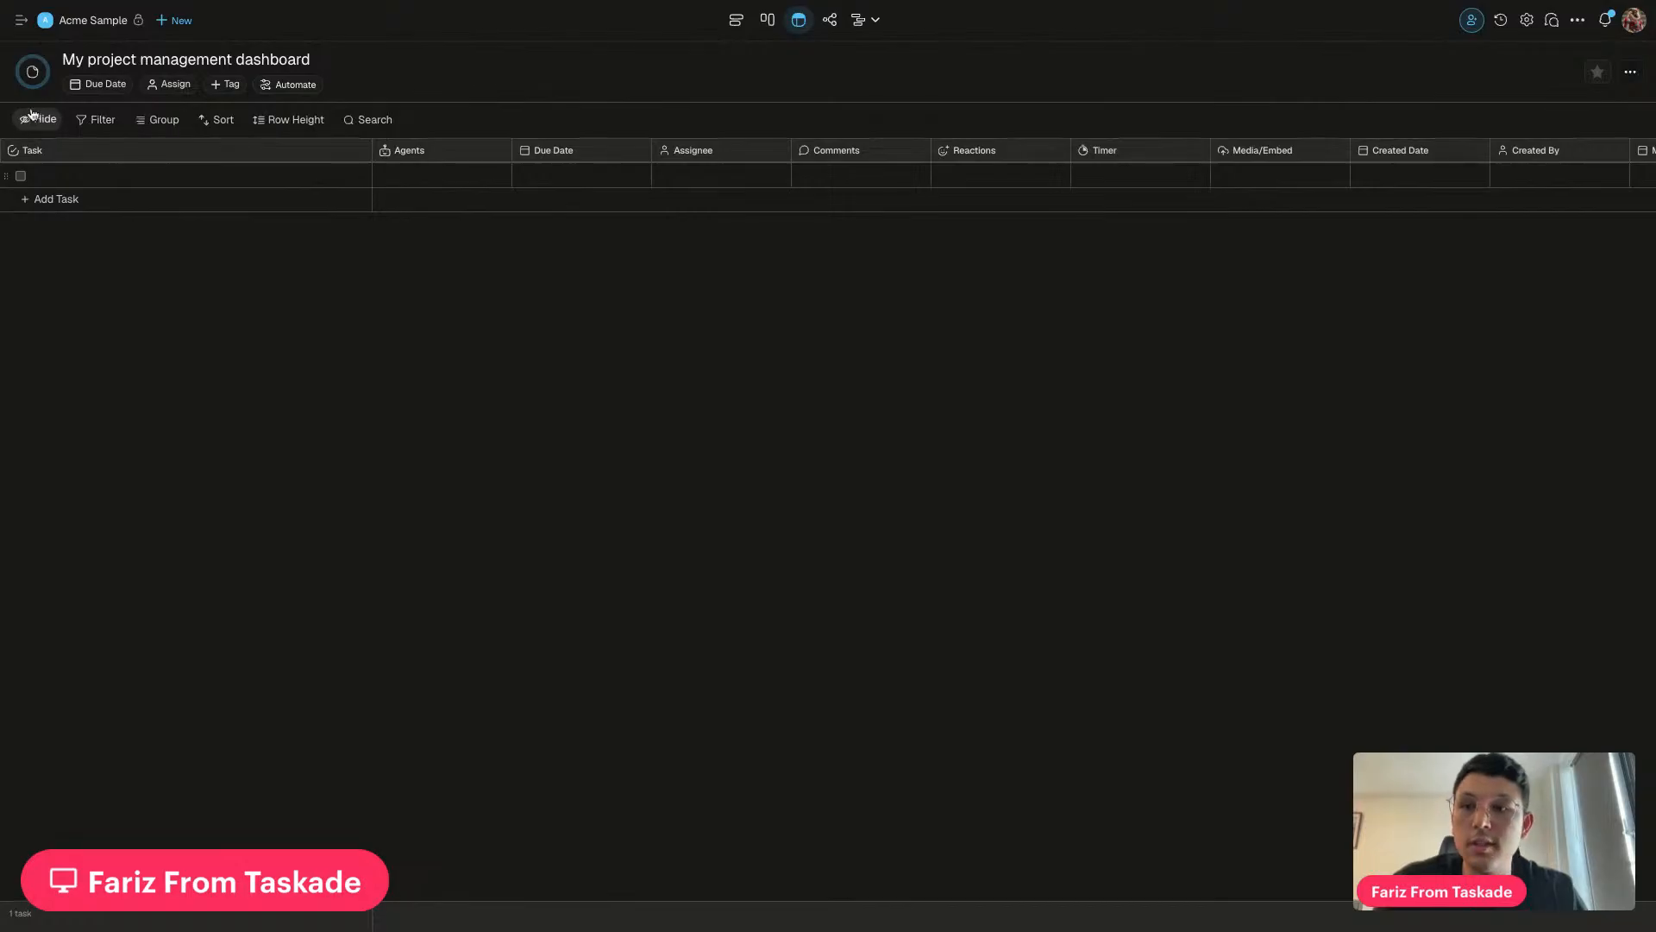
Hide the Completed Date, Created Date, Created By, Modified Date, Modified By and Reactions columns
left_click(38, 119)
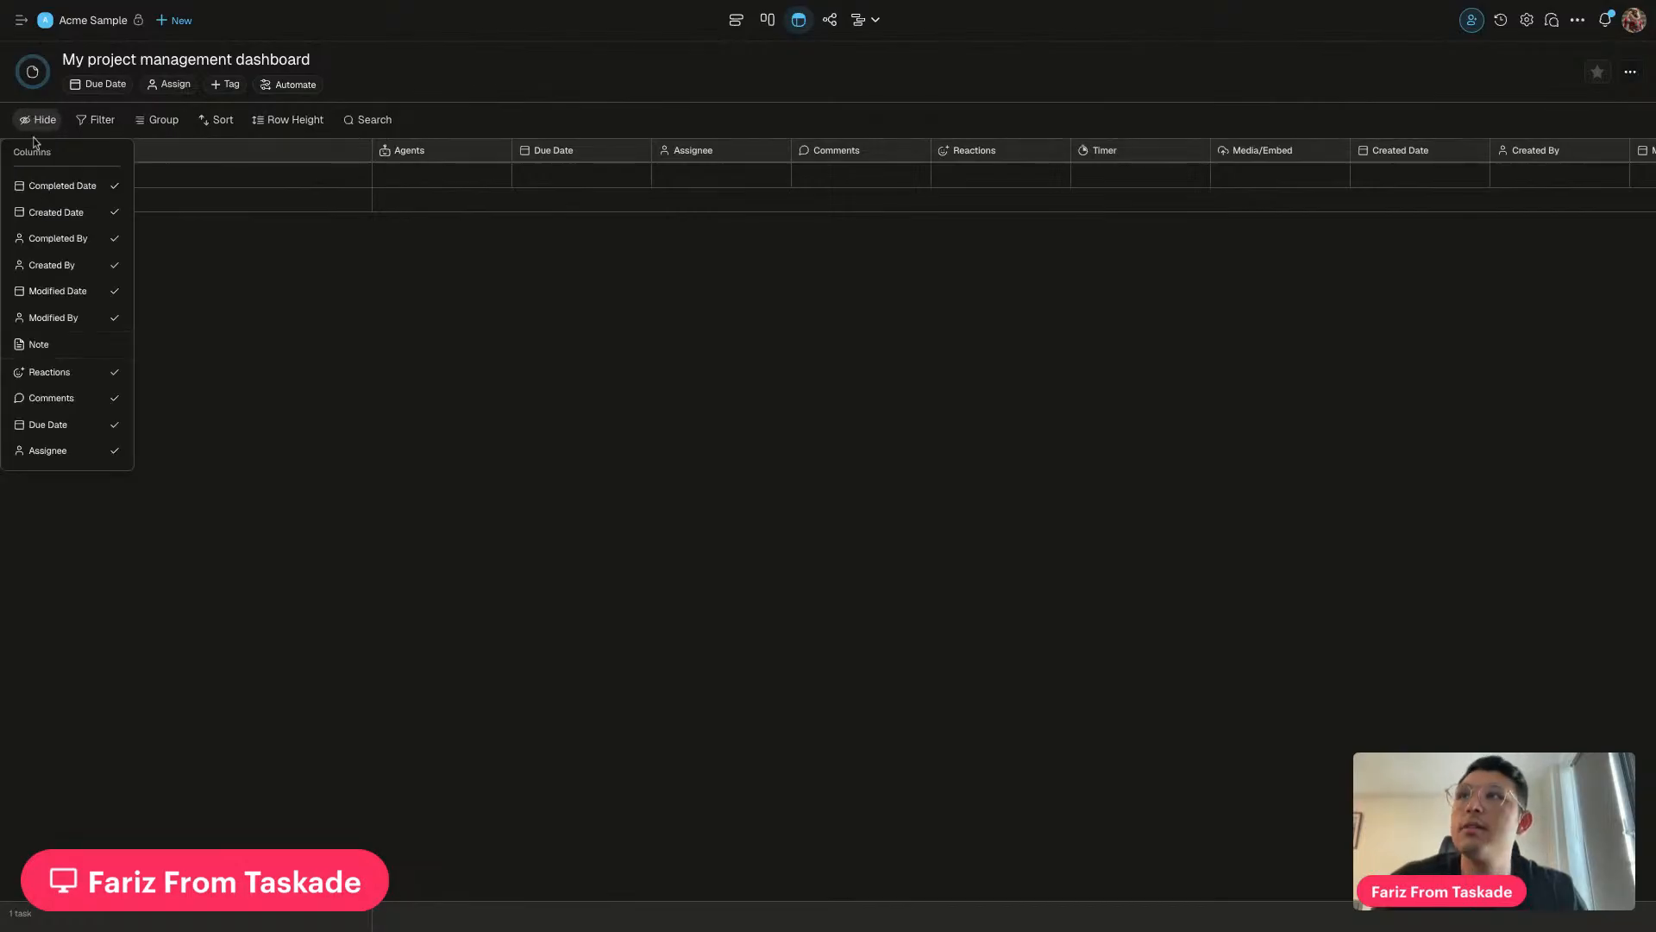
left_click(75, 188)
left_click(64, 213)
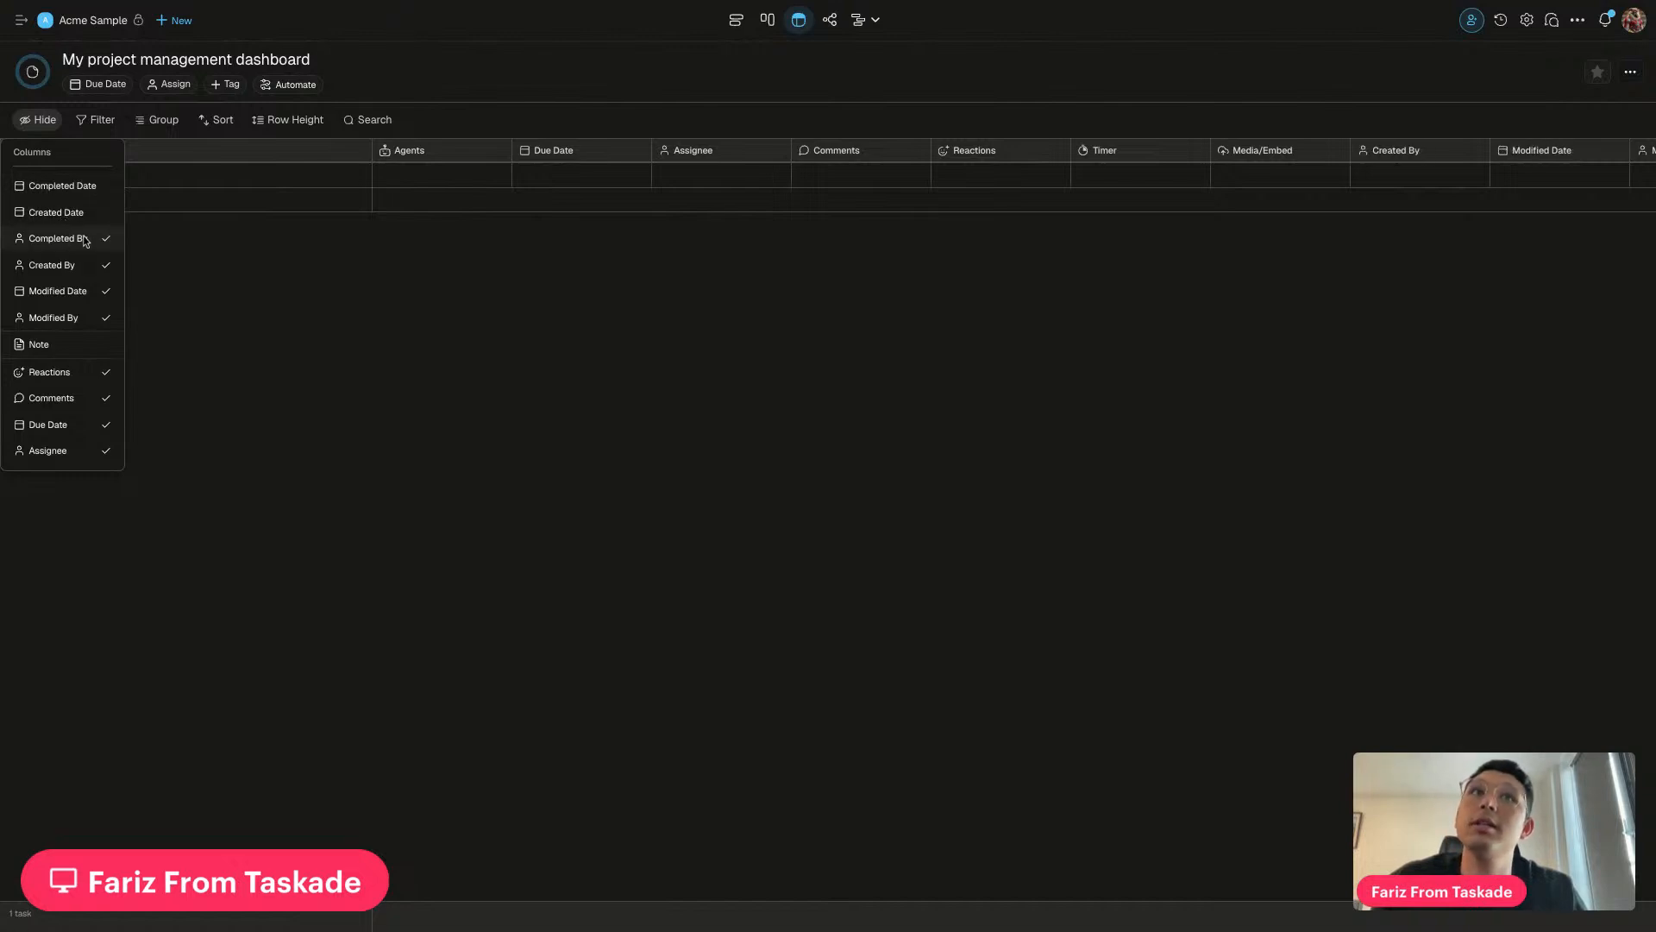
left_click(60, 267)
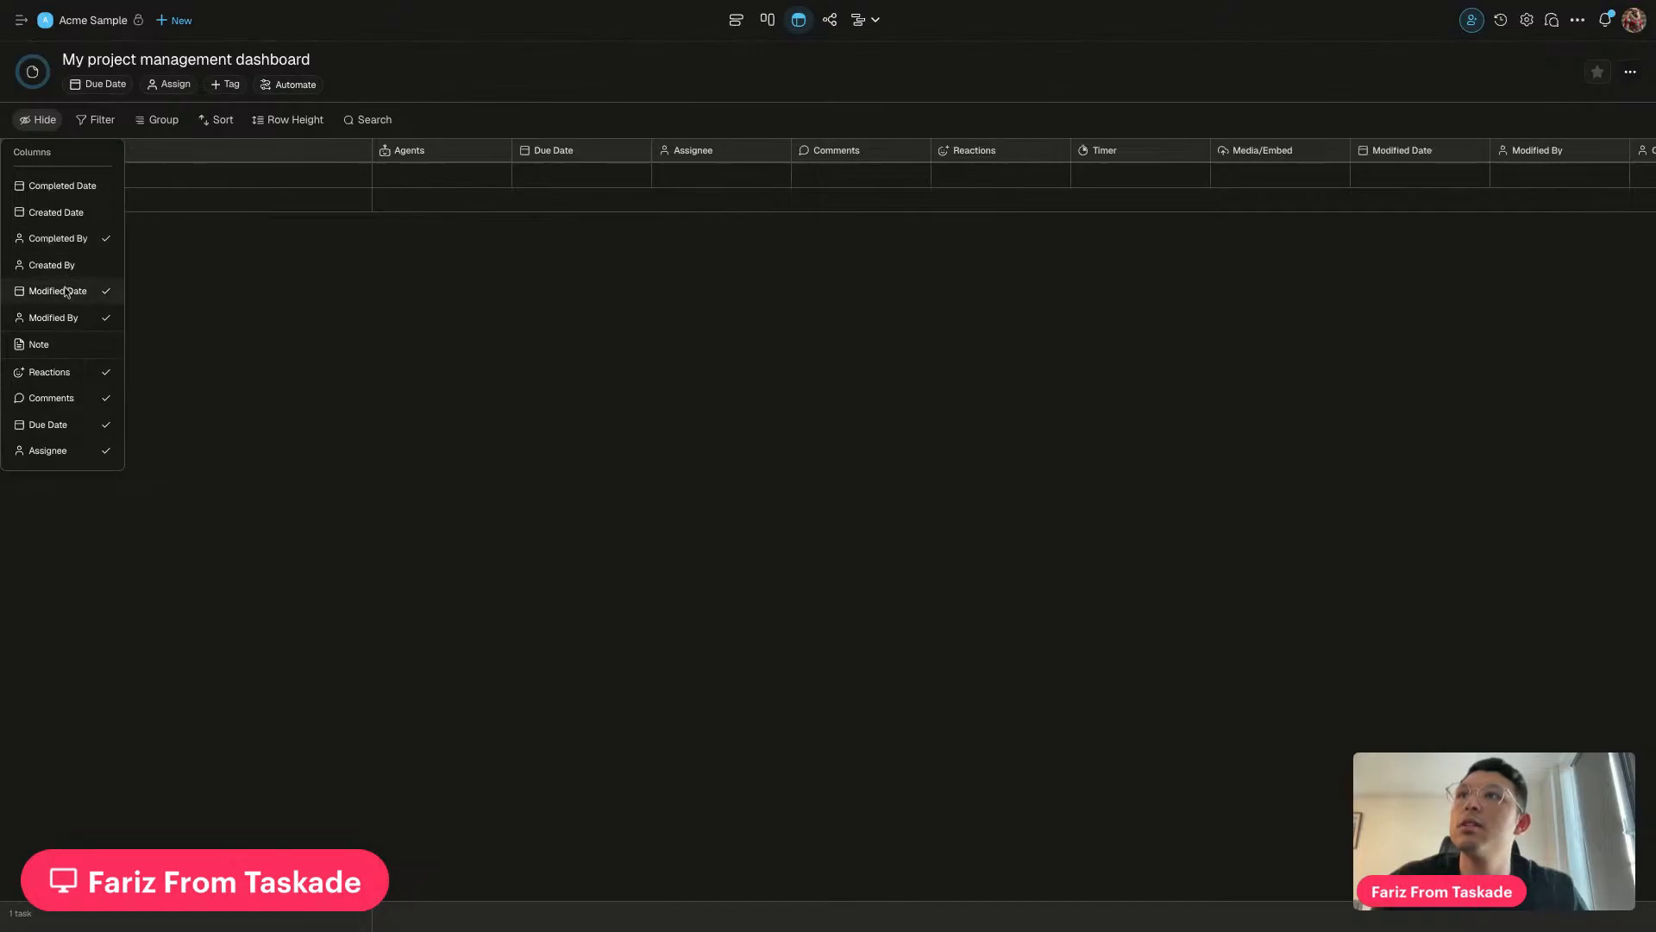
left_click(66, 292)
left_click(60, 319)
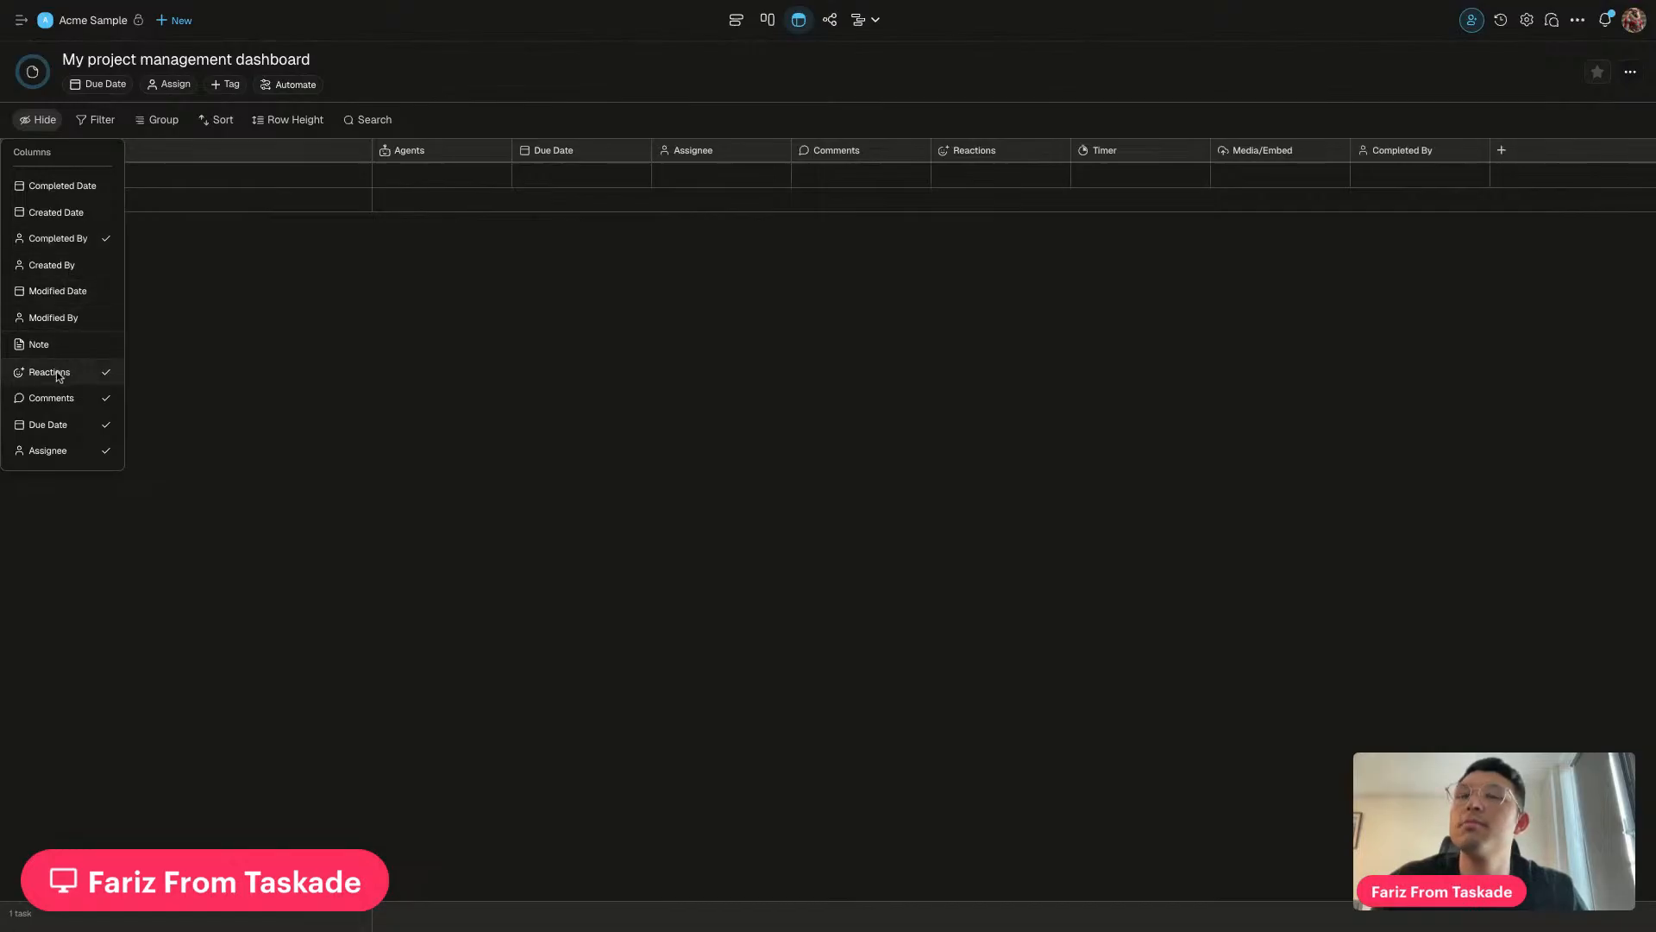
left_click(56, 373)
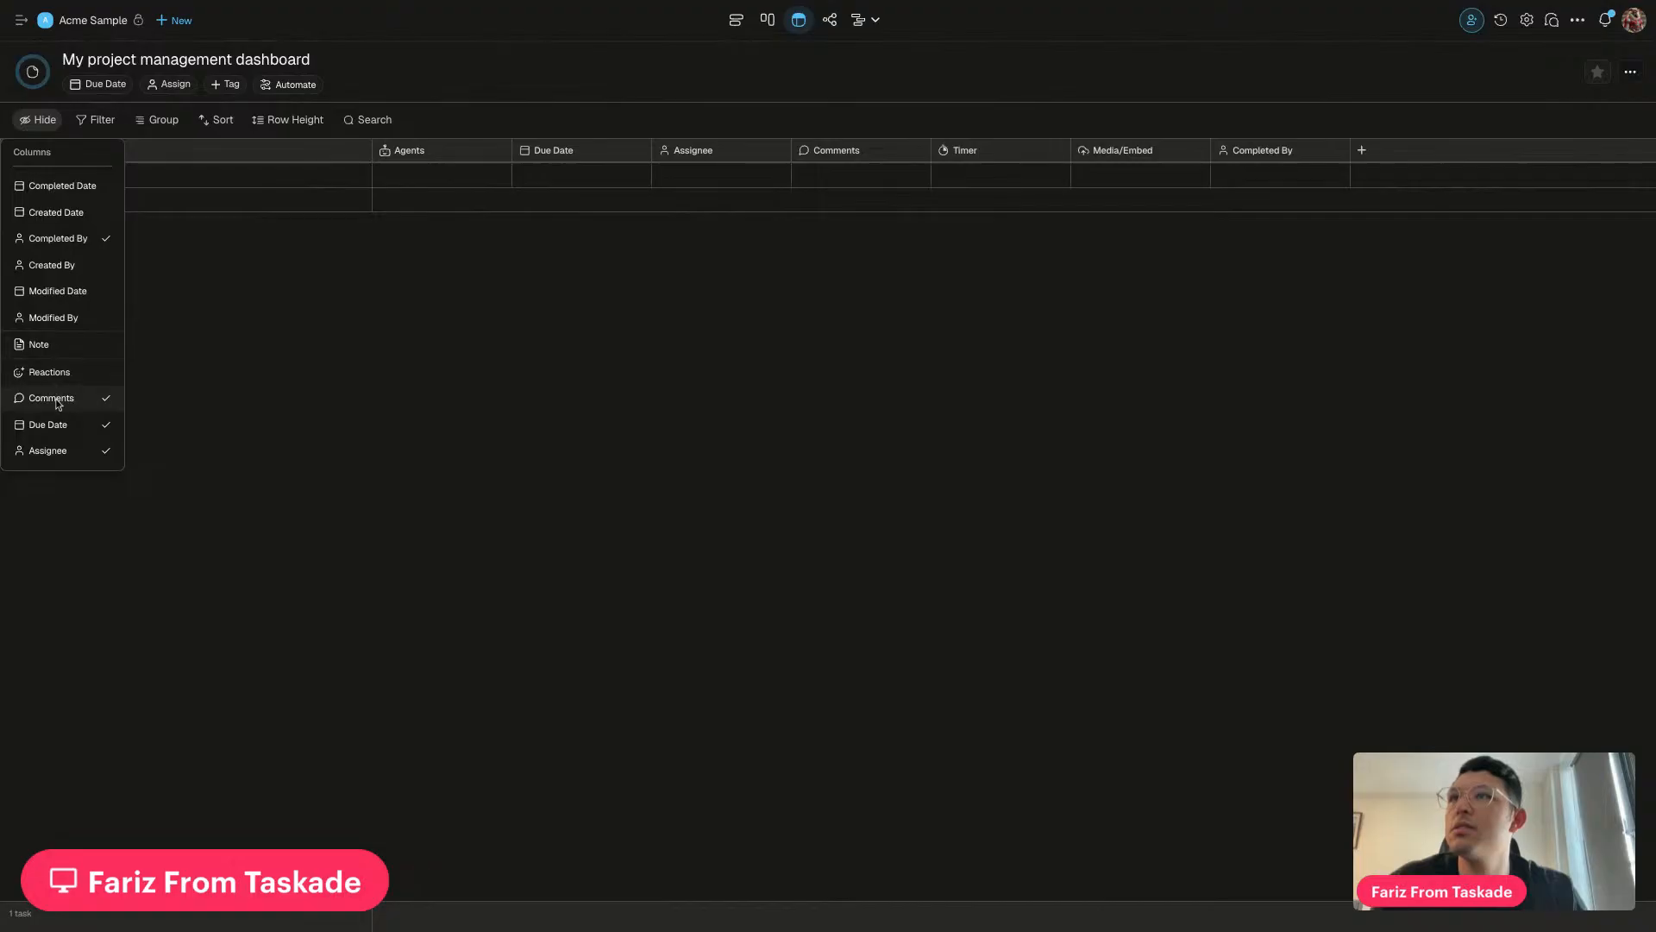
Also hide the Due Date, Agents, Timer, Media/Embed and Completed By columns
left_click(58, 428)
scroll(82, 285, "down", 1)
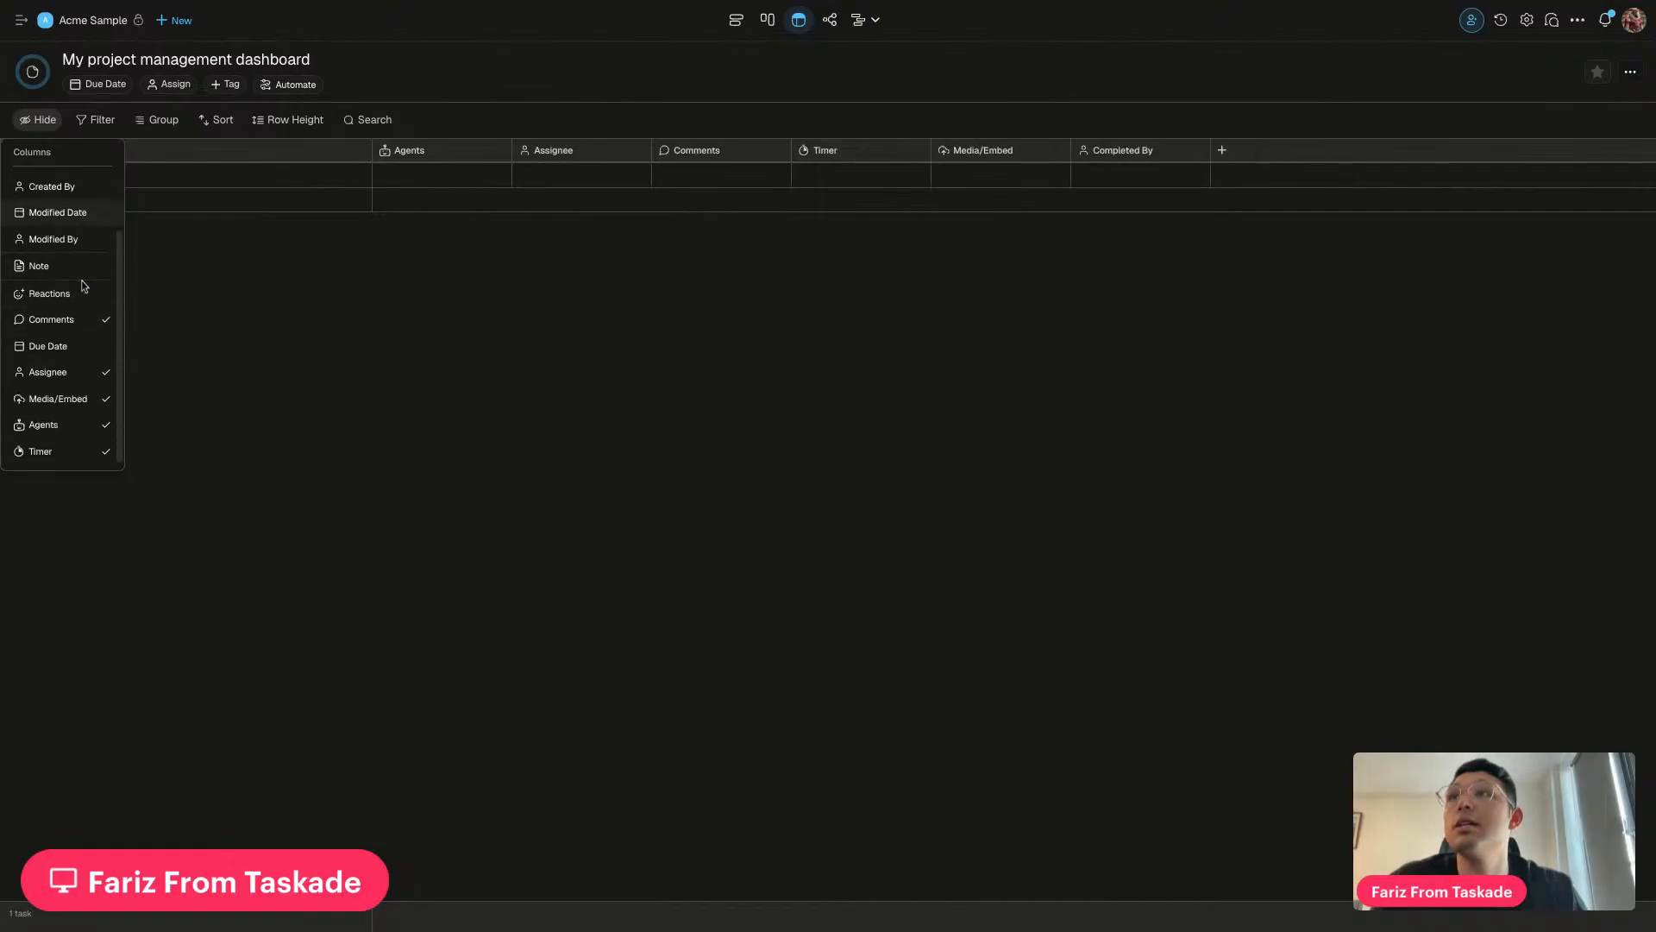
left_click(66, 429)
left_click(57, 454)
left_click(80, 402)
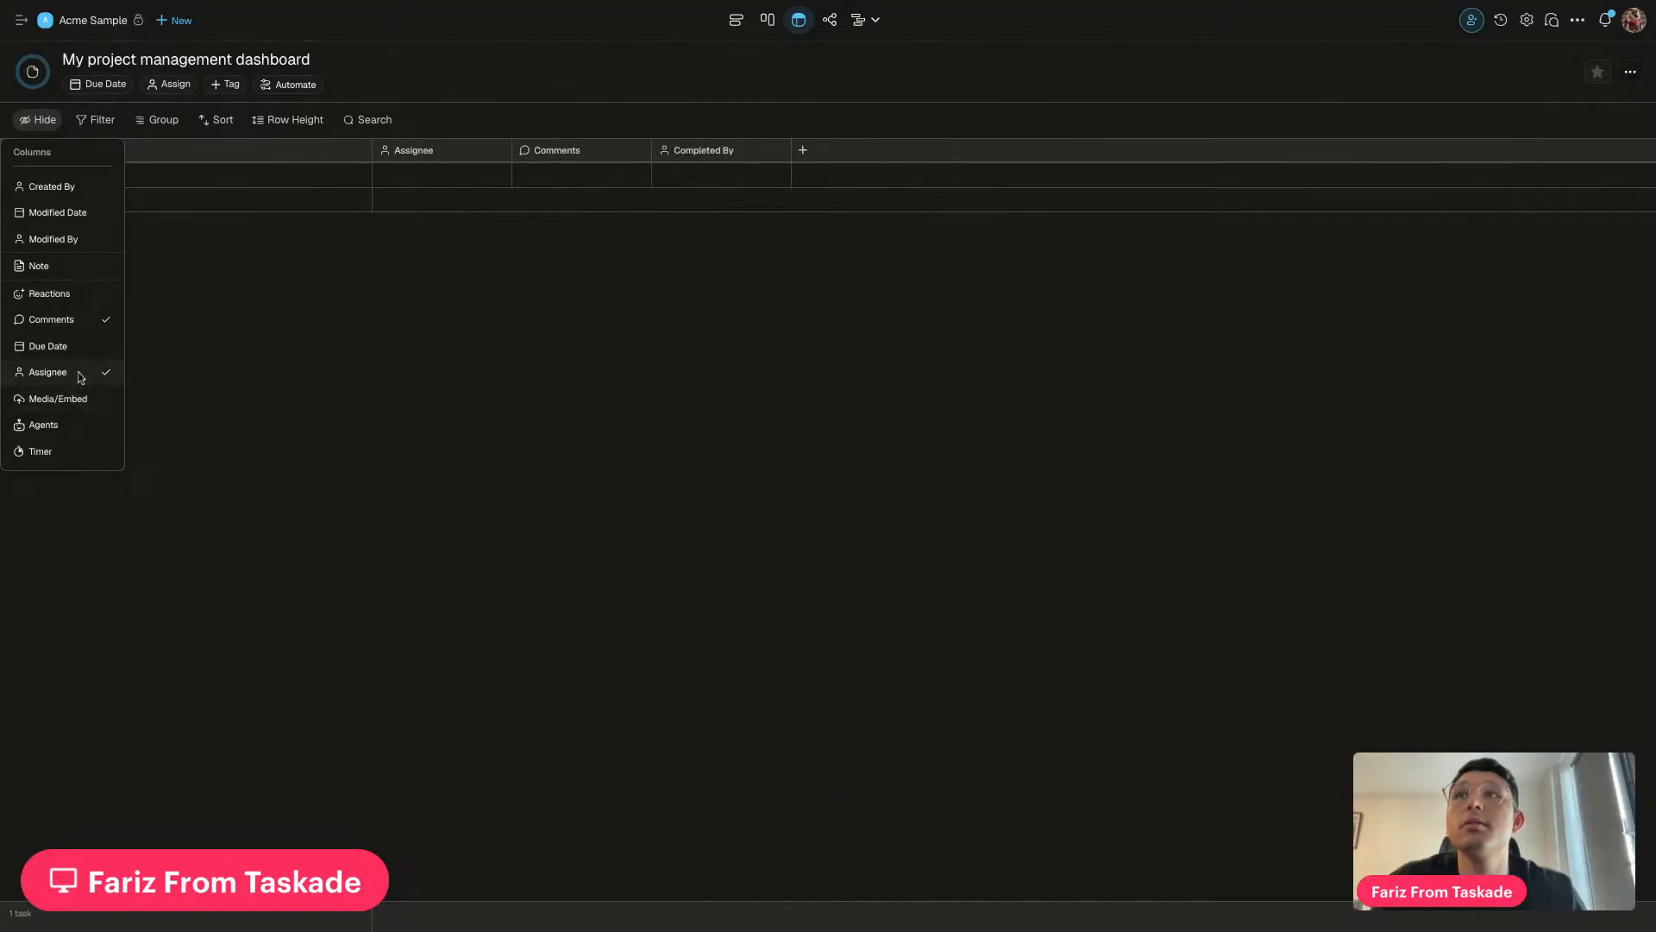
scroll(80, 353, "up", 3)
left_click(80, 235)
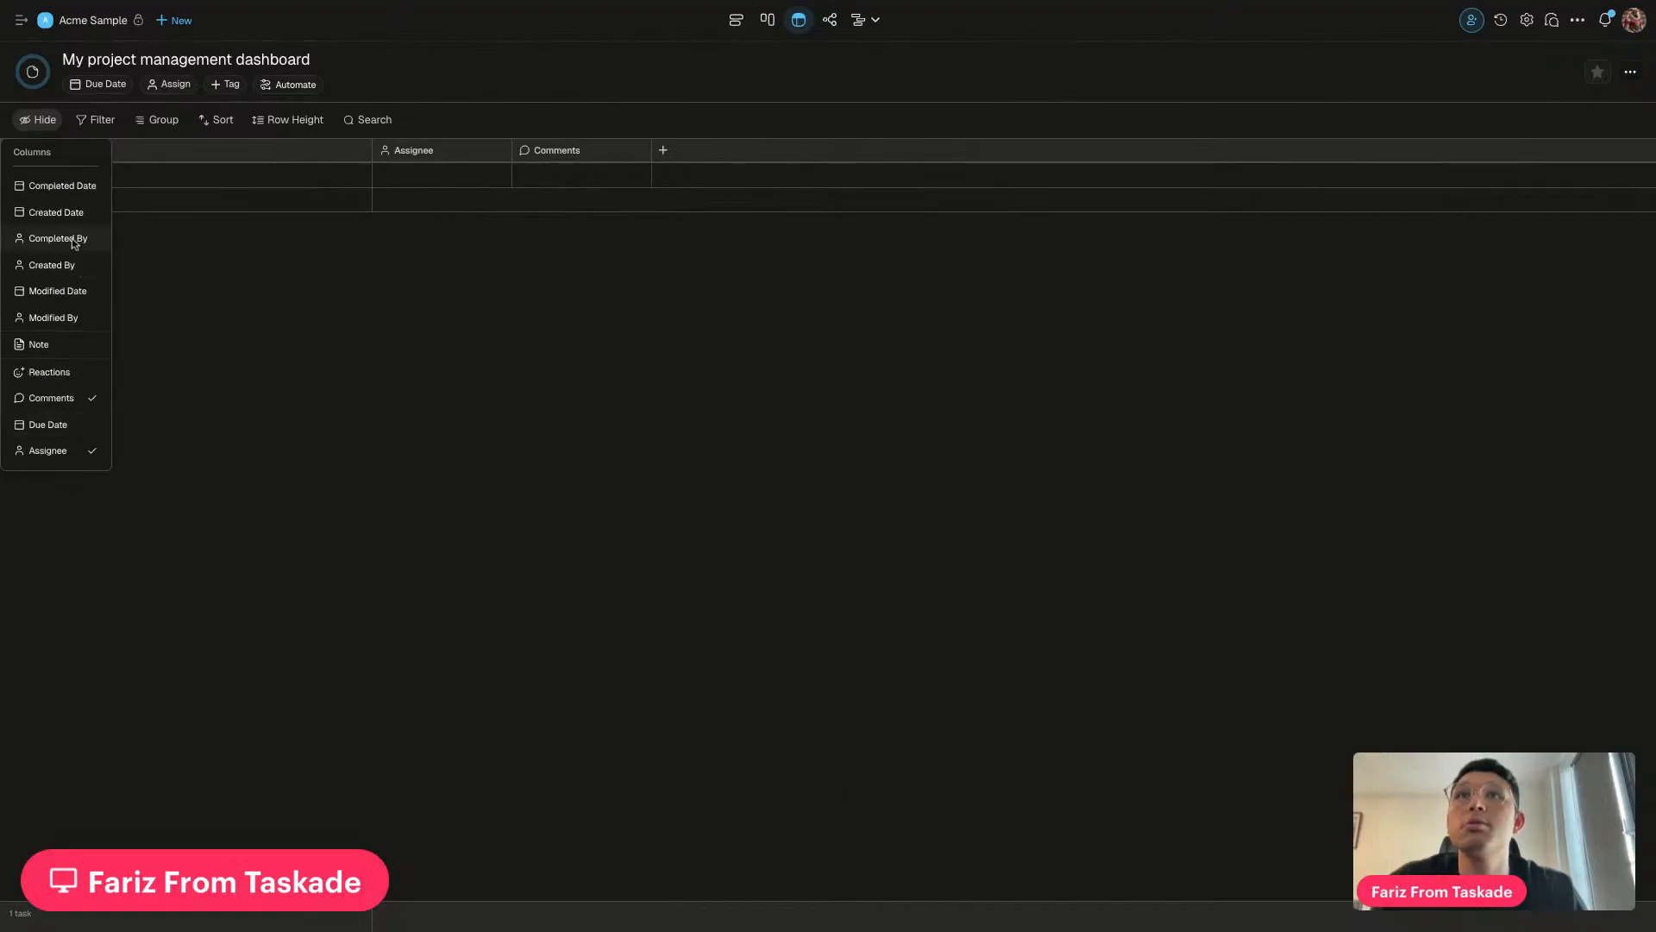
left_click(386, 366)
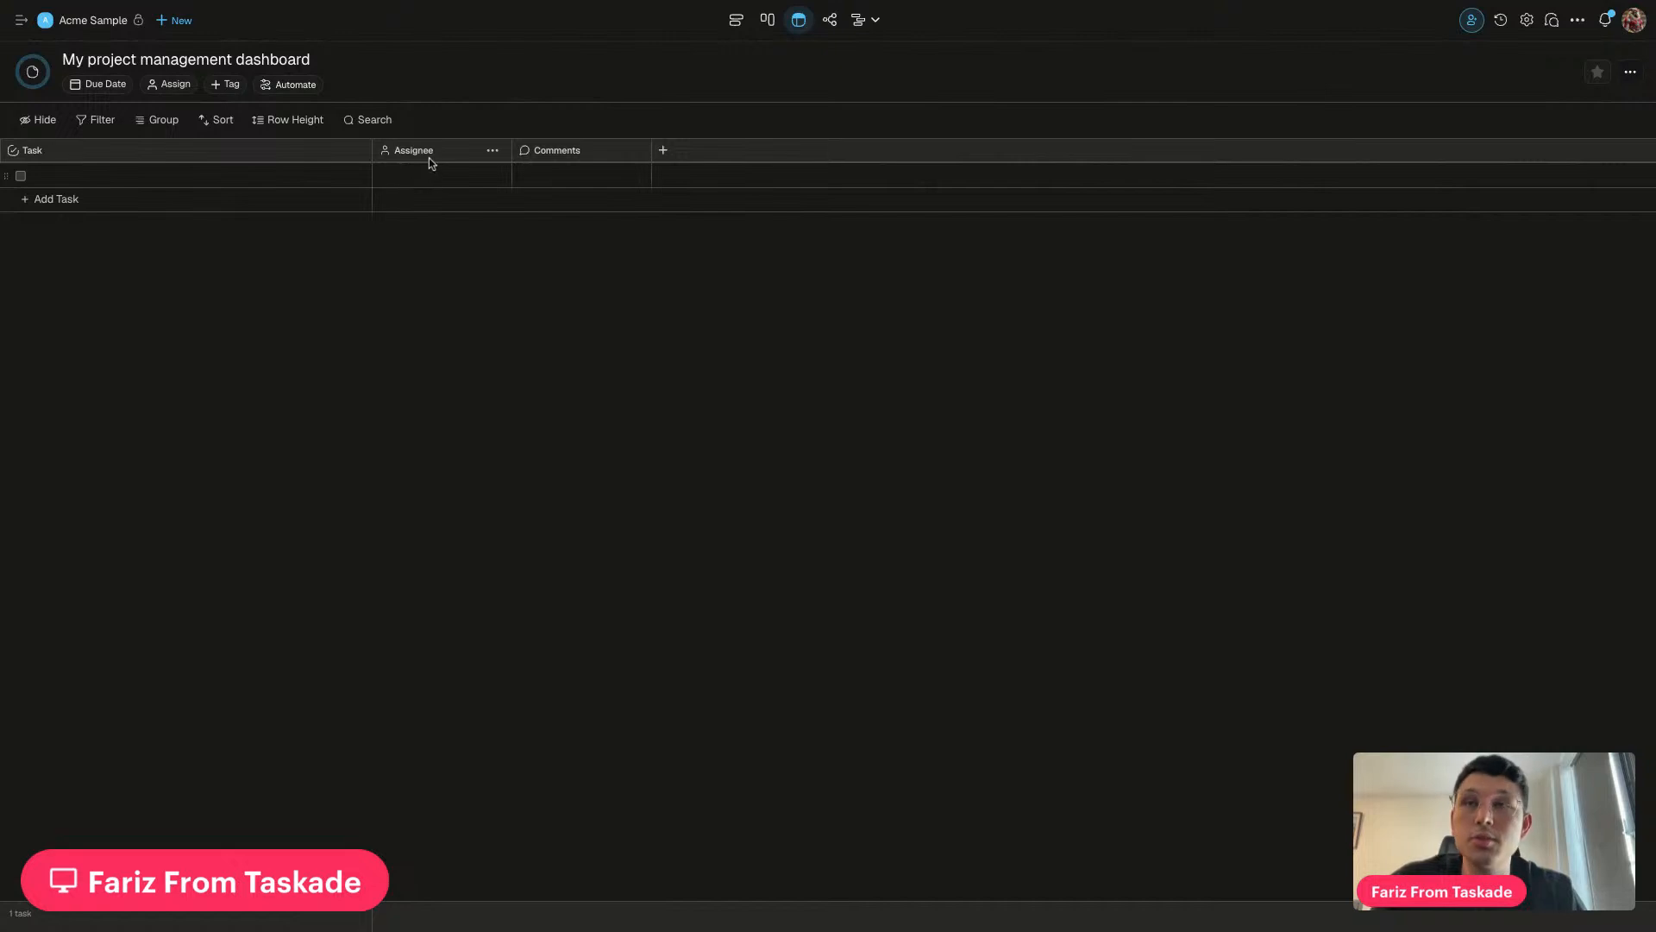
Add a String field named Source as a new table column
left_click(662, 149)
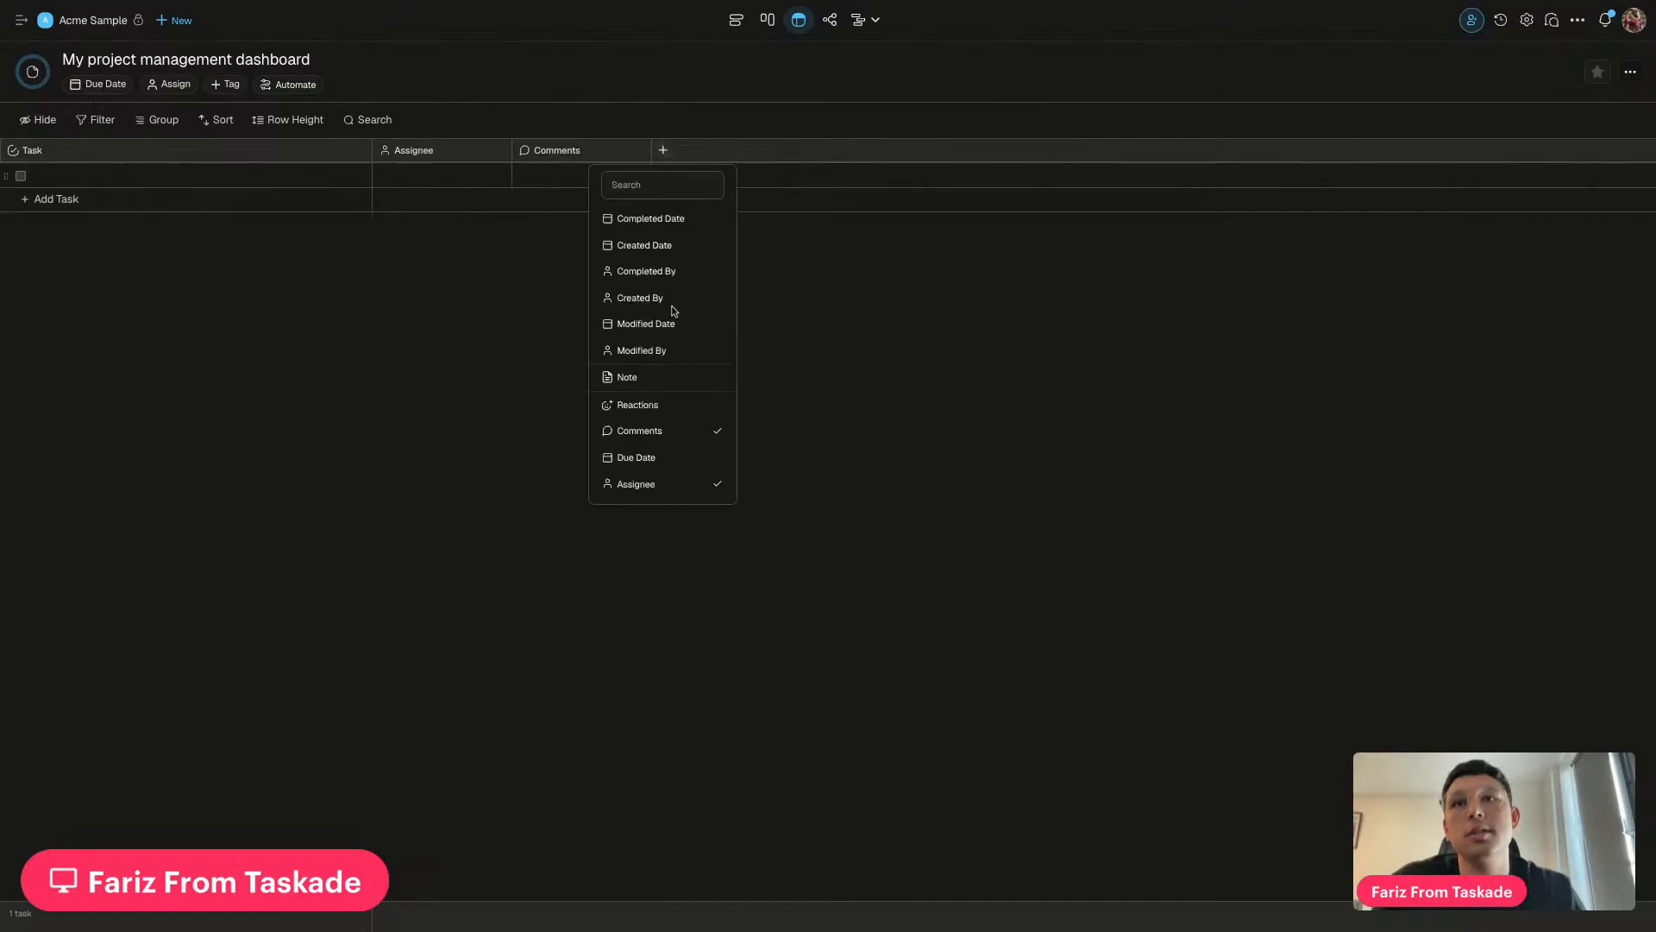
scroll(670, 362, "down", 2)
scroll(669, 362, "up", 2)
left_click(839, 428)
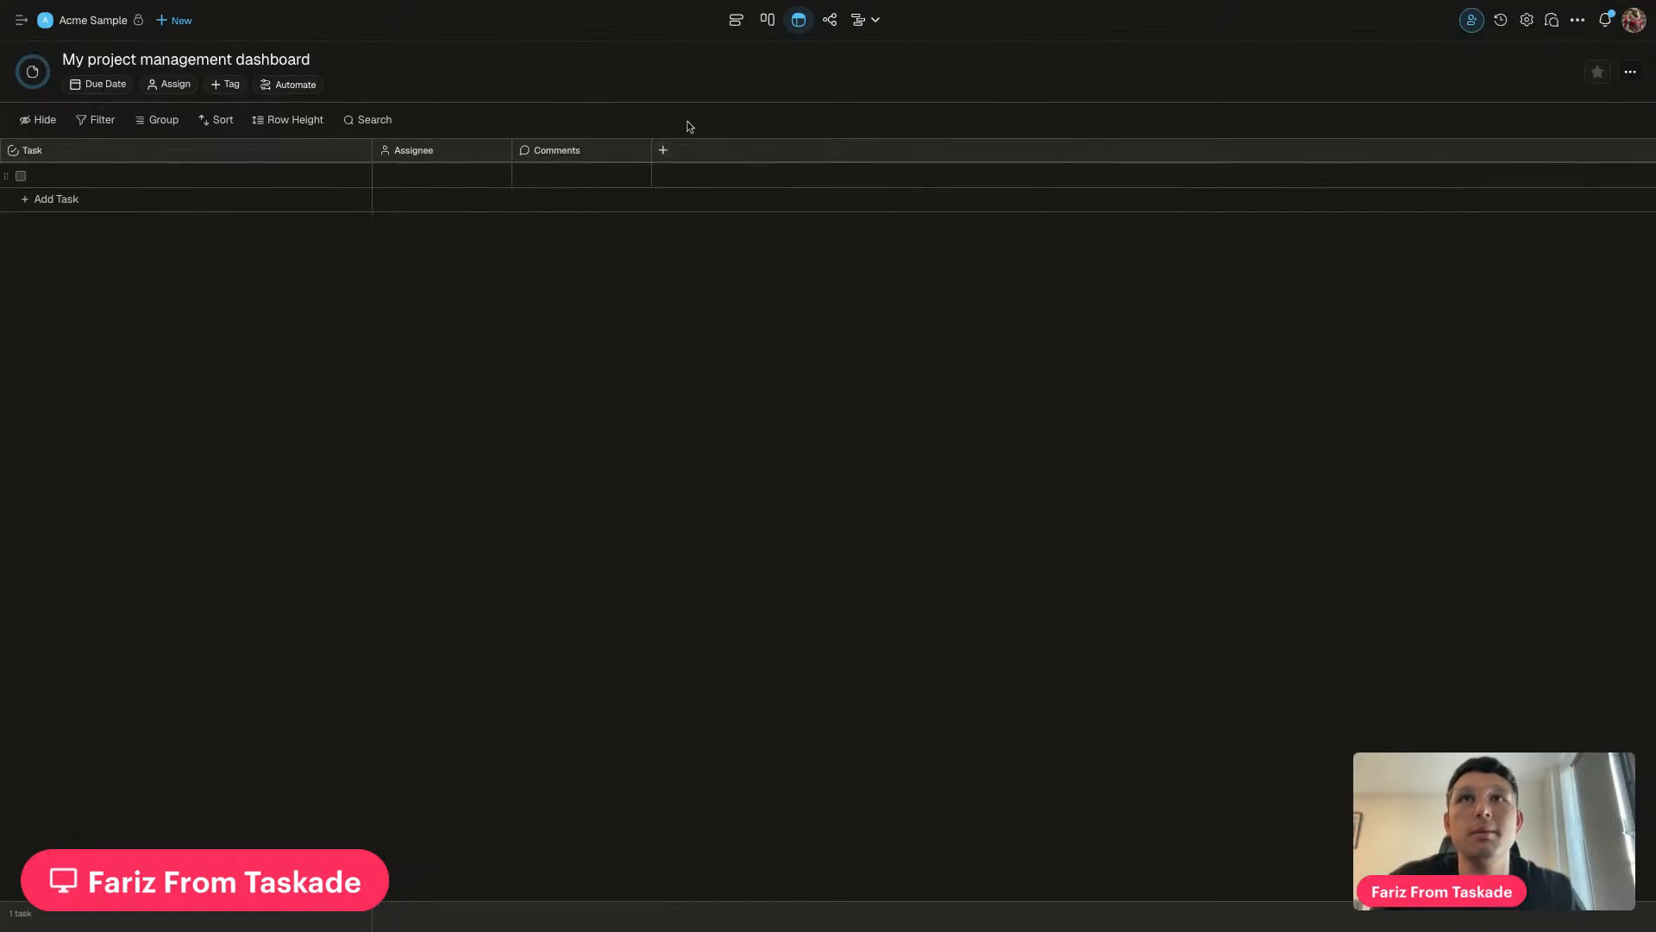
left_click(662, 149)
scroll(670, 356, "down", 3)
scroll(670, 358, "down", 2)
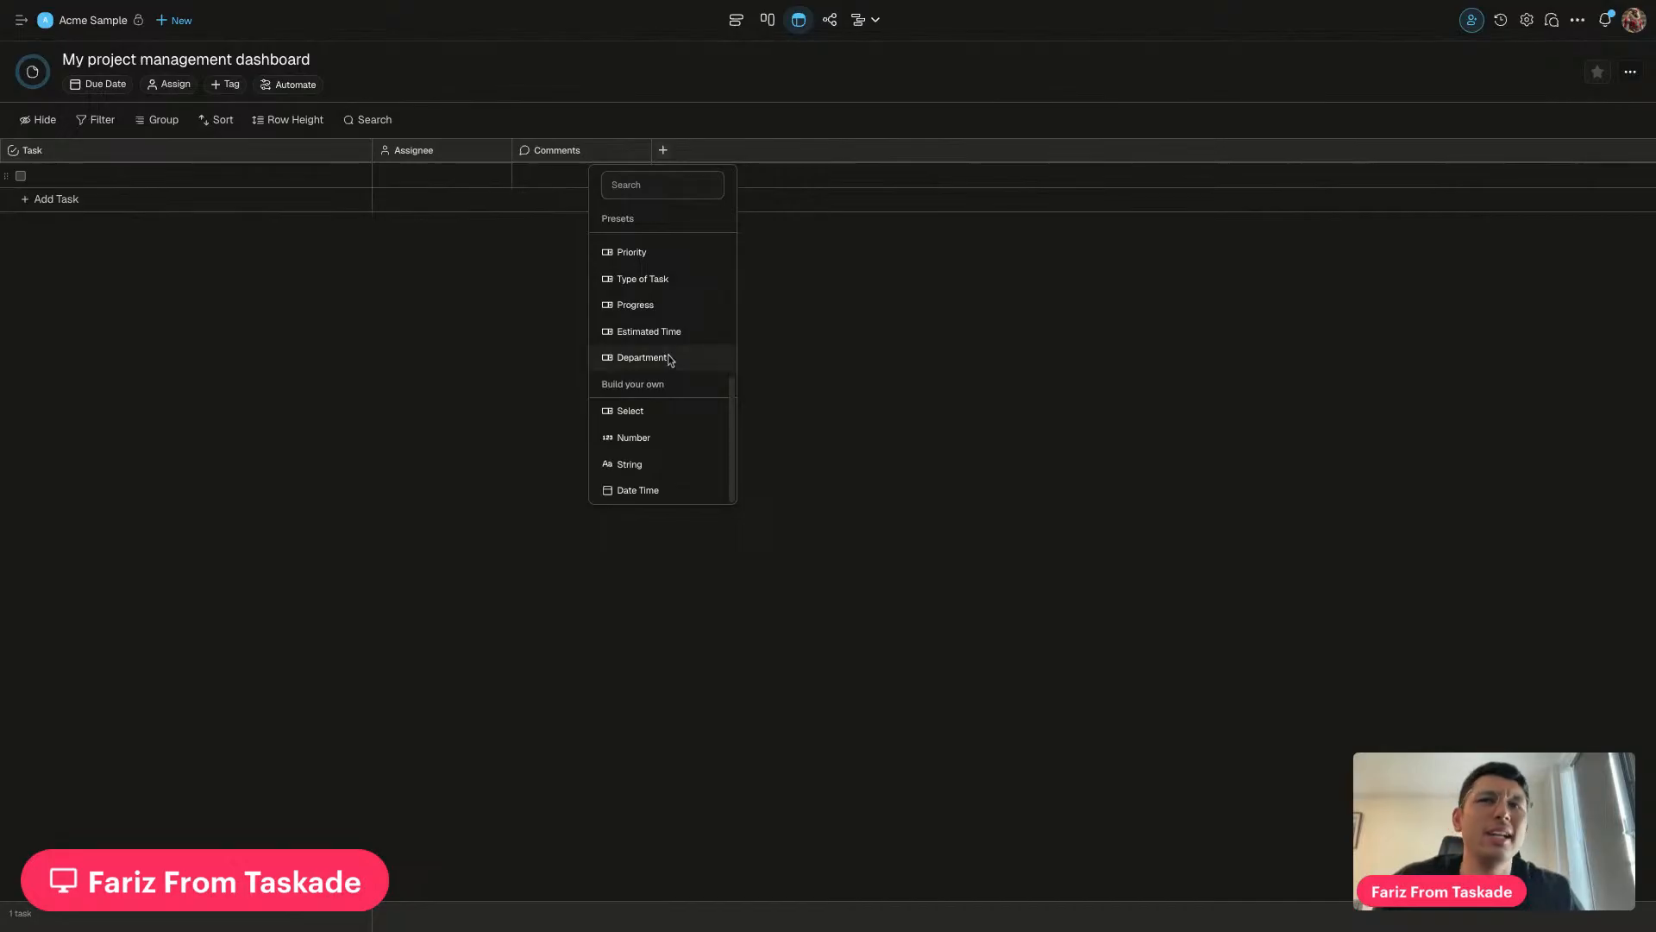
left_click(643, 466)
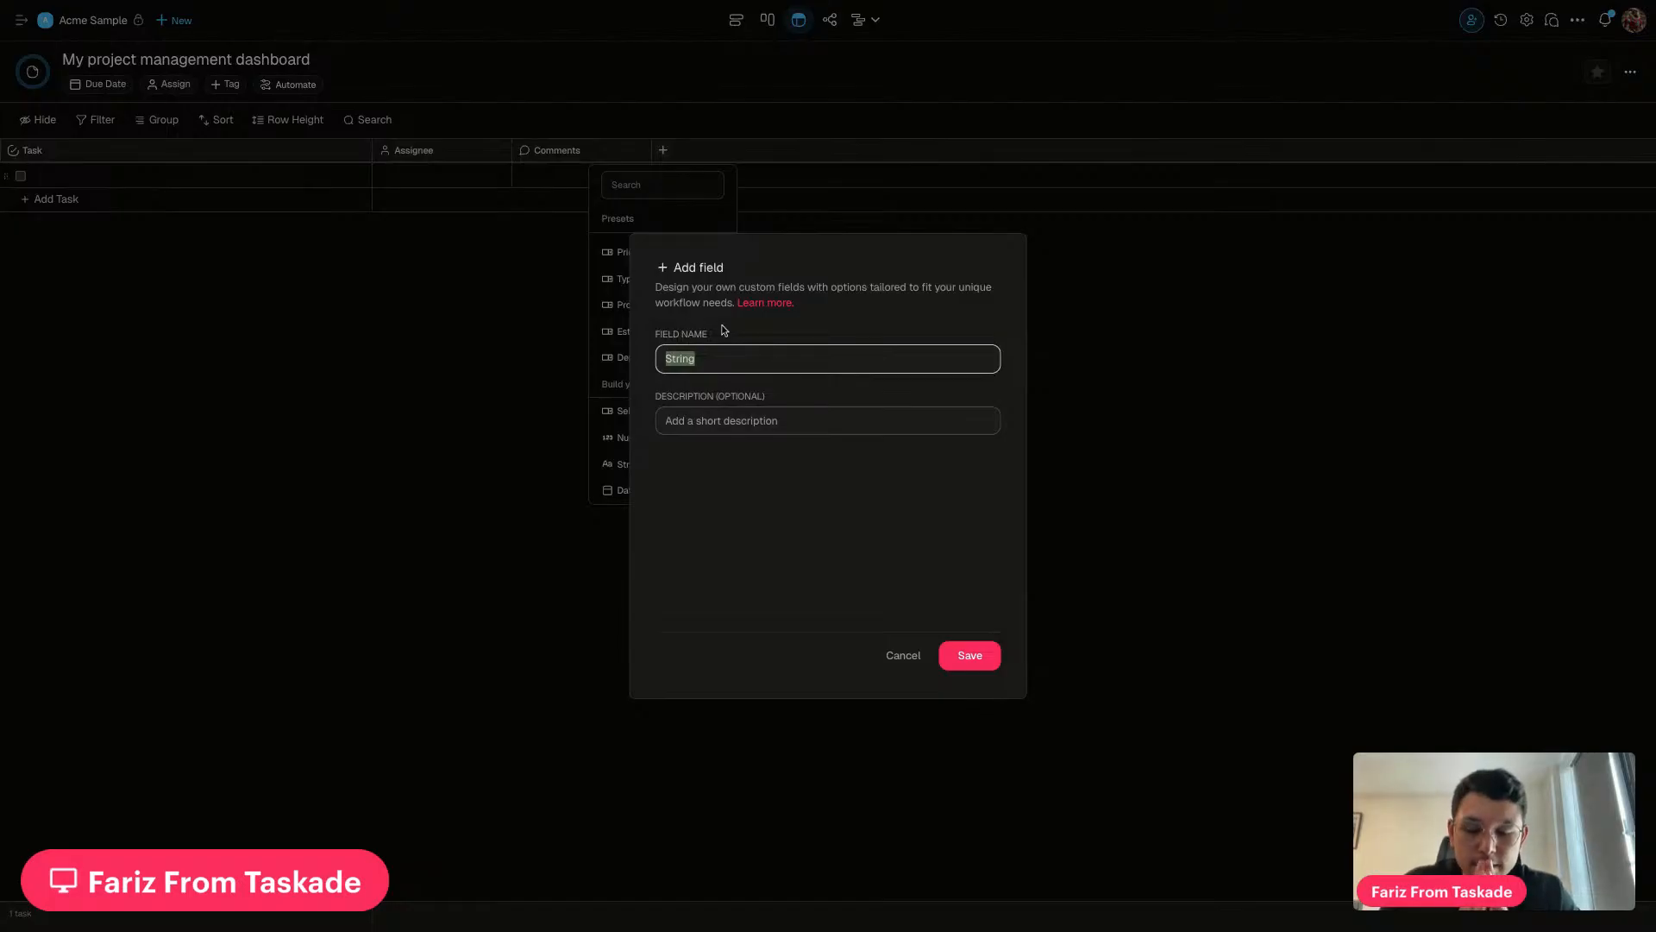
type("Source")
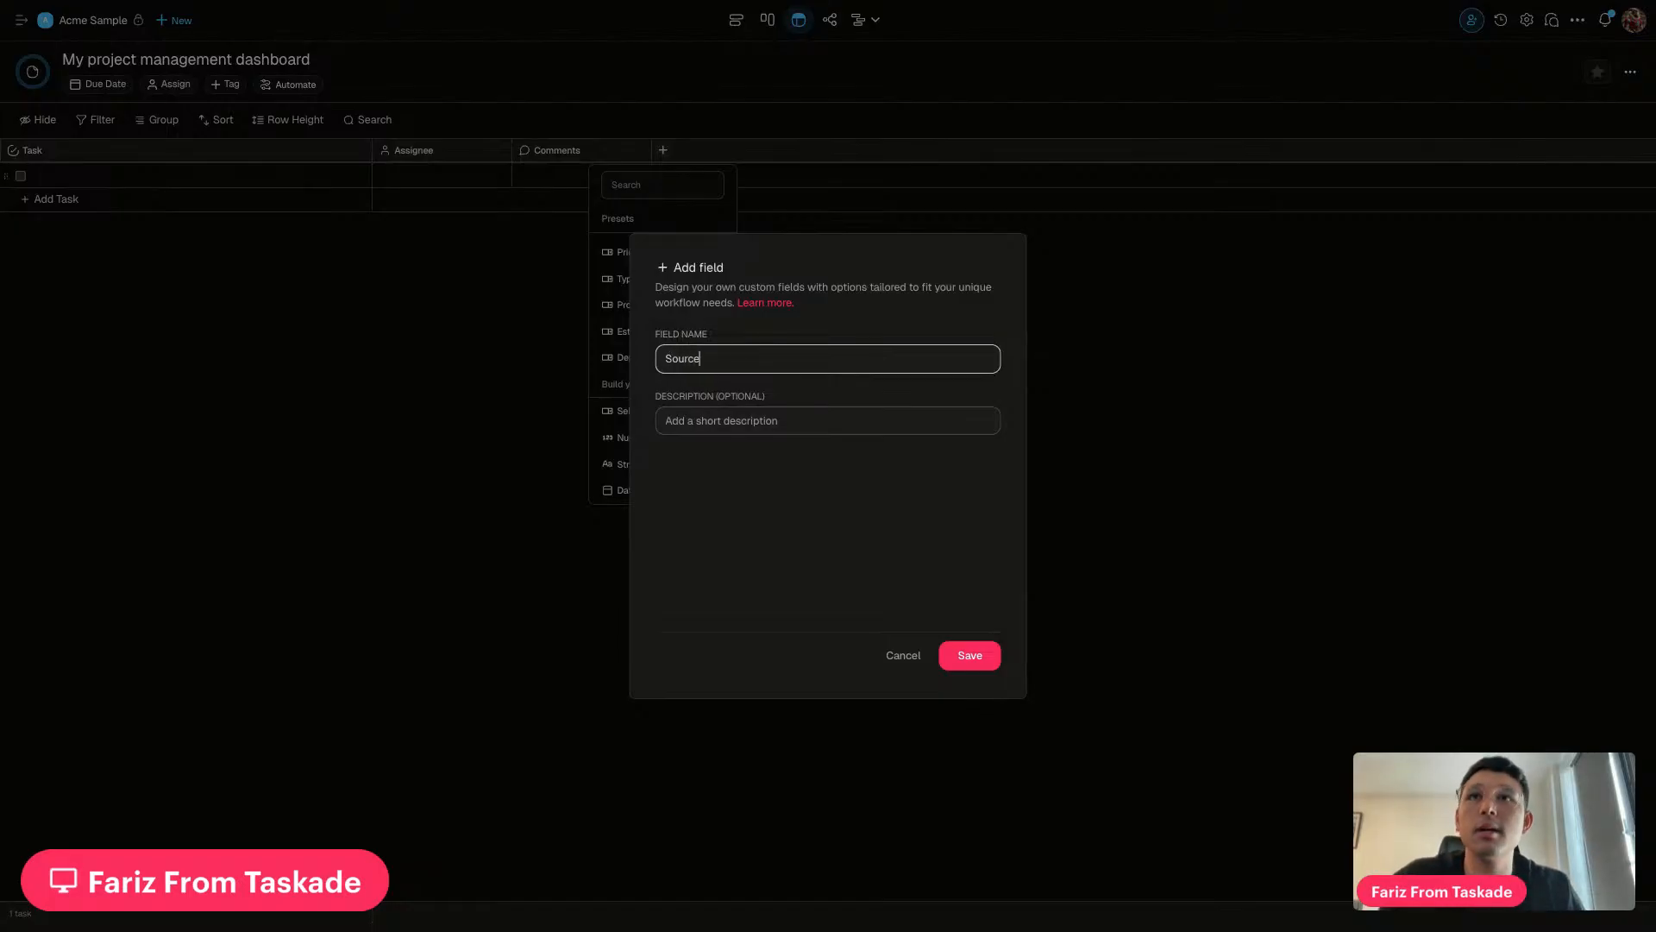
left_click(970, 657)
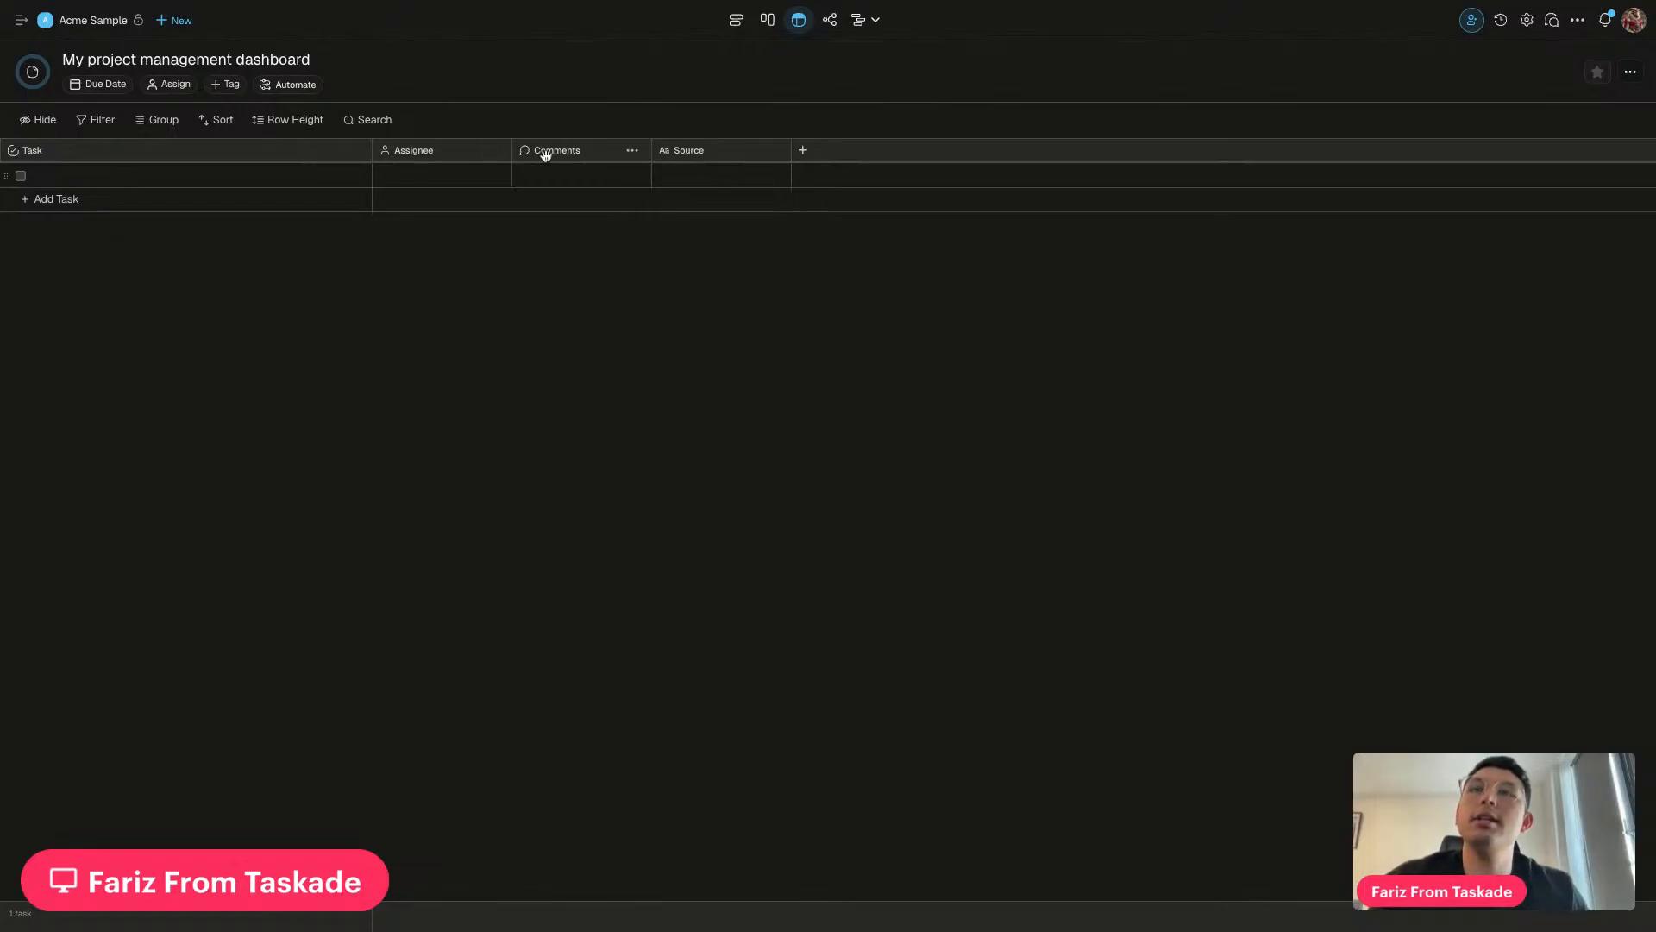
Move Source before Comments and add a 'Buy groceries' task assigned to the workspace member
left_click_drag(700, 153, 562, 154)
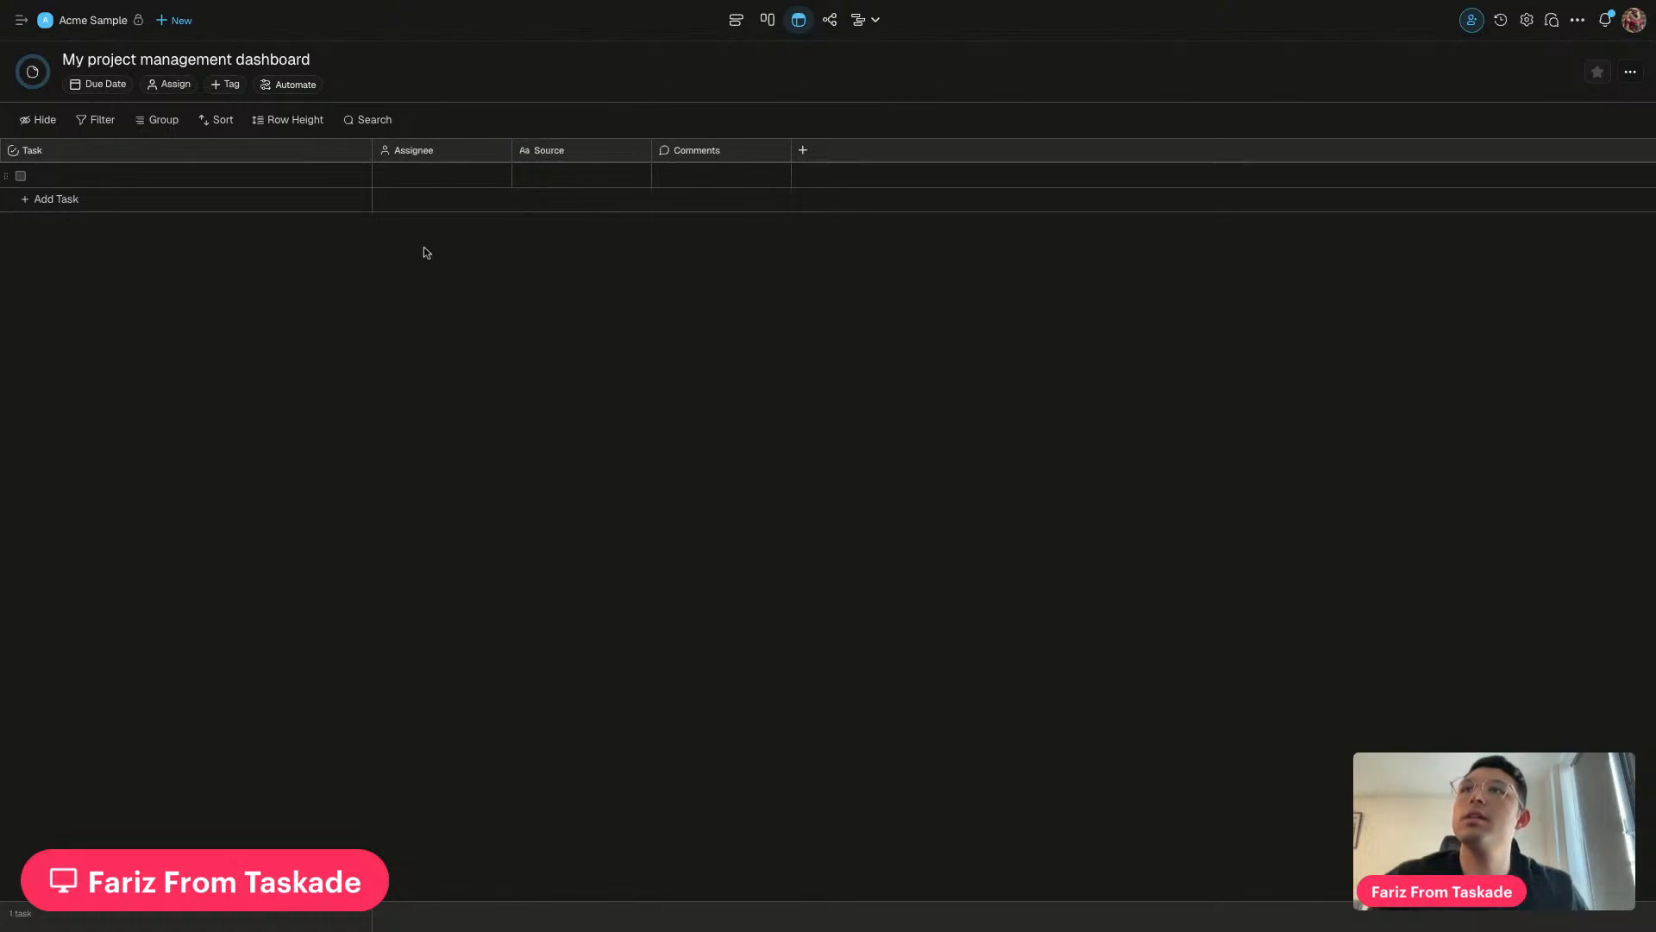
left_click(147, 183)
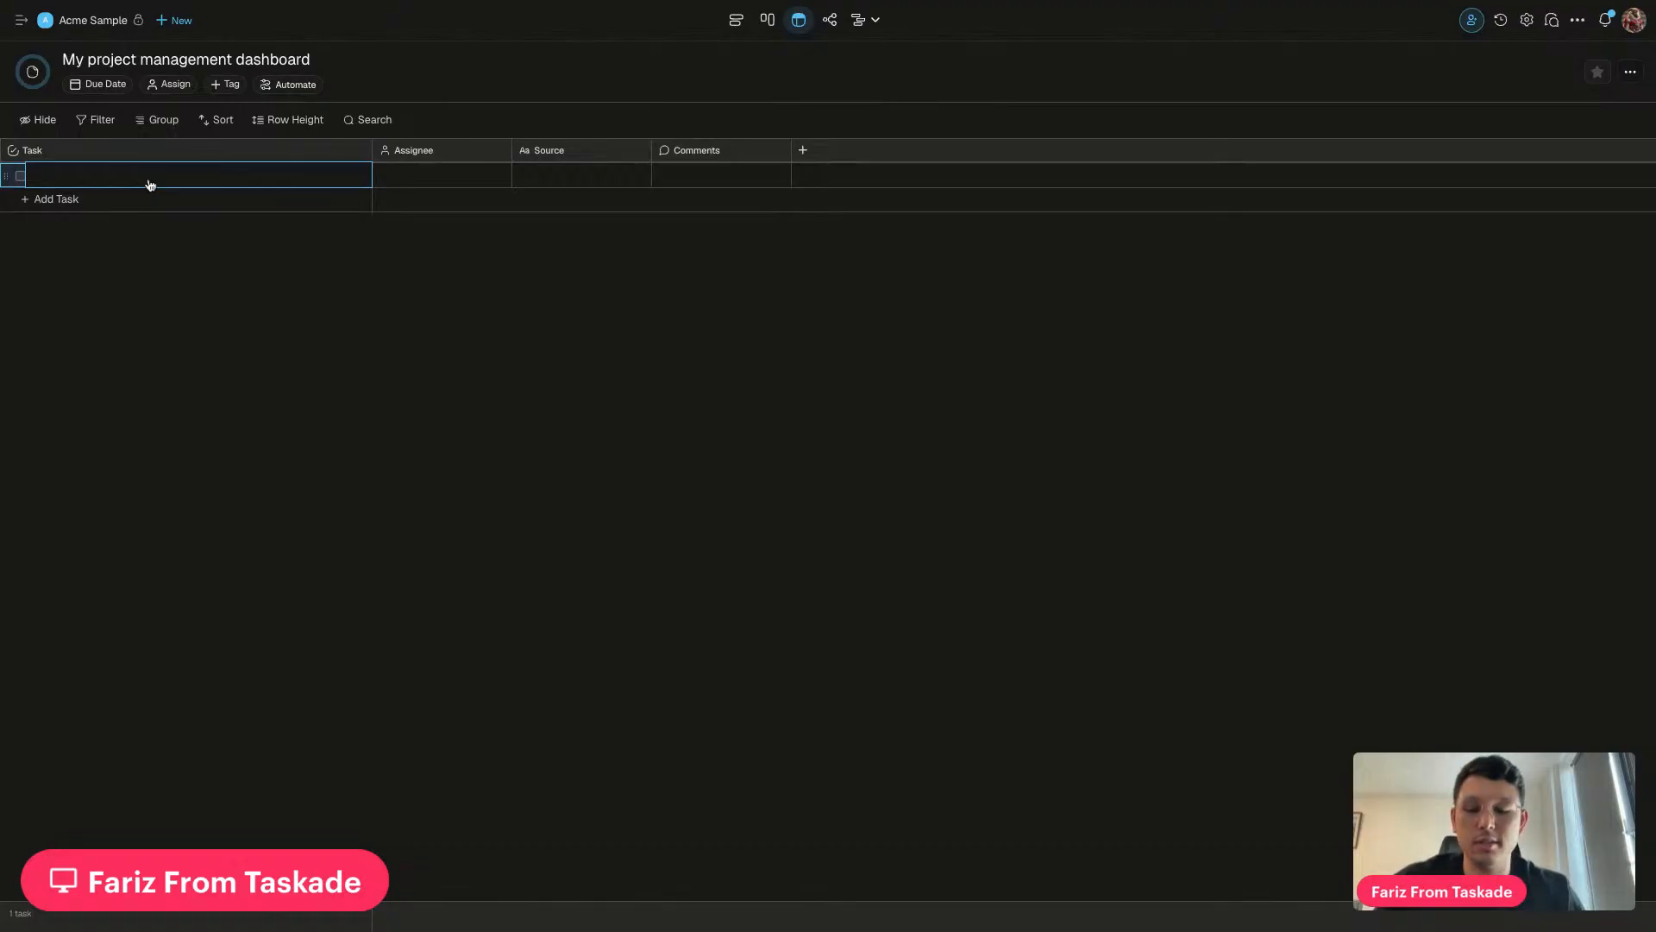
type("Buy gro")
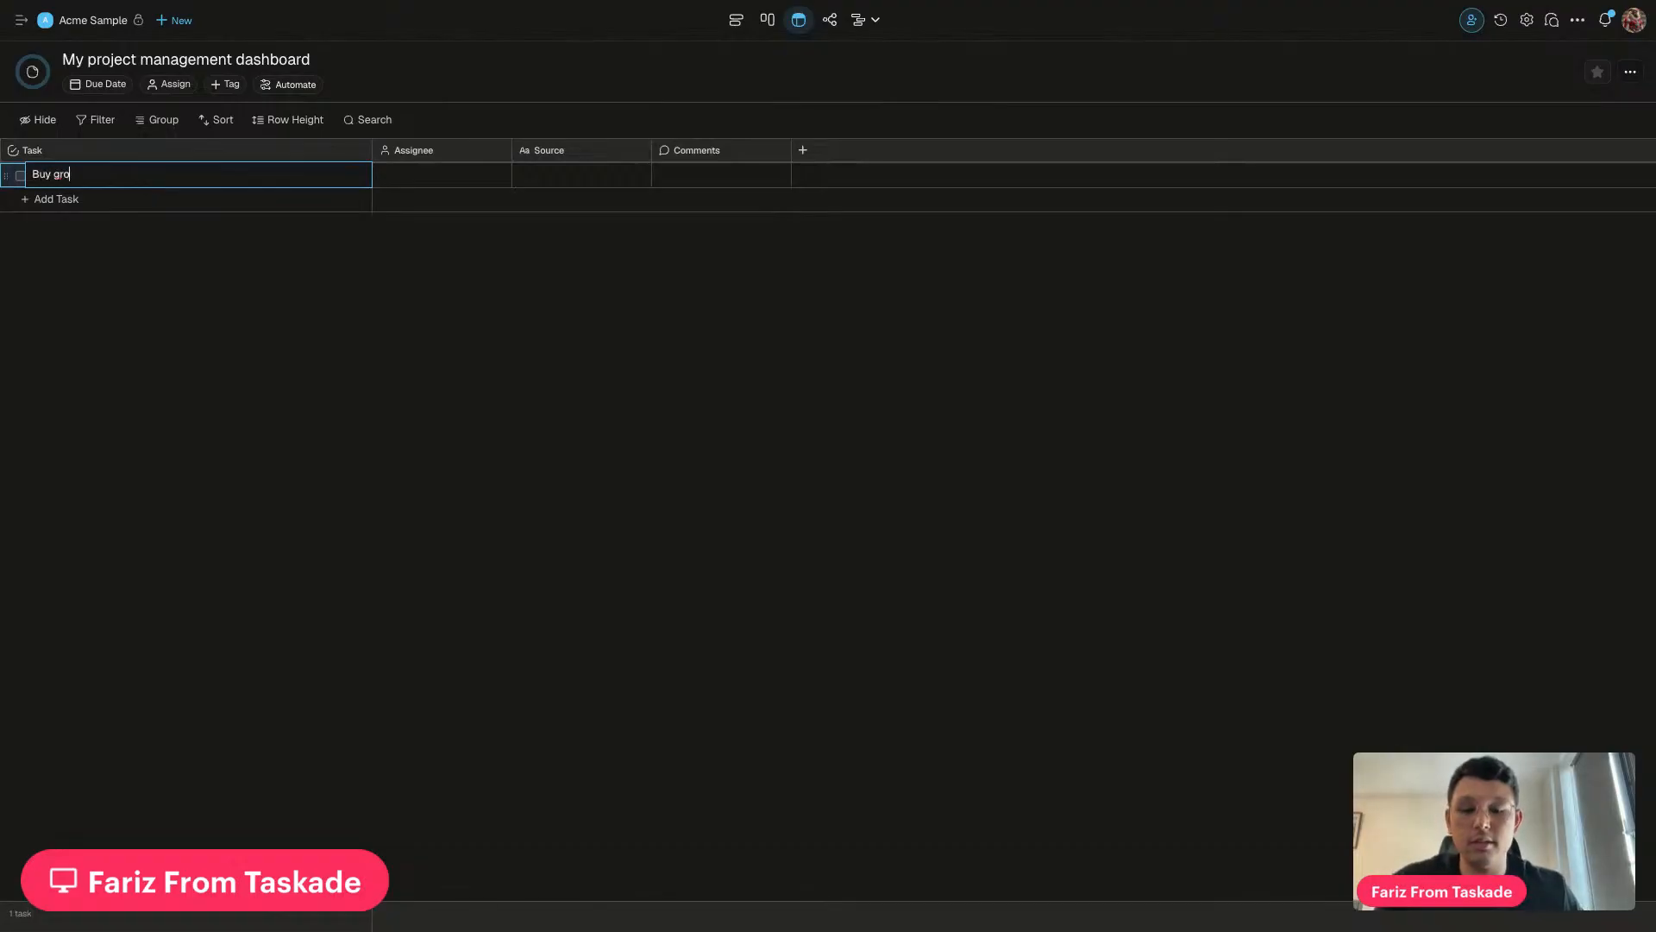
type("ceries")
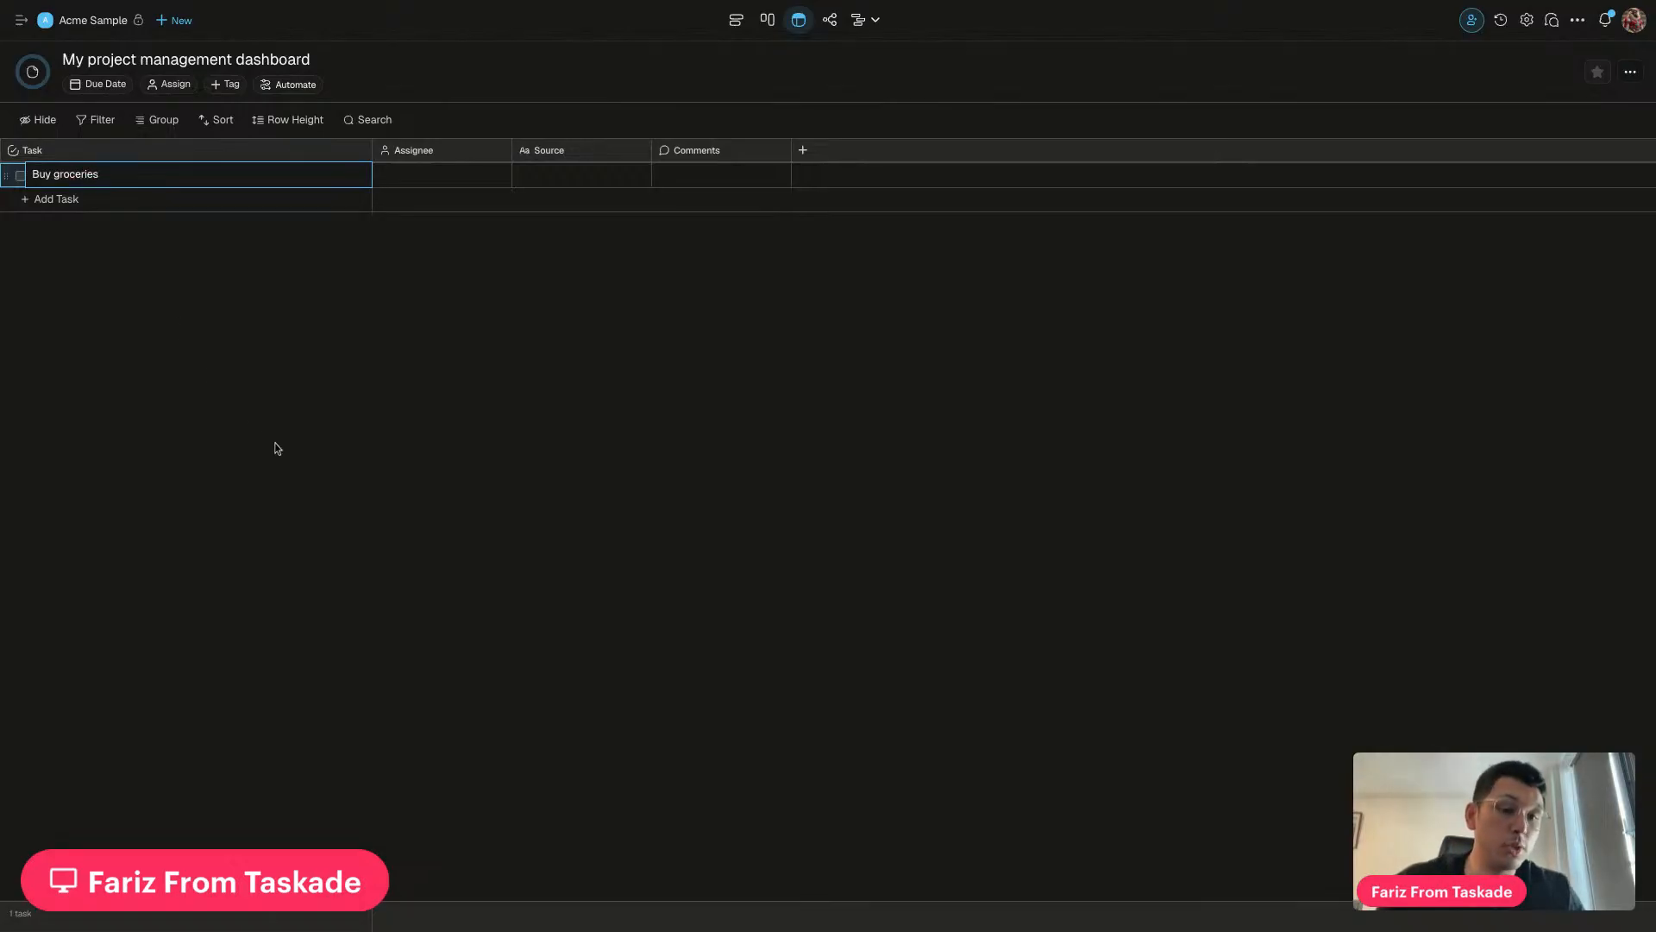
key("Escape")
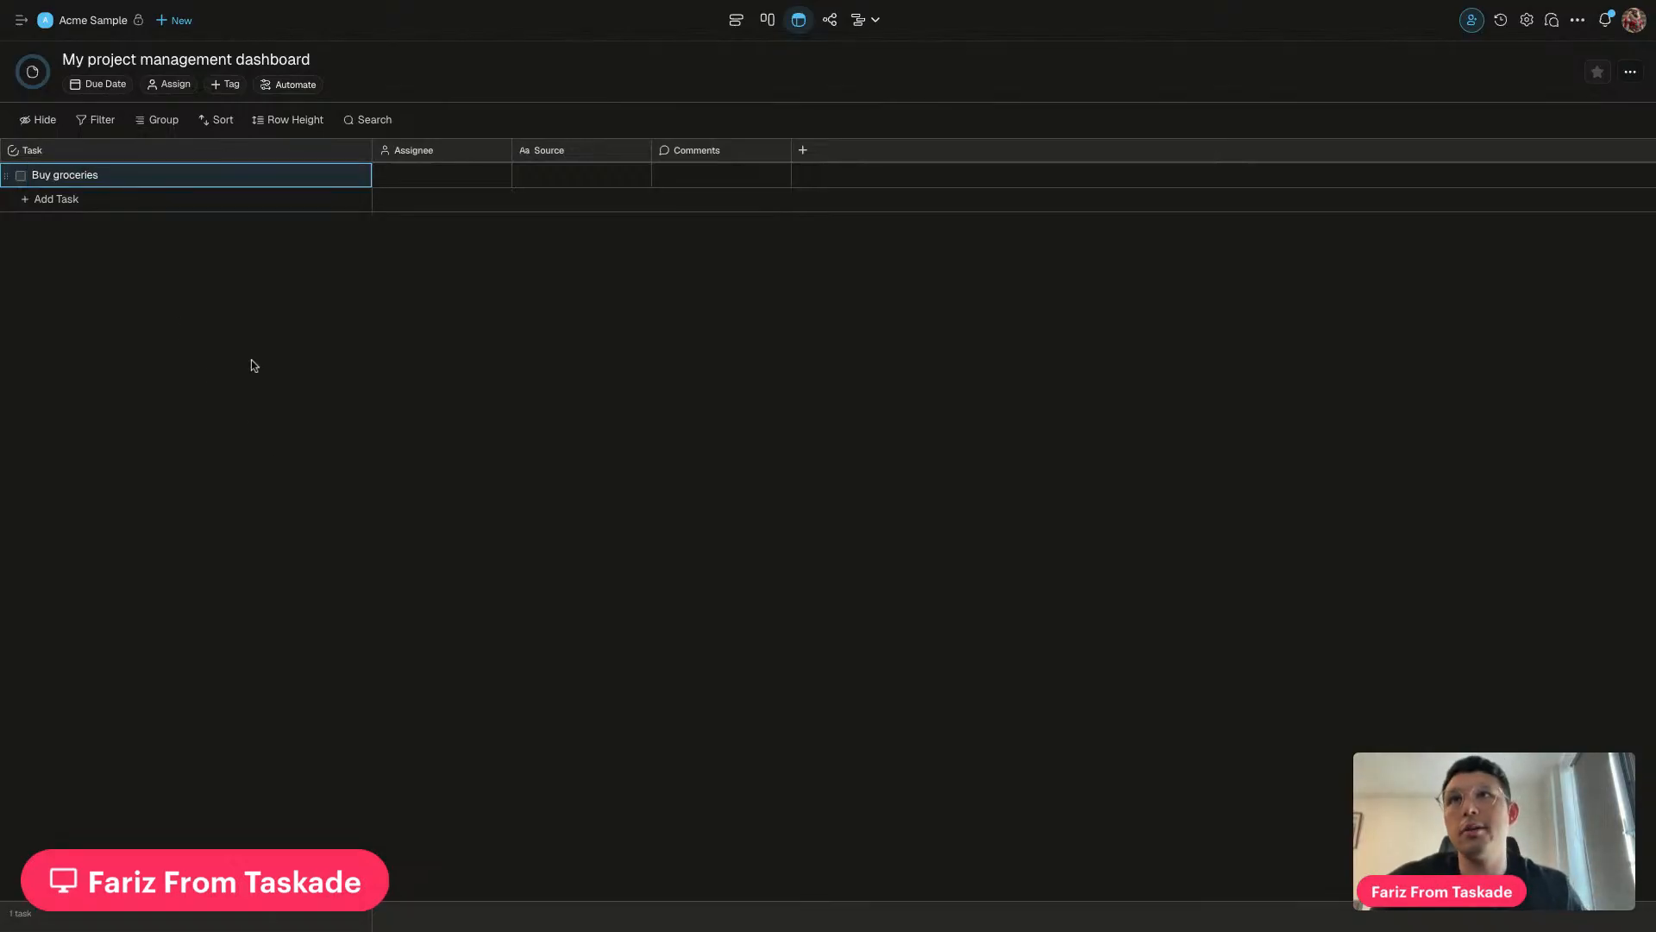
left_click(393, 174)
left_click(344, 267)
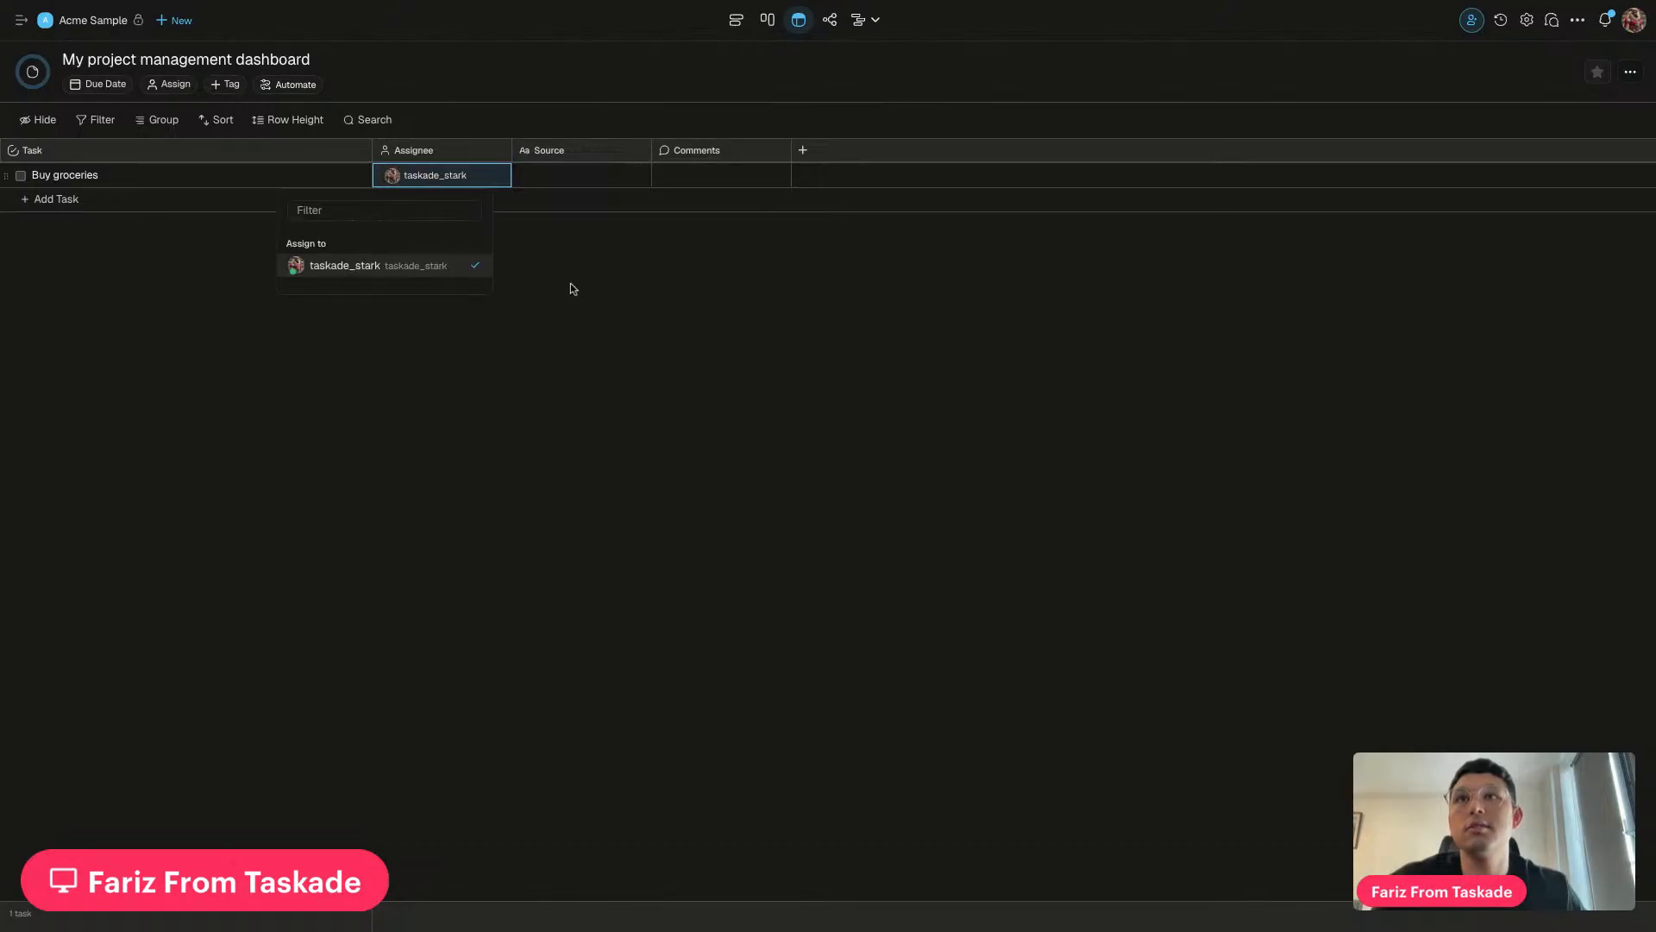
left_click(588, 267)
Post the comment 'After work' on the Buy groceries task
left_click(574, 177)
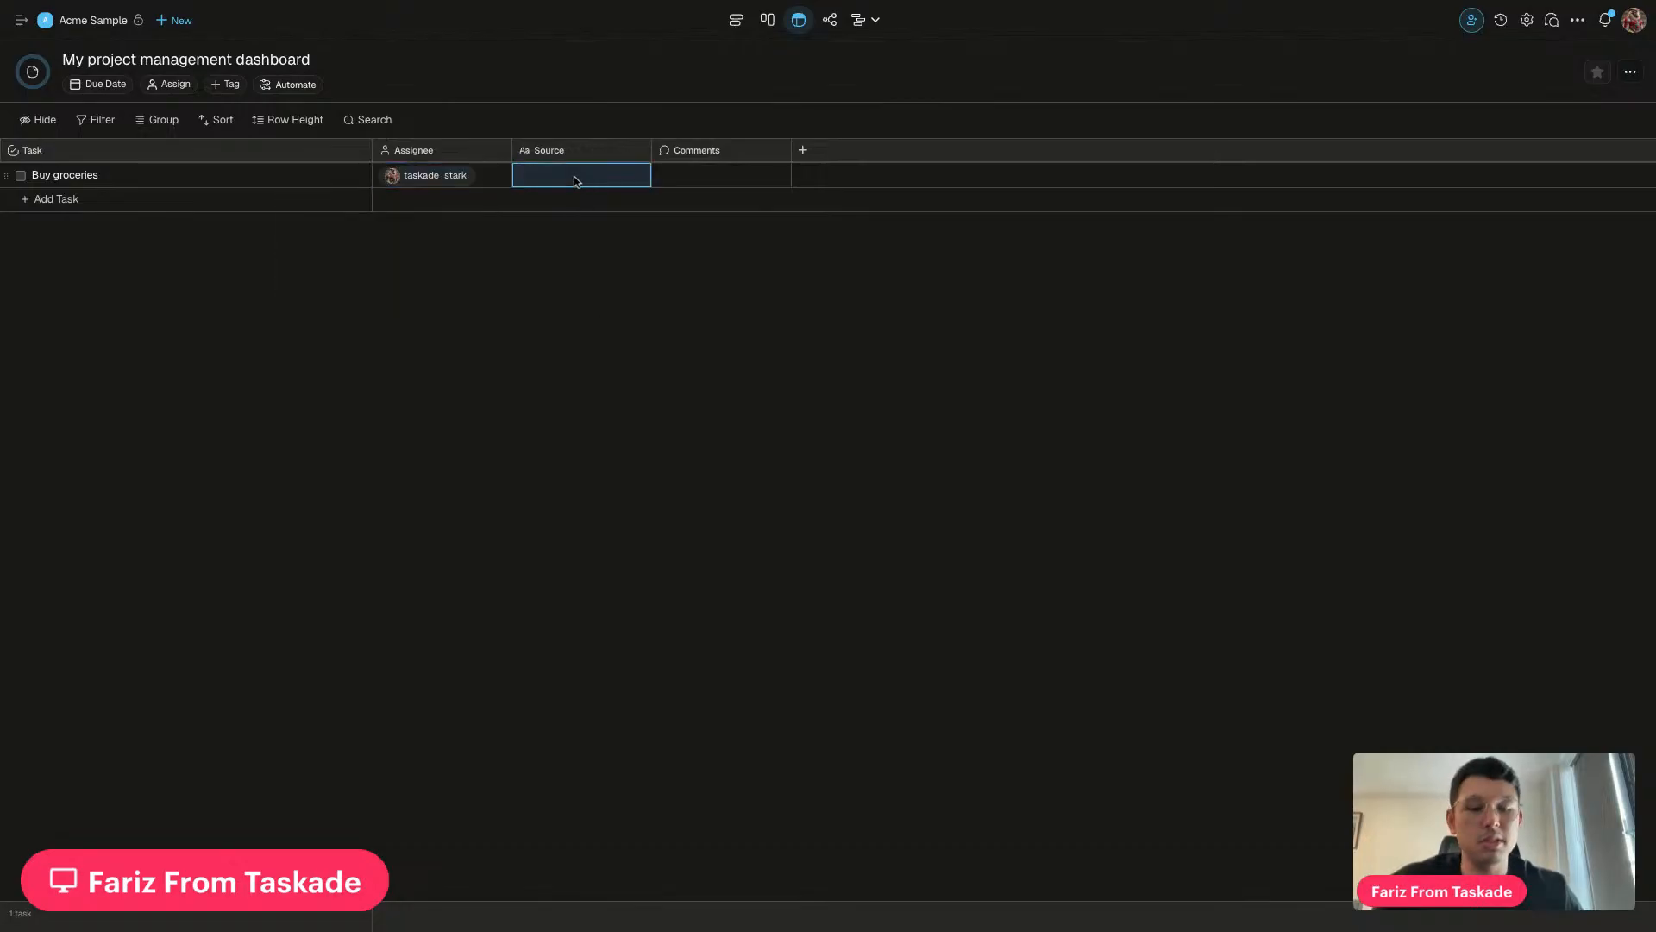
left_click(670, 175)
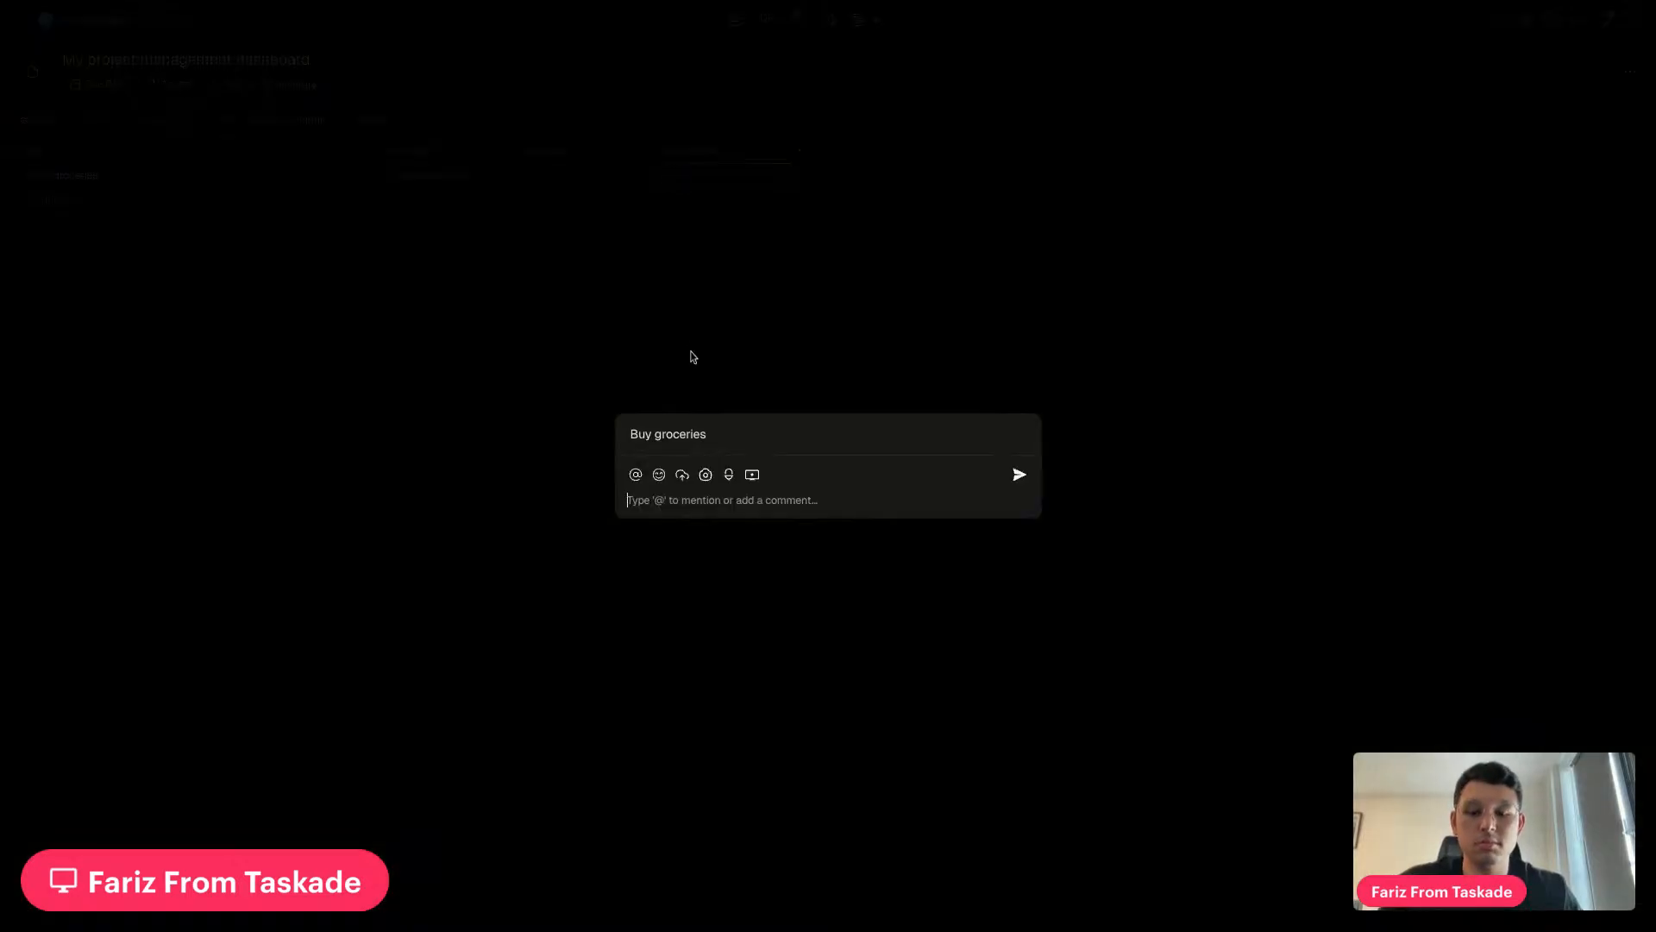
type("After work")
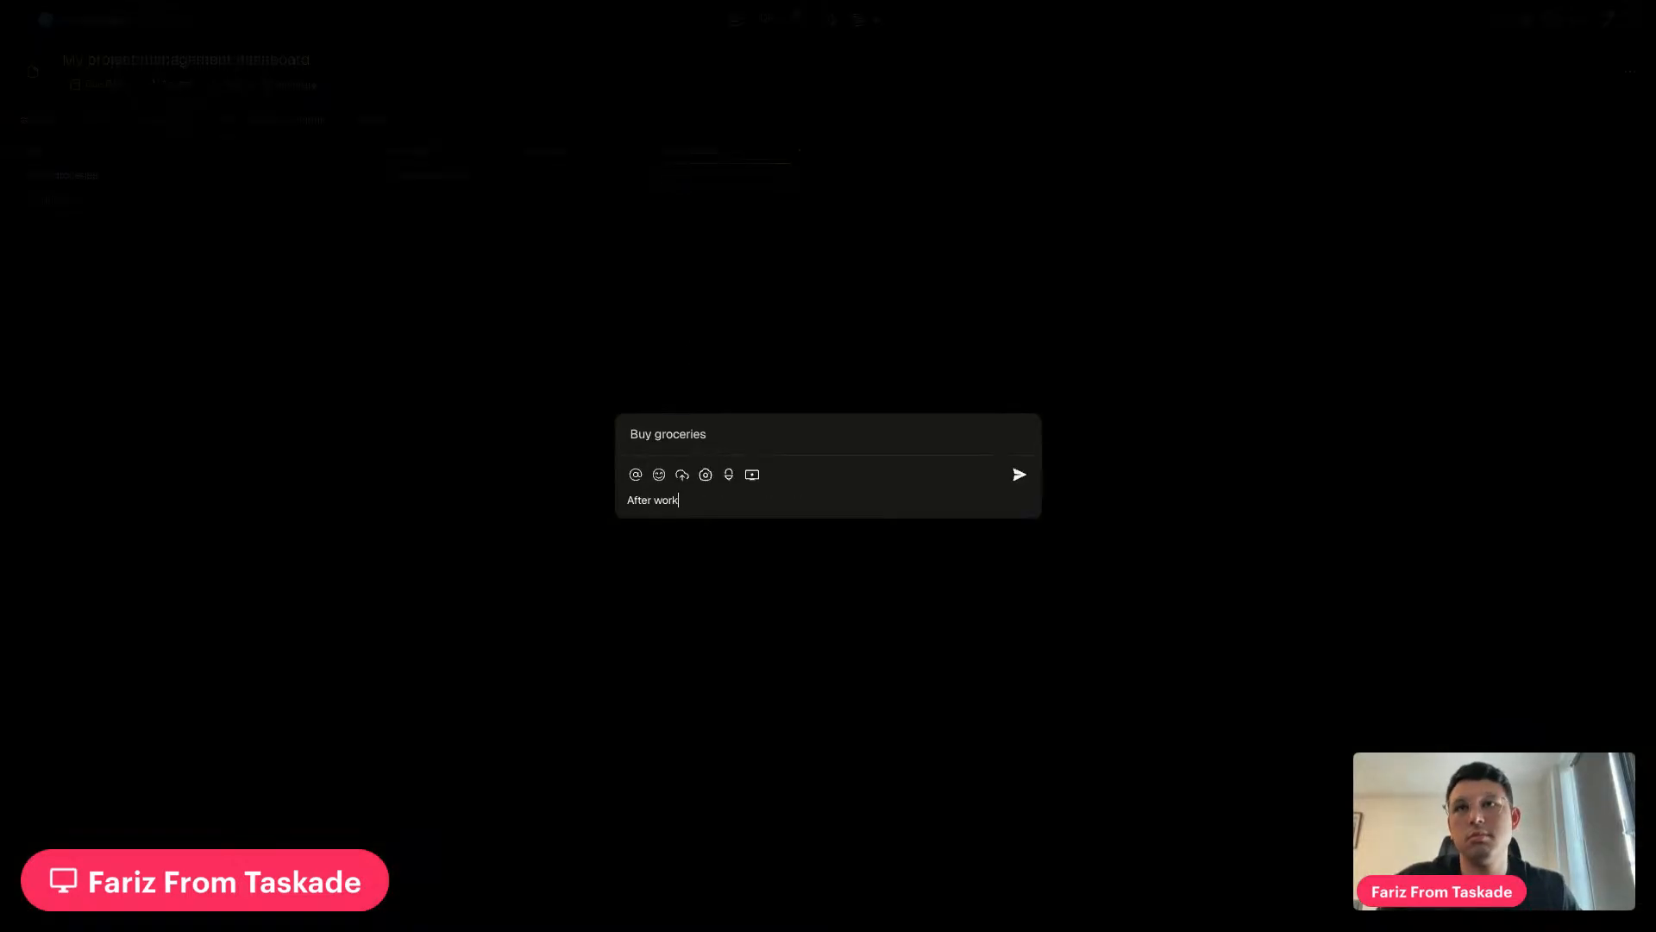
key("Return")
left_click(597, 638)
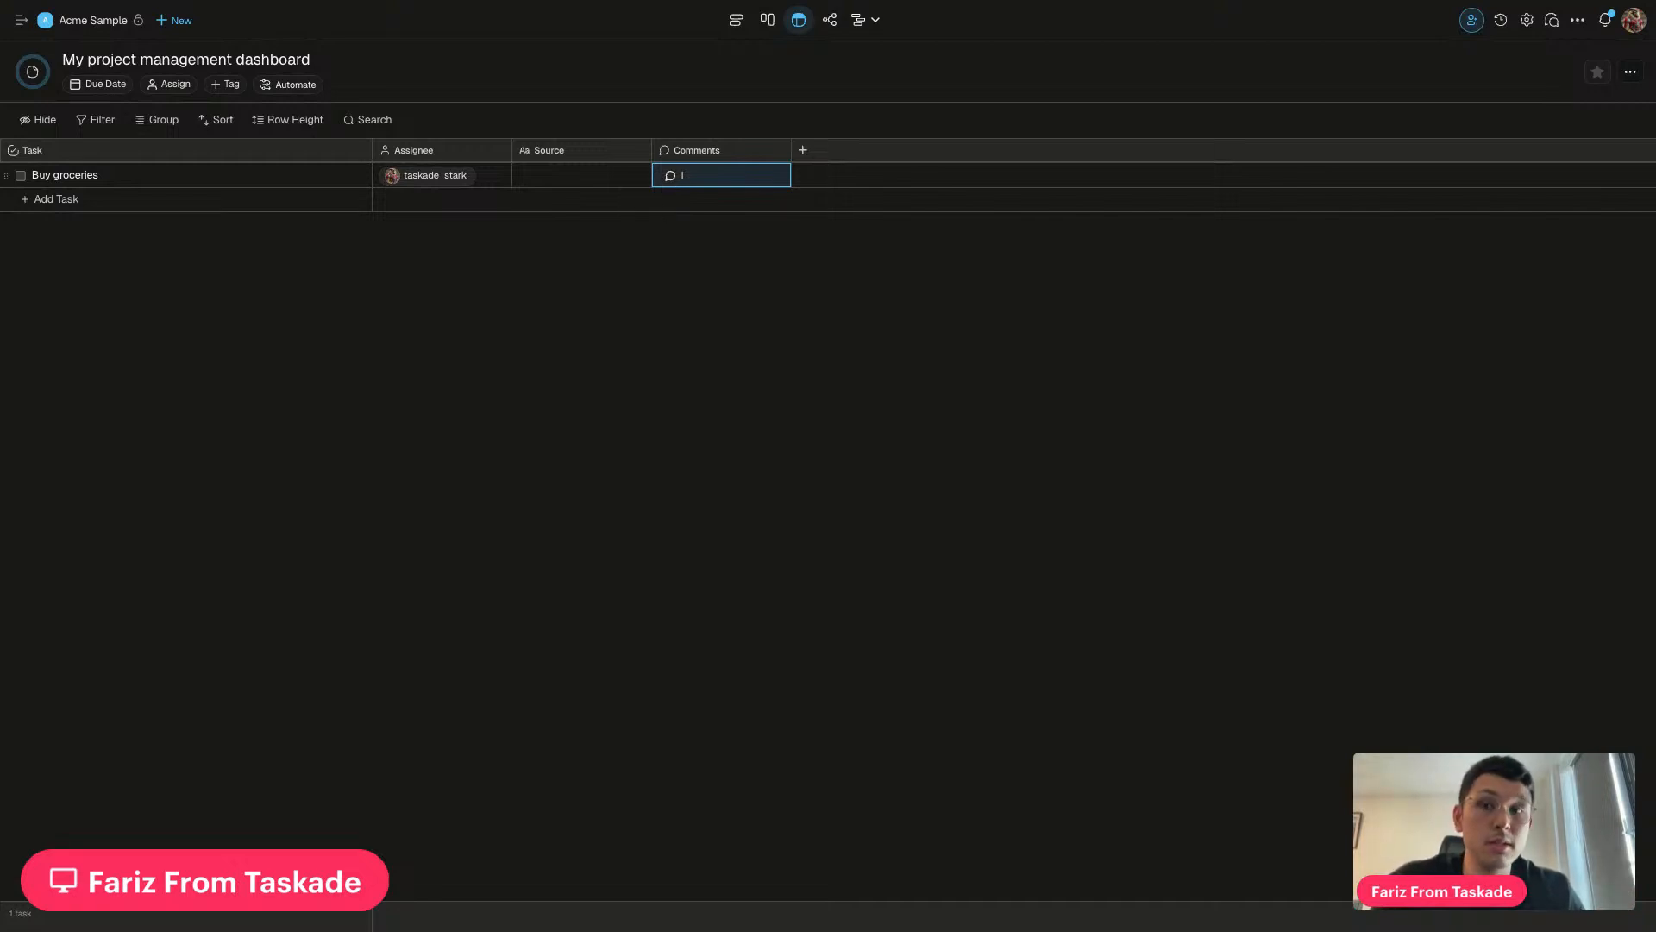
From the workspace's Automations page, start a new automation from scratch
left_click(21, 20)
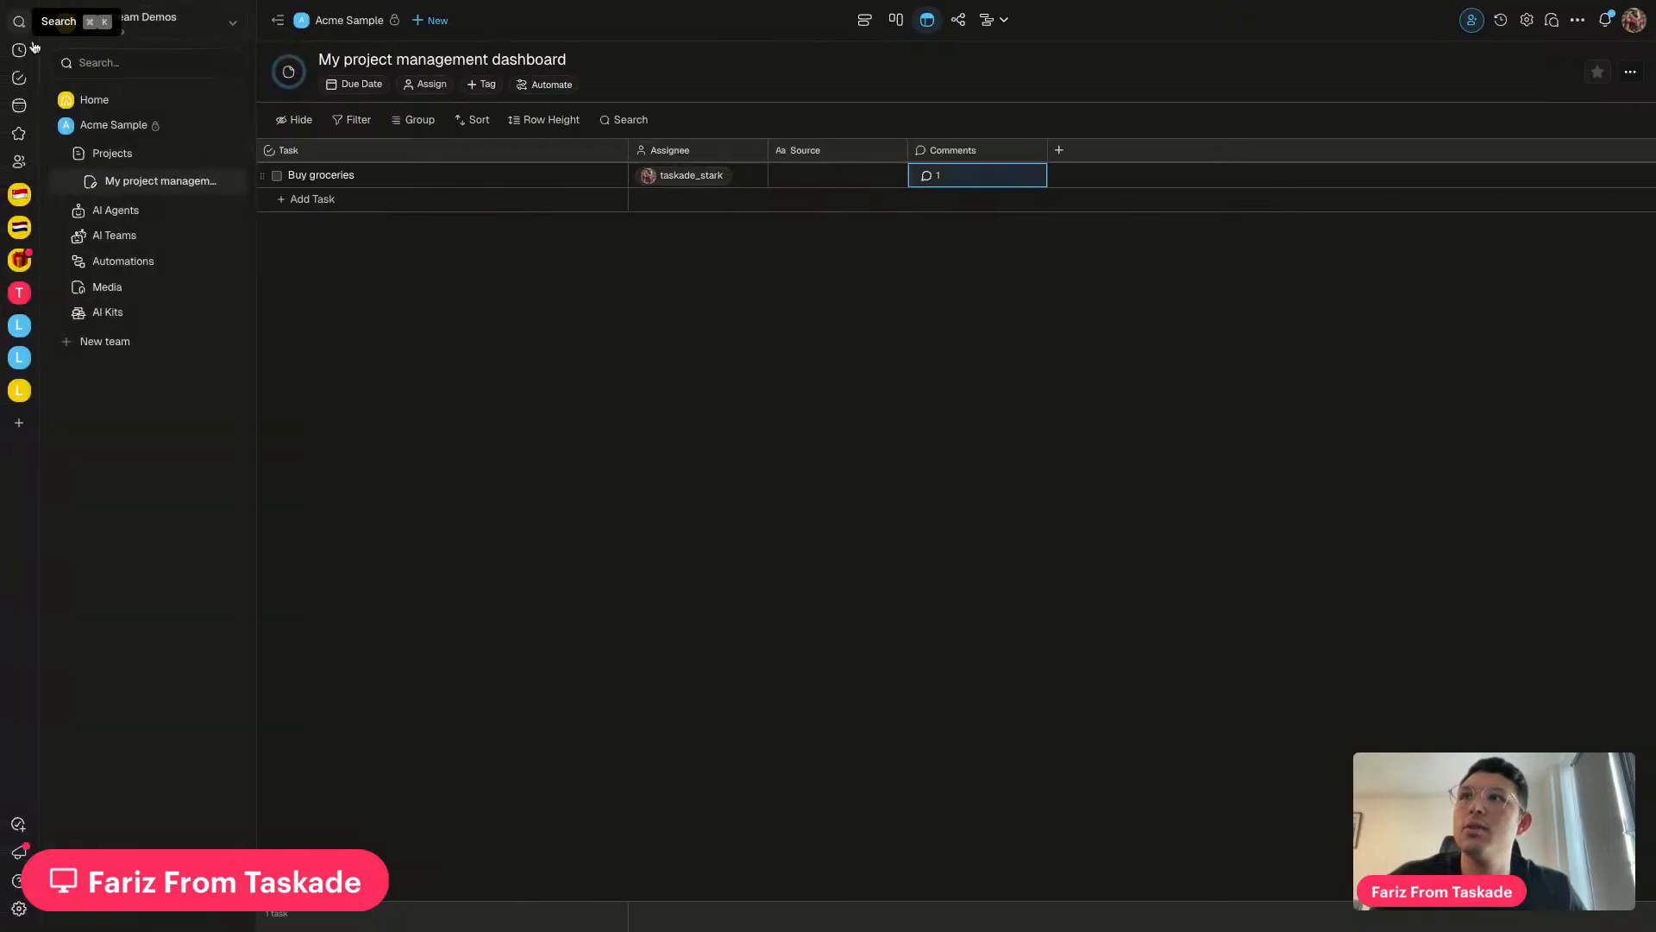
left_click(124, 261)
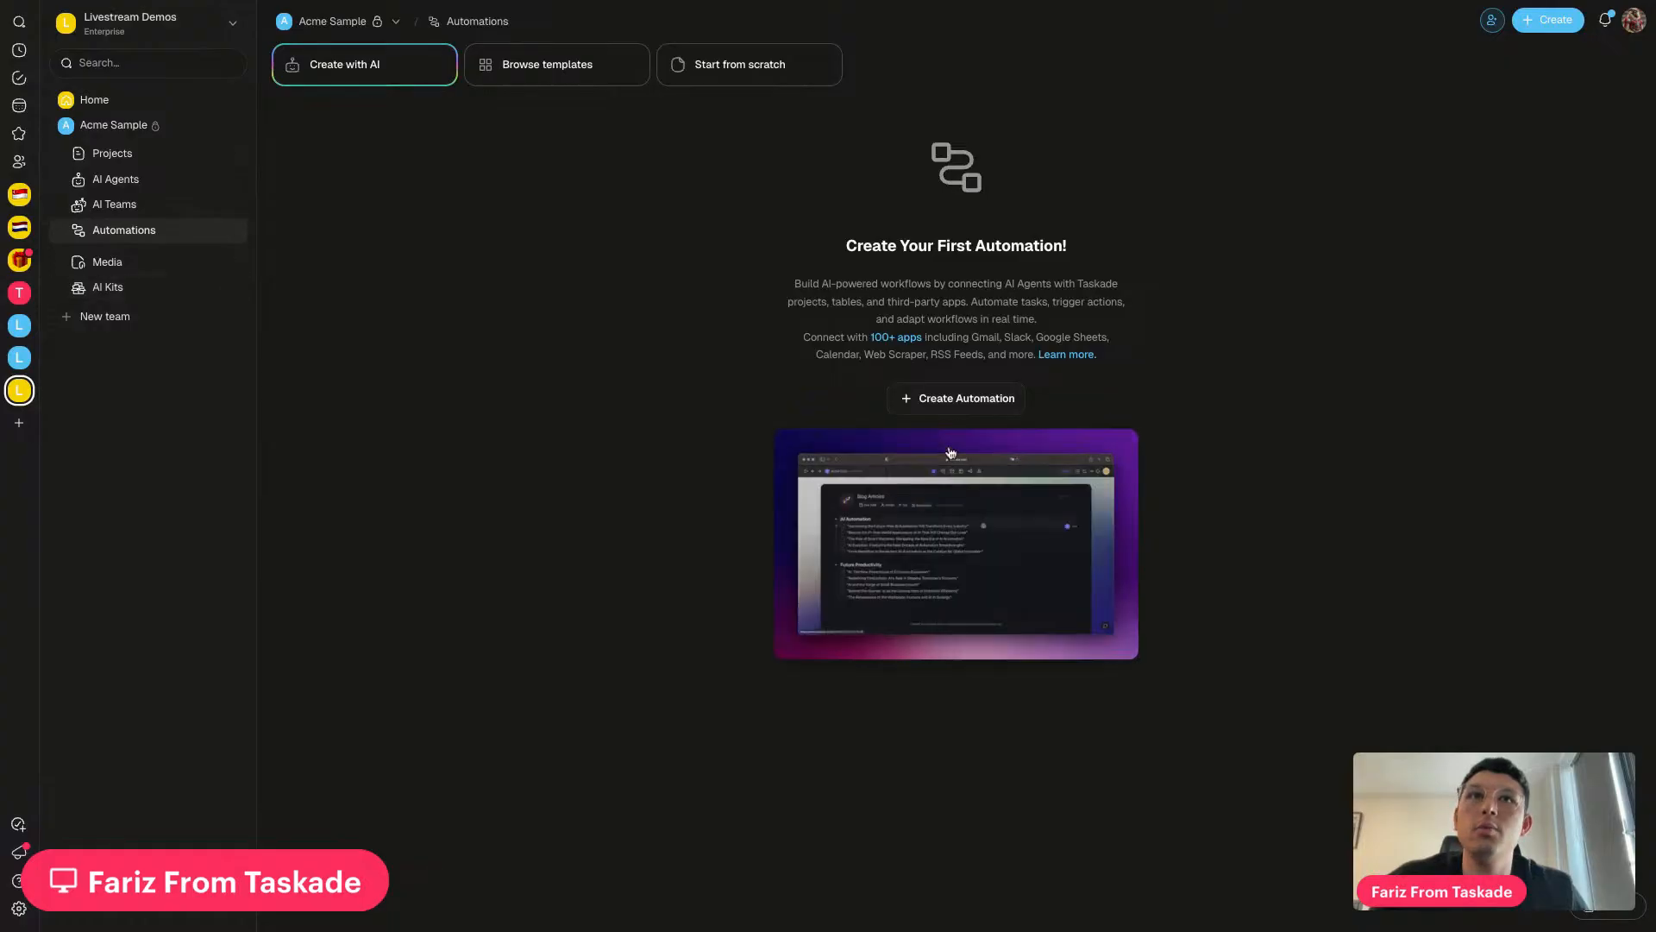
left_click(942, 398)
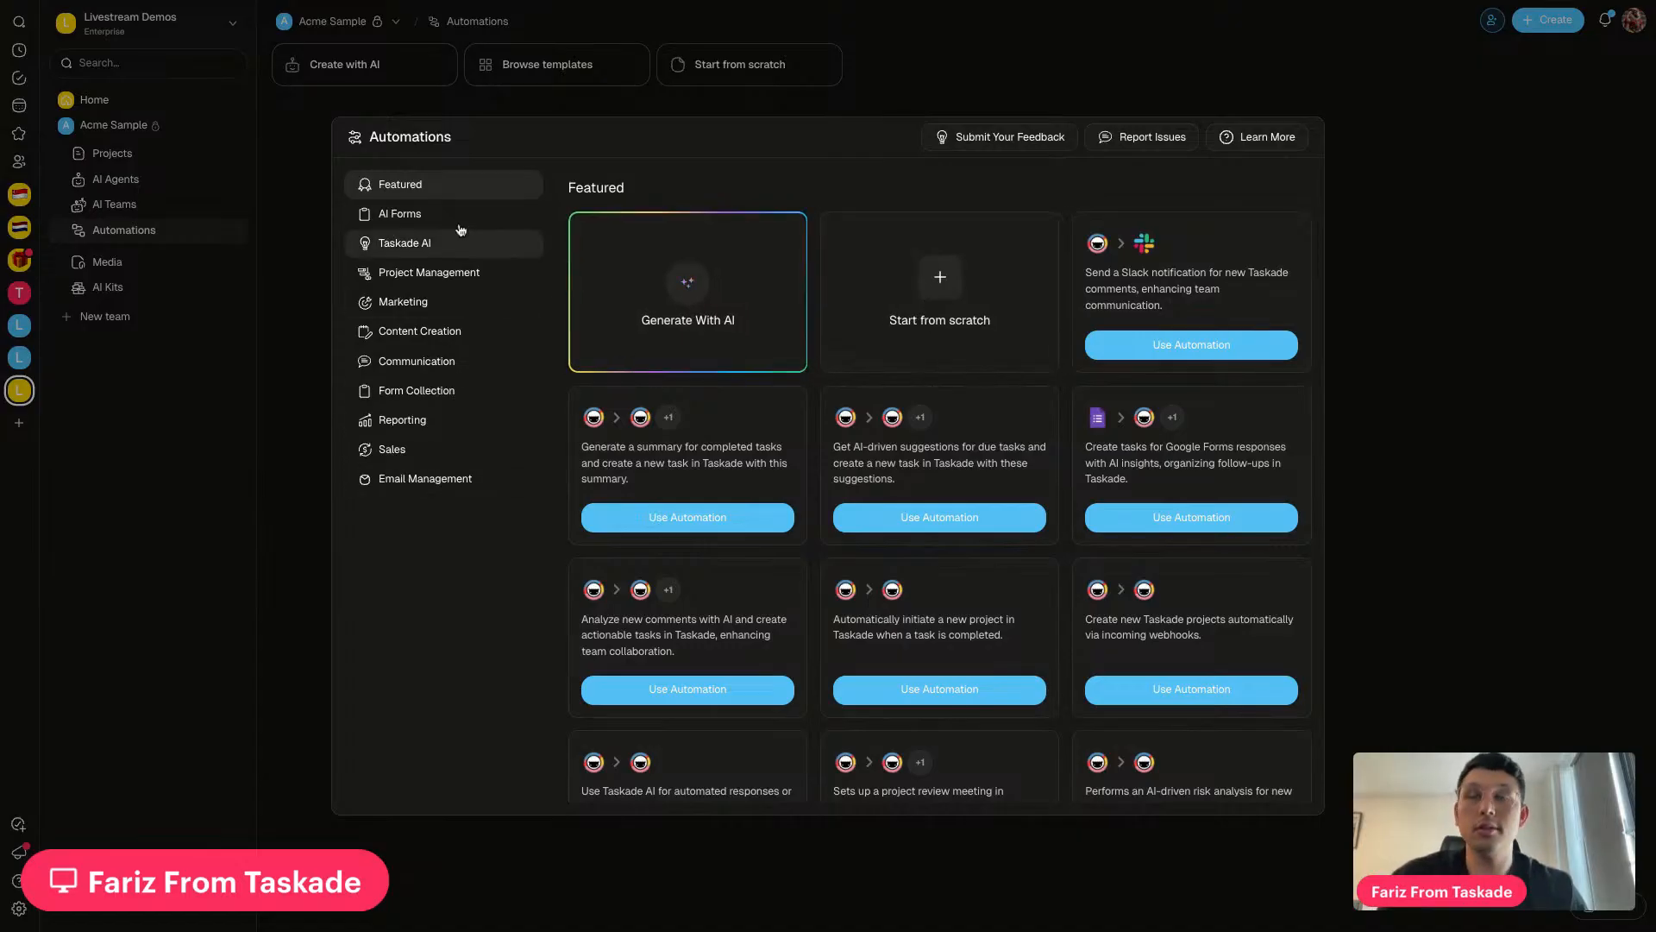
left_click(916, 296)
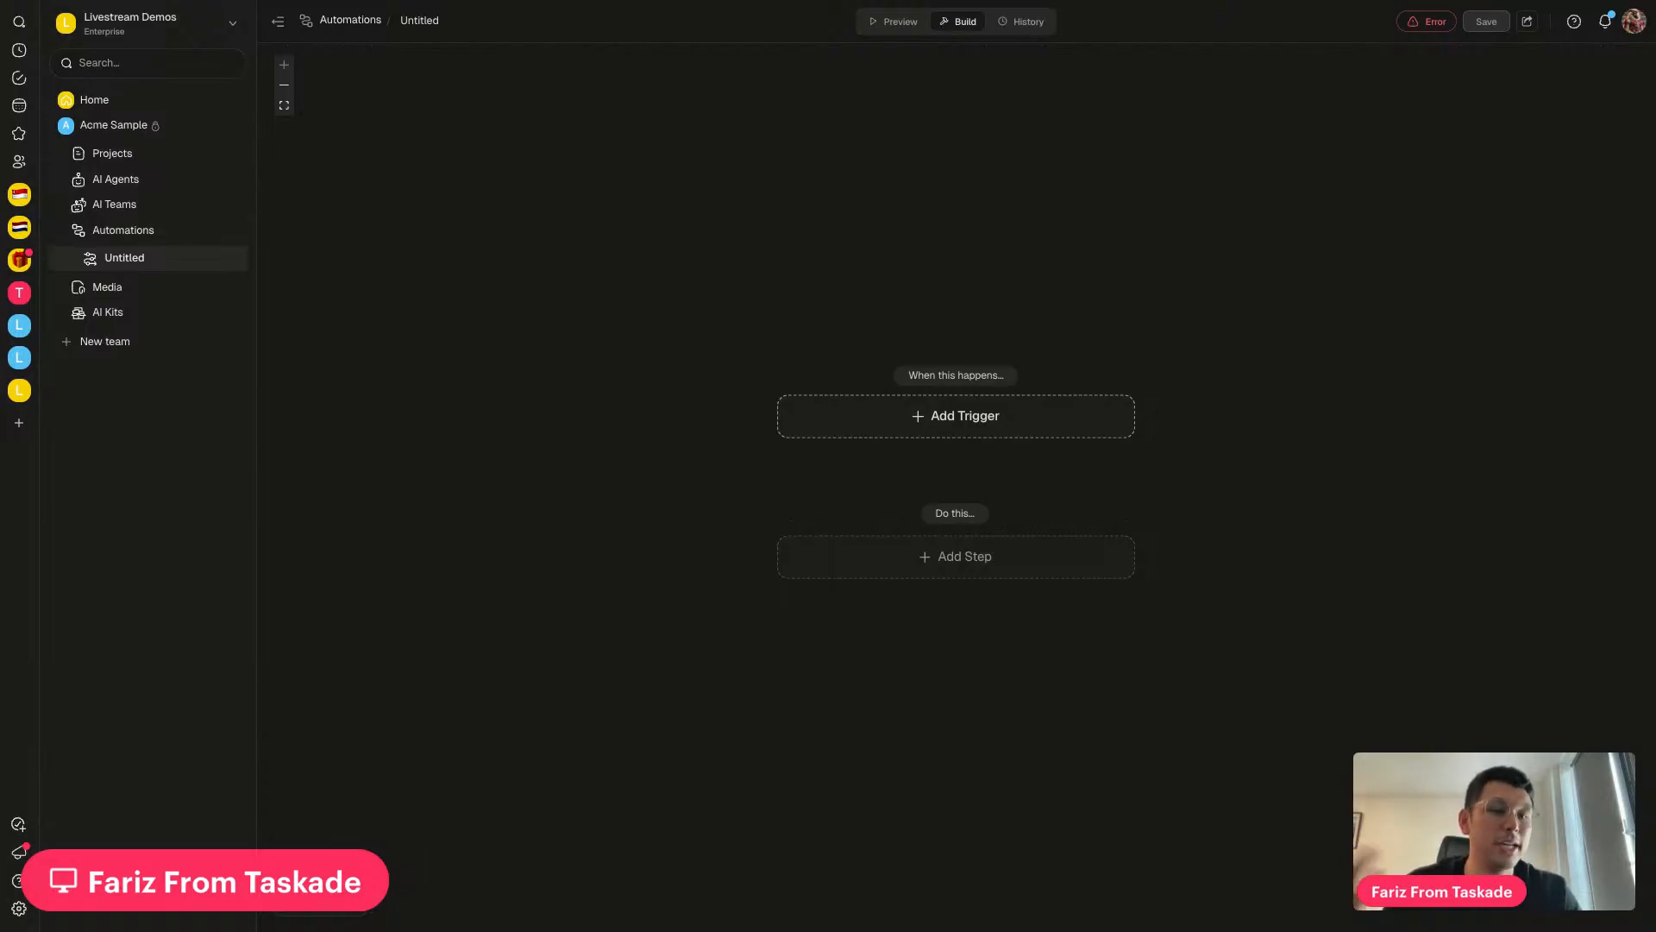
Set the trigger to Tasks > Task Added, watching My project management dashboard
left_click(959, 418)
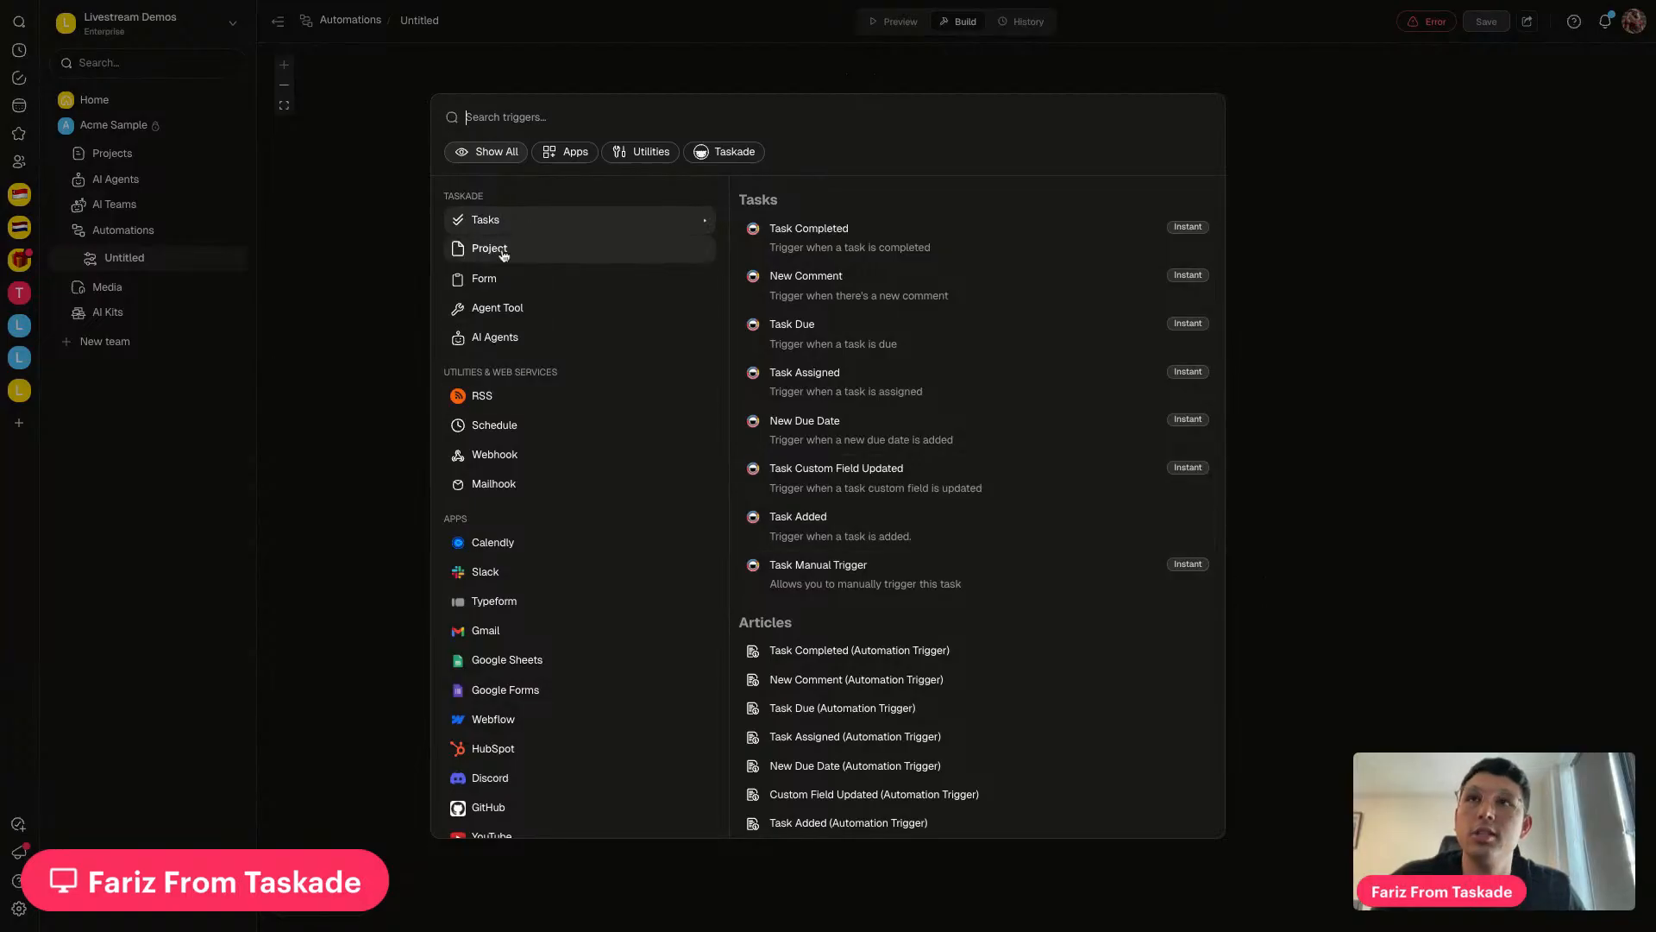
scroll(500, 252, "down", 2)
scroll(496, 660, "up", 2)
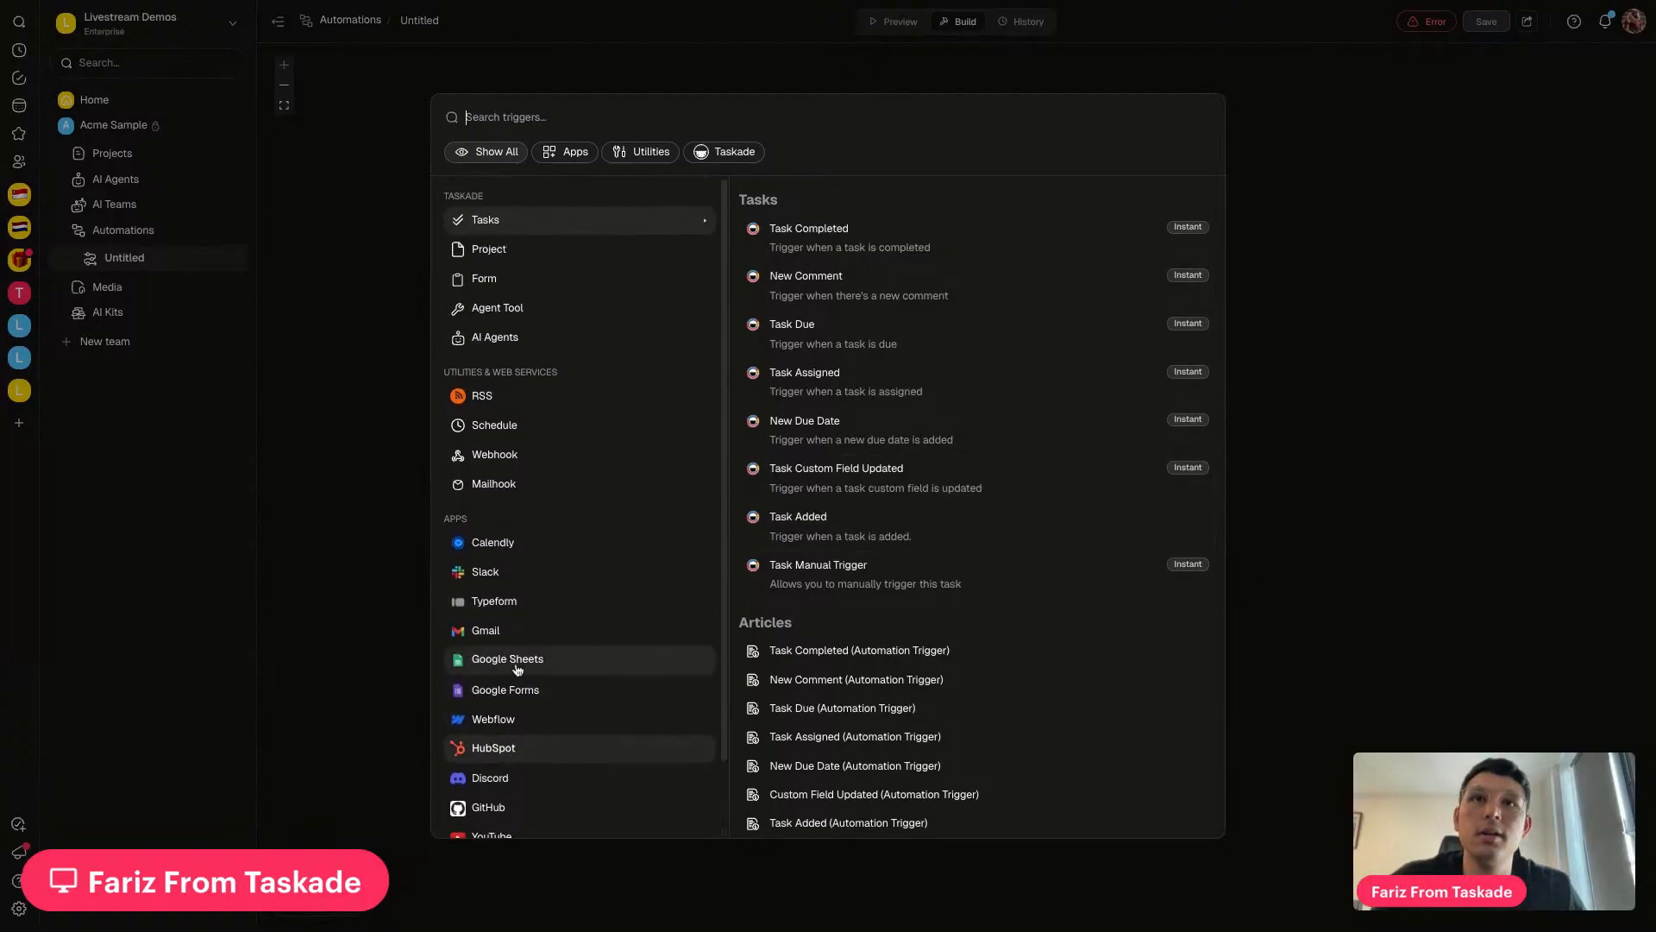
left_click(841, 535)
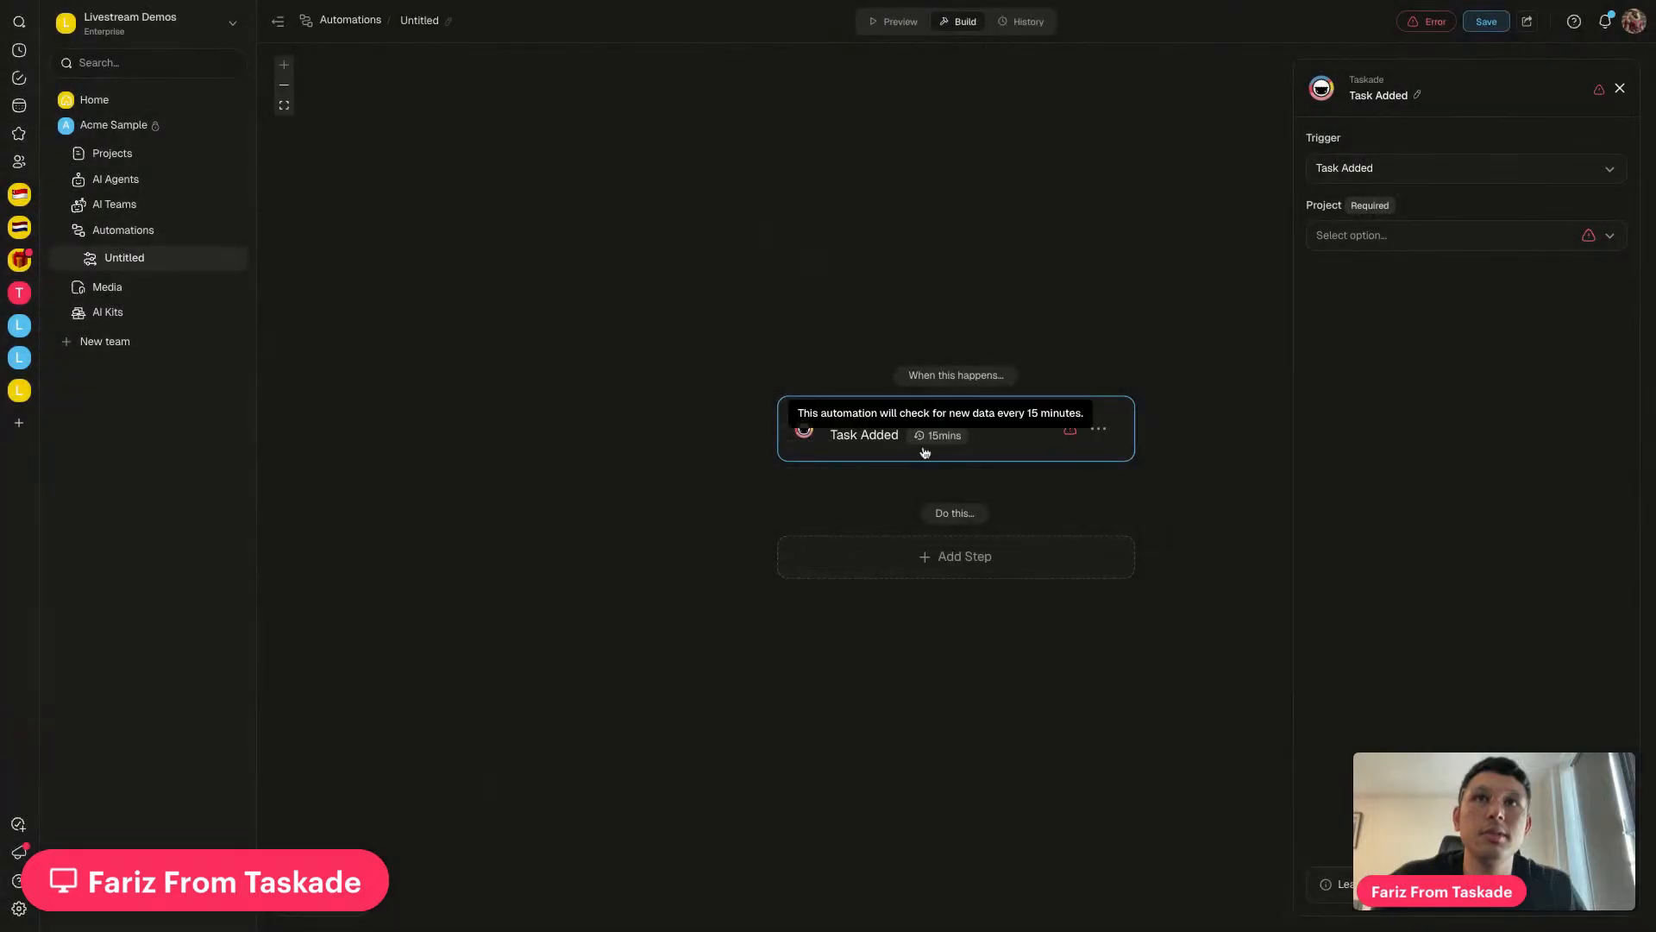
left_click(1339, 240)
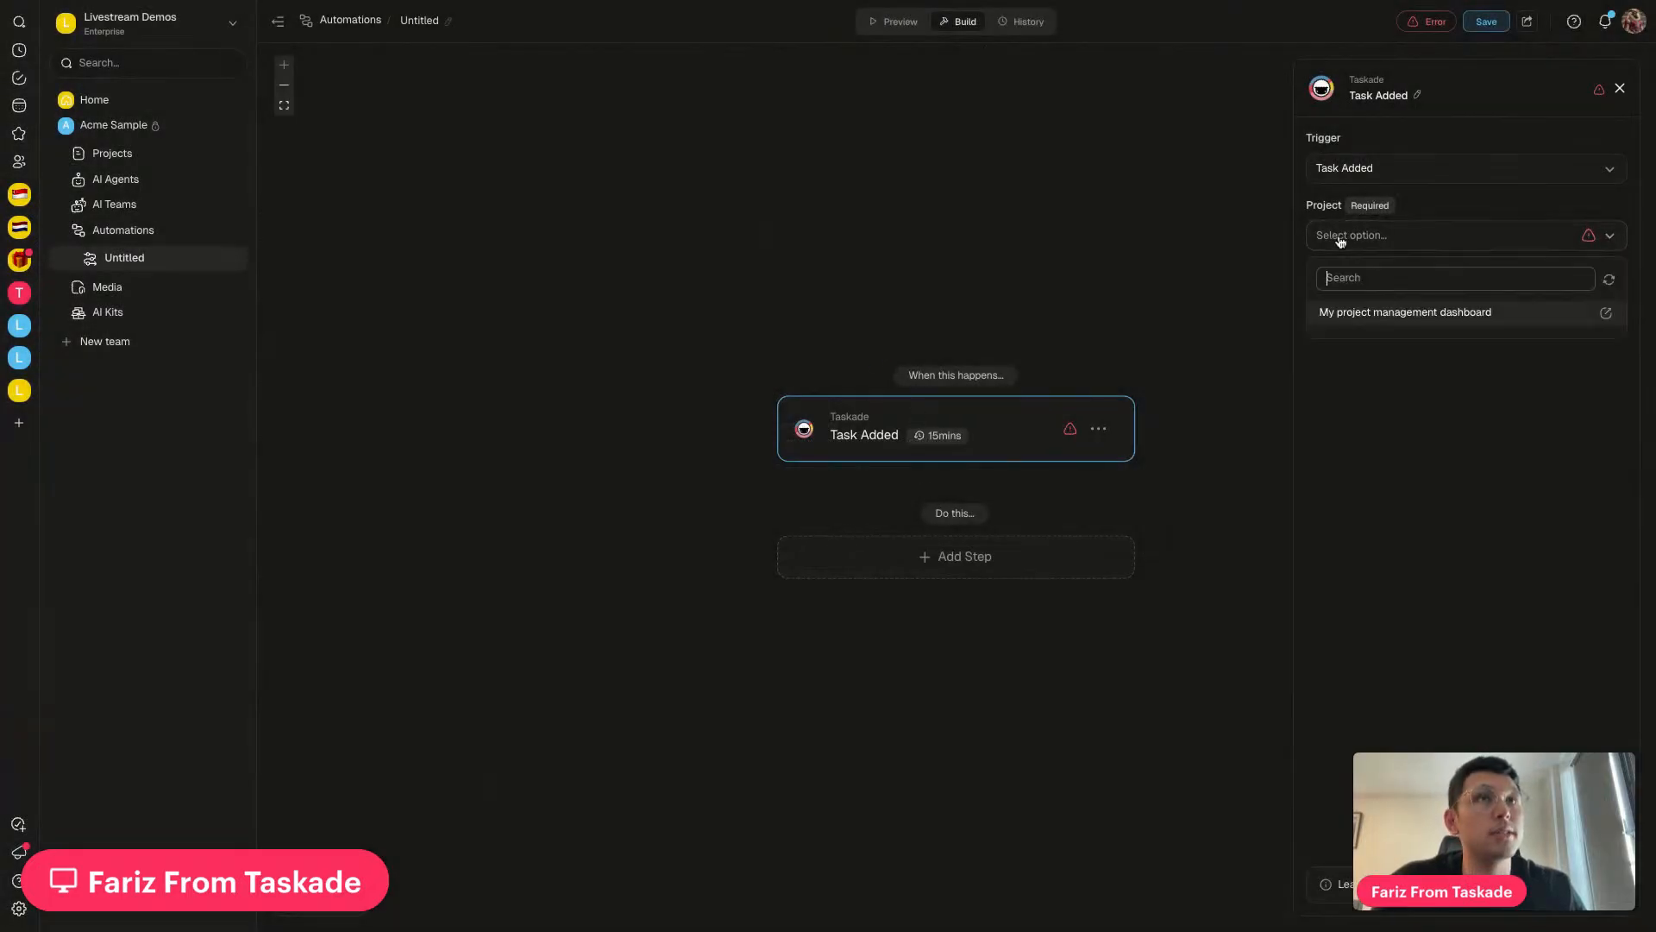
left_click(1345, 316)
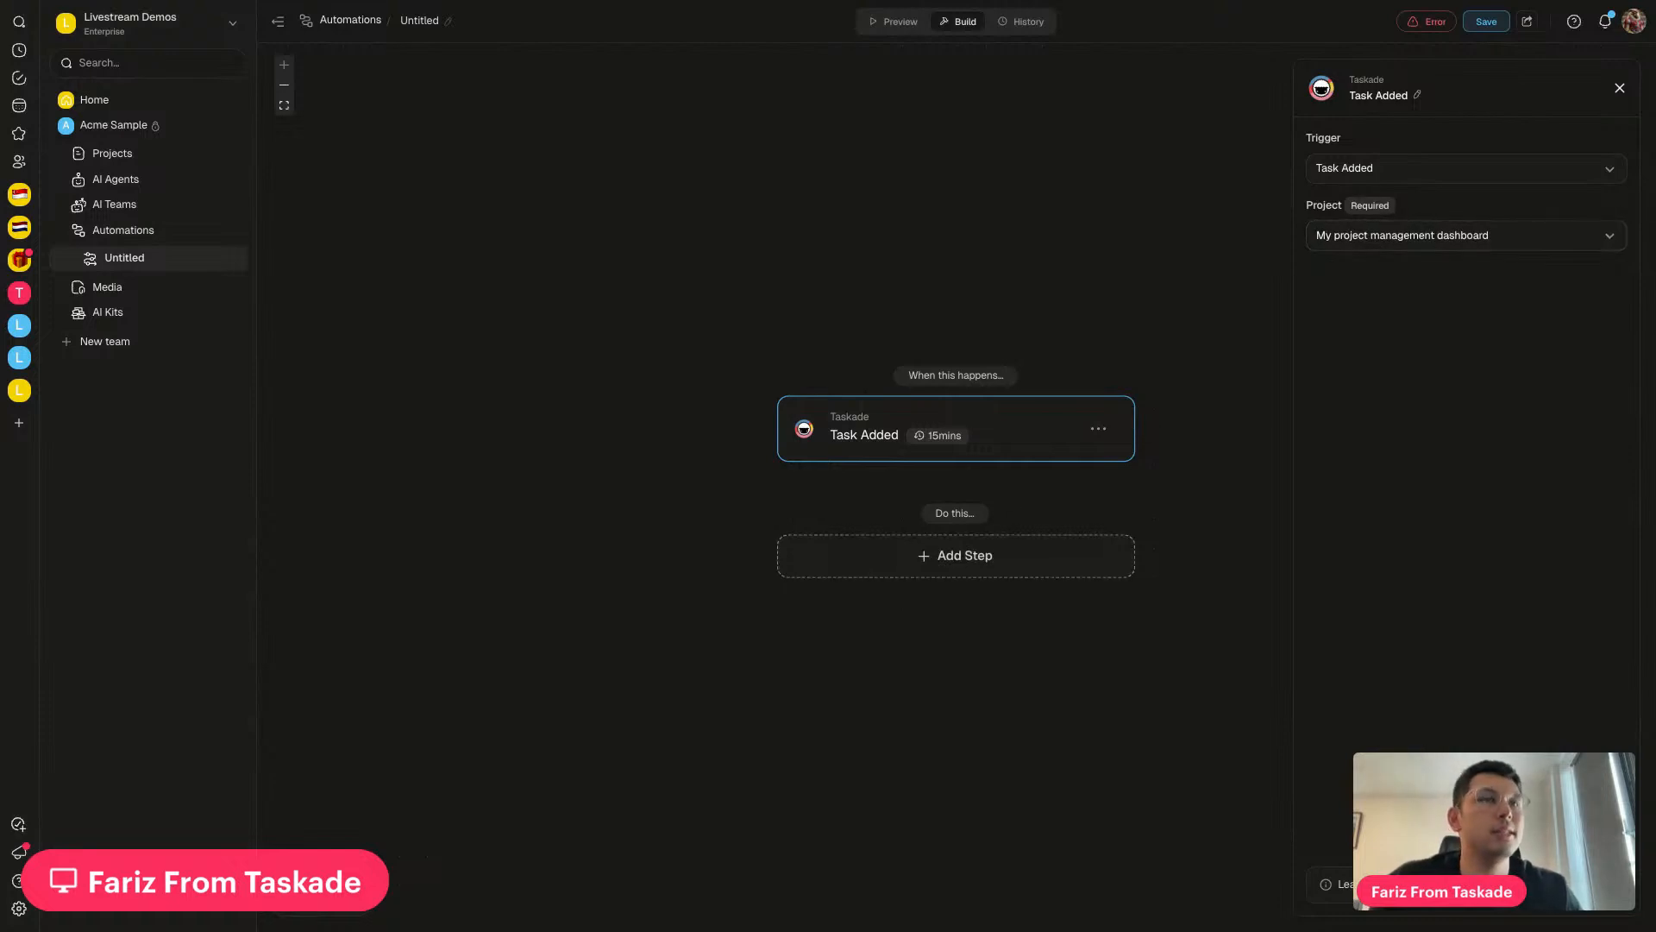
left_click(956, 555)
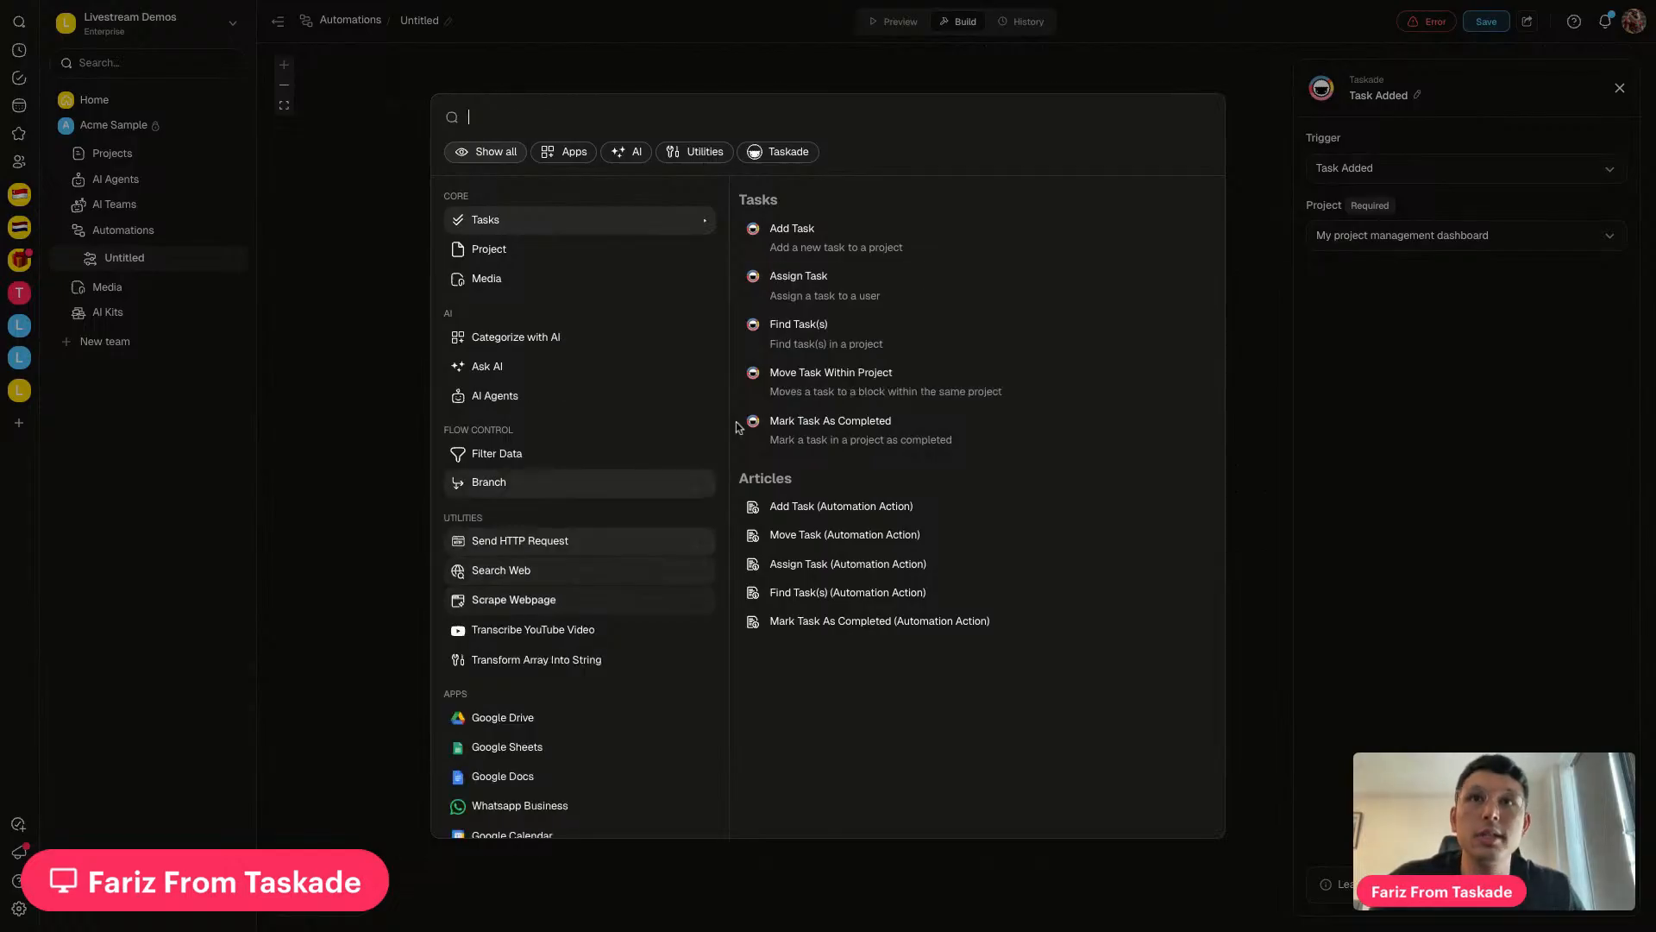
key("BackSpace")
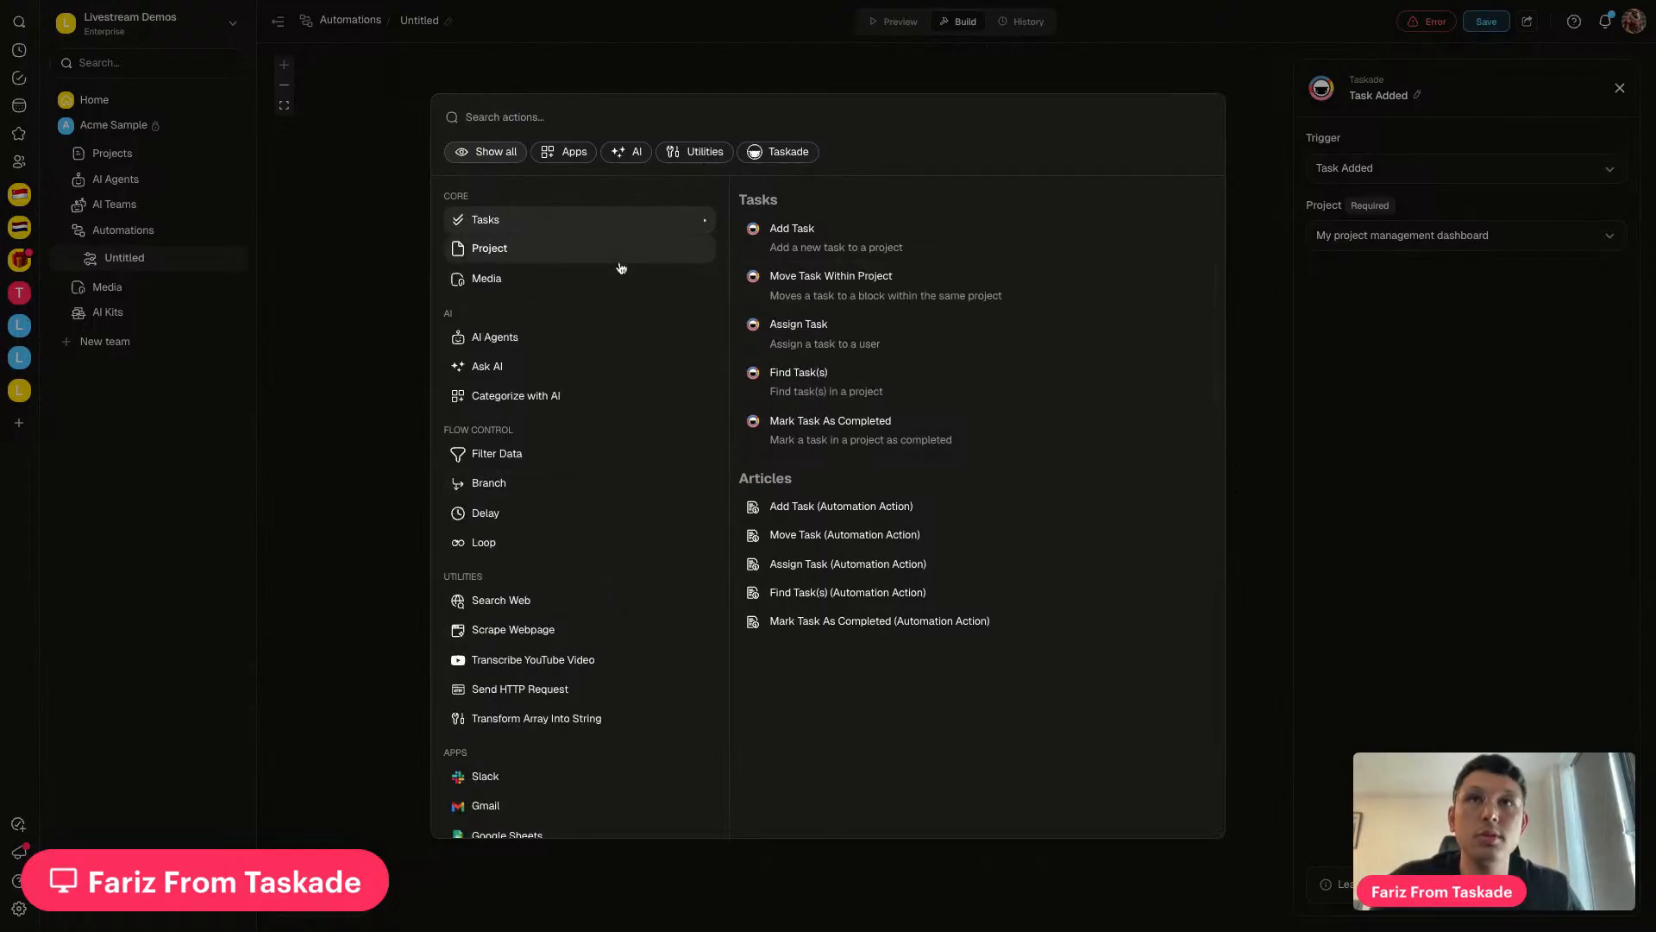
left_click(811, 334)
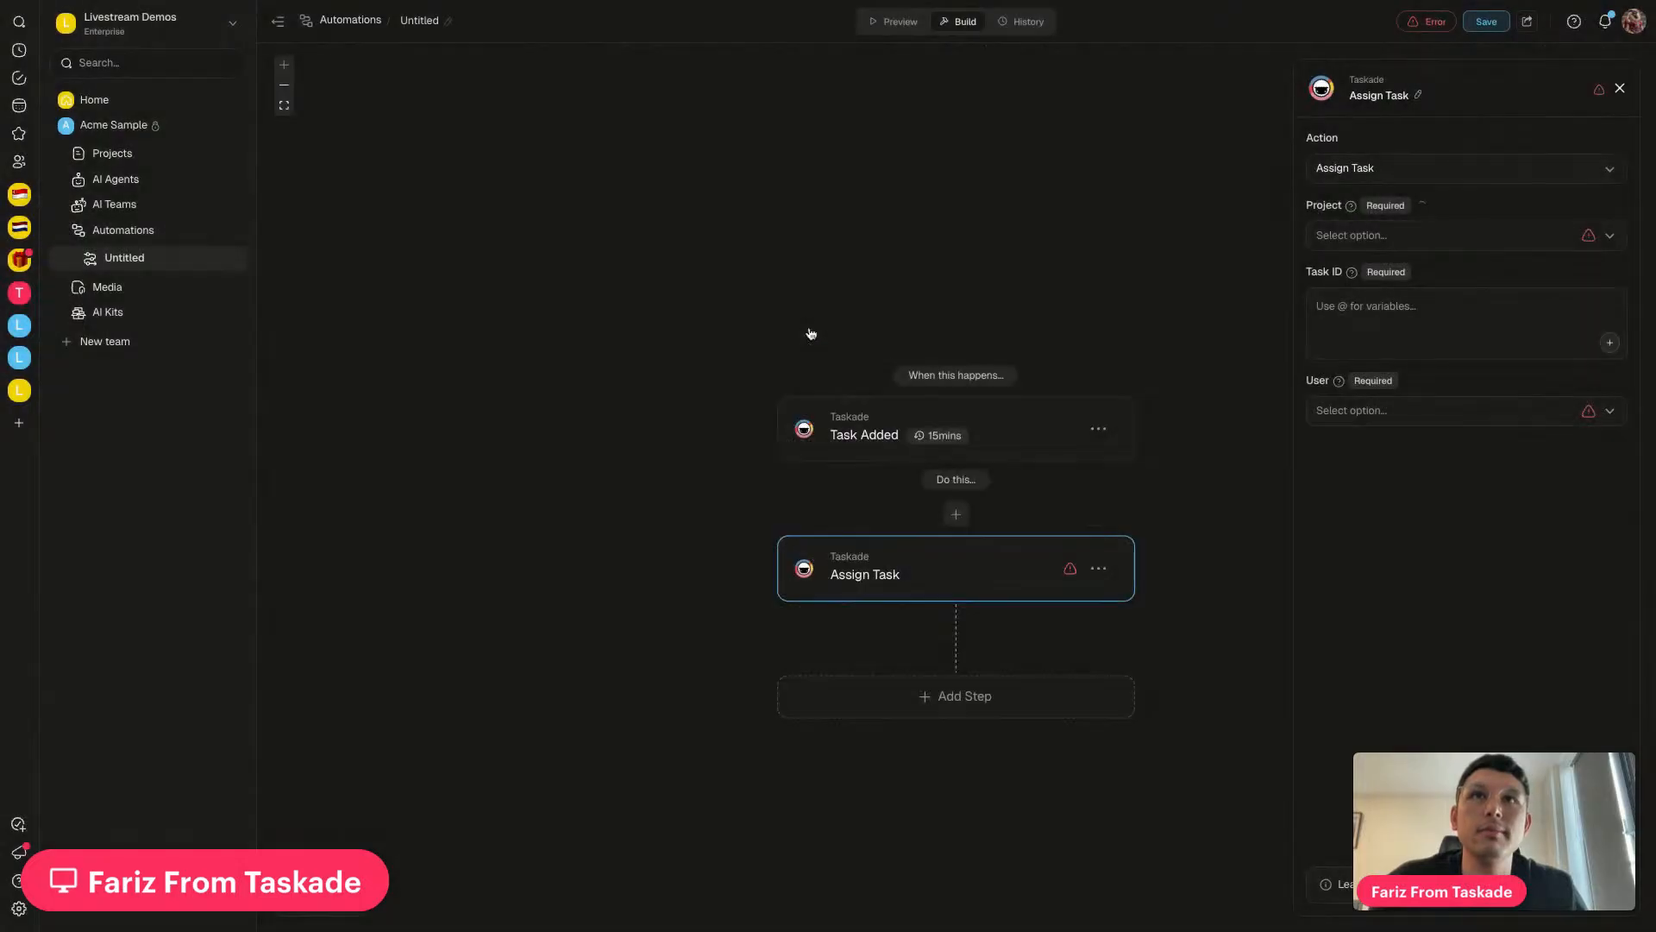
left_click(1364, 237)
left_click(1344, 384)
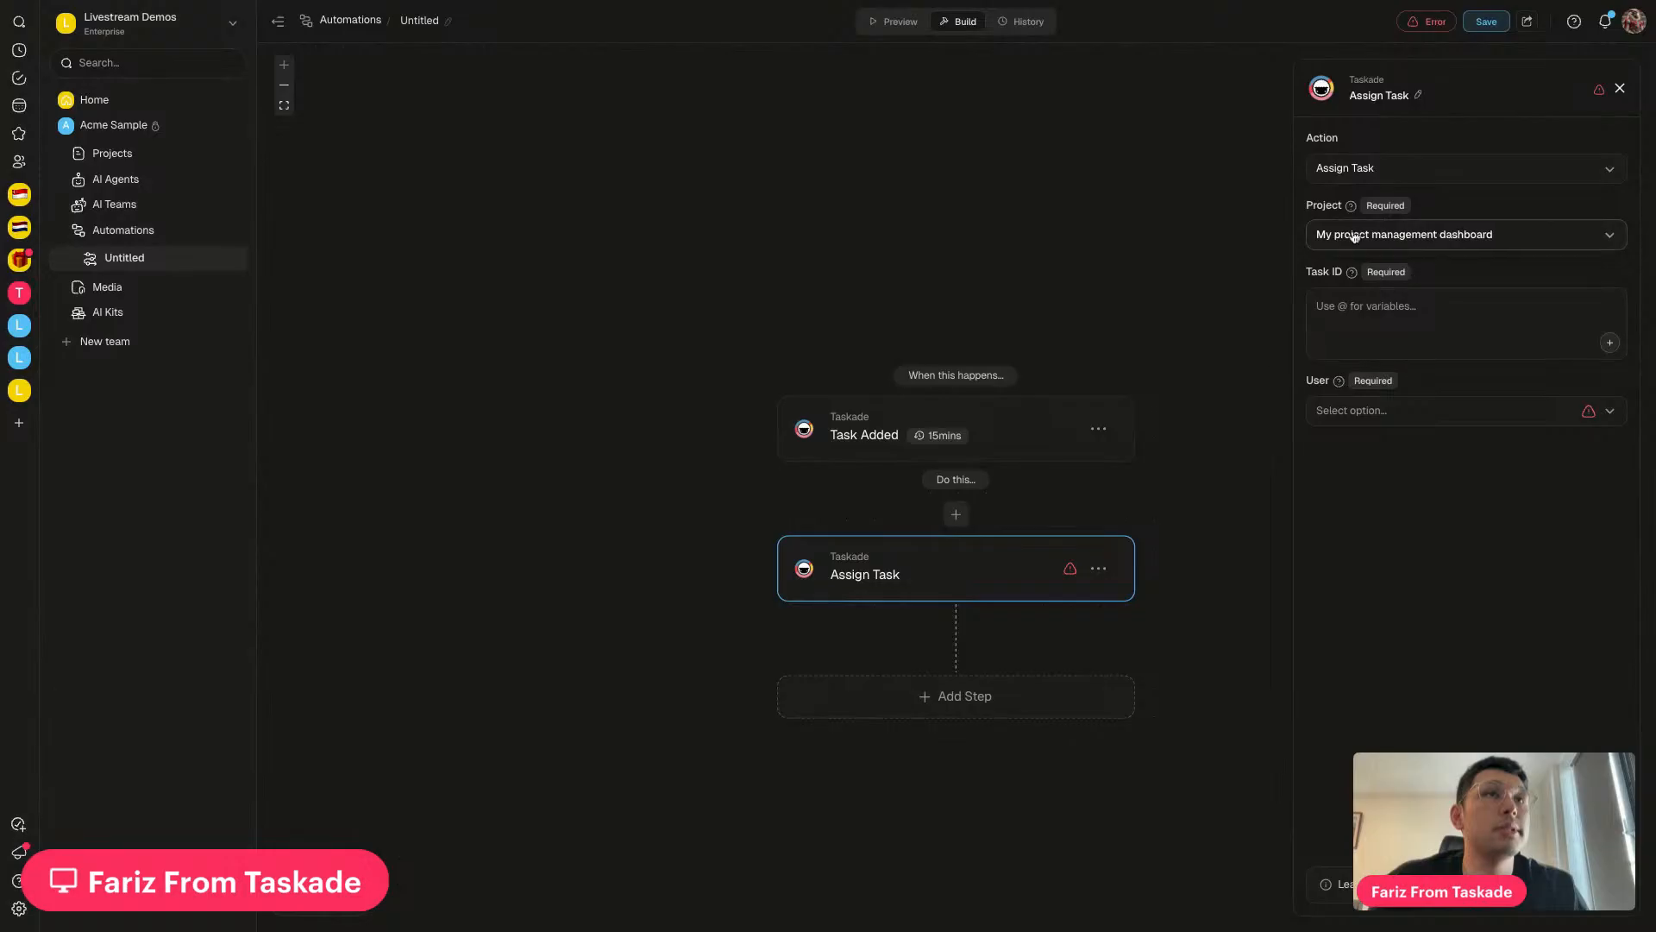
left_click(1334, 321)
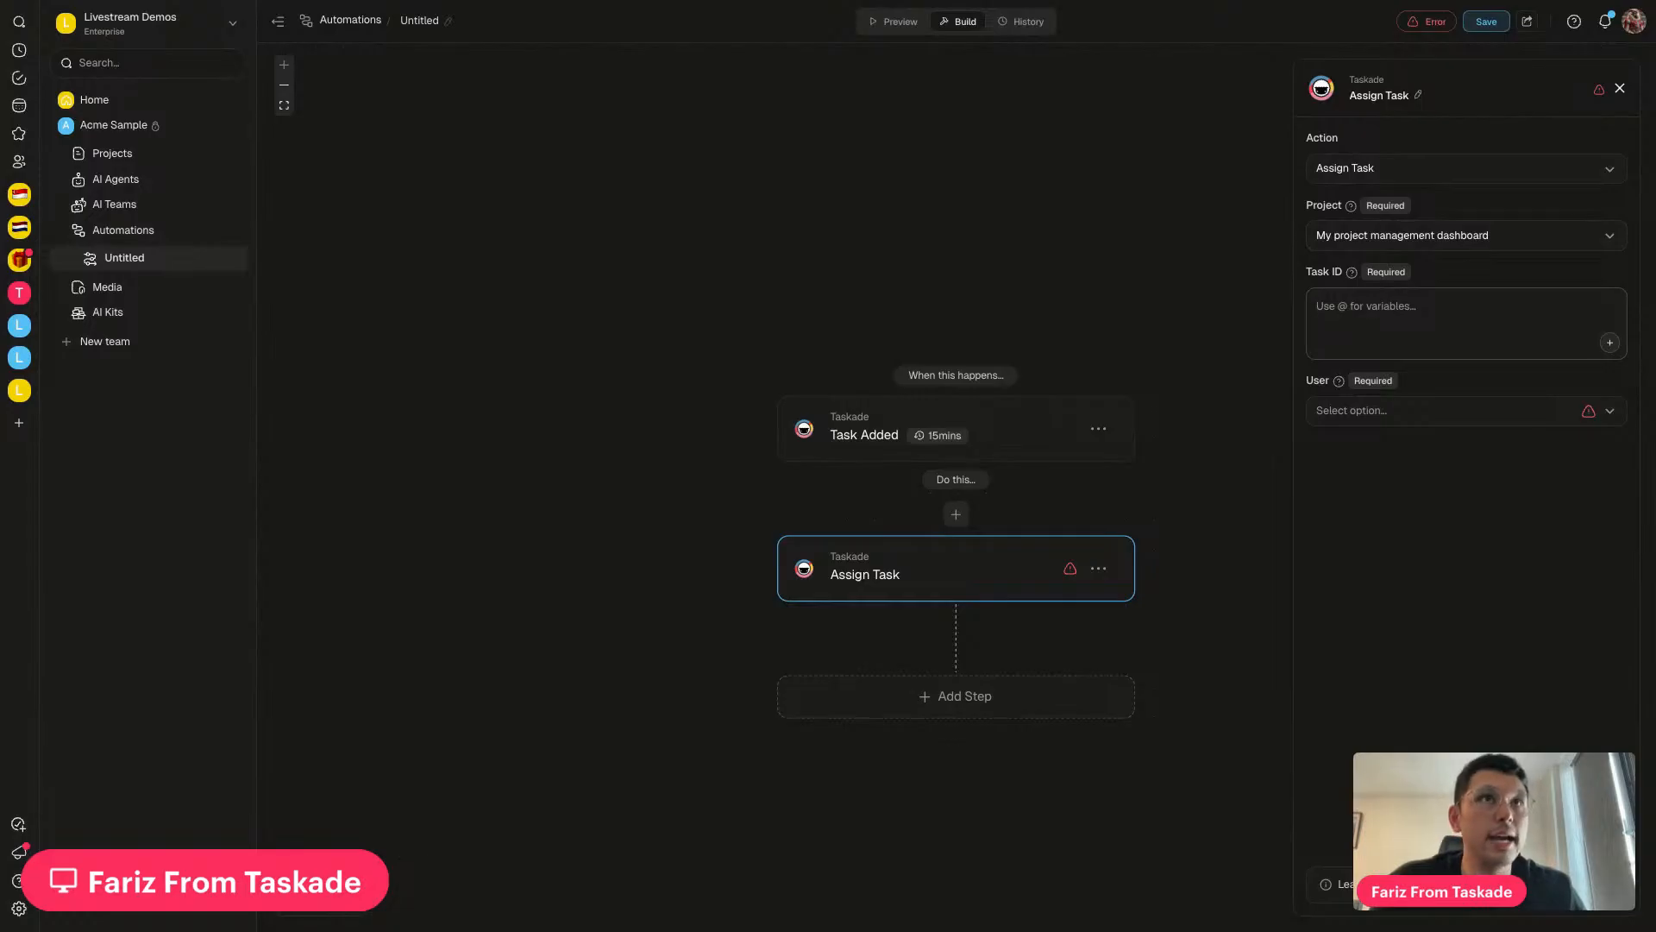
type("@")
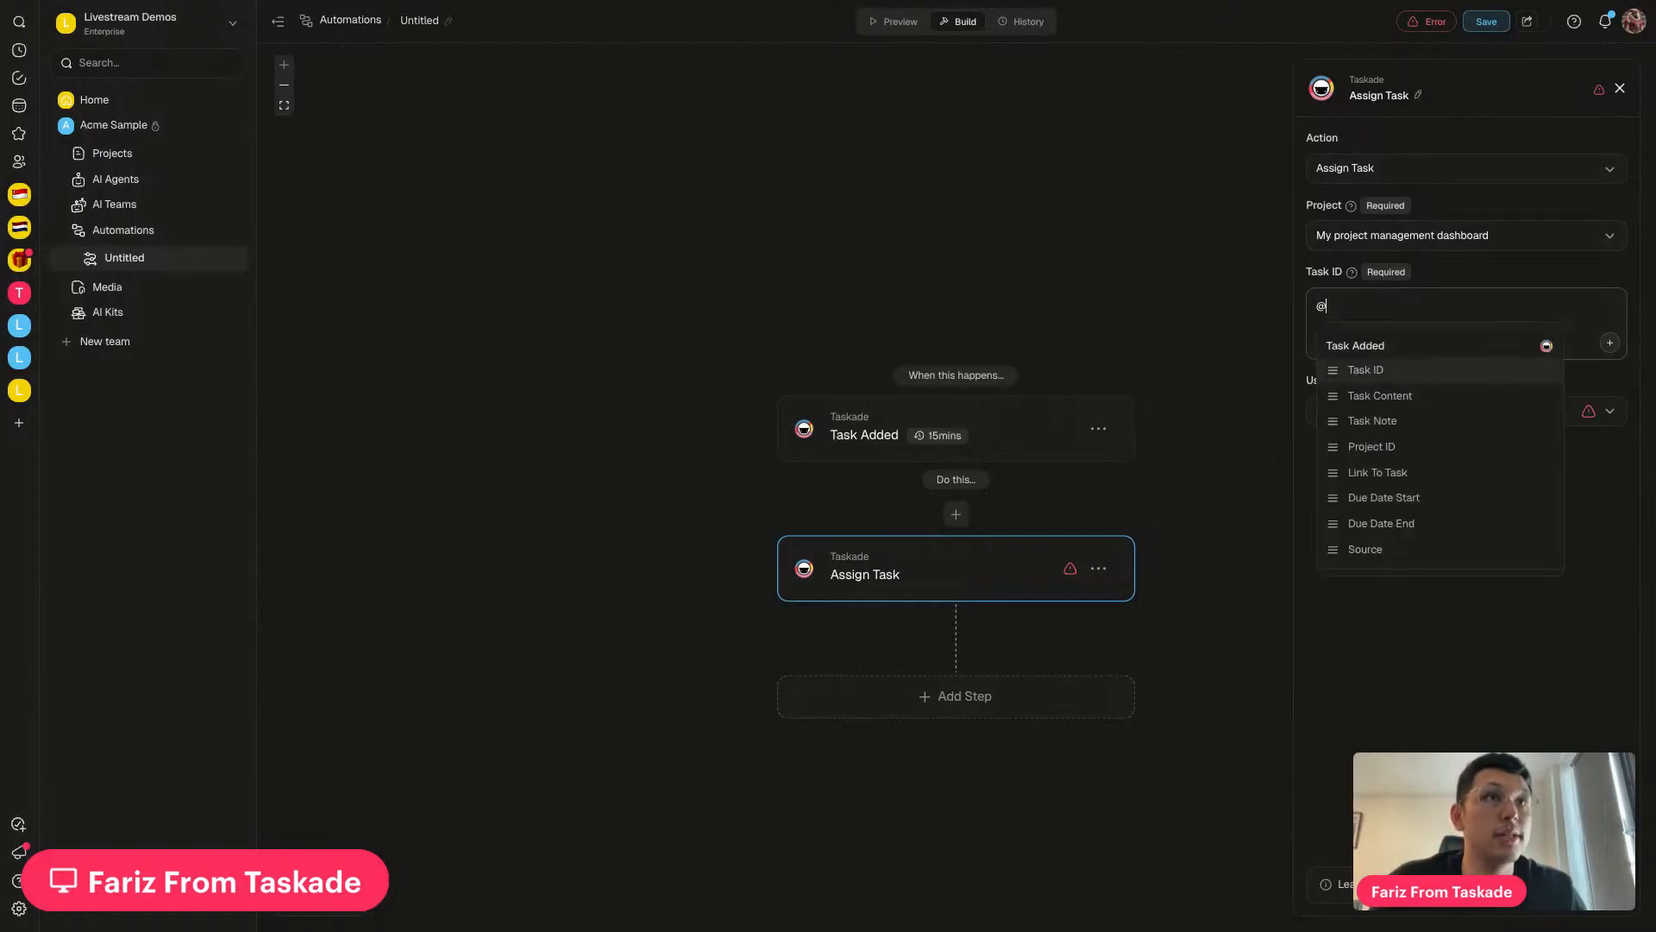
left_click(1372, 373)
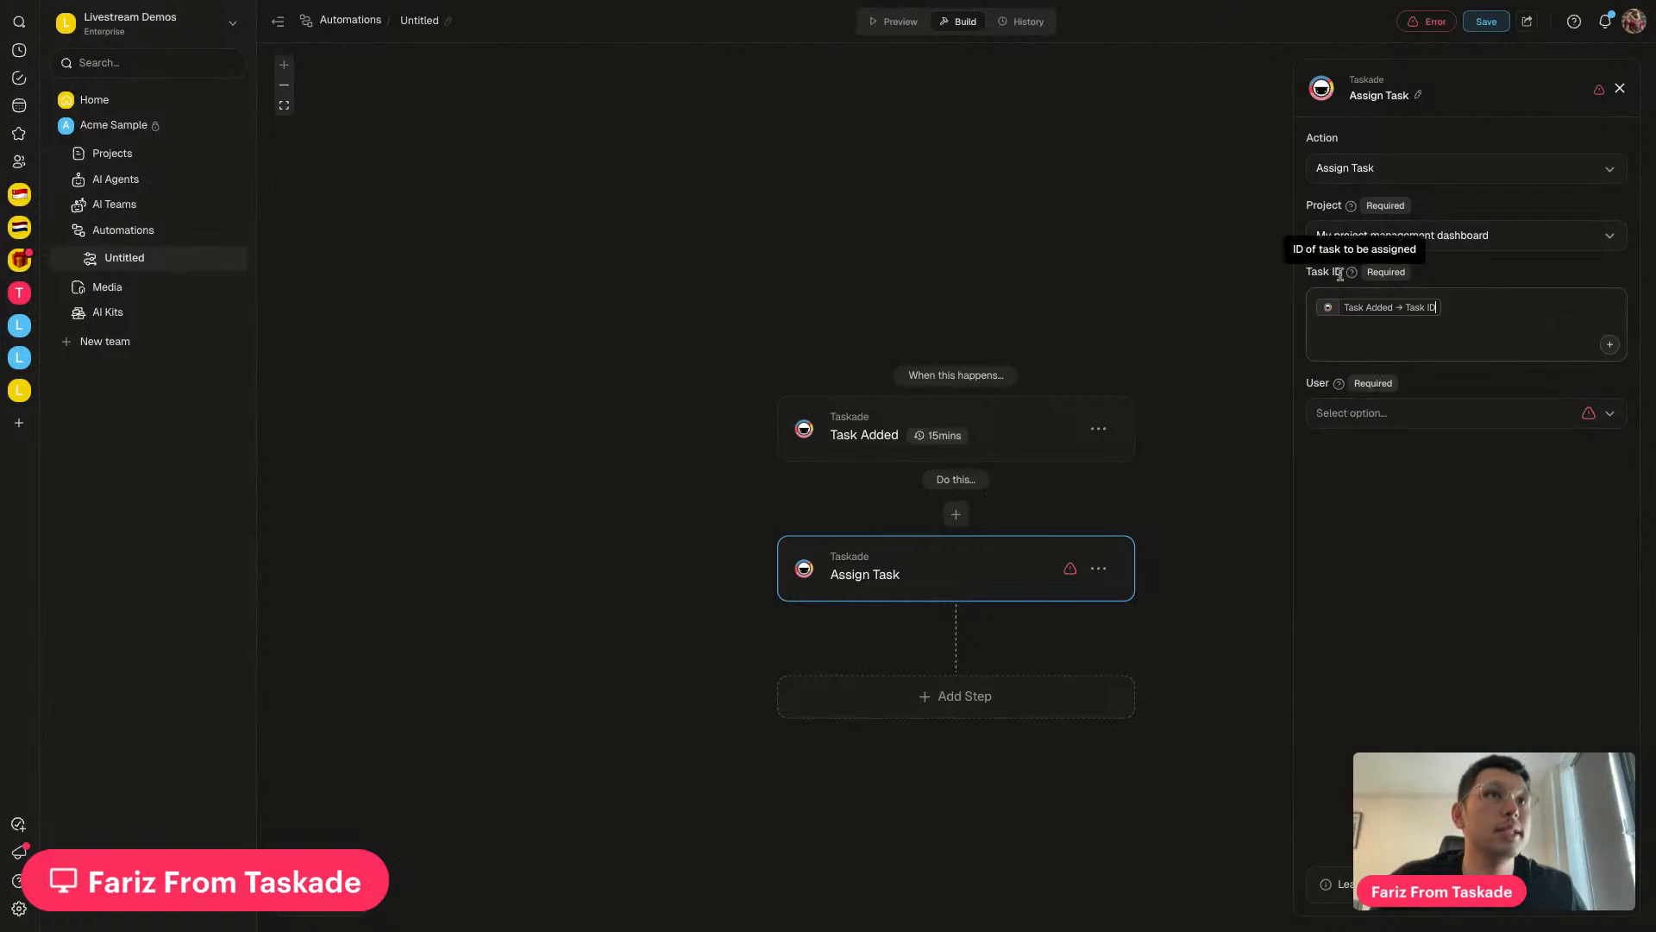
left_click(1453, 423)
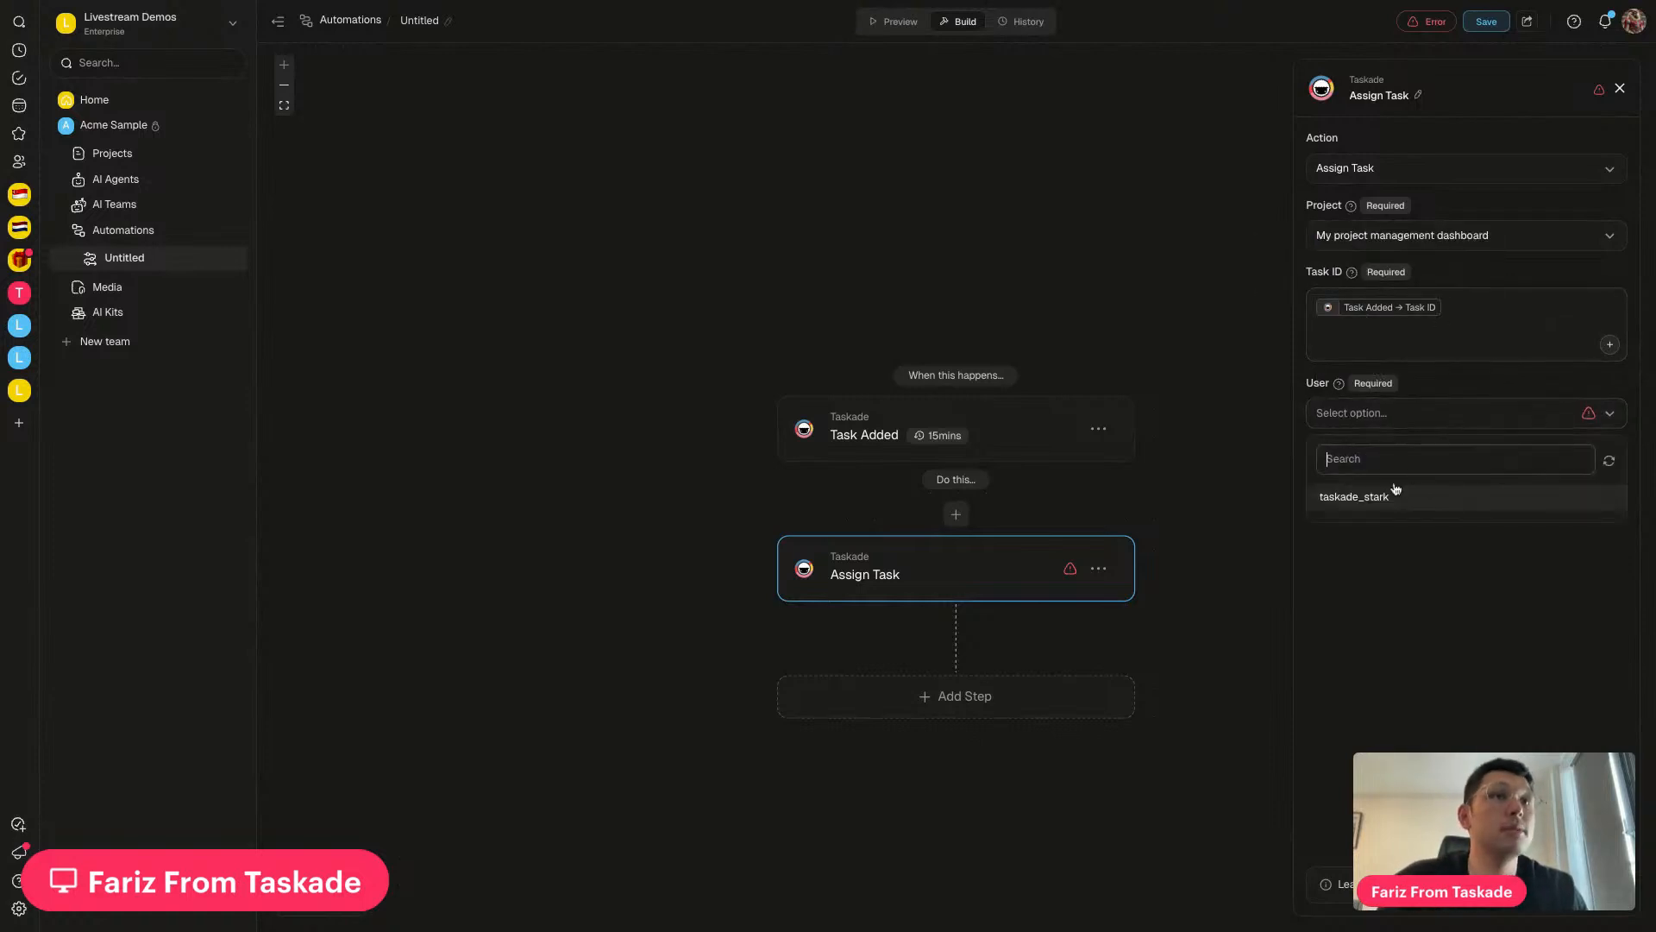
left_click(1380, 495)
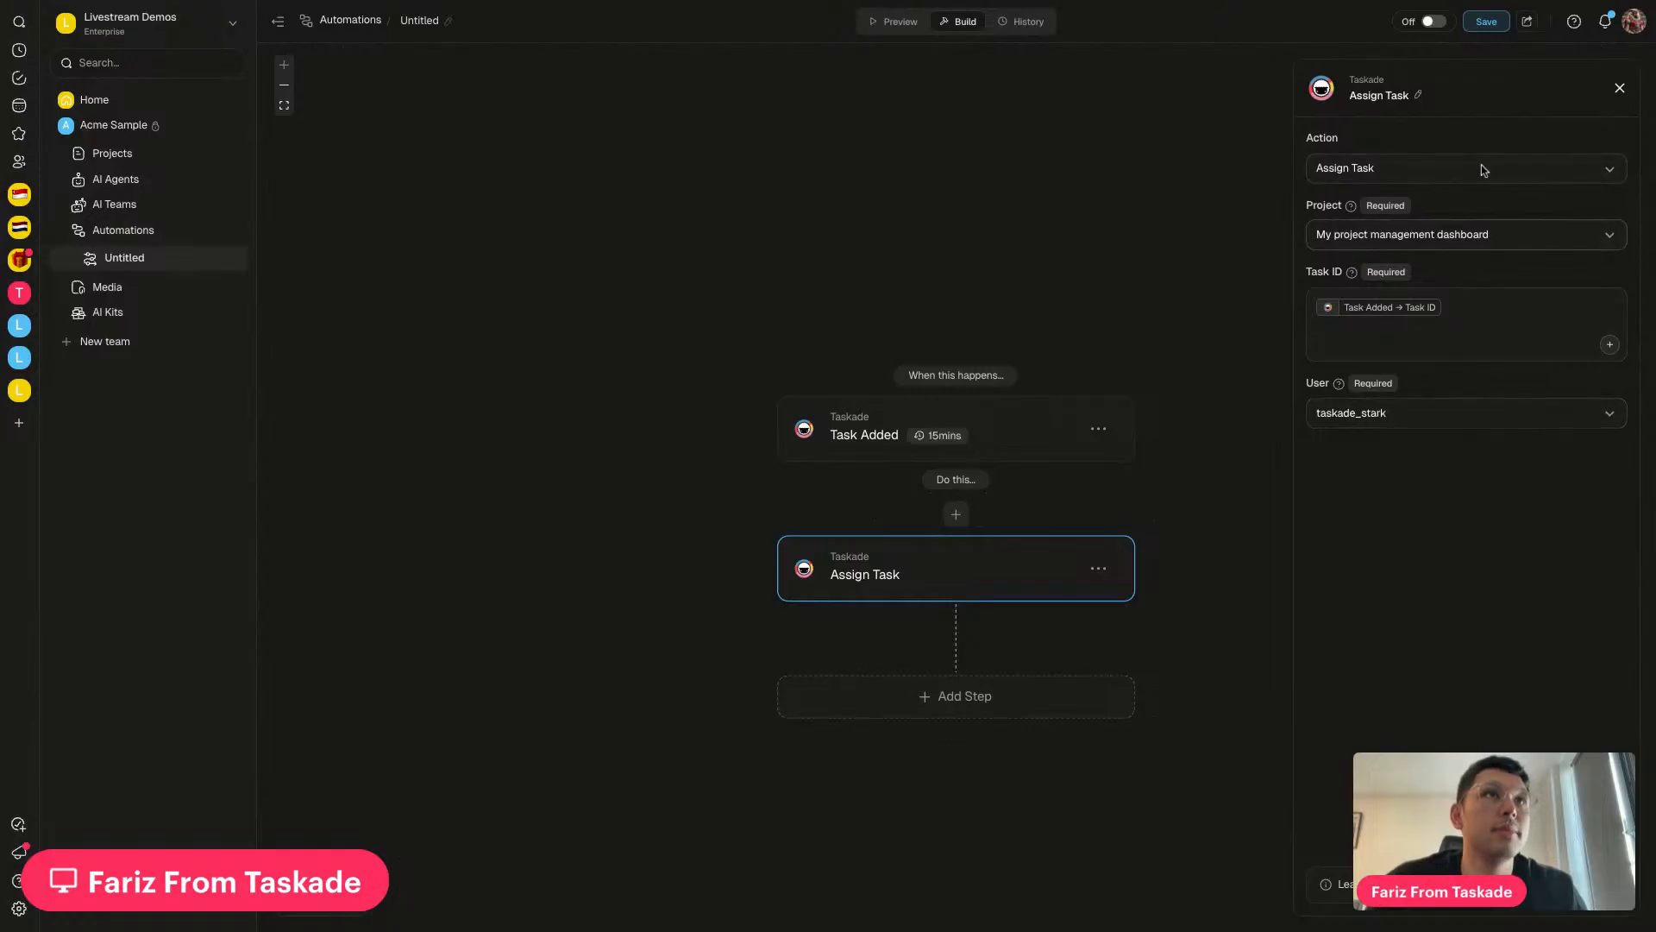
left_click(1488, 21)
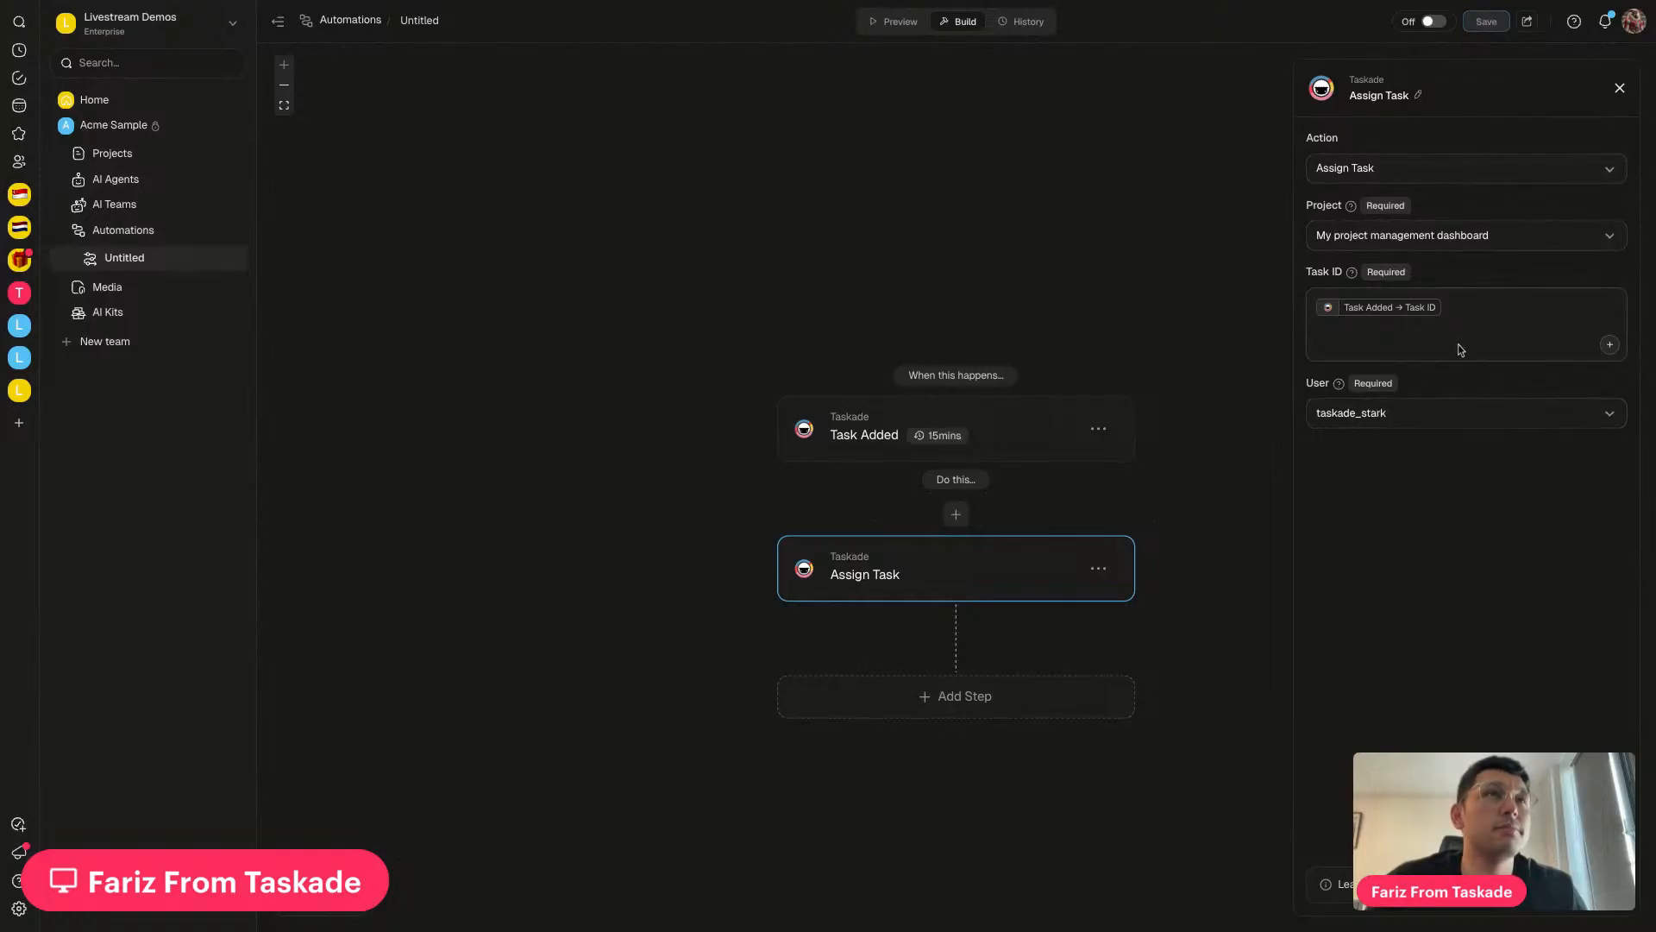
left_click(1432, 21)
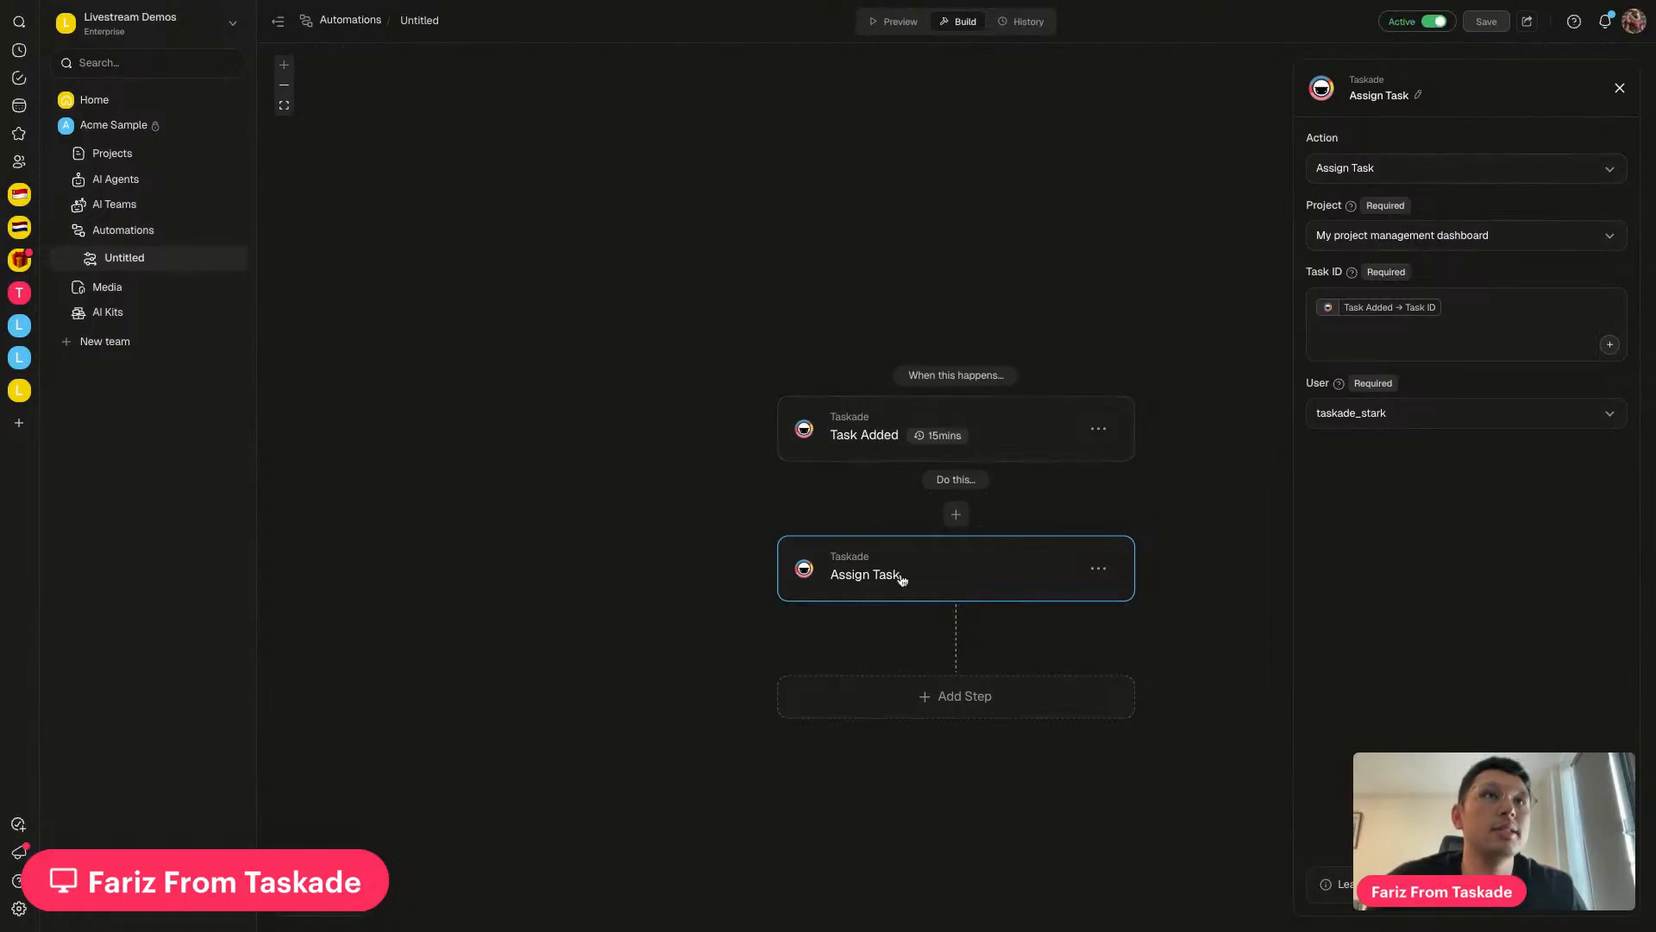
Open My project management dashboard and add a task 'Buy a car' plus a blank row
left_click(182, 154)
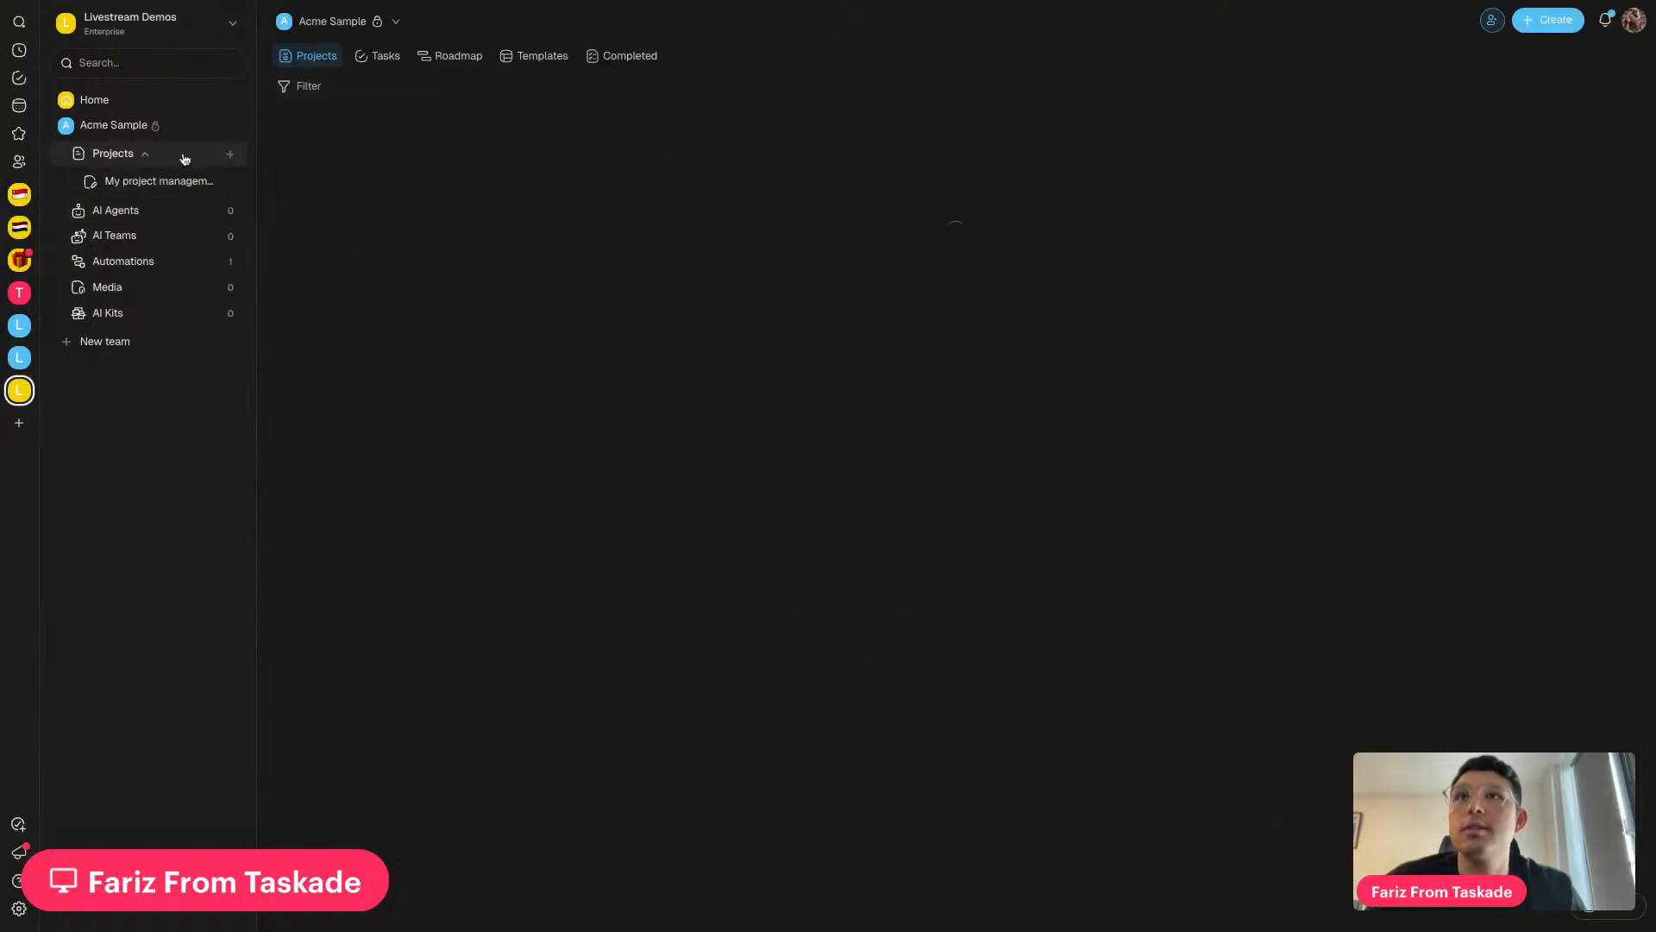
left_click(702, 229)
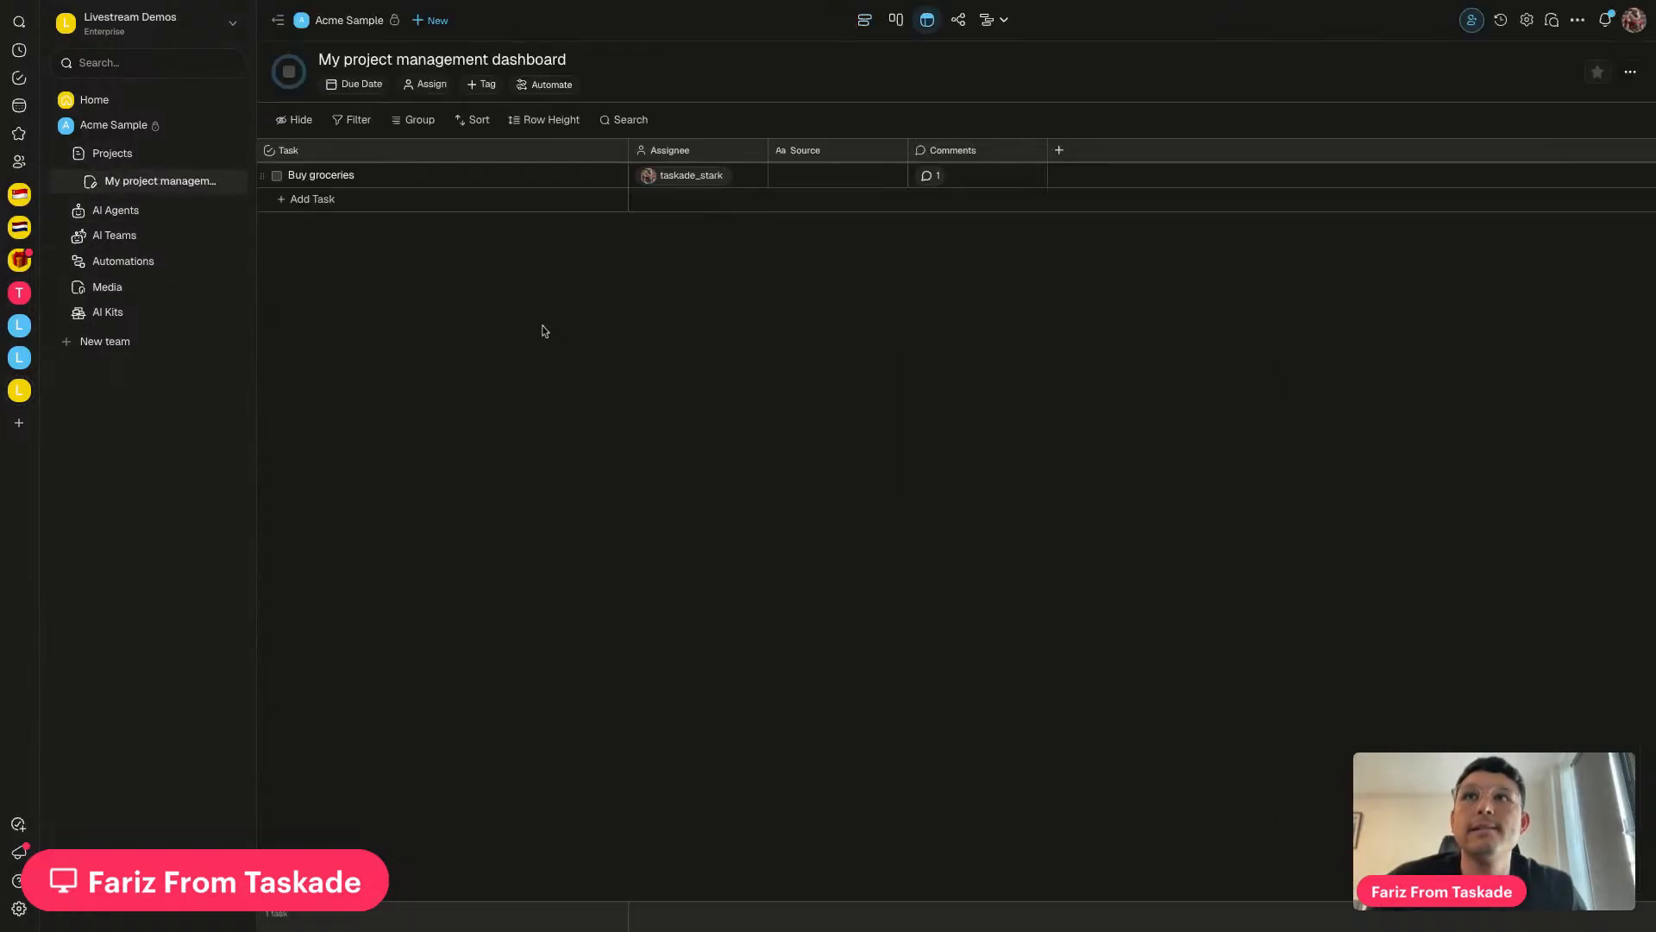
left_click(282, 207)
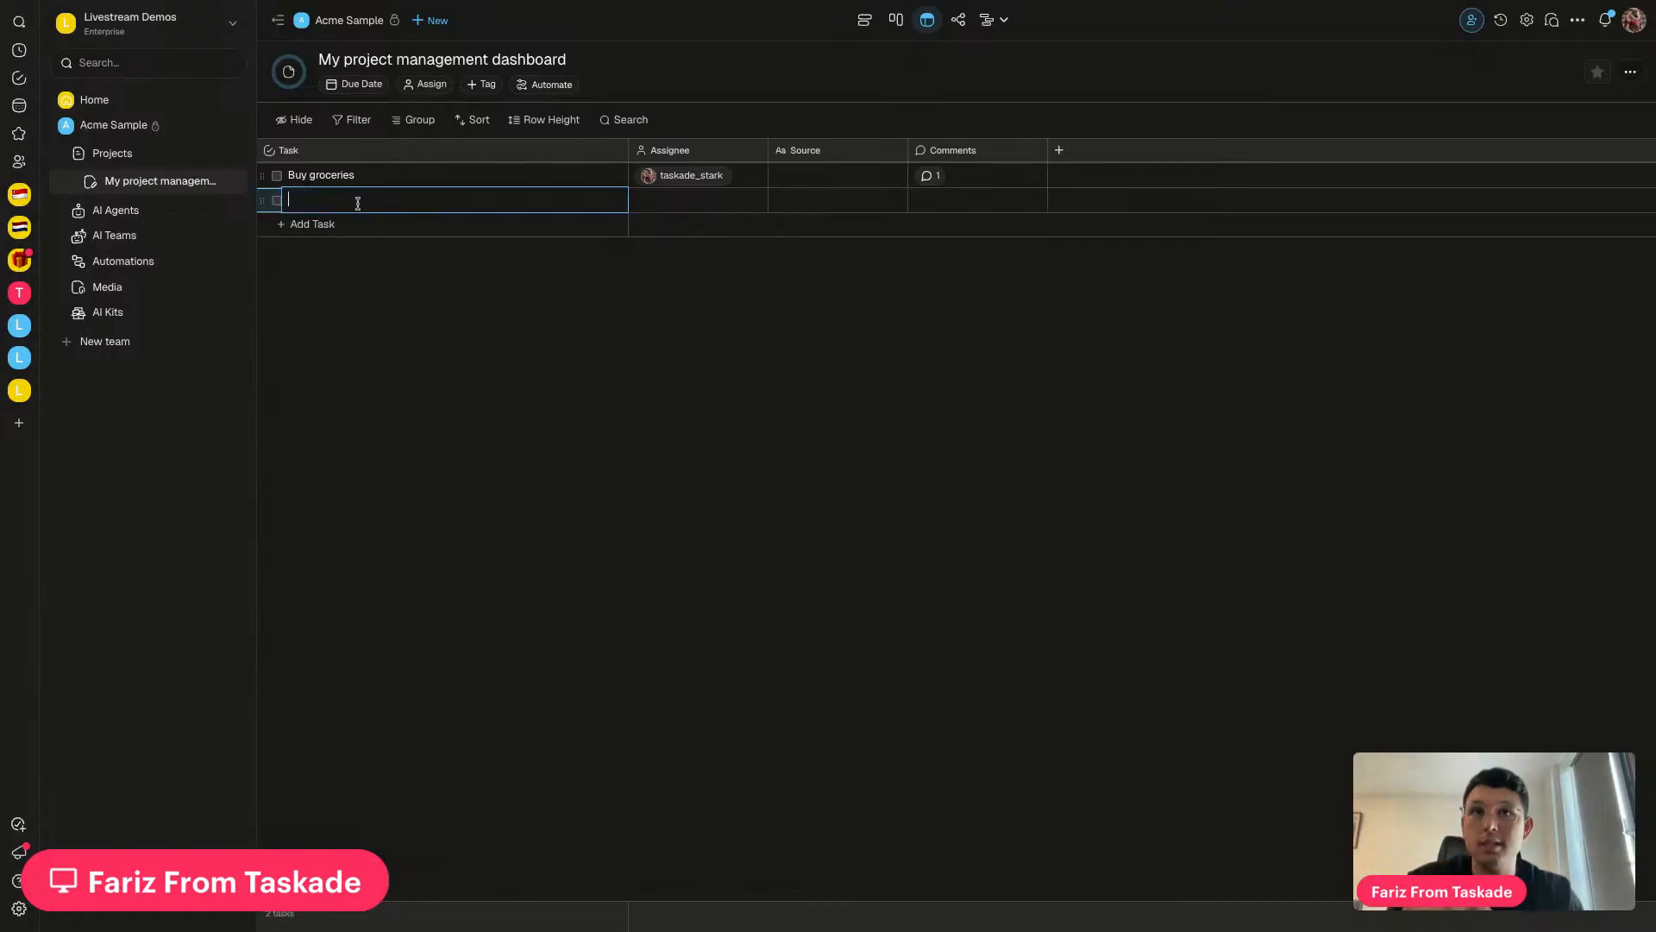
type("Cuy a car")
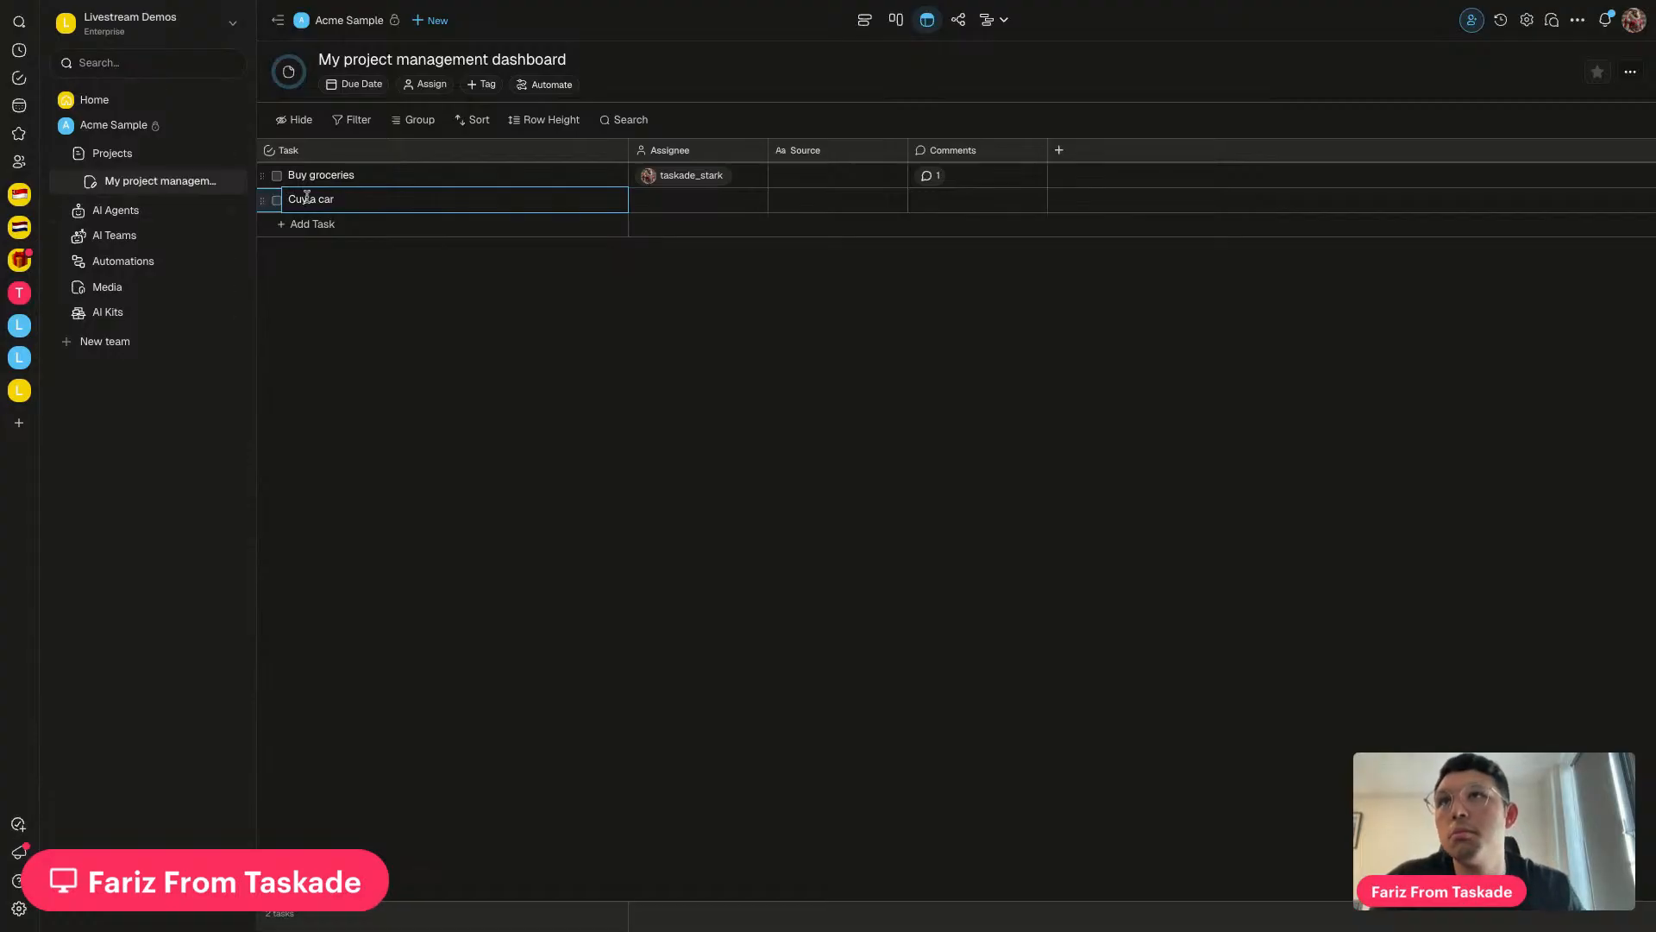
key("Delete")
type("B")
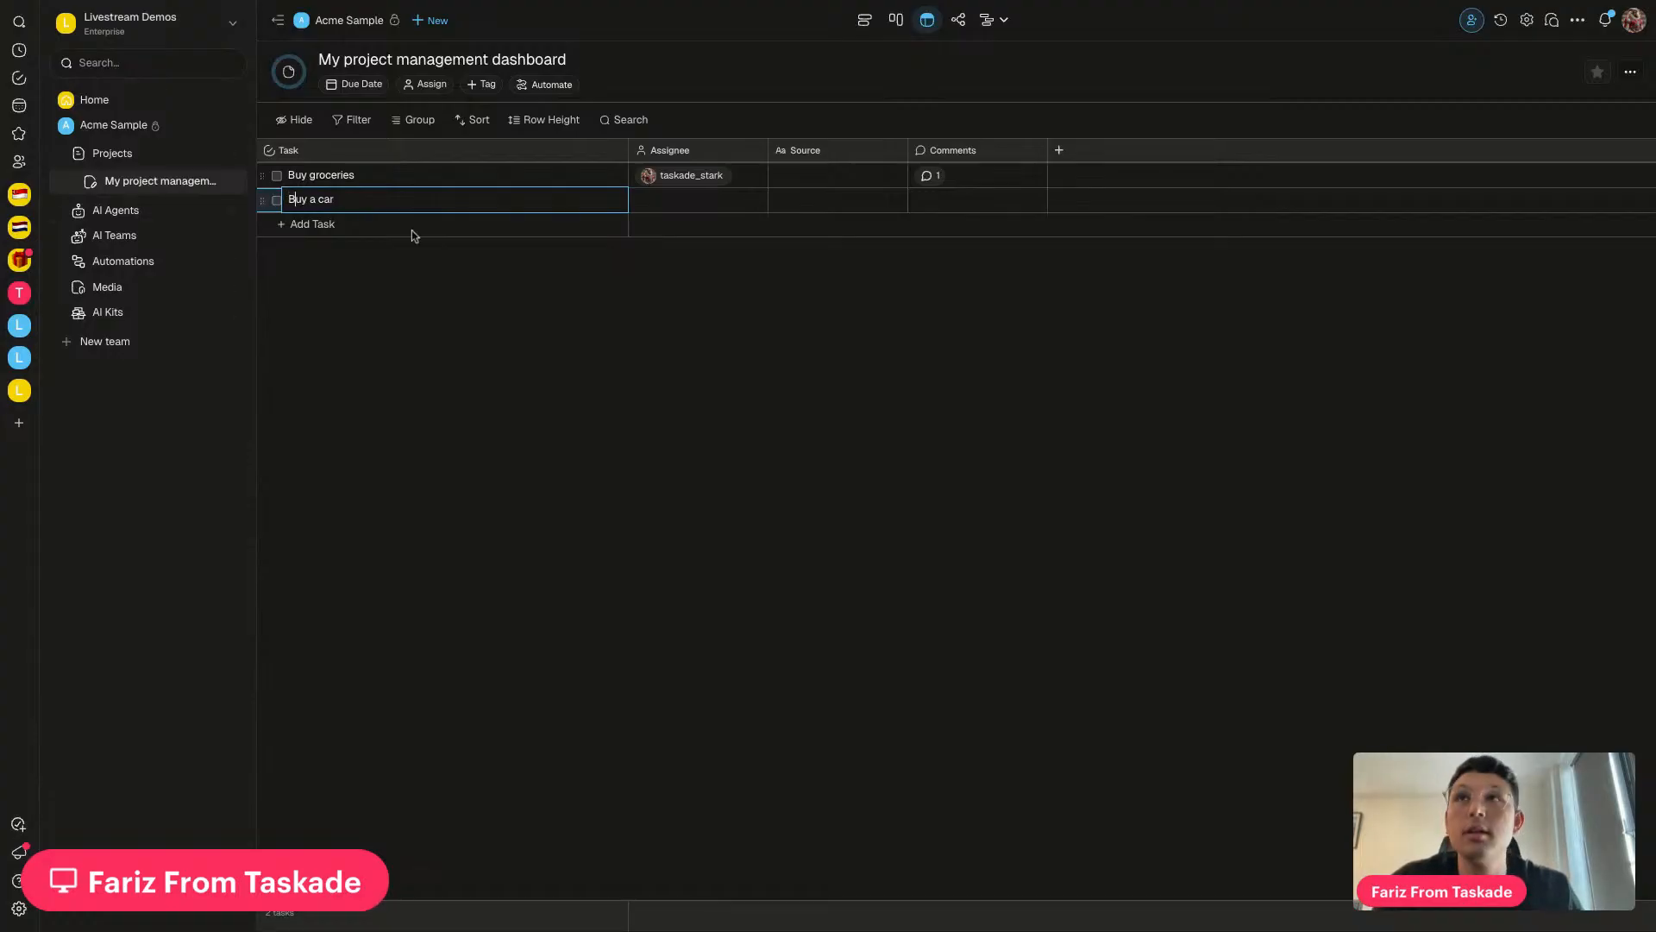
key("Escape")
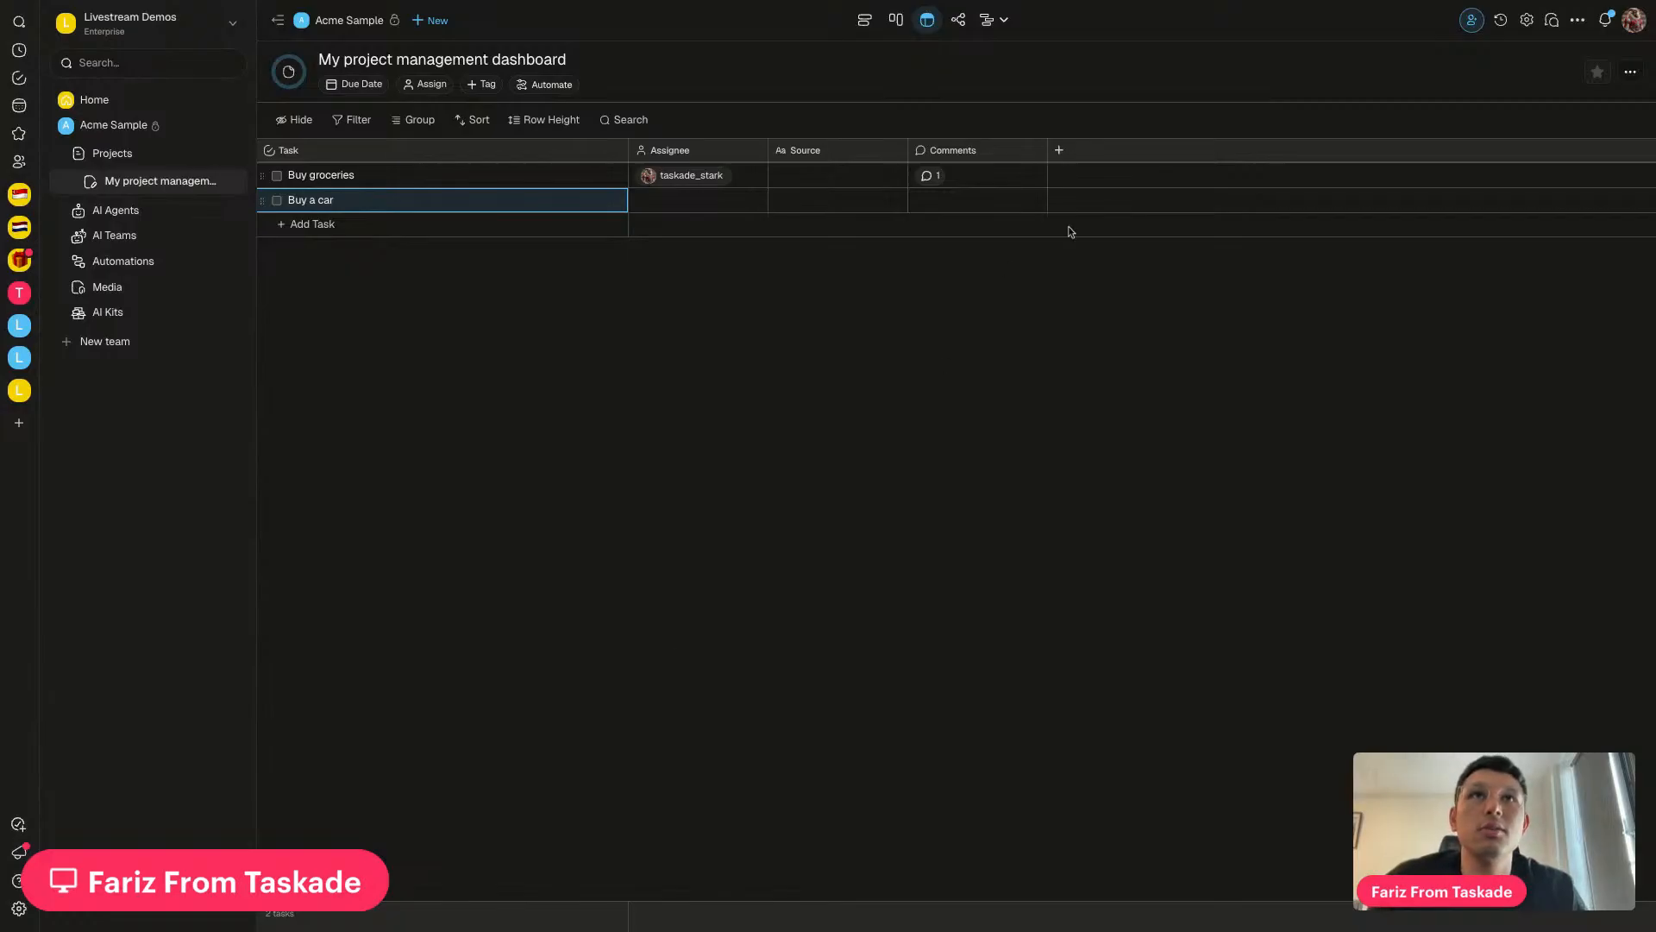
left_click(319, 225)
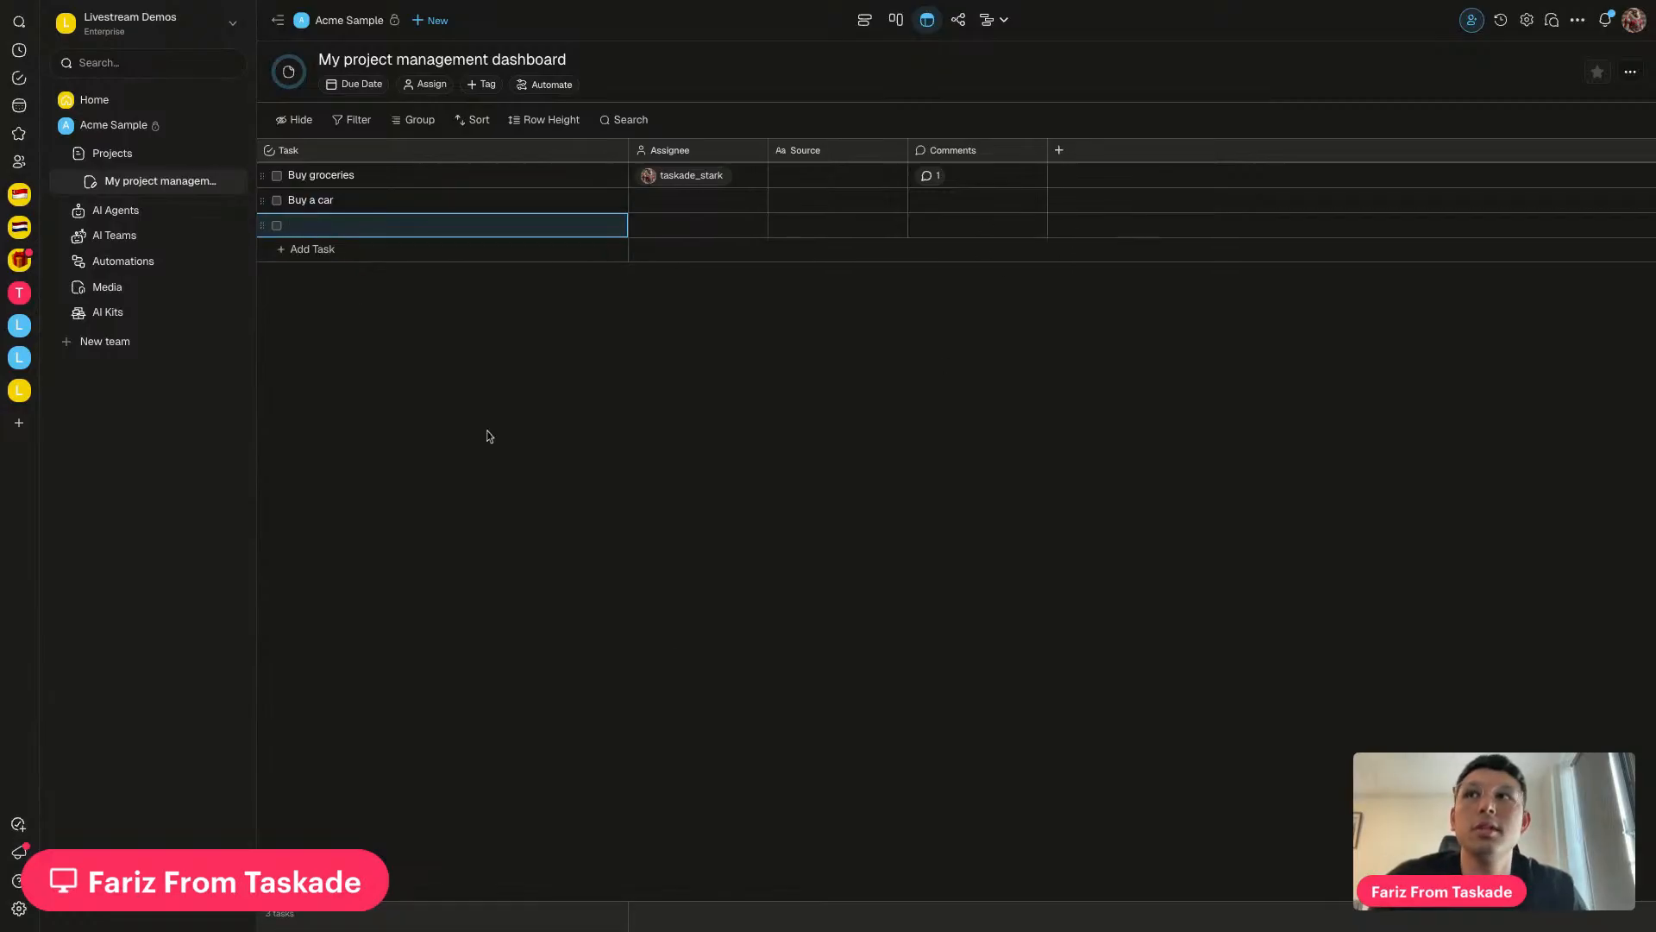
Open the Untitled automation and check its History twice, finding no runs yet
left_click(111, 263)
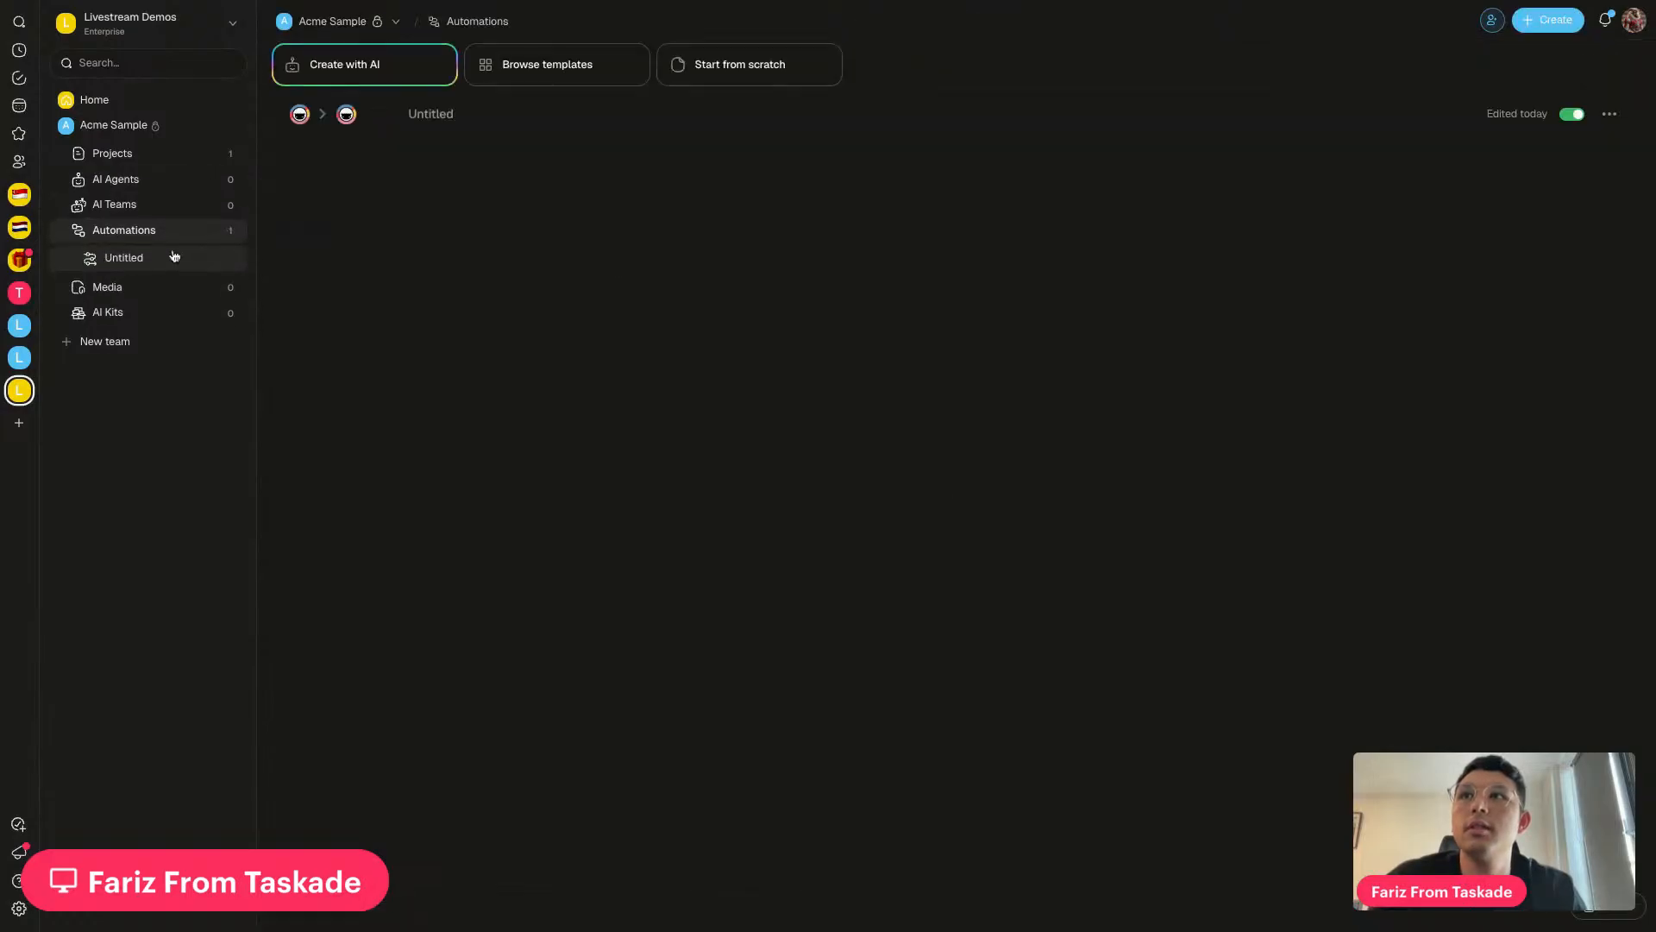
left_click(507, 119)
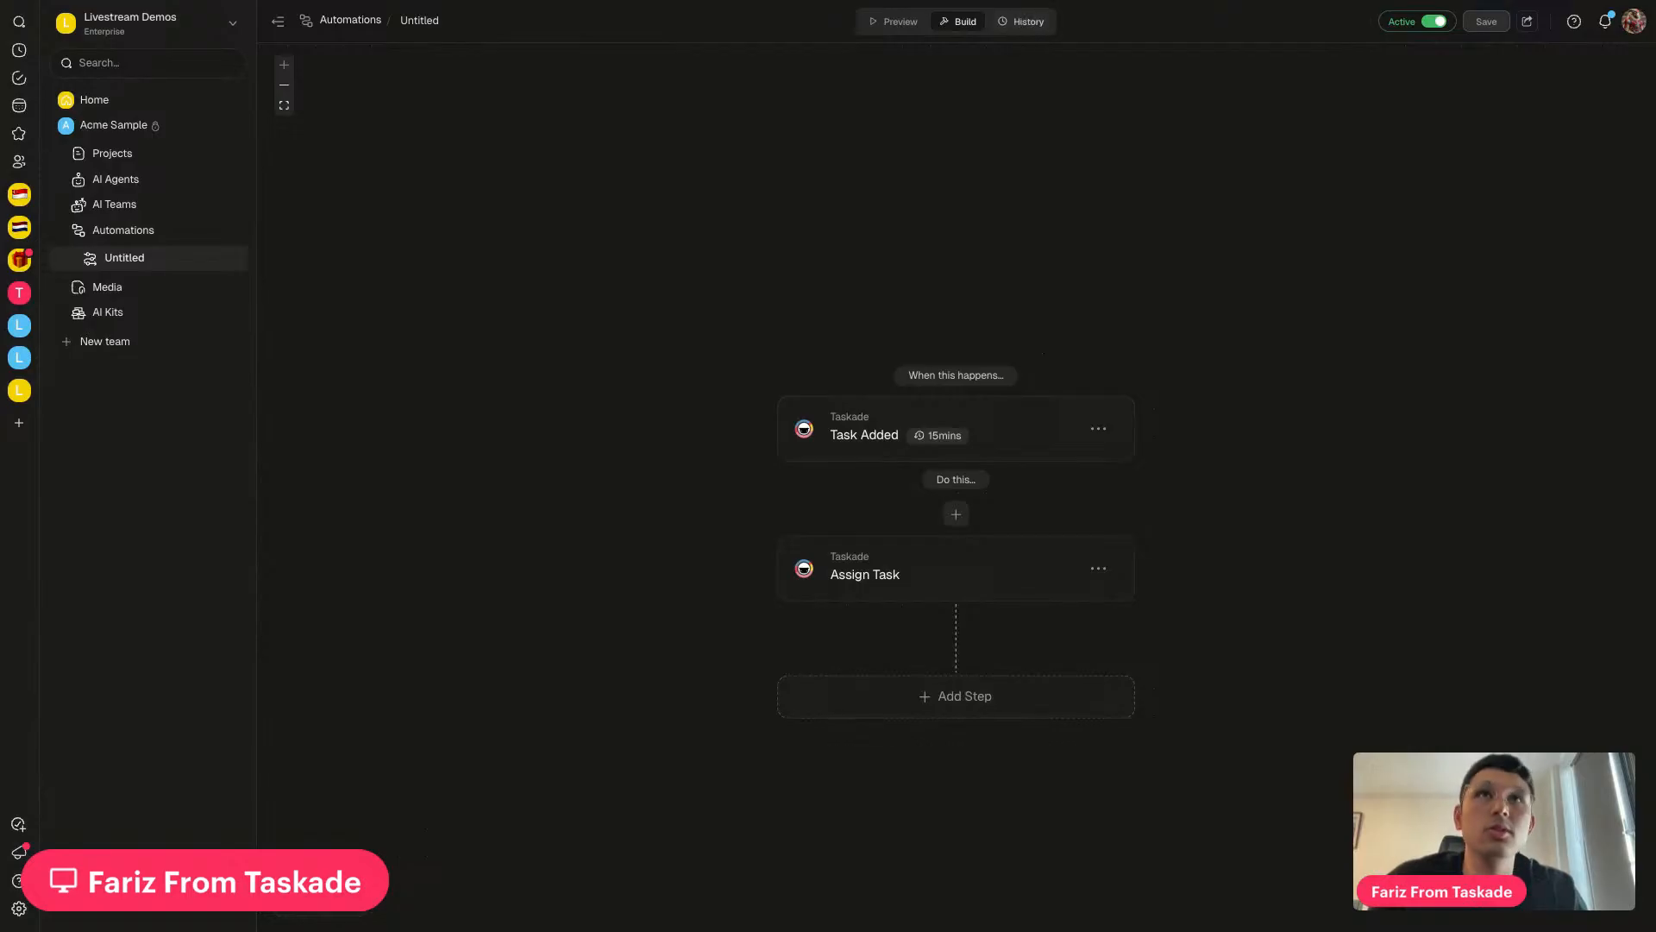
left_click(1022, 22)
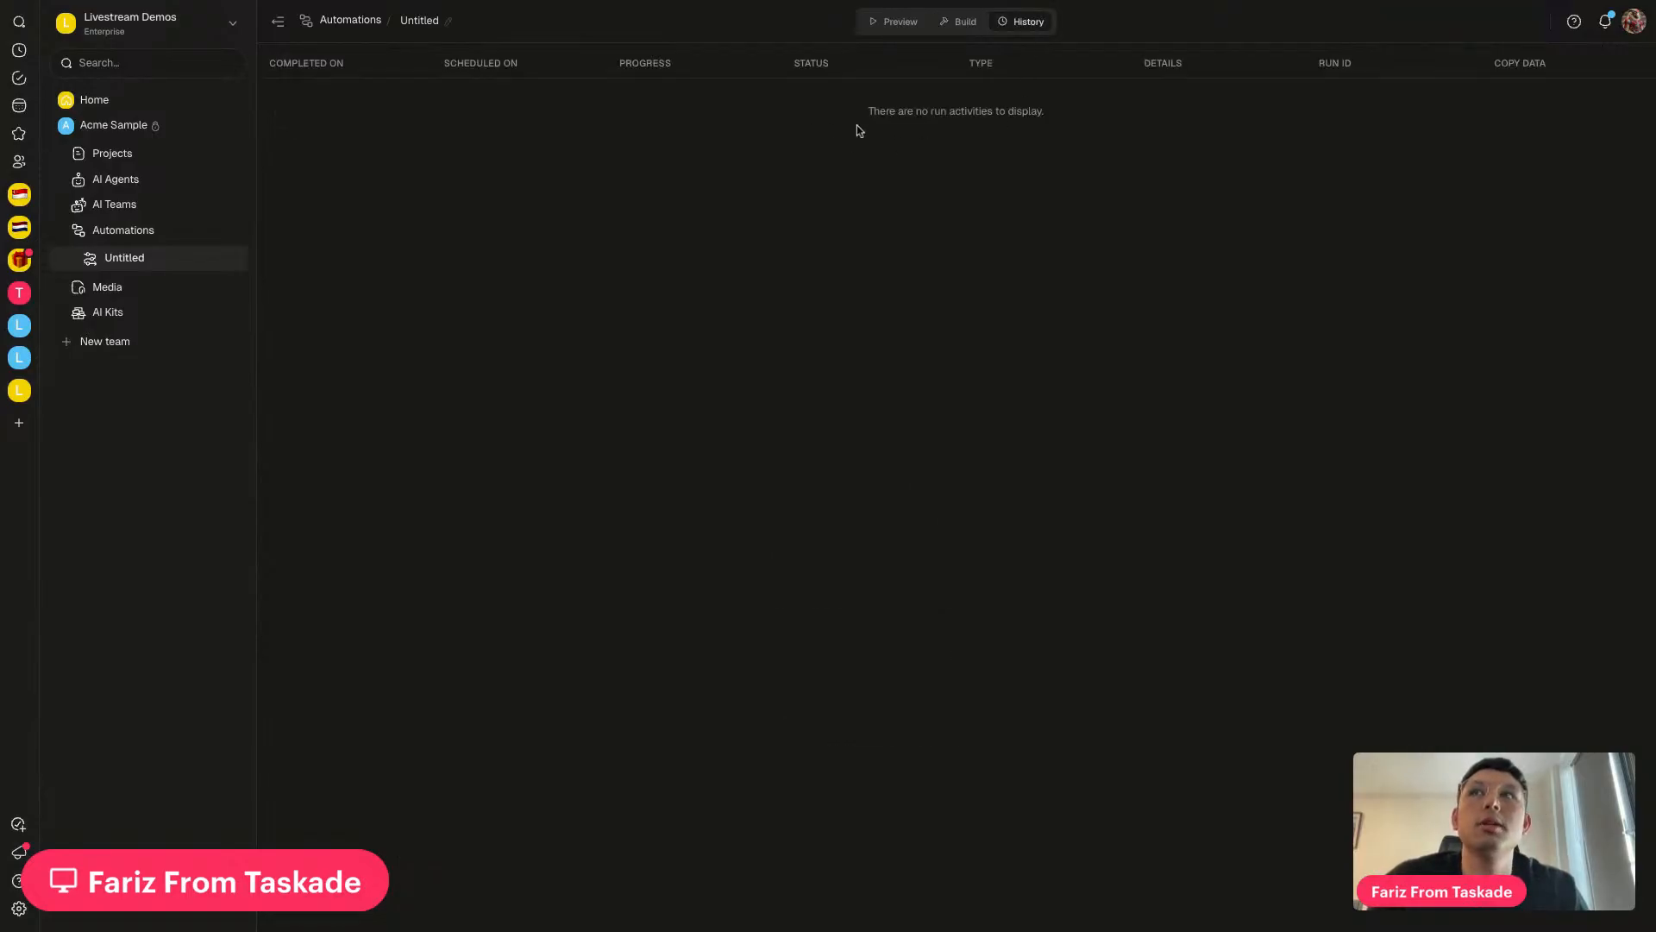
left_click(960, 28)
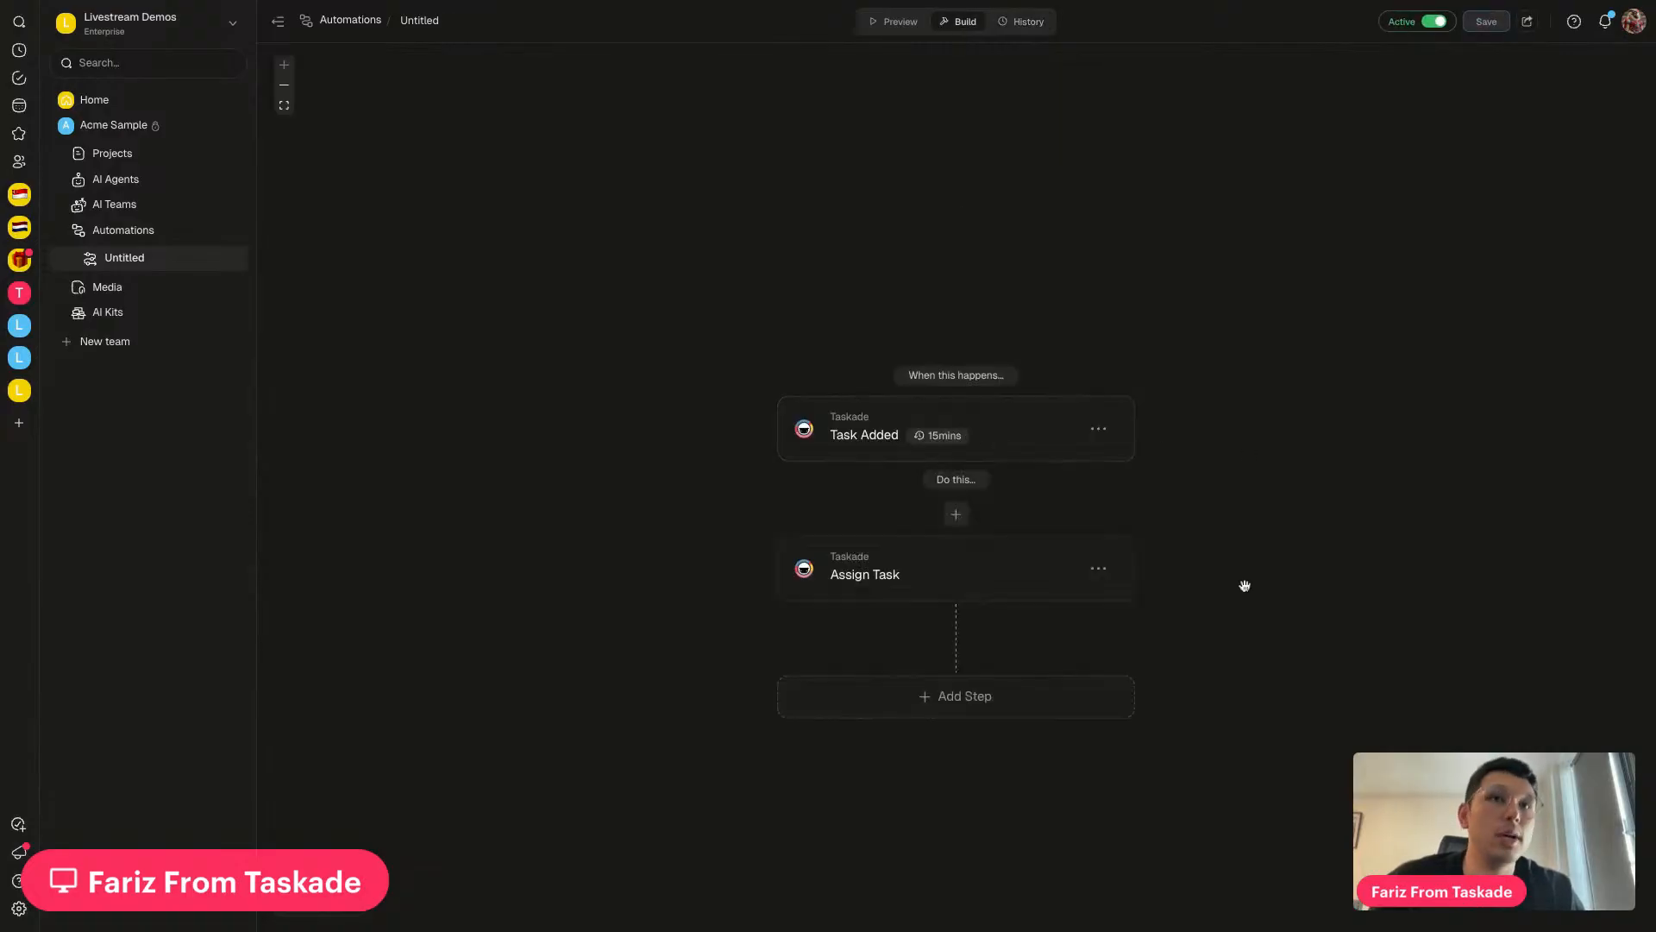
mouse_move(942, 443)
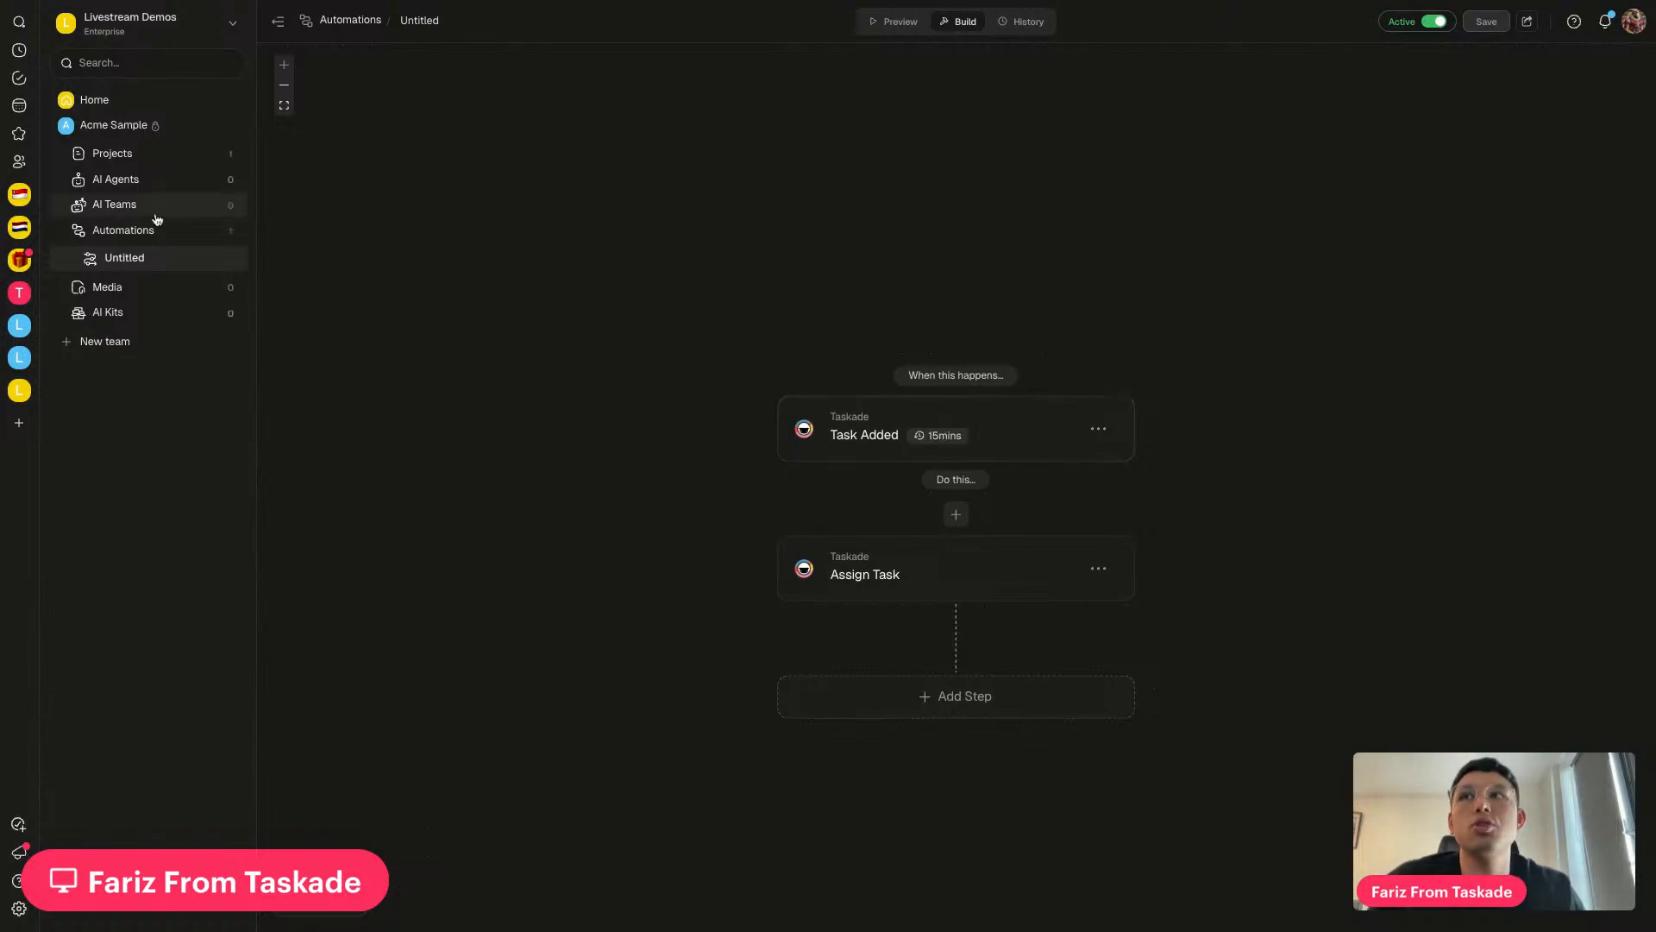
left_click(1021, 21)
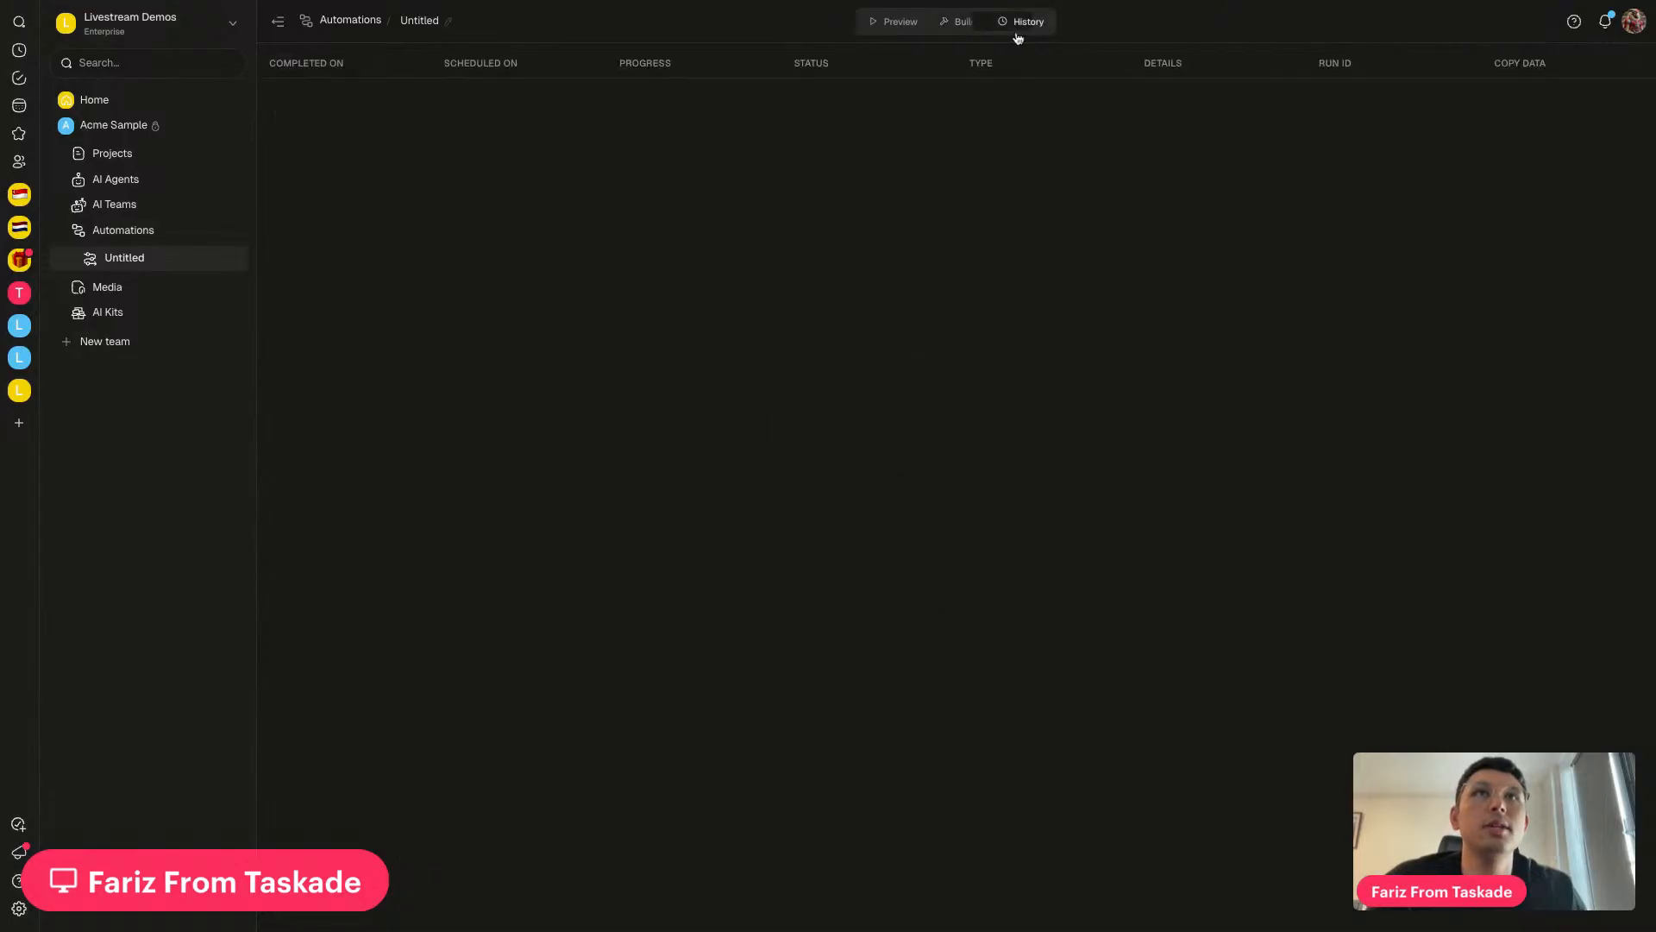
left_click(959, 22)
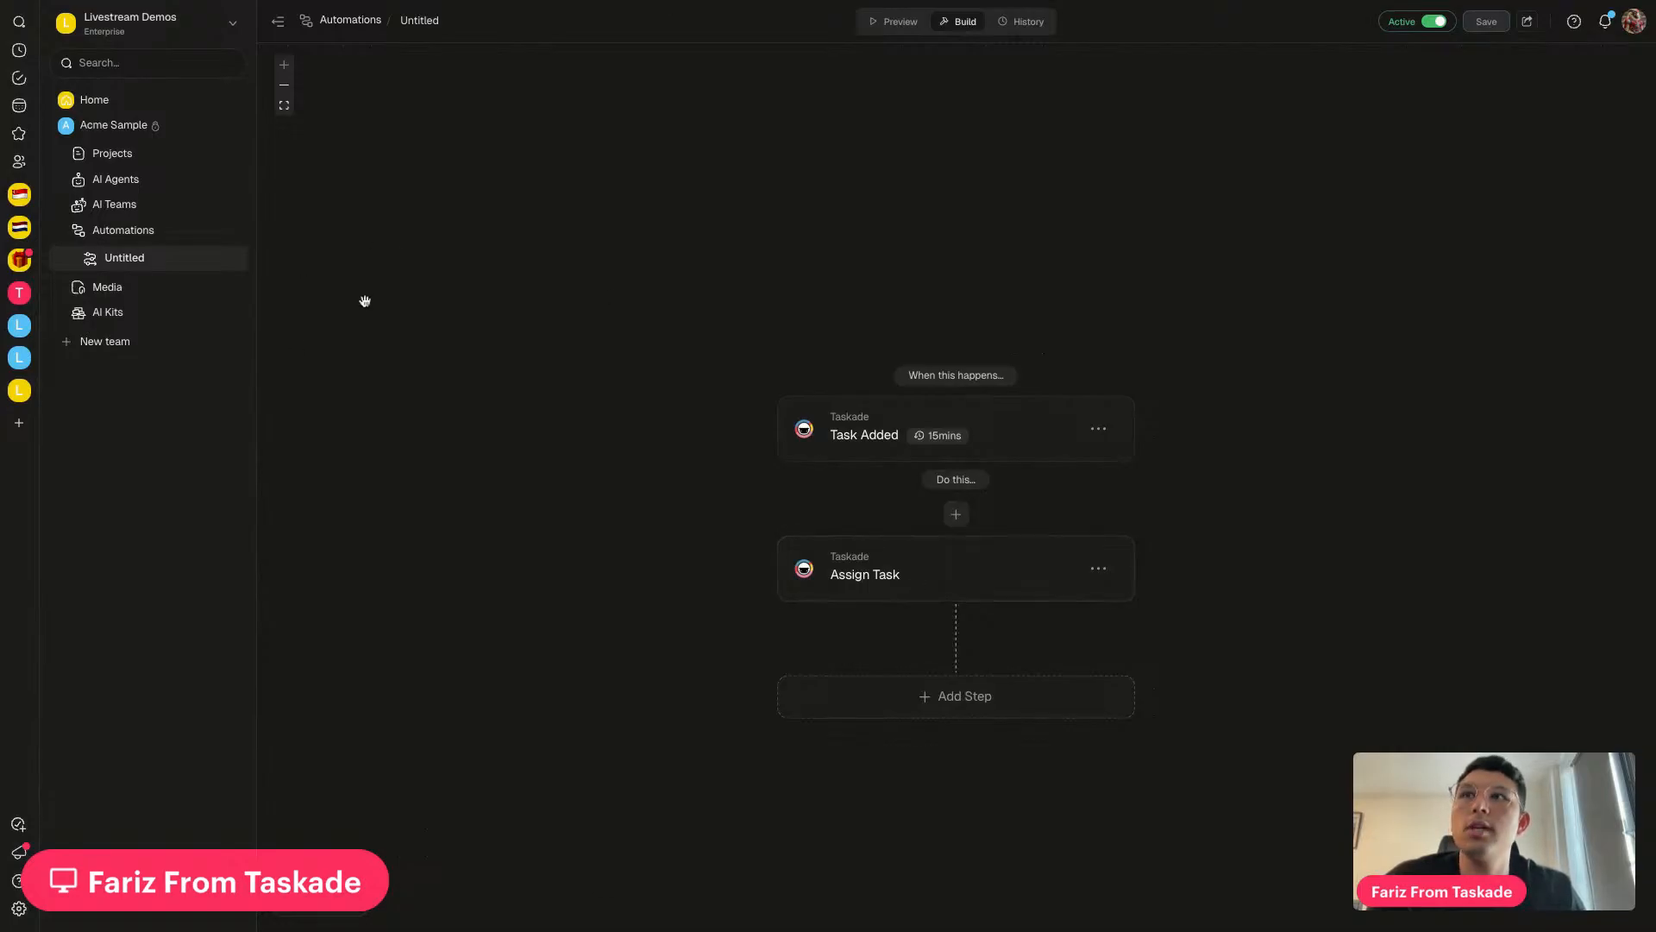
Move through the Livestream workspaces to Acme Sample's dashboard, then show its Automations list
left_click(19, 357)
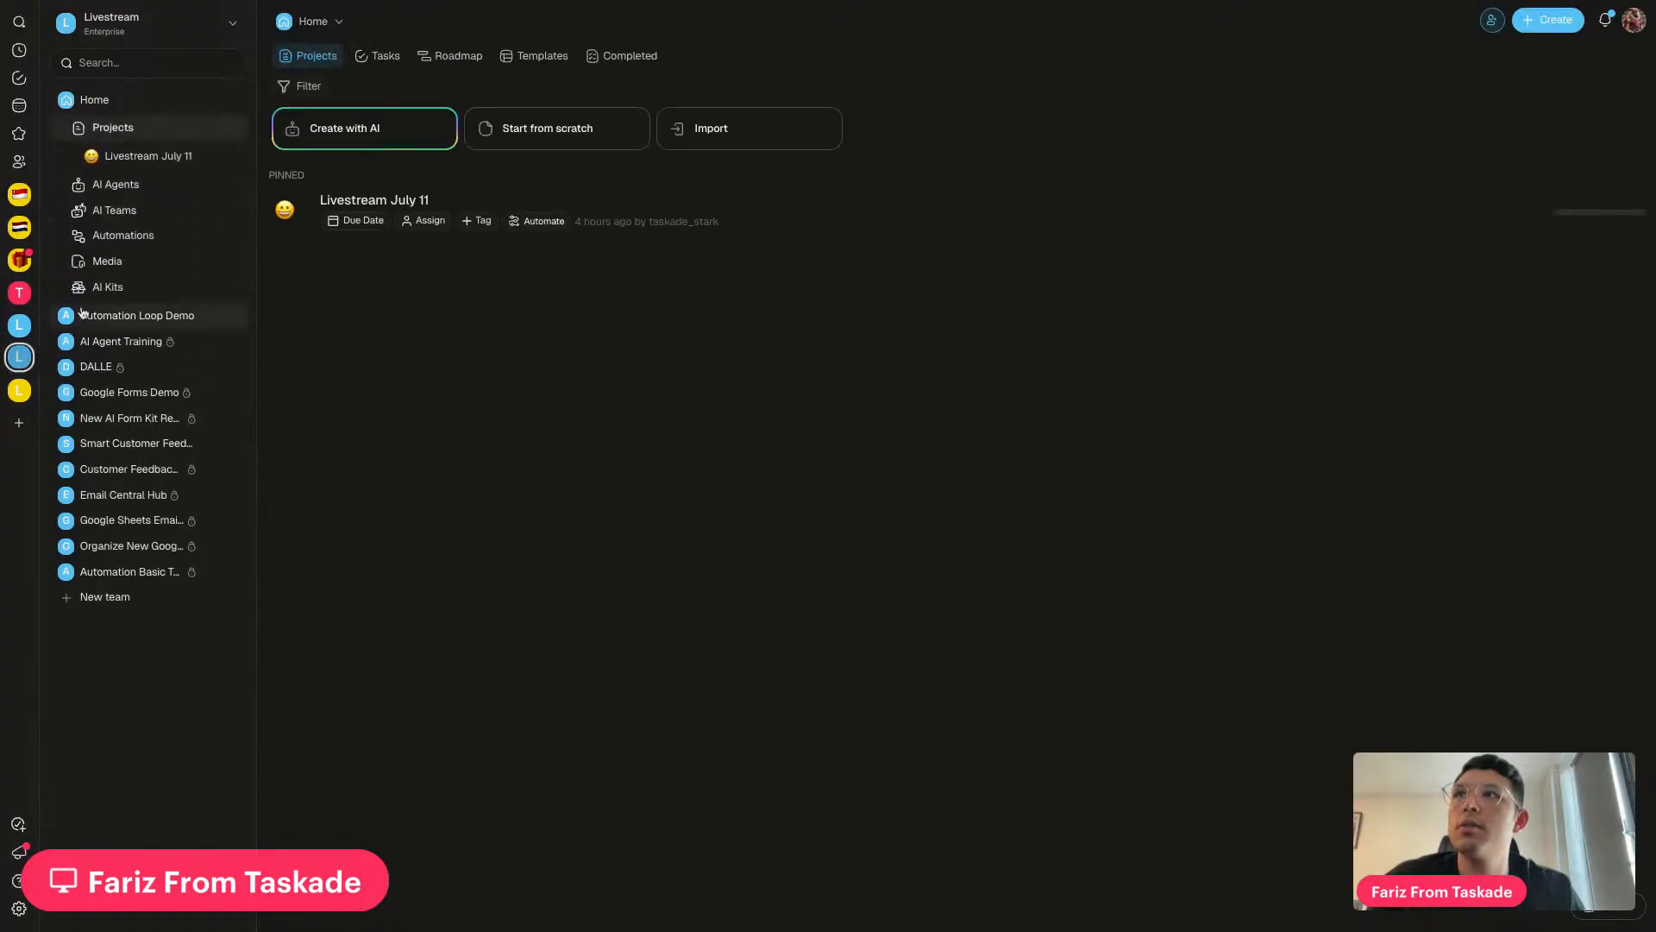
left_click(678, 226)
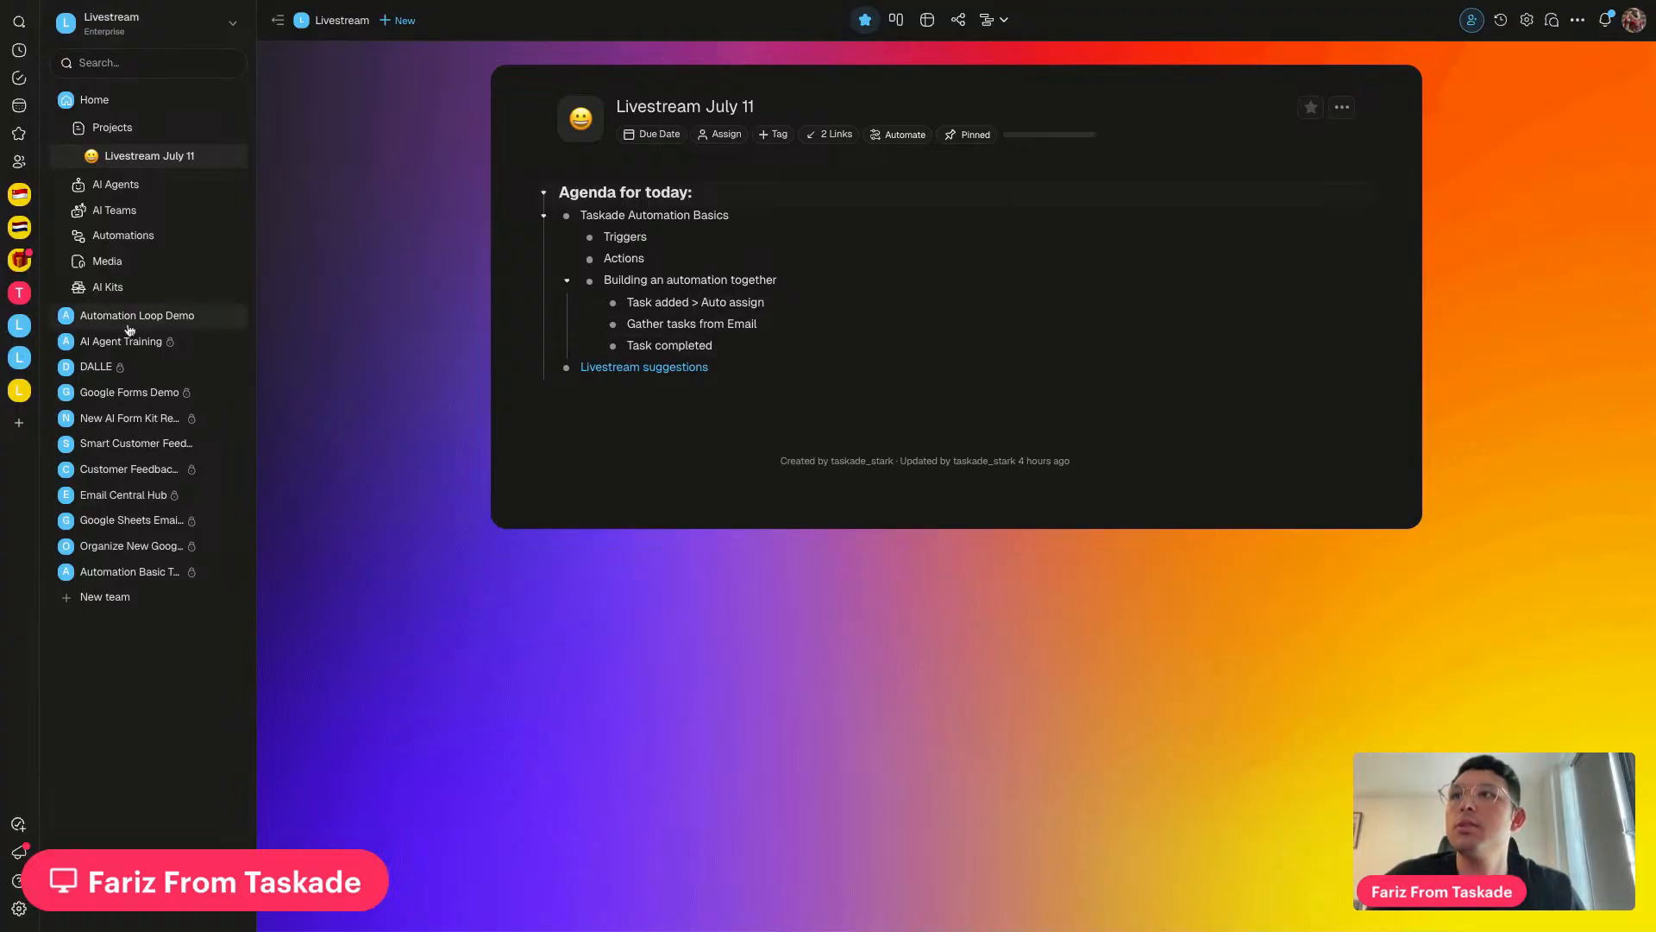
left_click(19, 390)
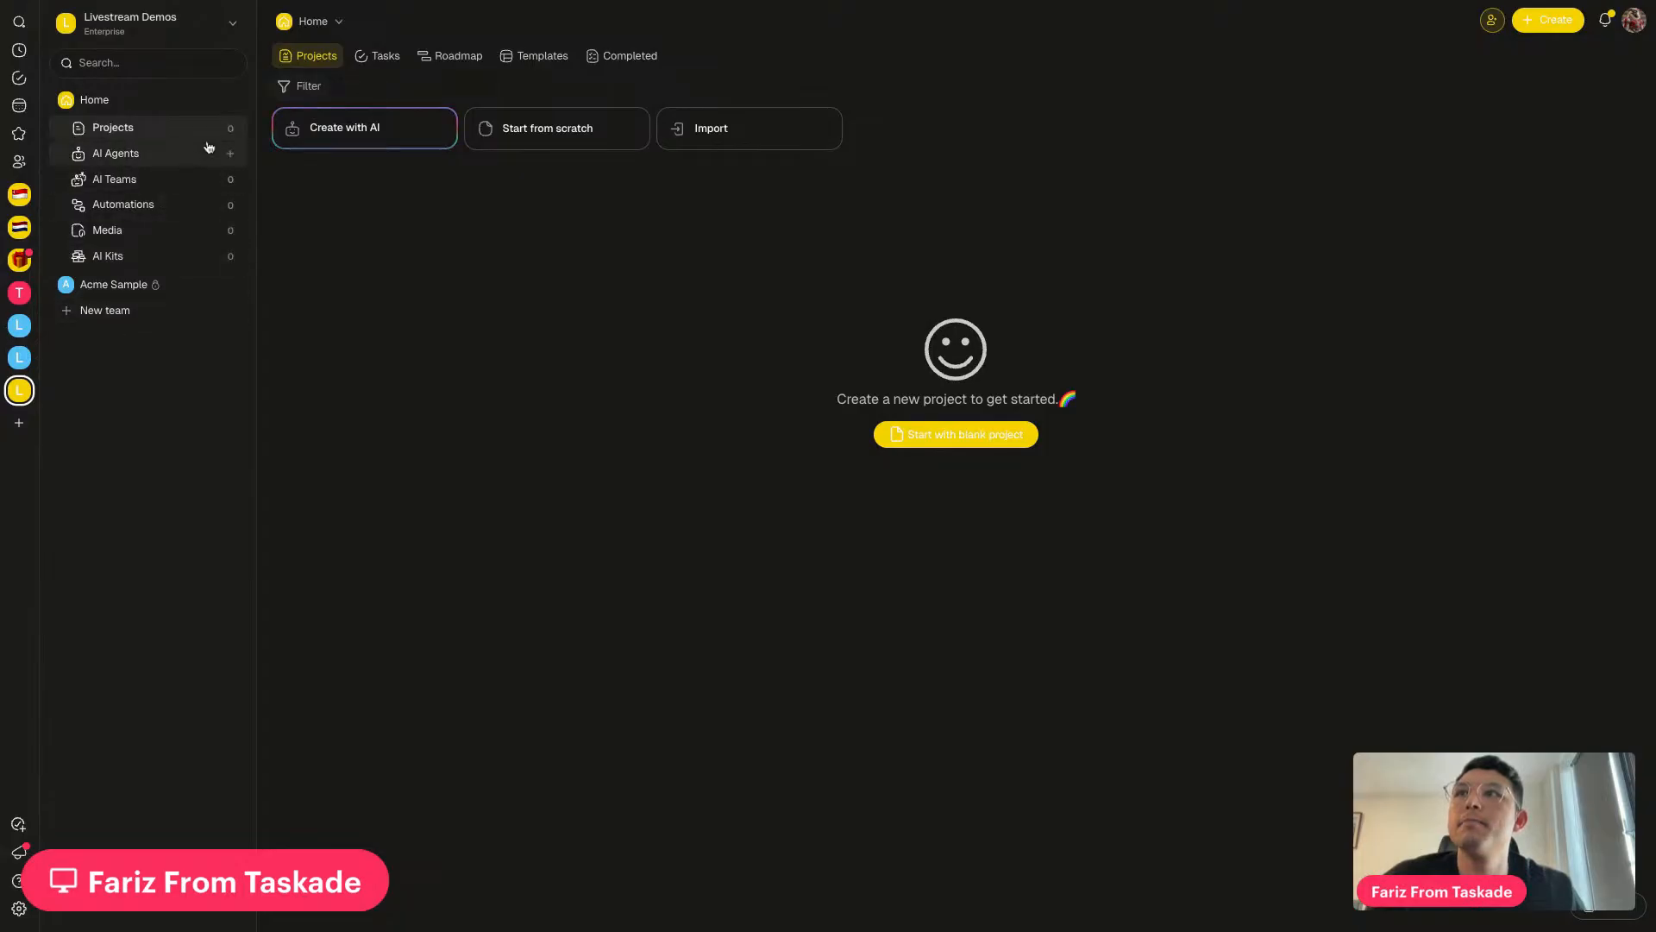
left_click(123, 284)
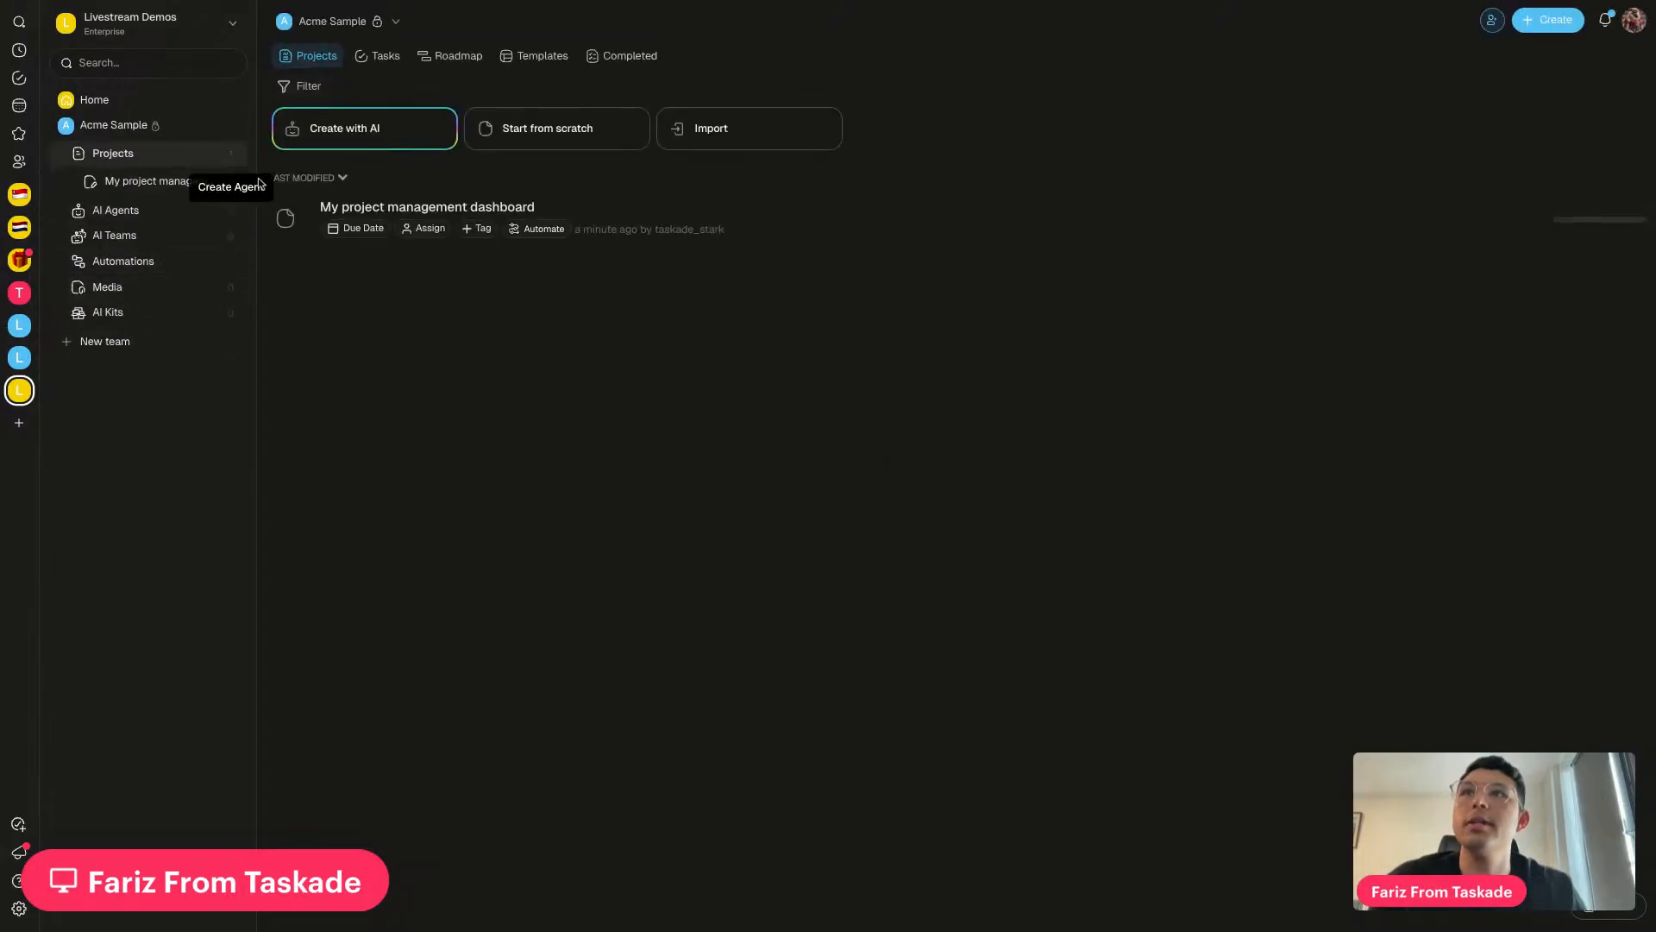
left_click(626, 227)
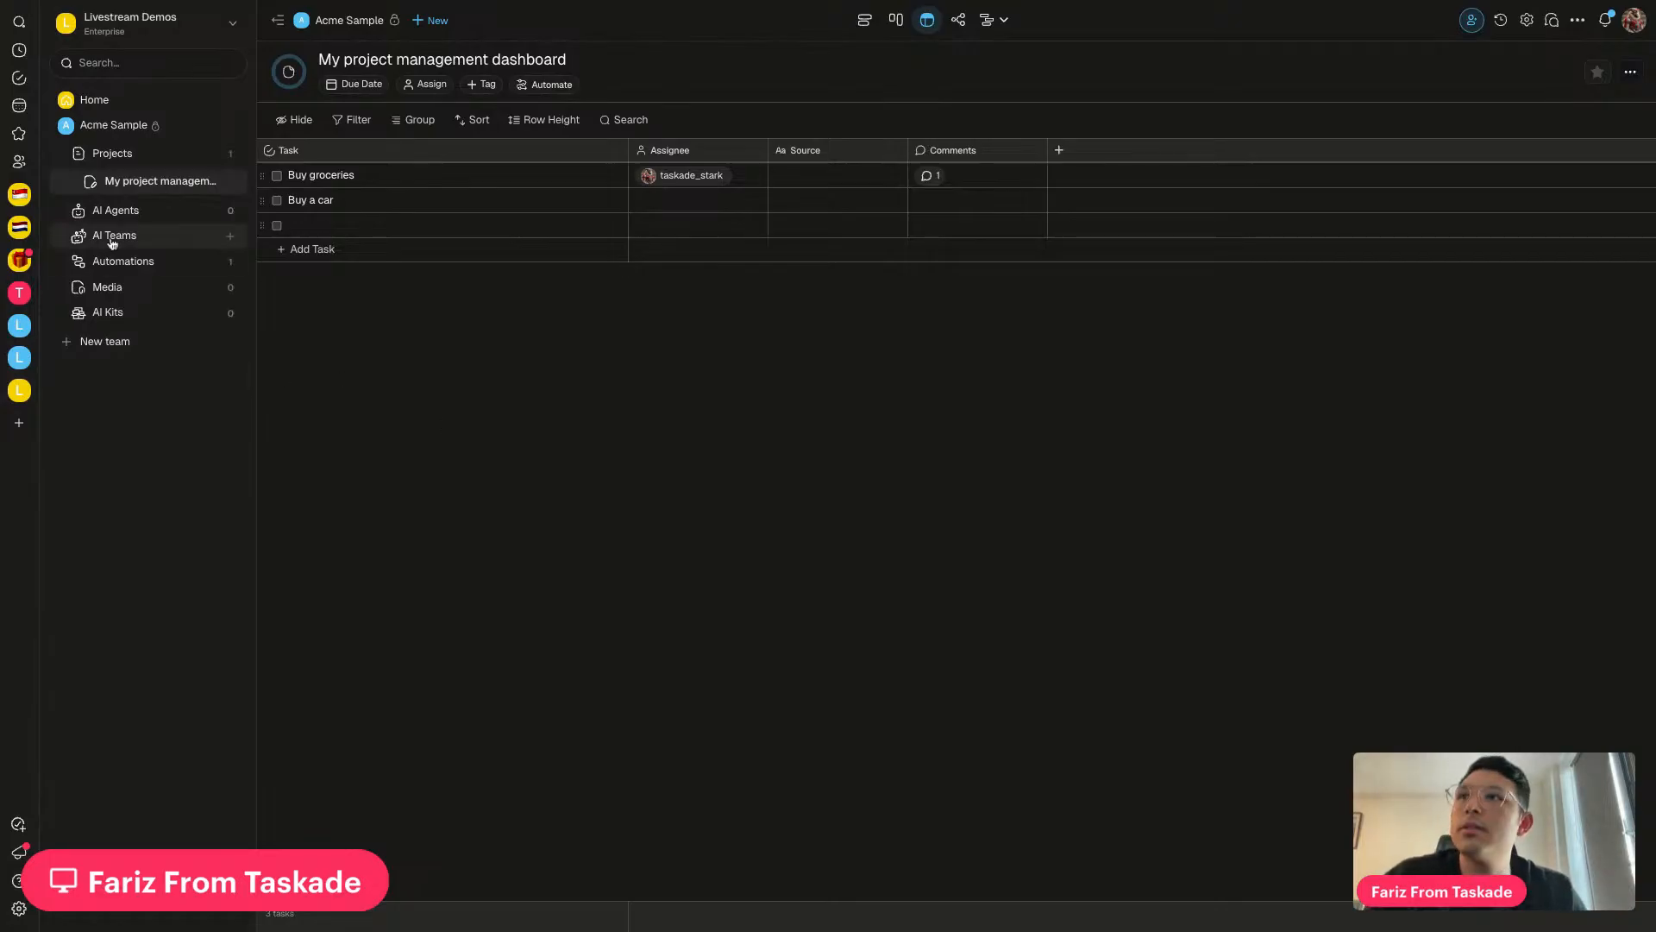
left_click(191, 263)
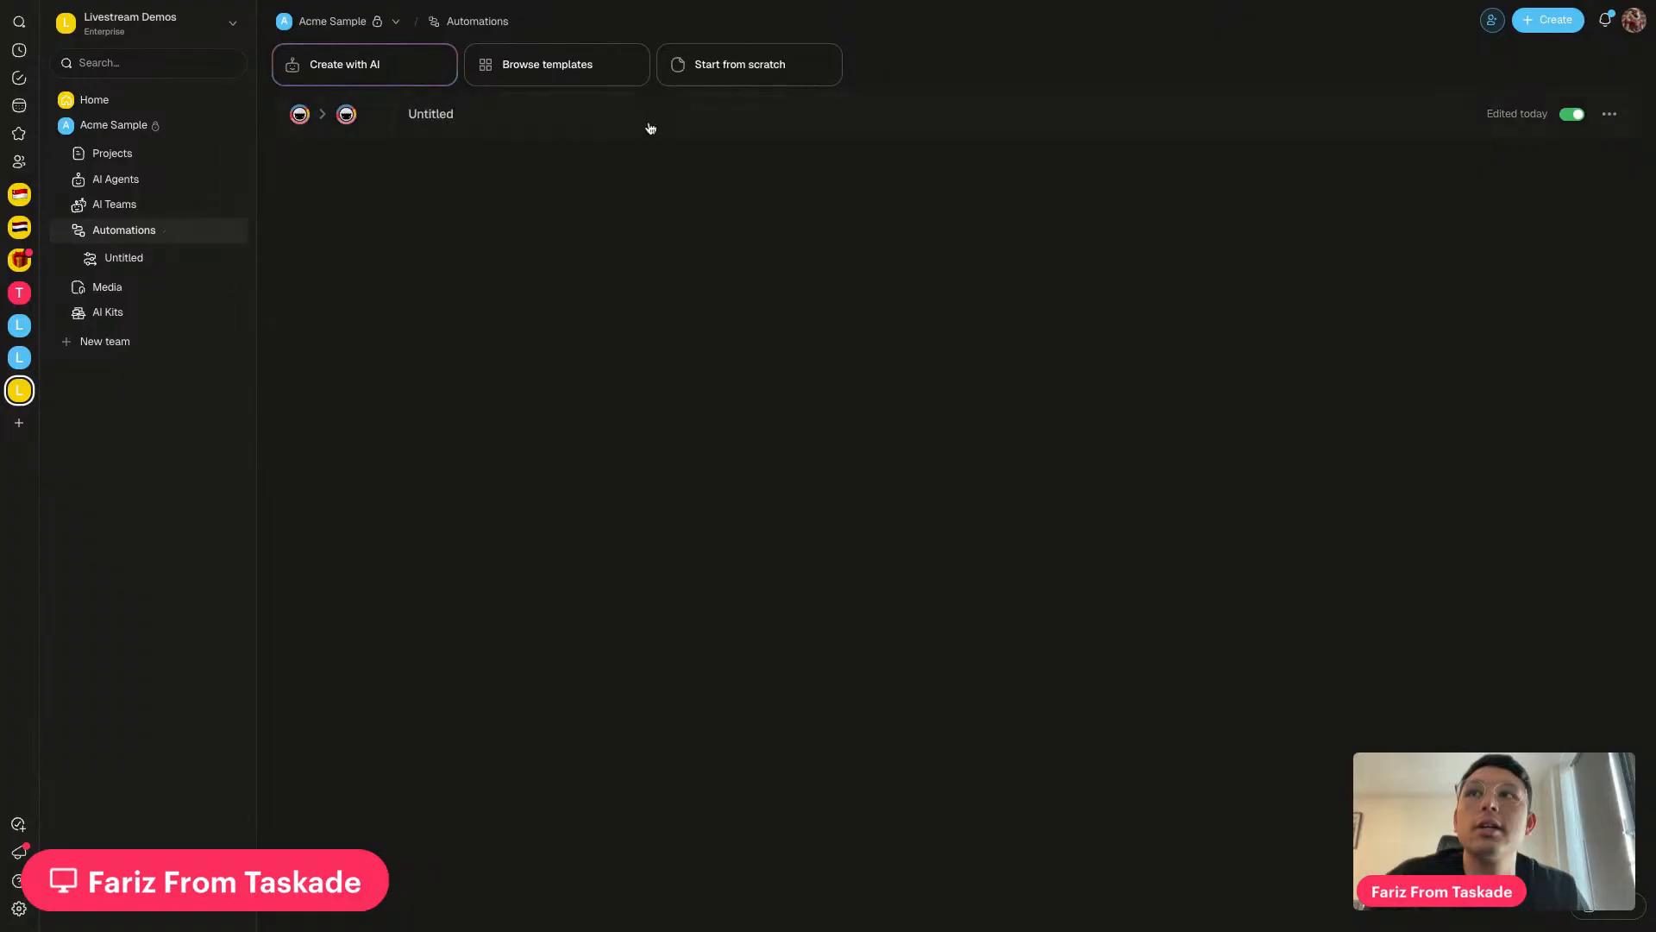
Create a new blank automation from scratch and bring up its trigger choices
left_click(703, 84)
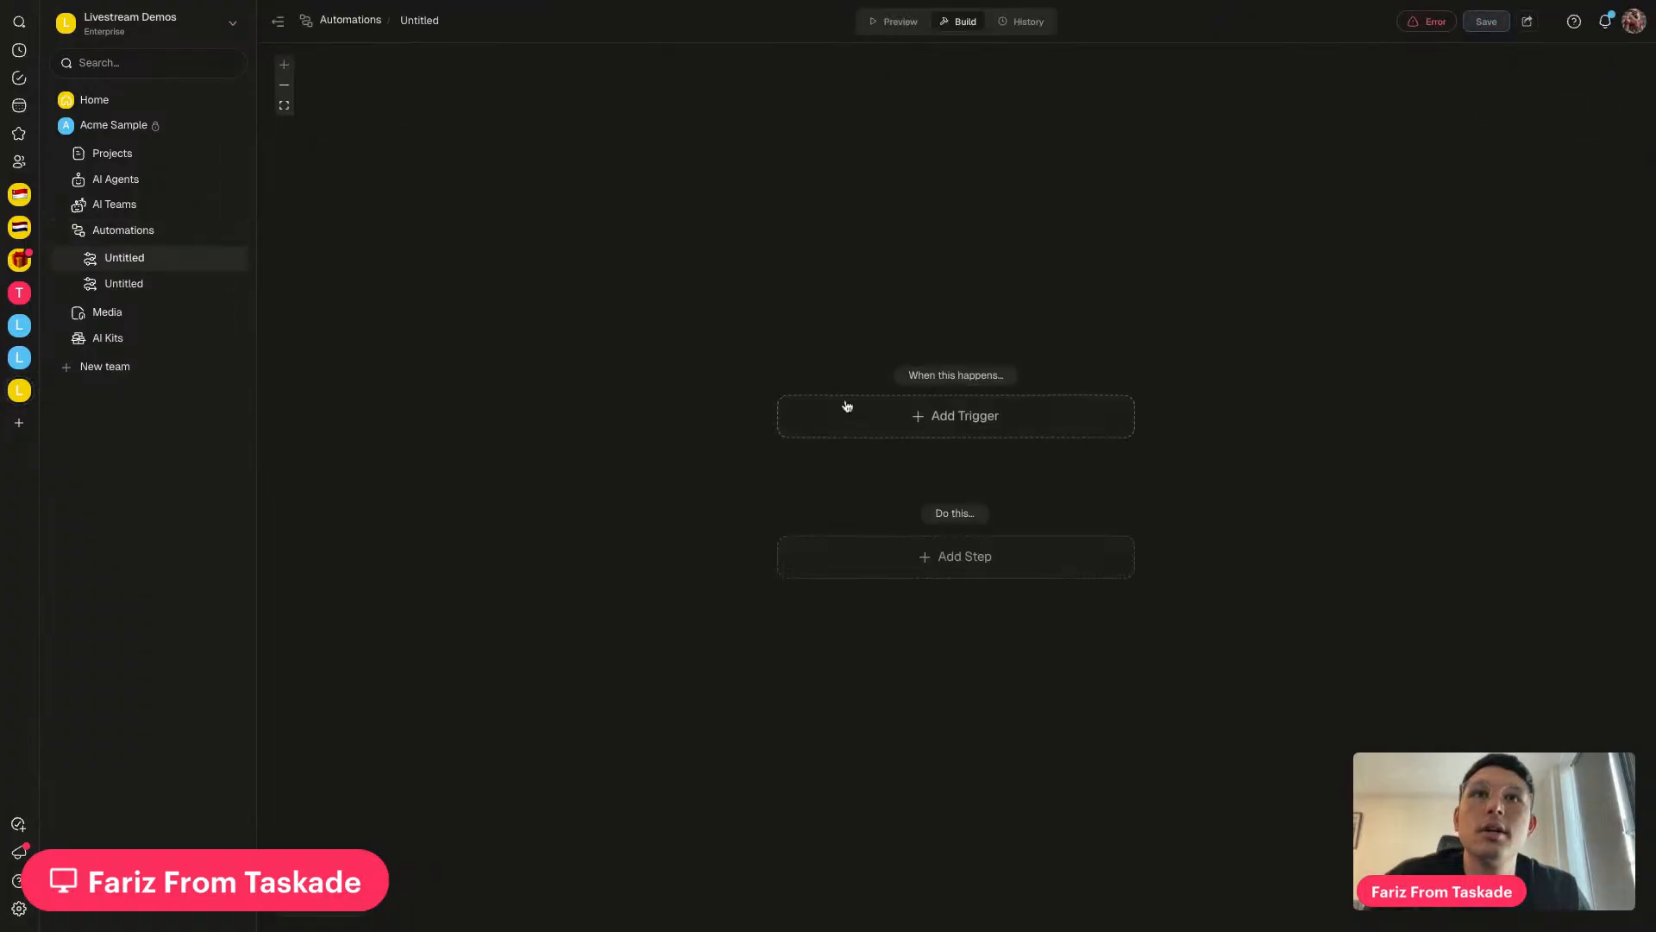
left_click(906, 416)
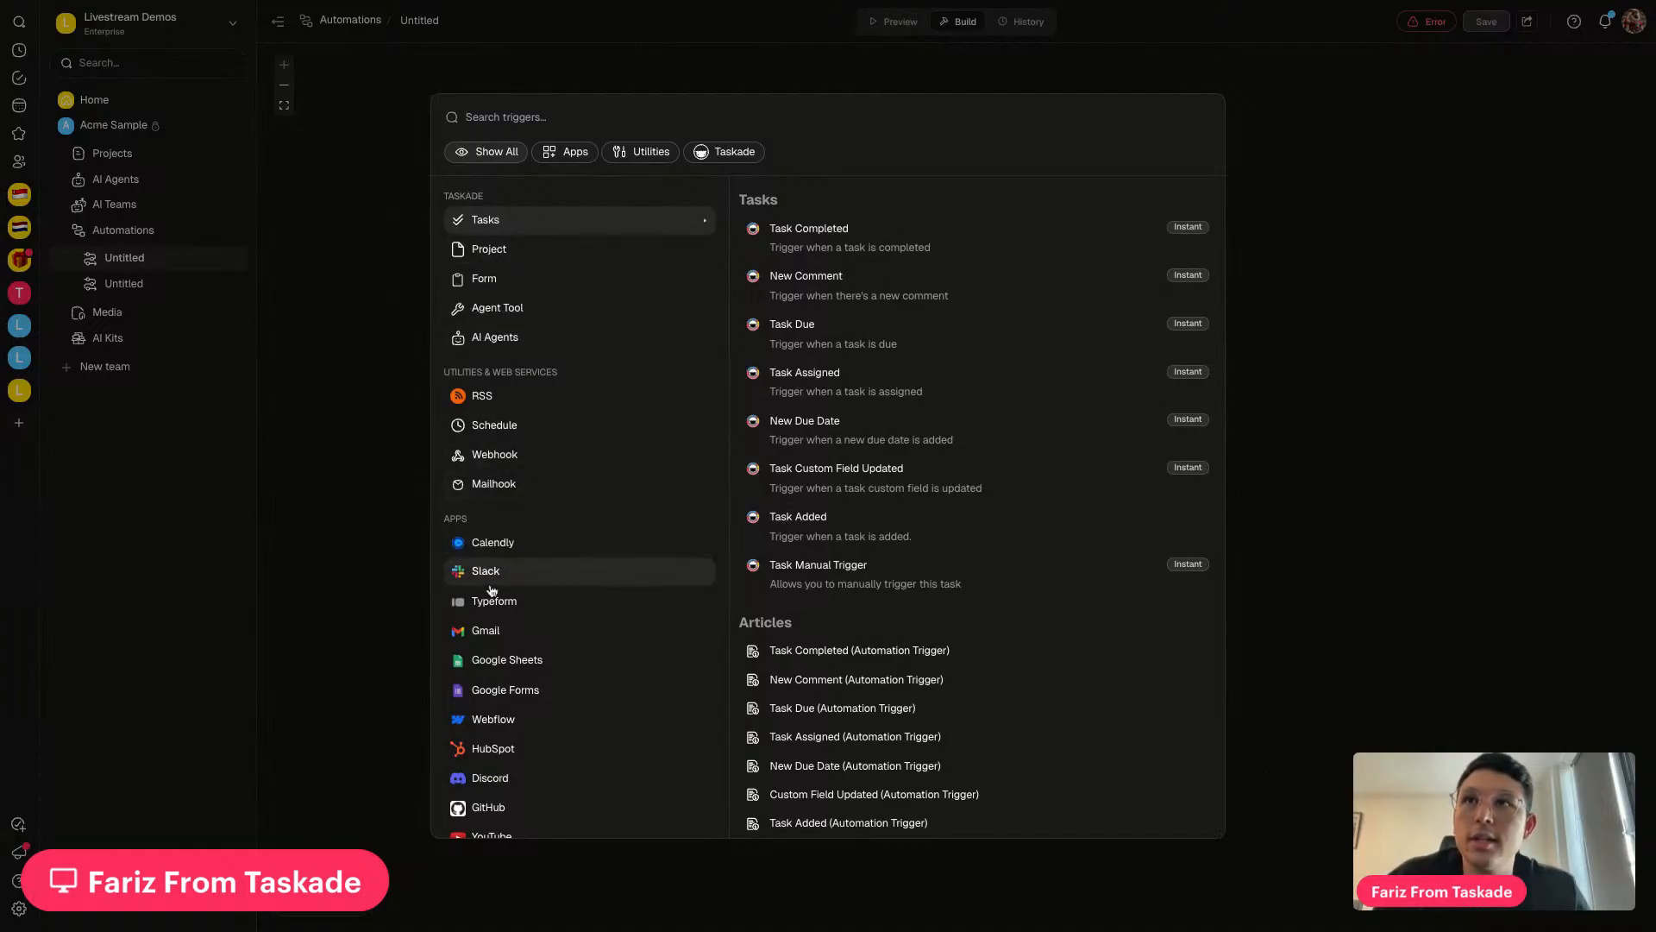
scroll(552, 369, "down", 1)
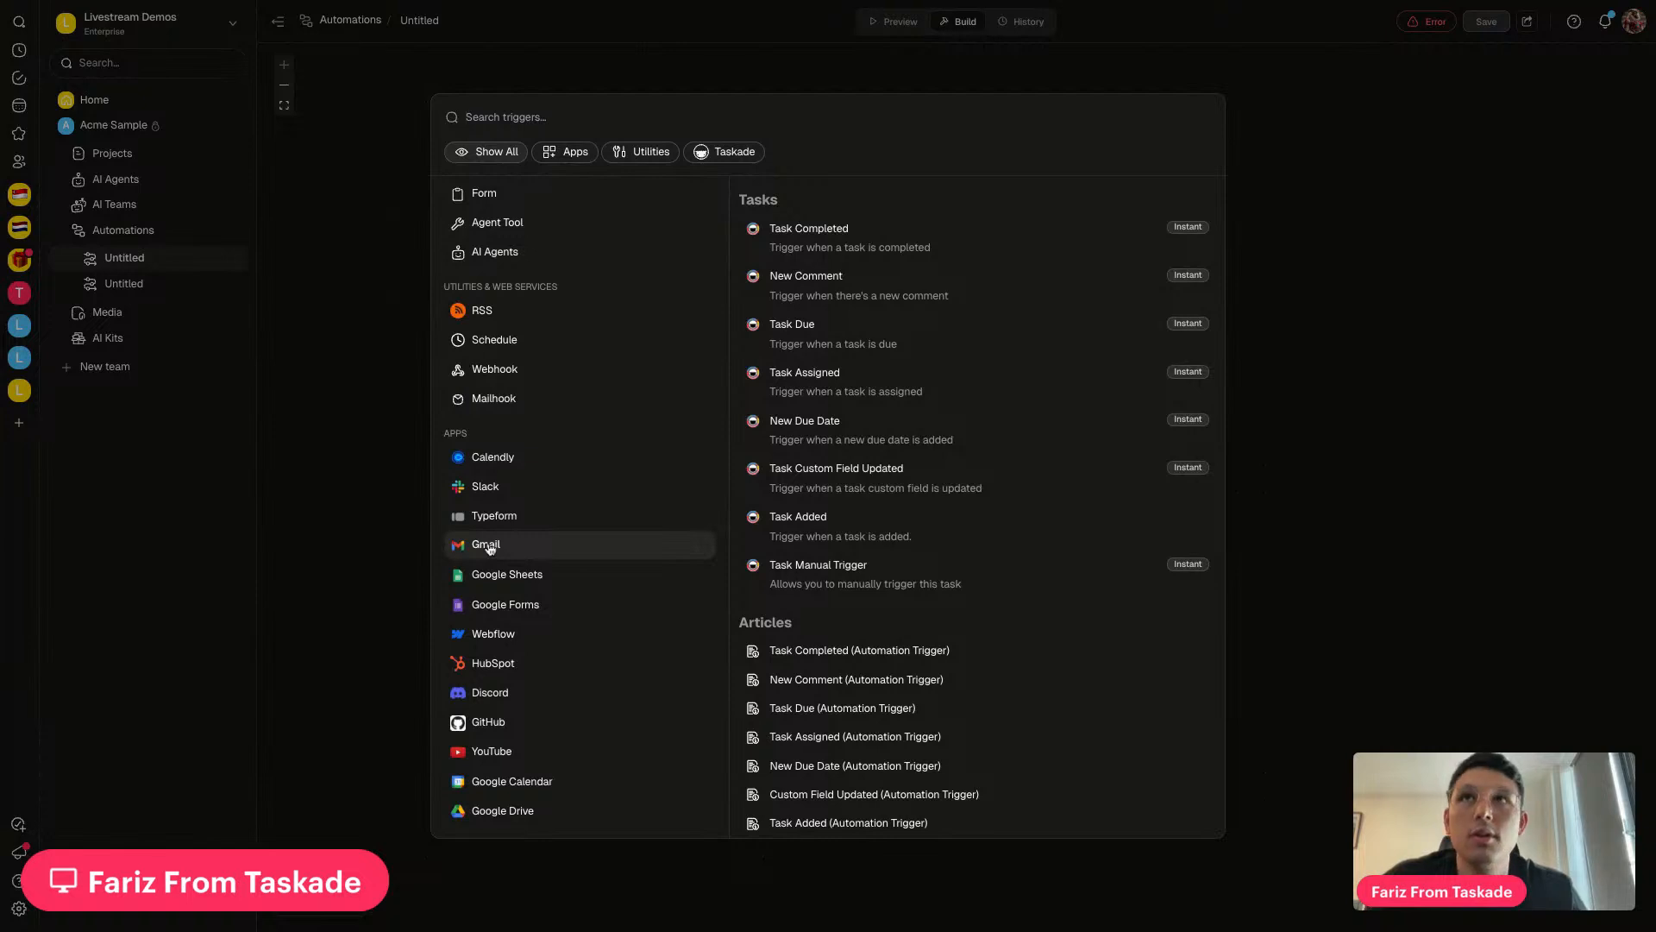
Search triggers for 'mai' and make Mailhook the new automation's trigger
type("mail")
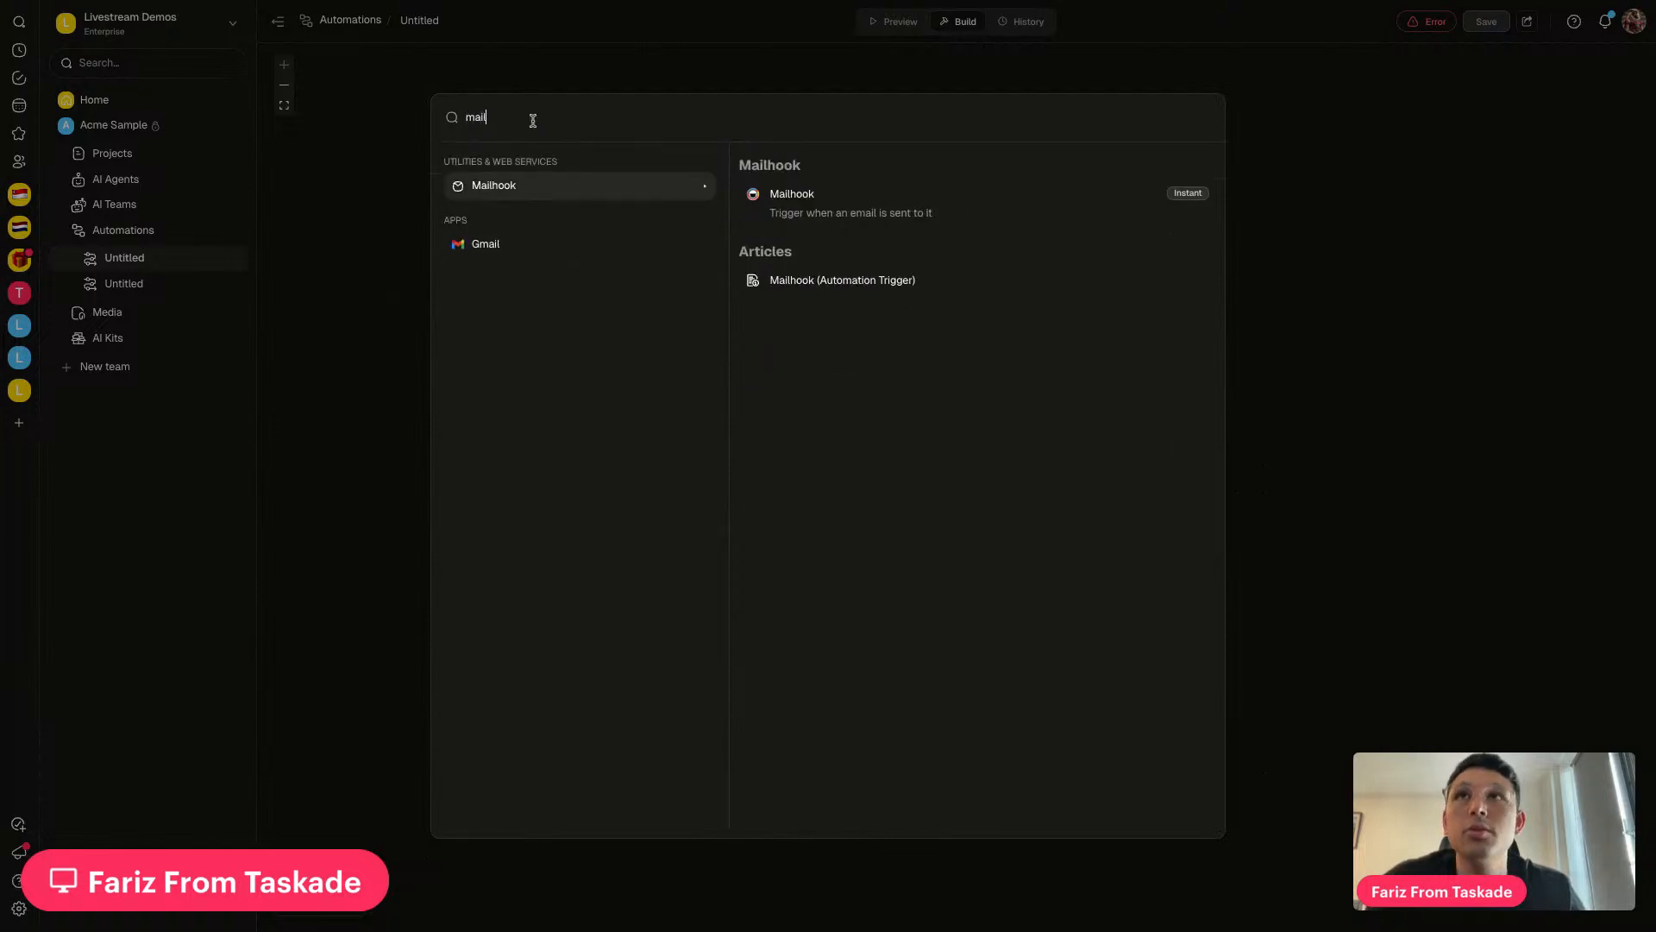
left_click(858, 205)
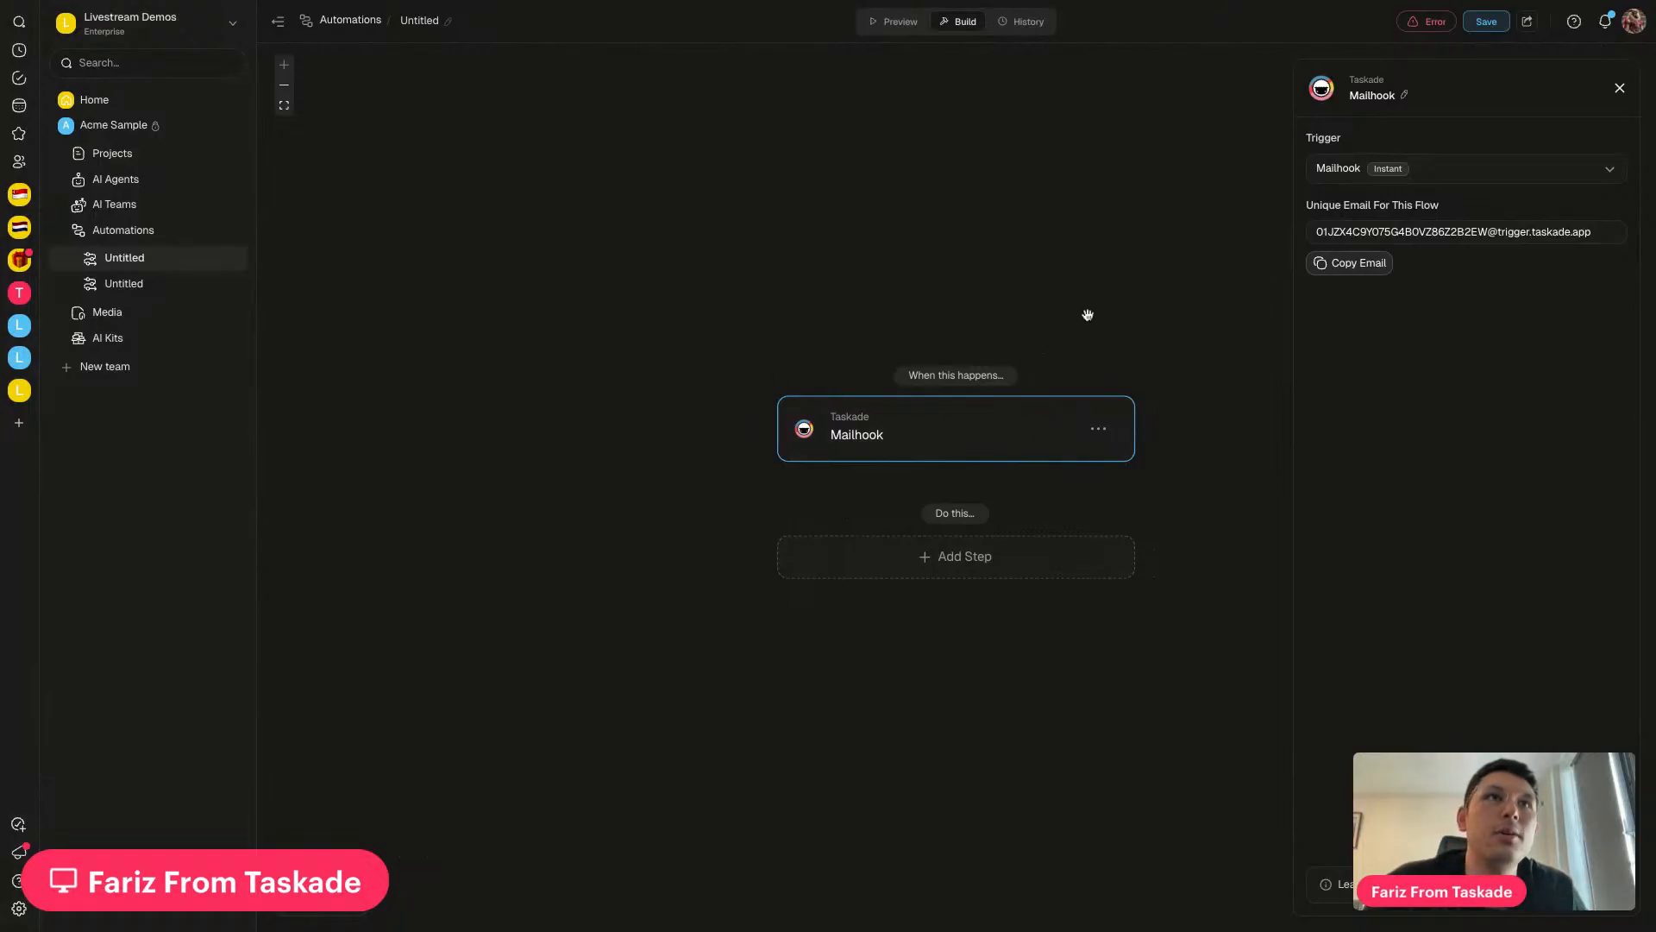
left_click_drag(1087, 314, 1051, 316)
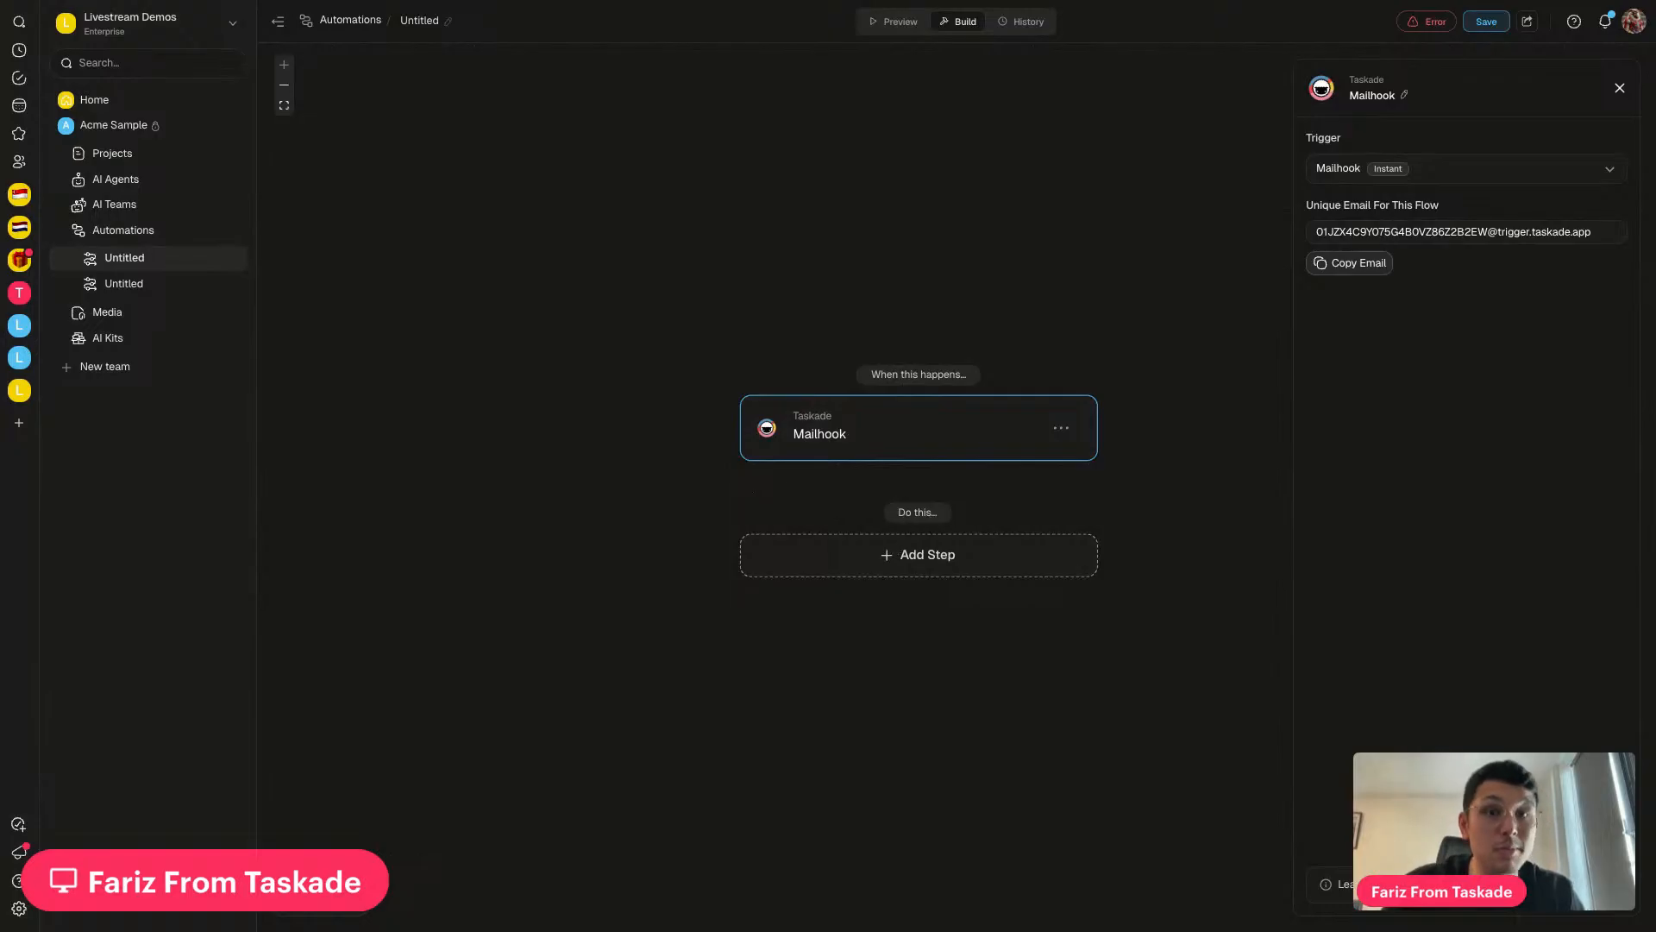
left_click(918, 554)
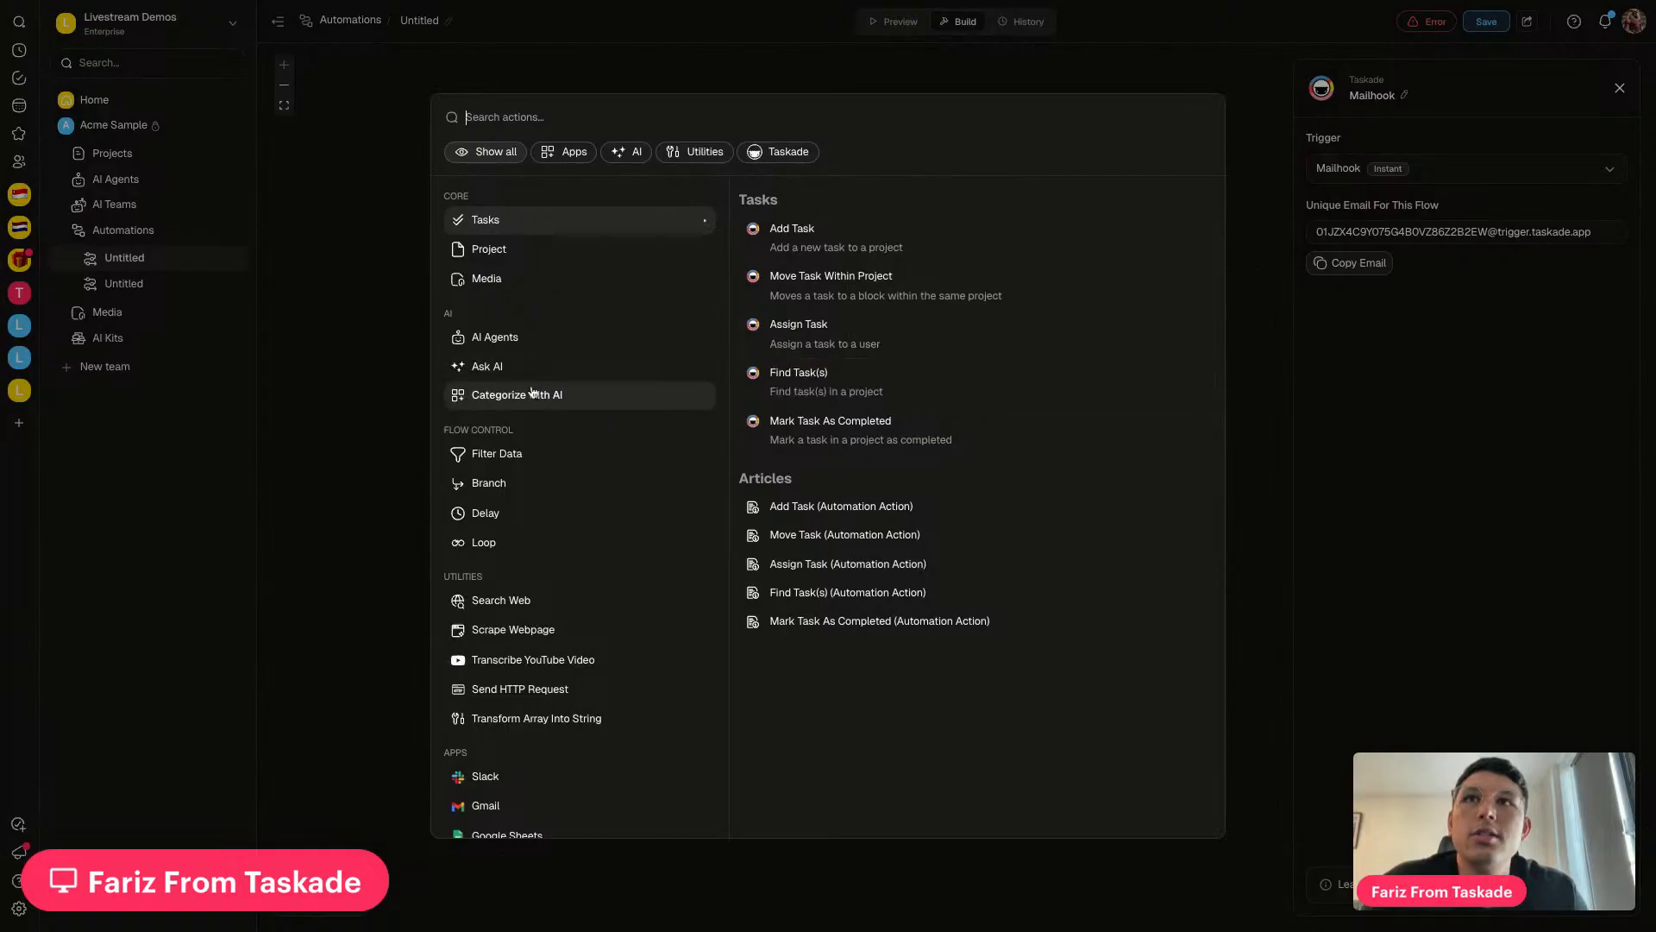
Search actions for 'summ' and add a Summarize with AI step after Mailhook
left_click(388, 440)
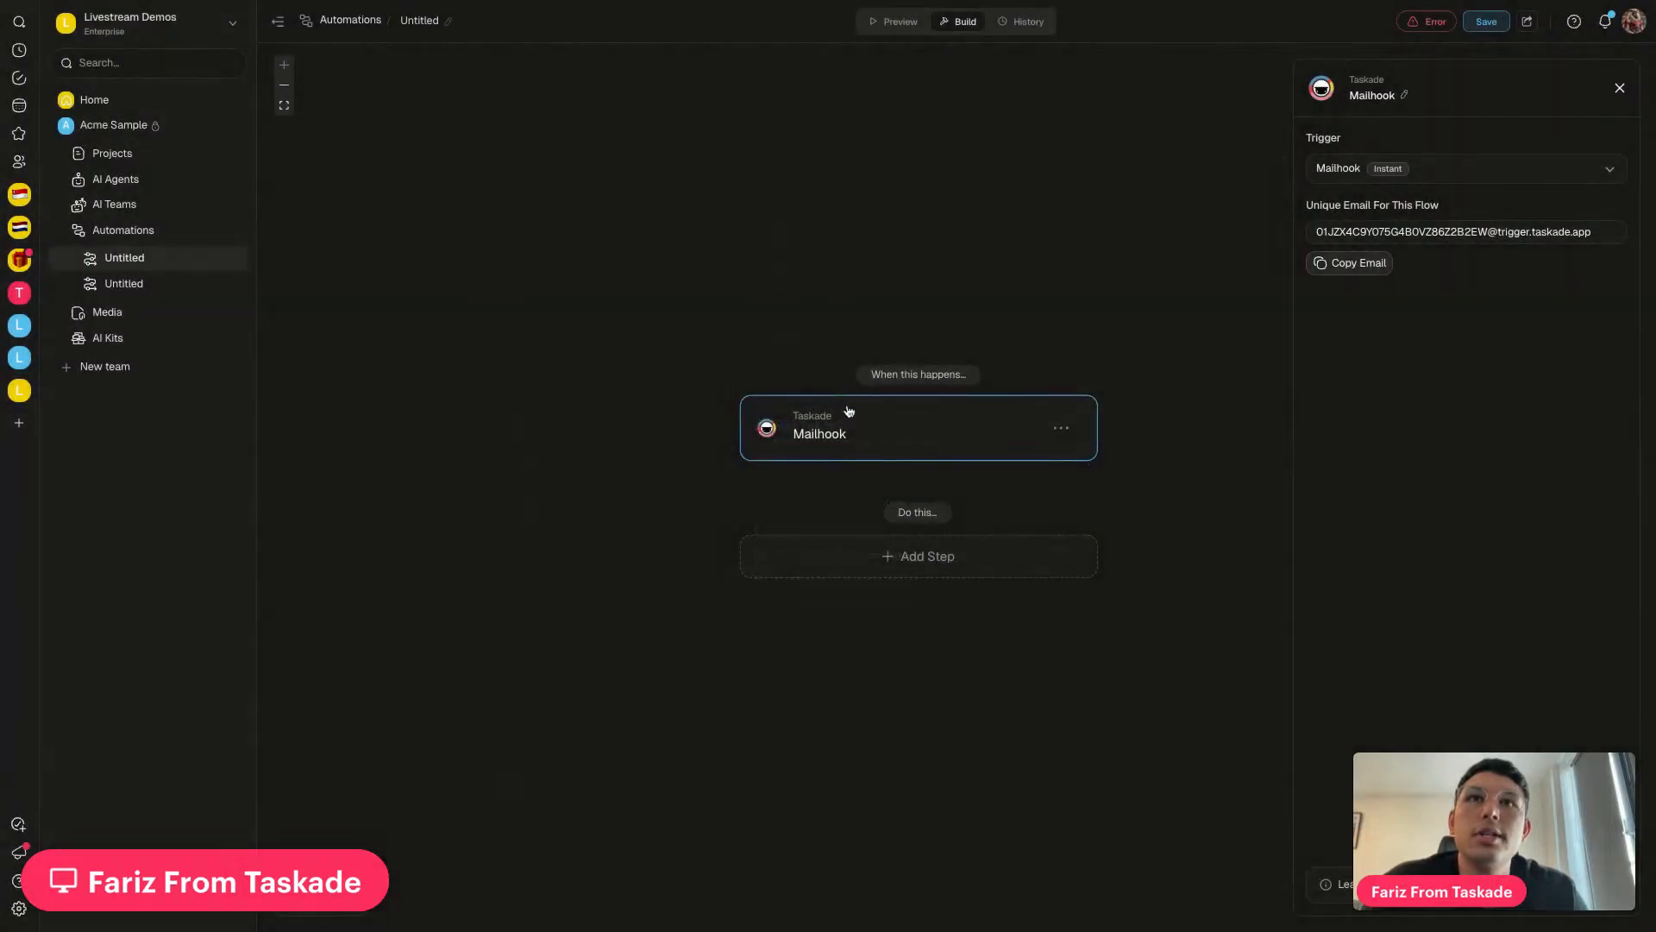
left_click(895, 575)
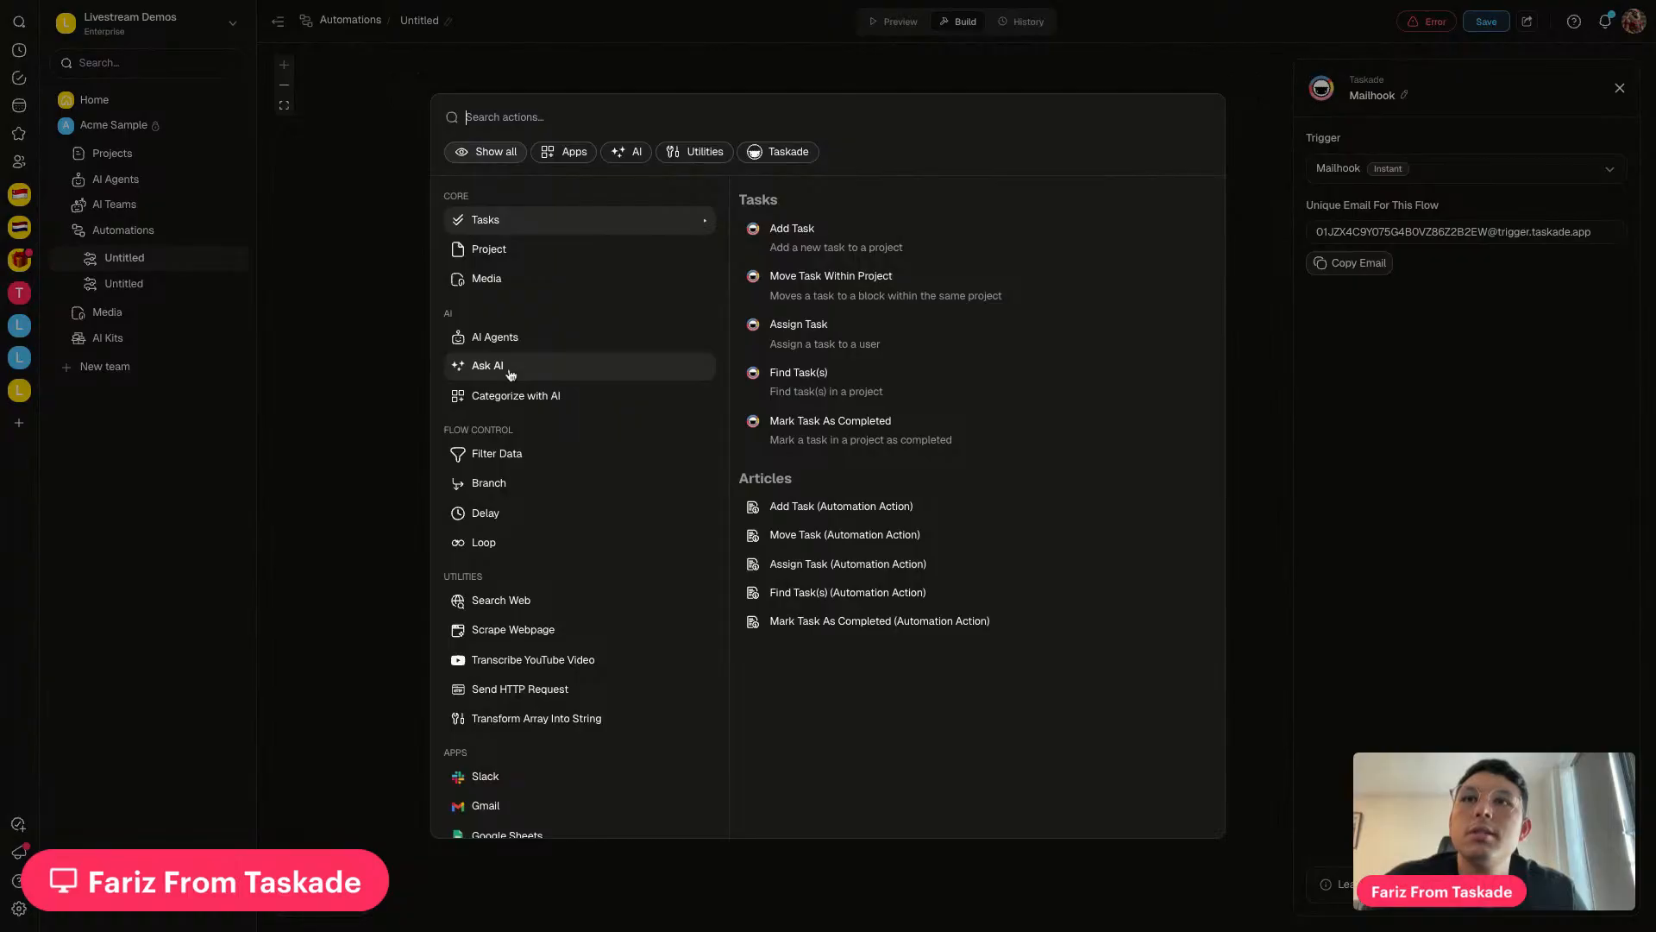
type("summ")
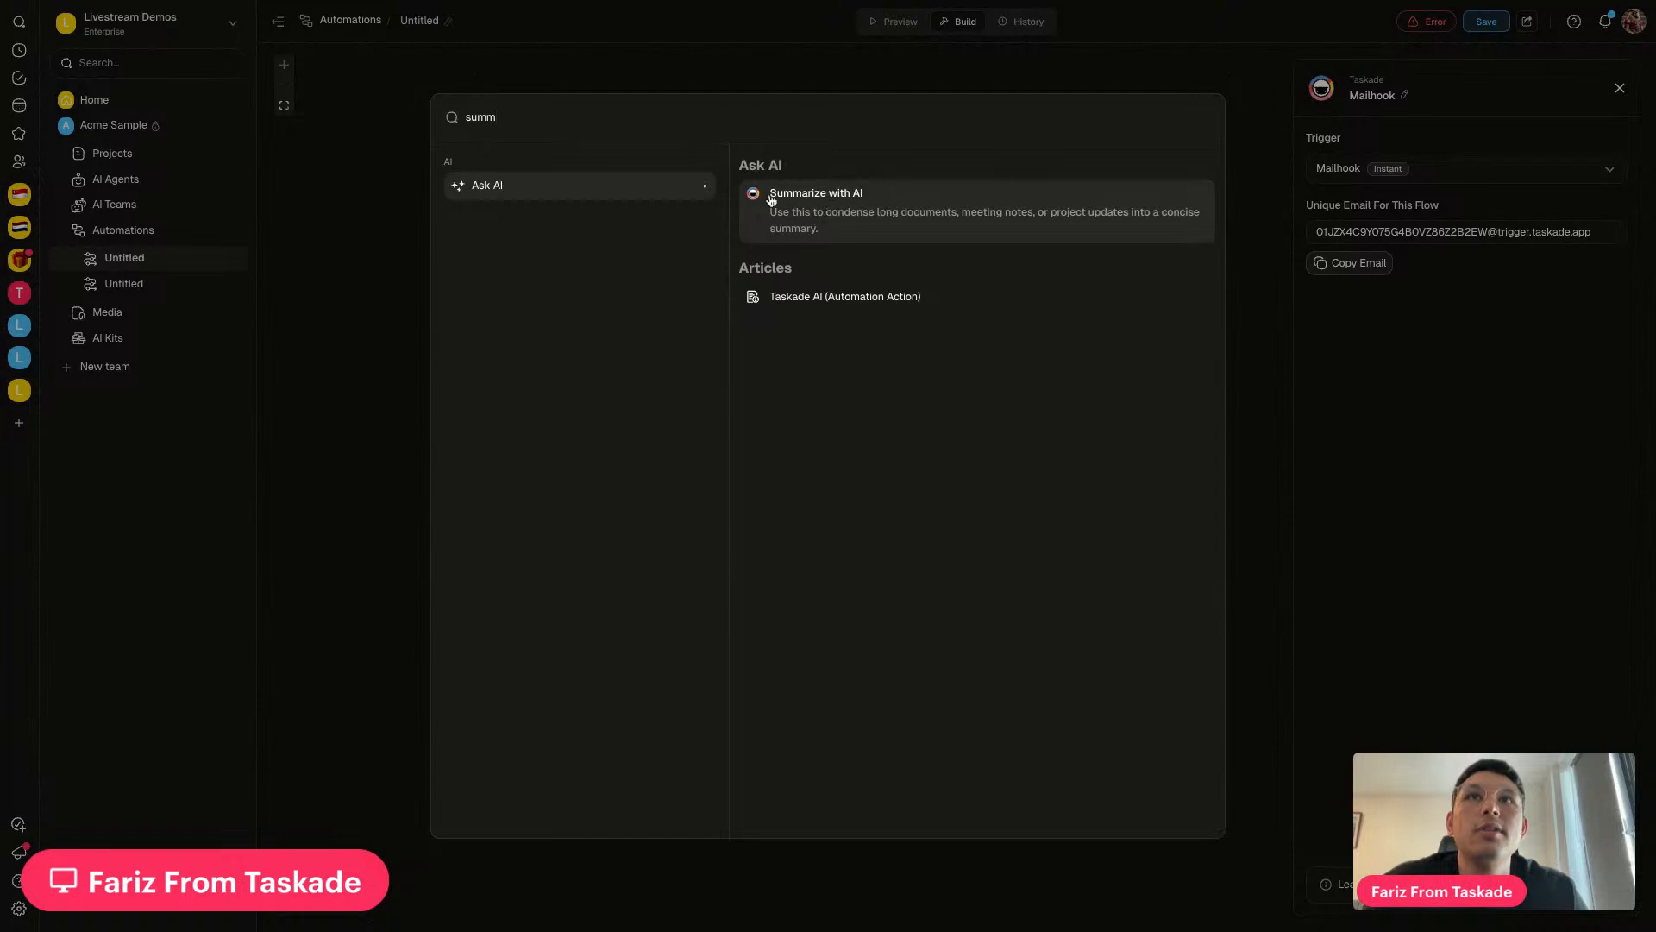
left_click(880, 217)
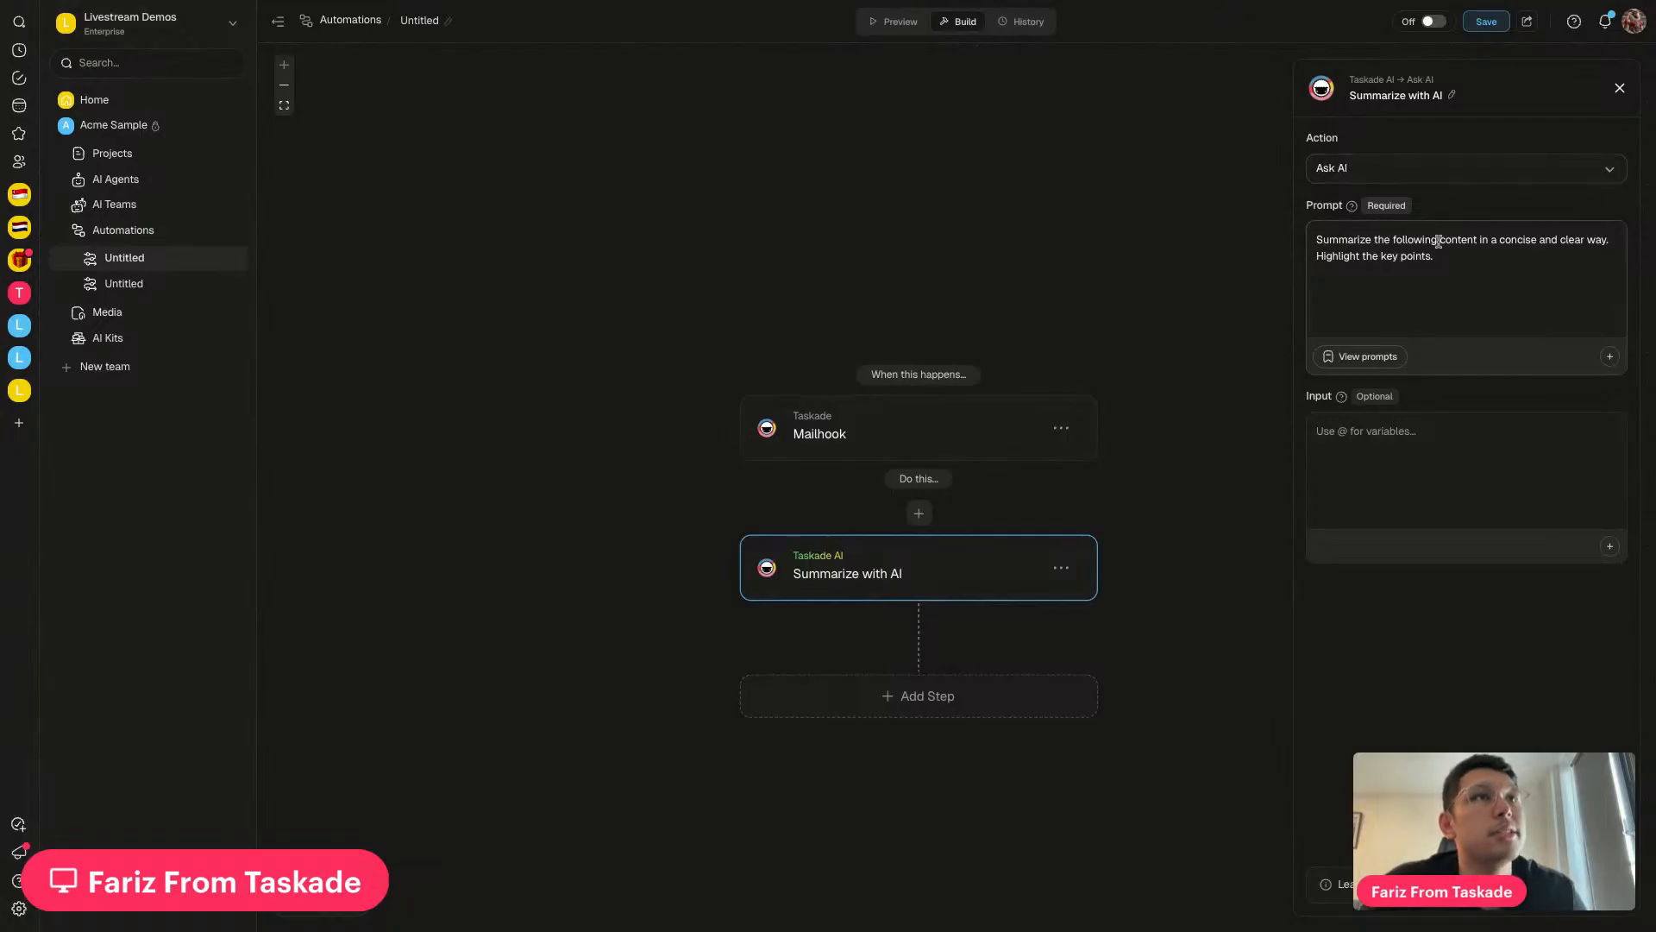
Append 'Tell me the steps I have to do.' to the summarizing prompt
left_click(1484, 260)
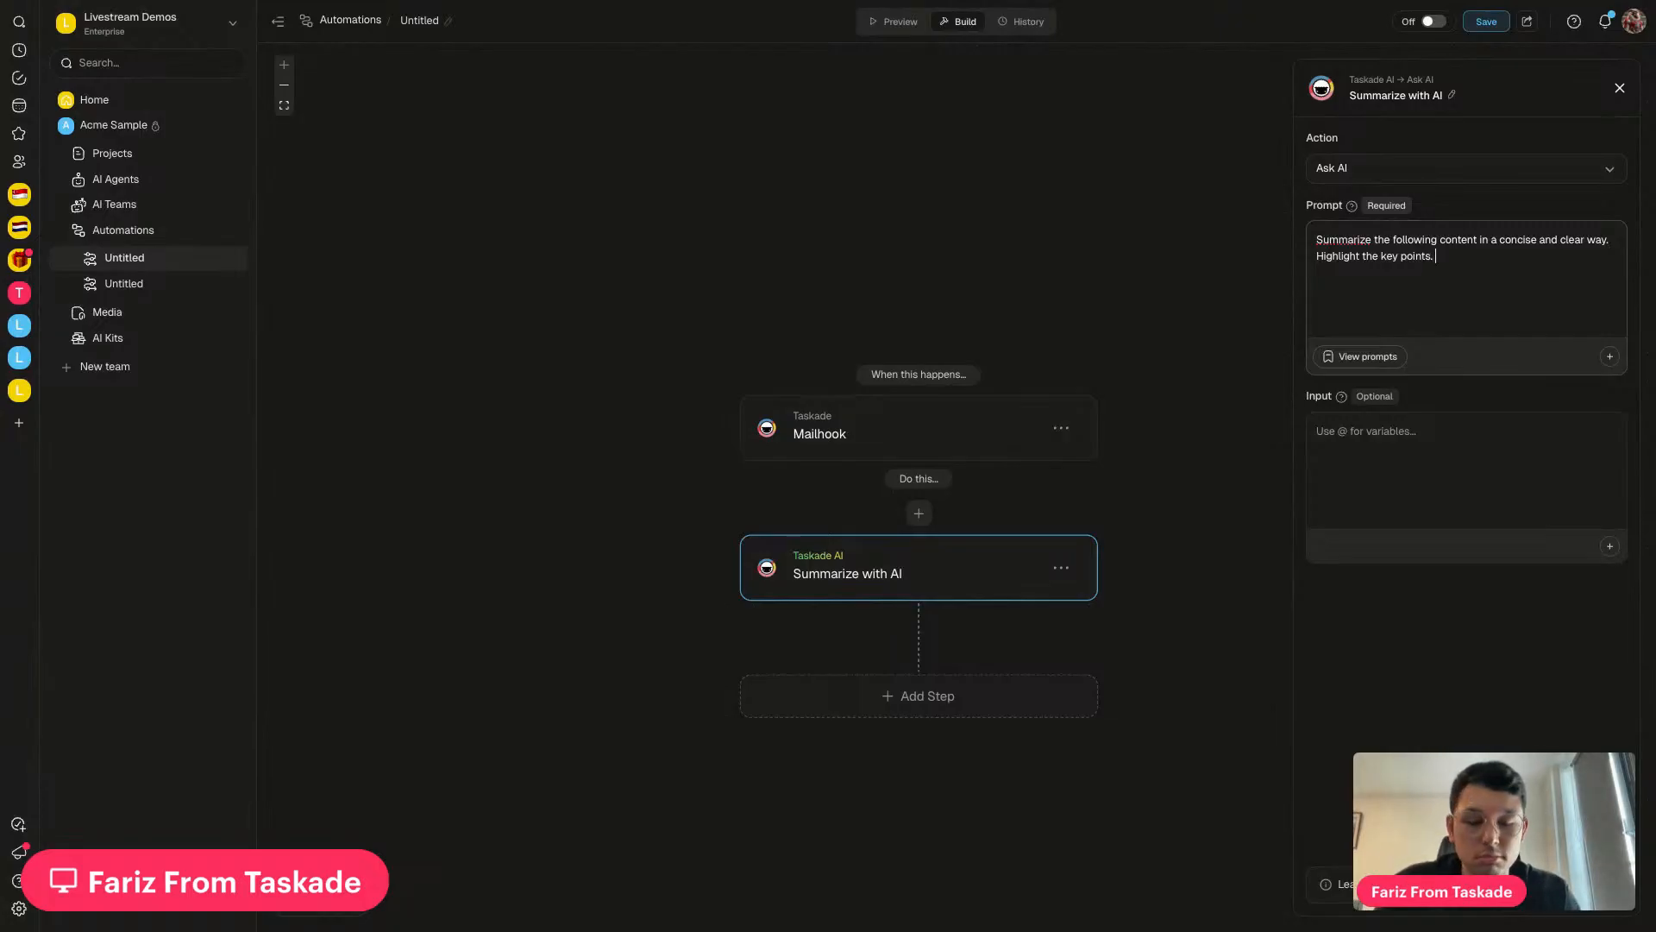
type("Tell me the steps i h")
key("BackSpace")
key("BackSpace")
key("BackSpace")
type("I have to do.")
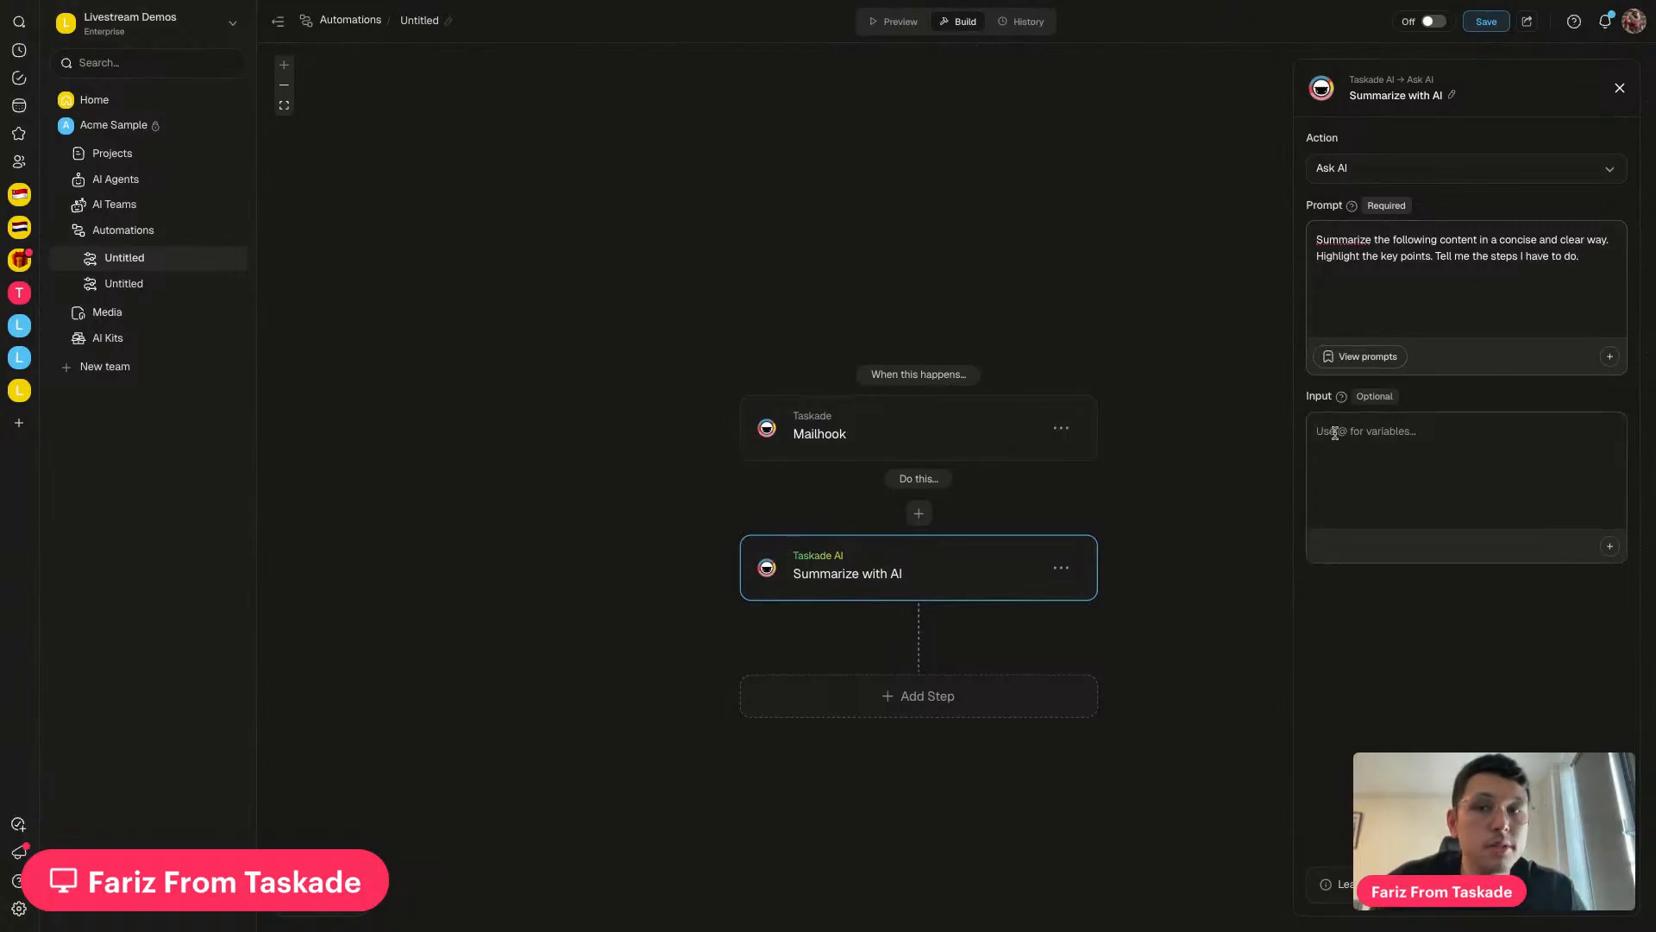
key("BackSpace")
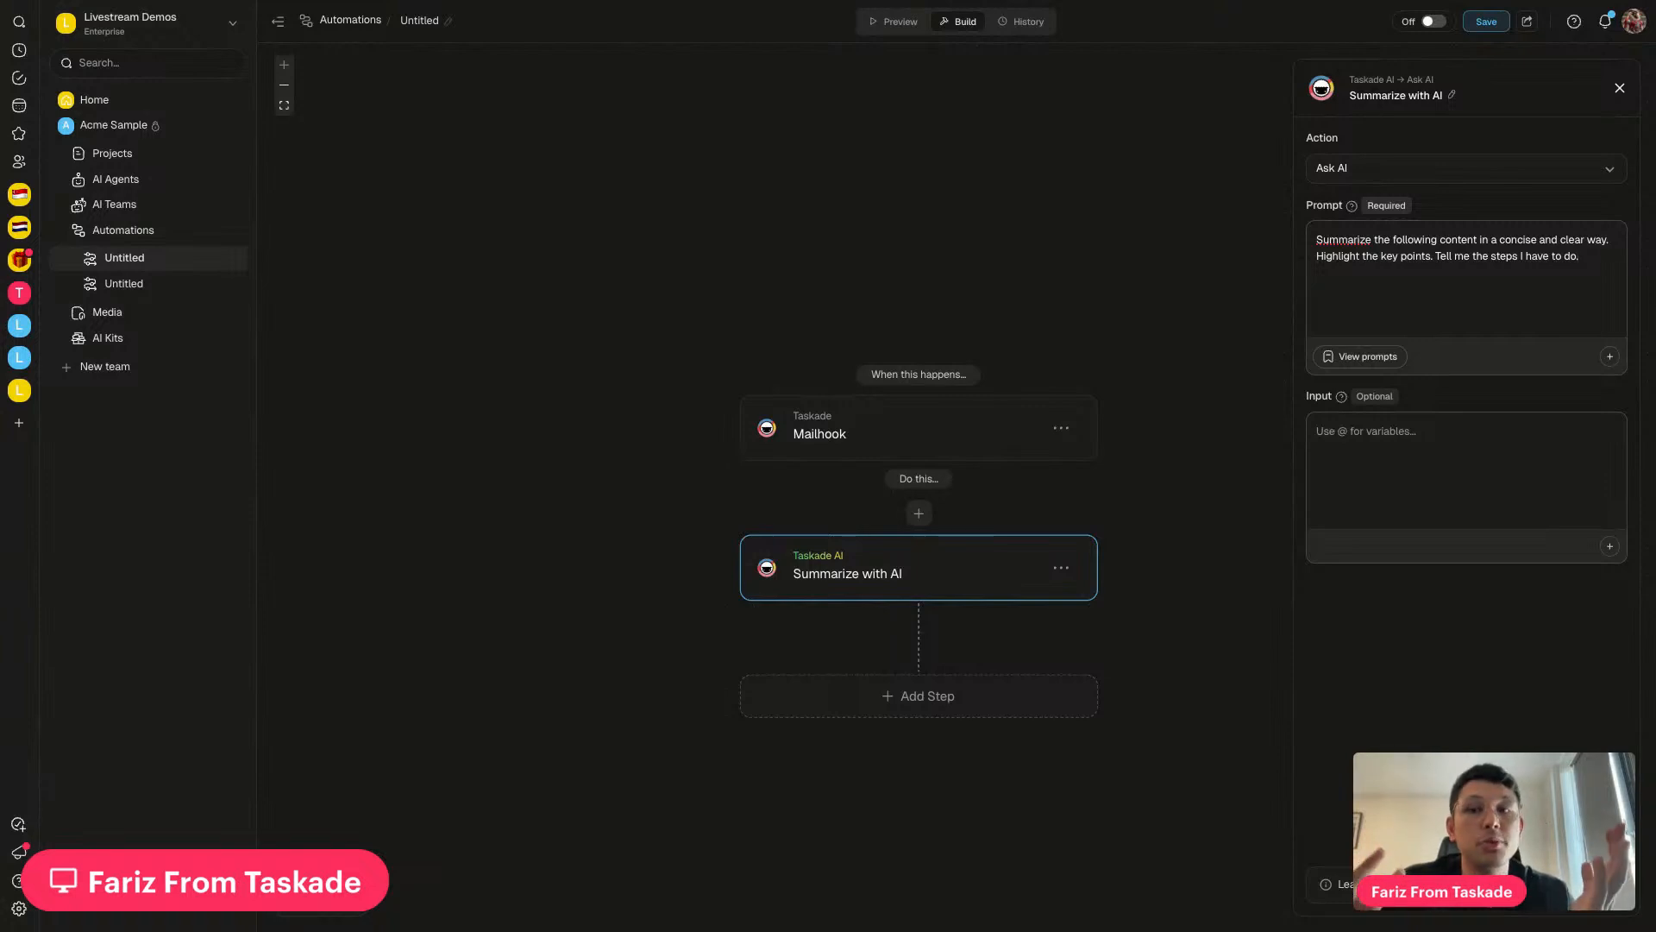
type(".")
left_click(1348, 466)
type("@")
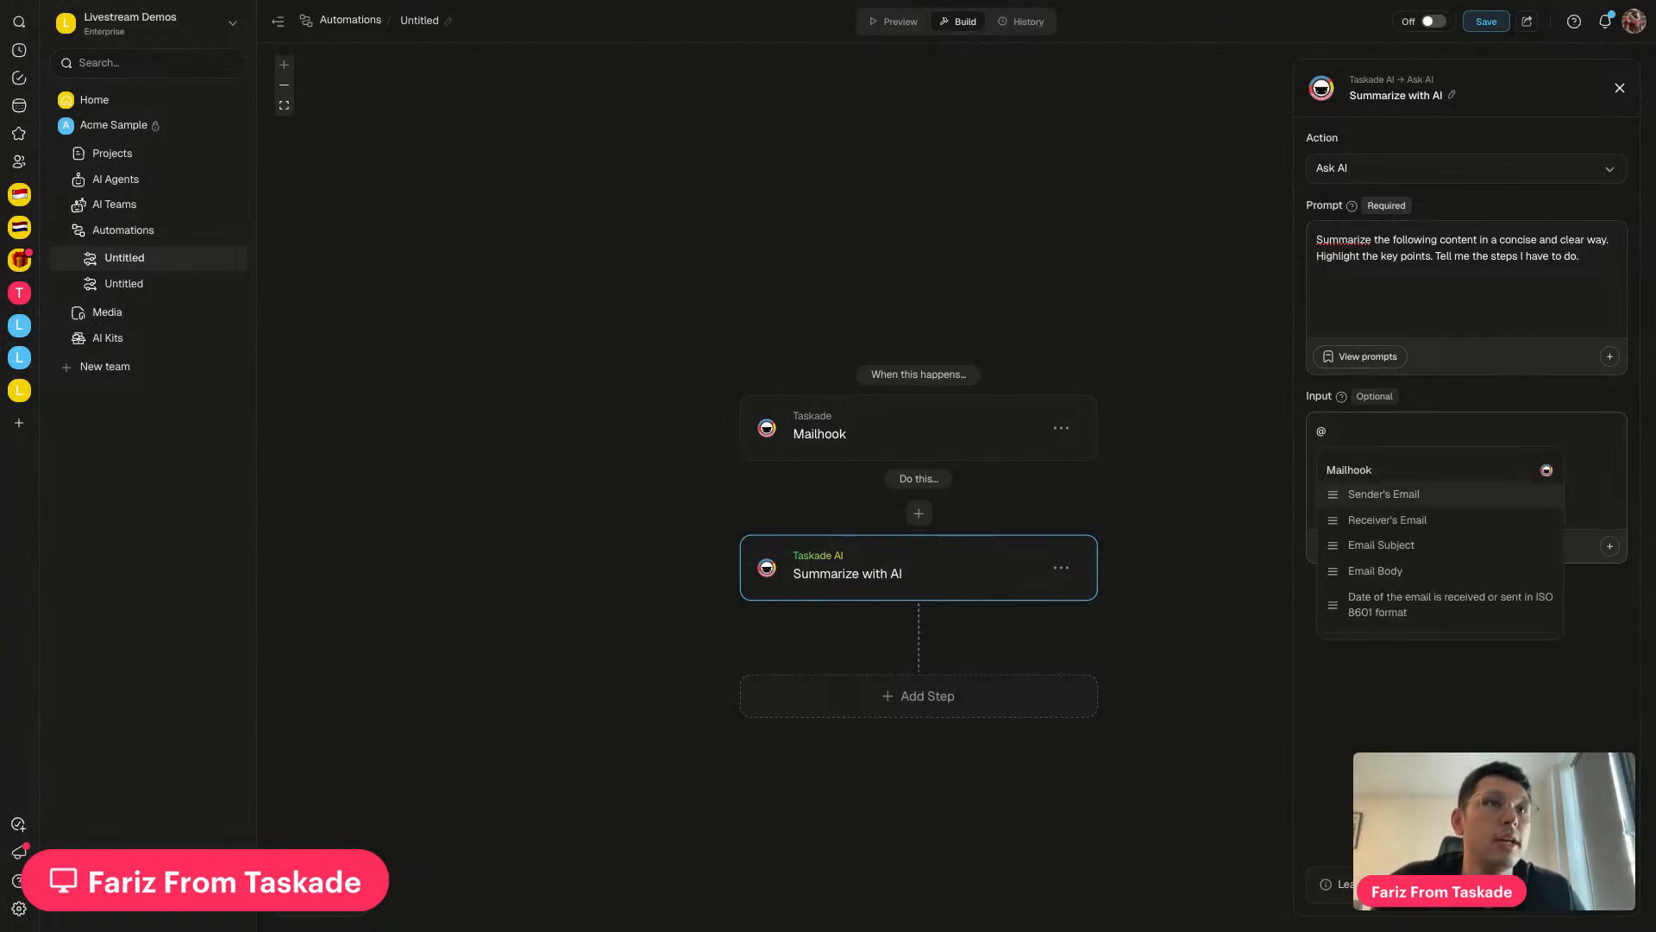
left_click(1376, 571)
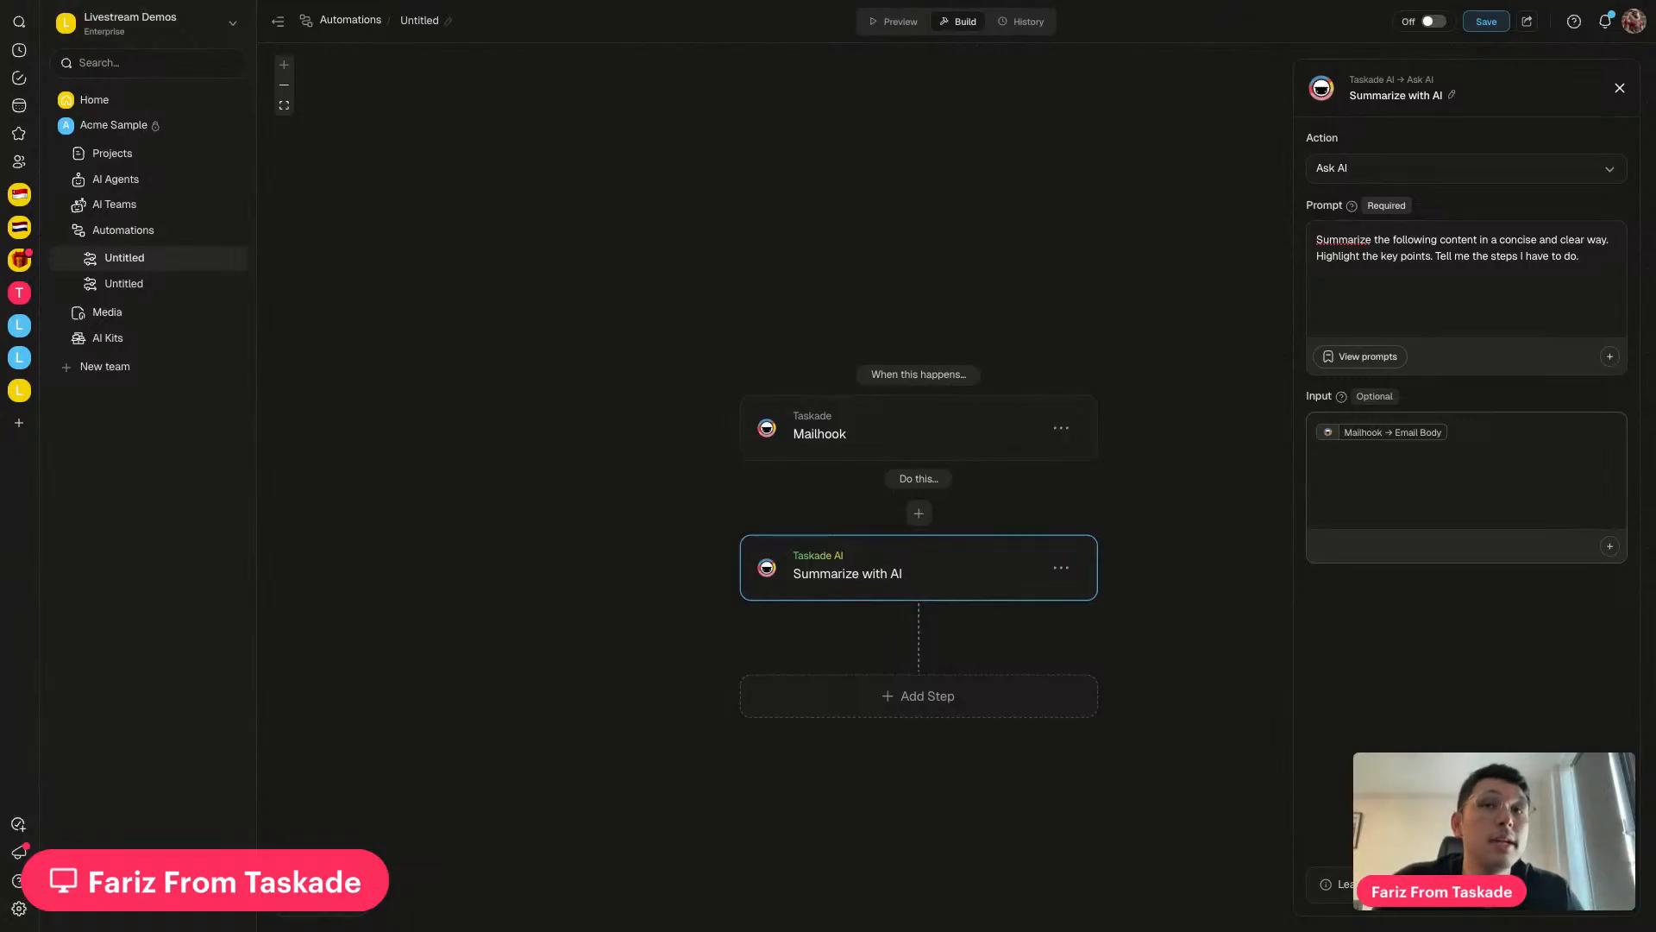
type(", email")
key("BackSpace")
key("BackSpace")
key("BackSpace")
key("BackSpace")
key("BackSpace")
type("ema")
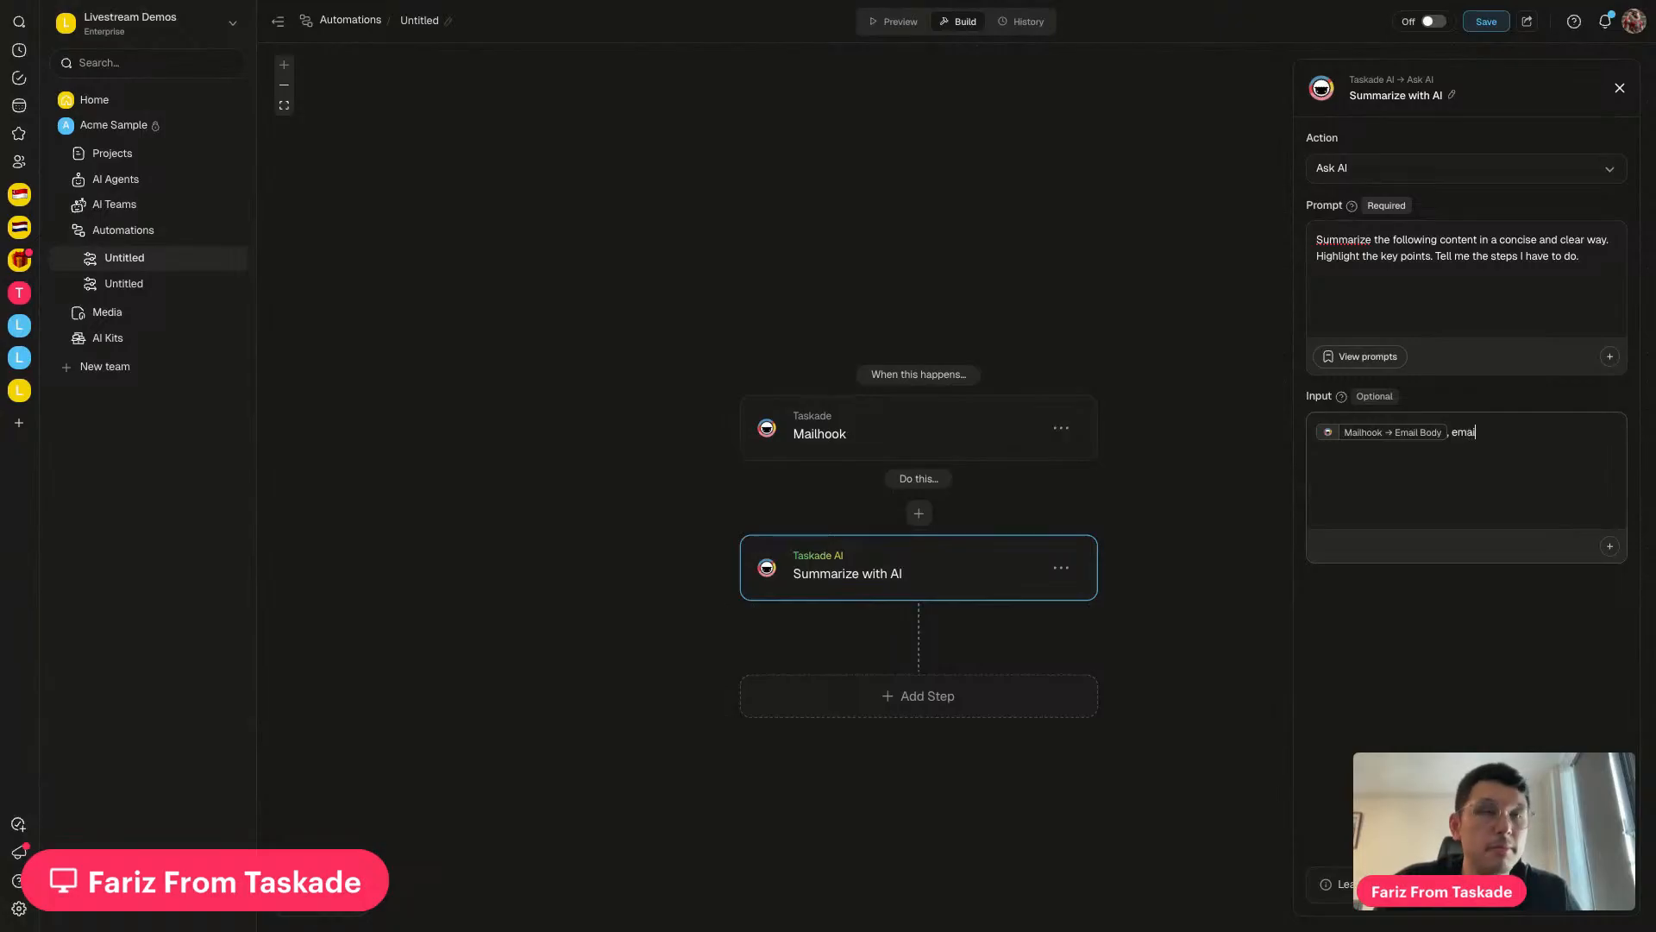
key("BackSpace")
key("BackSpace")
key("BackSpace")
type("@")
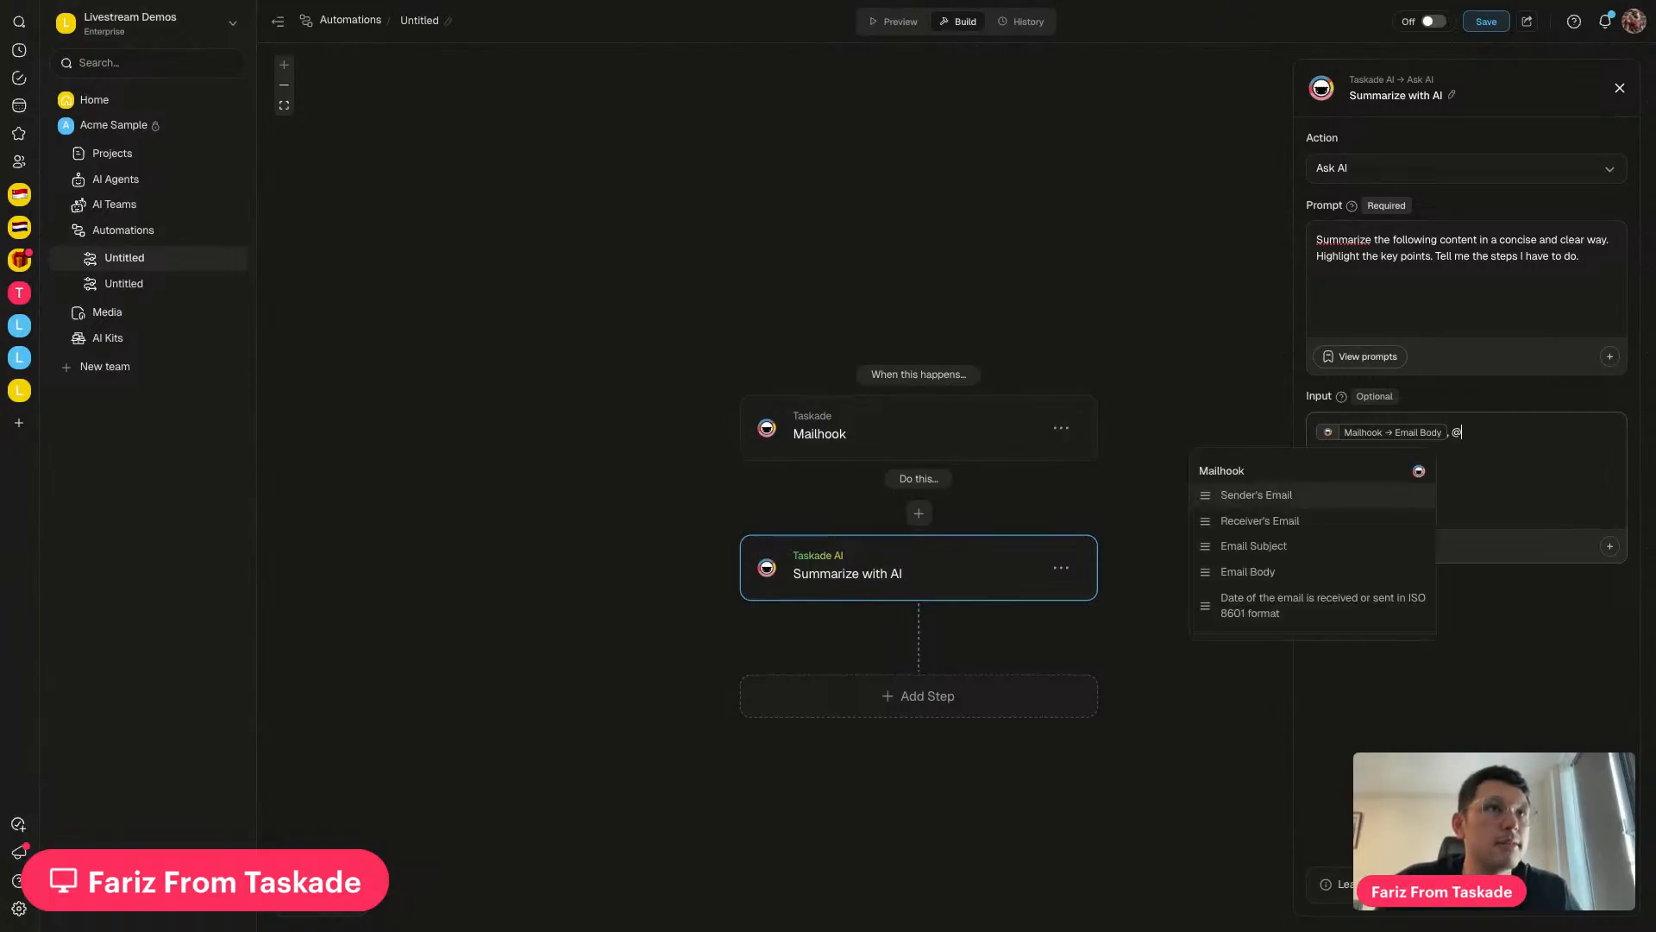
left_click(1268, 547)
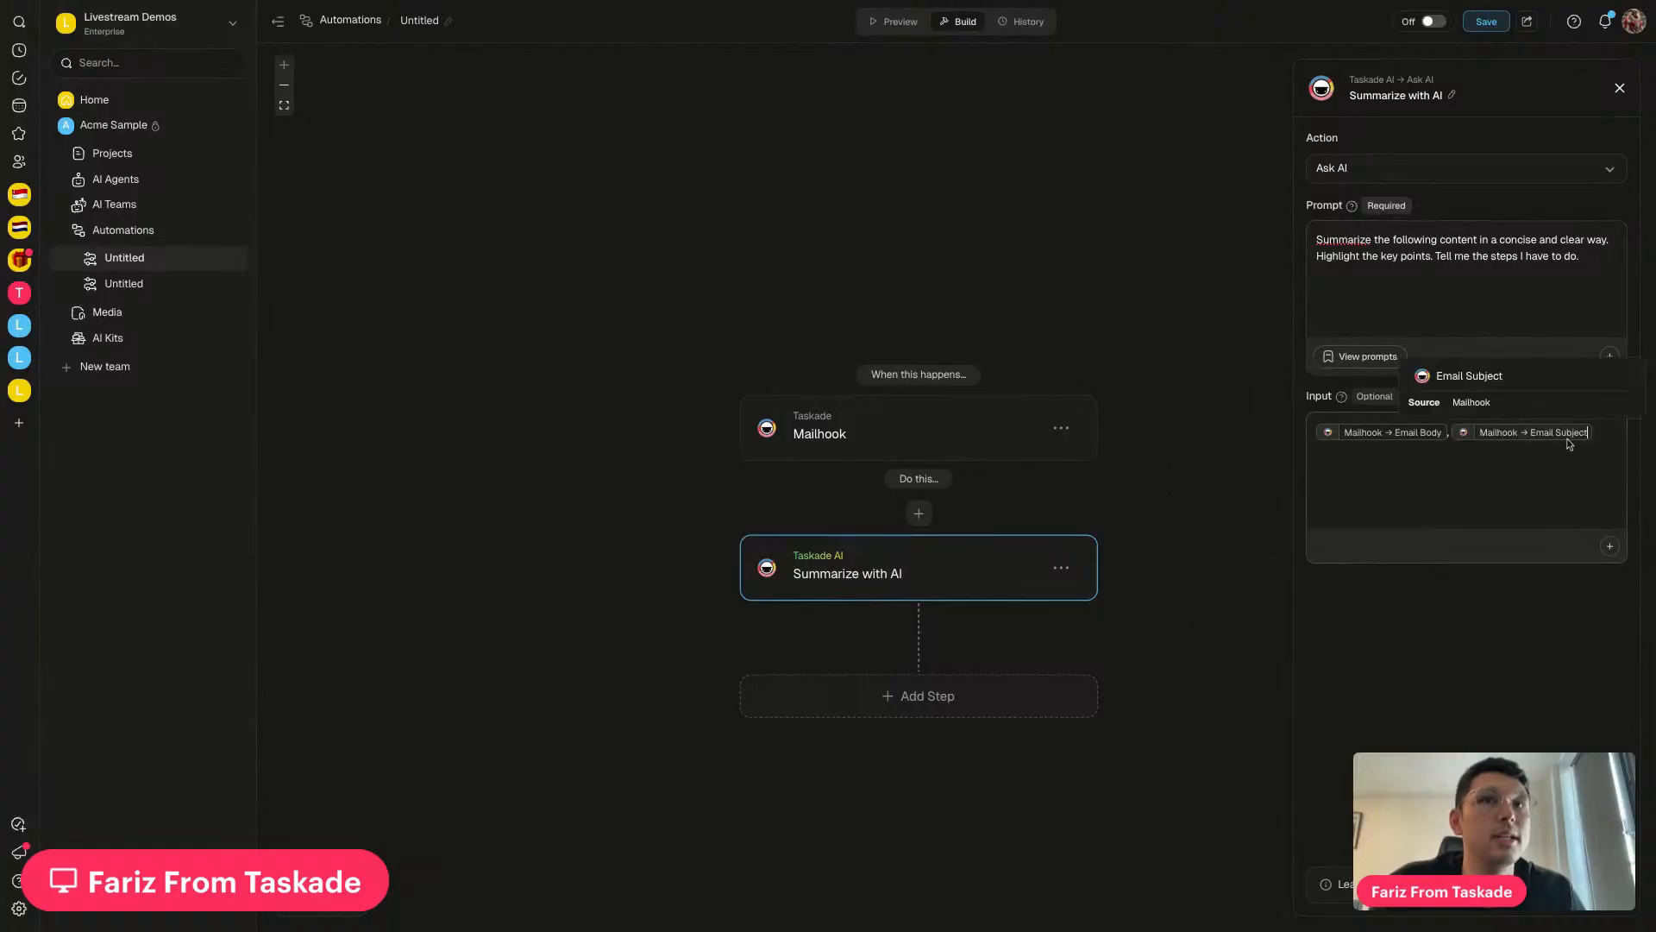
Rename the step to 'Summarize email with AI'
left_click(1452, 96)
left_click(1411, 95)
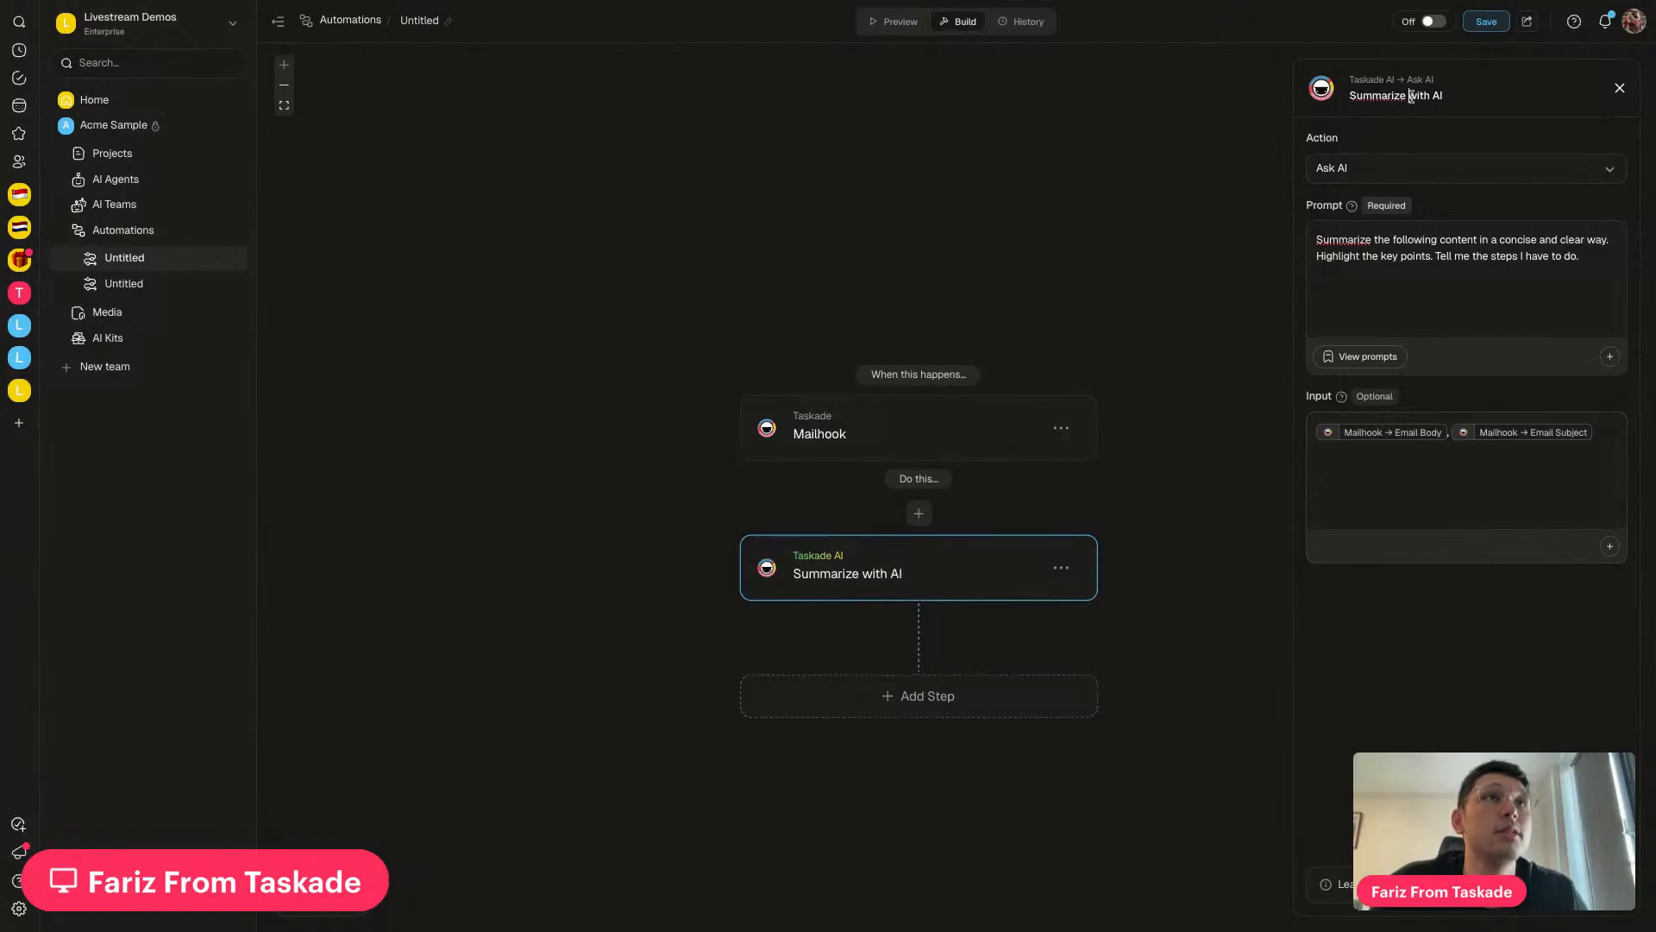
type("E")
key("BackSpace")
type("email")
key("Return")
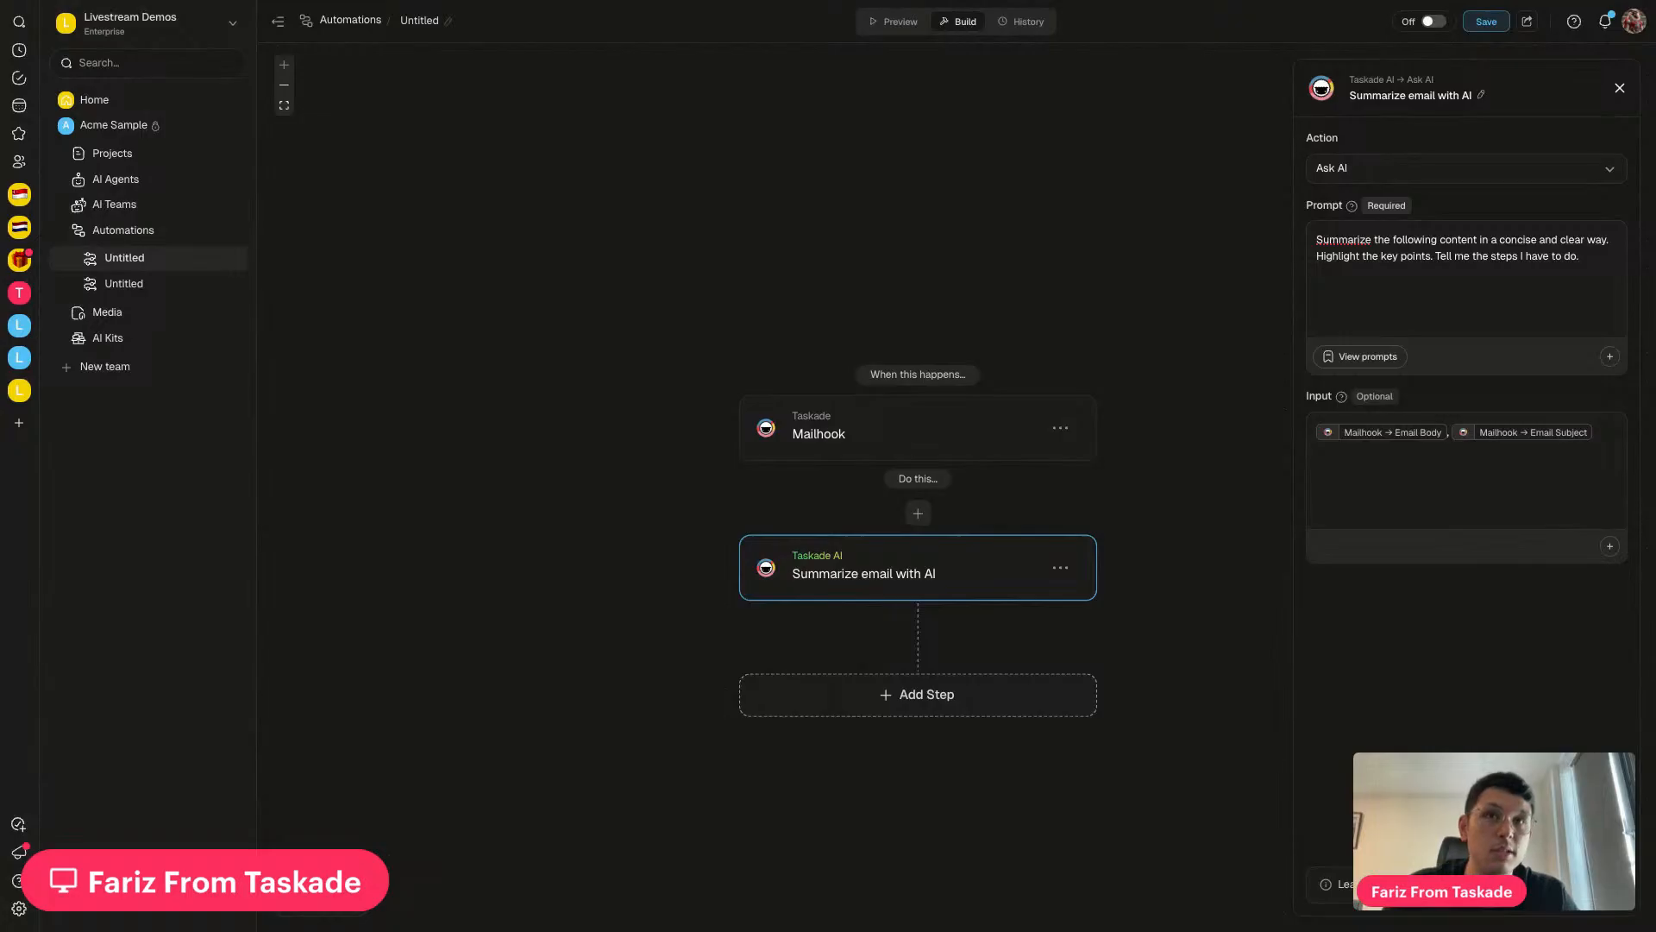
Add an Add Task step into My project management dashboard with the Ask AI Result as content
left_click(904, 696)
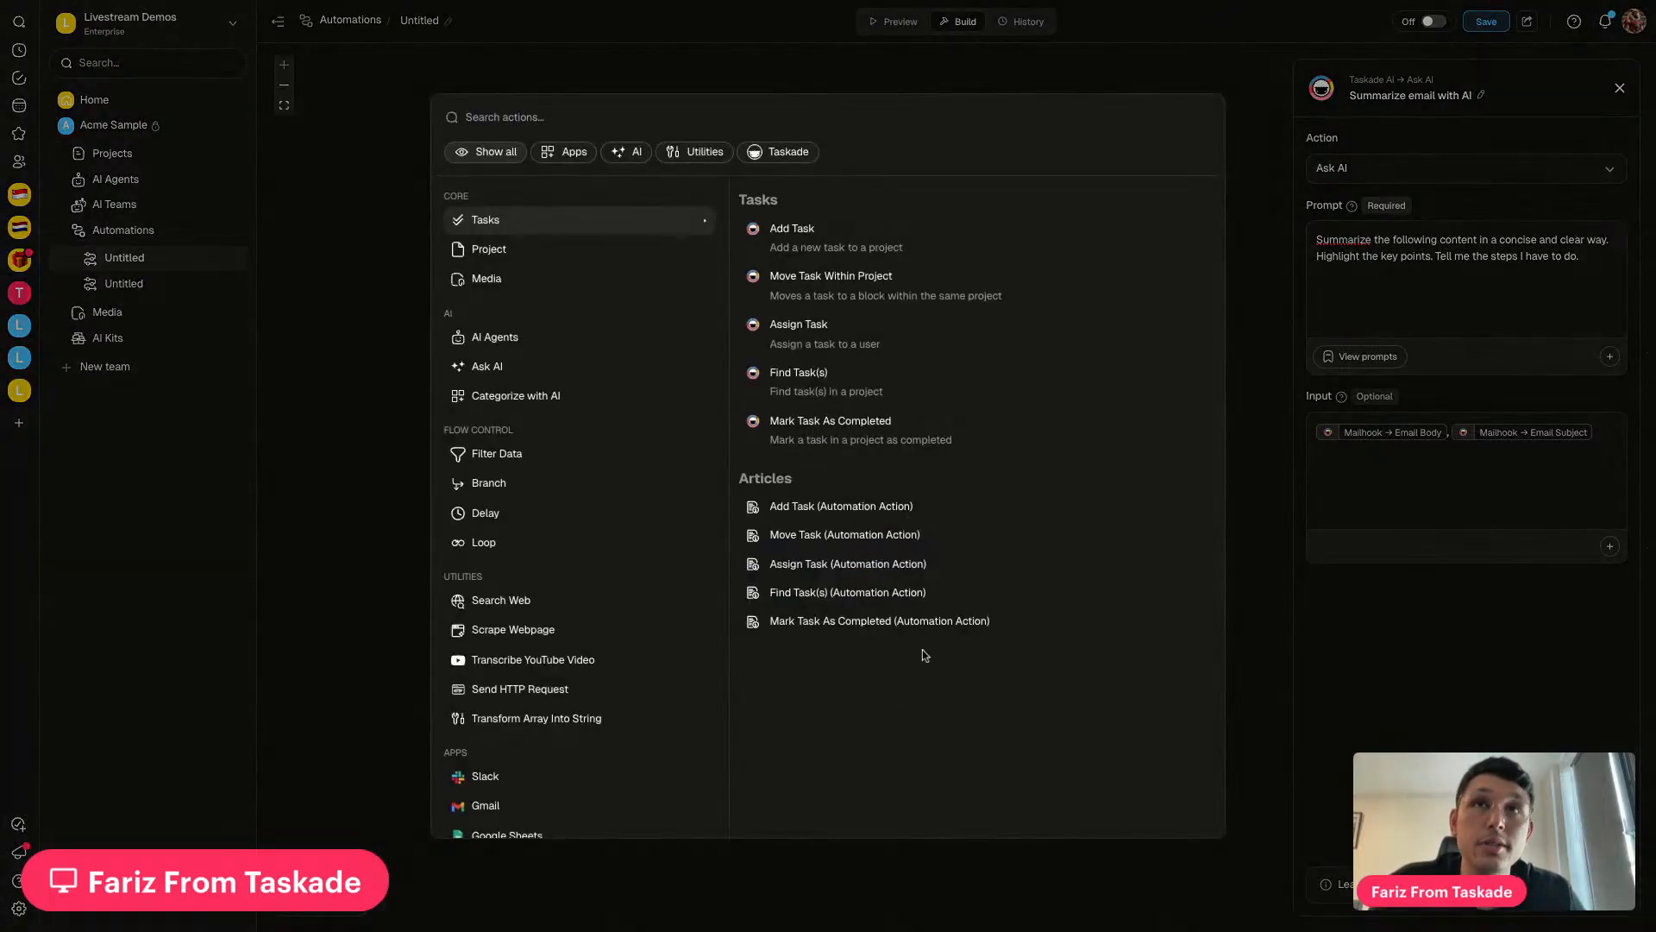
left_click(849, 247)
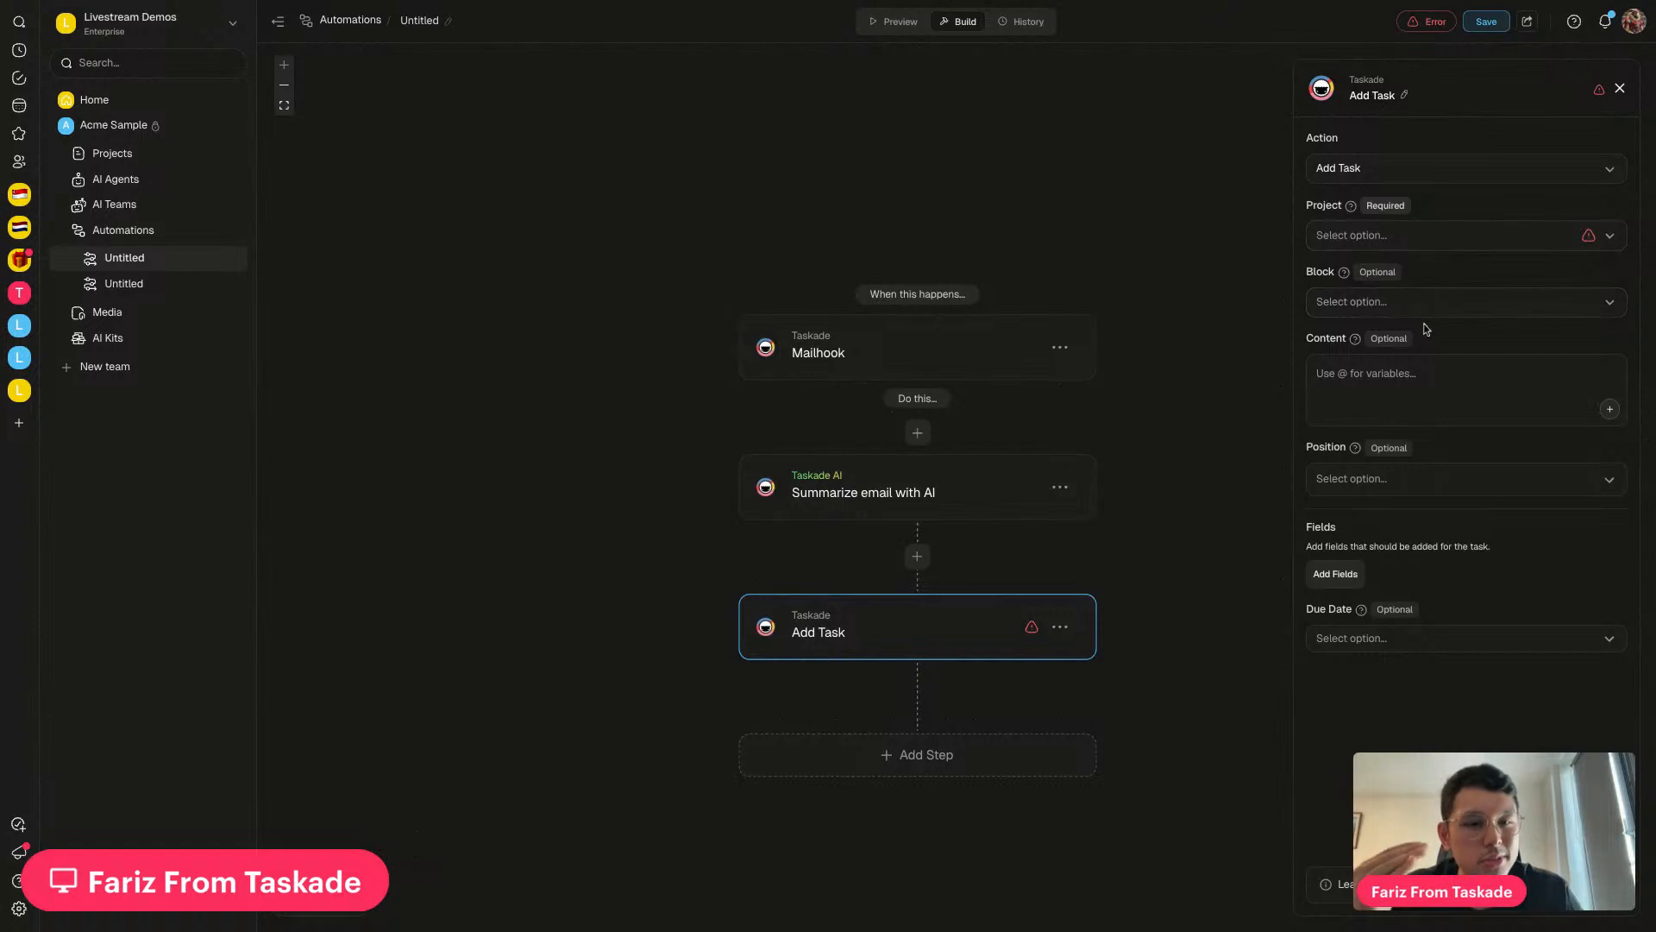
left_click(1401, 242)
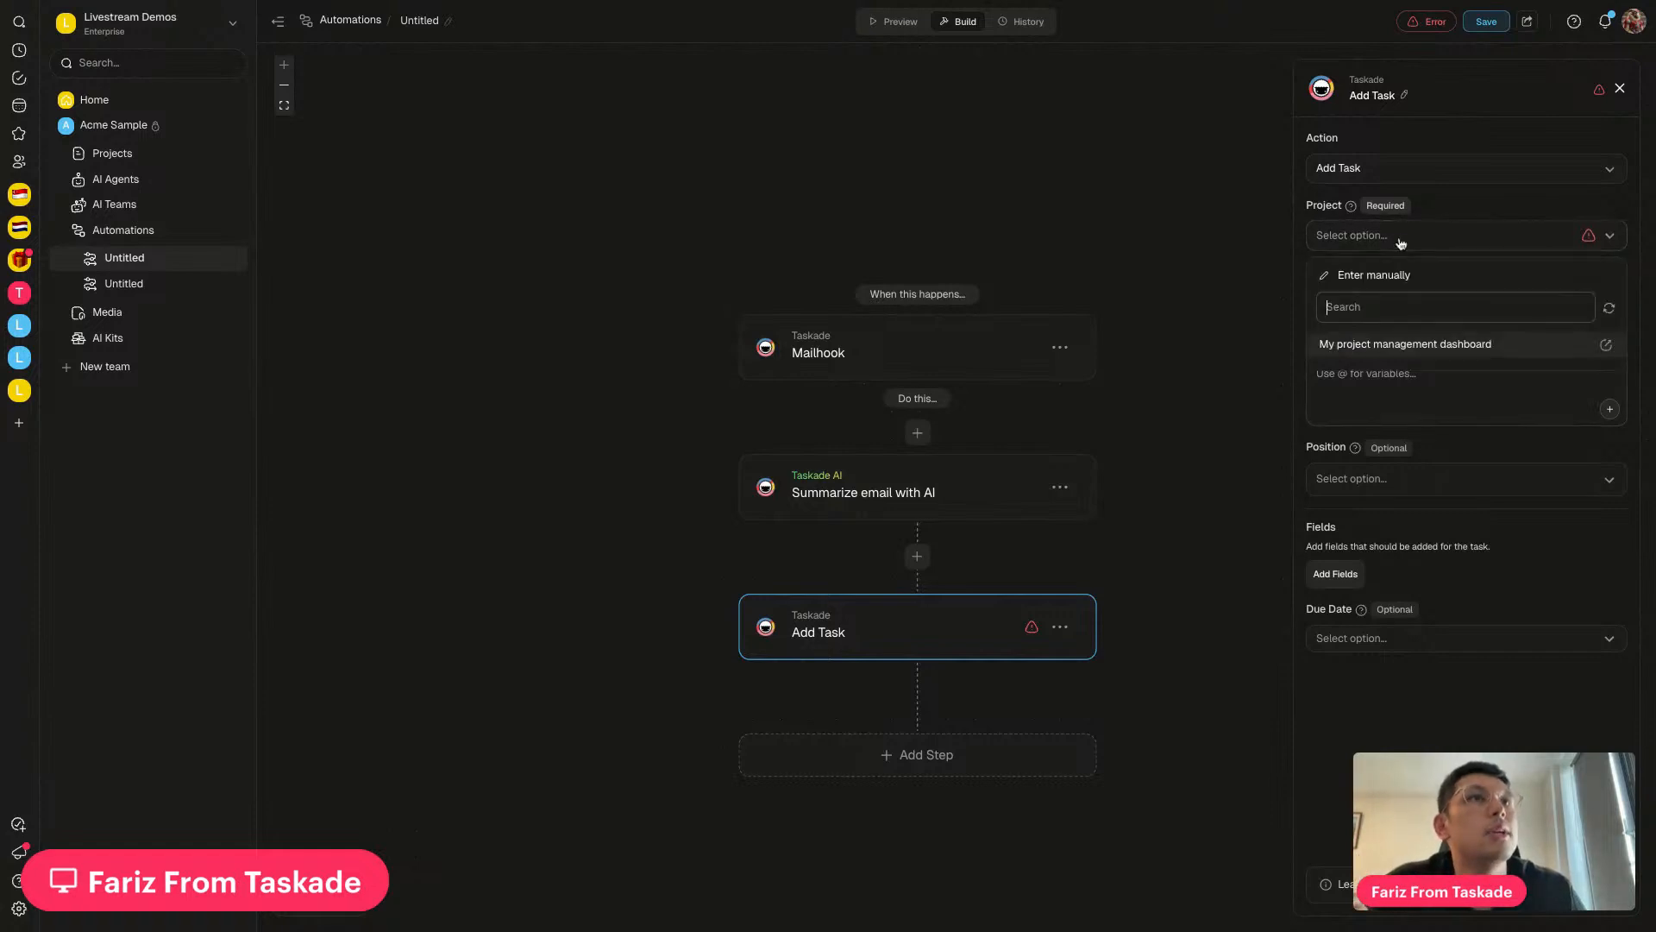
left_click(1356, 342)
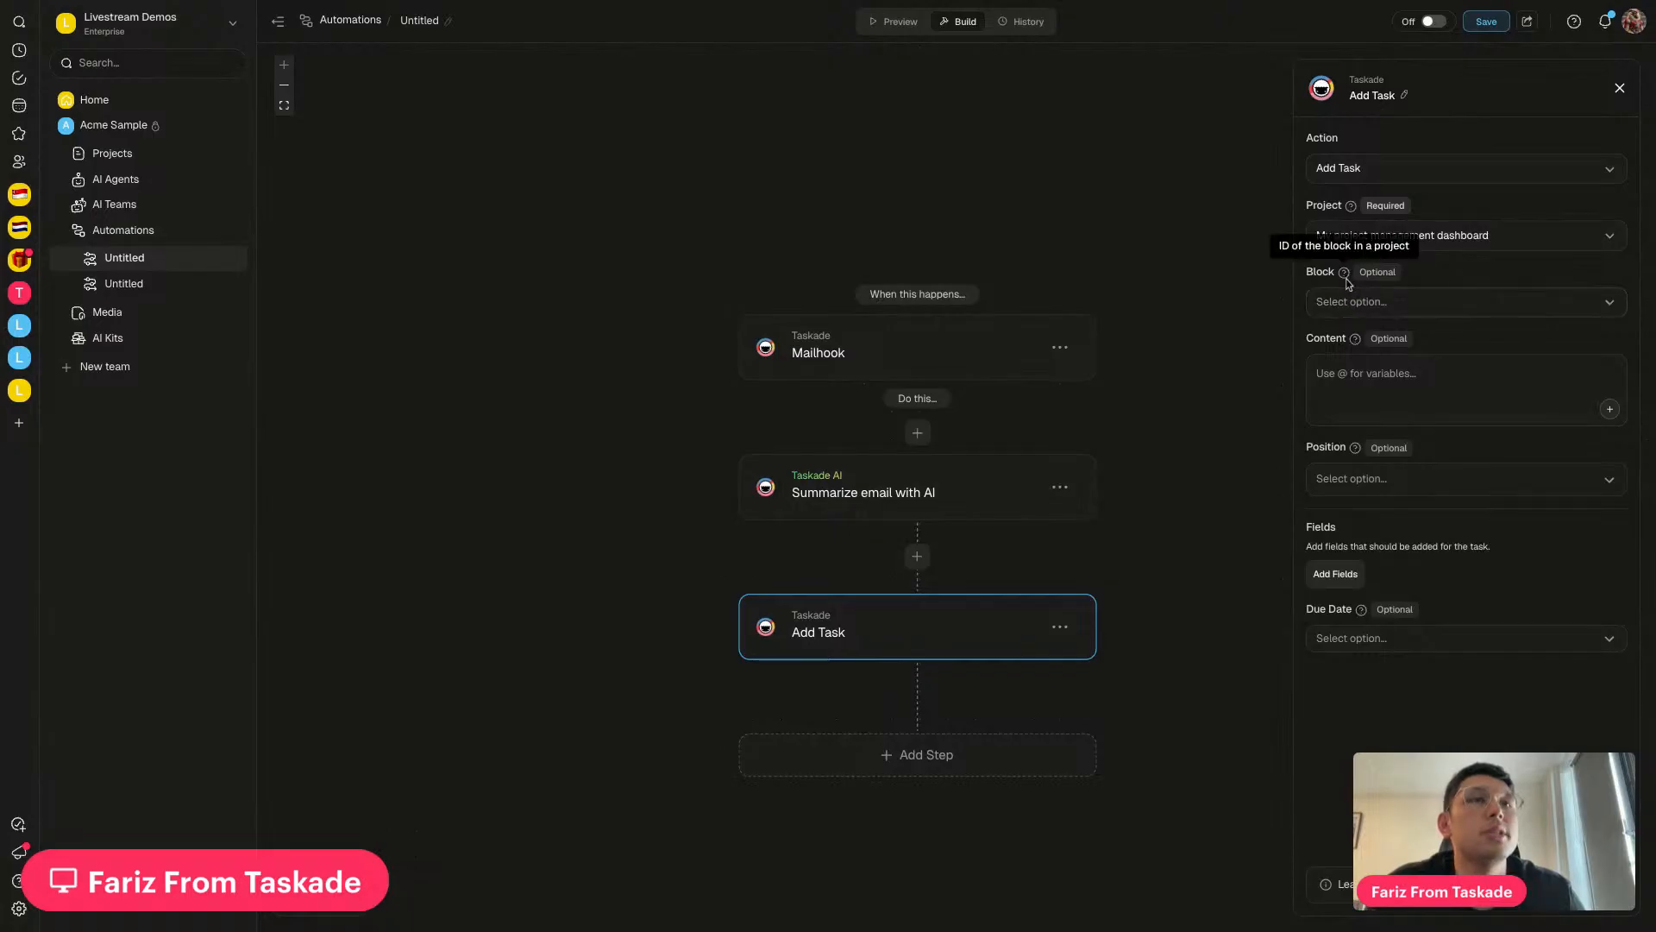
left_click(1377, 371)
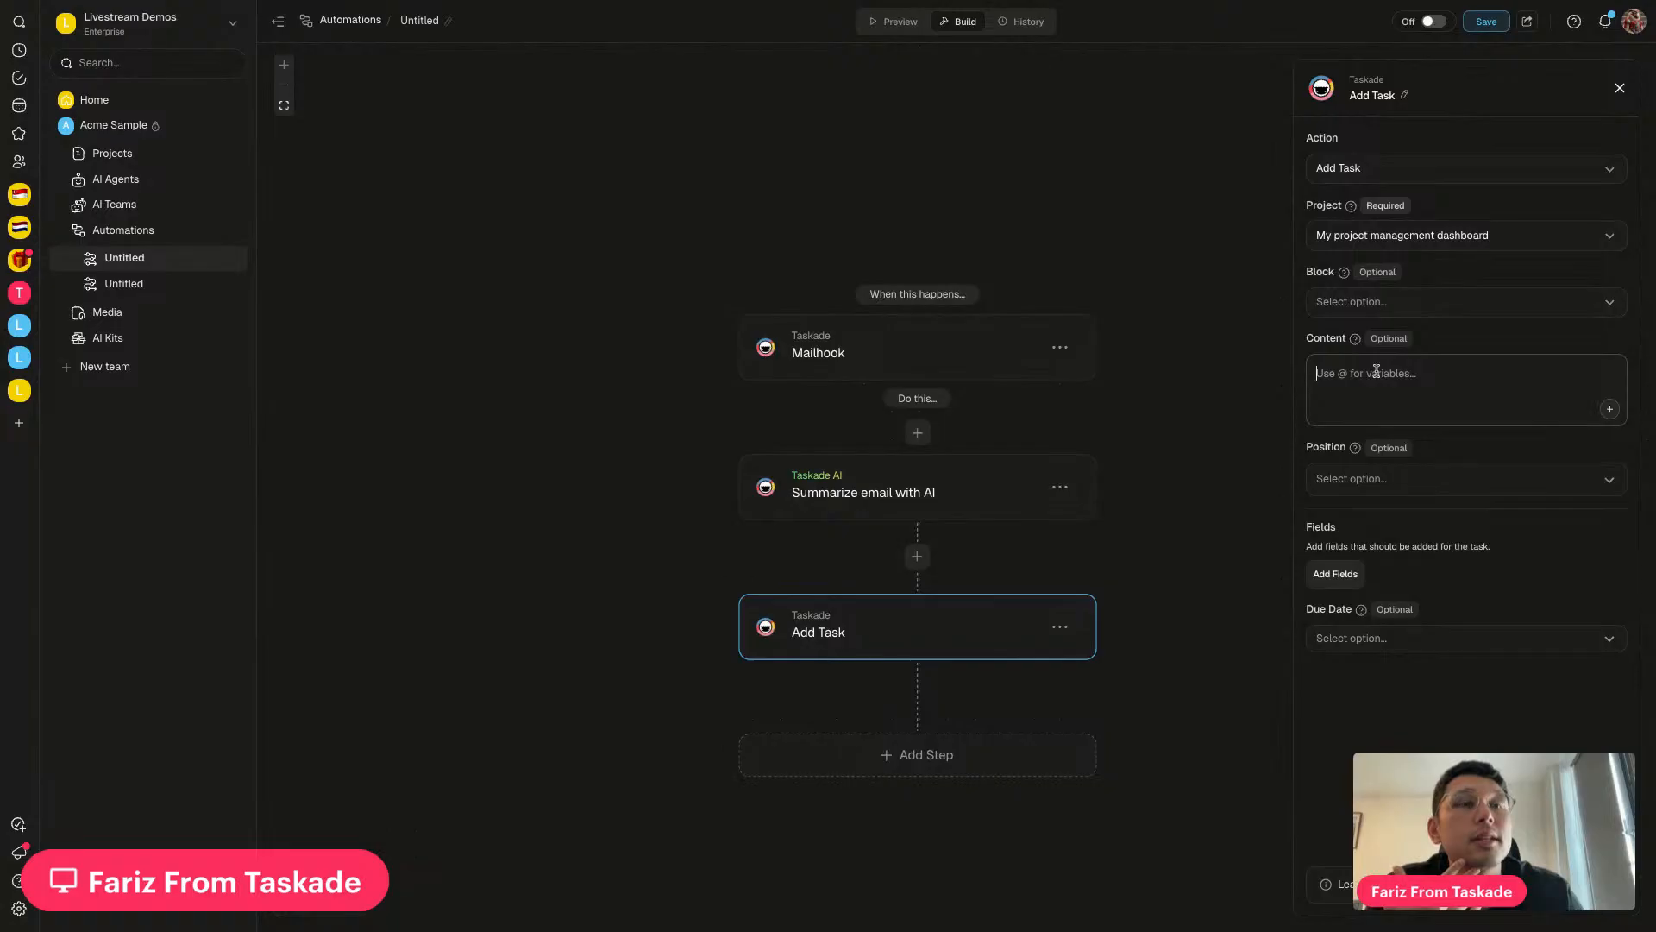
type("@")
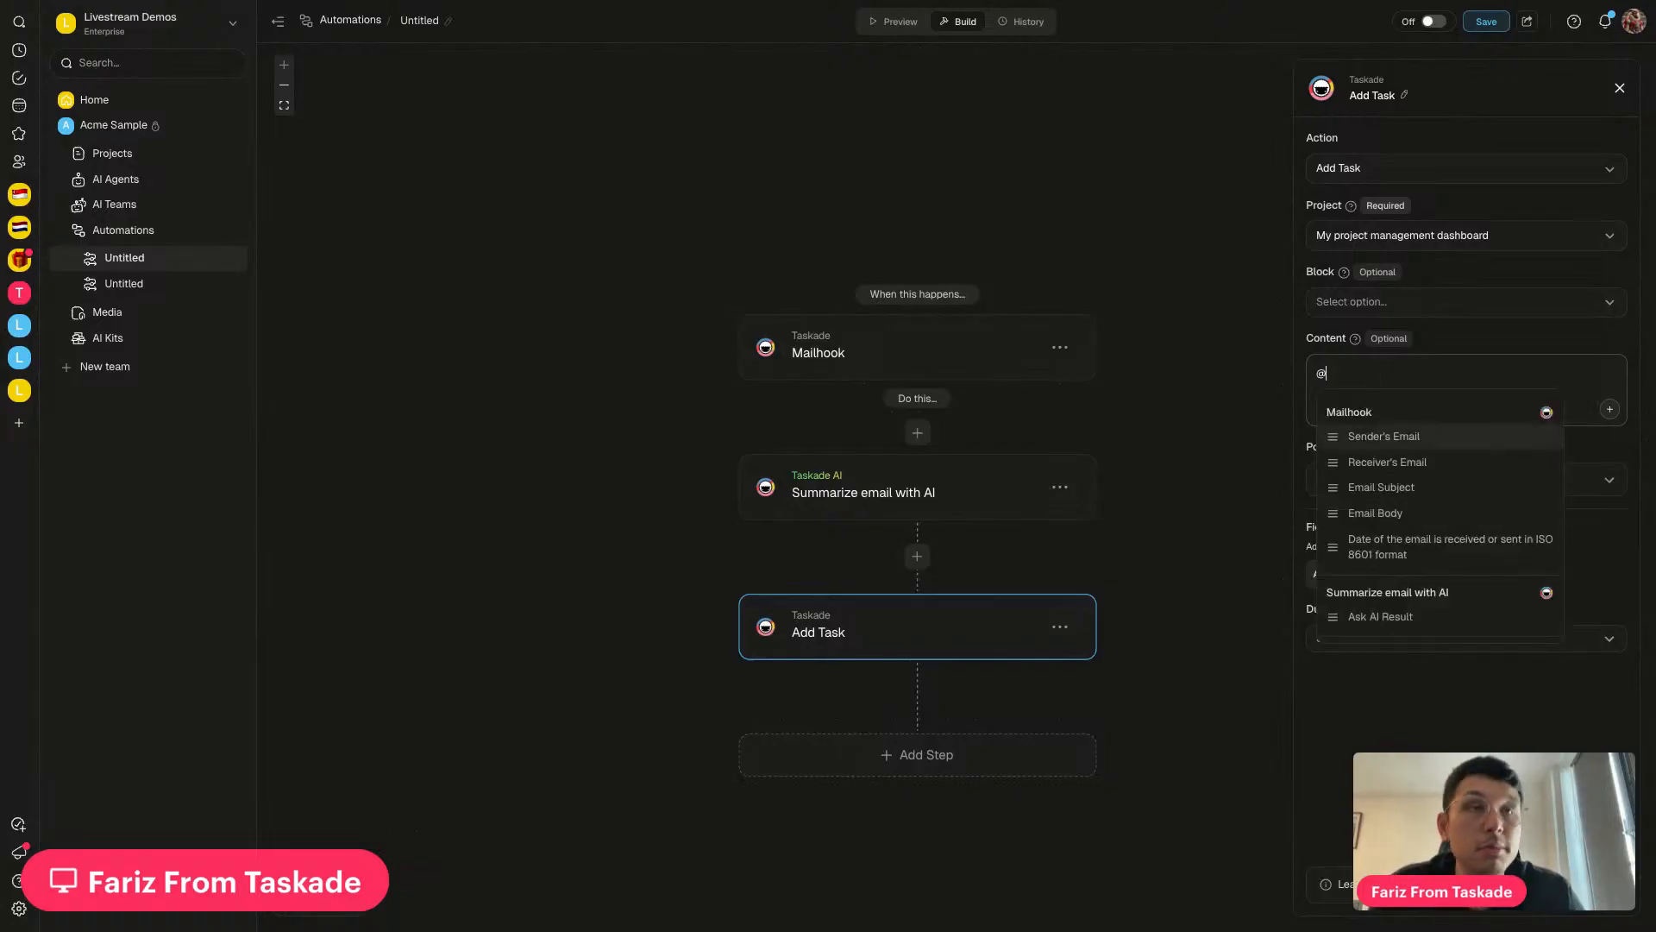
left_click(1382, 616)
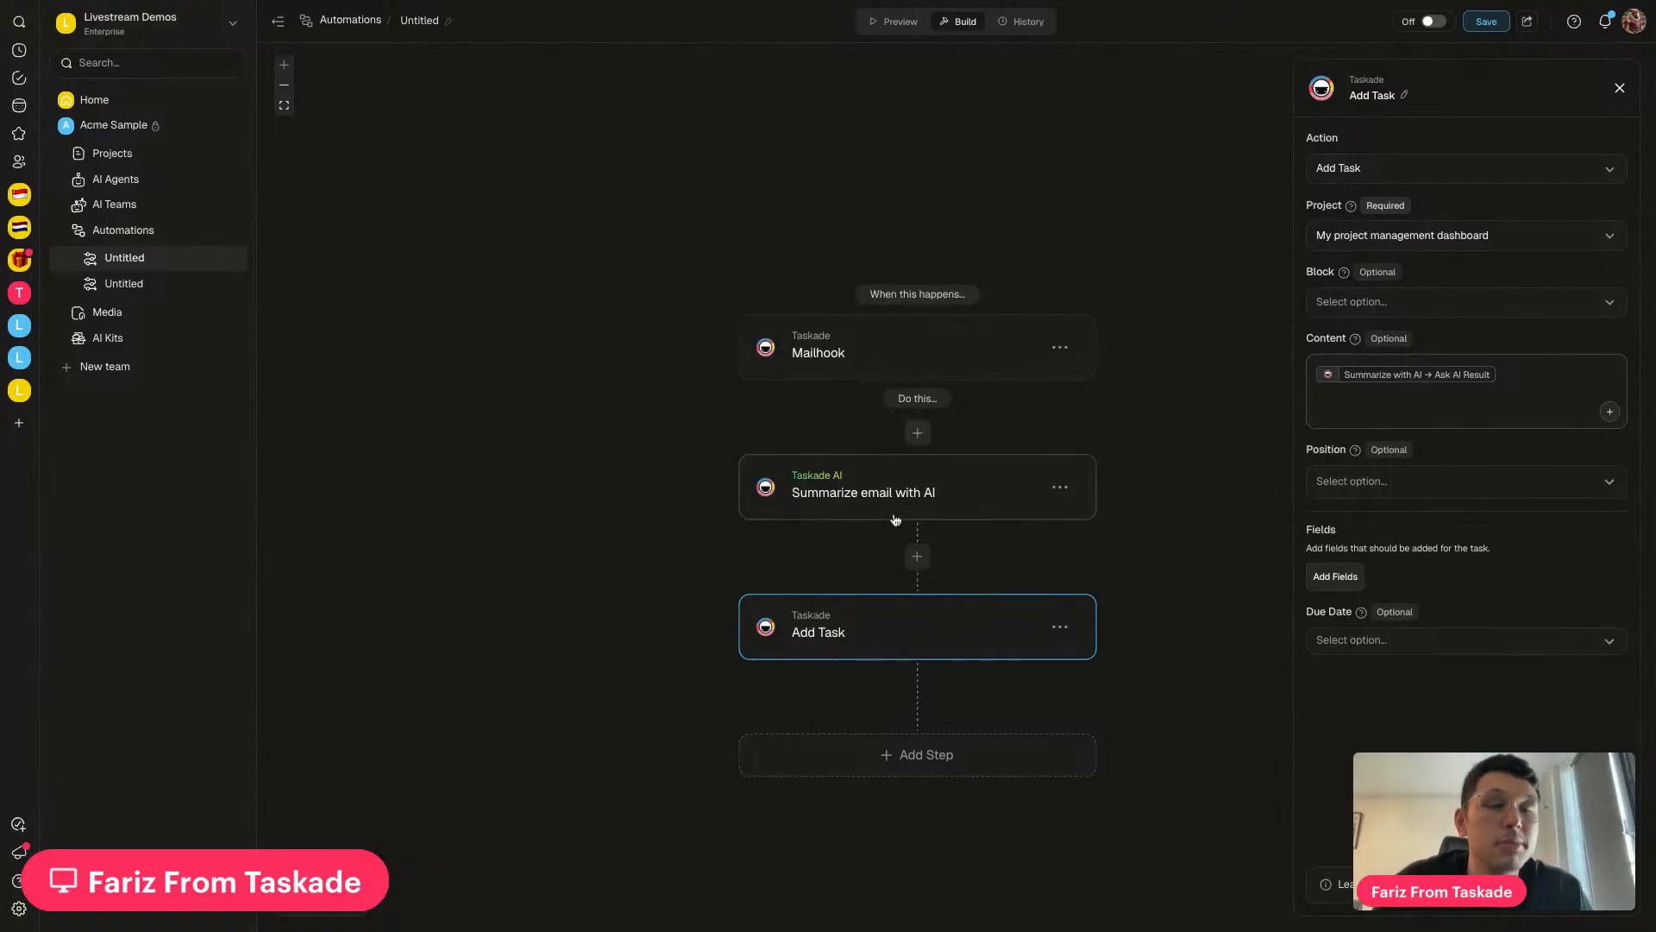
left_click(1376, 304)
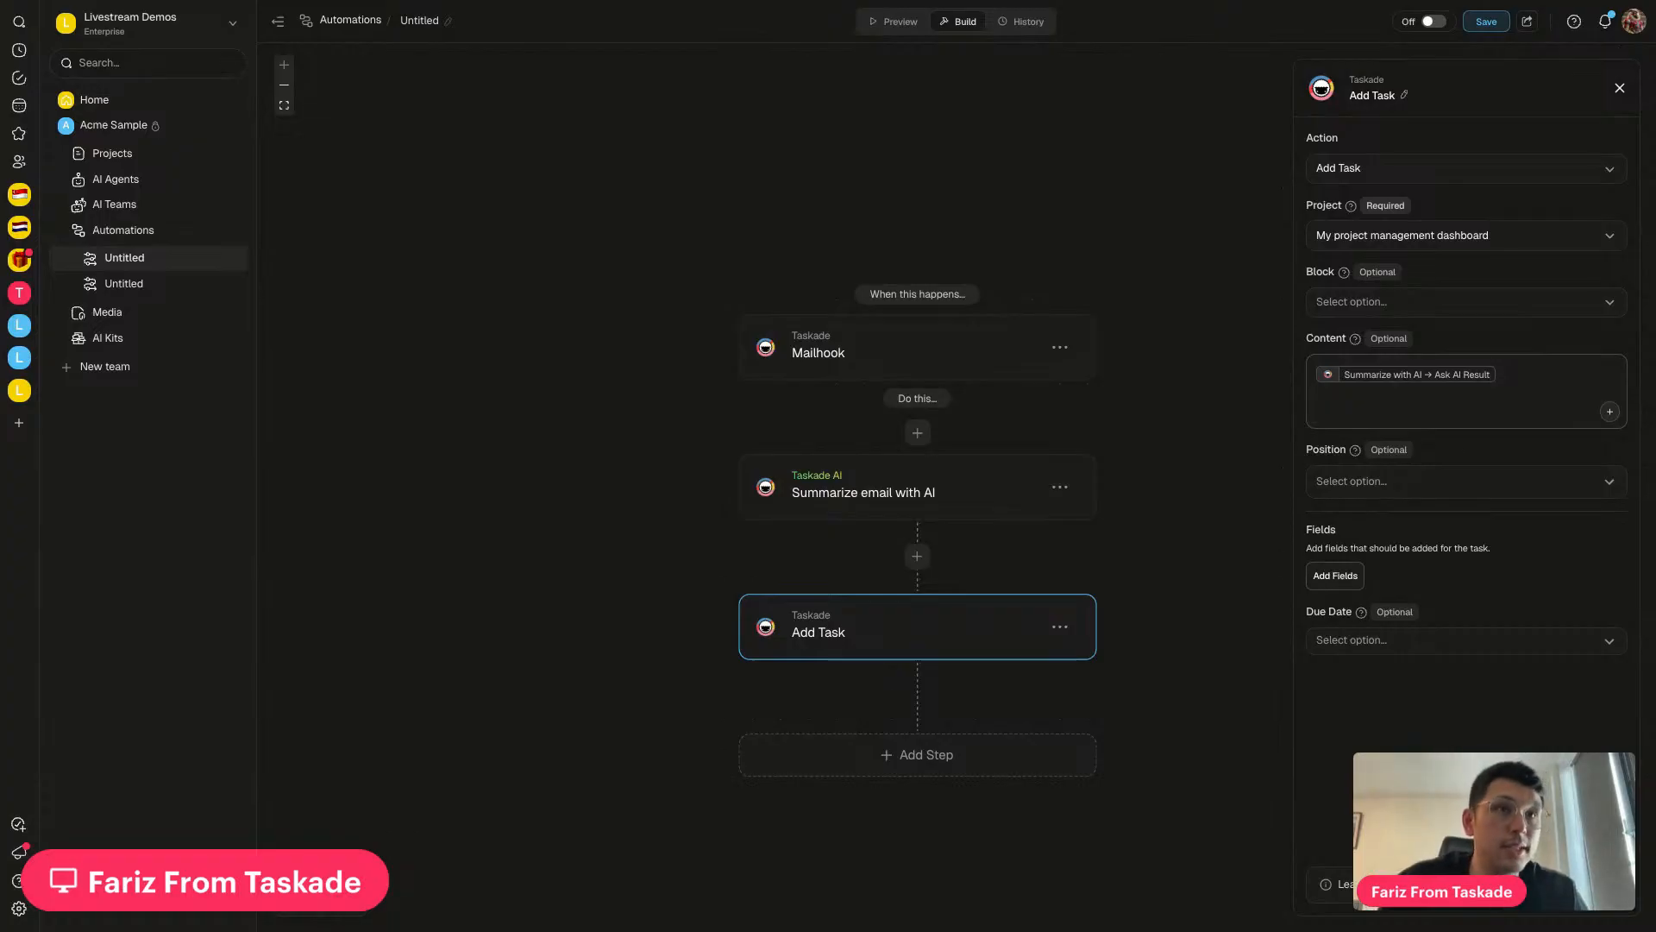
Add a Source field to the Add Task step and fill it with Mailhook → Email Subject
left_click(1335, 575)
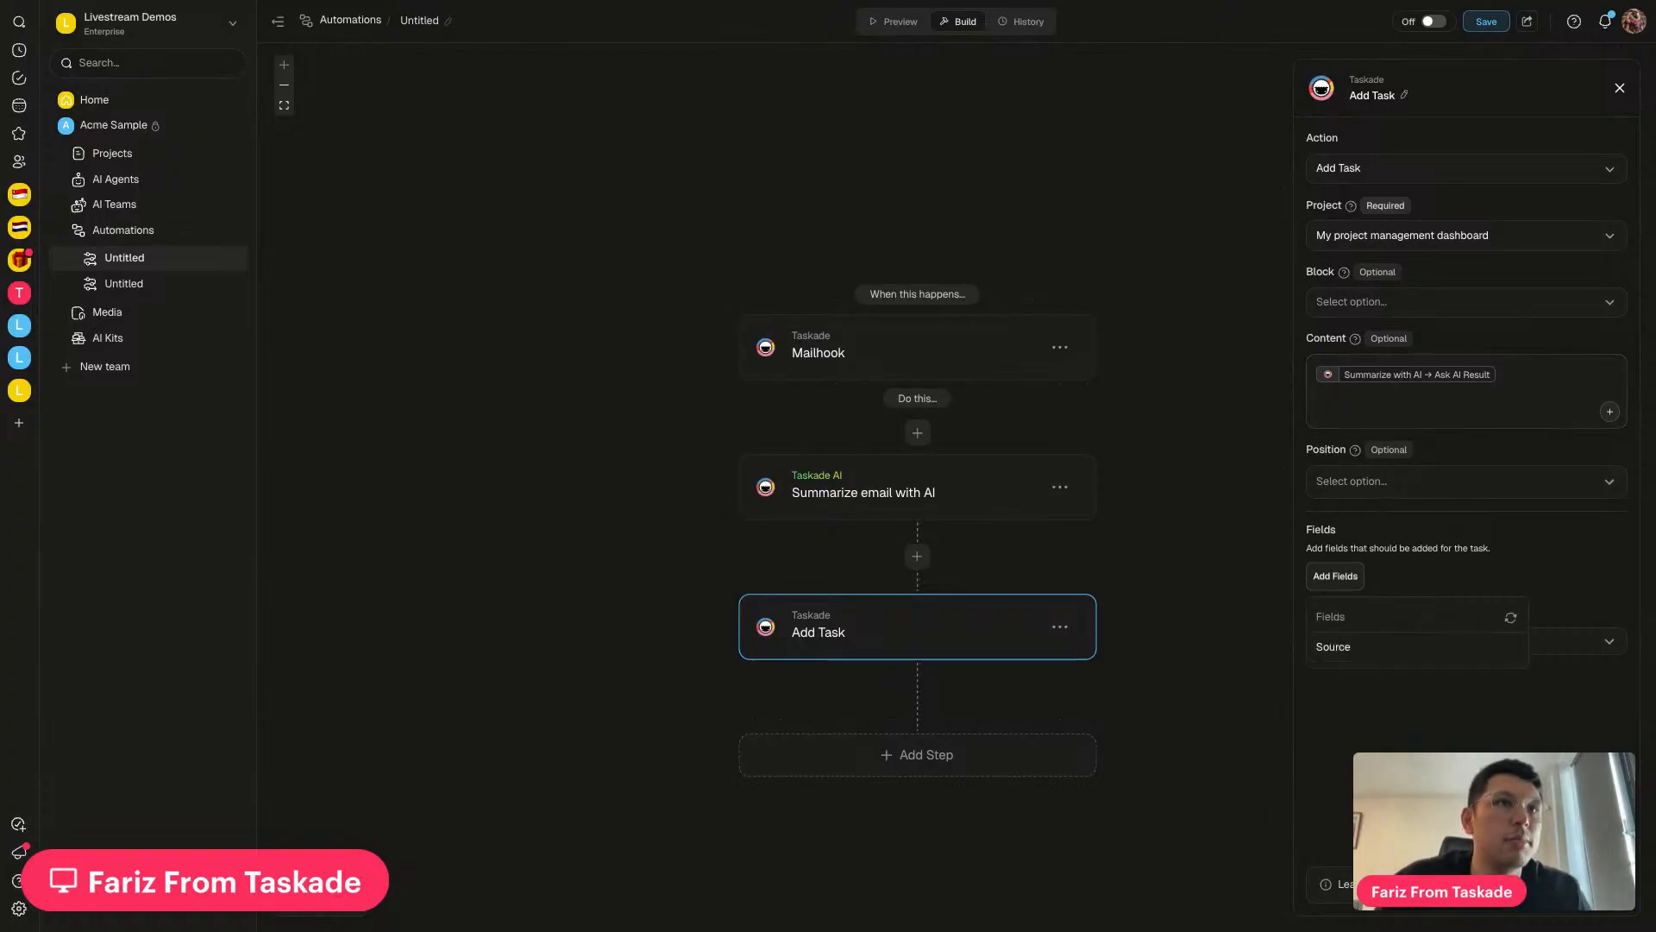
left_click(1340, 659)
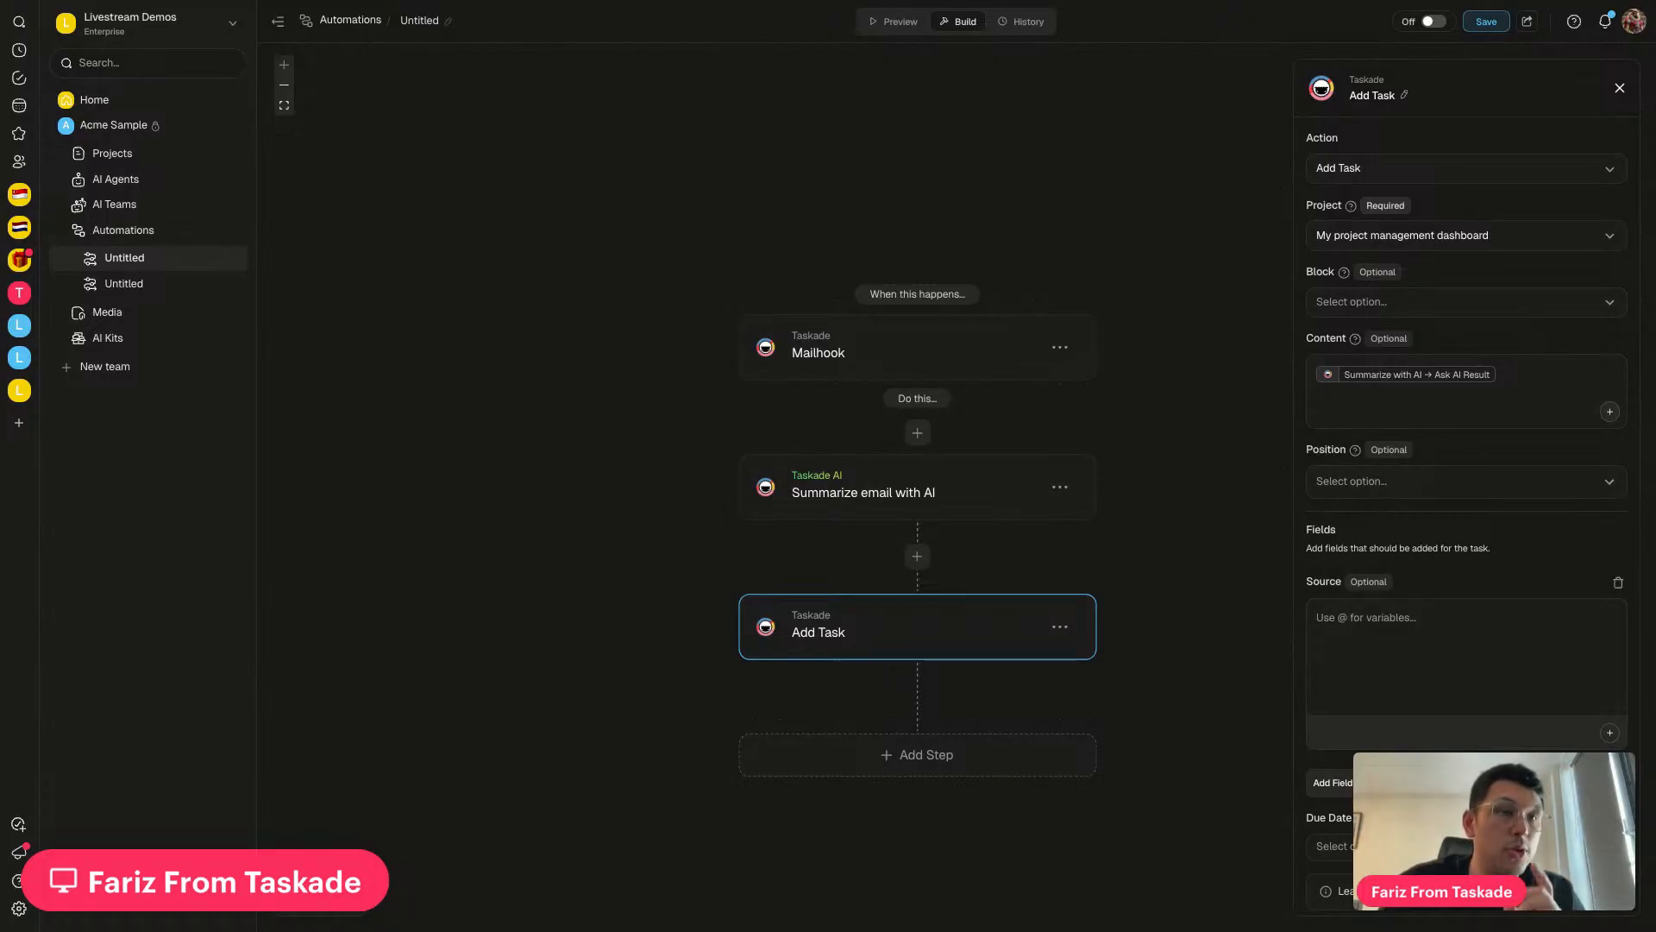
left_click(1425, 634)
type("@")
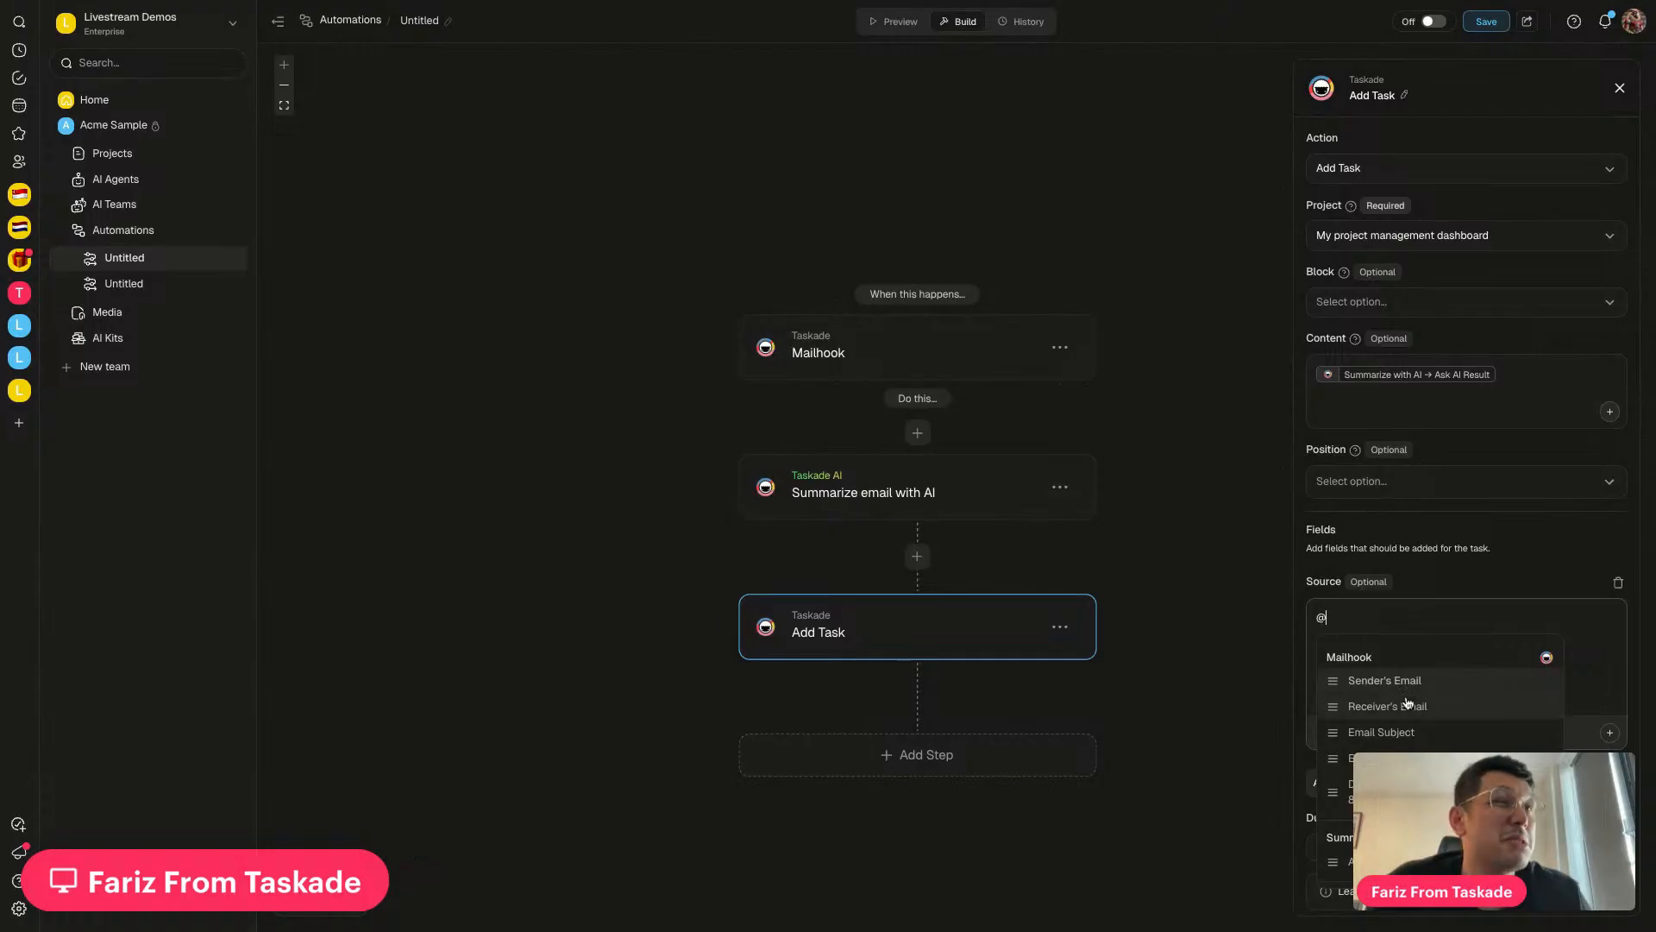
left_click(1409, 734)
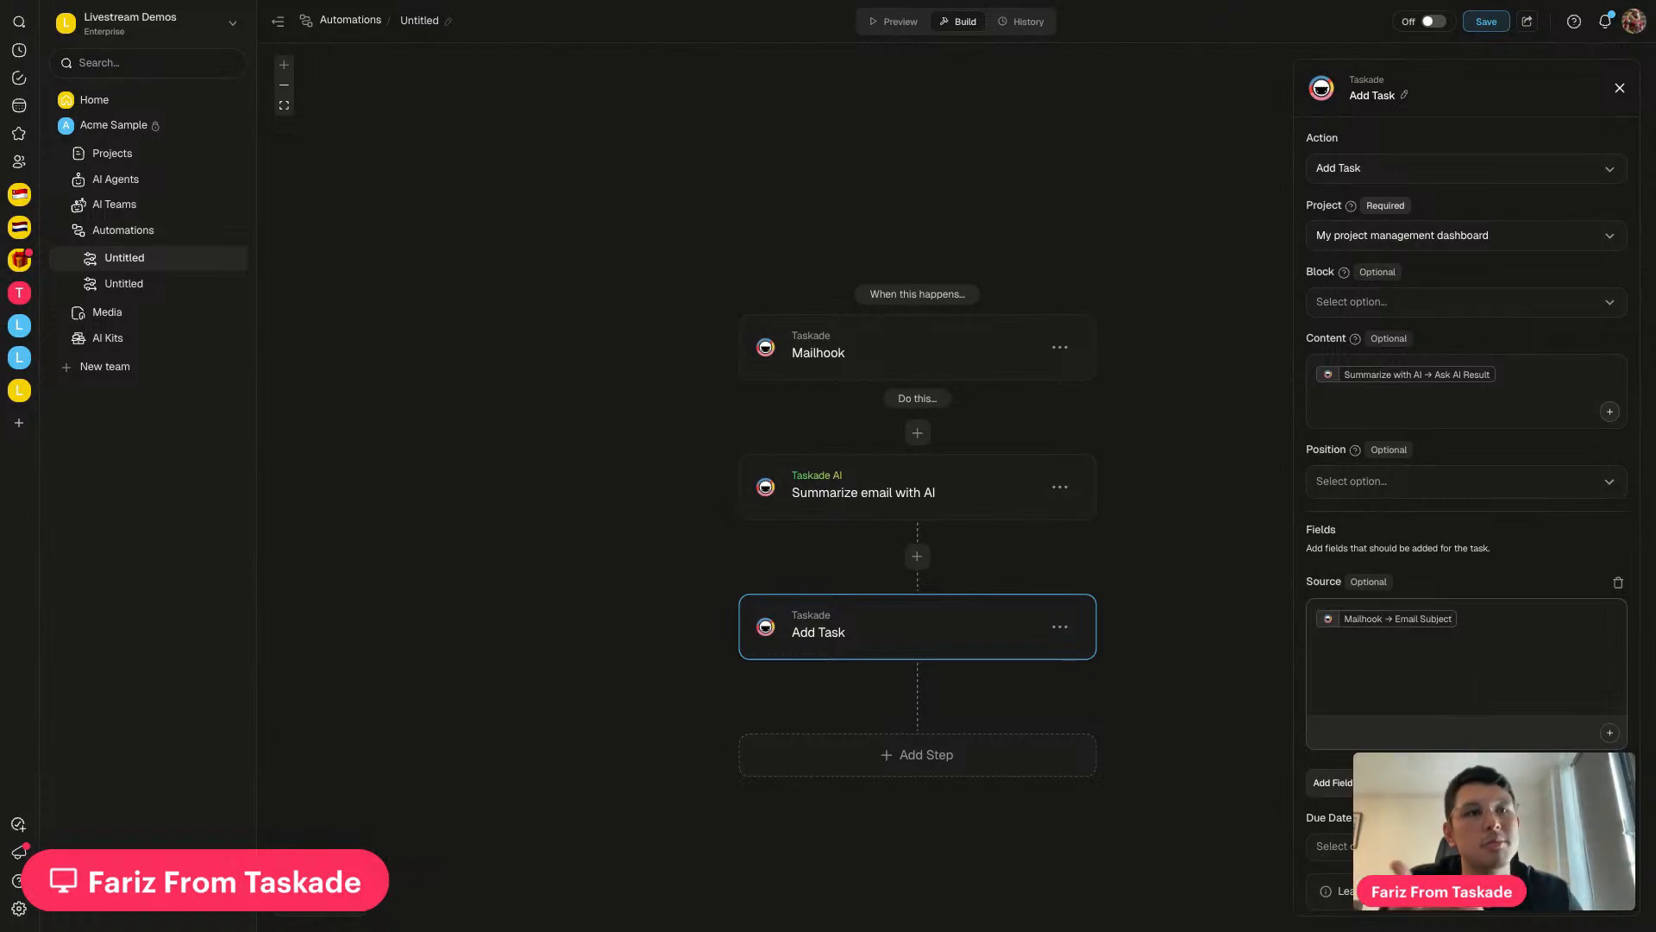
scroll(1411, 716, "down", 1)
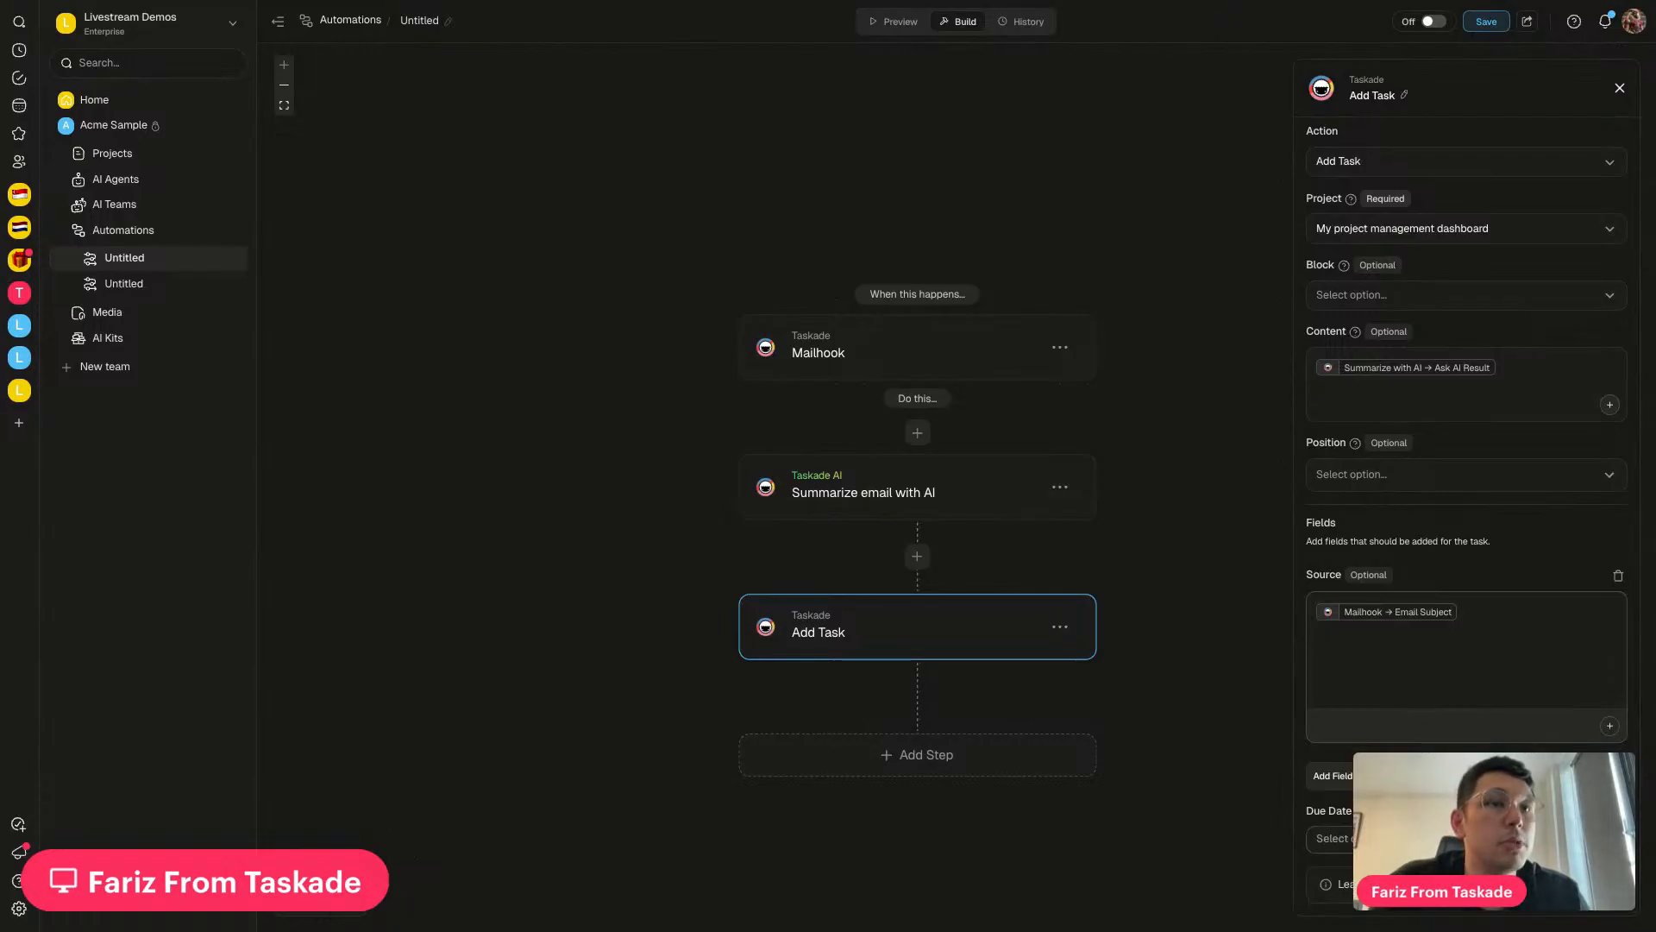
left_click(1610, 725)
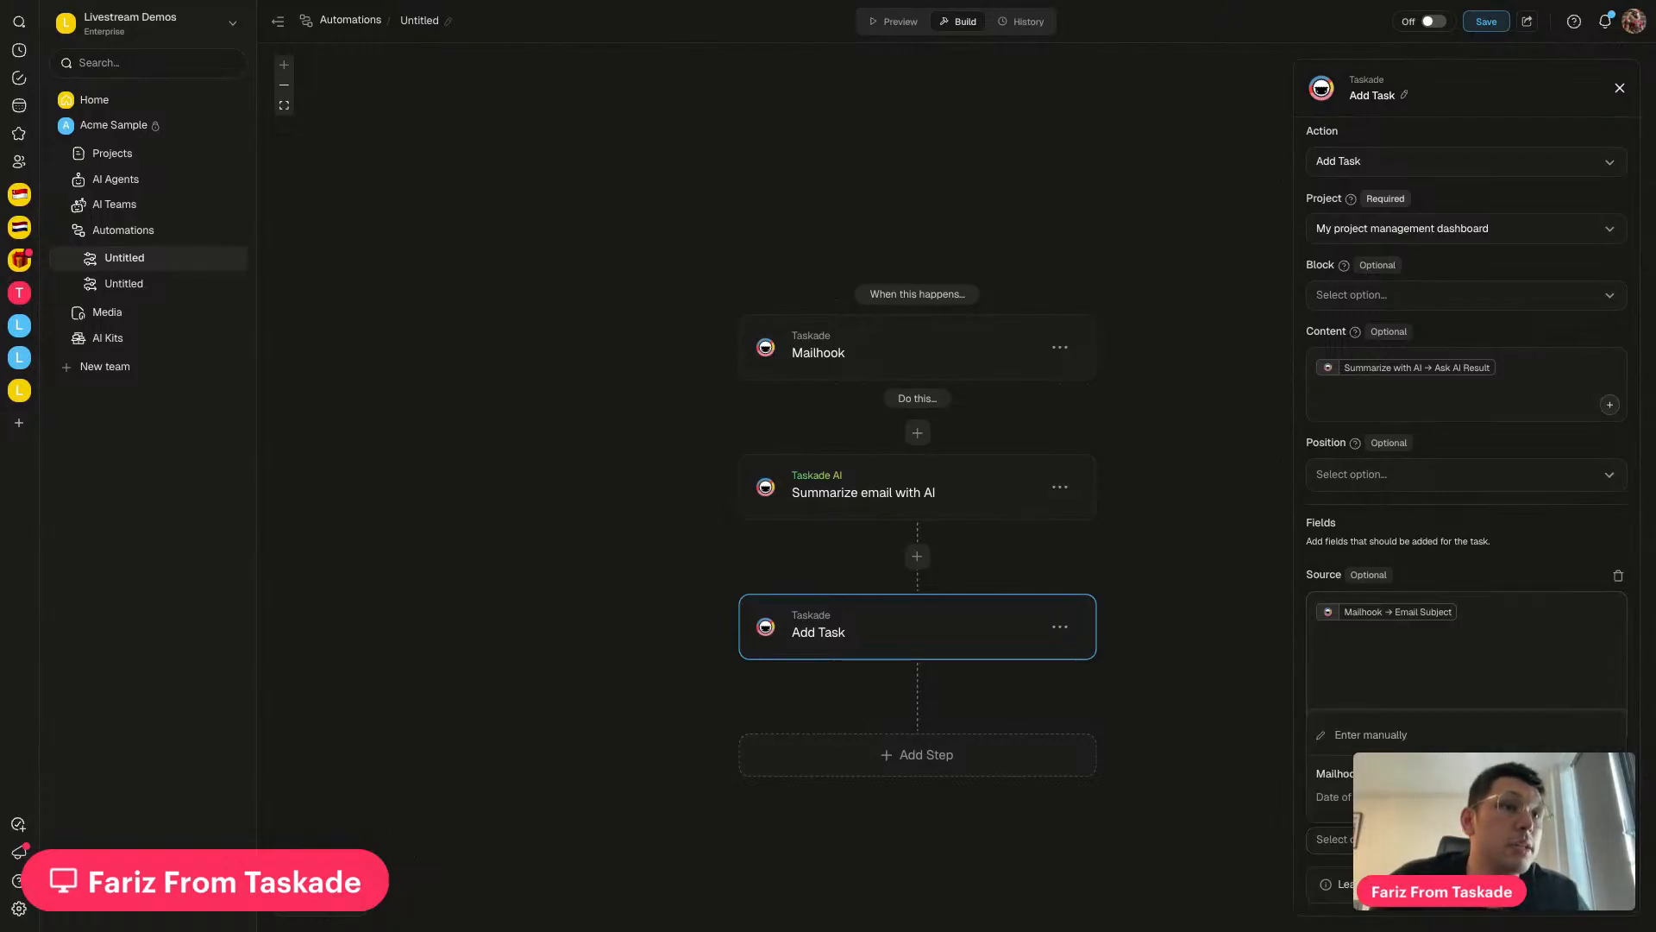
left_click(1281, 815)
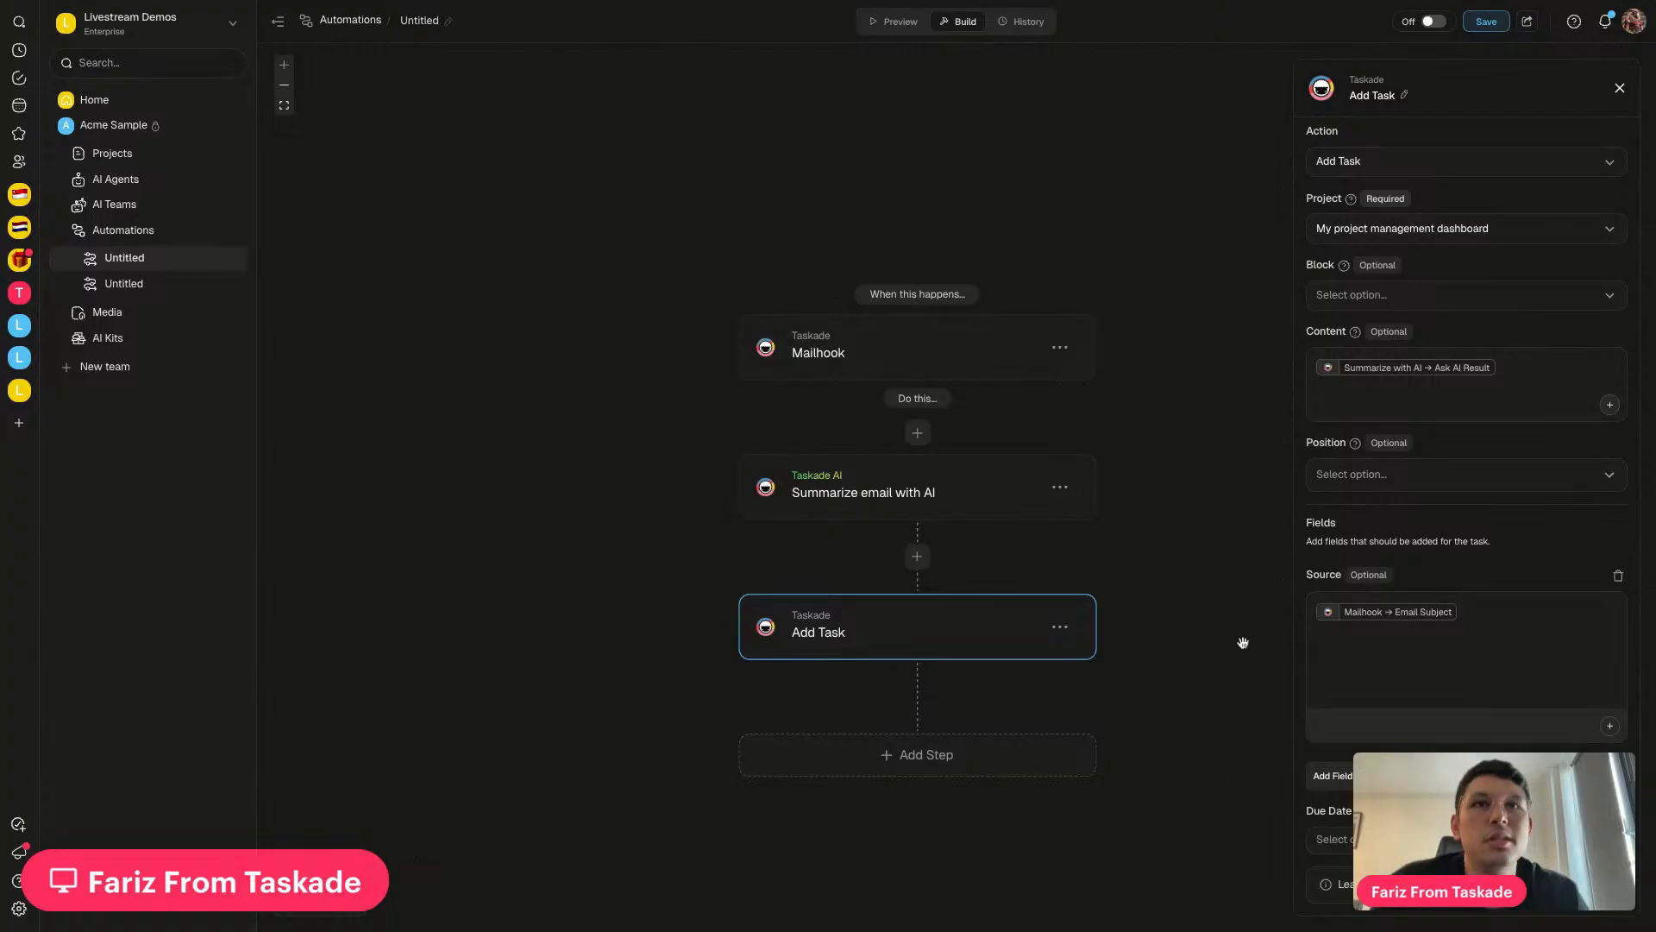
Save the Mailhook automation and toggle it from Off to Active
left_click(1485, 23)
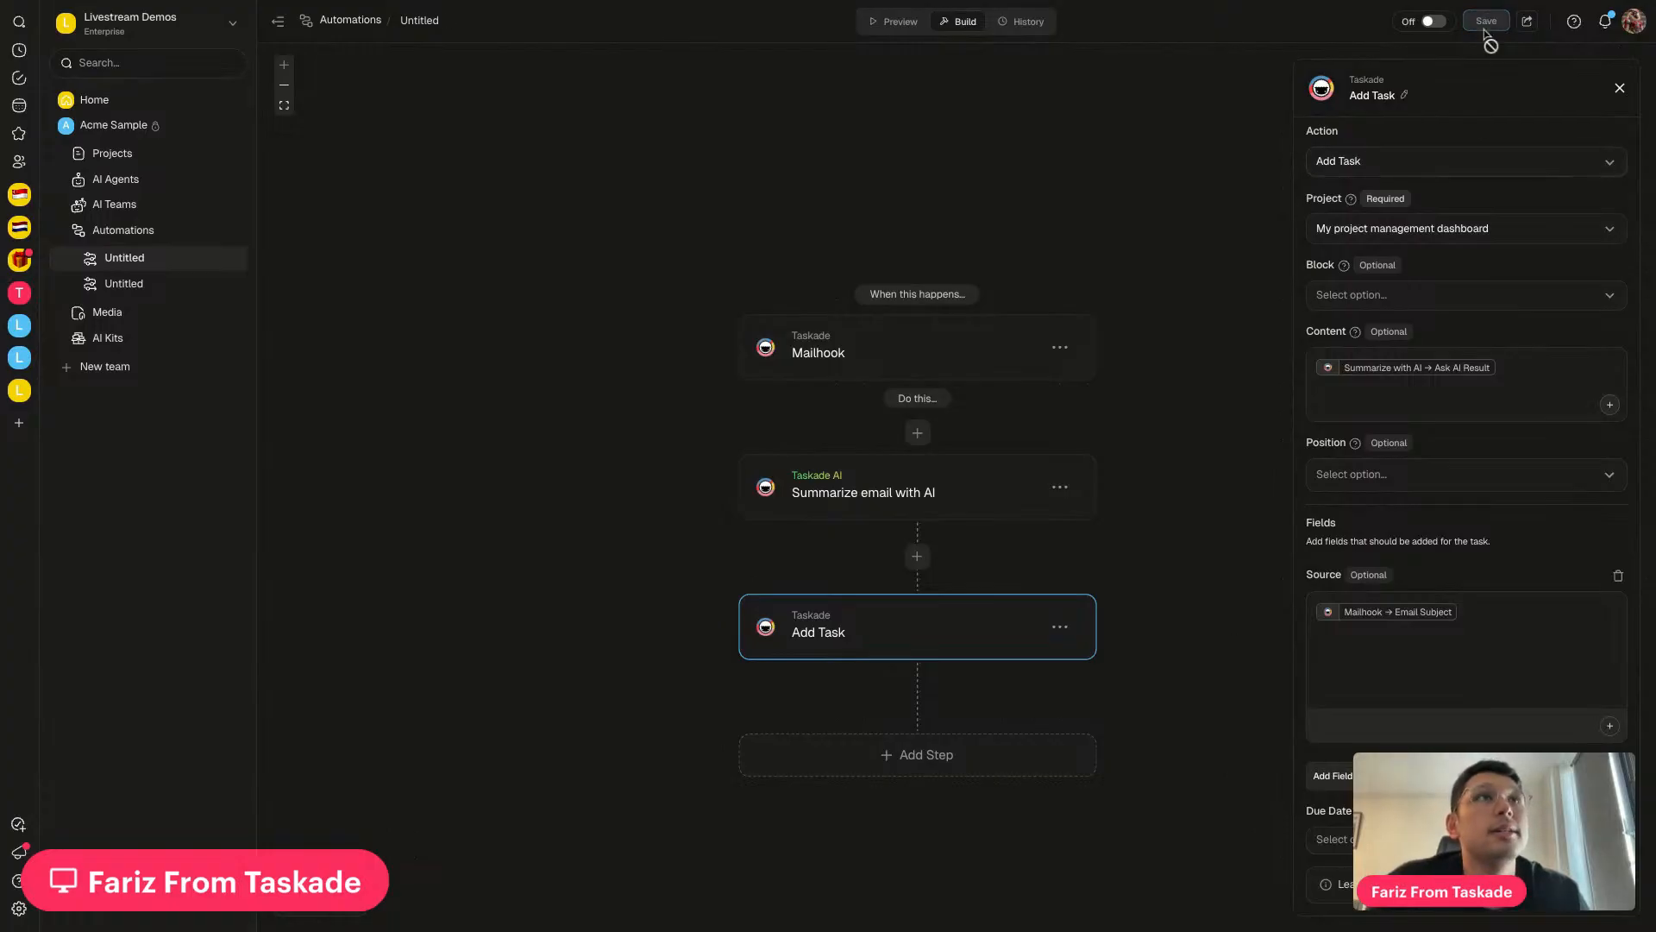
left_click(1431, 23)
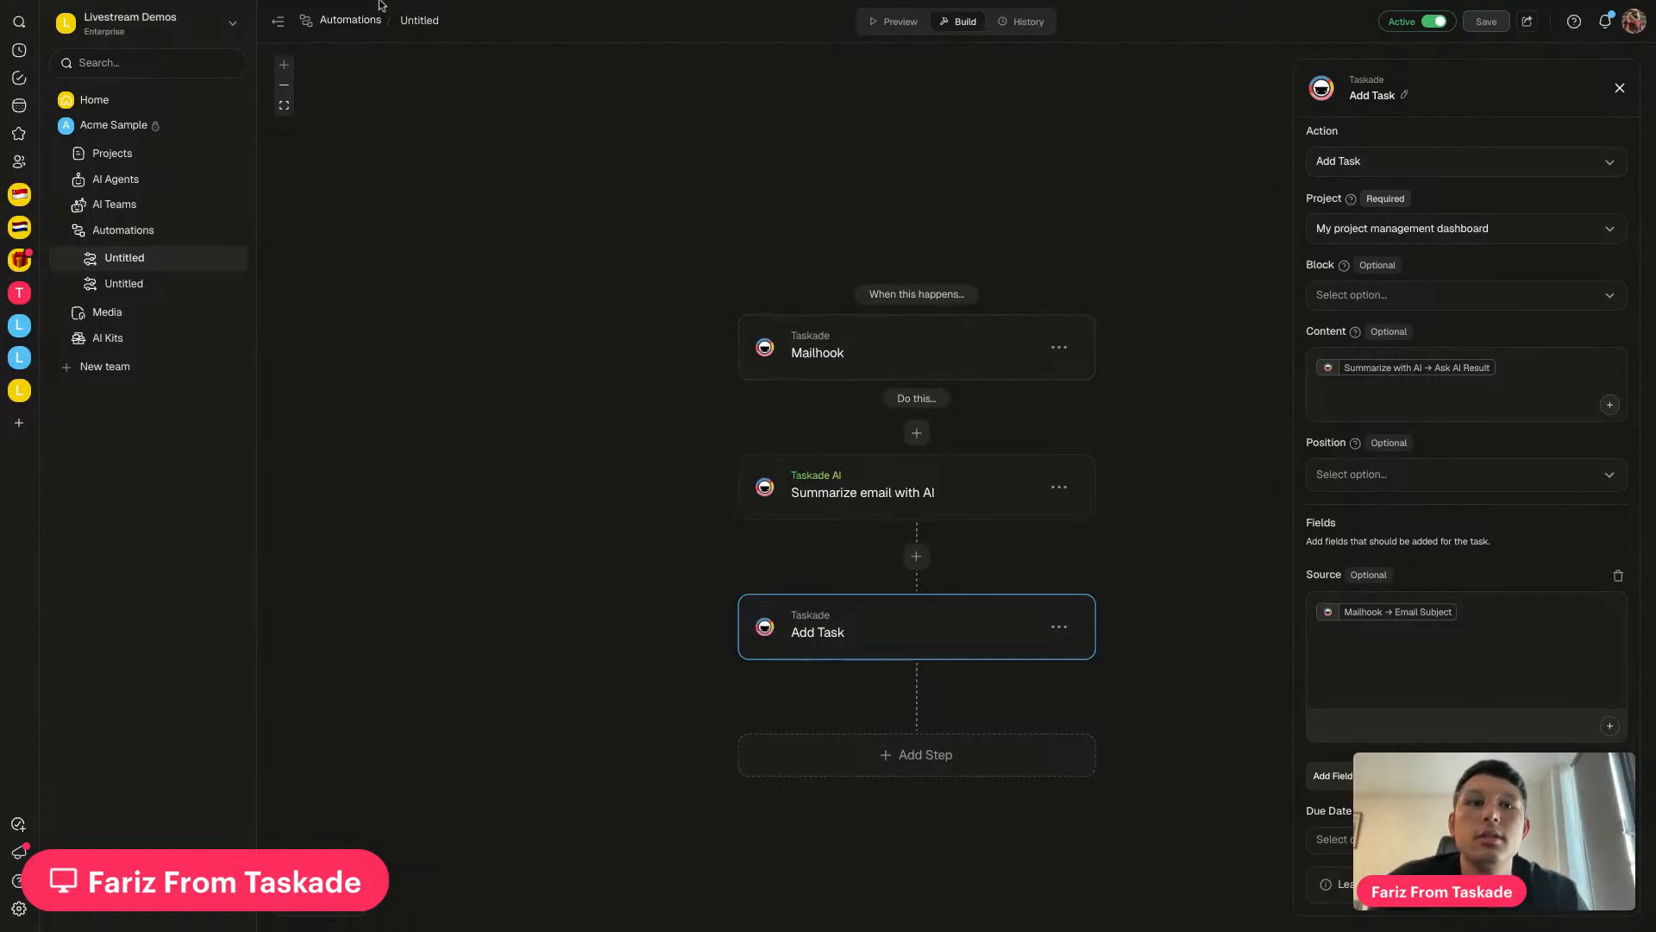
key("super+t")
left_click(181, 5)
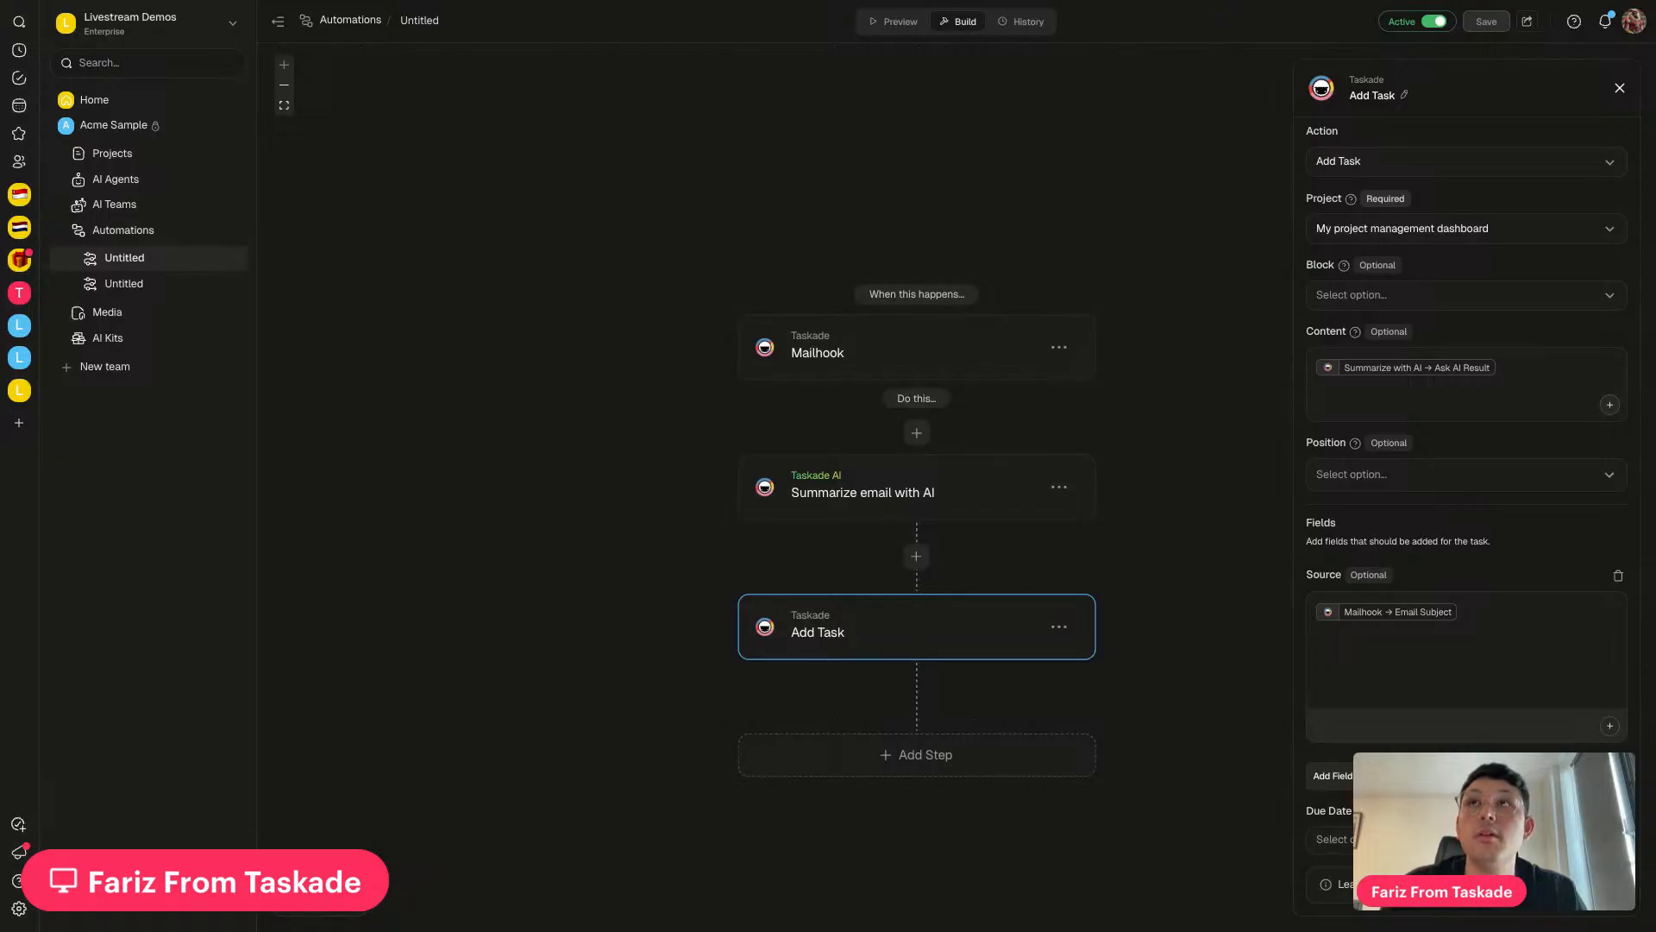
key("ctrl+Tab")
key("ctrl+shift+Tab")
key("ctrl+Tab")
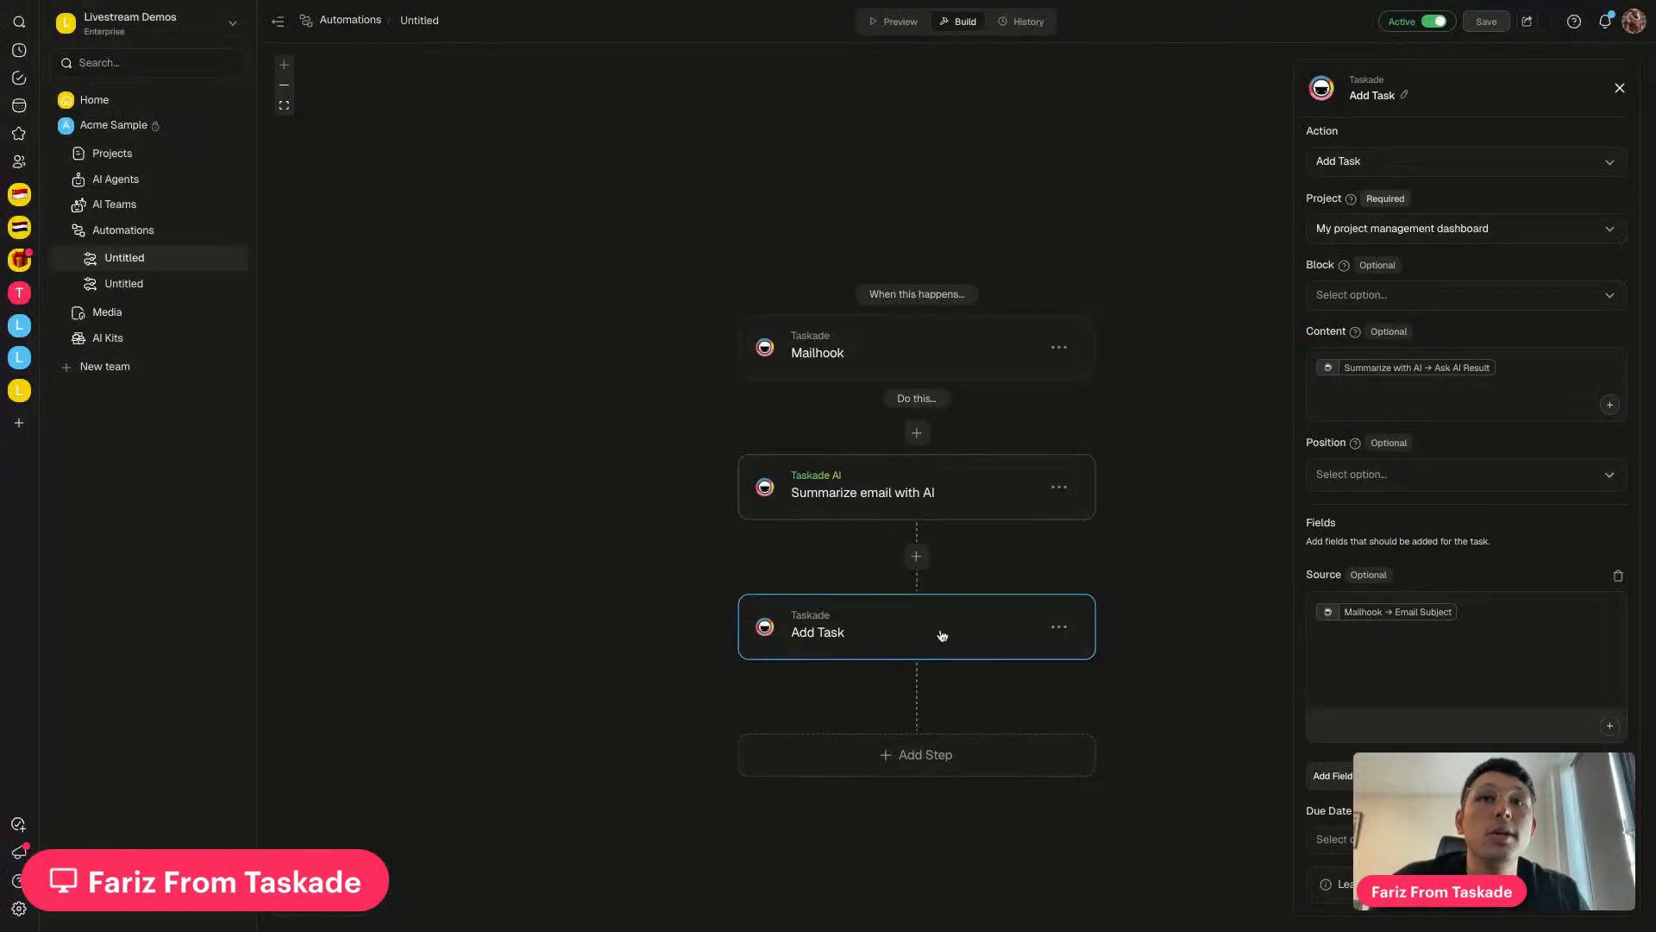
Copy the Mailhook trigger's unique email address from its settings, then go to Gmail
left_click(918, 368)
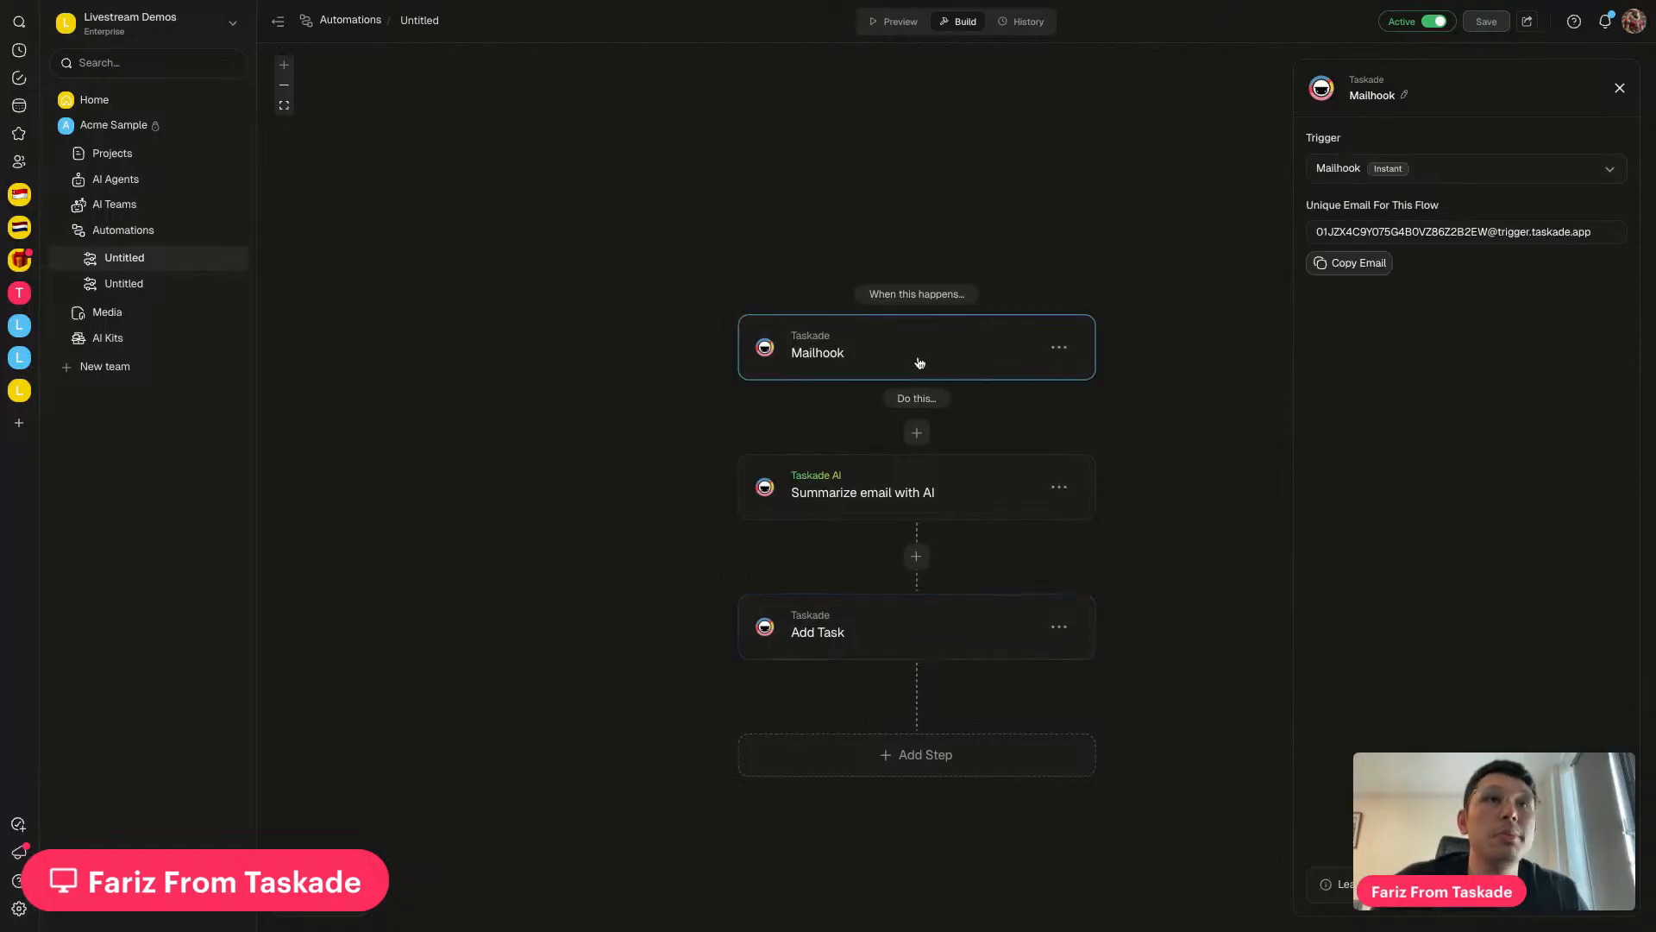
left_click(1337, 271)
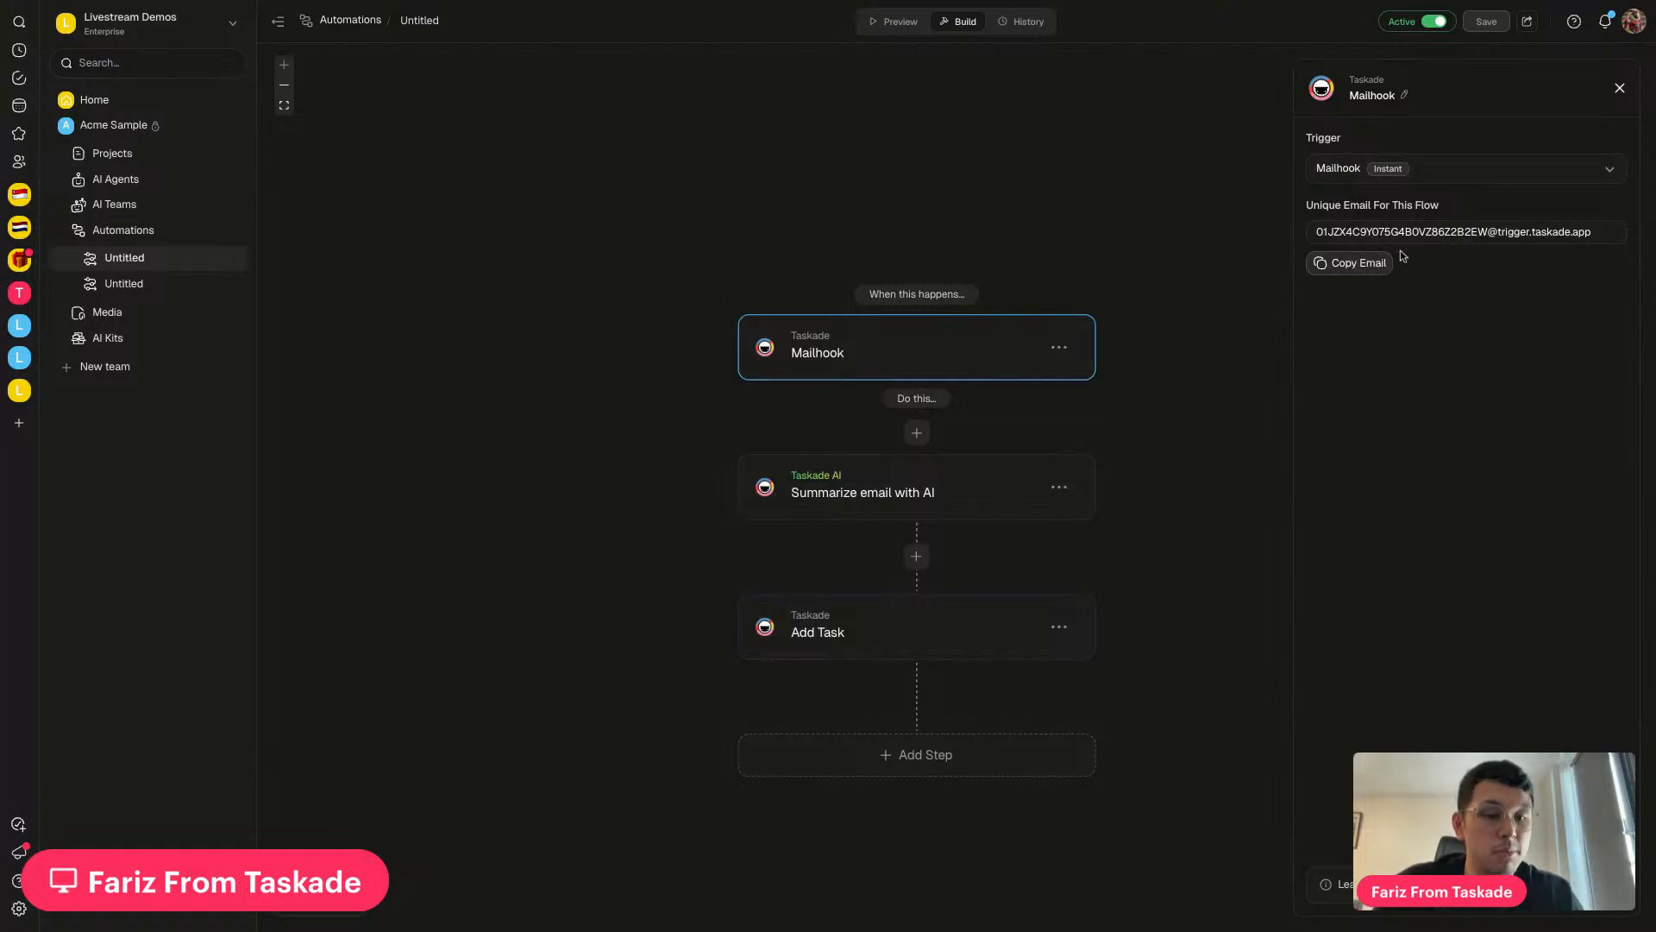
left_click(1356, 265)
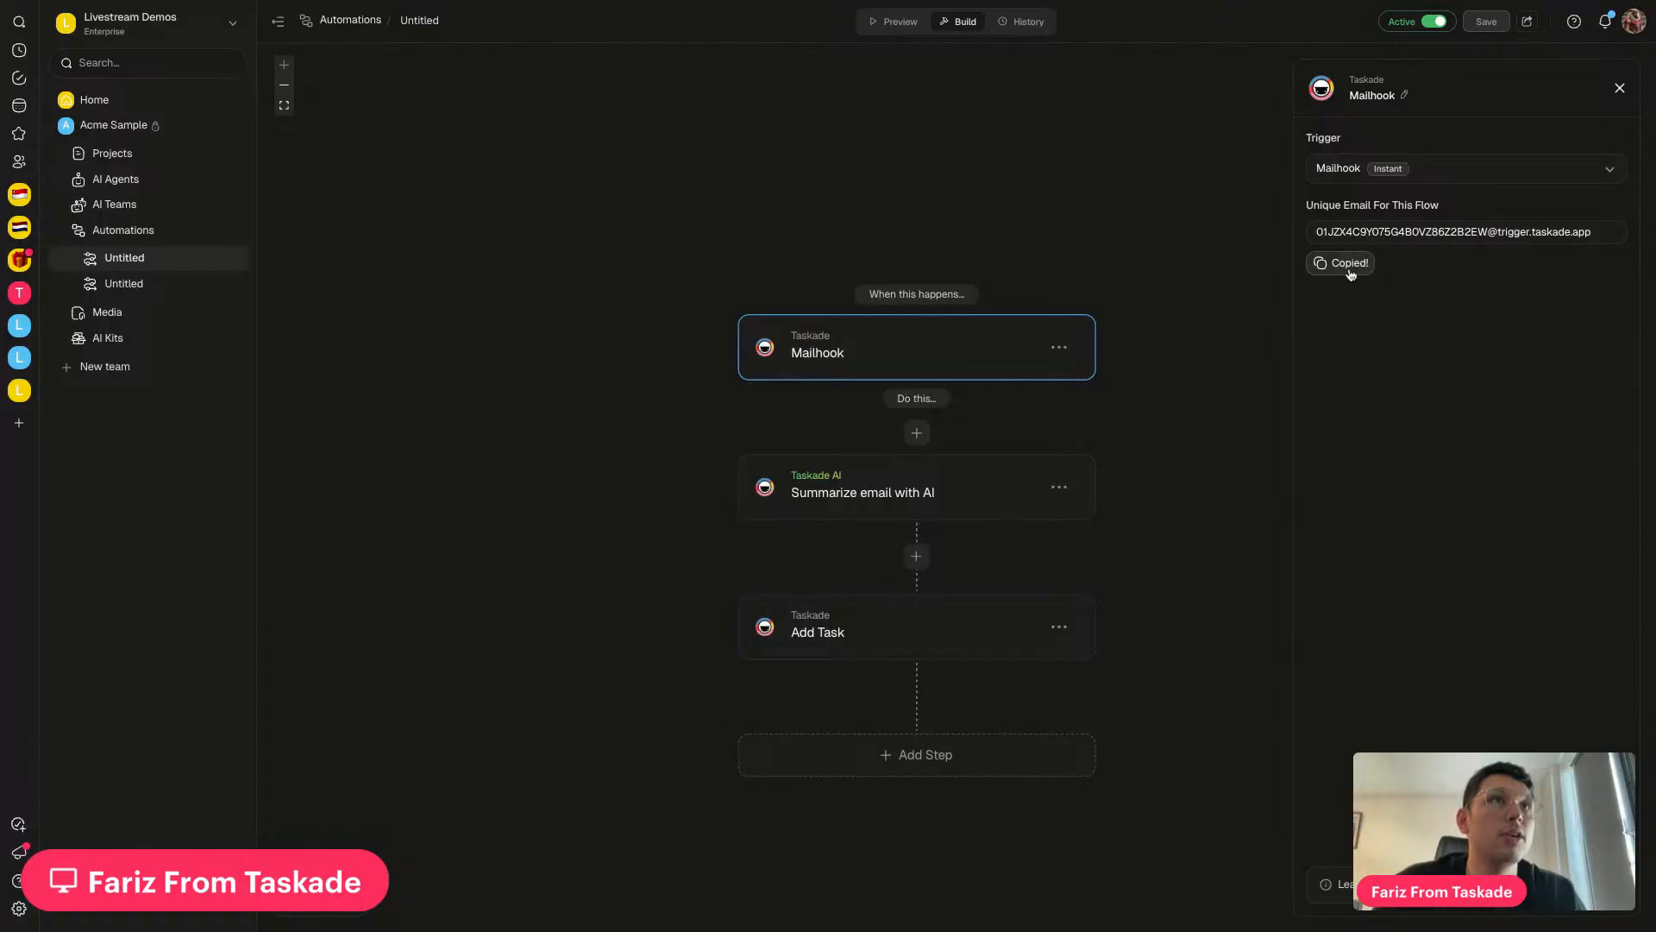
left_click(399, 2)
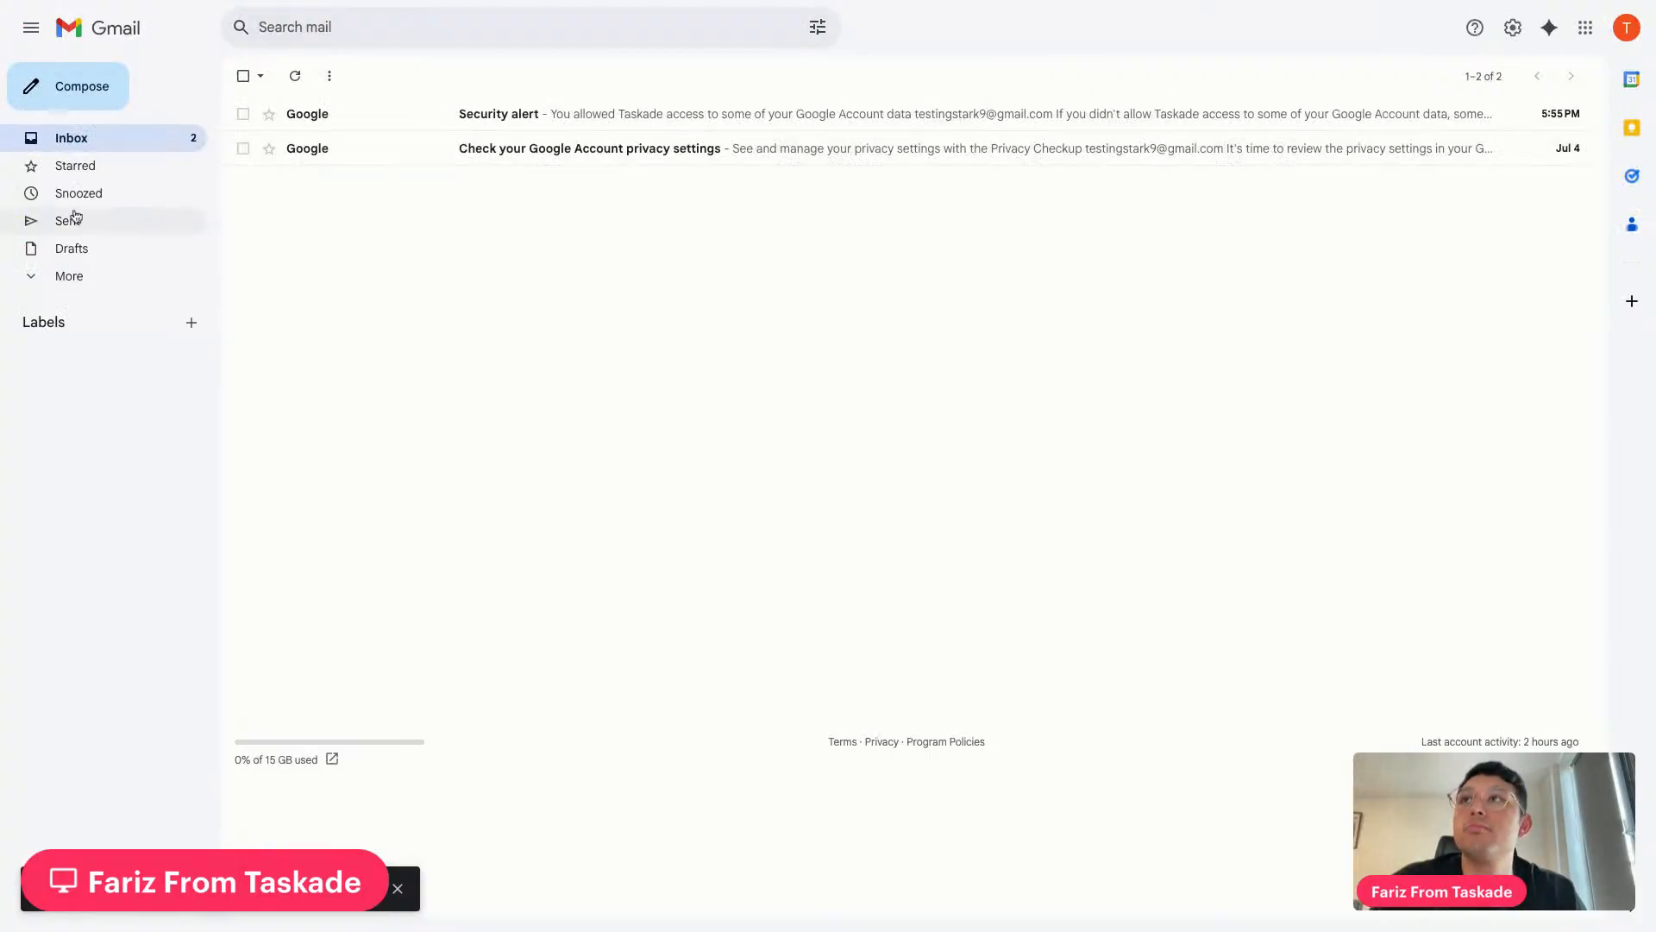
Compose a Gmail message to the pasted trigger address with subject 'Bill client for this months's invoice'
left_click(96, 88)
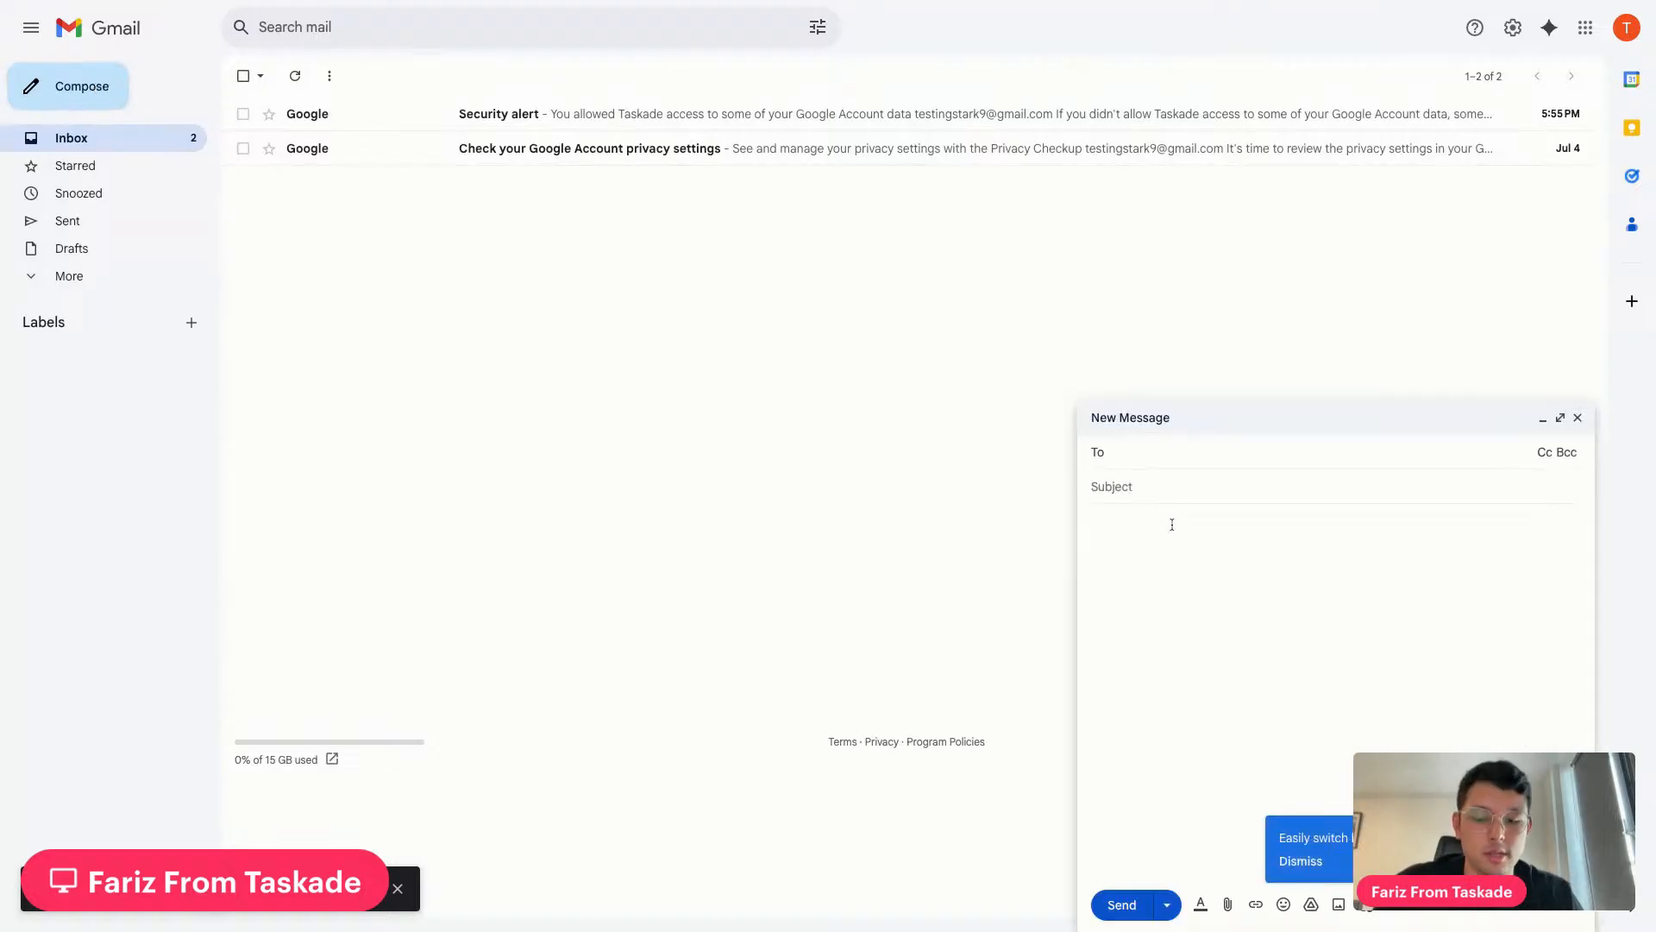
key("ctrl+v")
key("Tab")
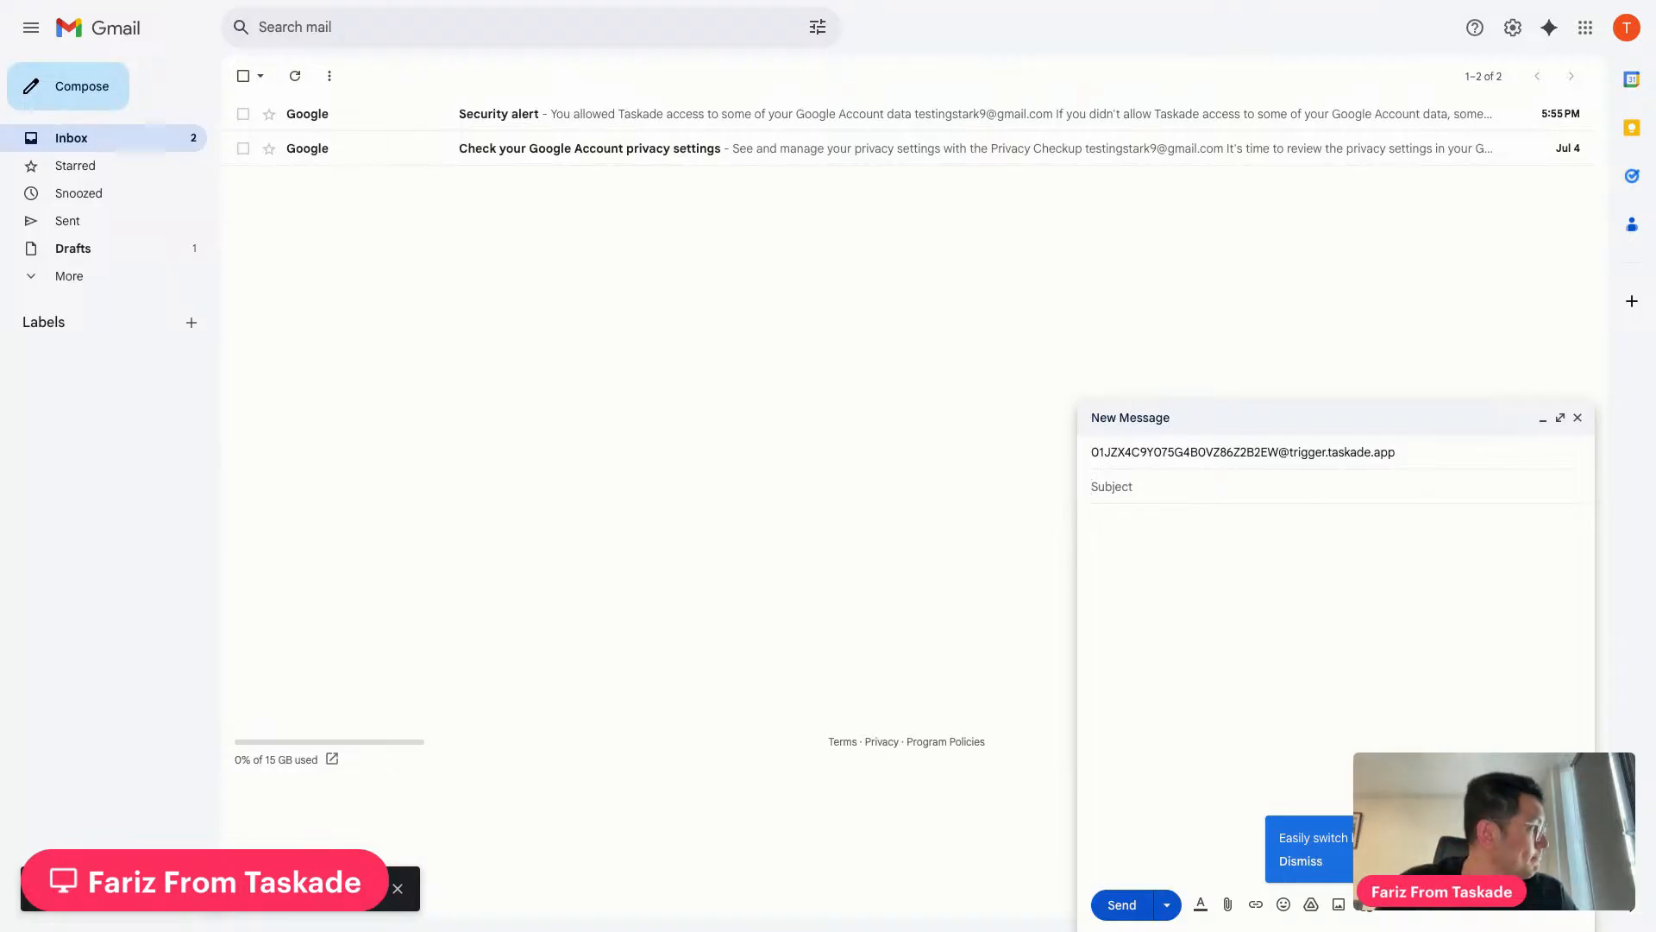
type("Bill client")
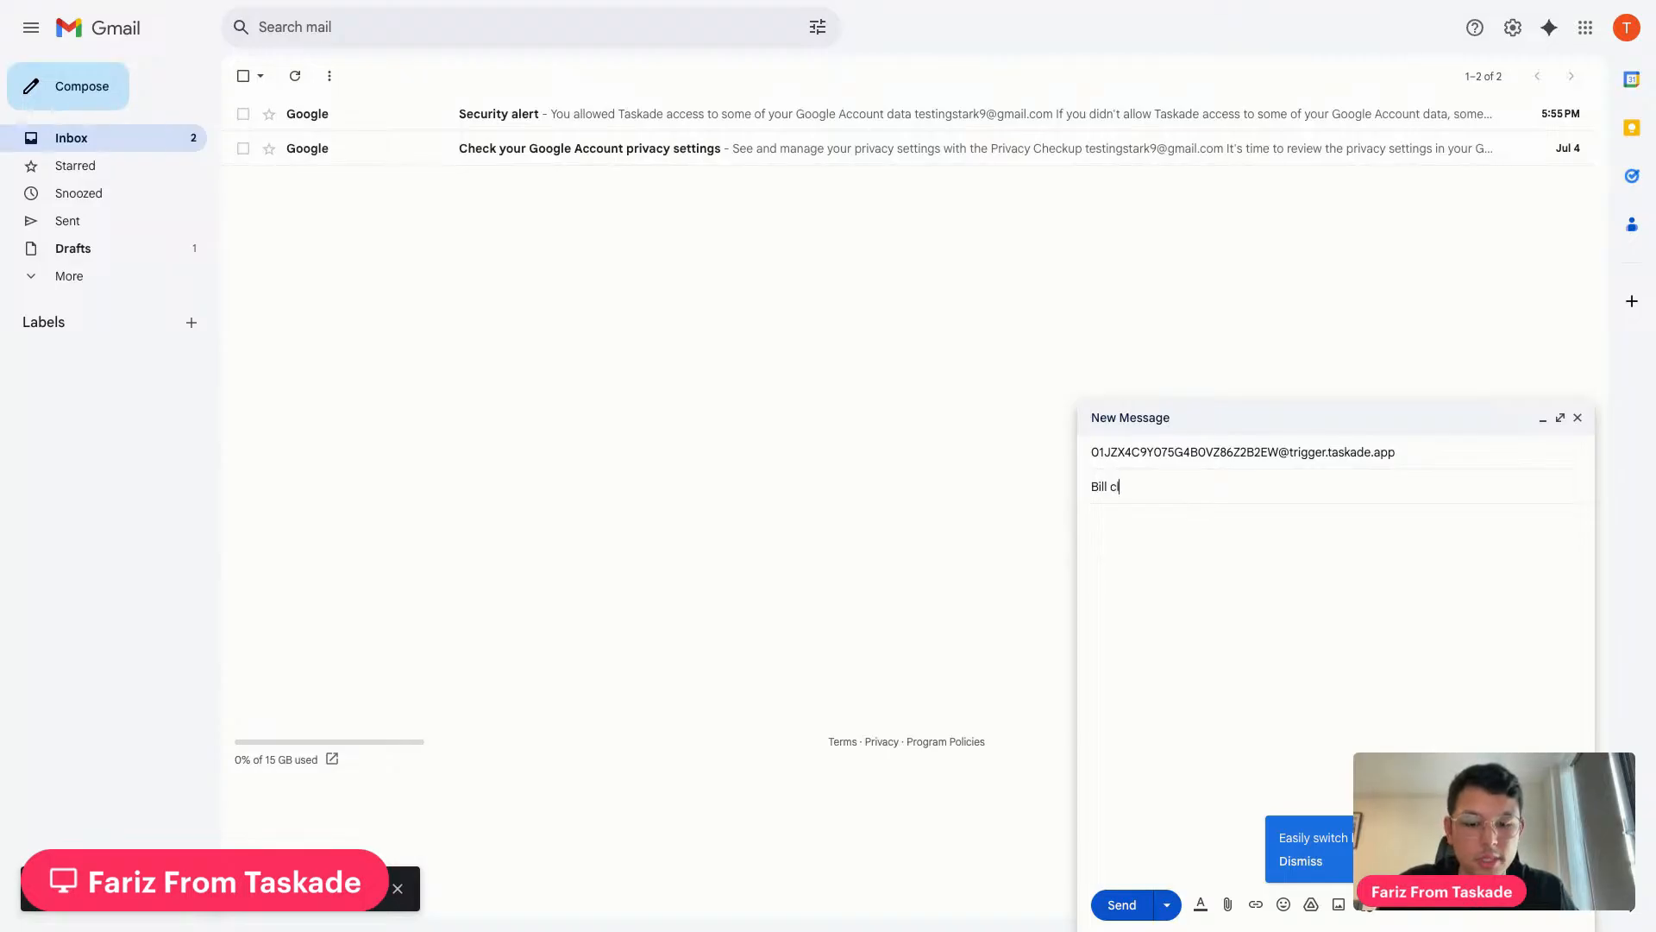
type(" for ")
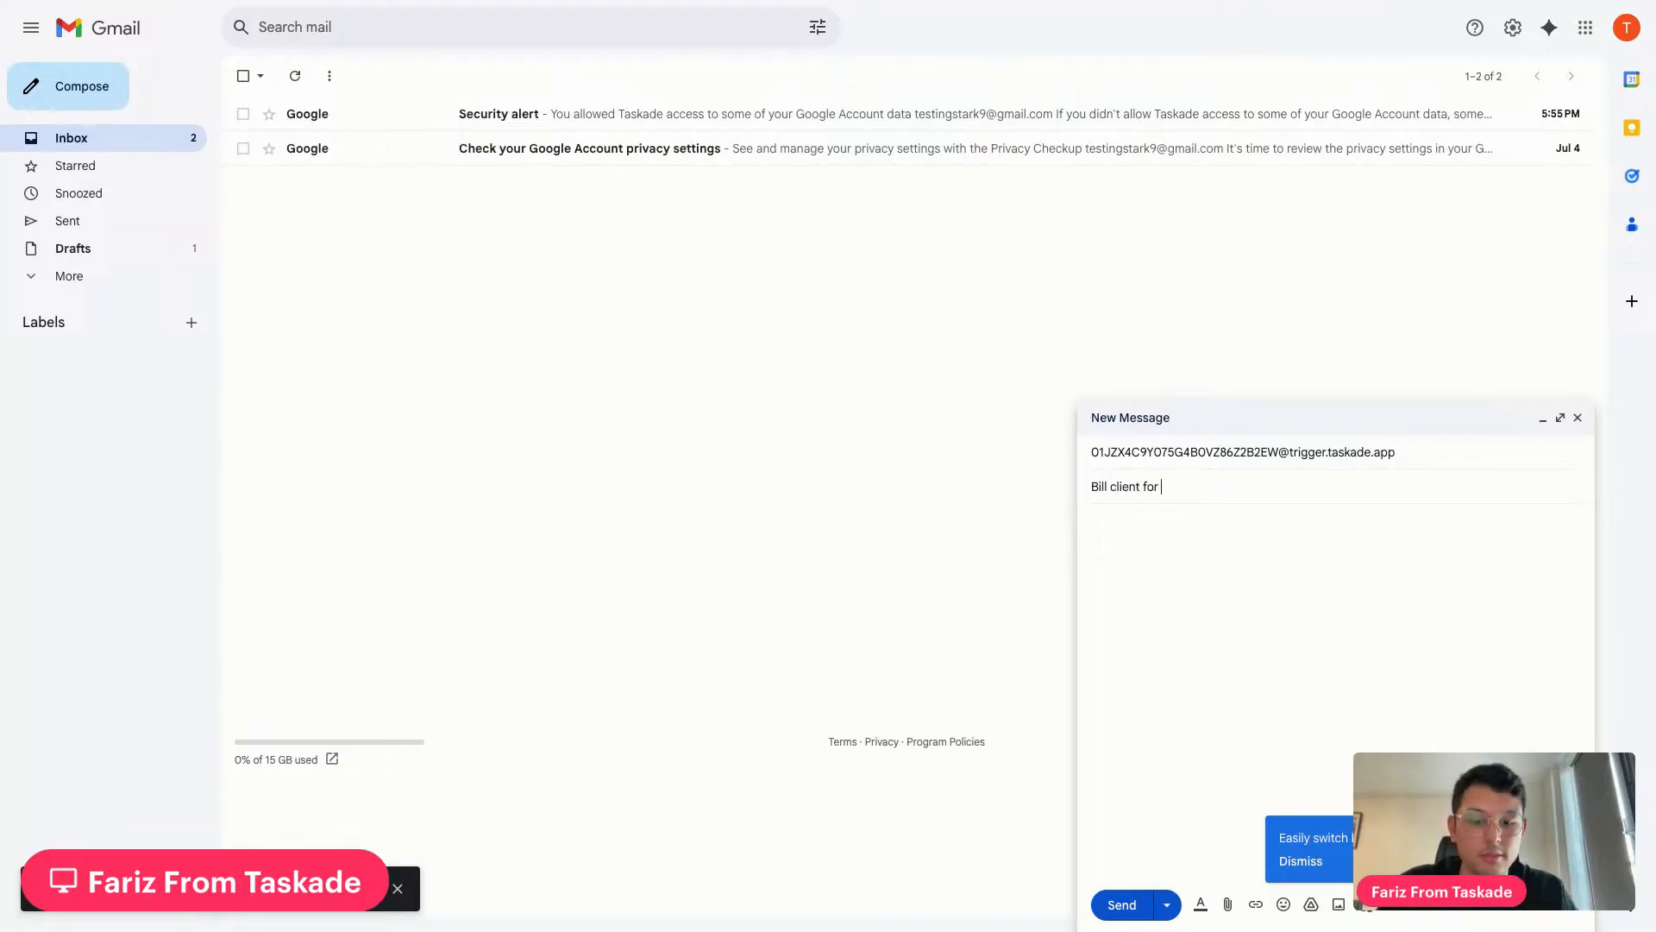
type("this months's invoice")
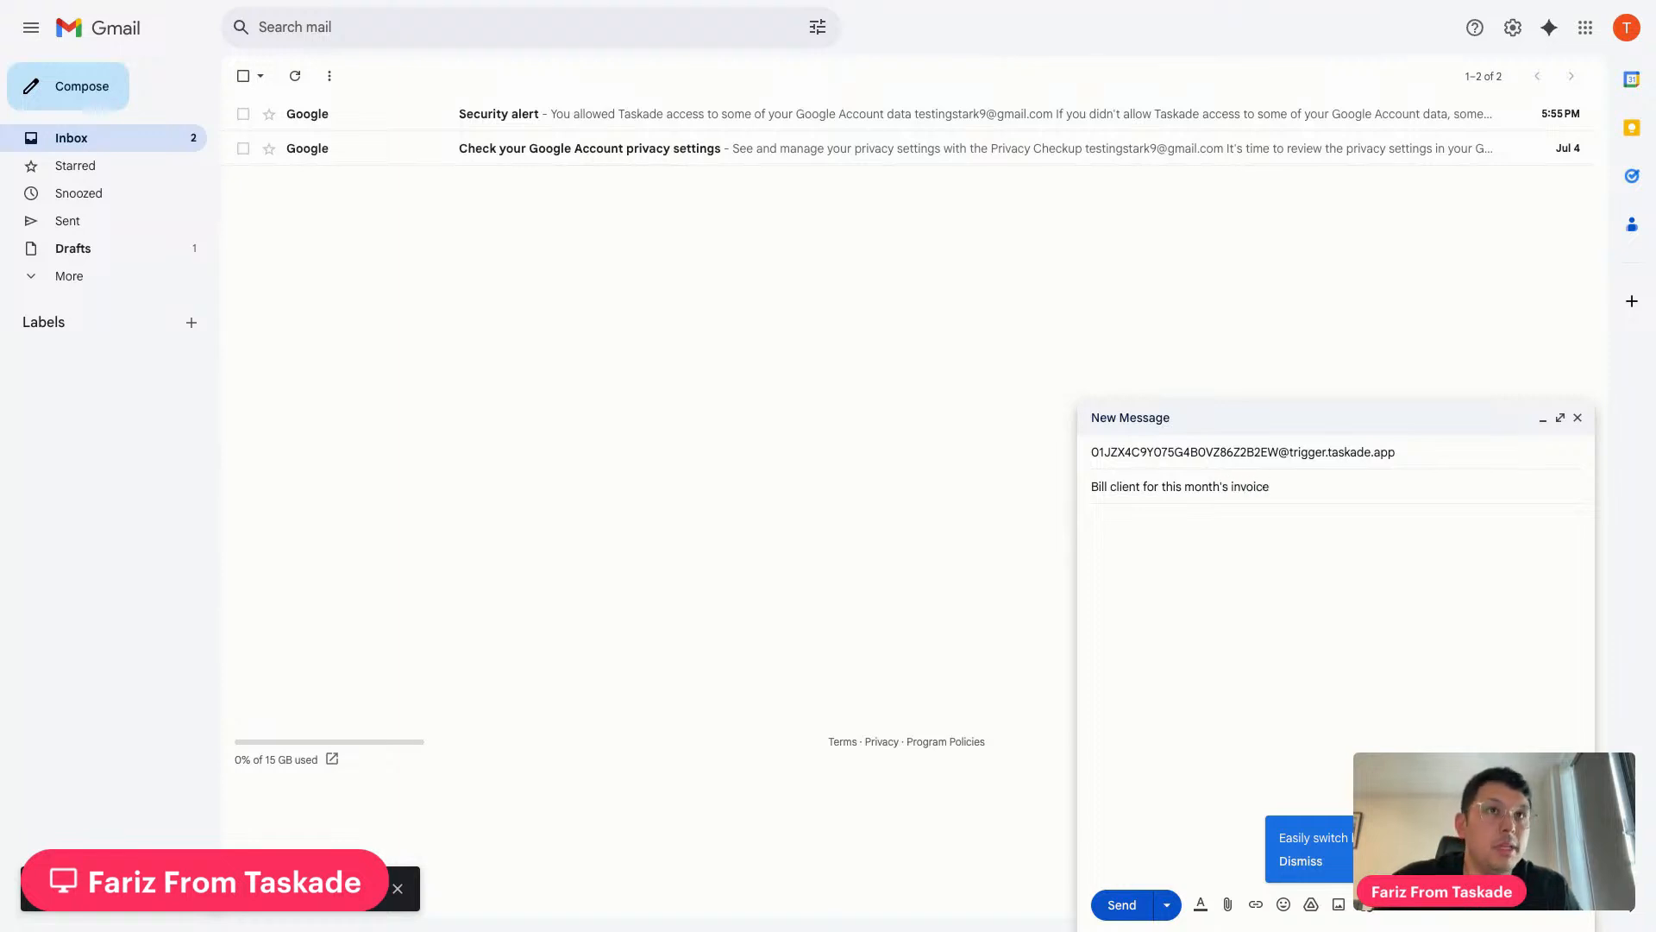
left_click(1312, 626)
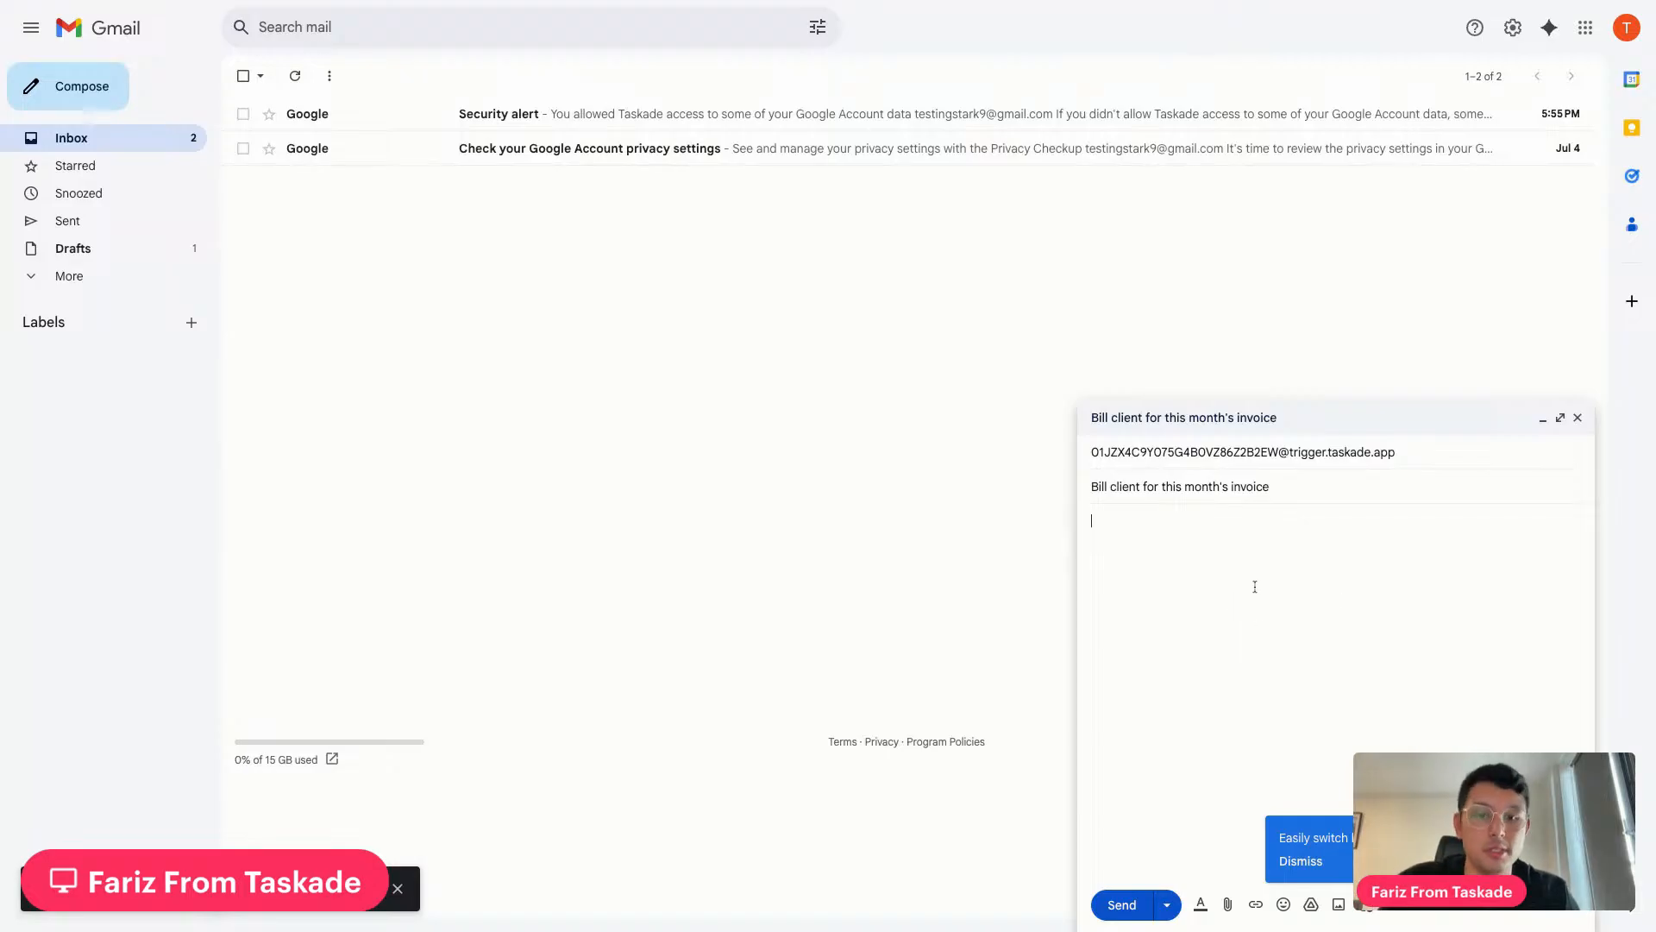
Write a body about charging the client $5000, CC'ing a colleague, a 9pm deadline, and addressing, then send it
type("Bill")
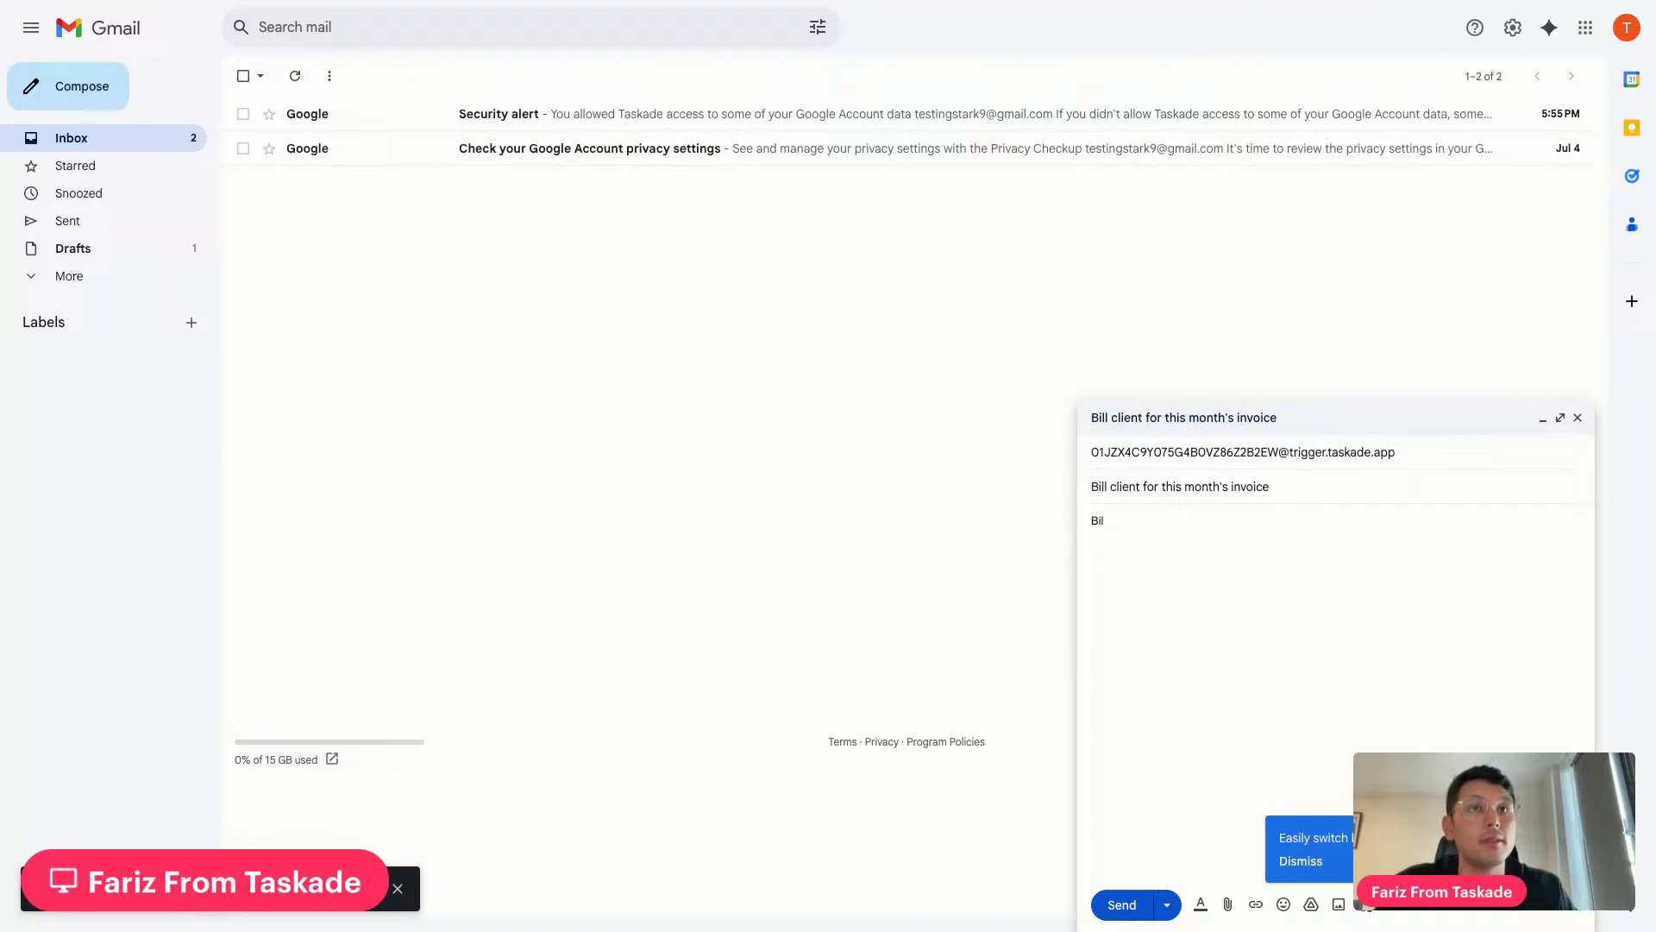
key("BackSpace")
type("DOn")
key("BackSpace")
type("ont forget to")
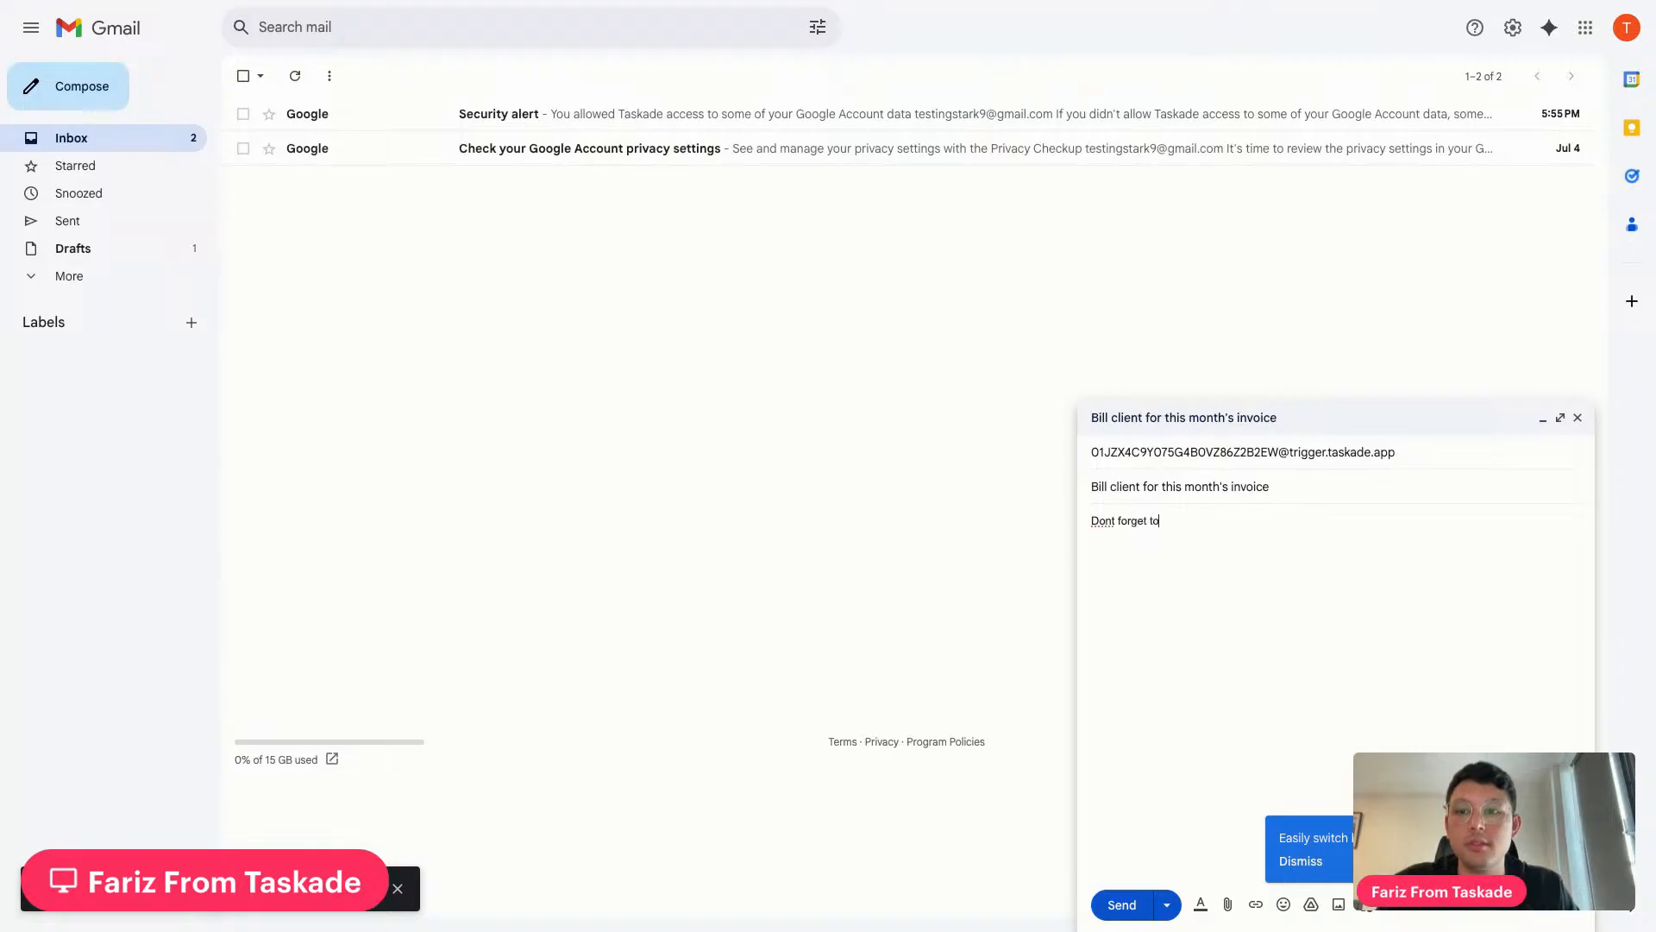
type(" b")
key("BackSpace")
type("charge the client for this month.")
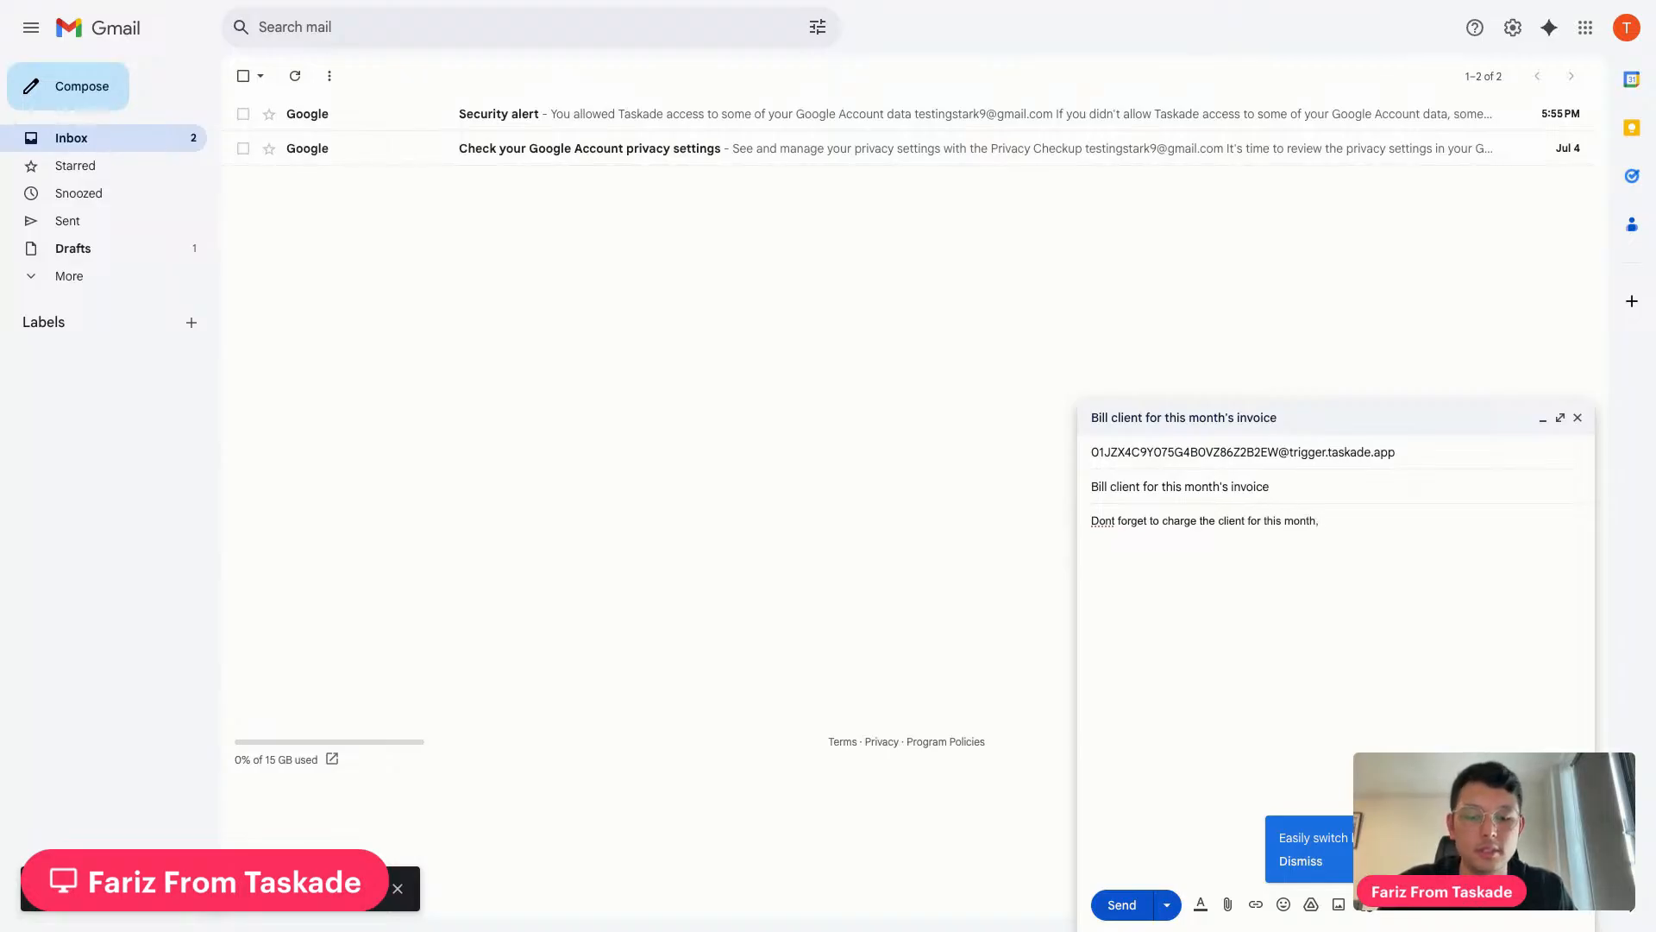
type(" $5000 ")
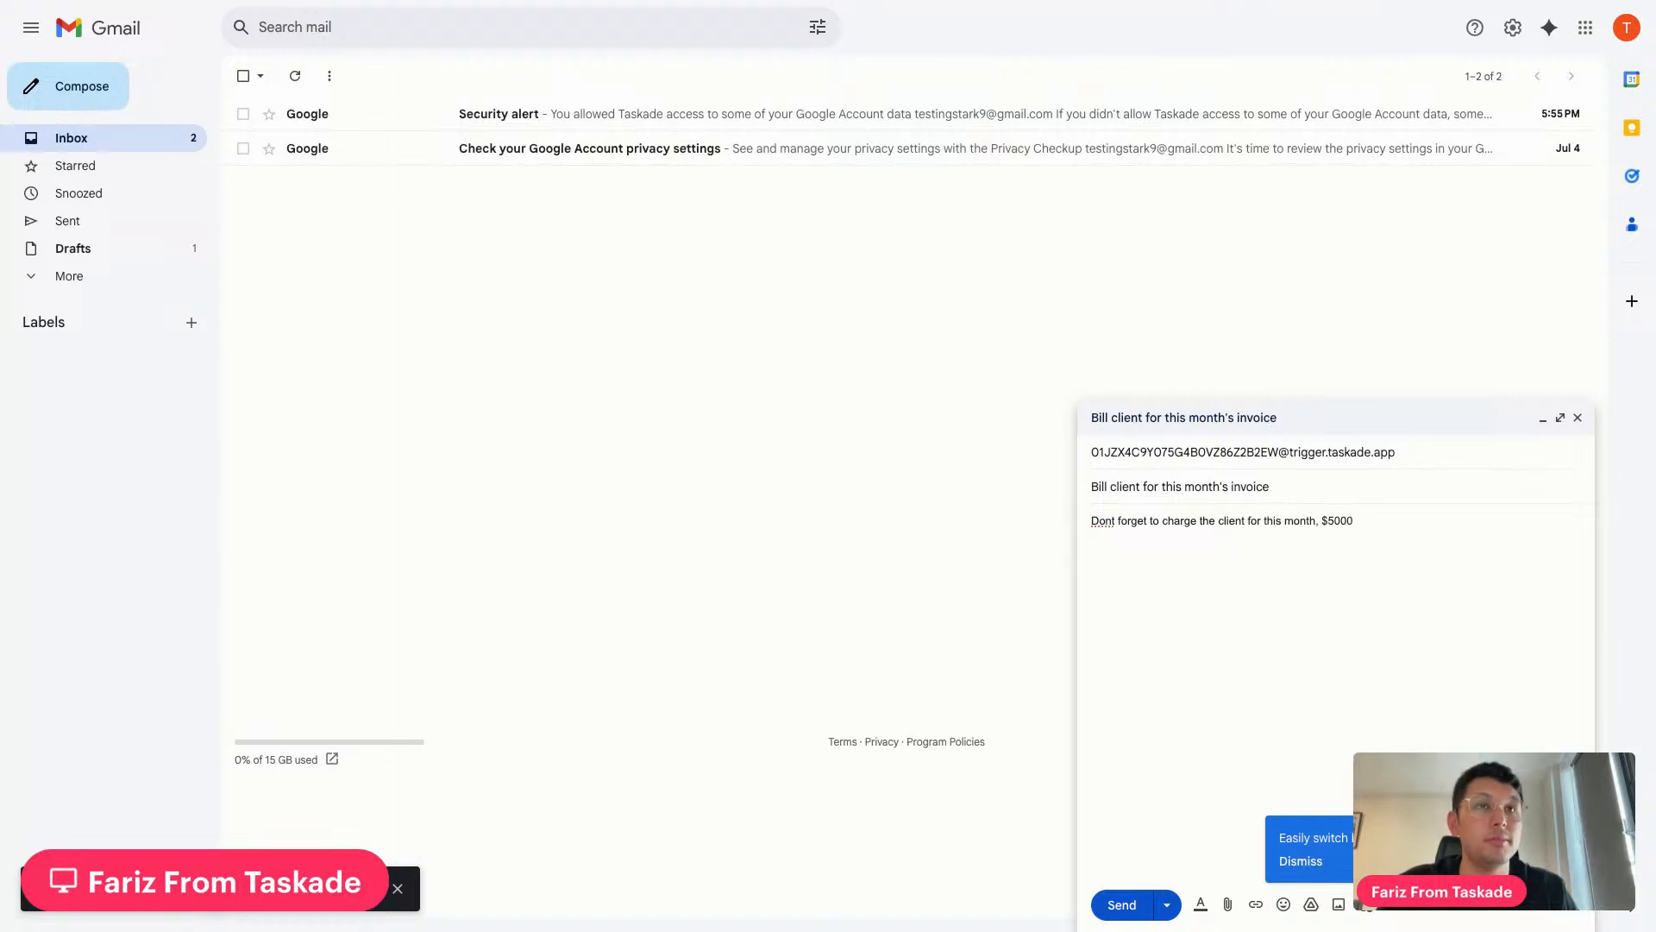
type("Must cc ")
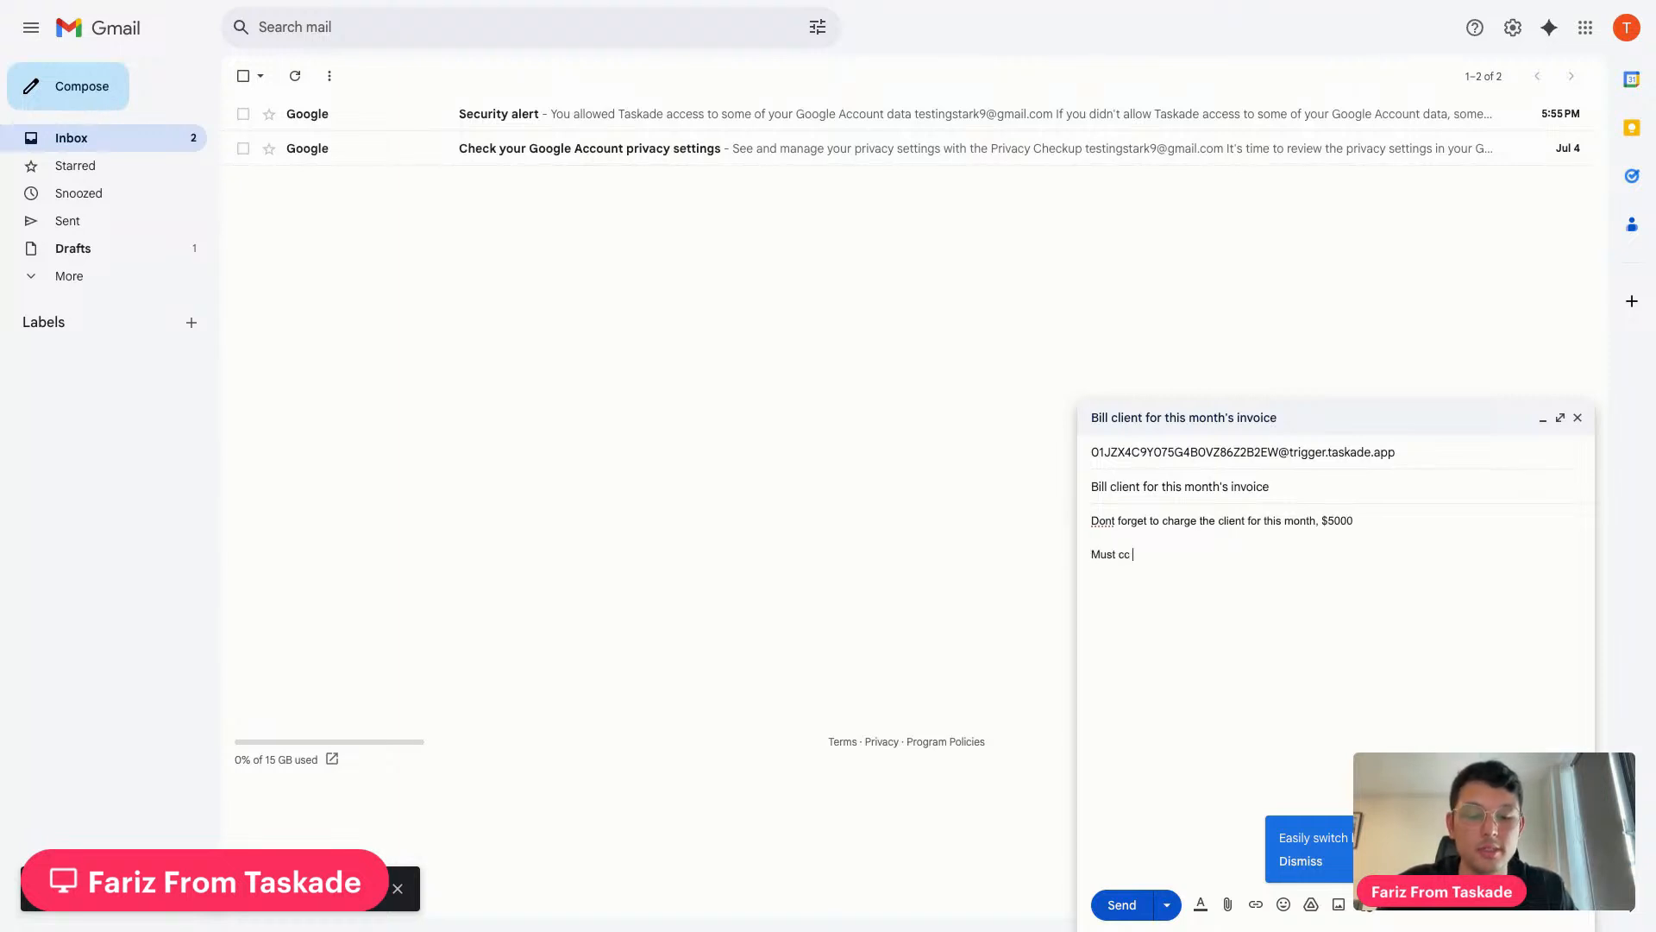
type("boohn i")
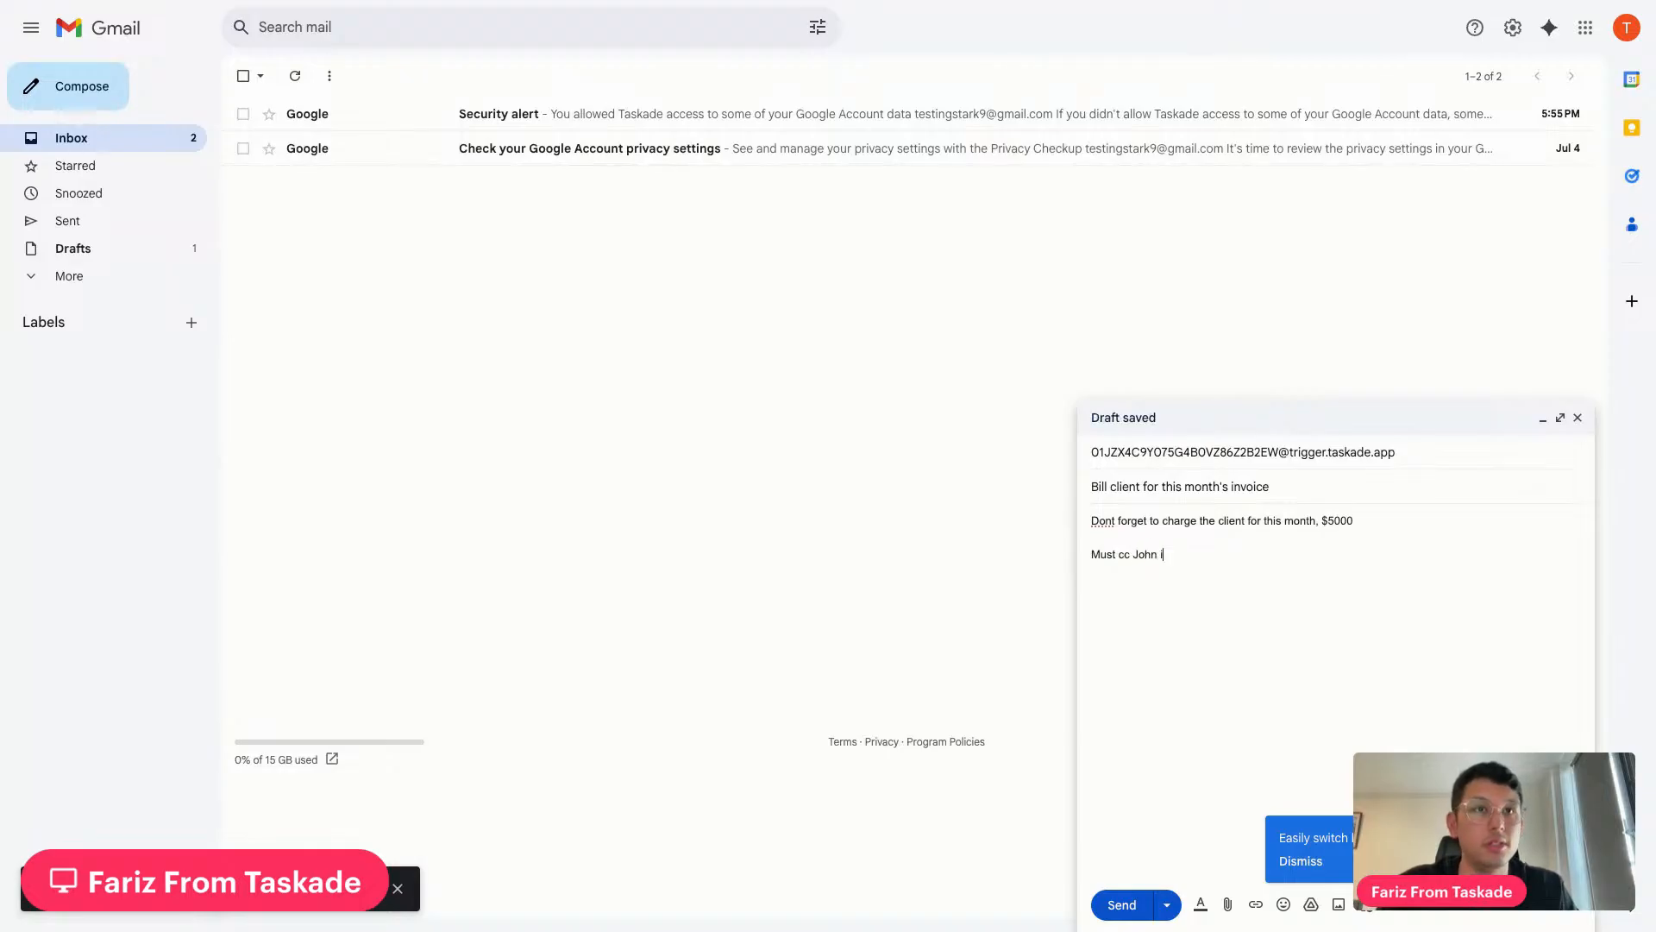
type("n the invoic")
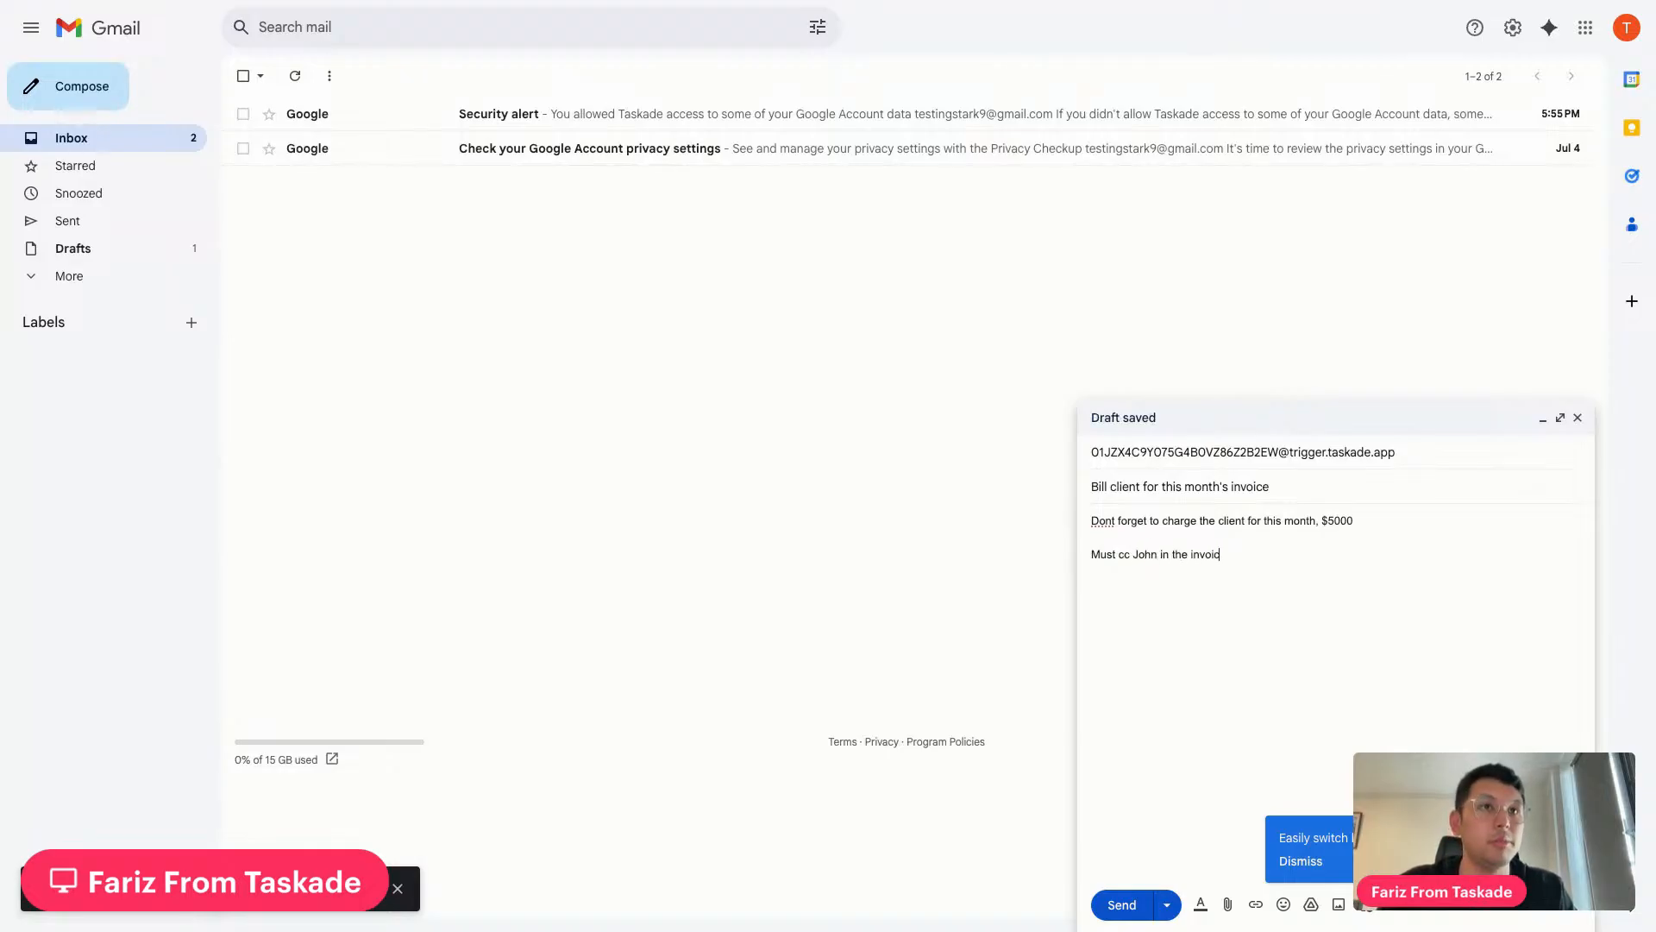
type("e, send it by")
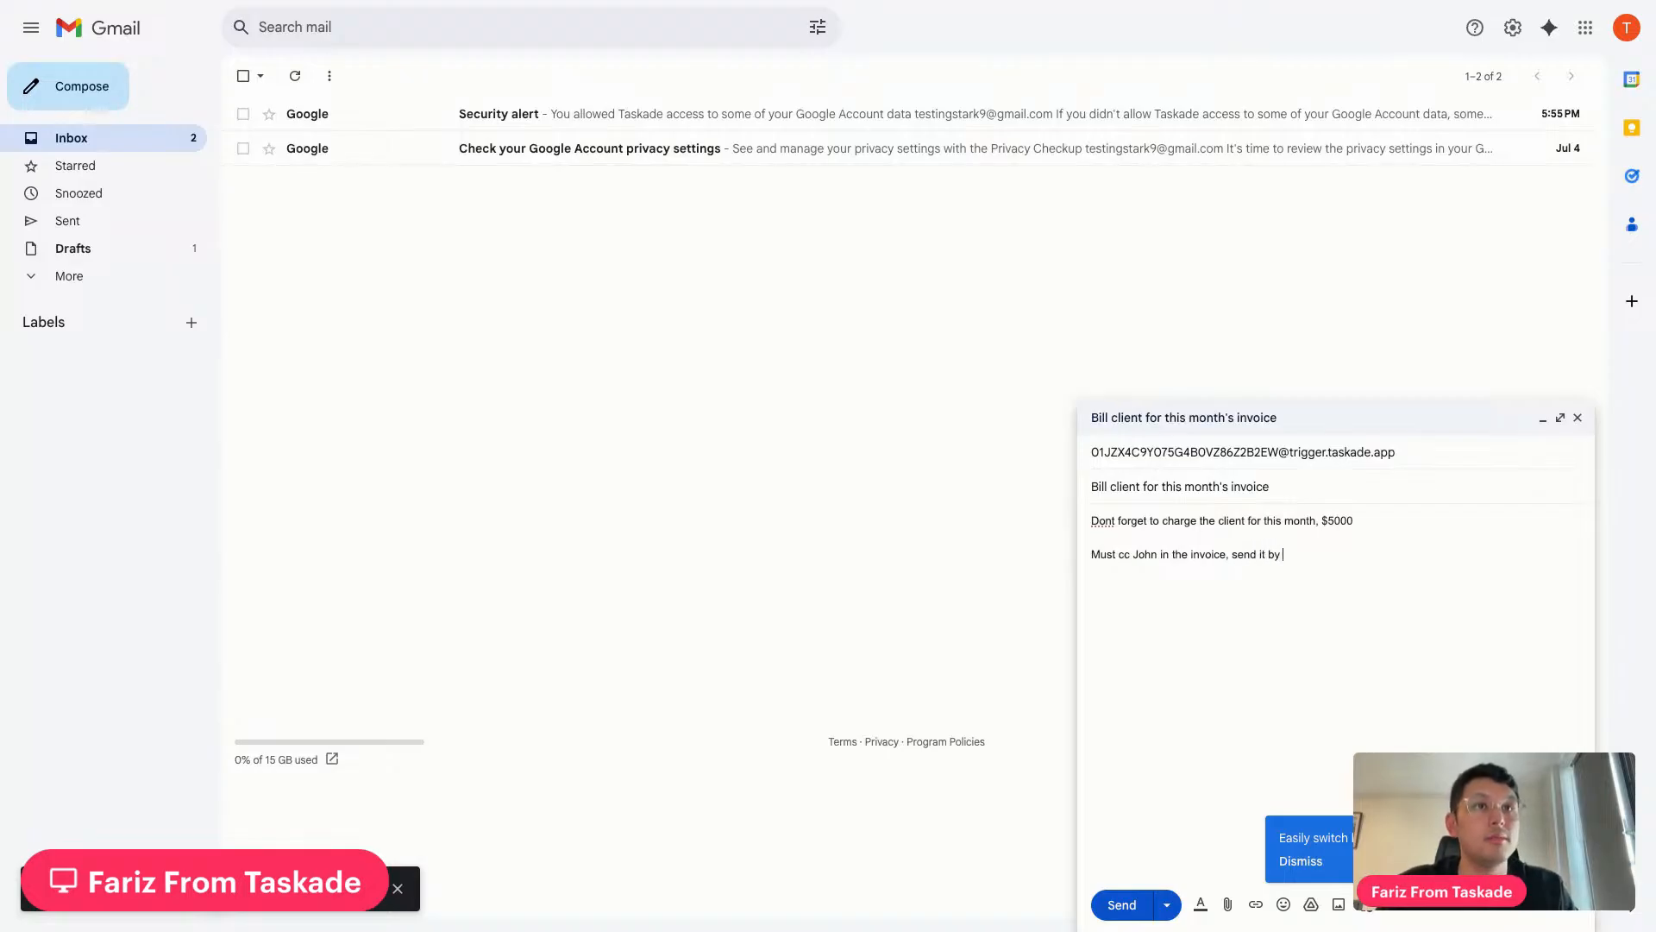
type(" 9pm")
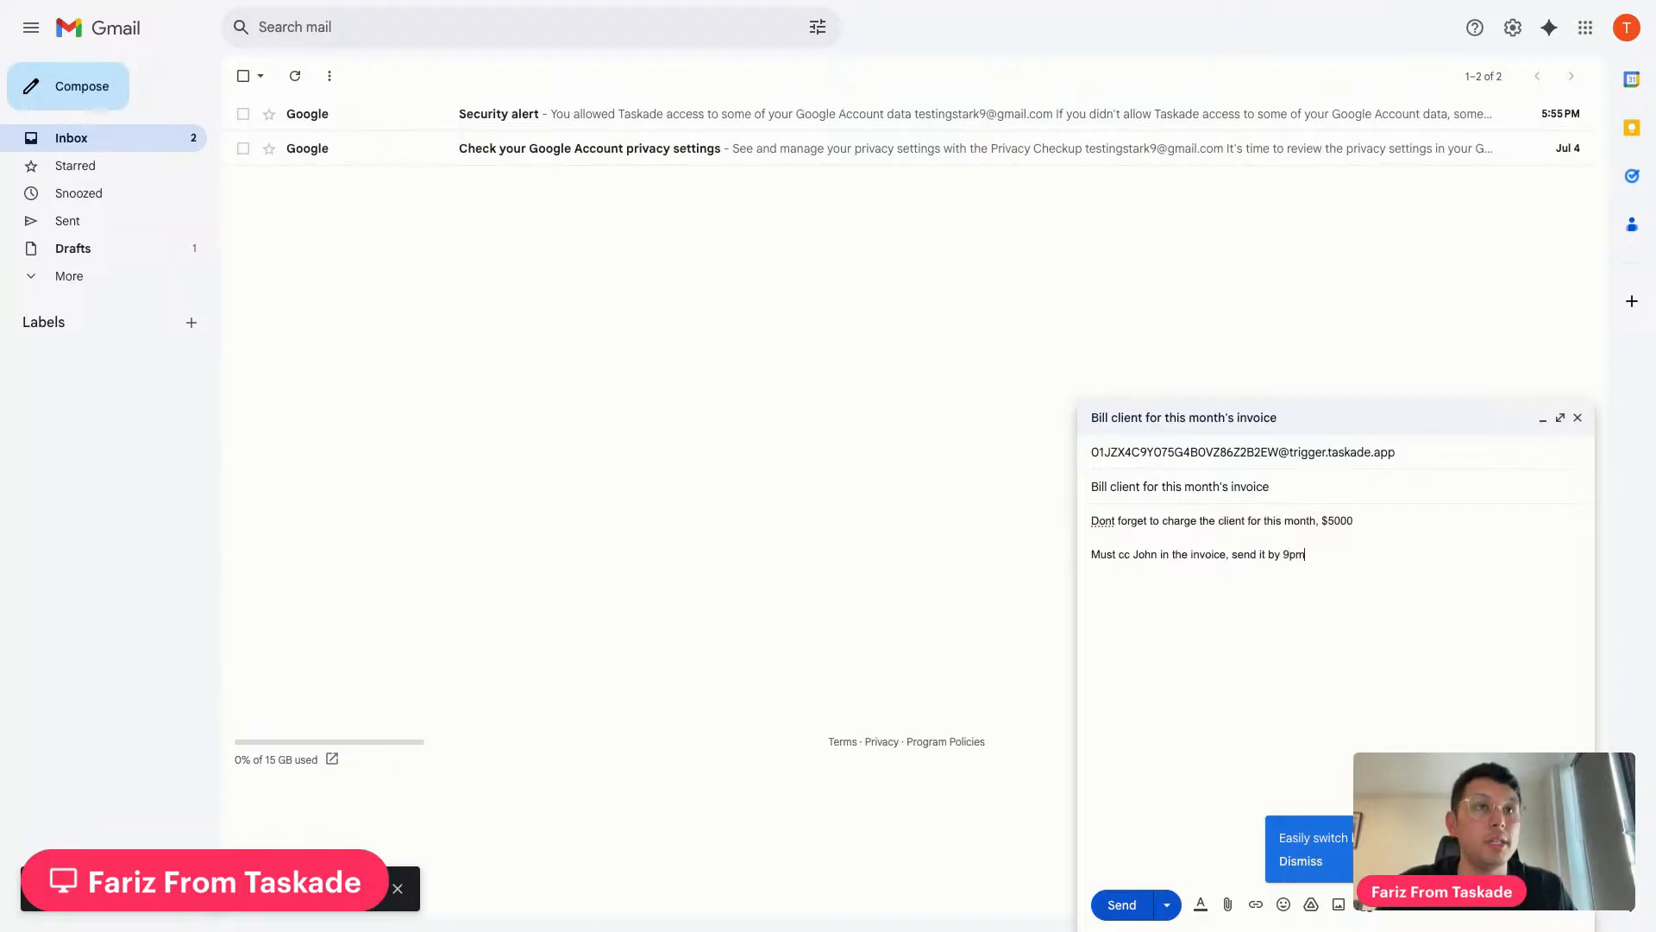
type(" tonight")
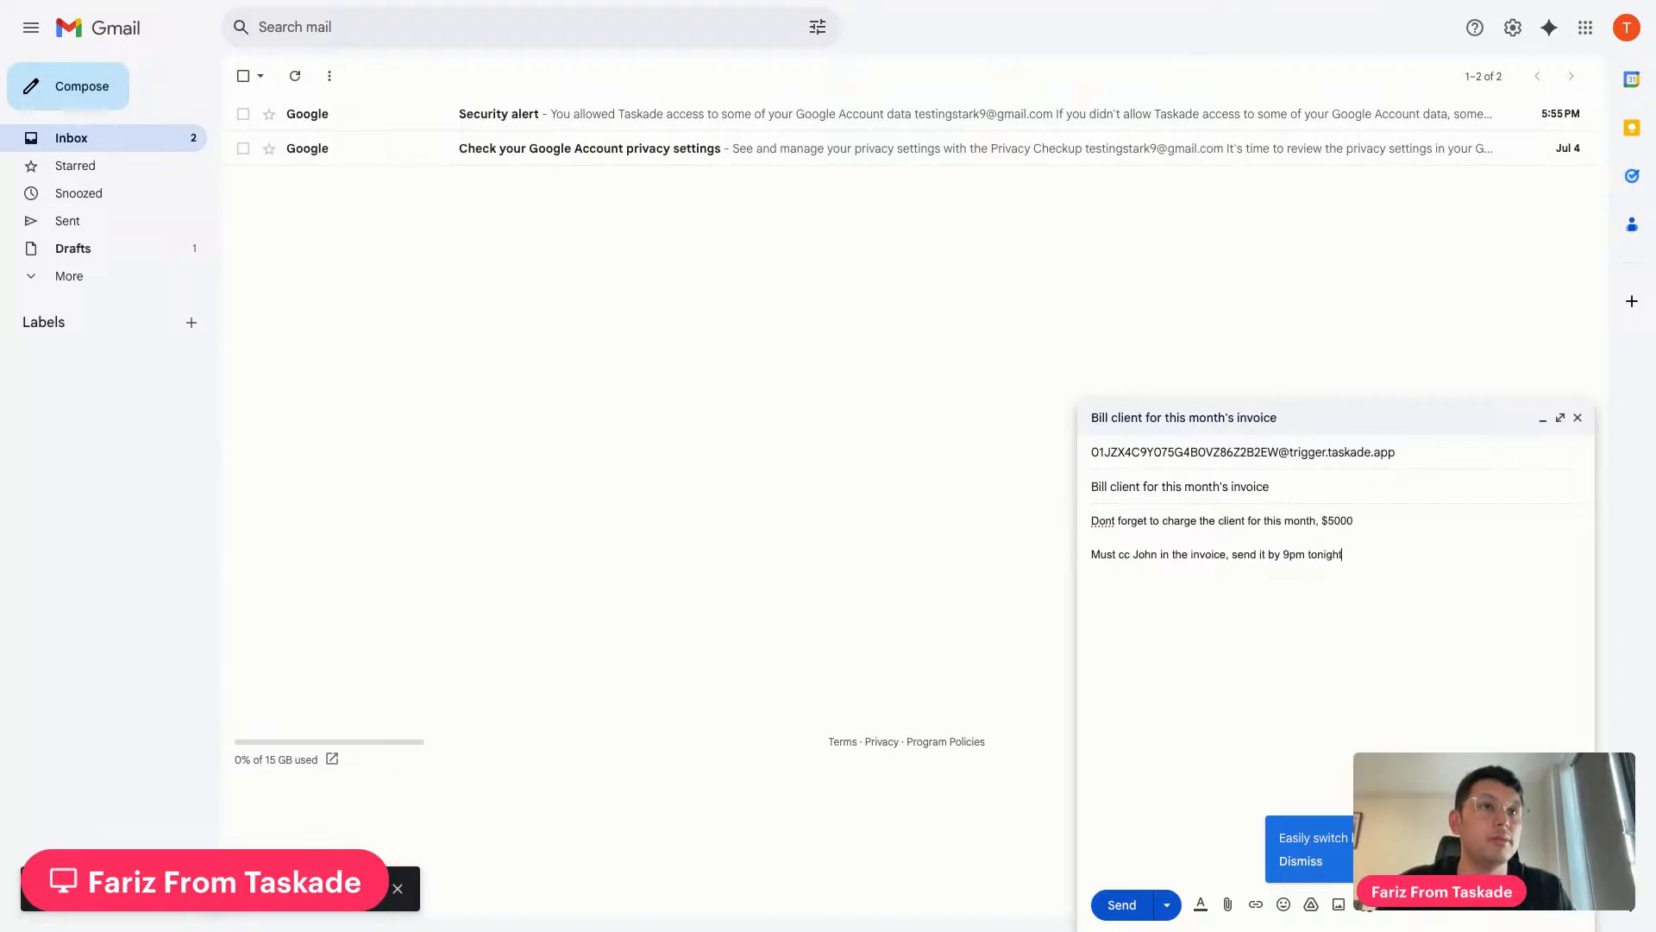
key("Return")
key("Return")
type("Address to Mr Wong")
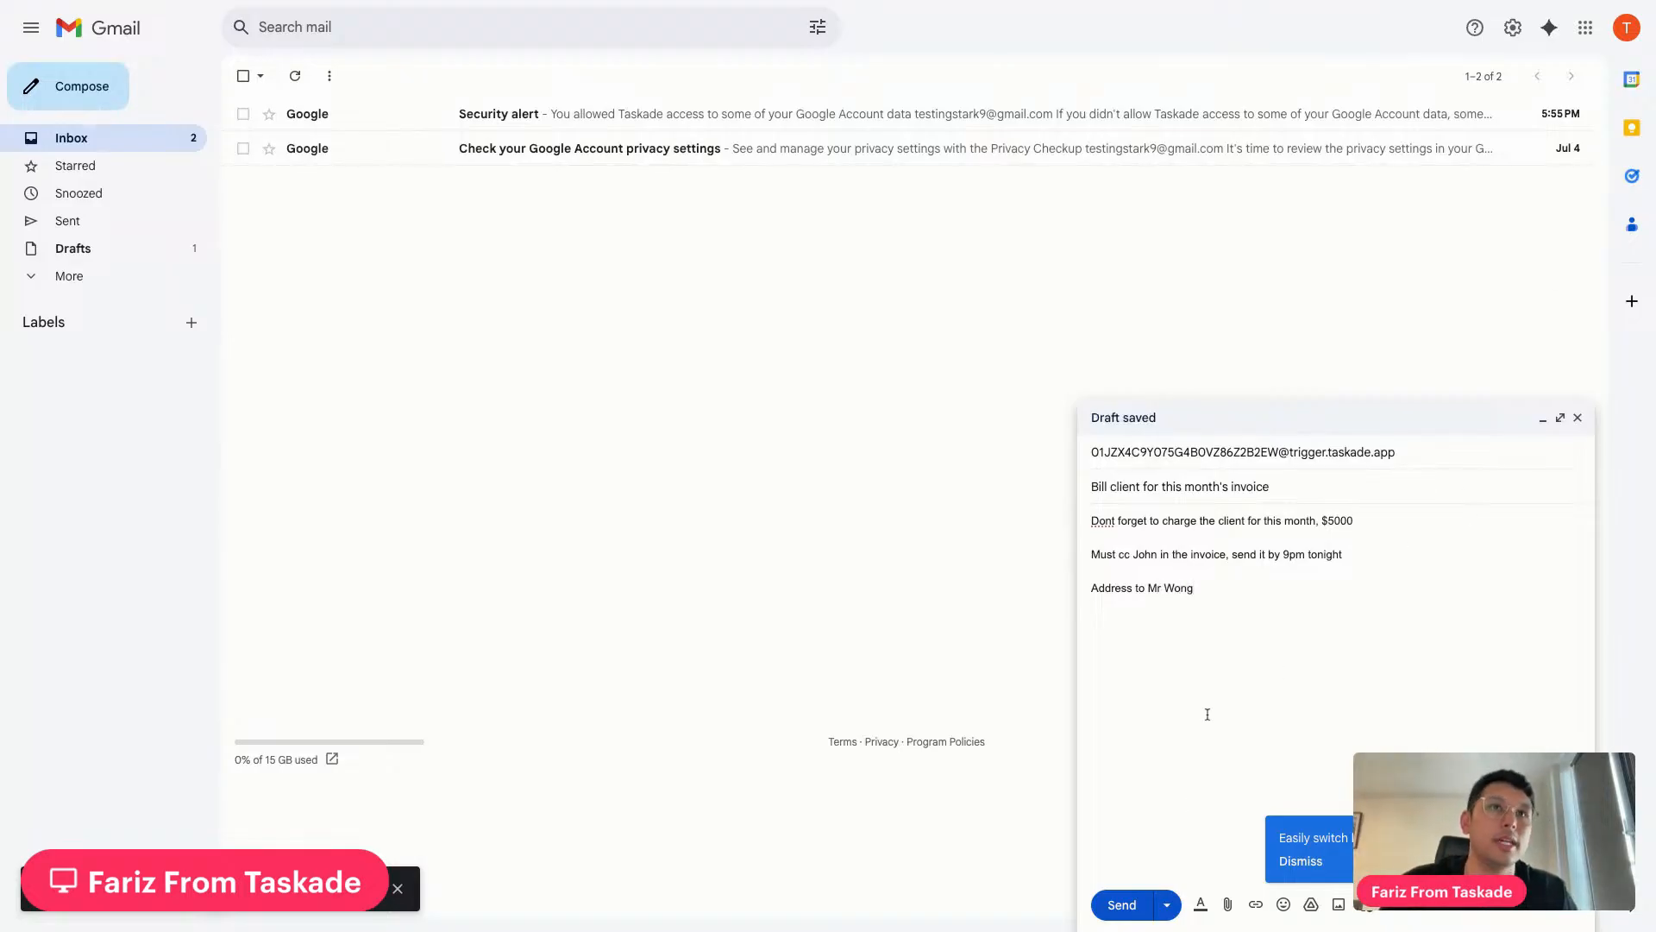
left_click(1122, 905)
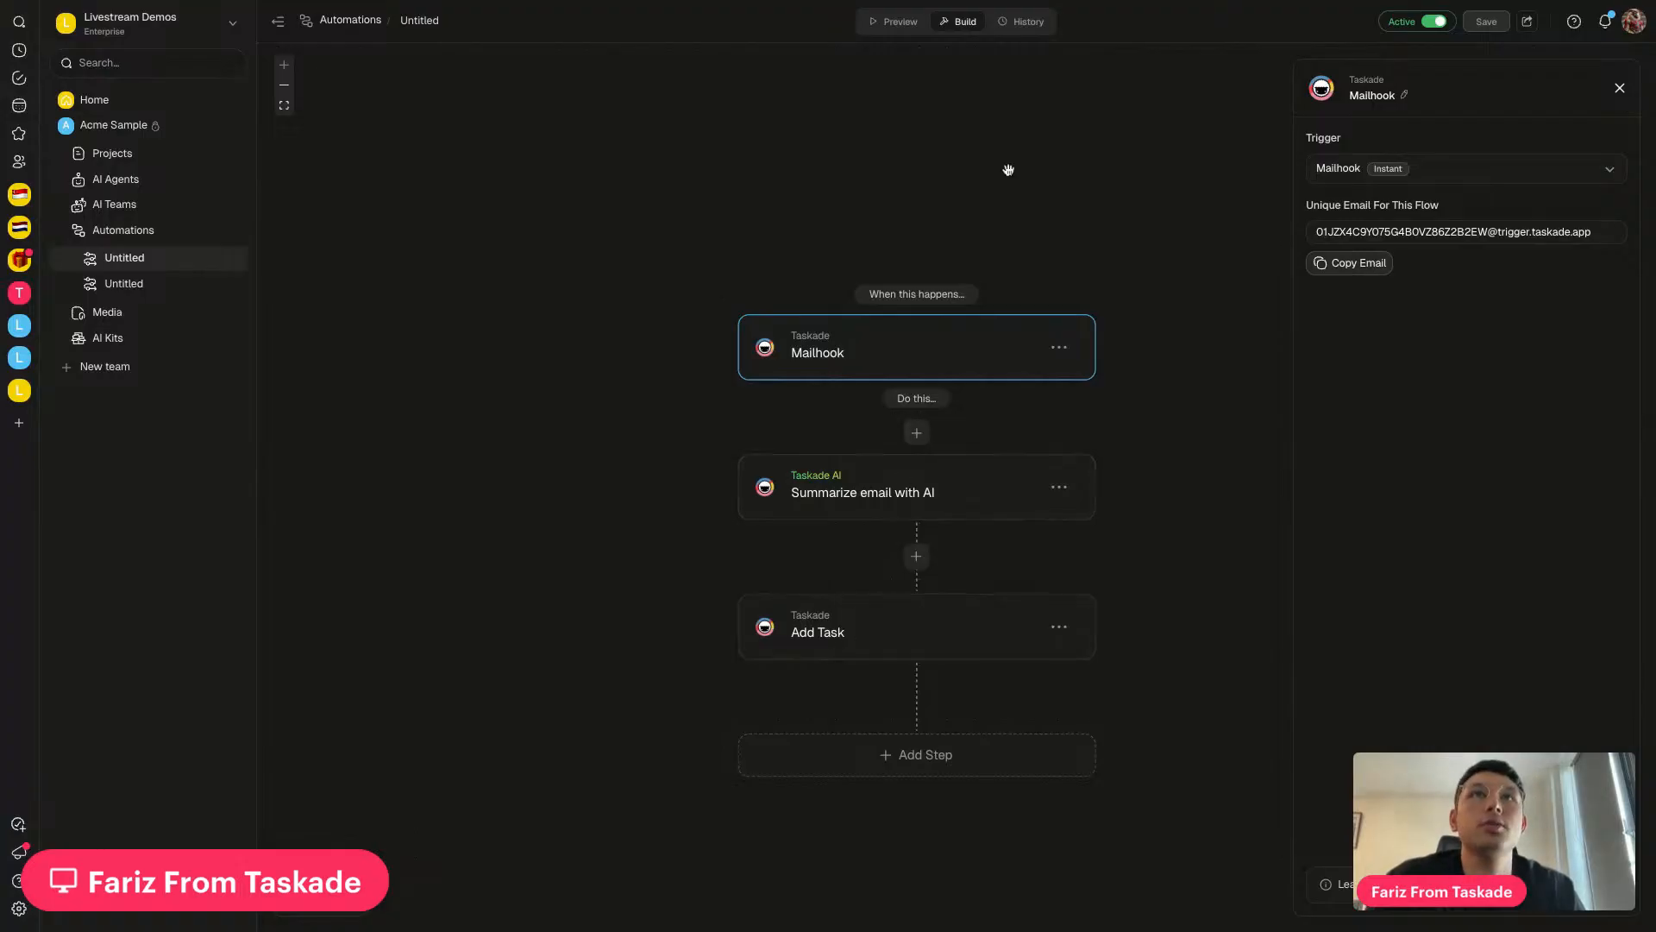
Check the run History, then rename the untitled automation to 'Mailhook trigger'
left_click(1020, 25)
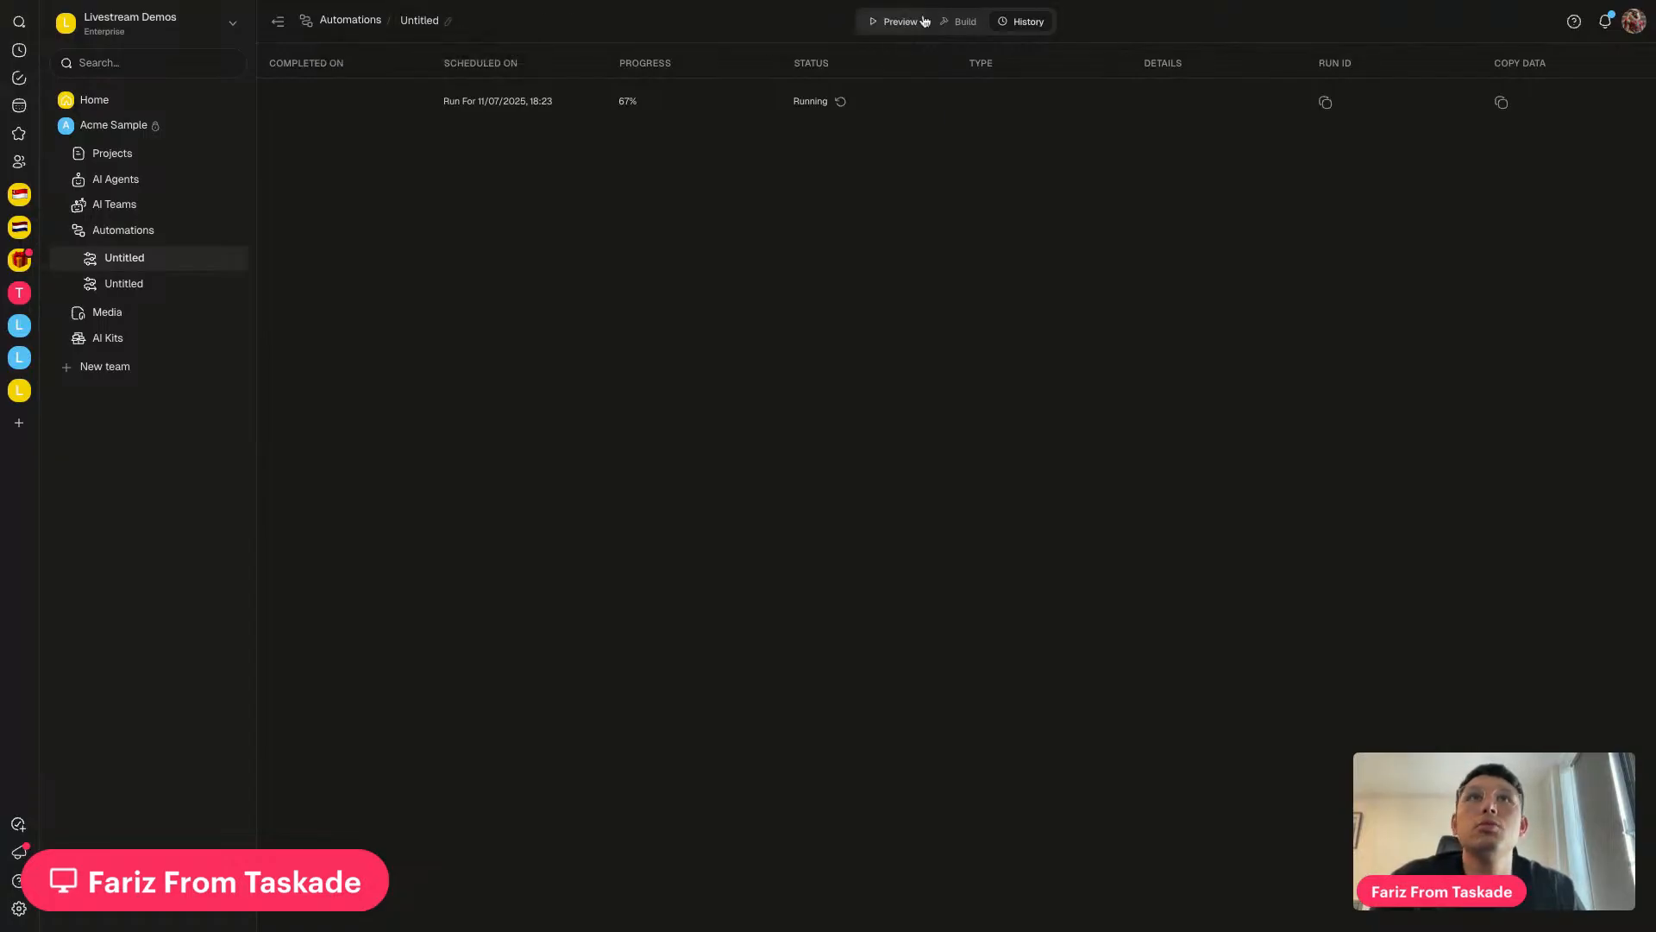
left_click(959, 21)
left_click(423, 21)
type("Mailh")
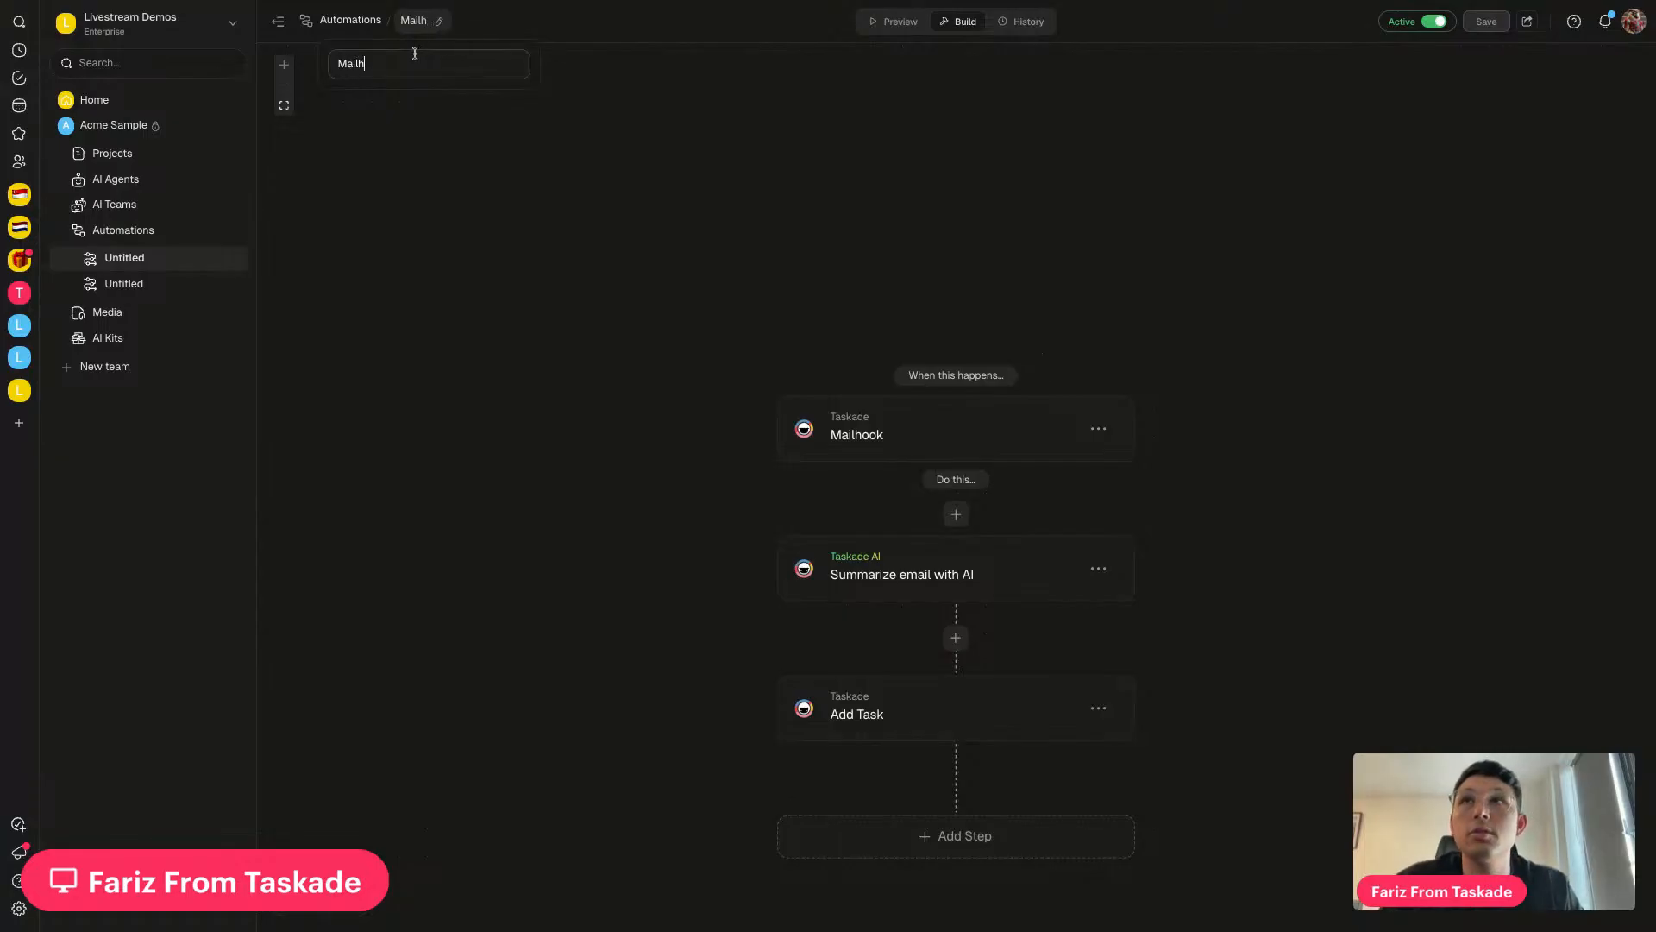
type("ook trigger")
key("Return")
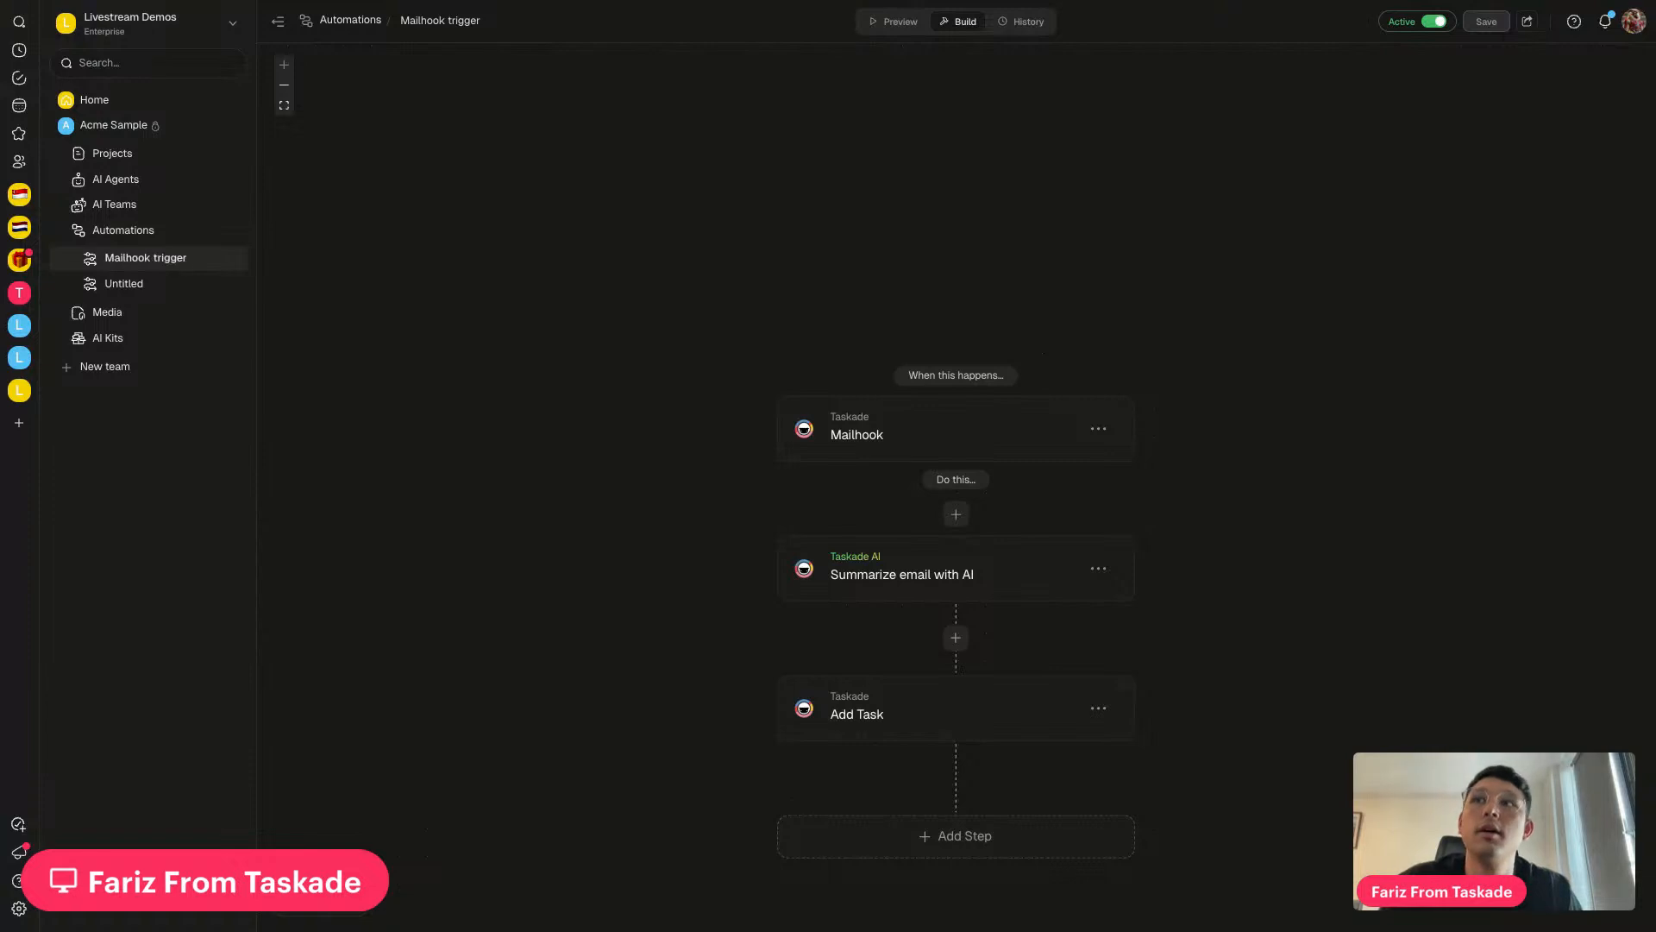
Confirm the latest run shows Completed at 100%, then go to the Projects list
left_click(1025, 21)
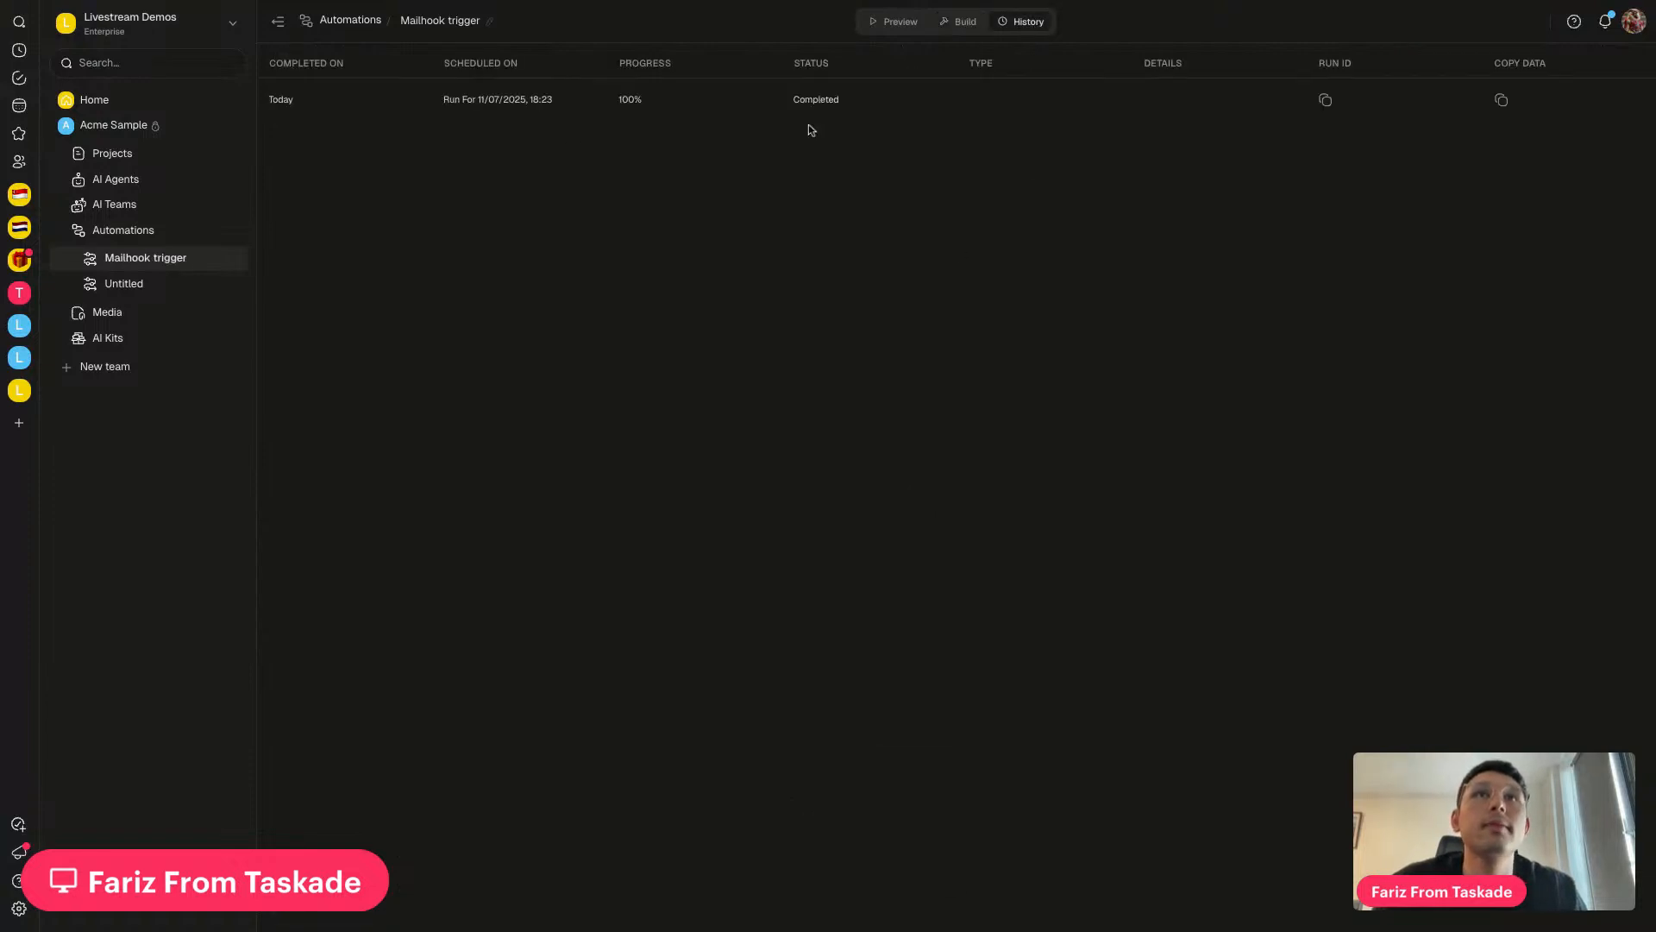
left_click(957, 22)
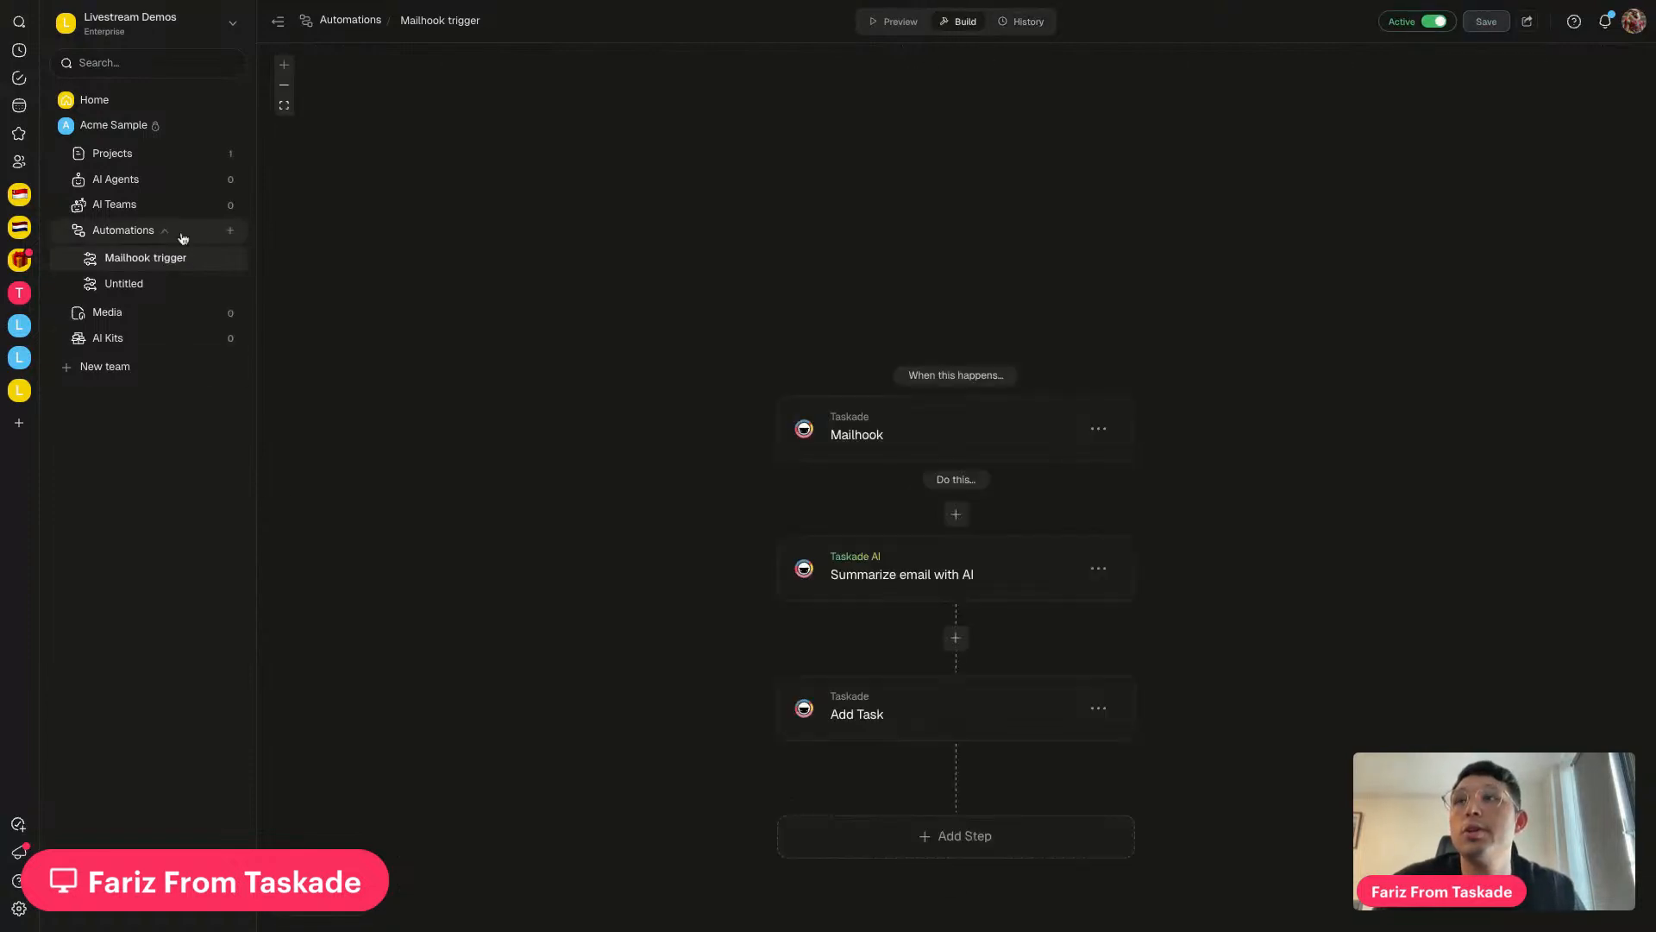
left_click(203, 159)
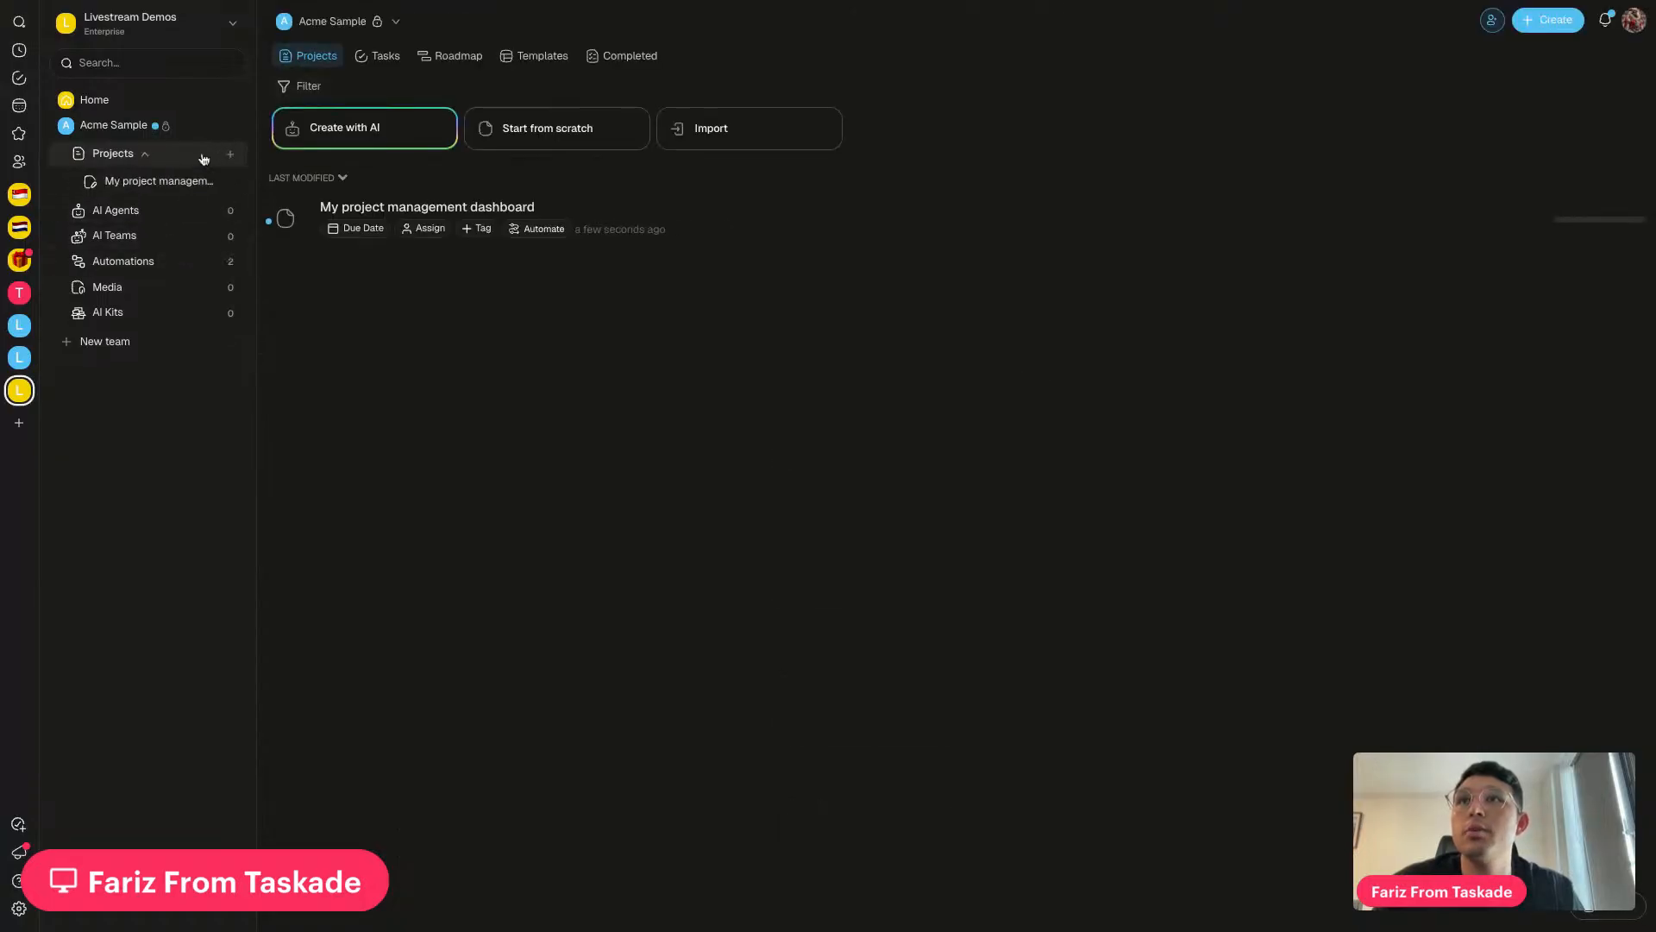
Open My project management dashboard and inspect the four email tasks and their Source text
left_click(654, 245)
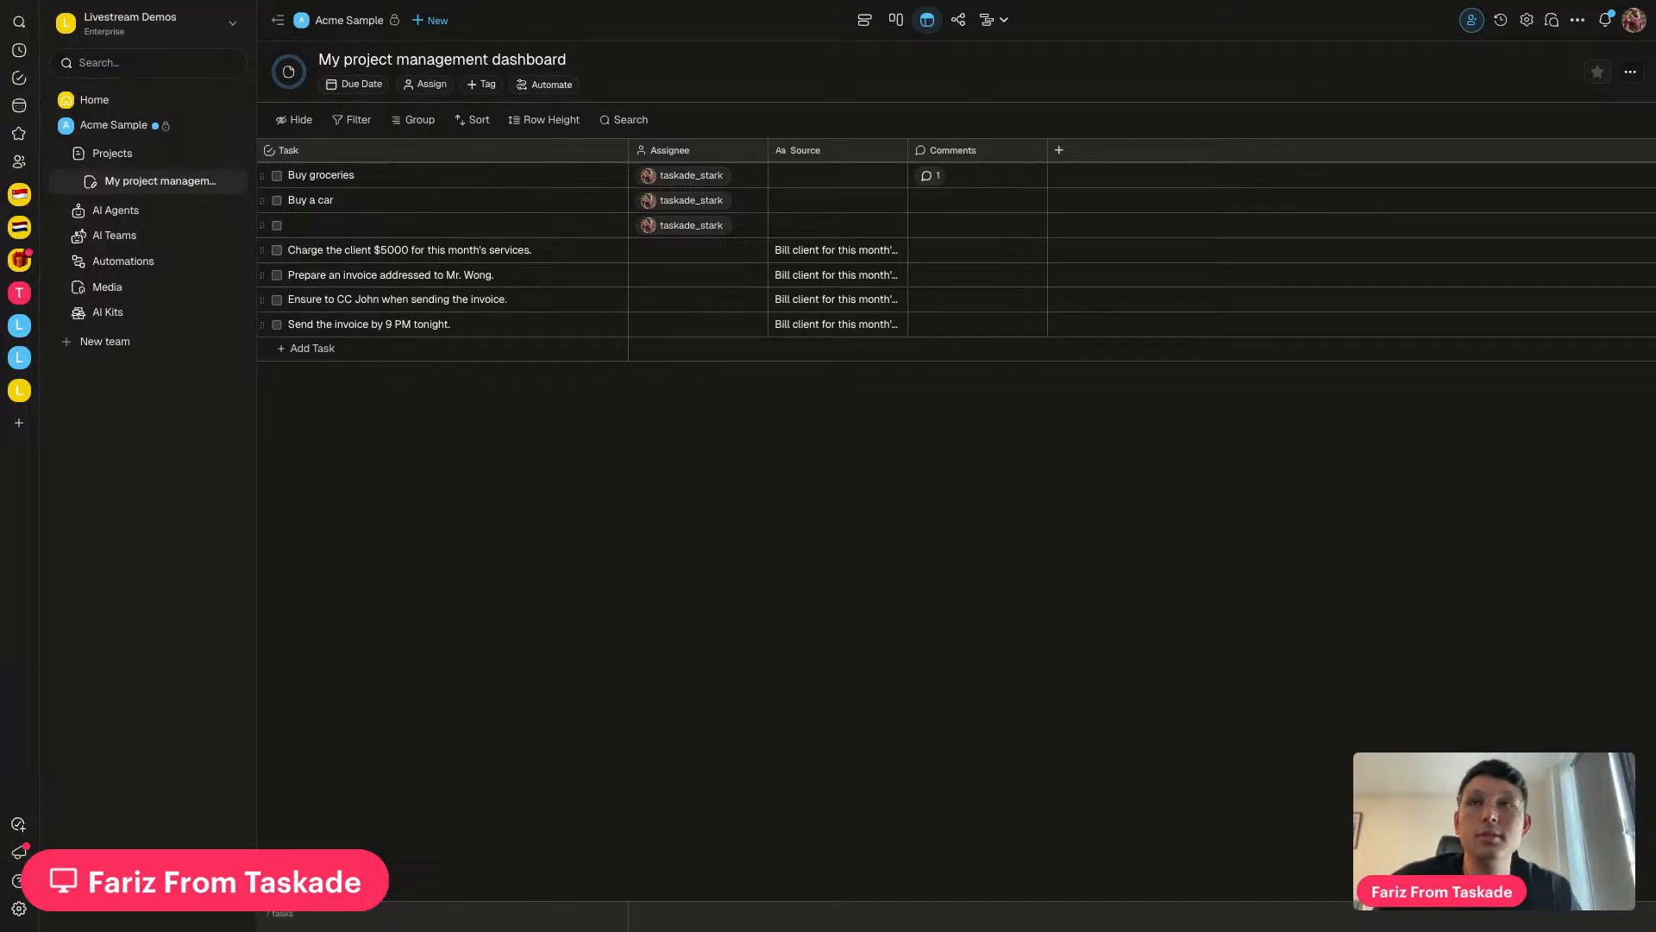
left_click(438, 252)
left_click(422, 277)
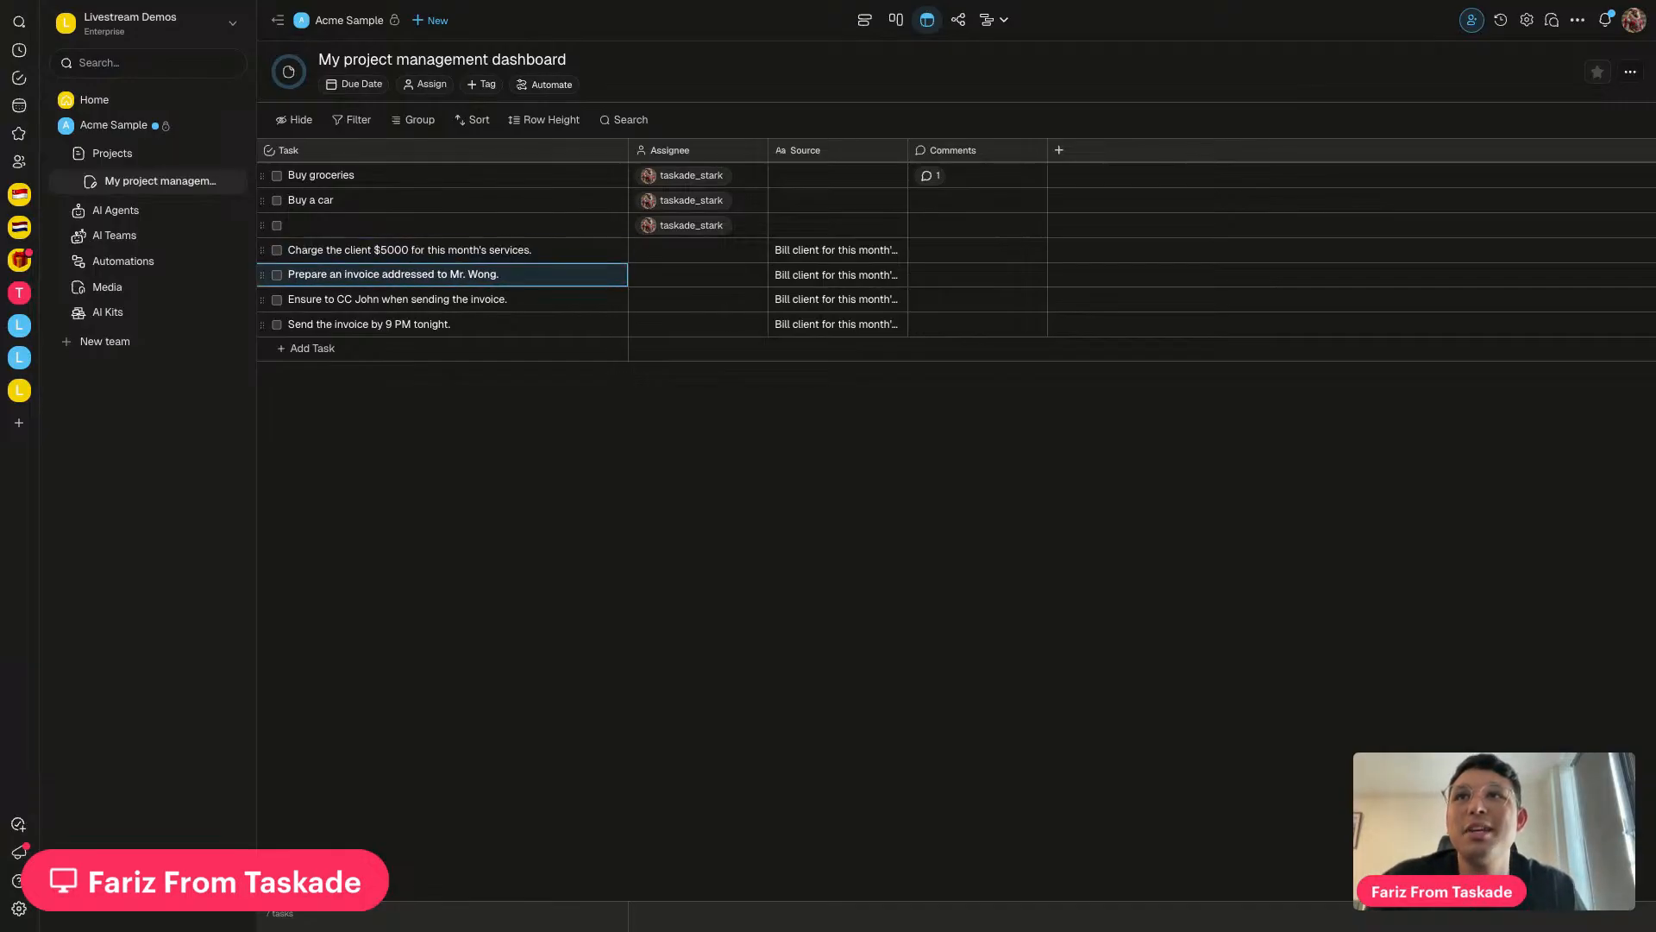
left_click(416, 300)
left_click(417, 328)
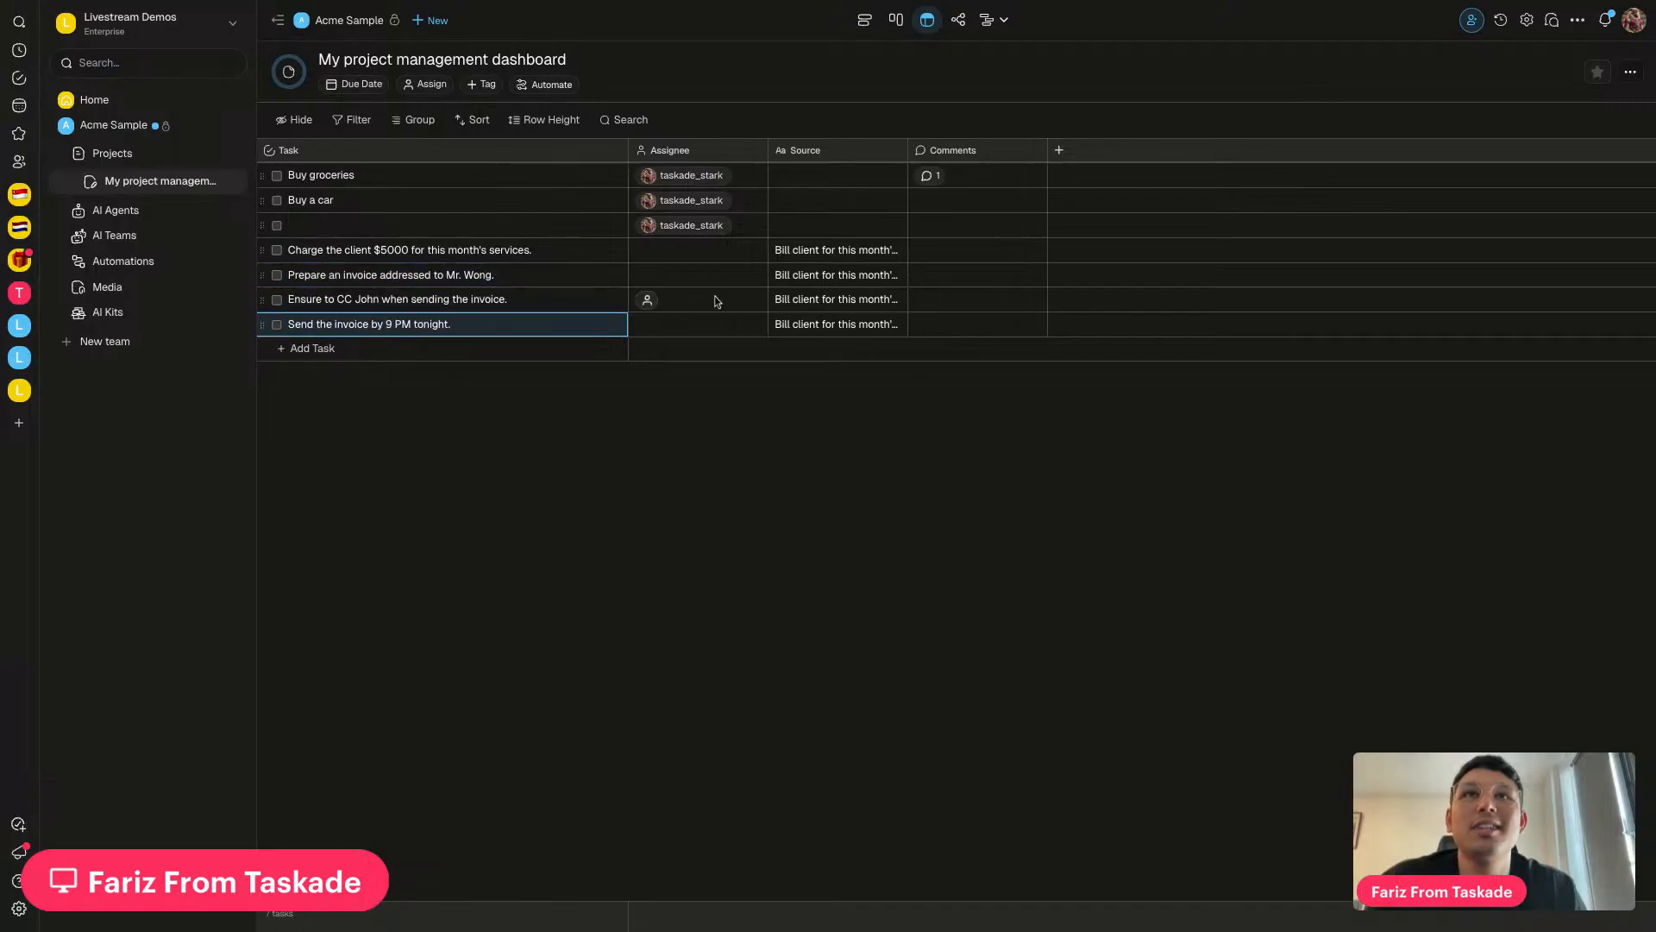
left_click(814, 252)
left_click(722, 374)
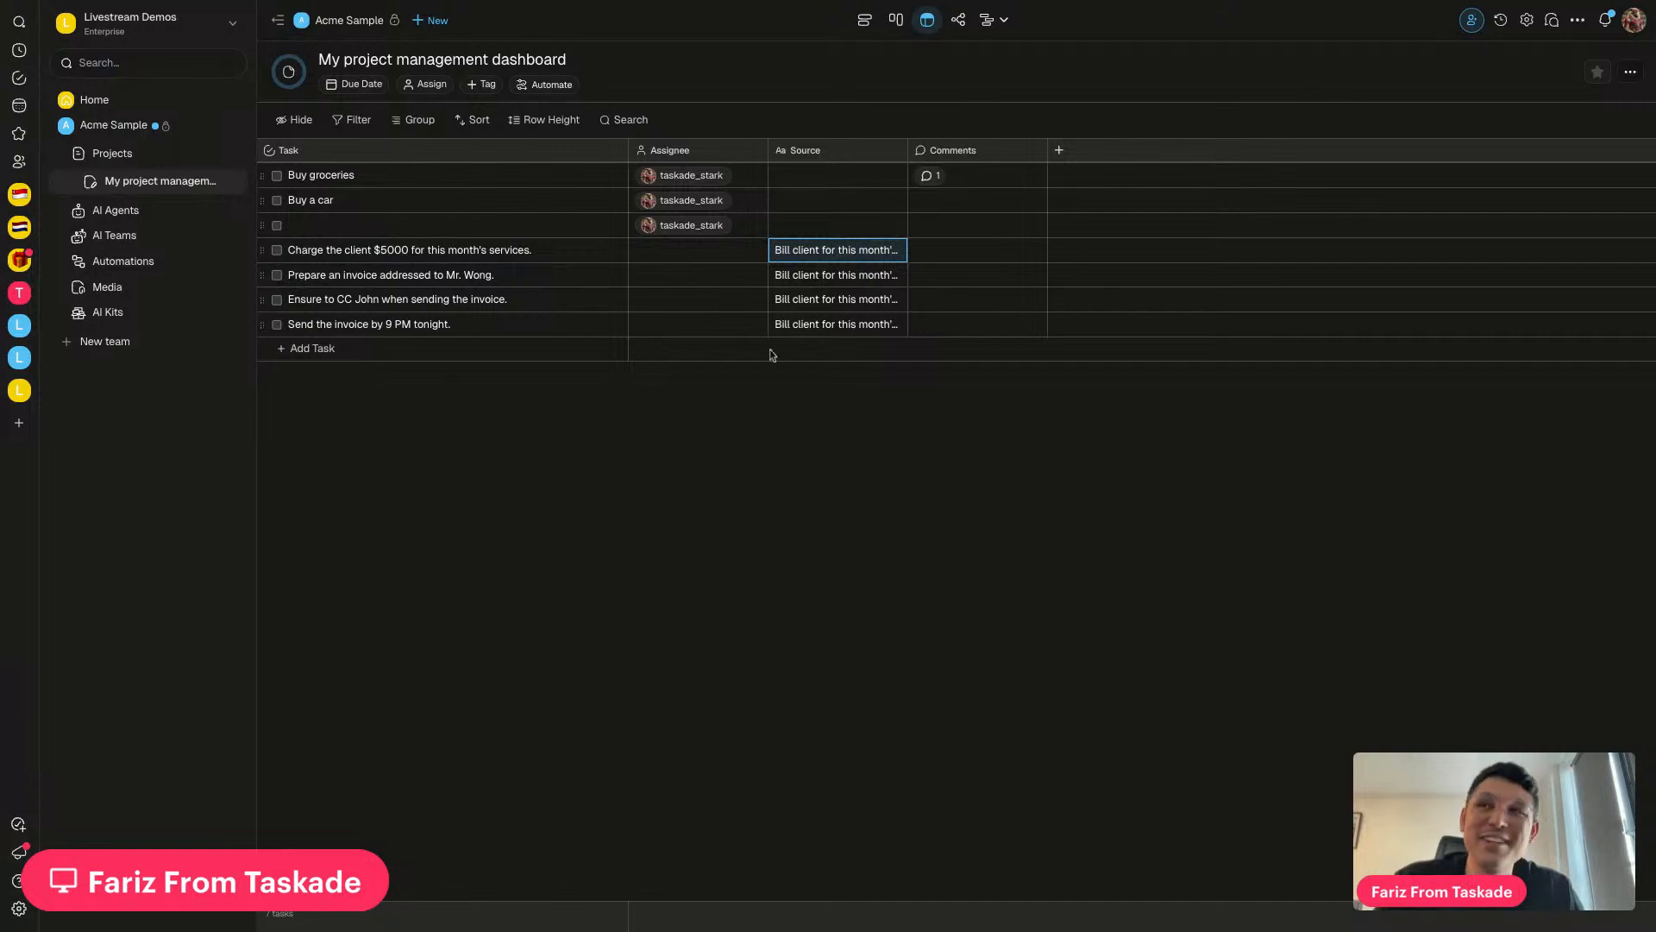
Look at the Untitled automation, then return to the project management dashboard
left_click(123, 260)
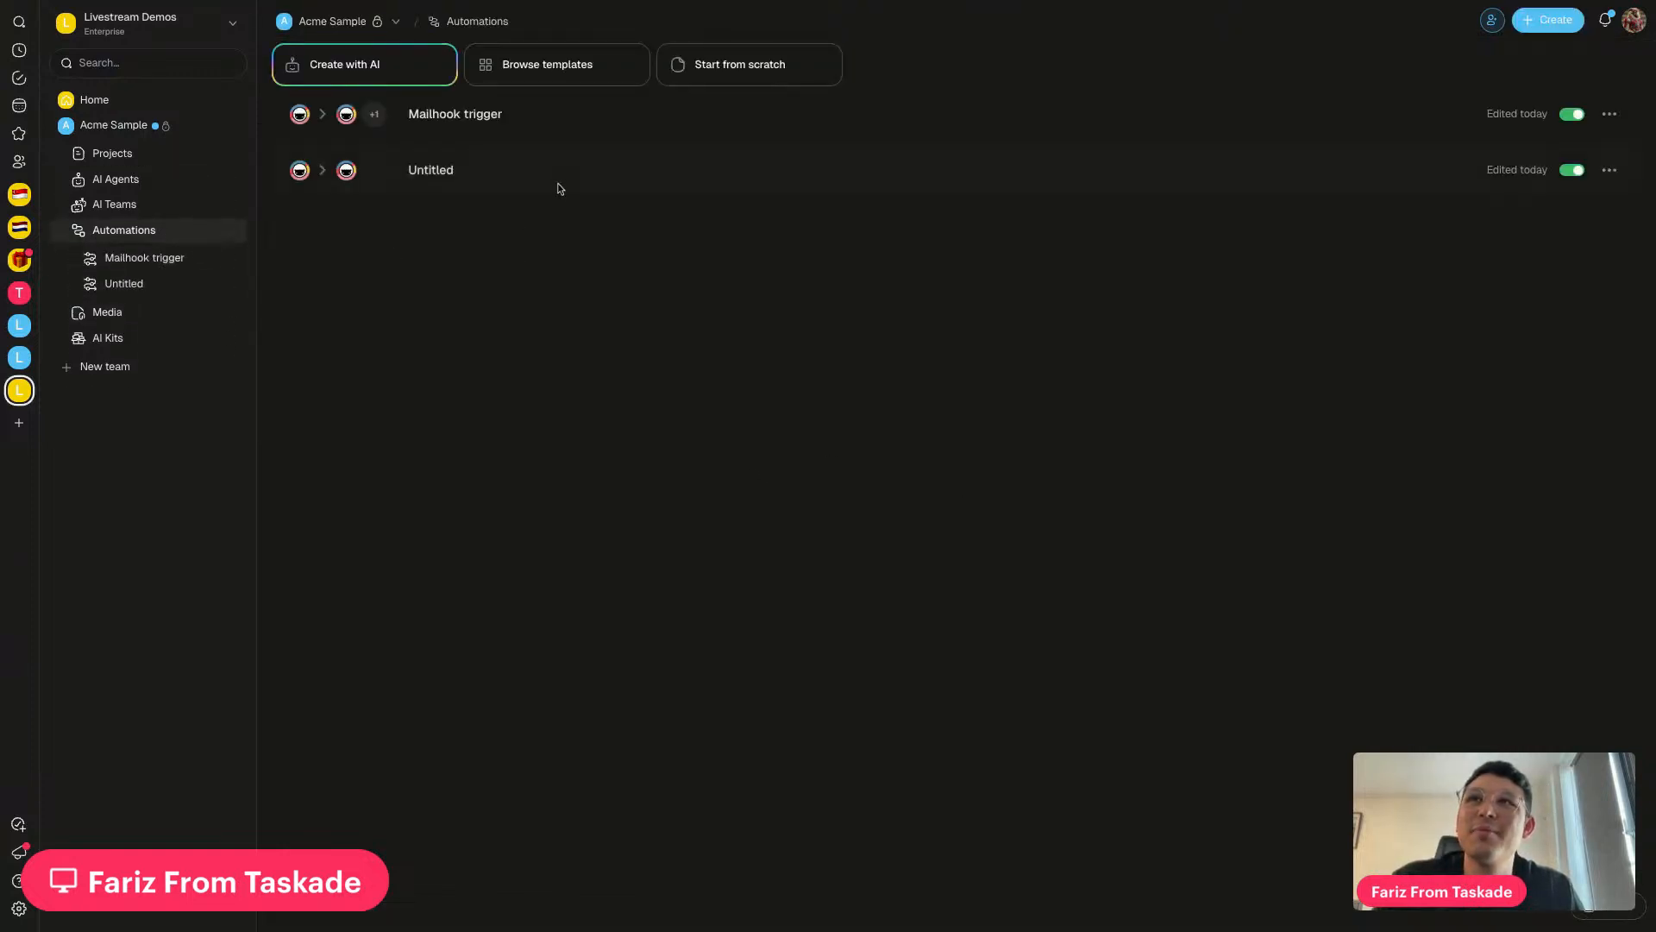
left_click(421, 183)
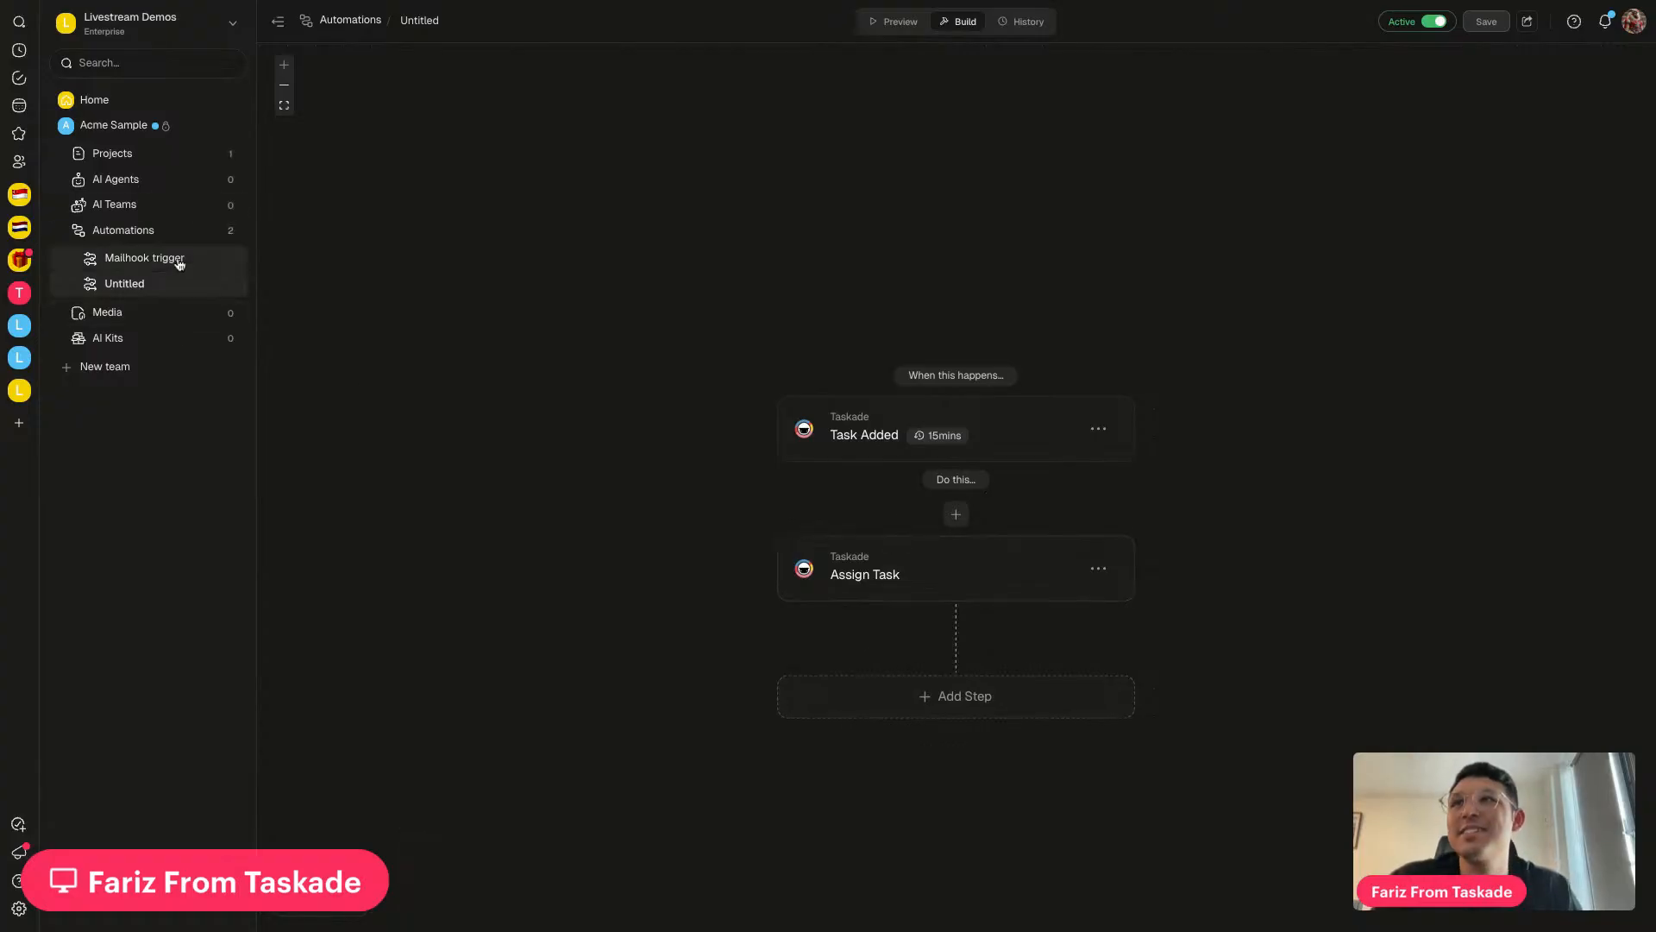
left_click(179, 158)
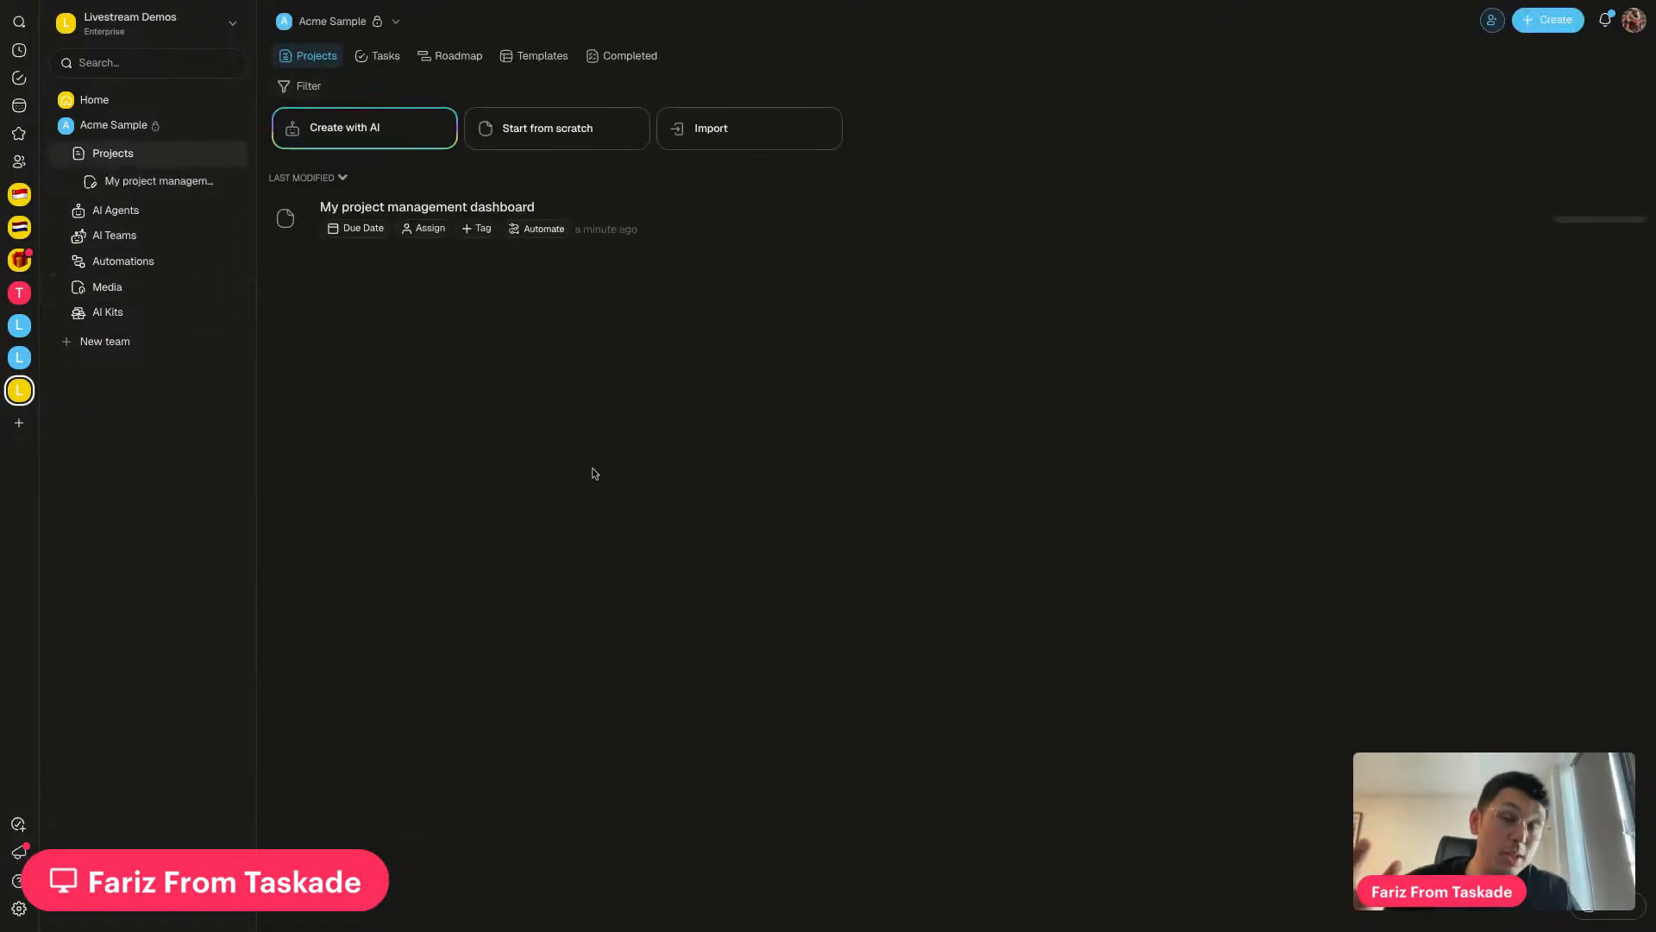
left_click(800, 229)
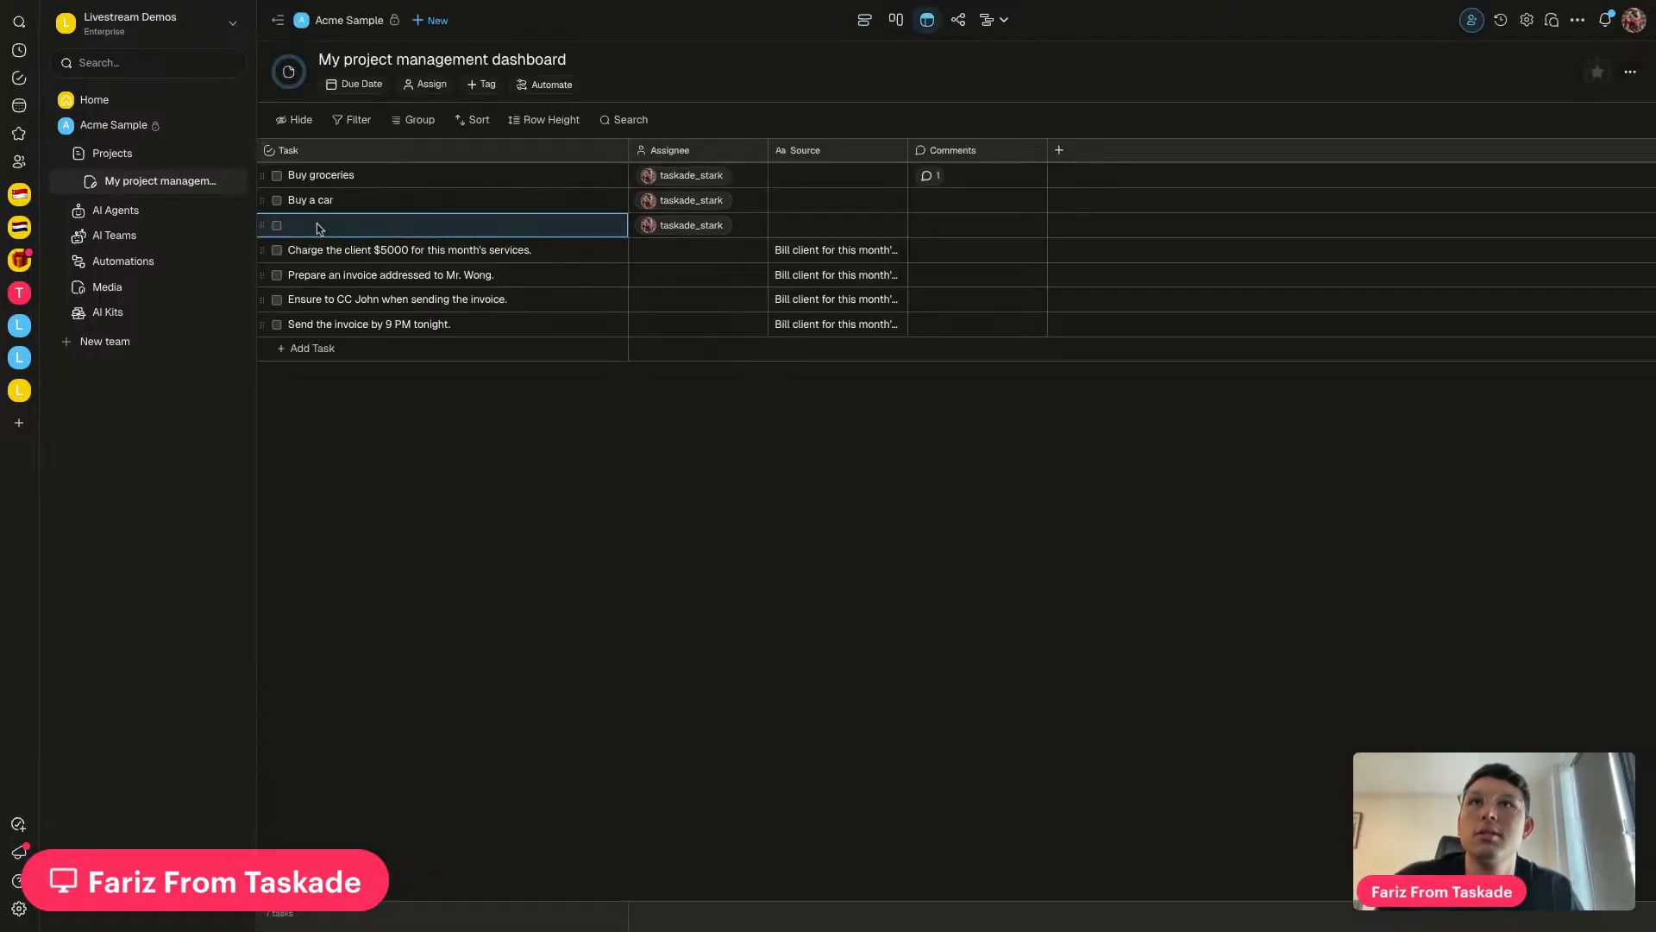
Delete the empty third task row, then review the four email tasks and their Source text
left_click(263, 226)
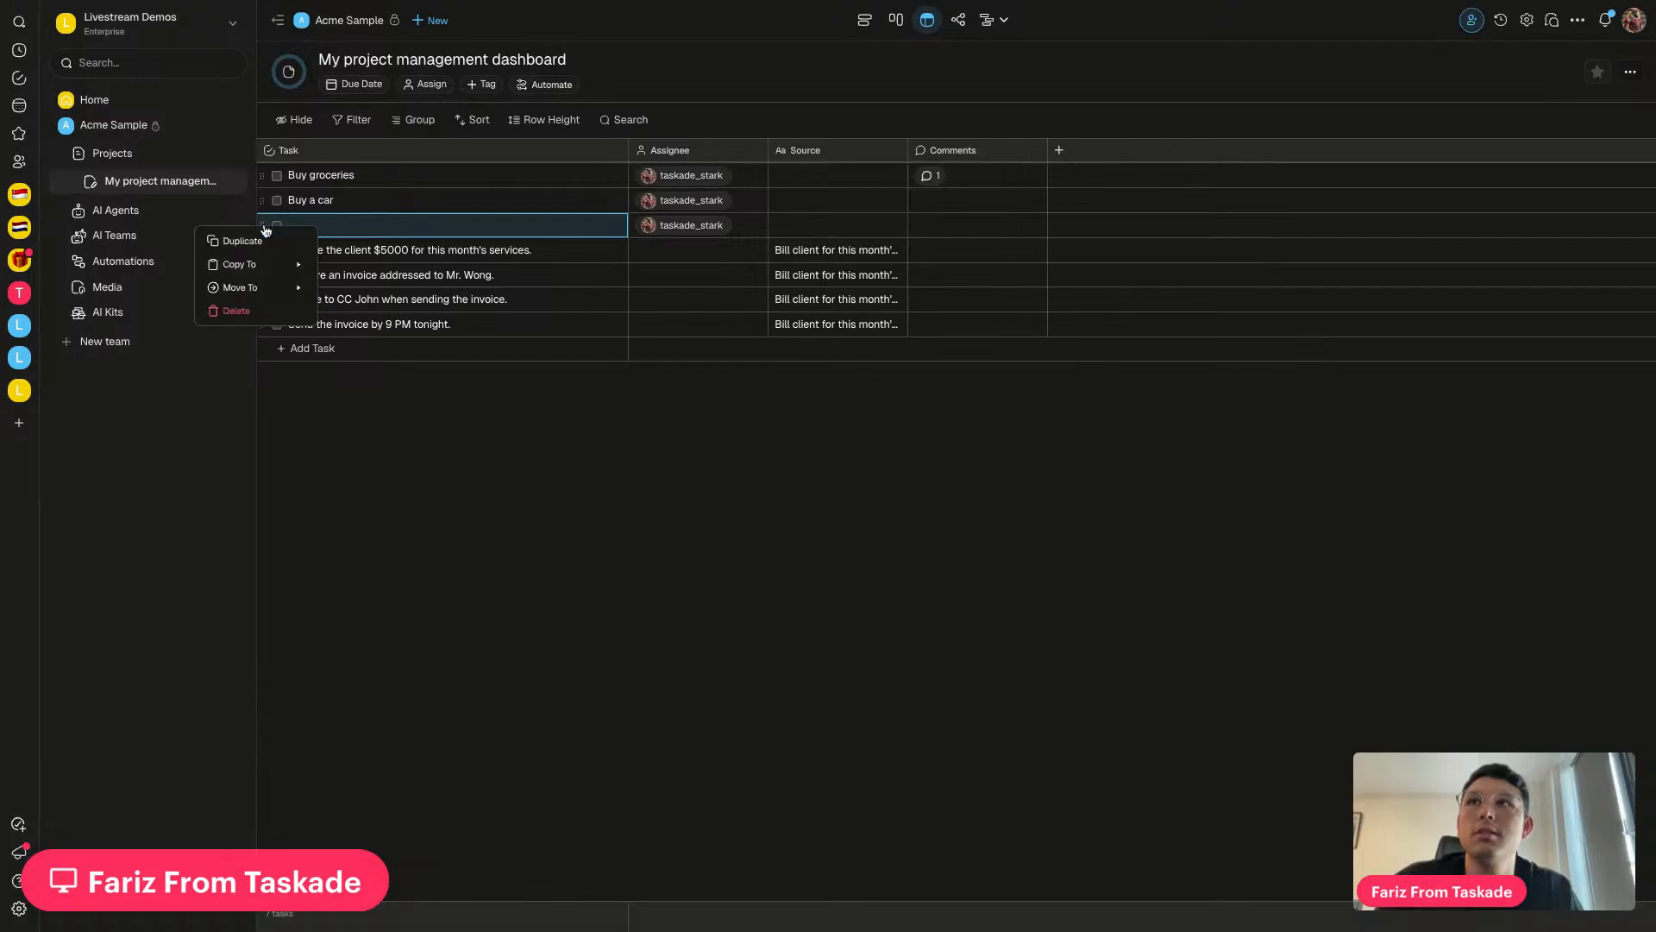
left_click(255, 311)
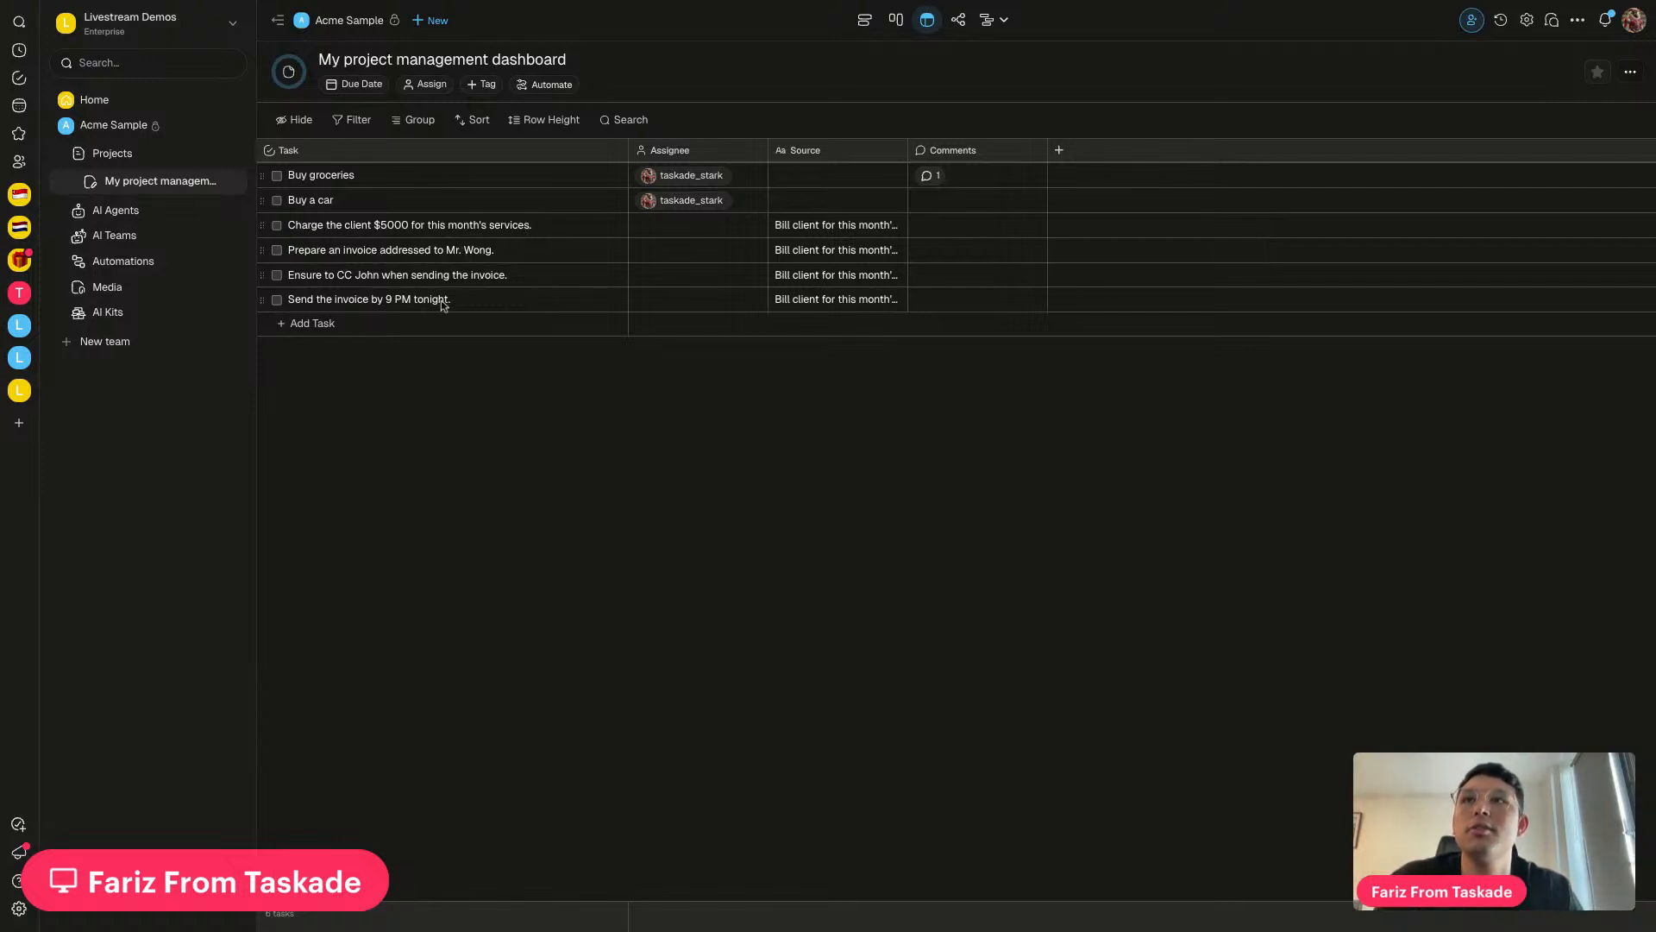
left_click(501, 231)
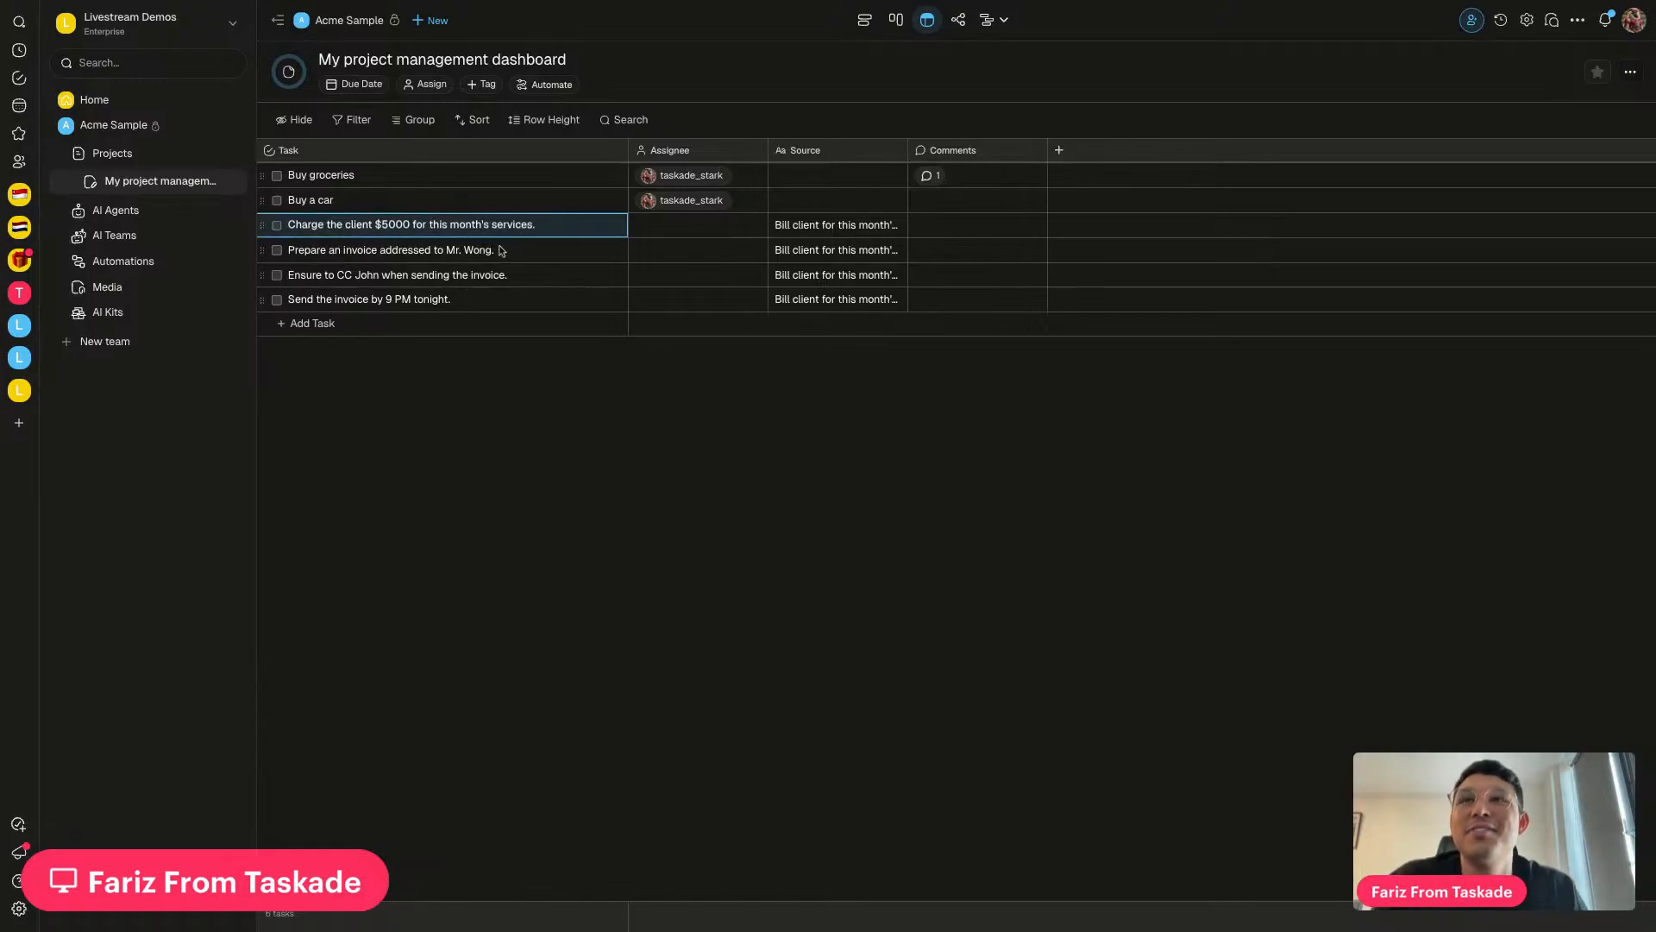
left_click(516, 255)
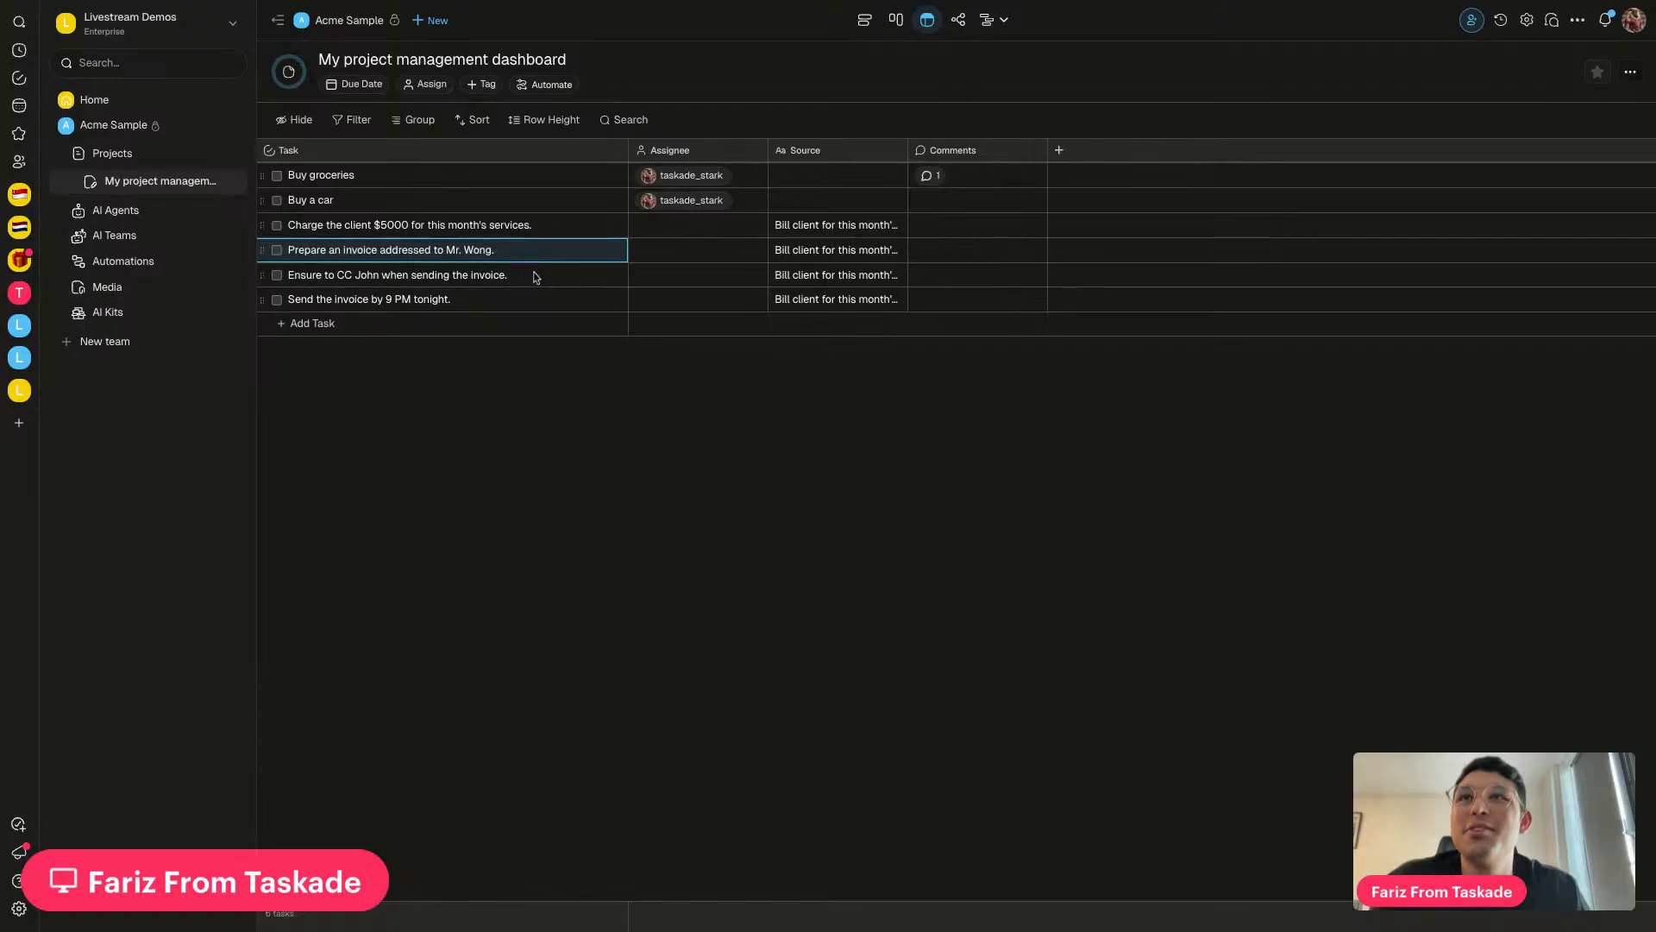
left_click(535, 279)
left_click(476, 298)
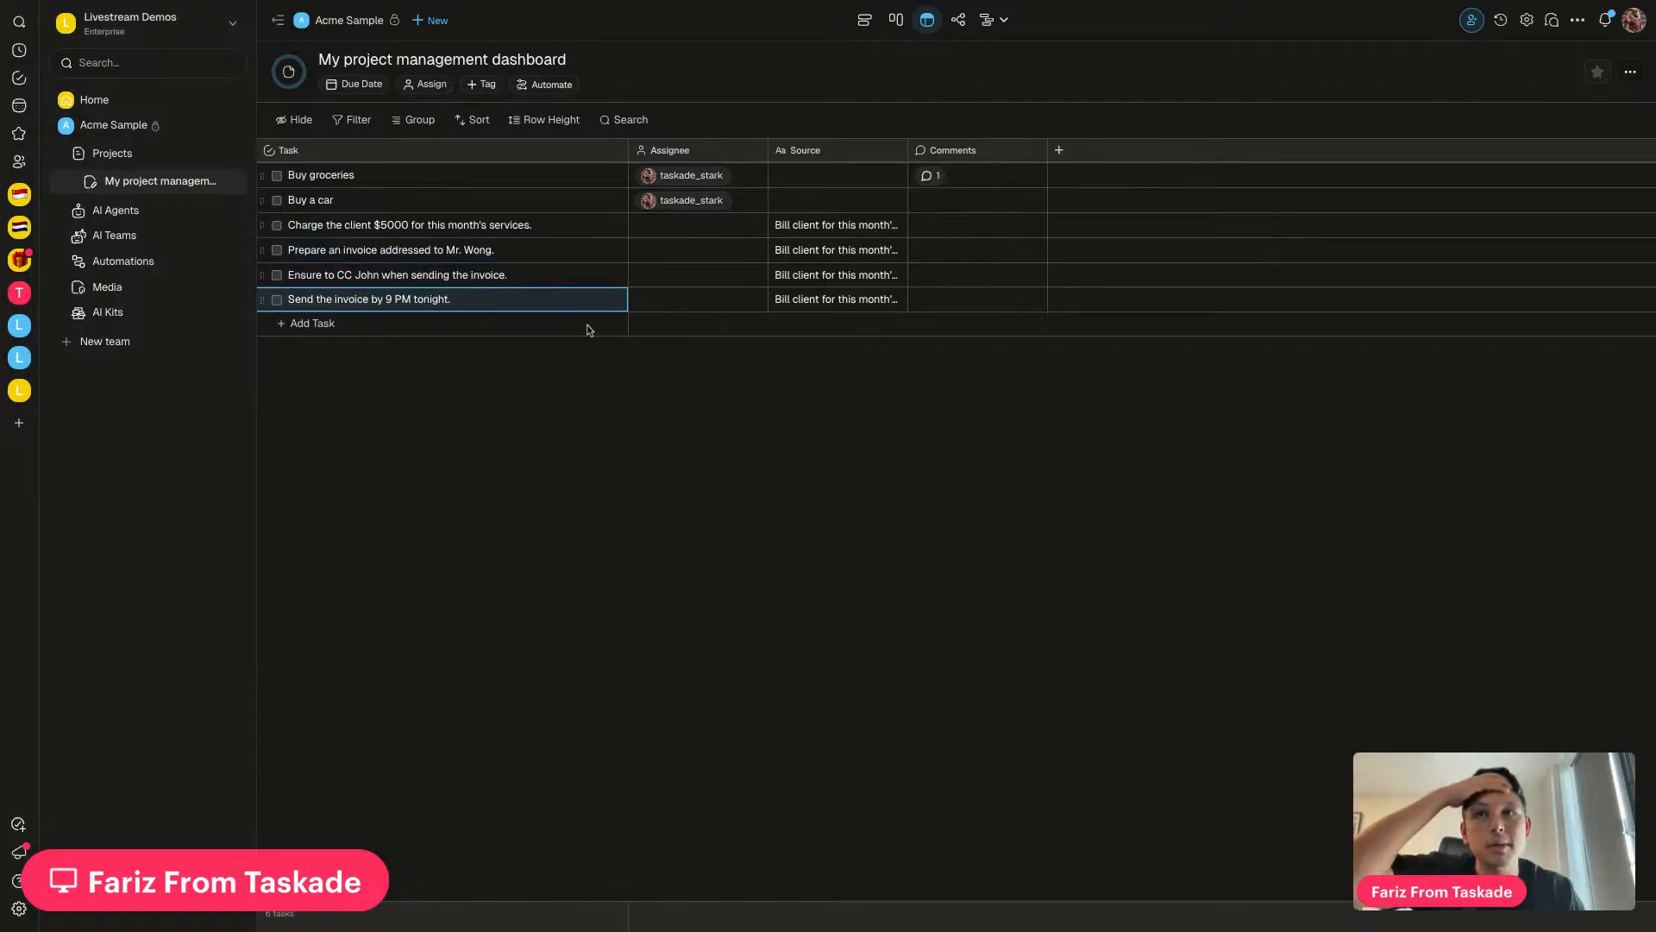
left_click(852, 235)
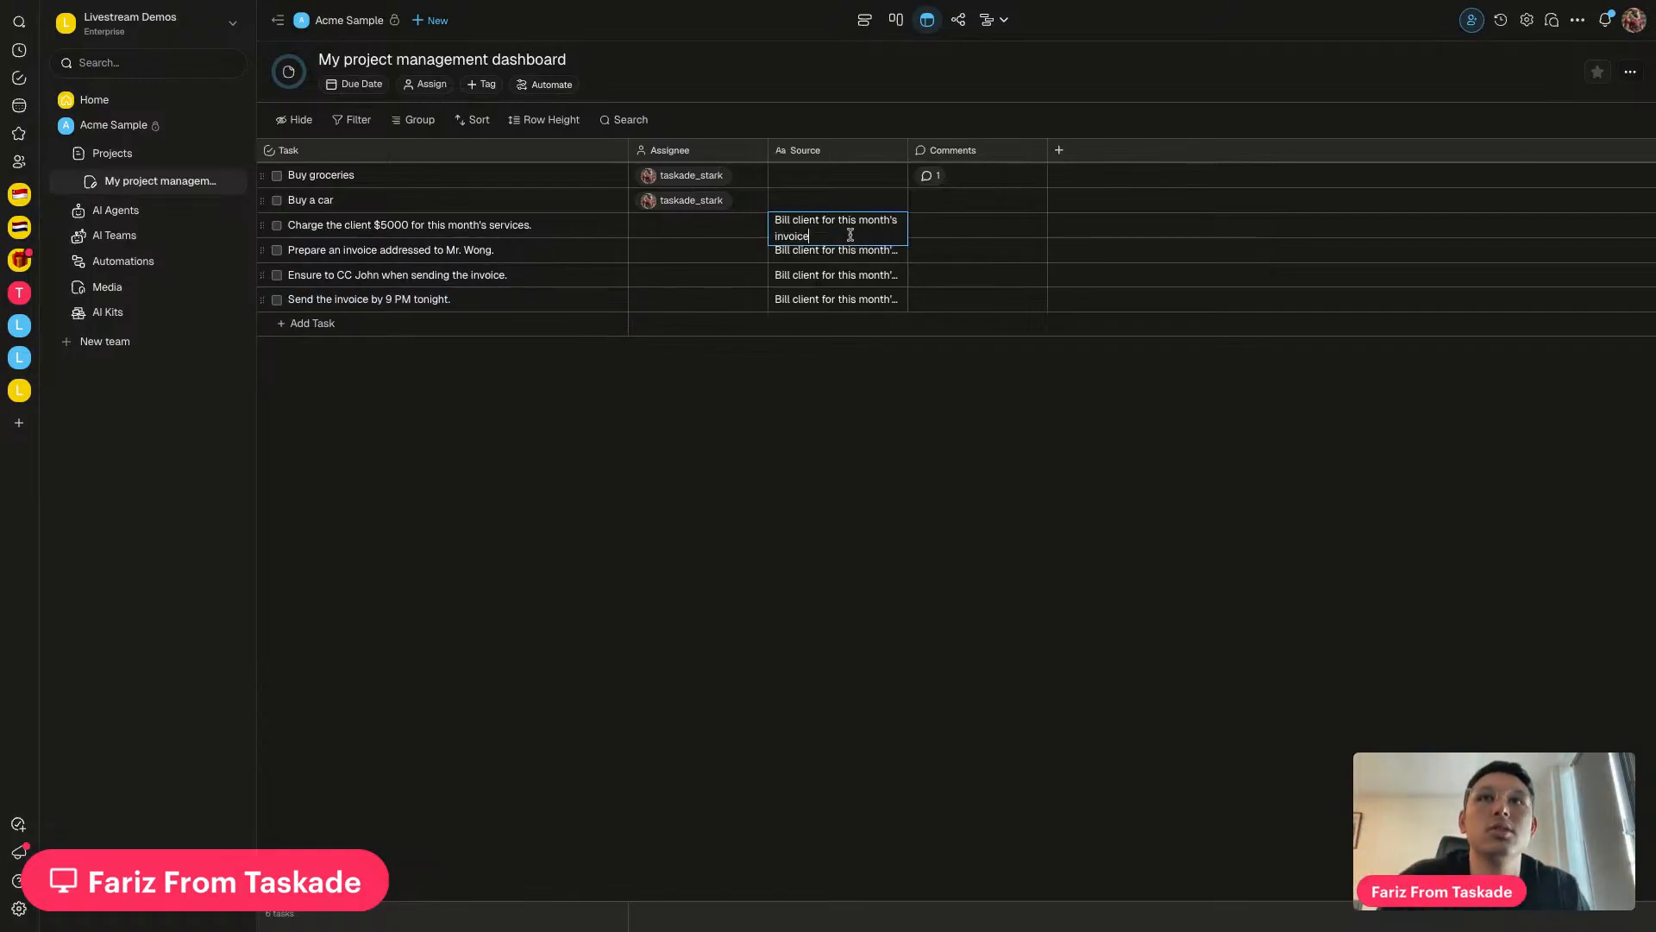
left_click(423, 5)
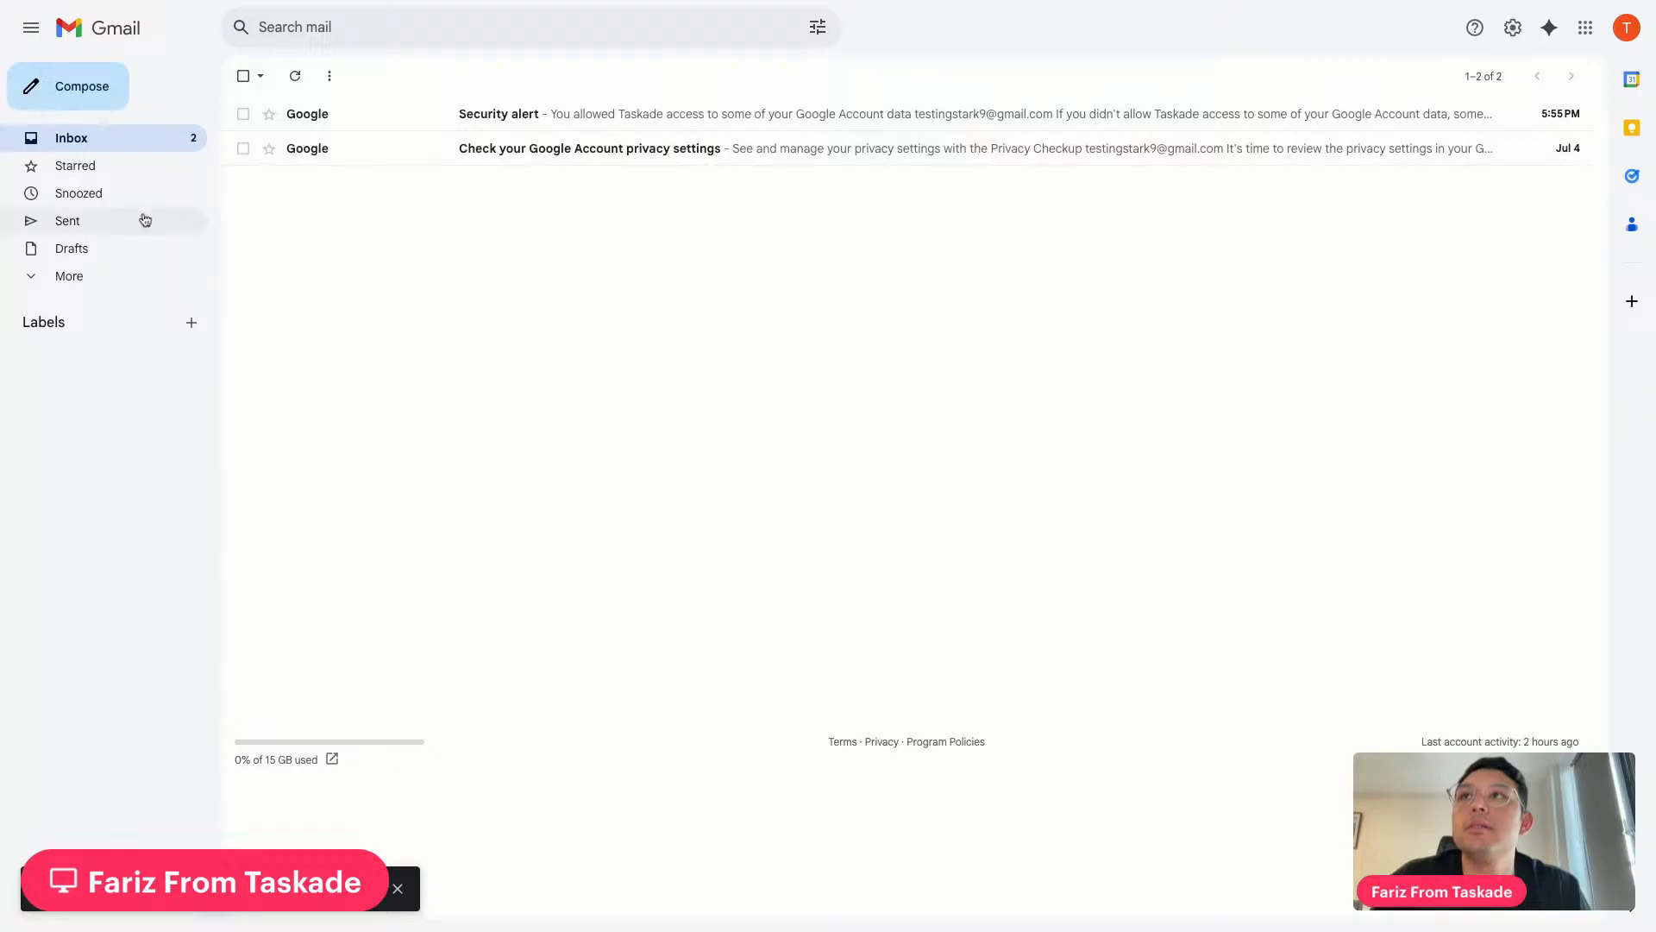
Open the sent 'Bill client for this month's invoice' email from Gmail's Sent folder
left_click(145, 220)
left_click(541, 173)
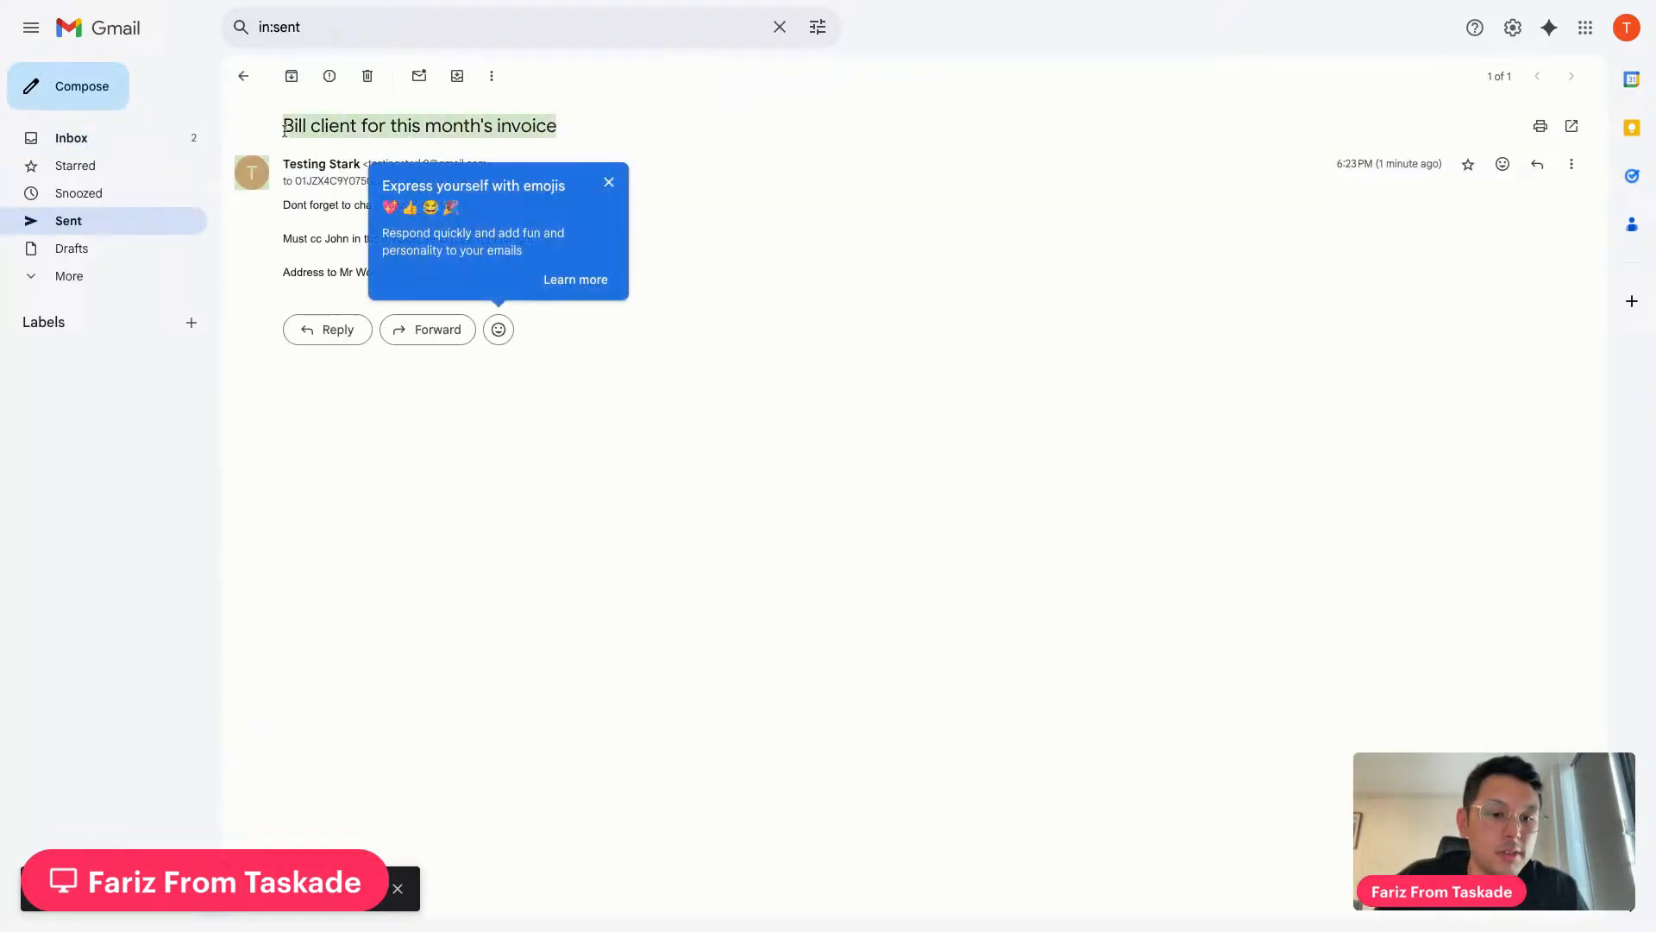
left_click(697, 206)
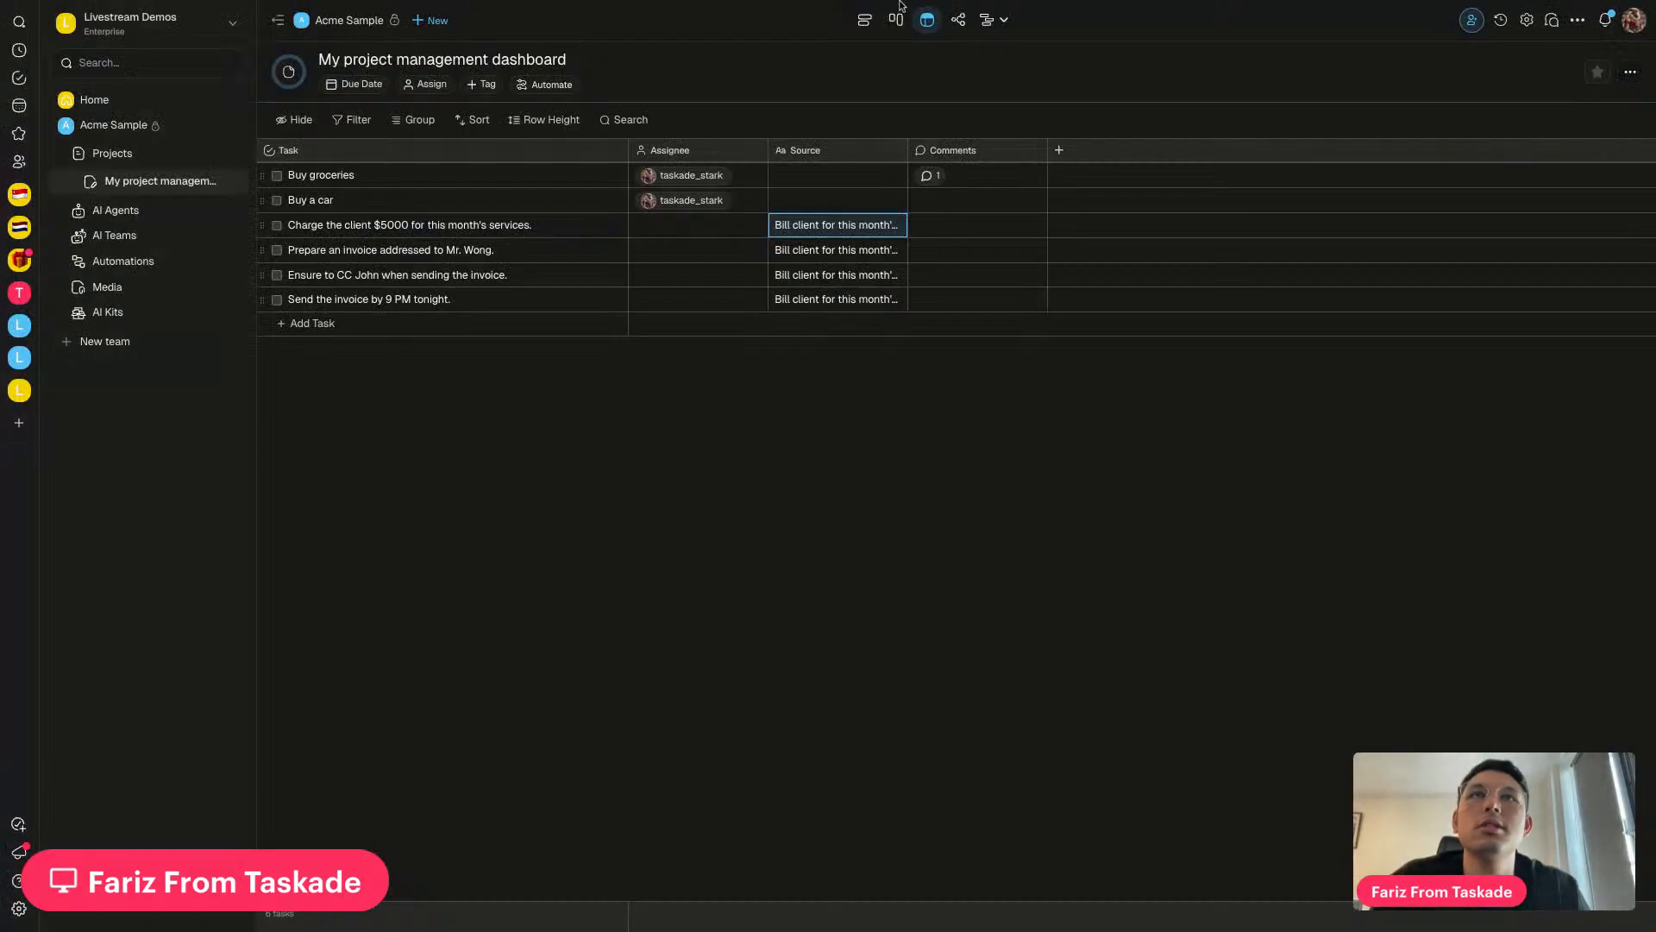
Display the project as a table with Large row height, then open Automations
left_click(1007, 28)
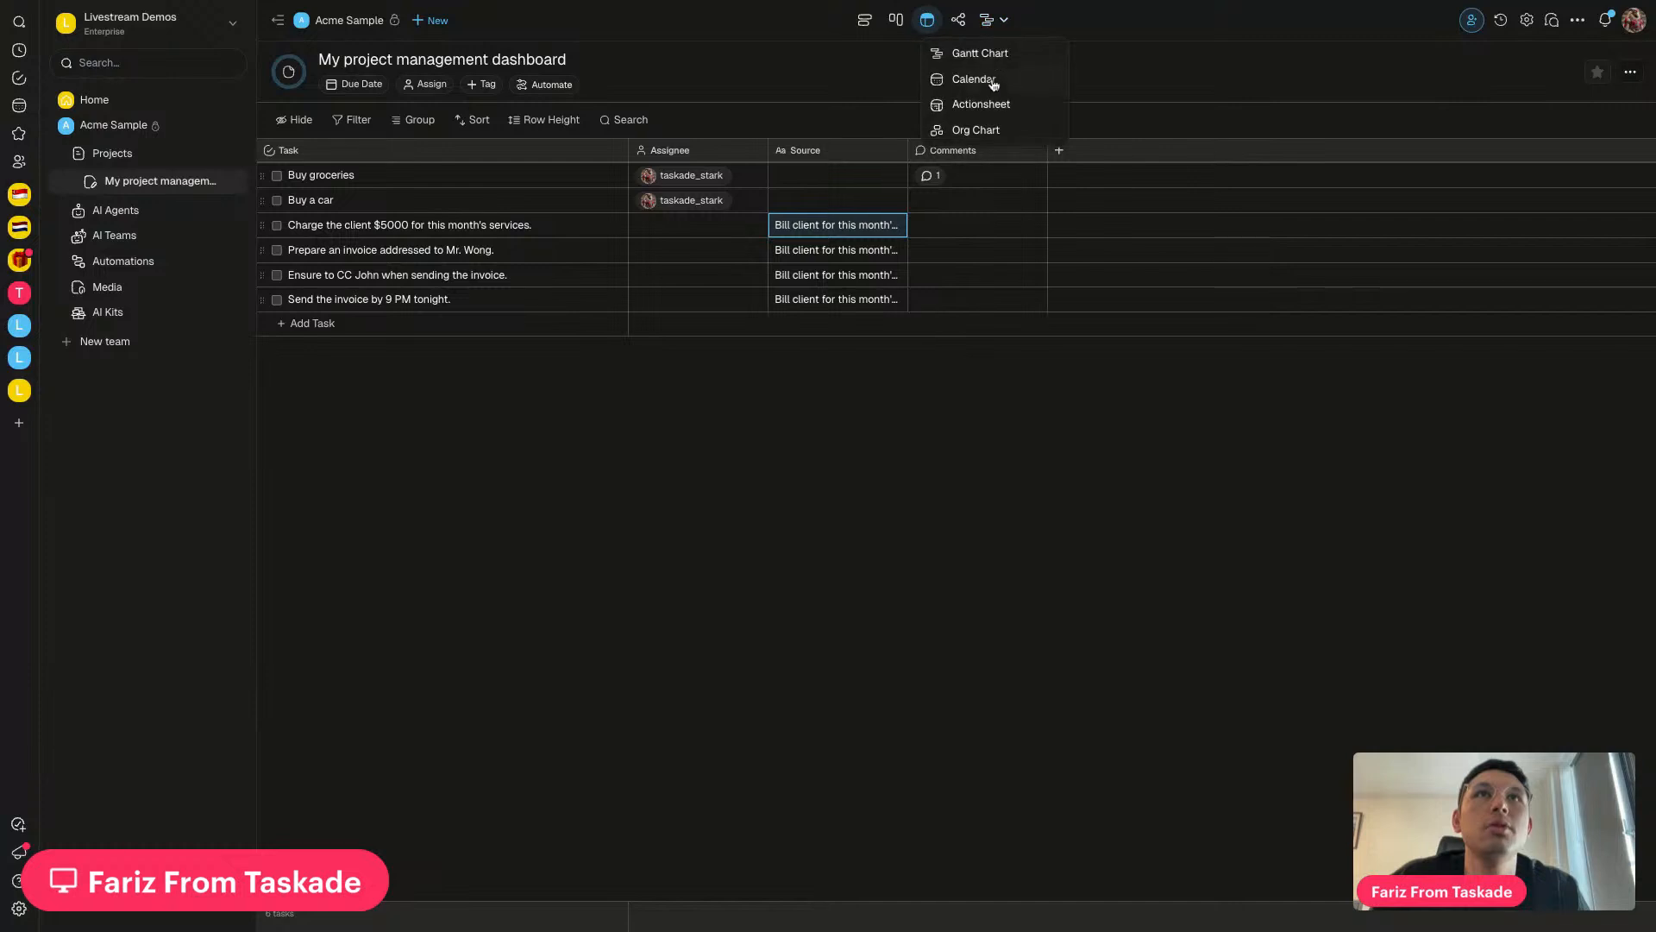
left_click(979, 103)
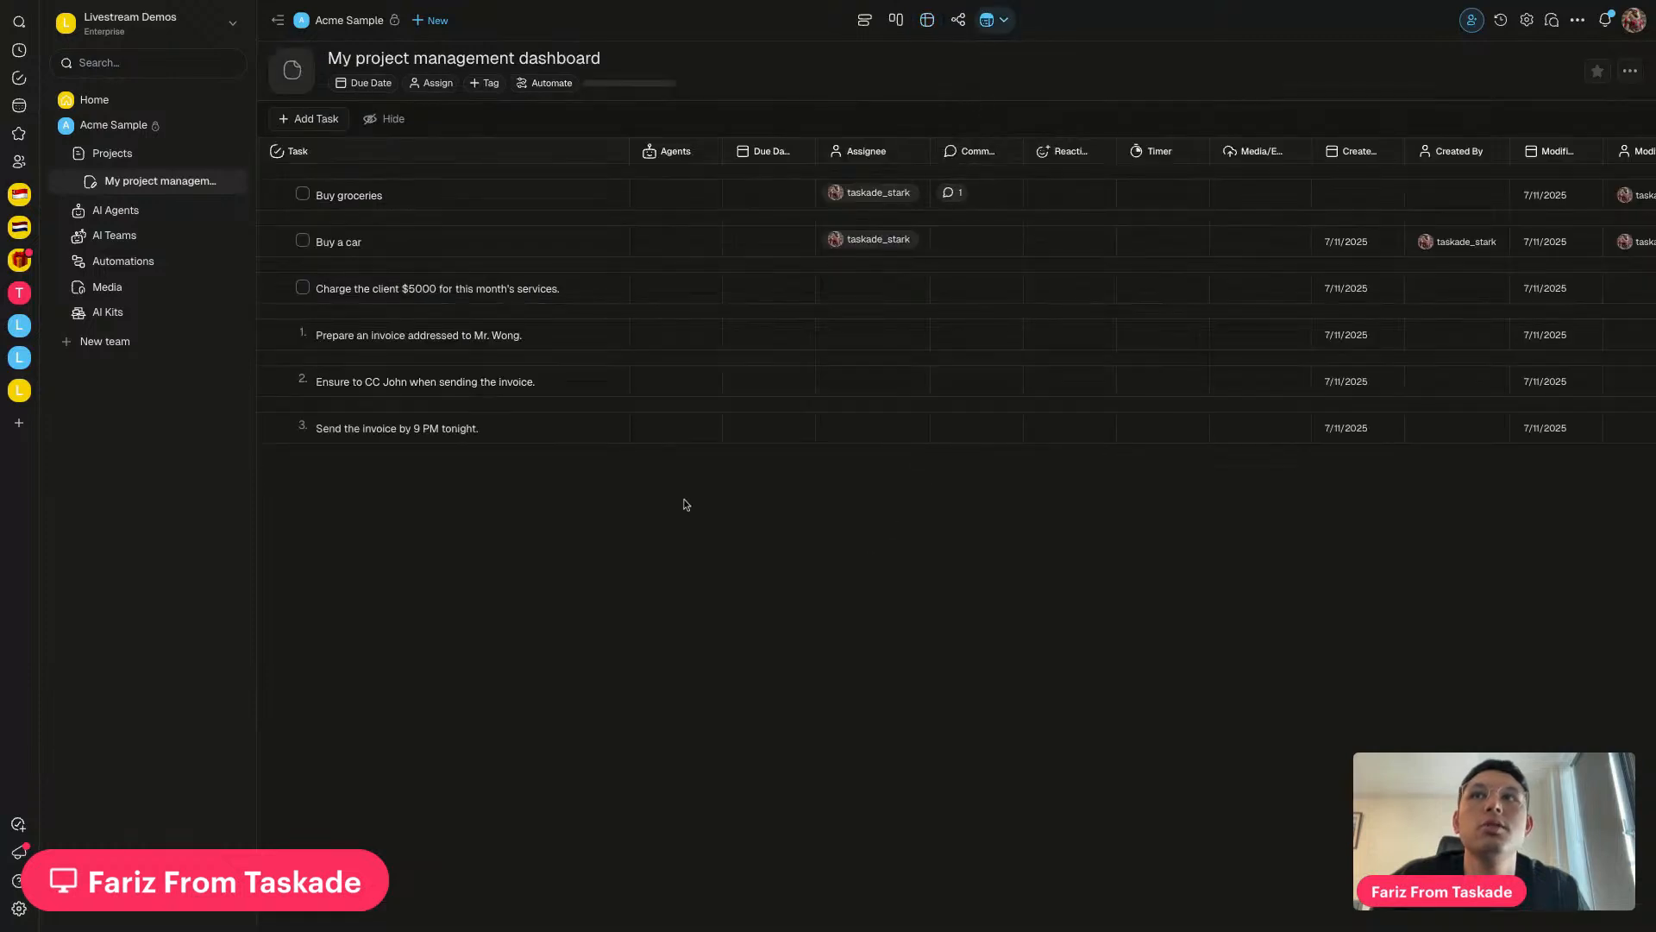
left_click(927, 21)
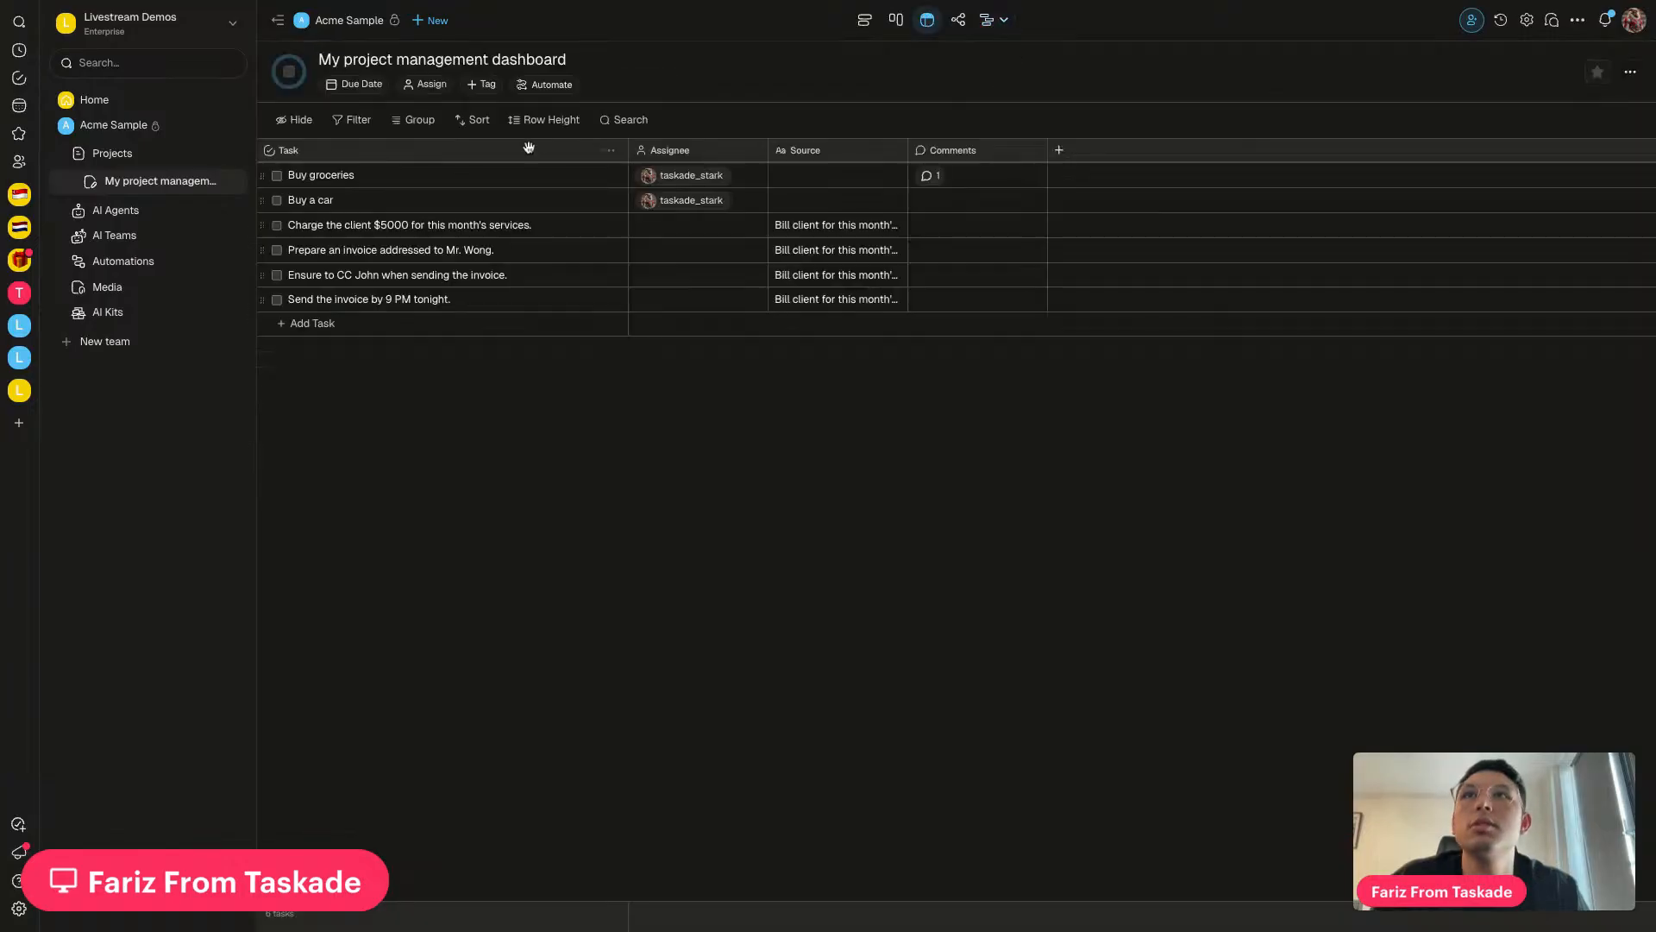
left_click(549, 130)
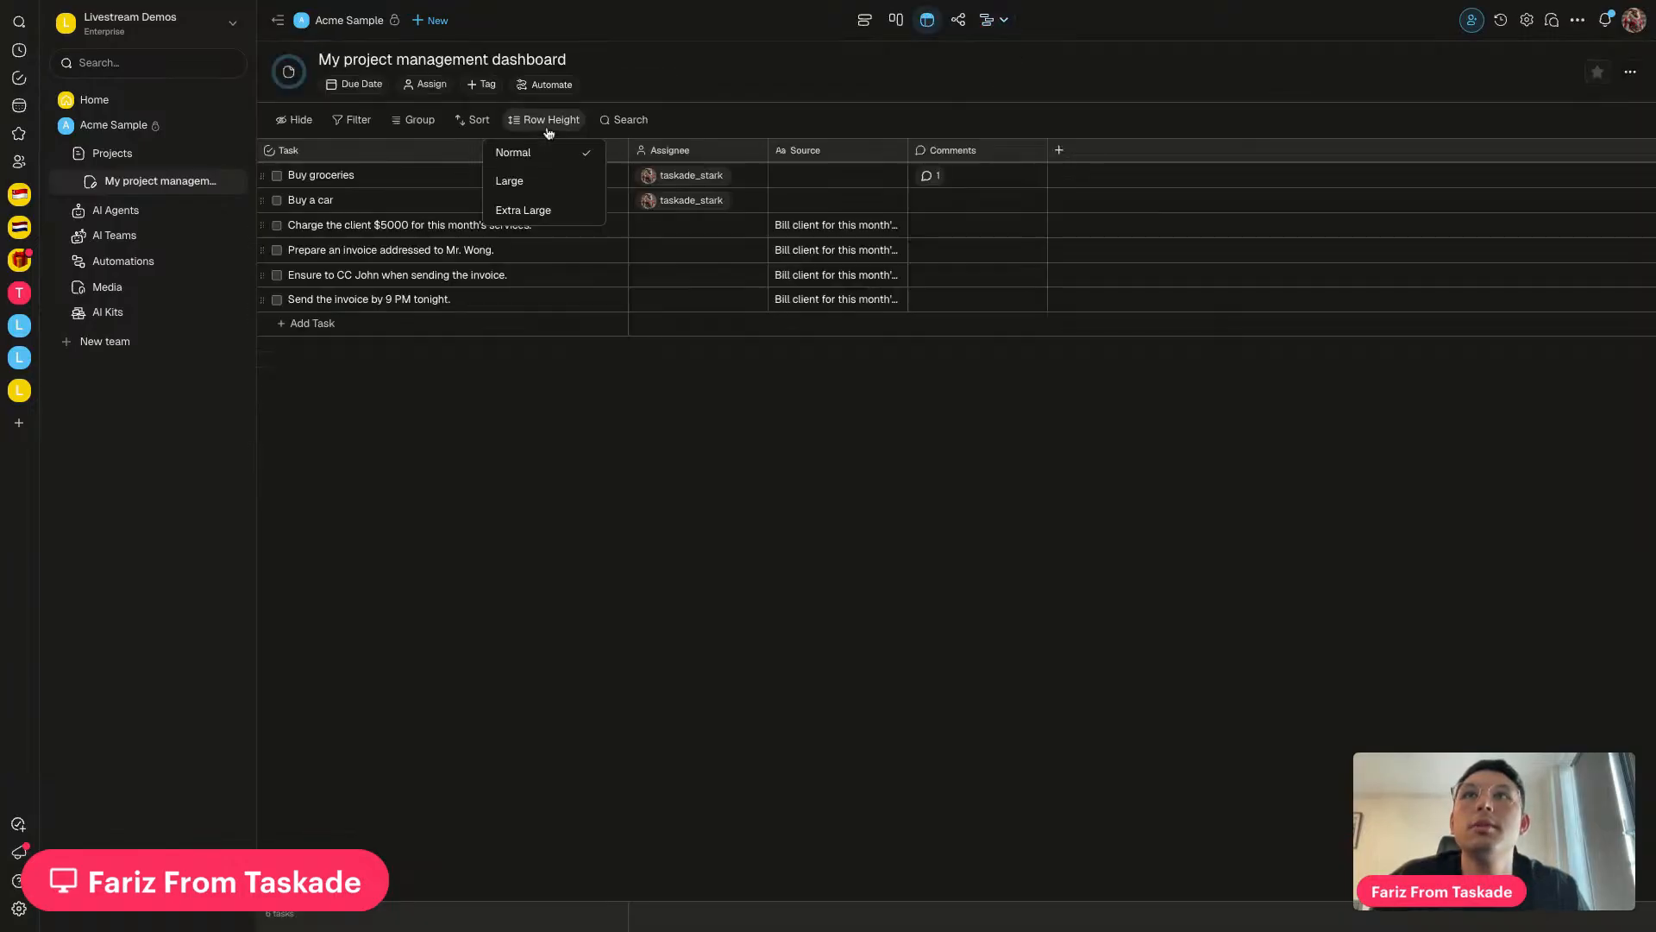
left_click(527, 190)
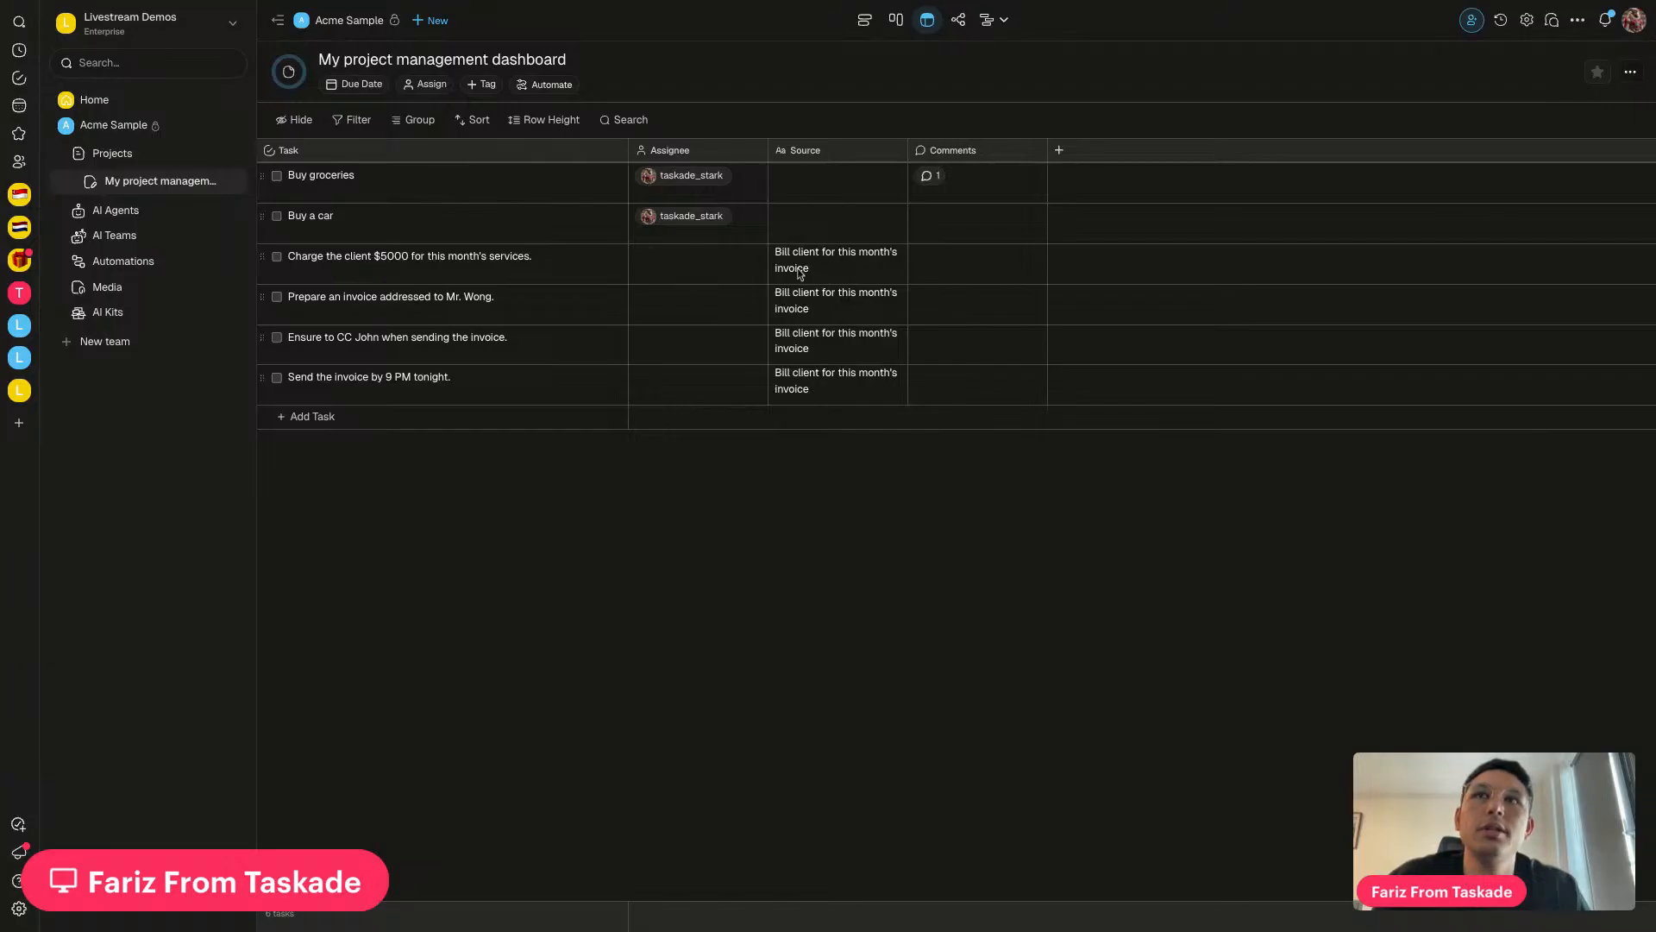
left_click(209, 264)
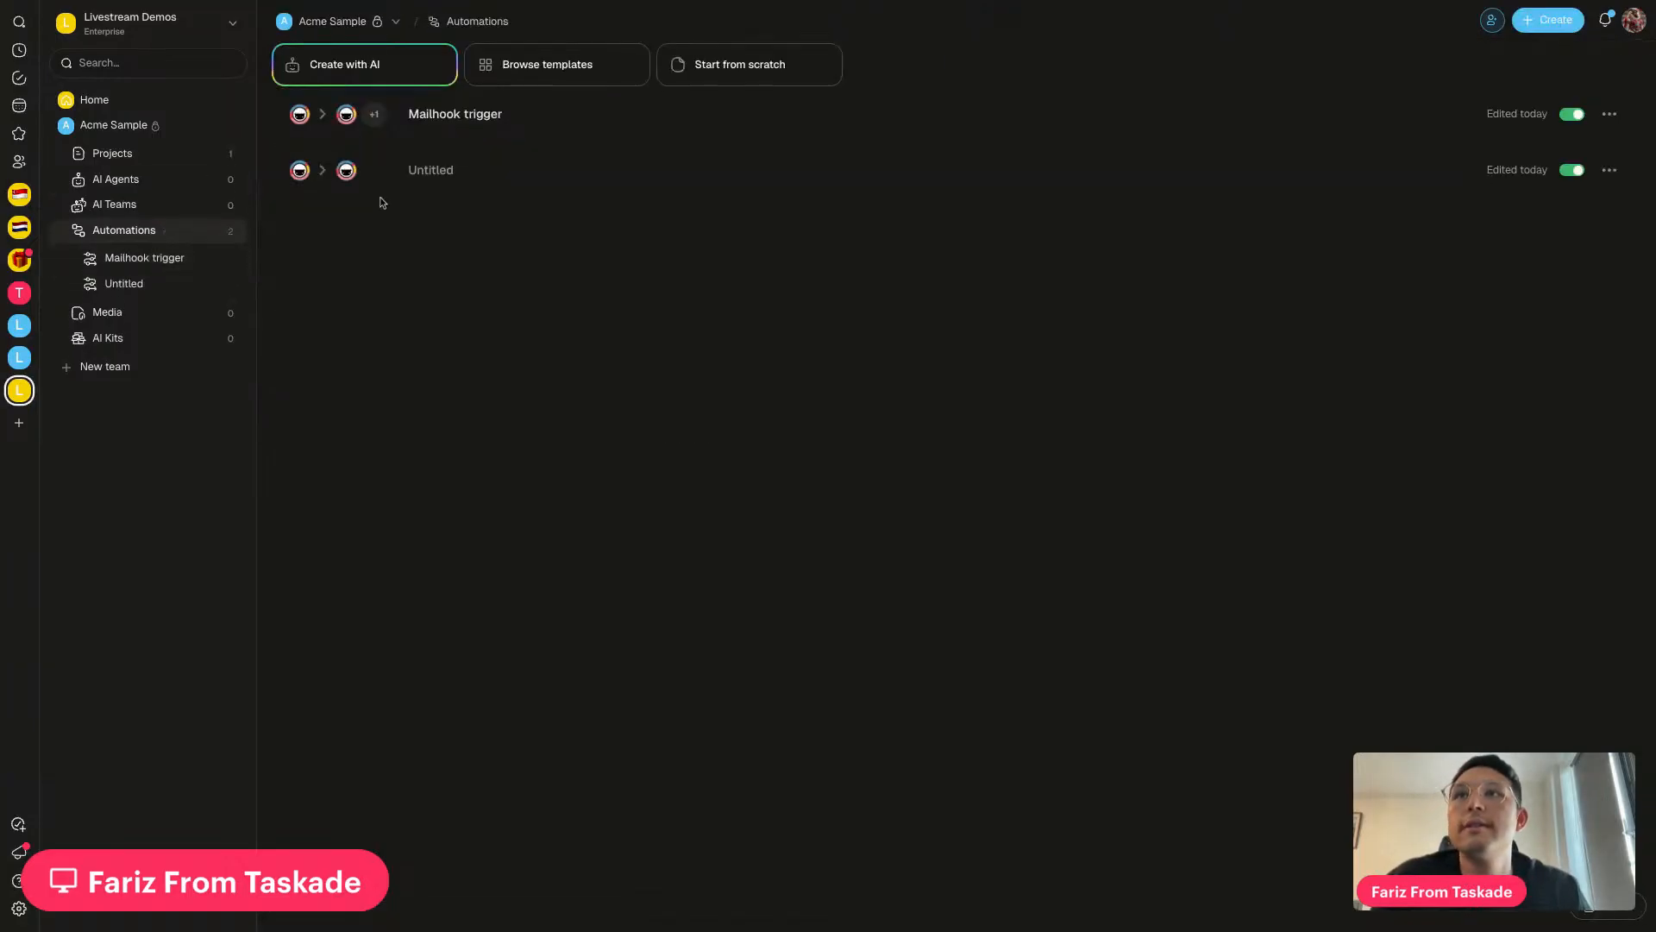
Open My project management dashboard and select the invoice tasks generated from email
left_click(518, 128)
scroll(742, 568, "right", 1)
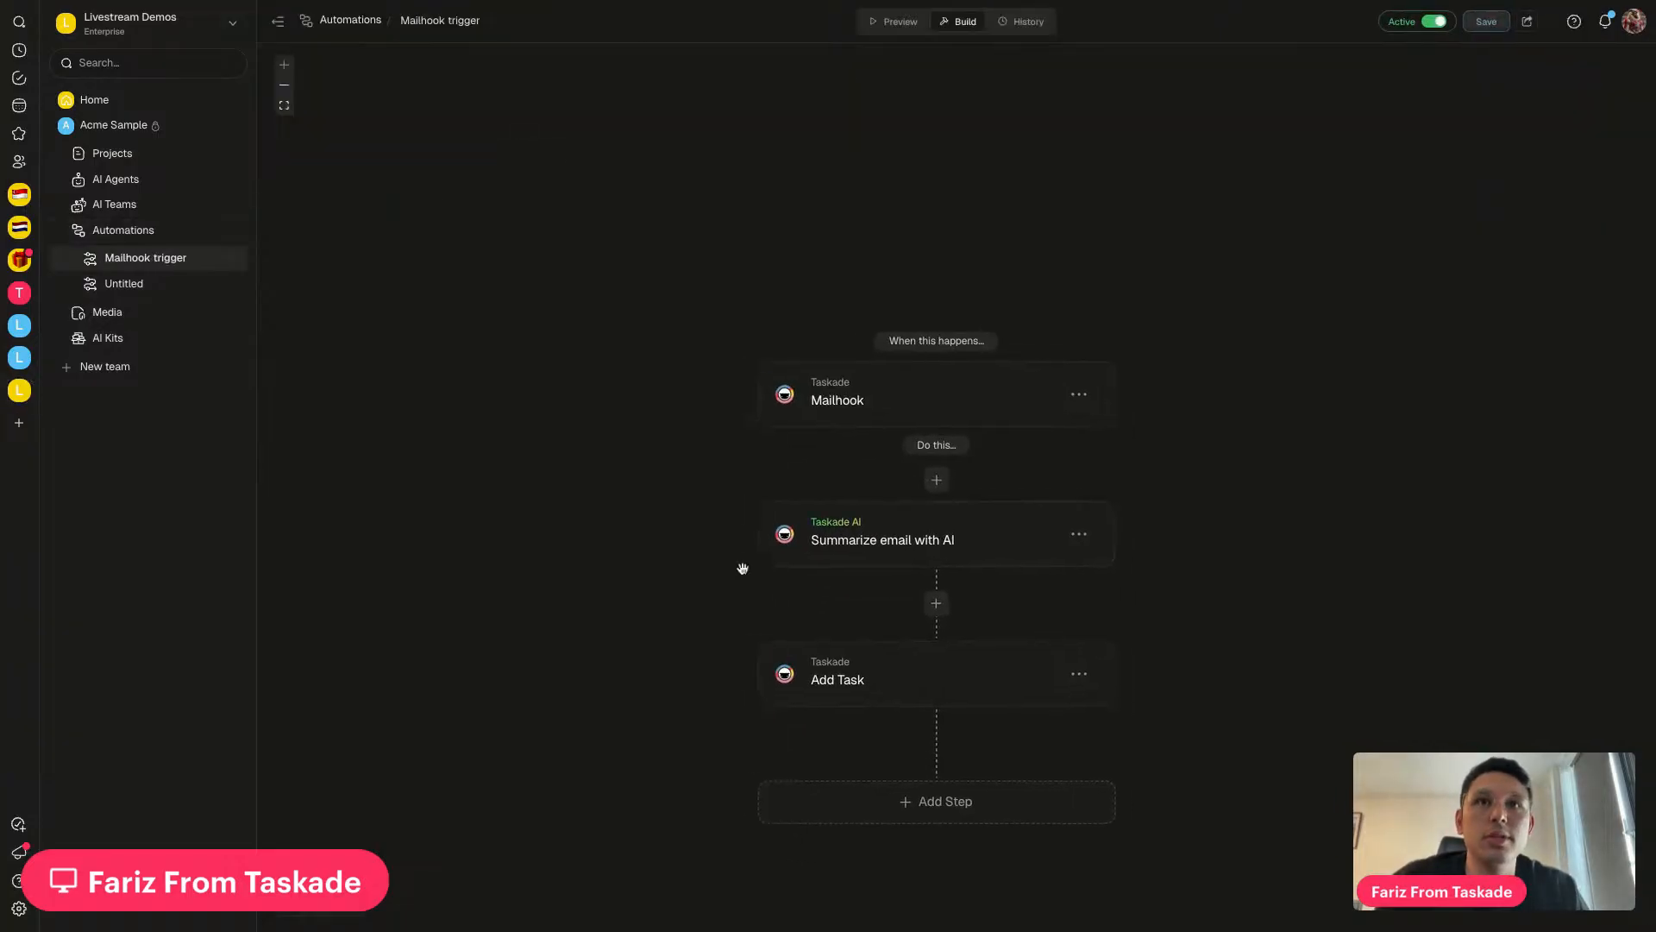
left_click(199, 157)
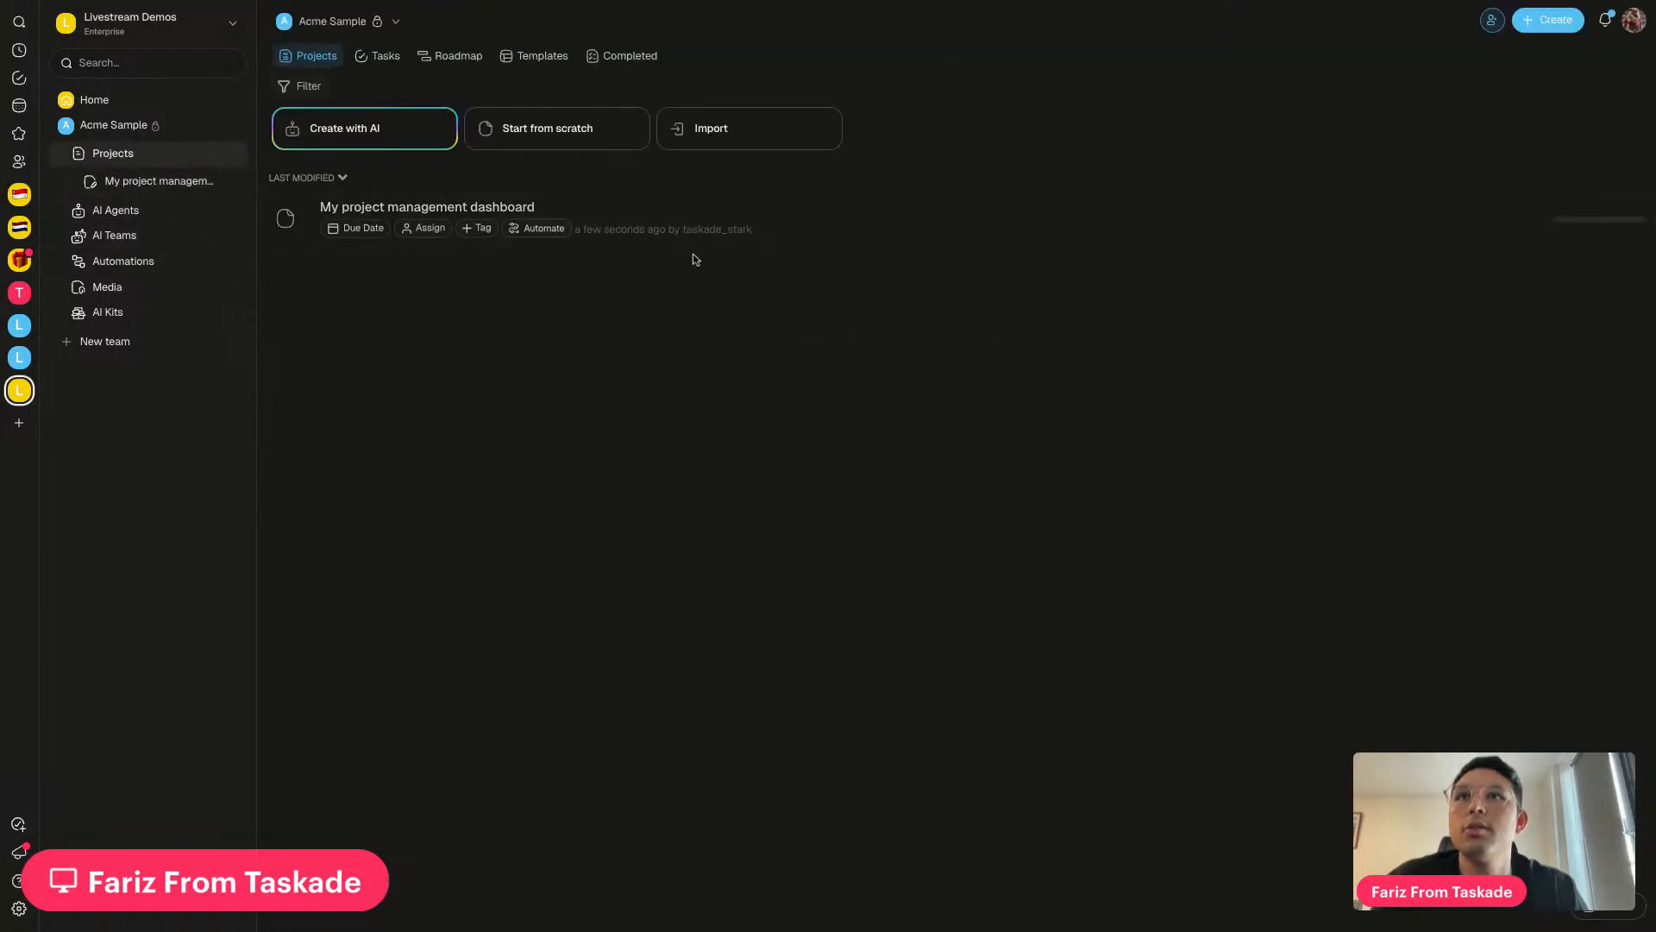
left_click(748, 231)
left_click(291, 263)
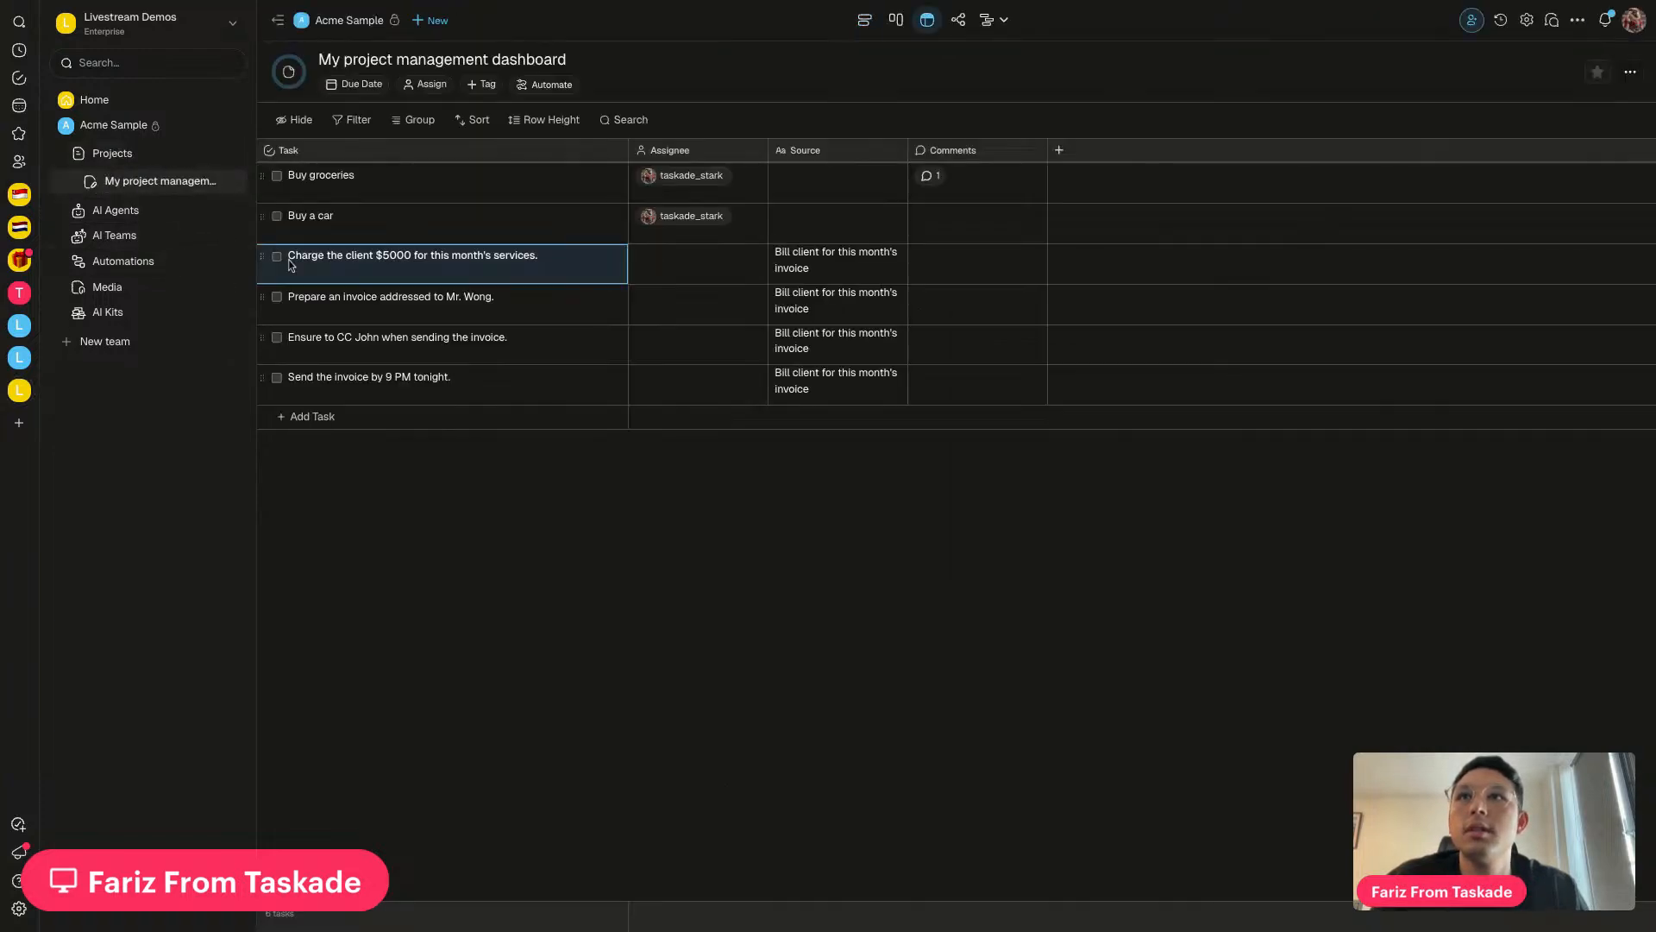
key("shift+Down")
key("shift+Down")
key("shift+Down")
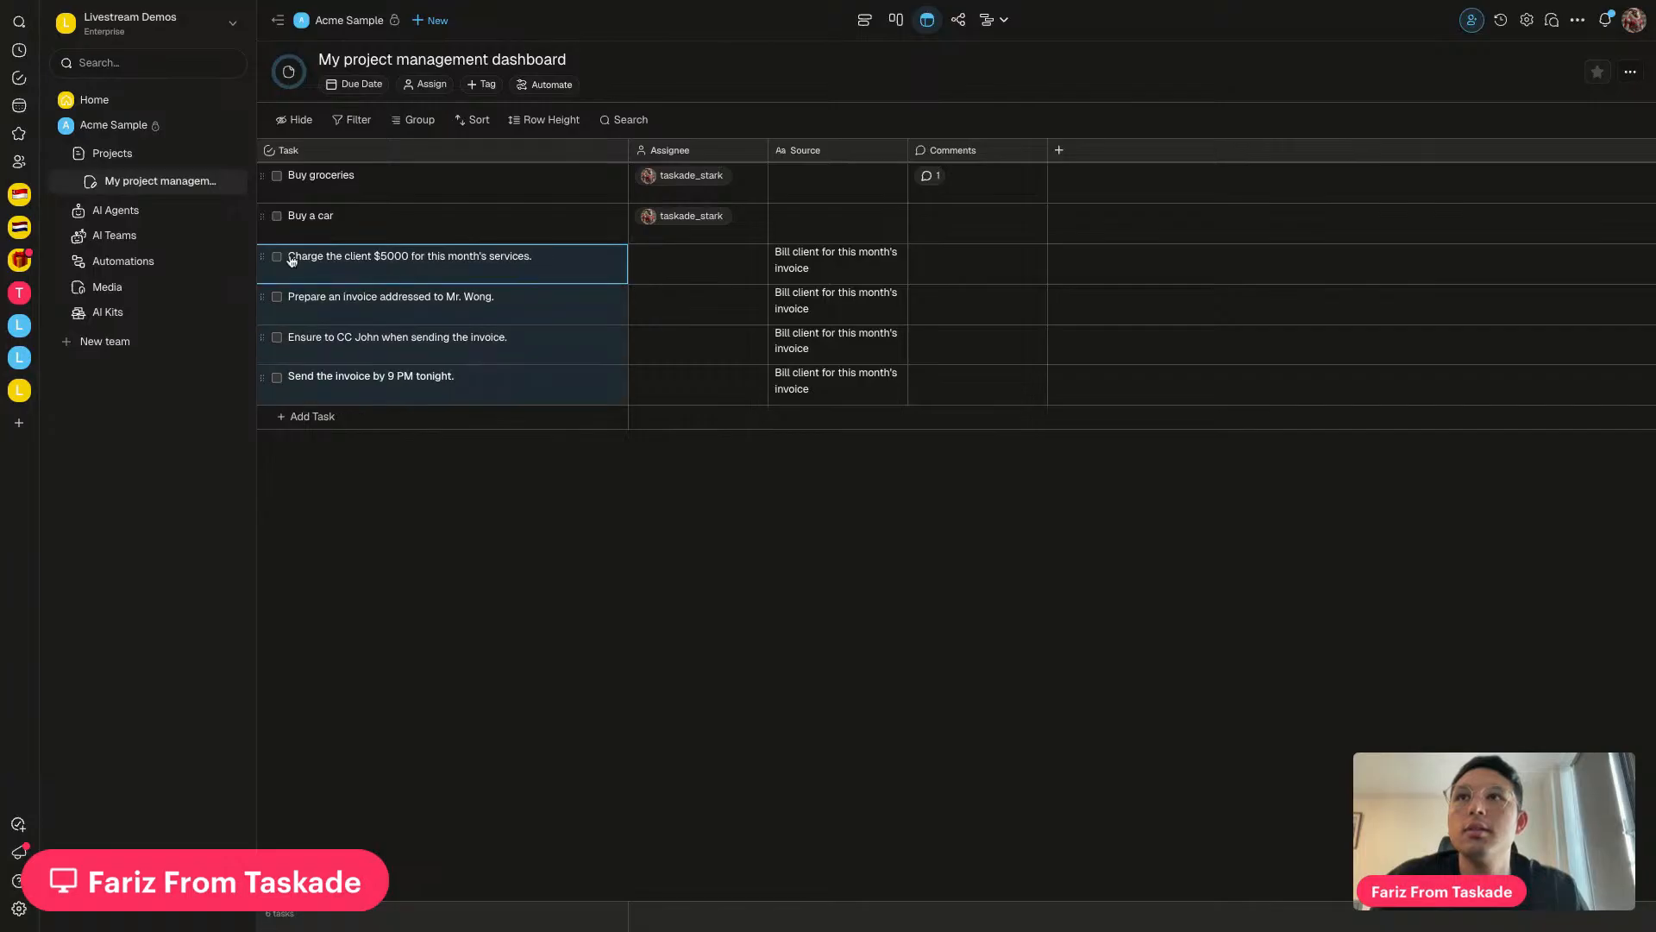
Delete the four invoice tasks via each row's menu, then reopen the Mailhook trigger automation
left_click(268, 382)
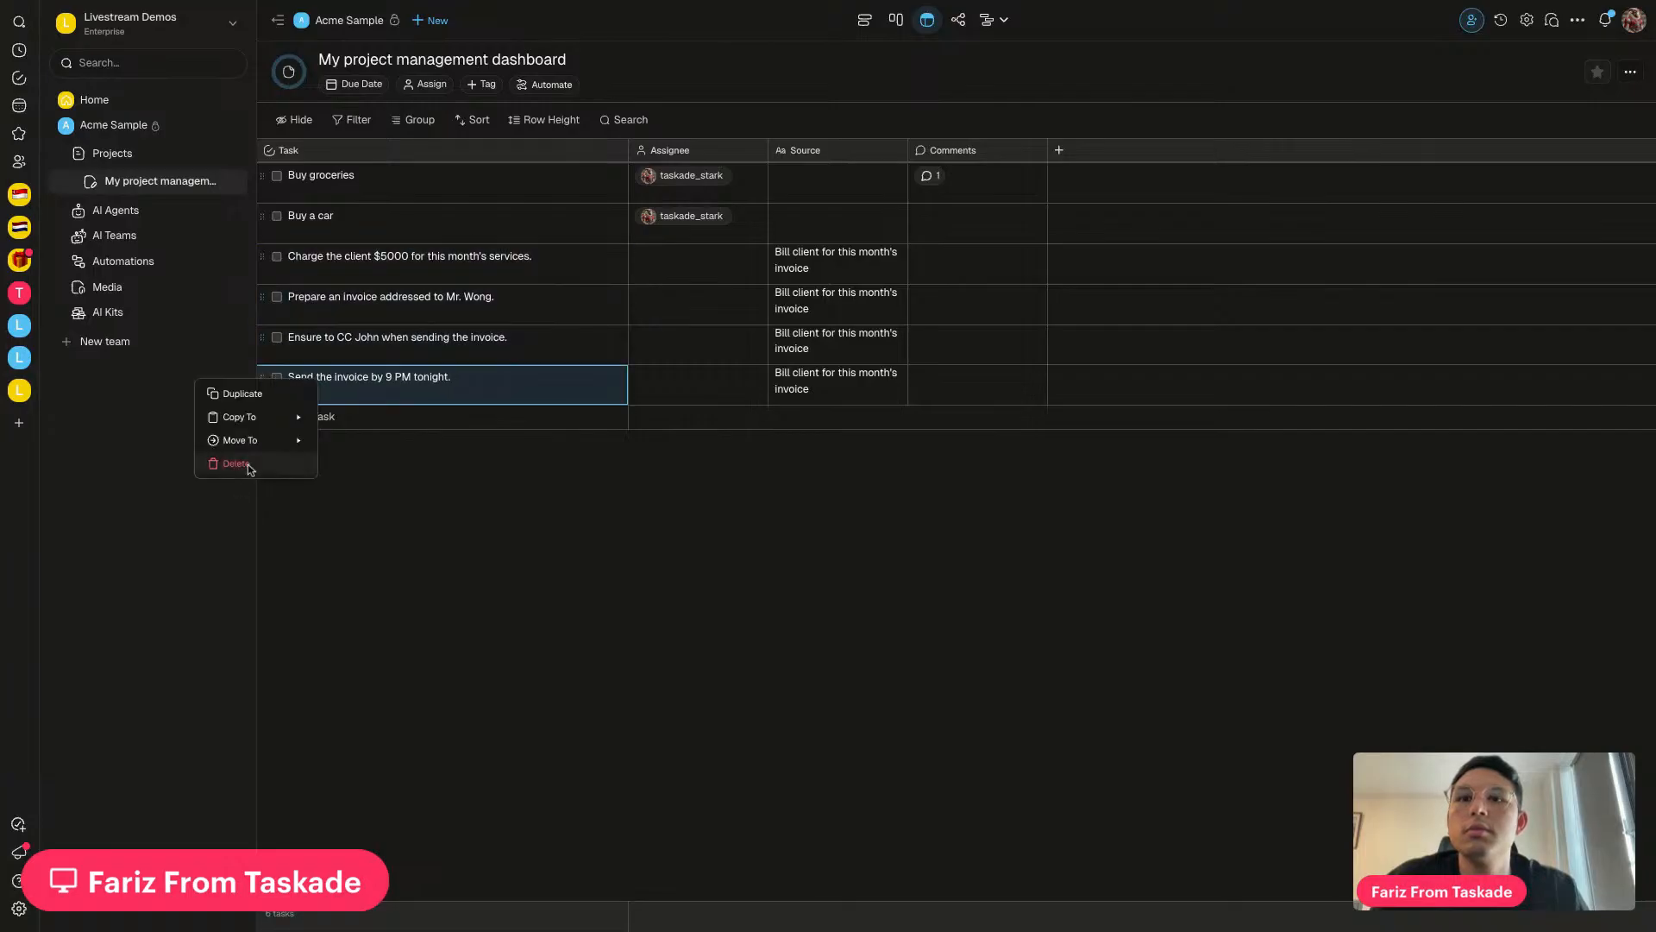
left_click(235, 463)
left_click(262, 297)
left_click(235, 382)
left_click(262, 258)
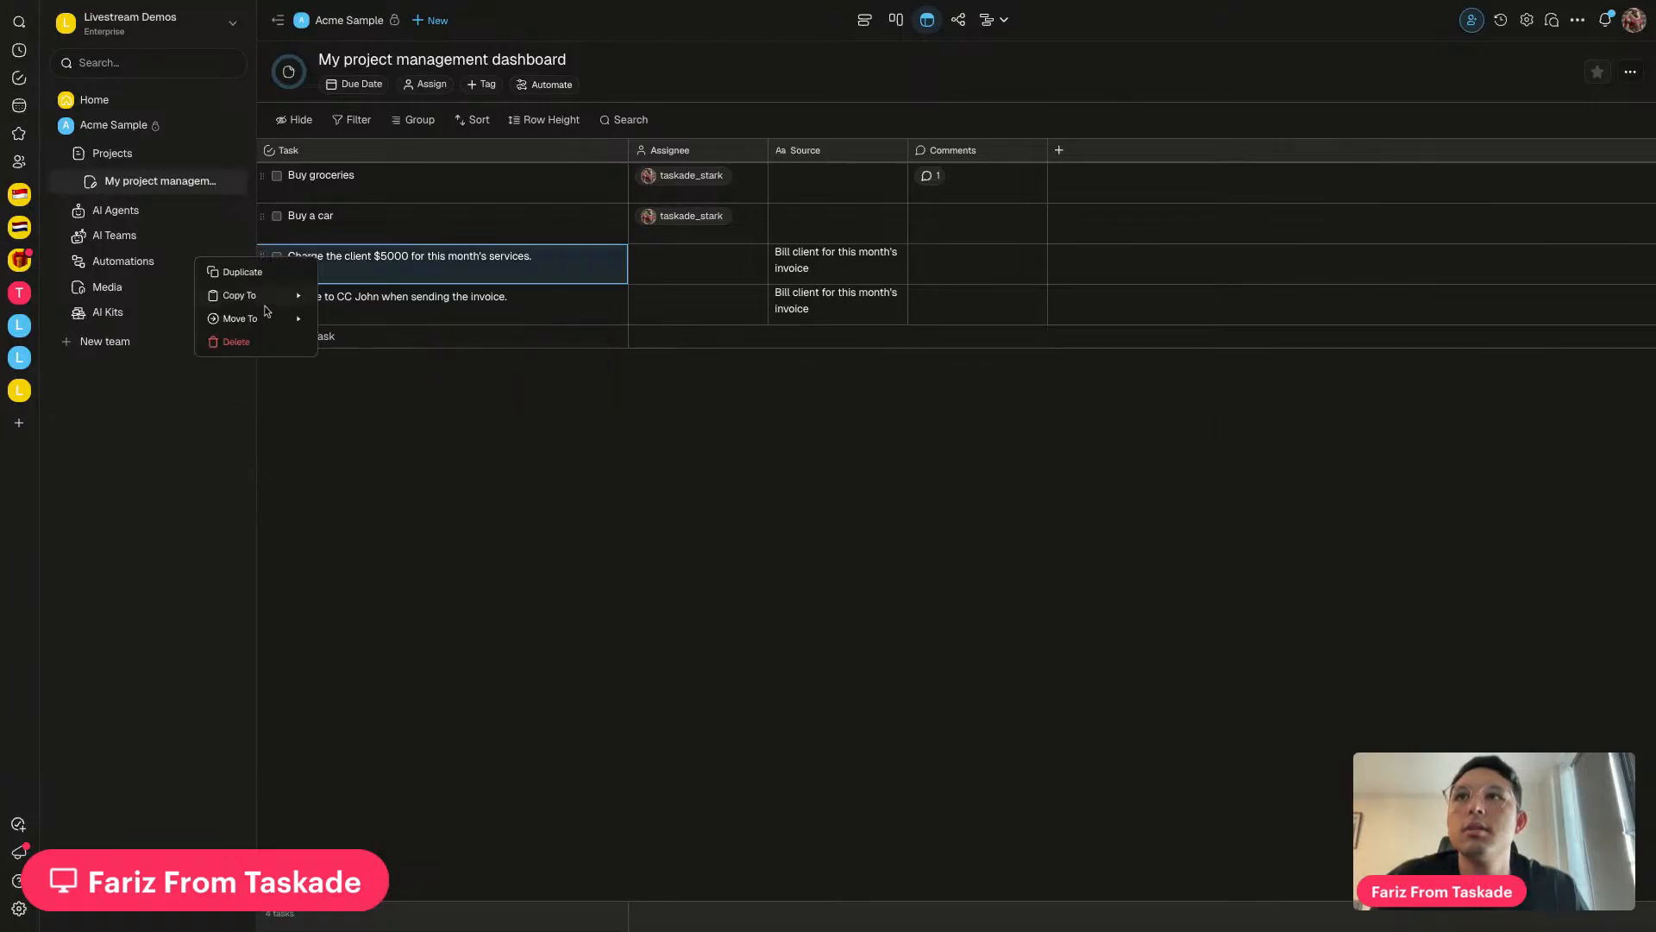
left_click(235, 342)
left_click(262, 258)
left_click(236, 341)
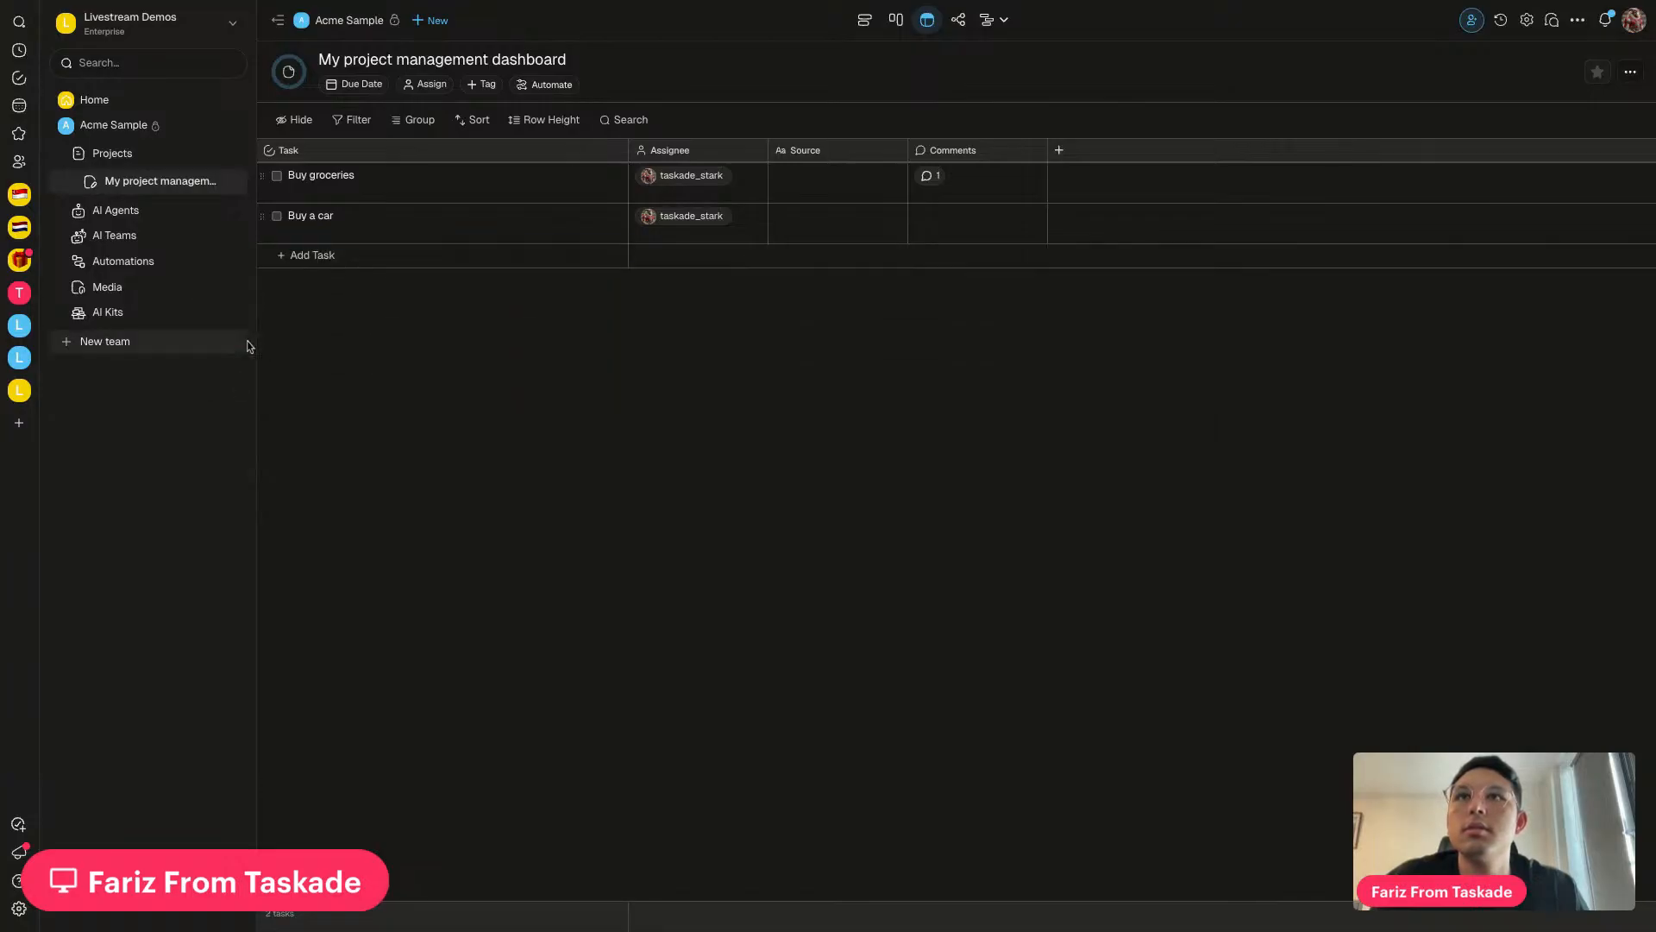
left_click(124, 262)
left_click(548, 116)
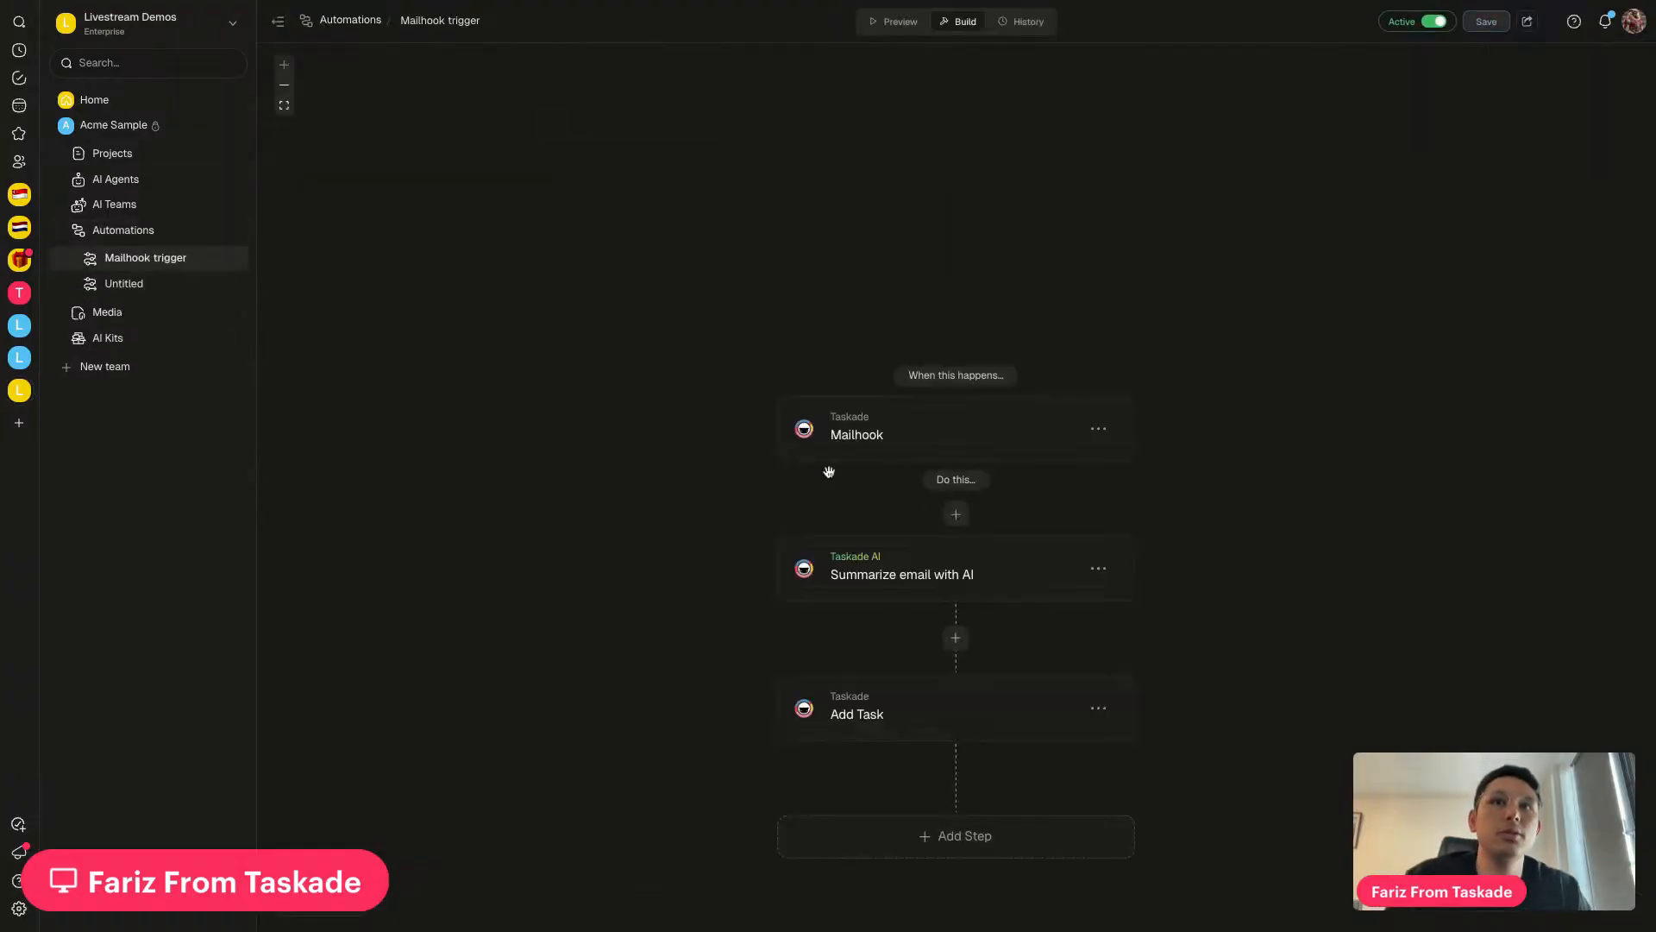
Replace the Add Task step's Content with the @ Email Subject variable
left_click(925, 567)
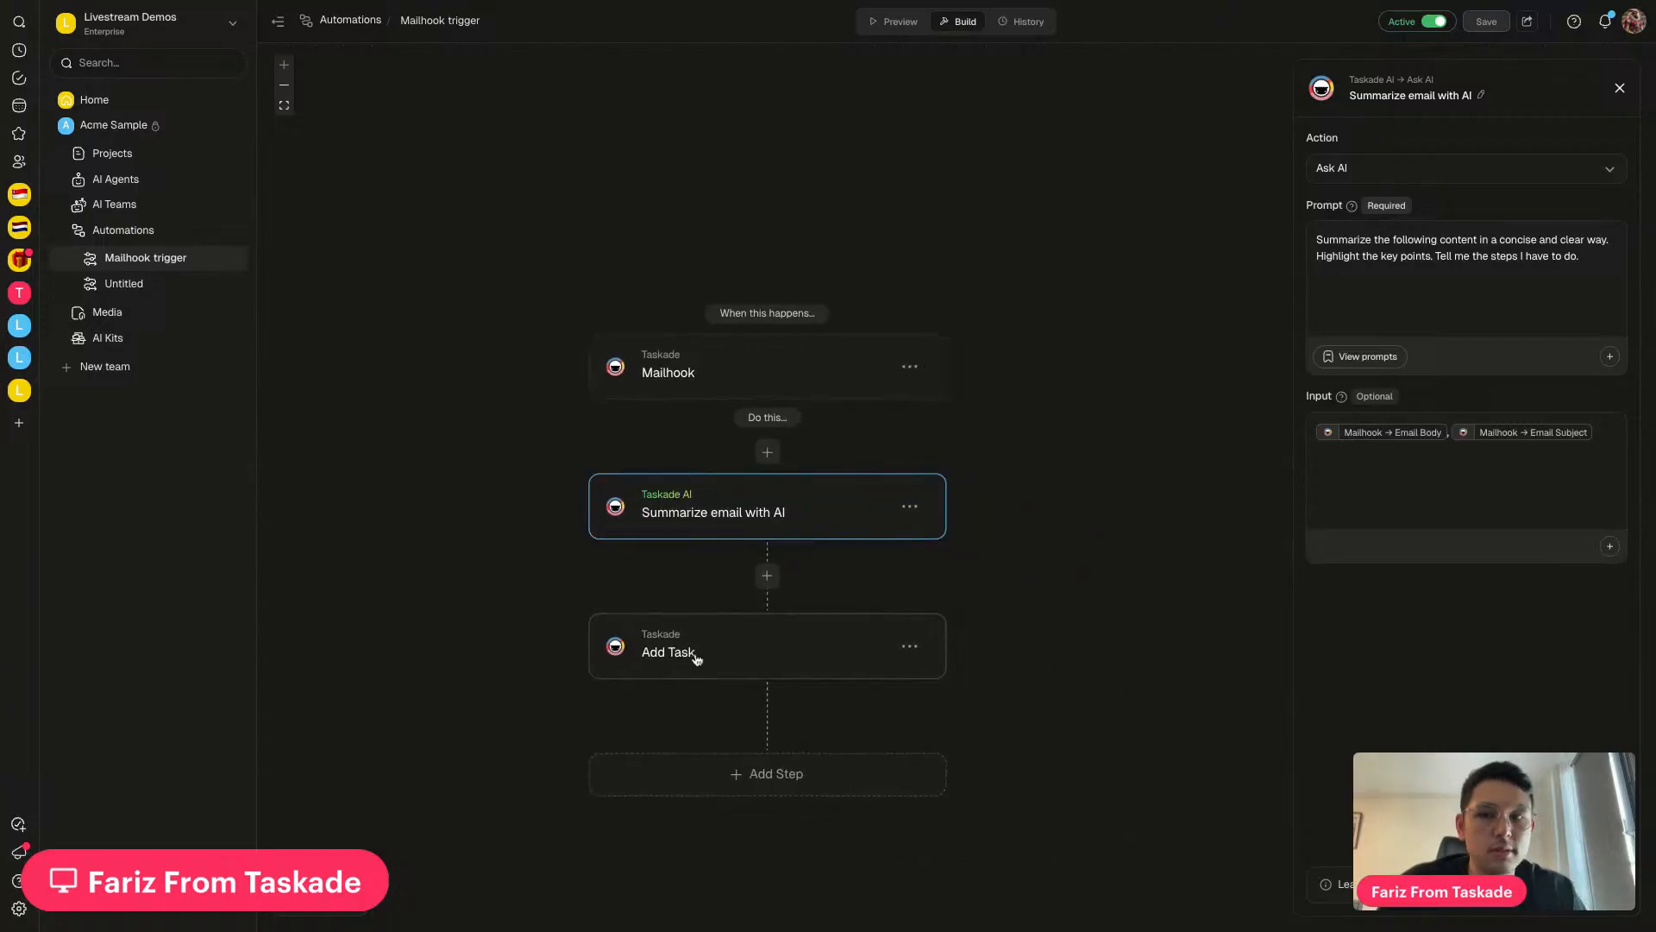
left_click(748, 660)
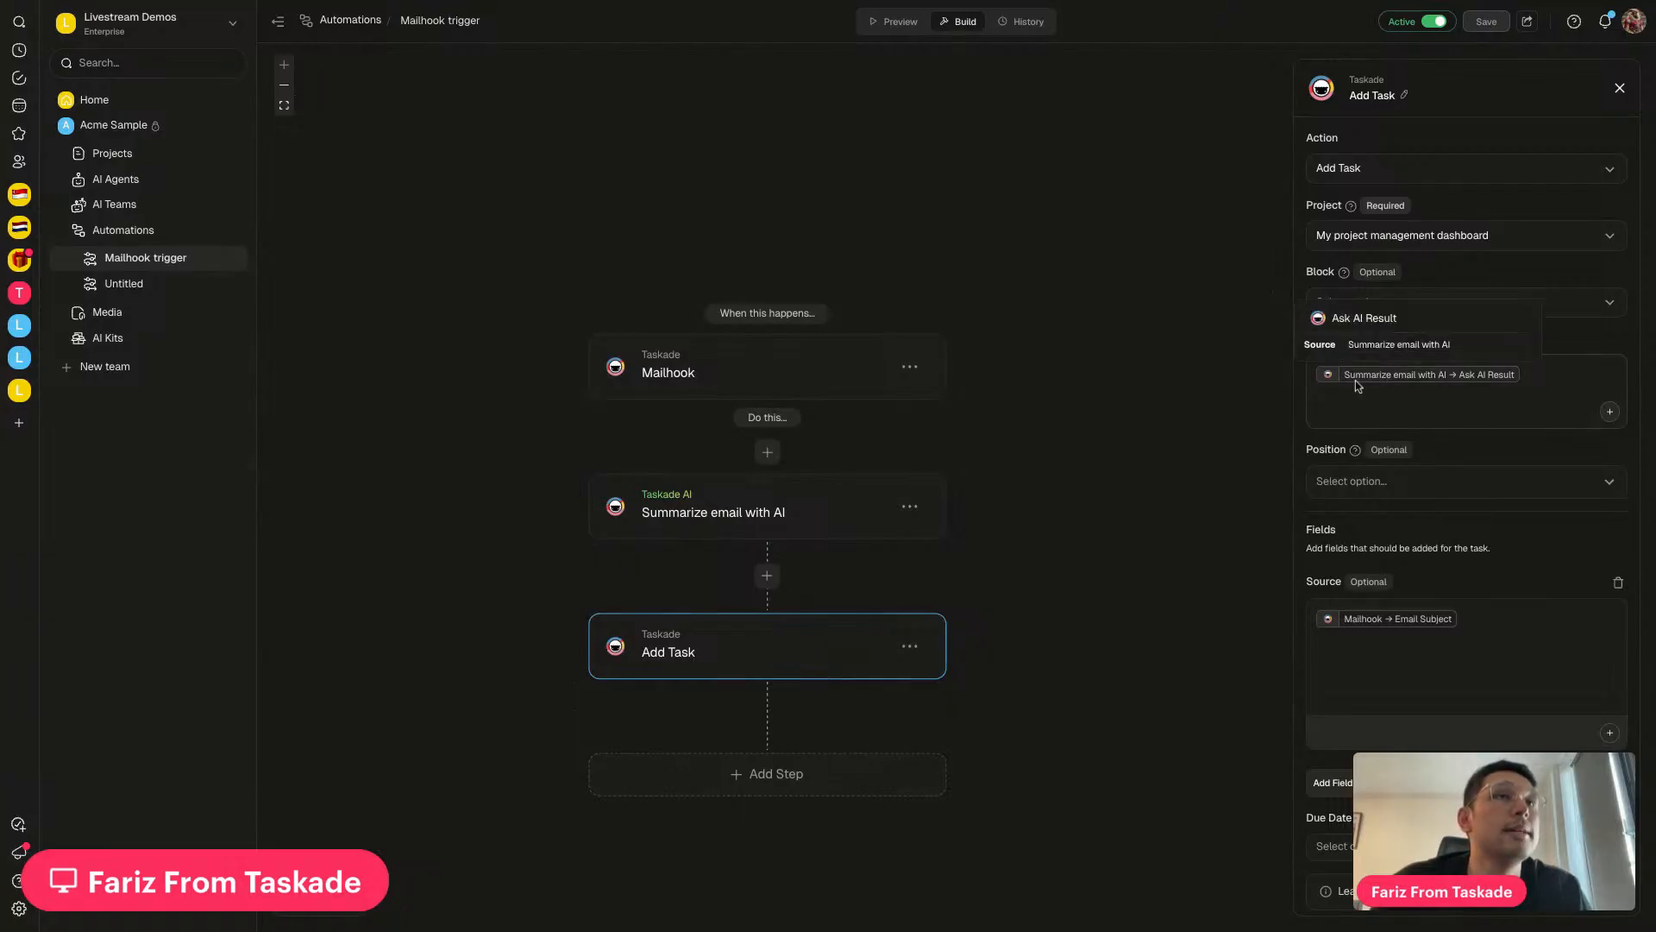
left_click(1558, 376)
key("BackSpace")
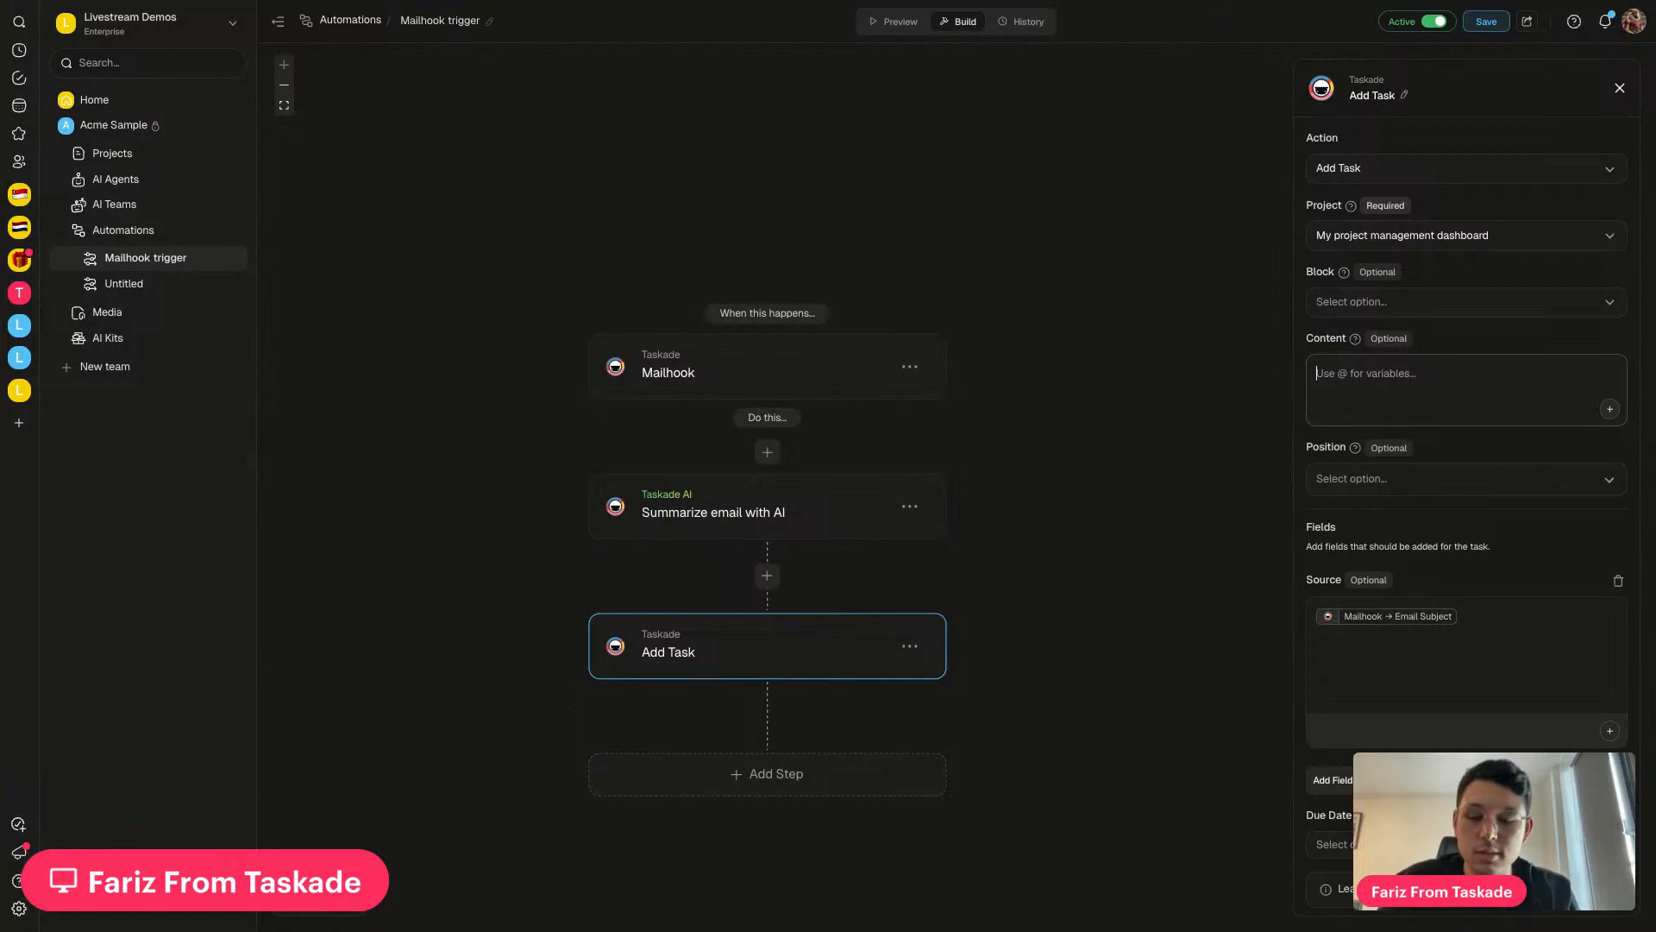
type("@")
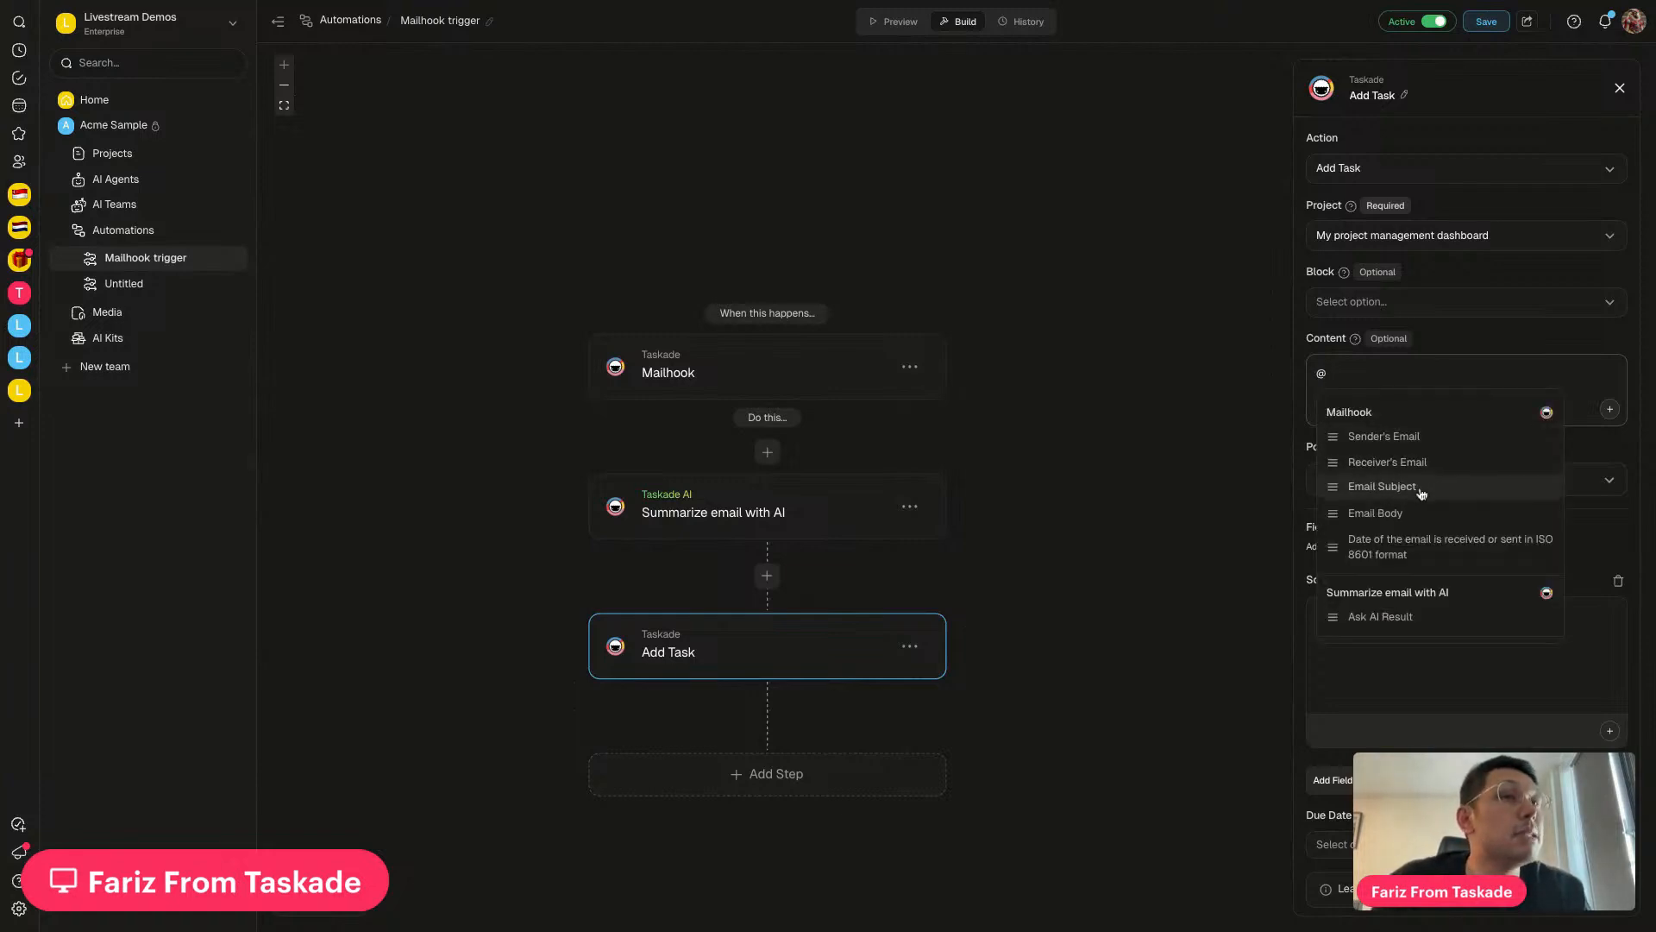
left_click(1382, 486)
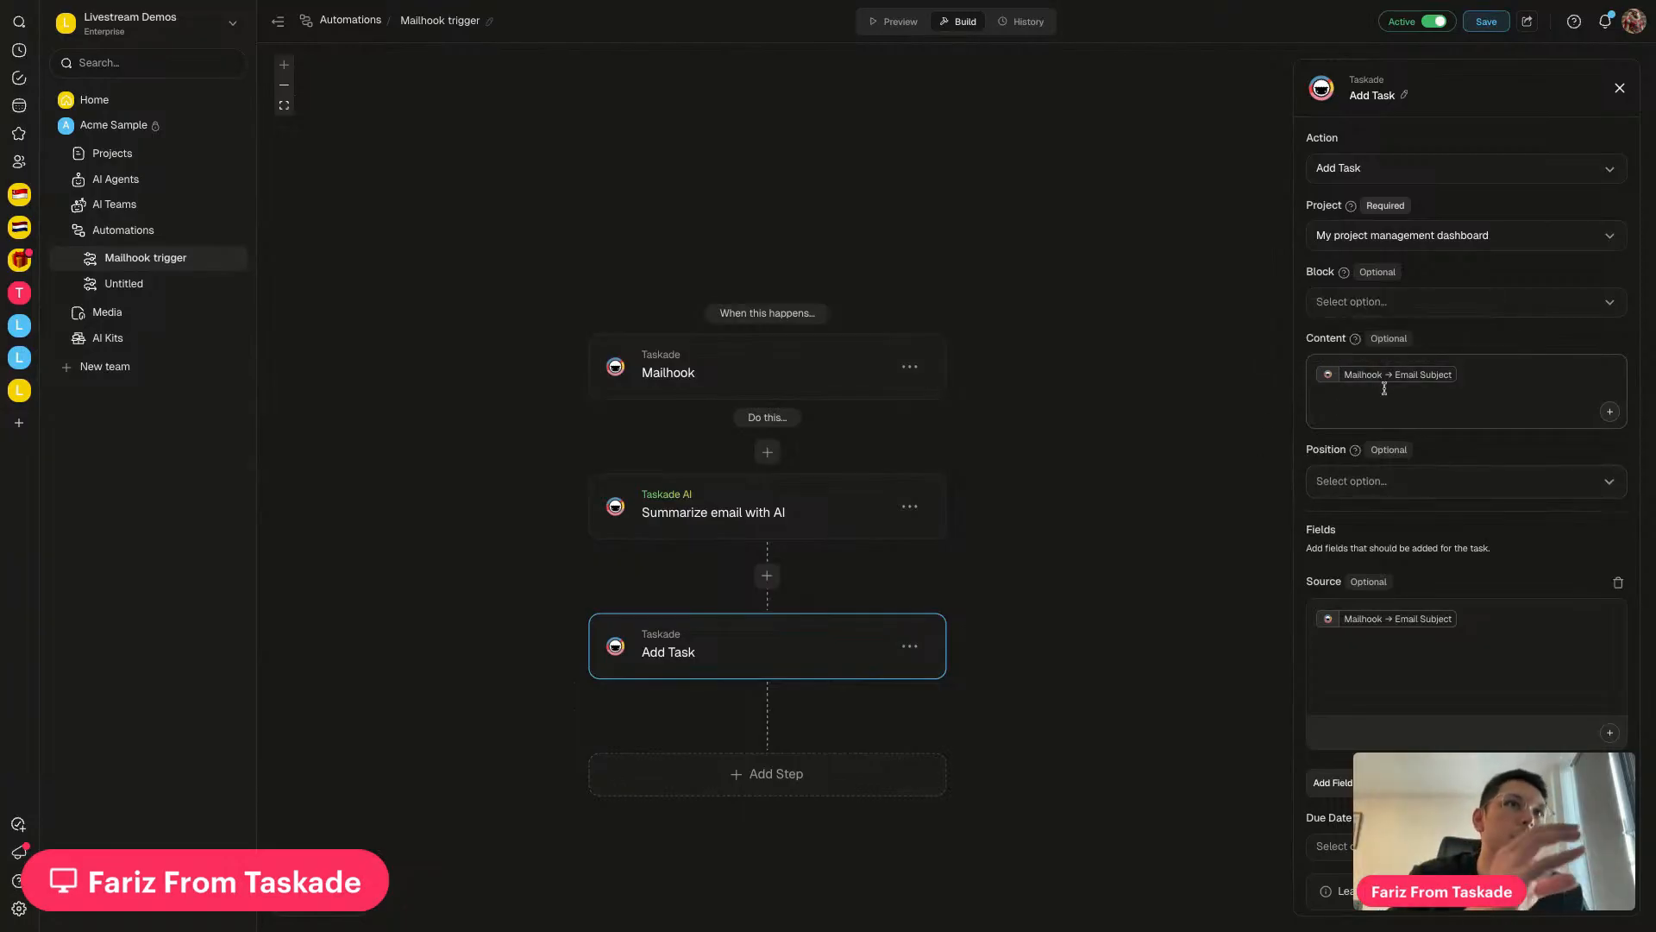
Clear the Add Task step's Source field and save the automation
left_click(1484, 619)
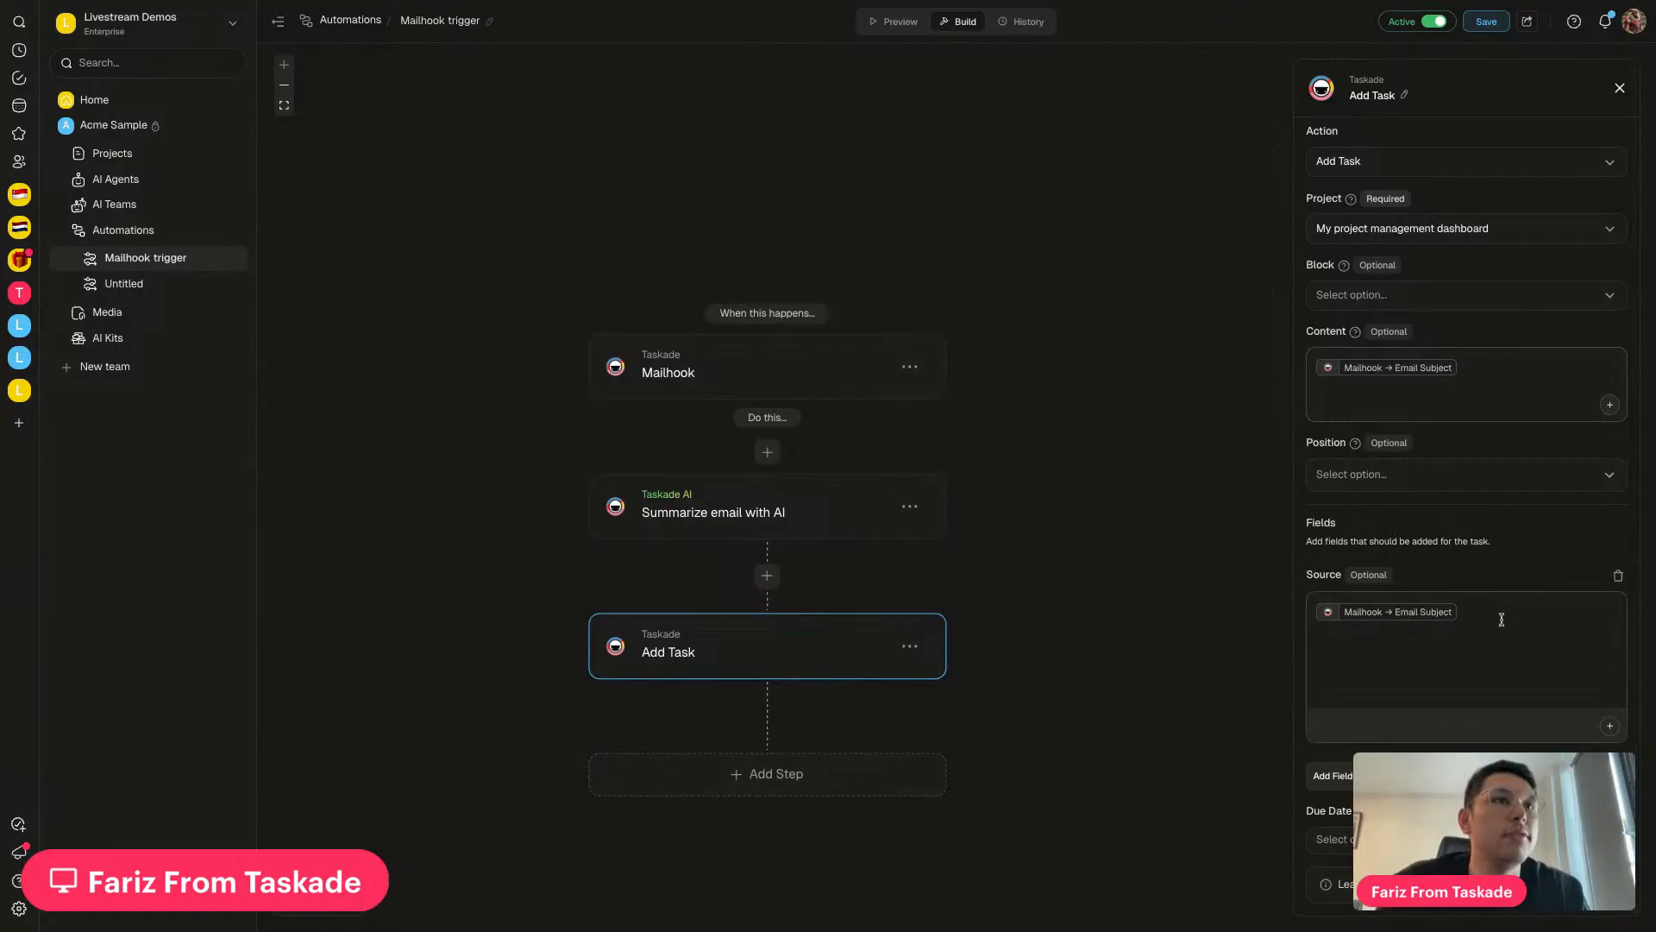
key("BackSpace")
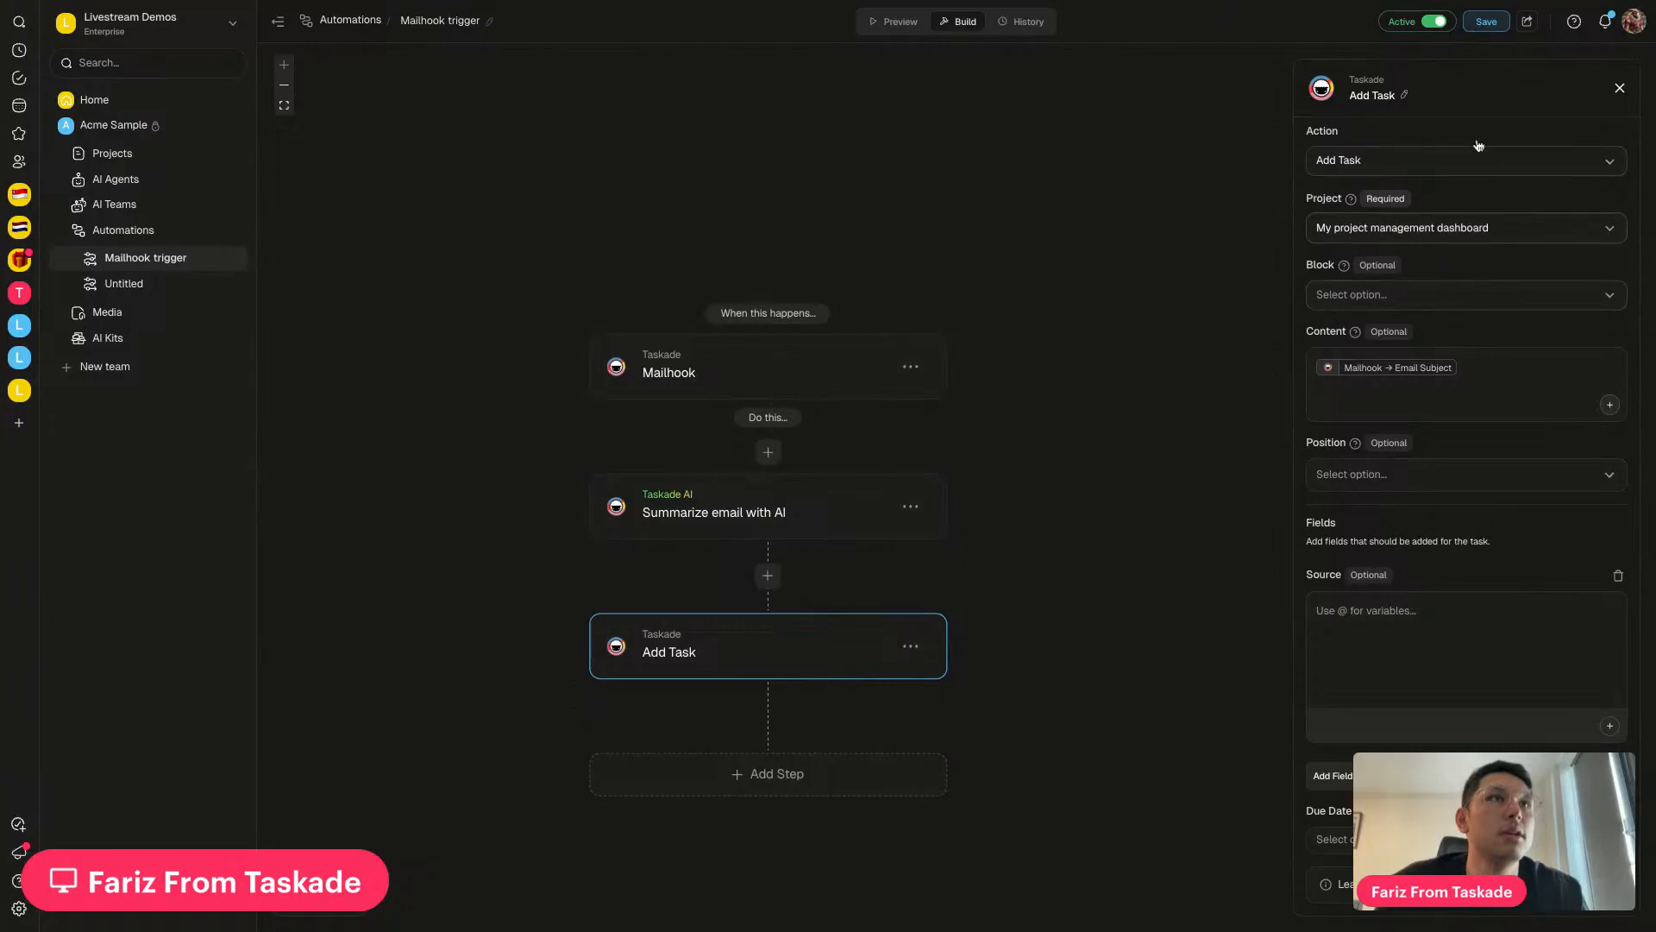
left_click(1483, 21)
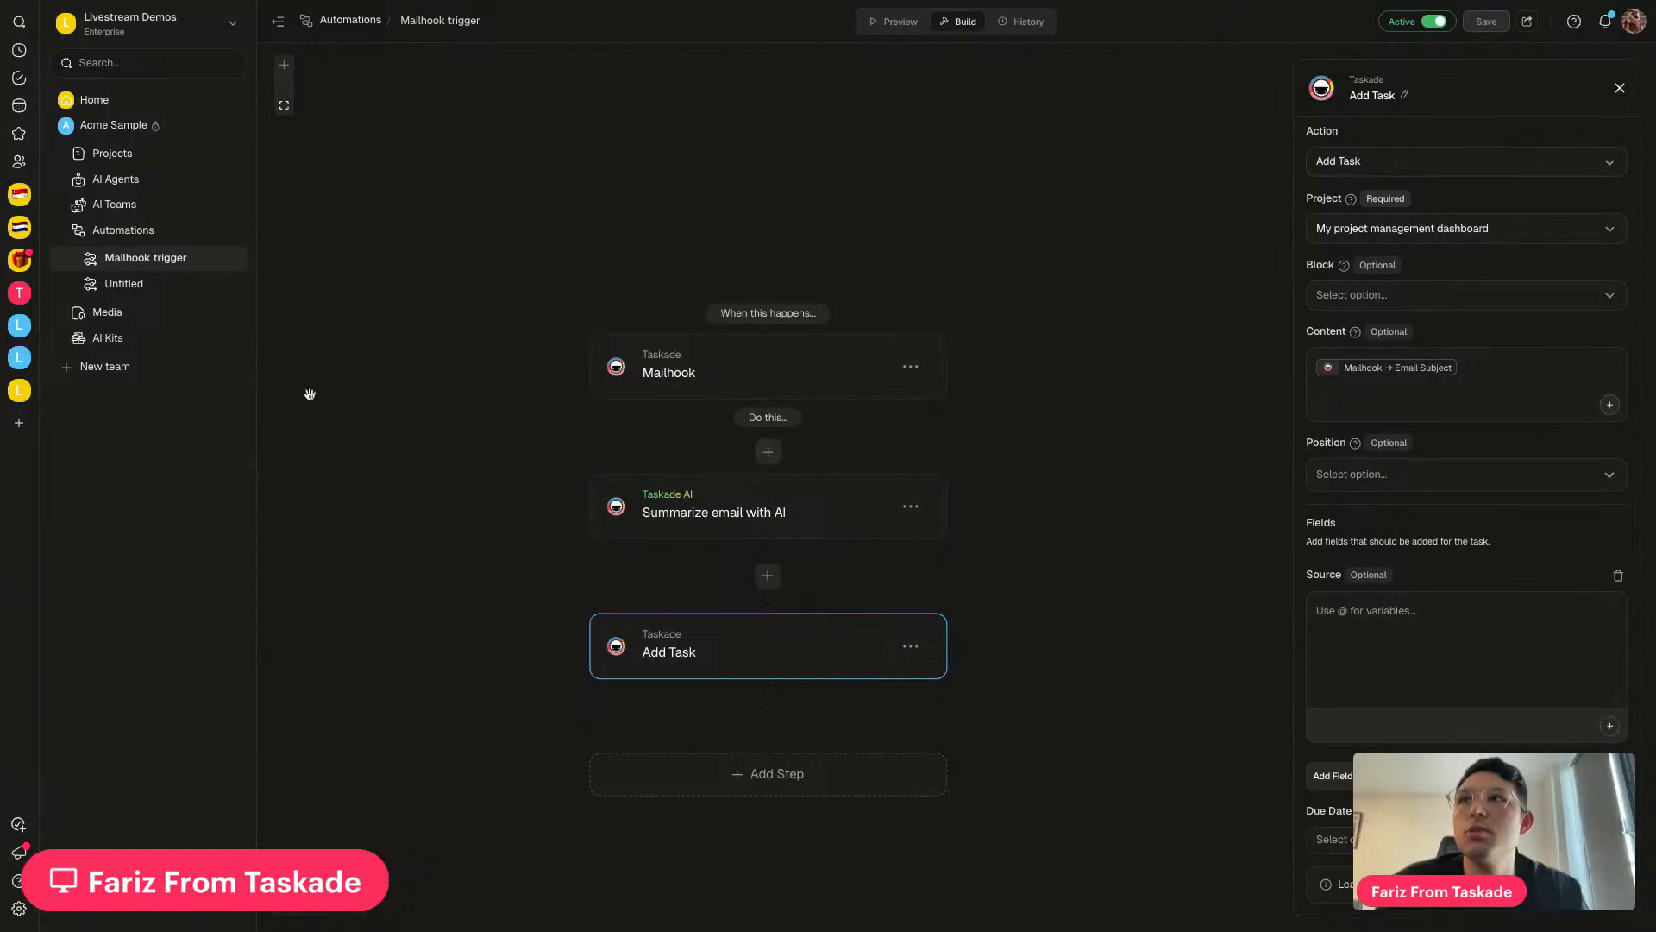
left_click(190, 157)
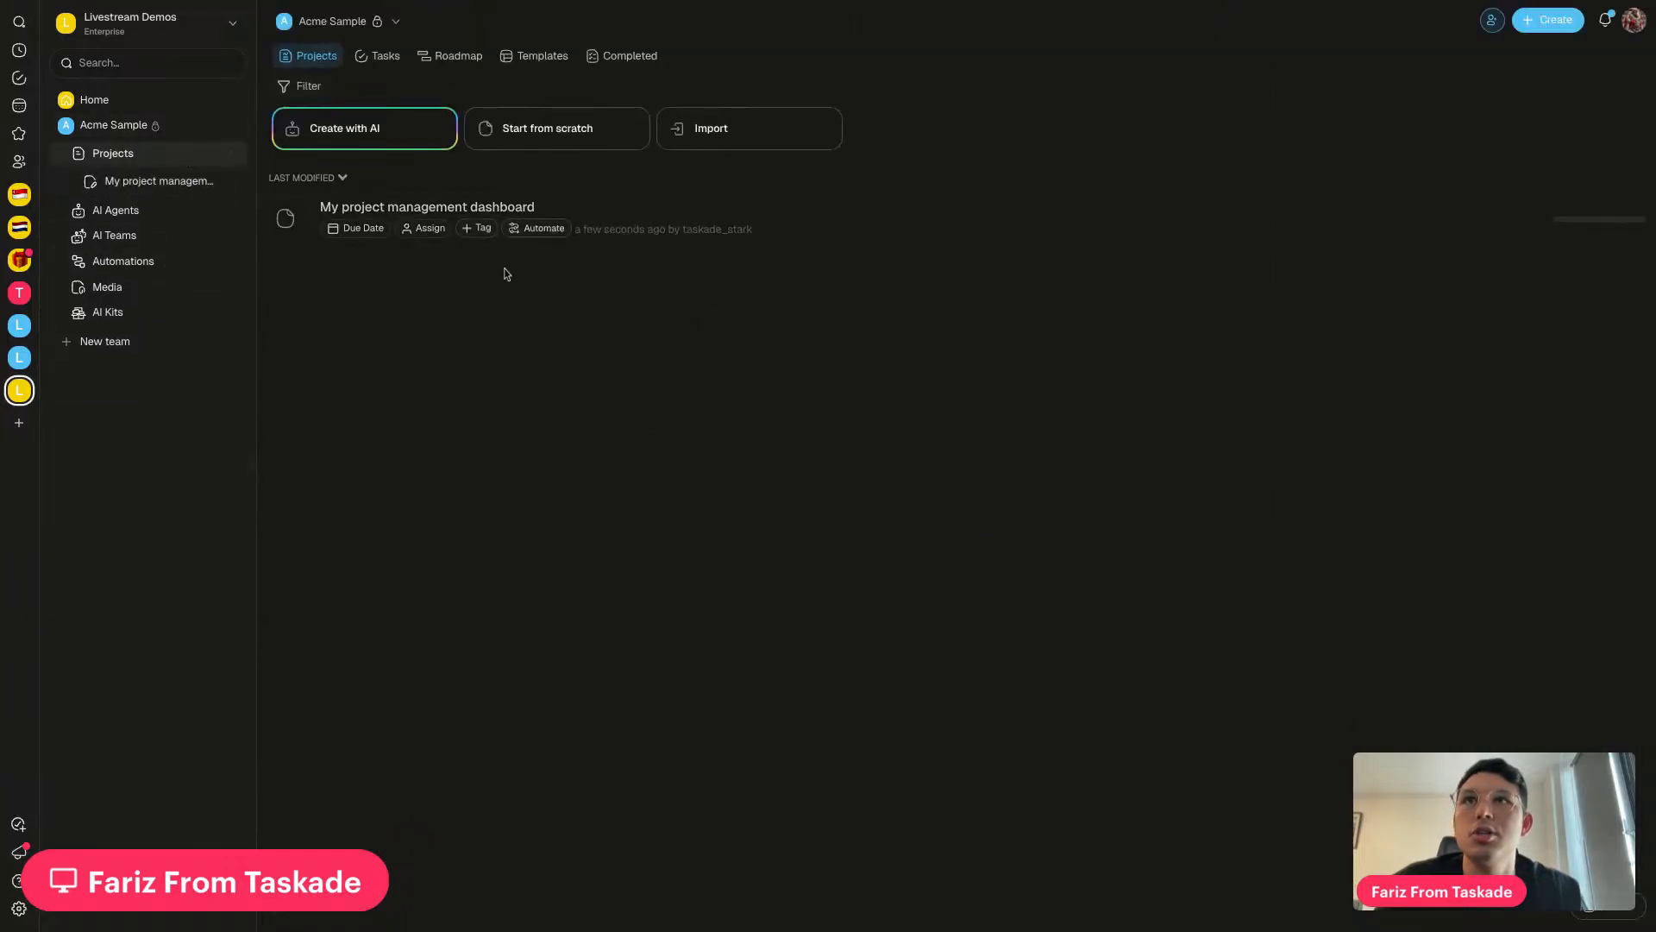
Rename the dashboard's Source column to 'Task Summary' and drag it wider
left_click(857, 218)
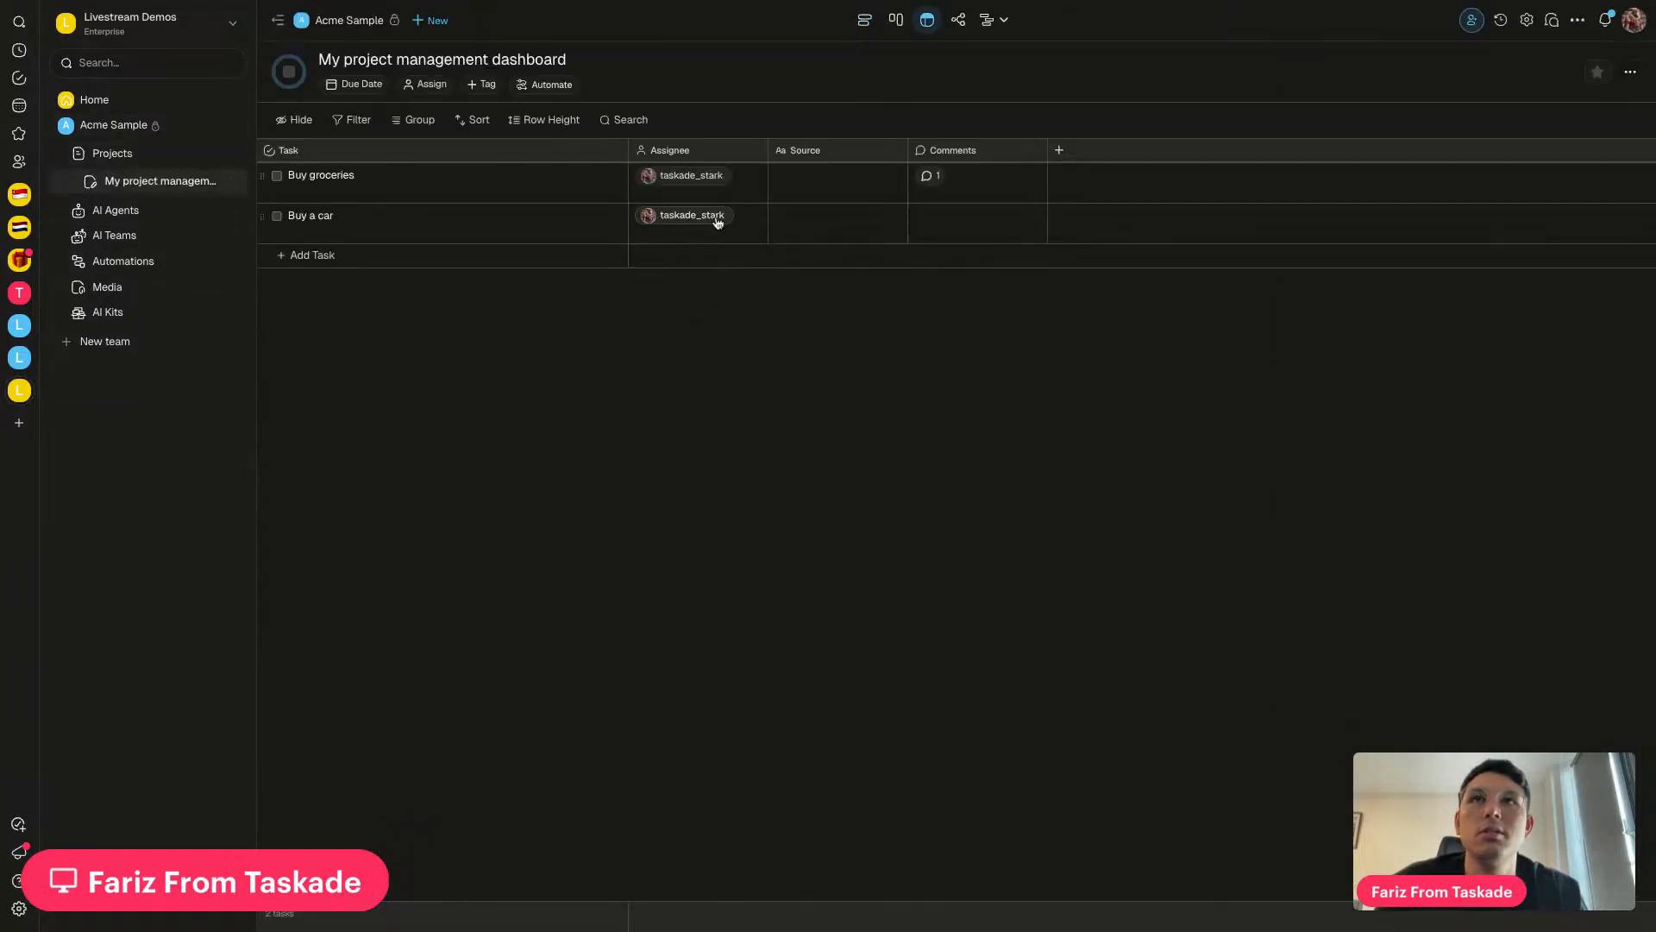
left_click(888, 151)
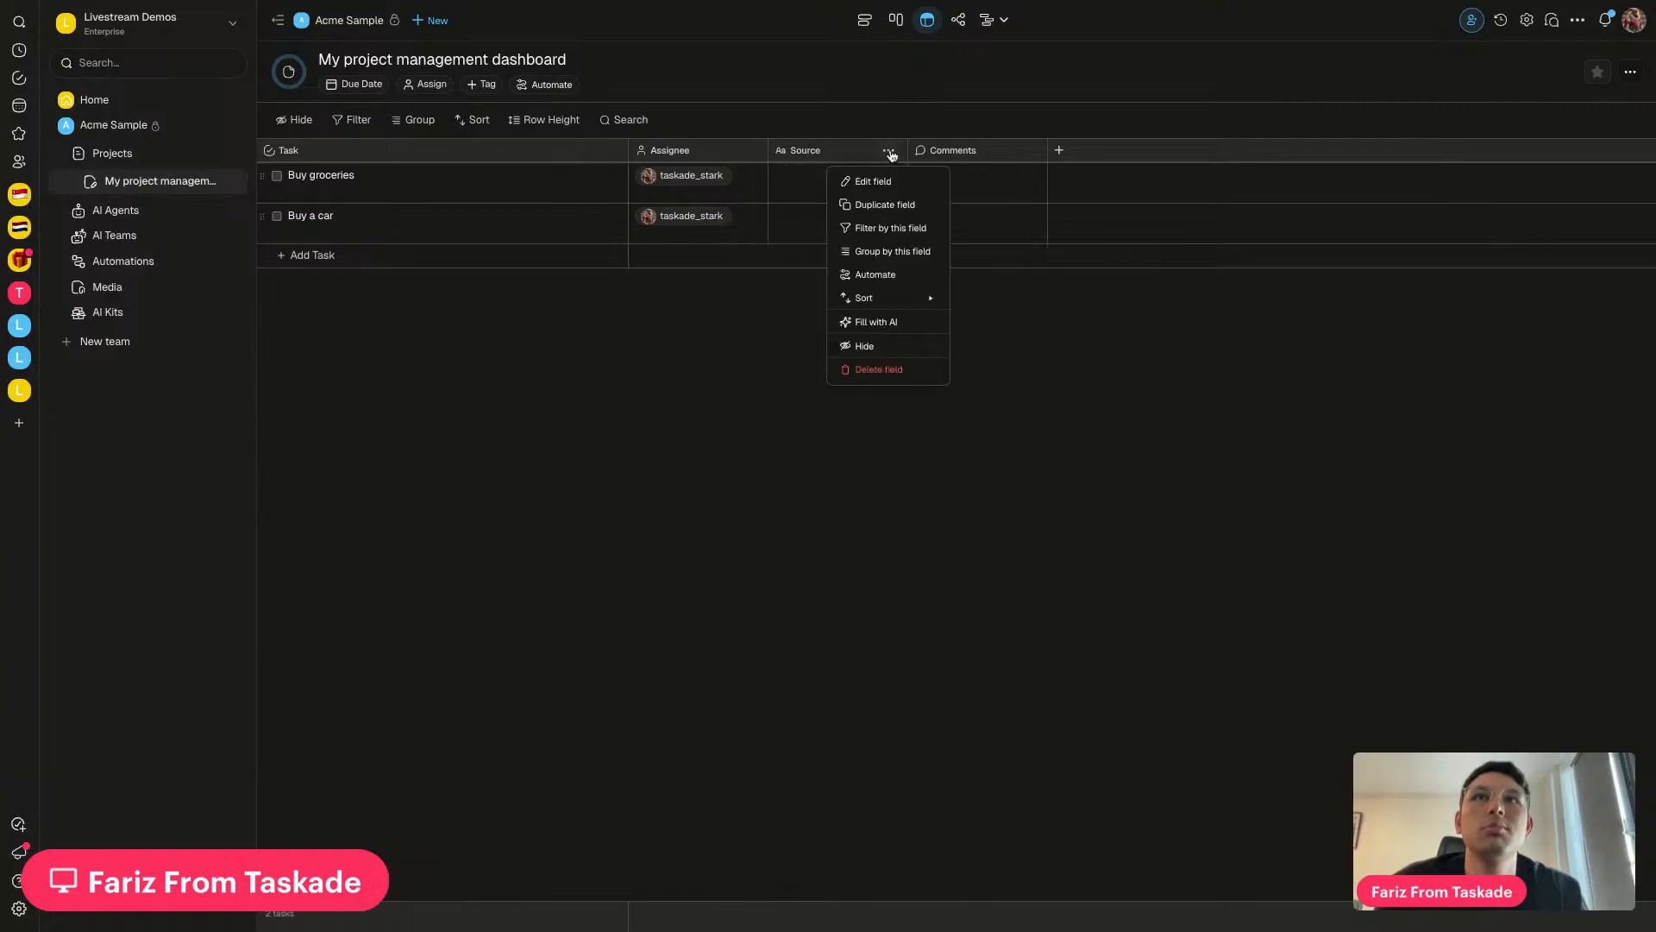
left_click(873, 182)
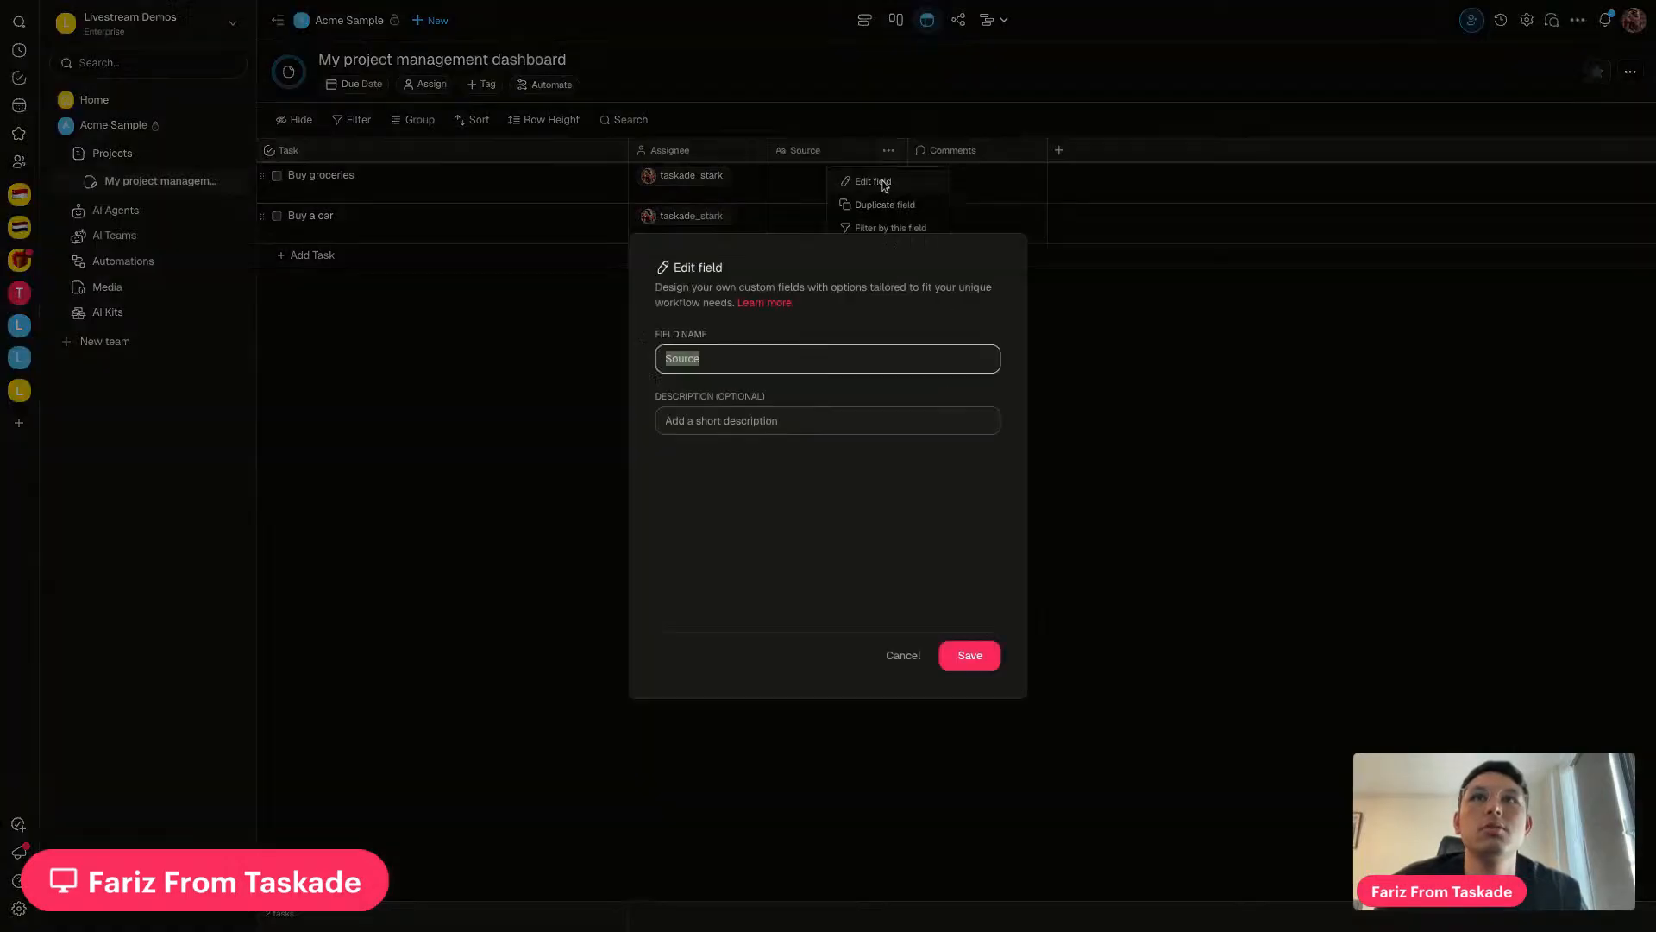
type("Task Summary")
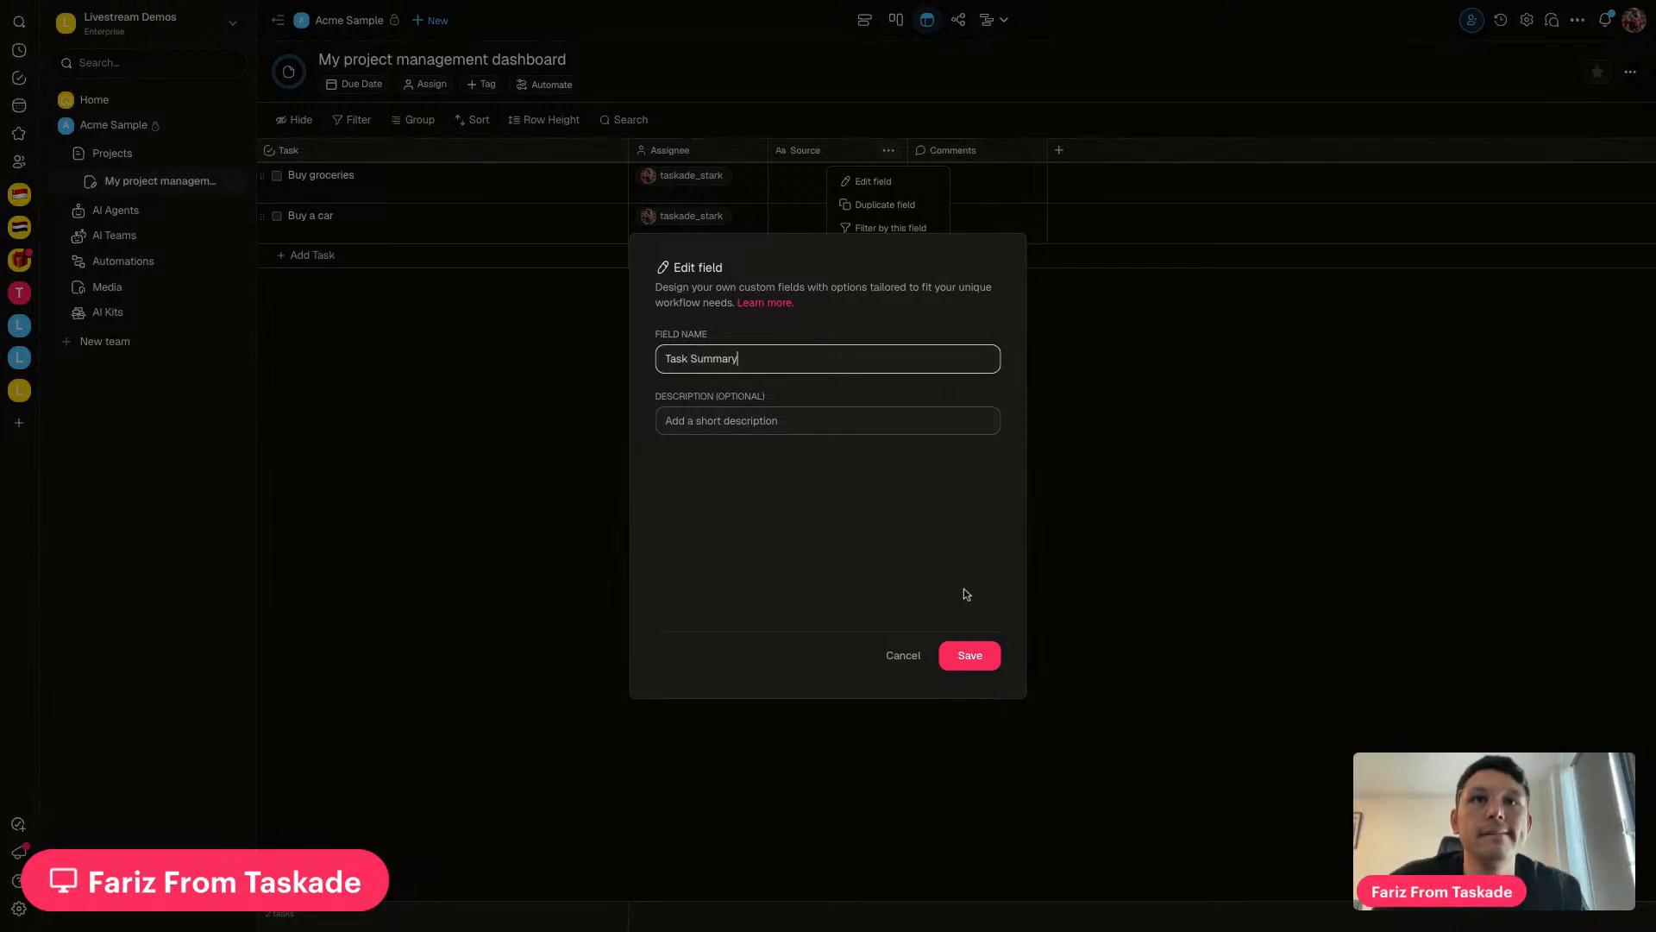
left_click(970, 655)
left_click(899, 485)
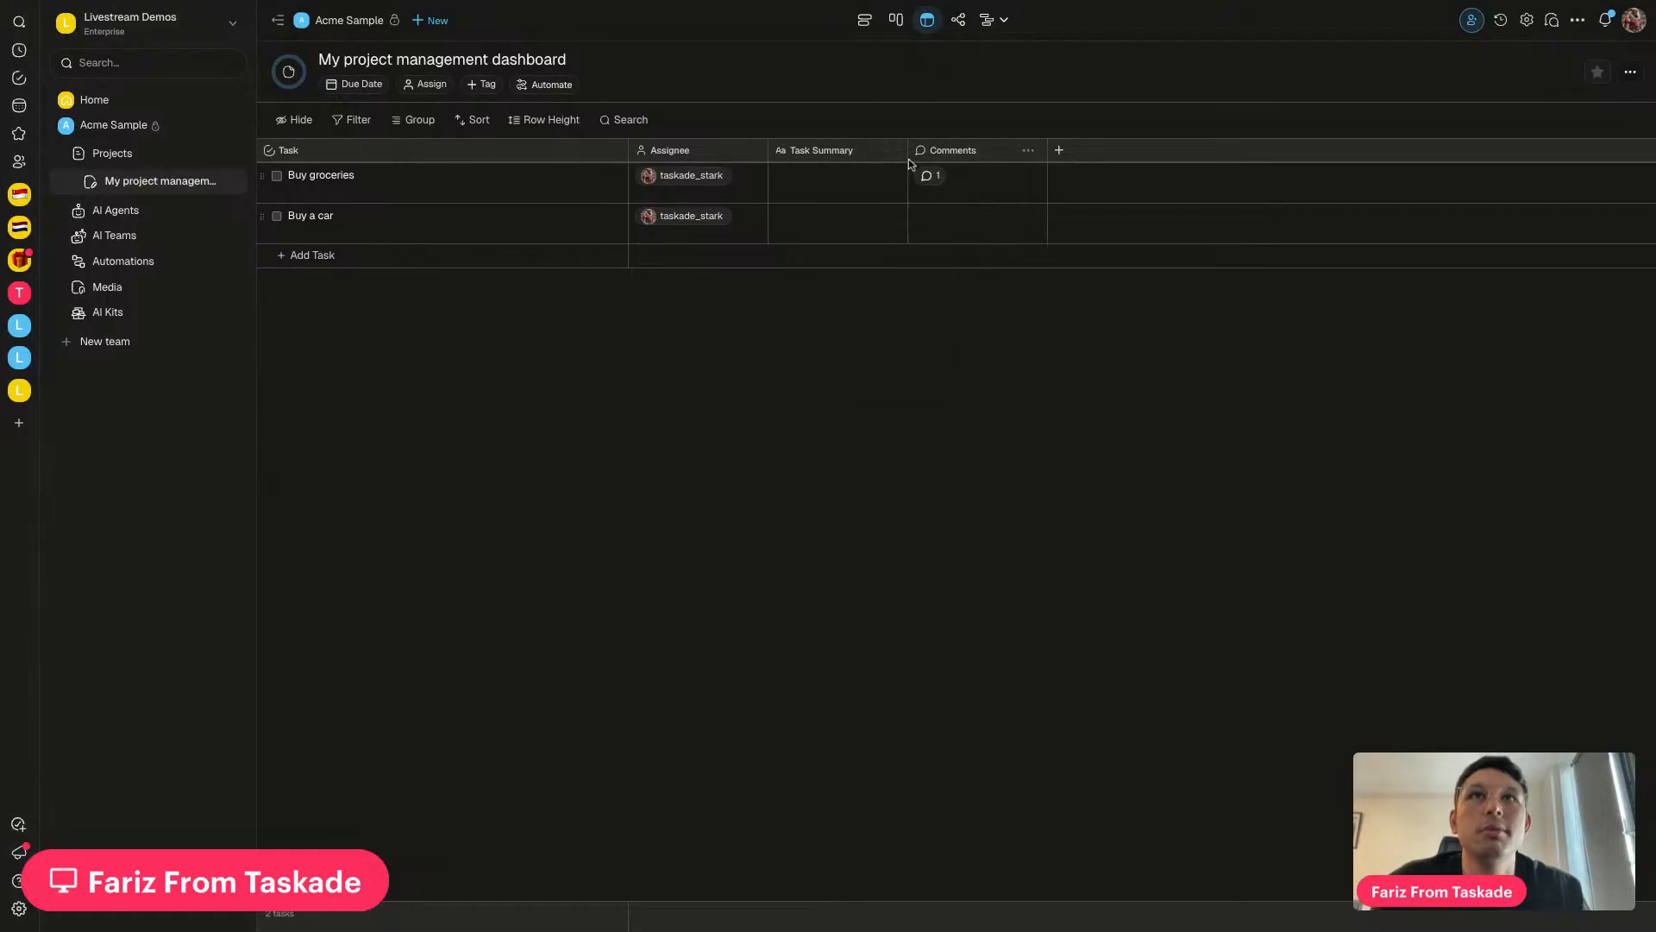
left_click_drag(905, 154, 1003, 154)
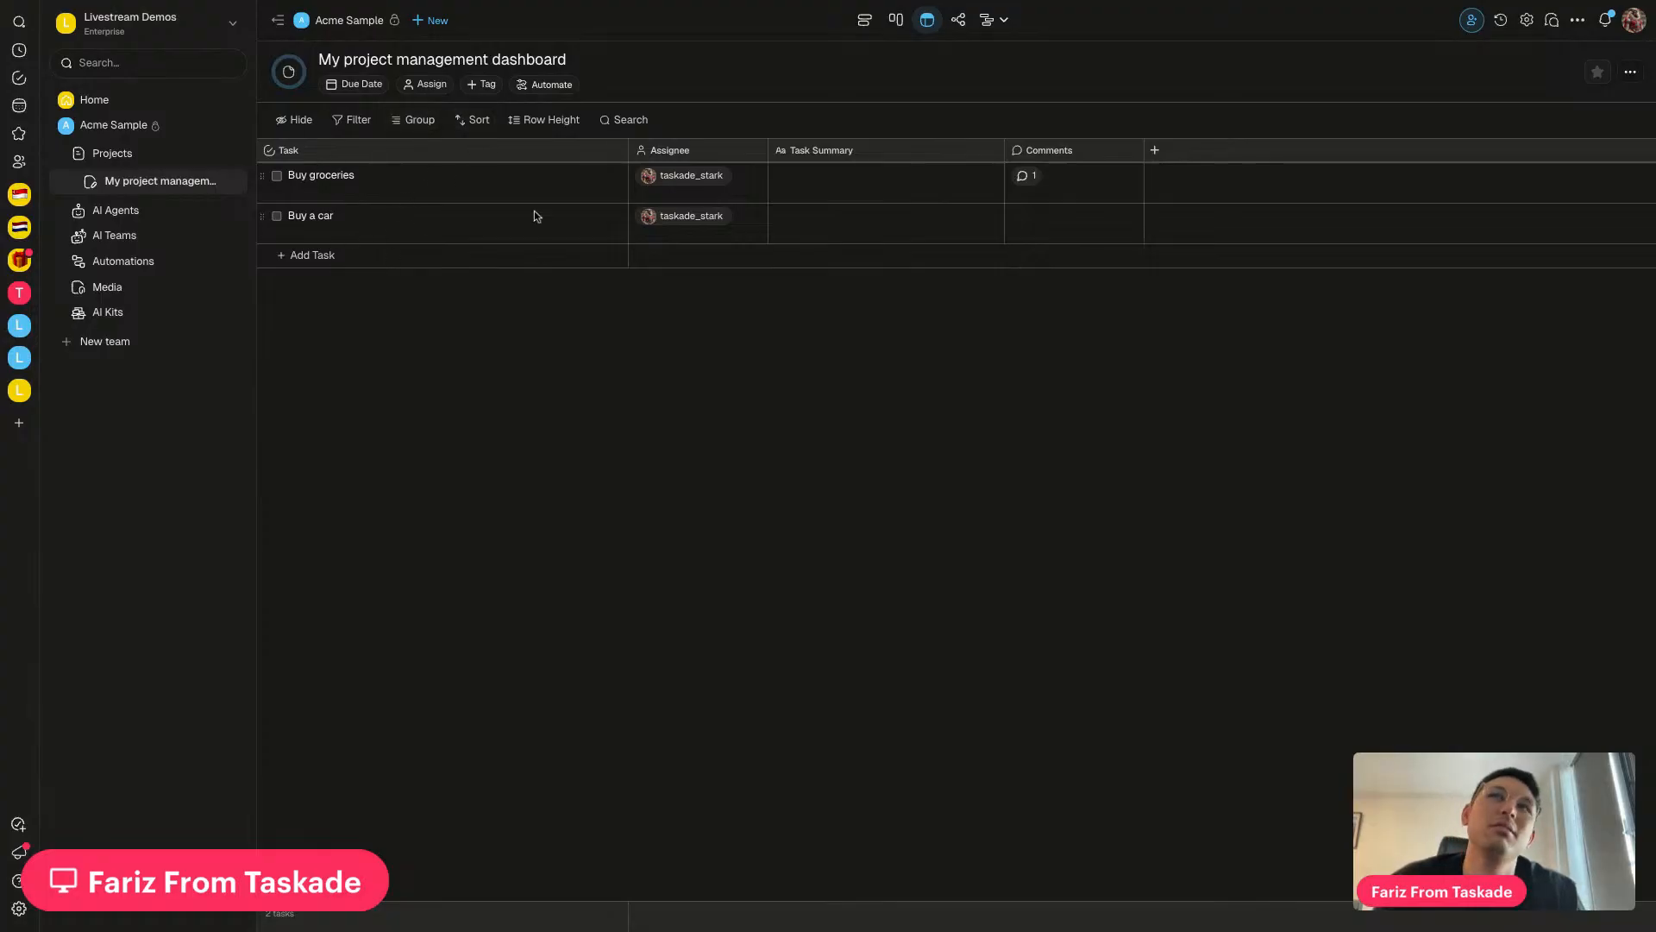
Fill the Add Task step's Task Summary with 'Summarize email with AI → Ask AI Result' and save
left_click(200, 267)
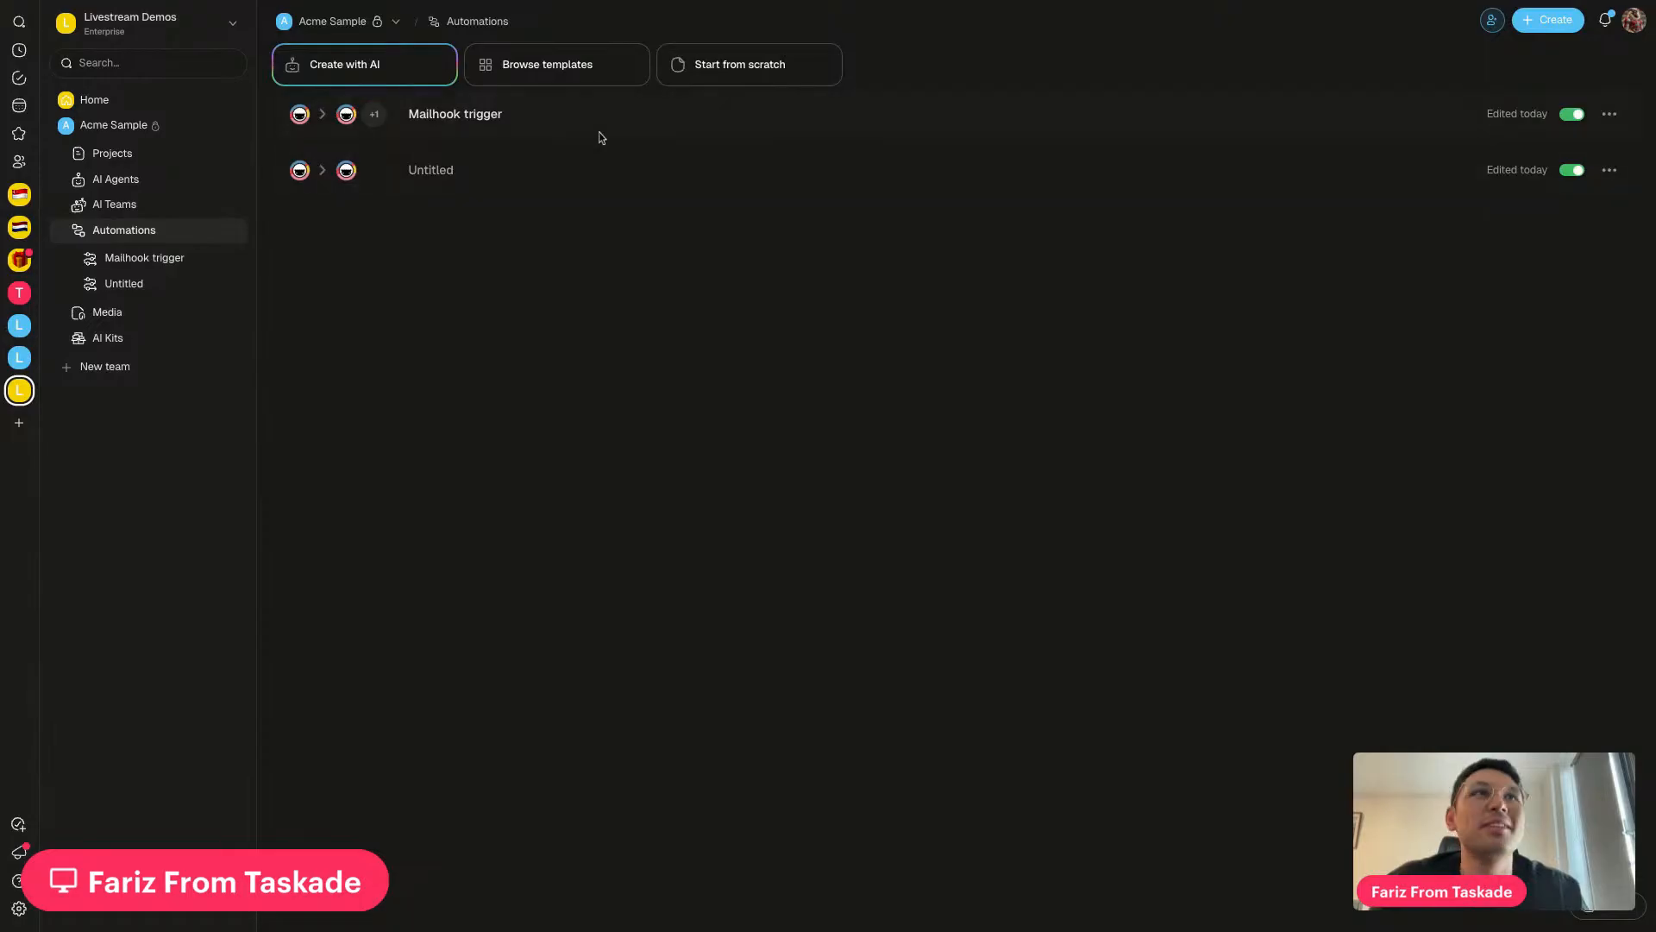
left_click(716, 128)
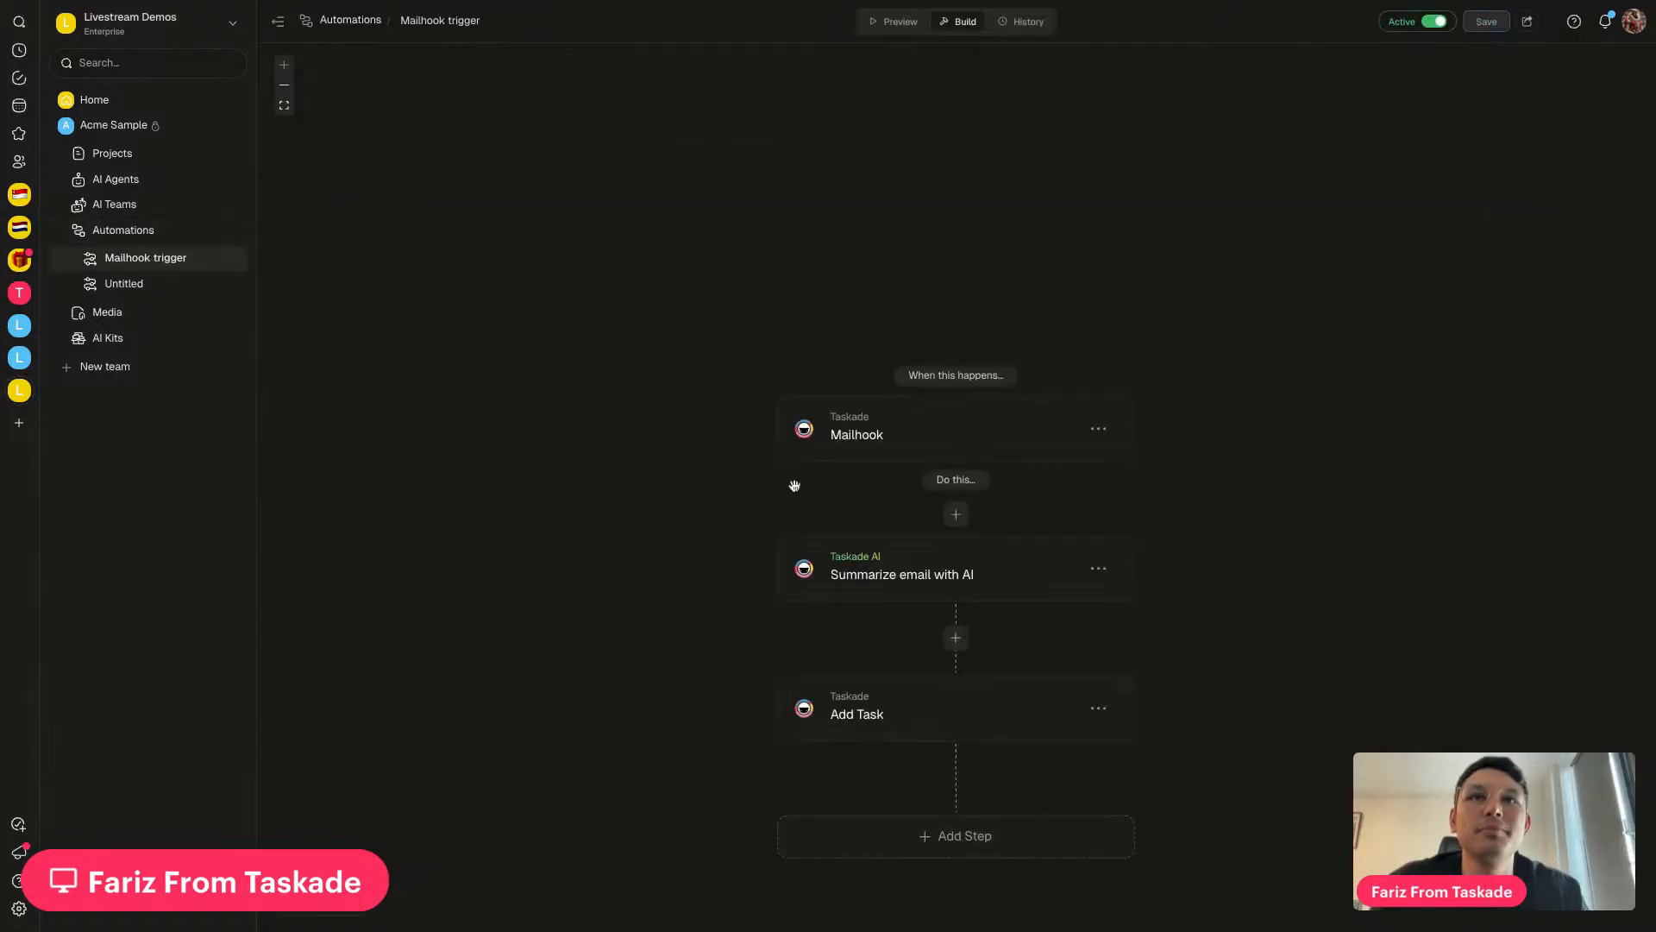
left_click(884, 636)
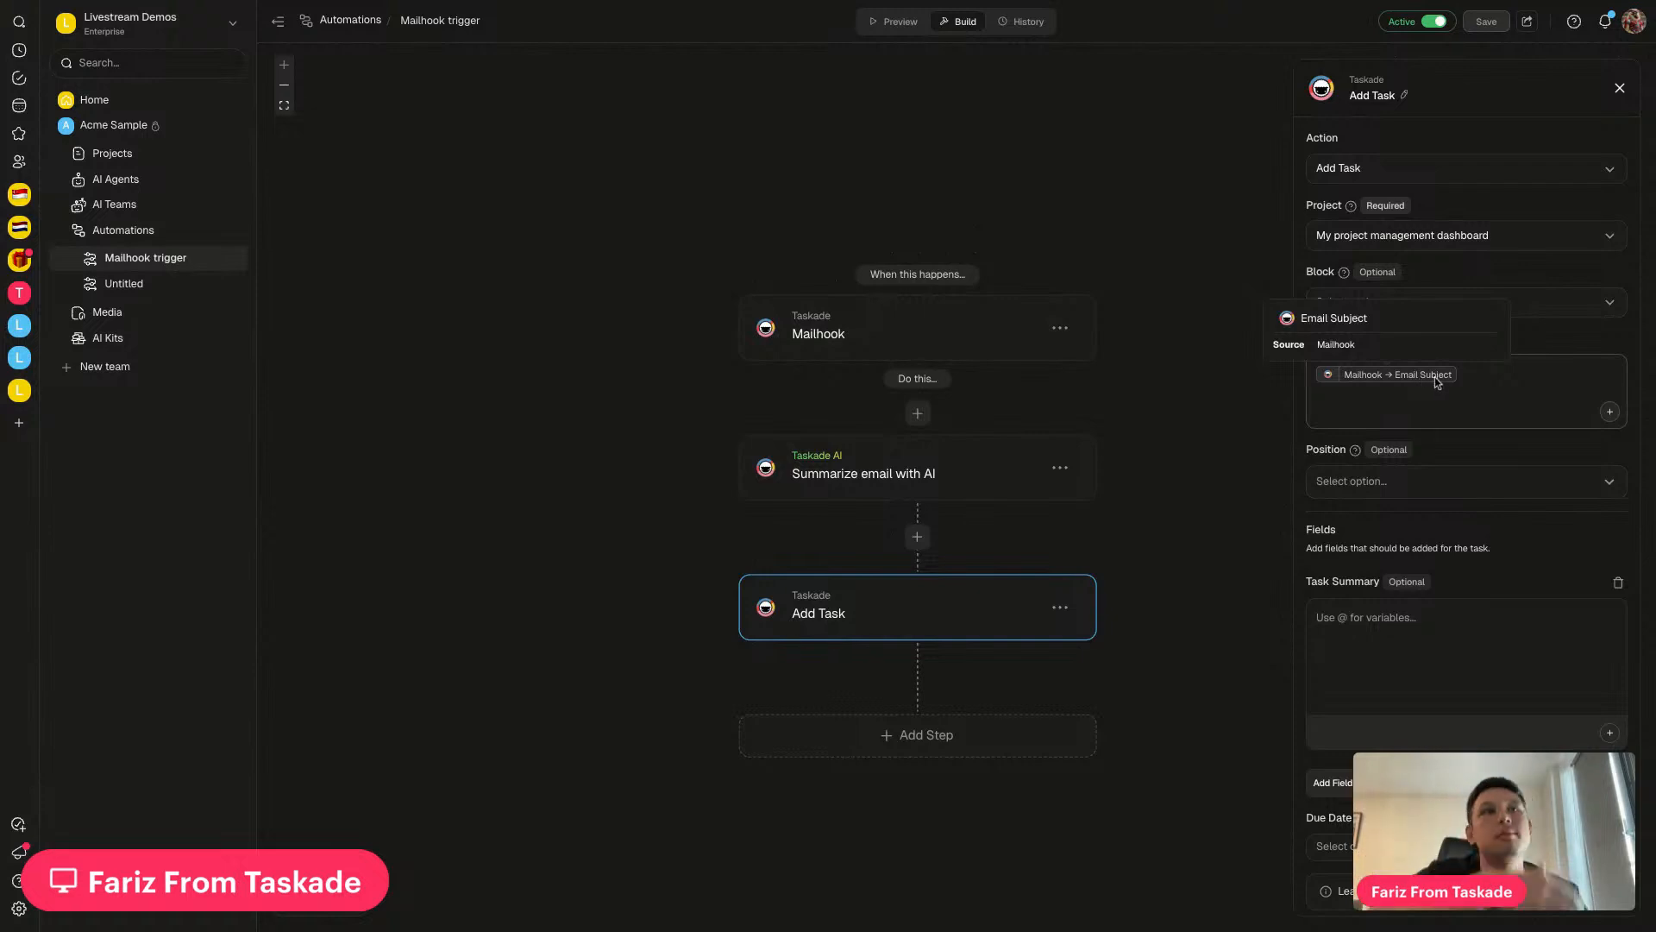
scroll(1441, 491, "down", 1)
left_click(1386, 621)
type("@")
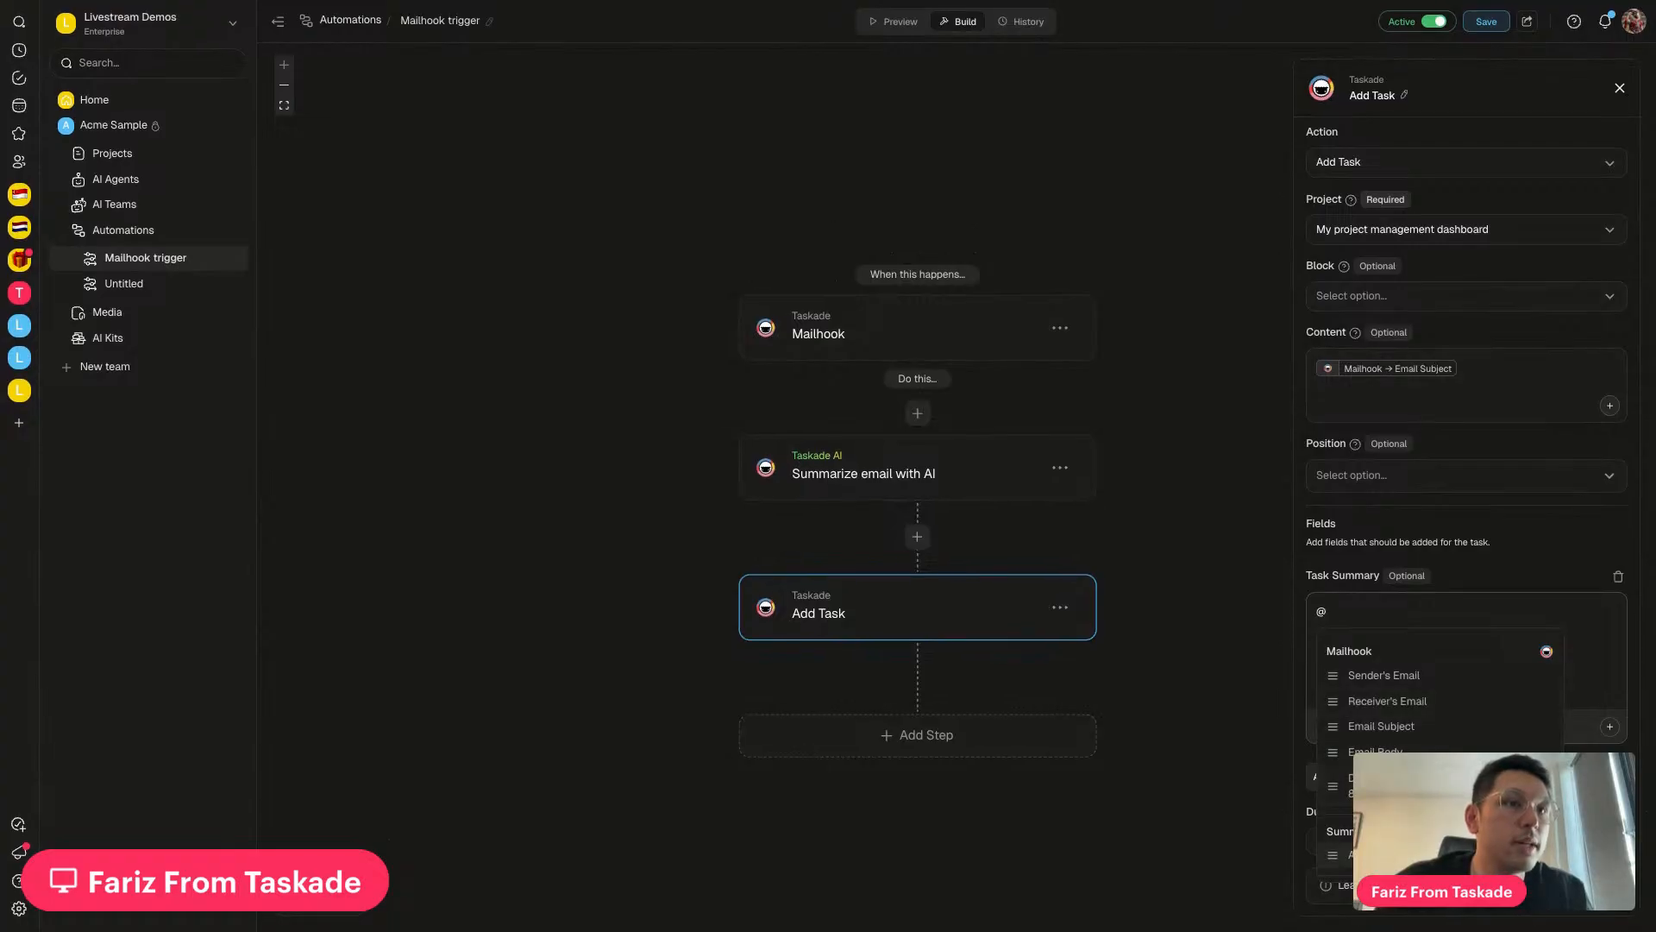
left_click(1385, 698)
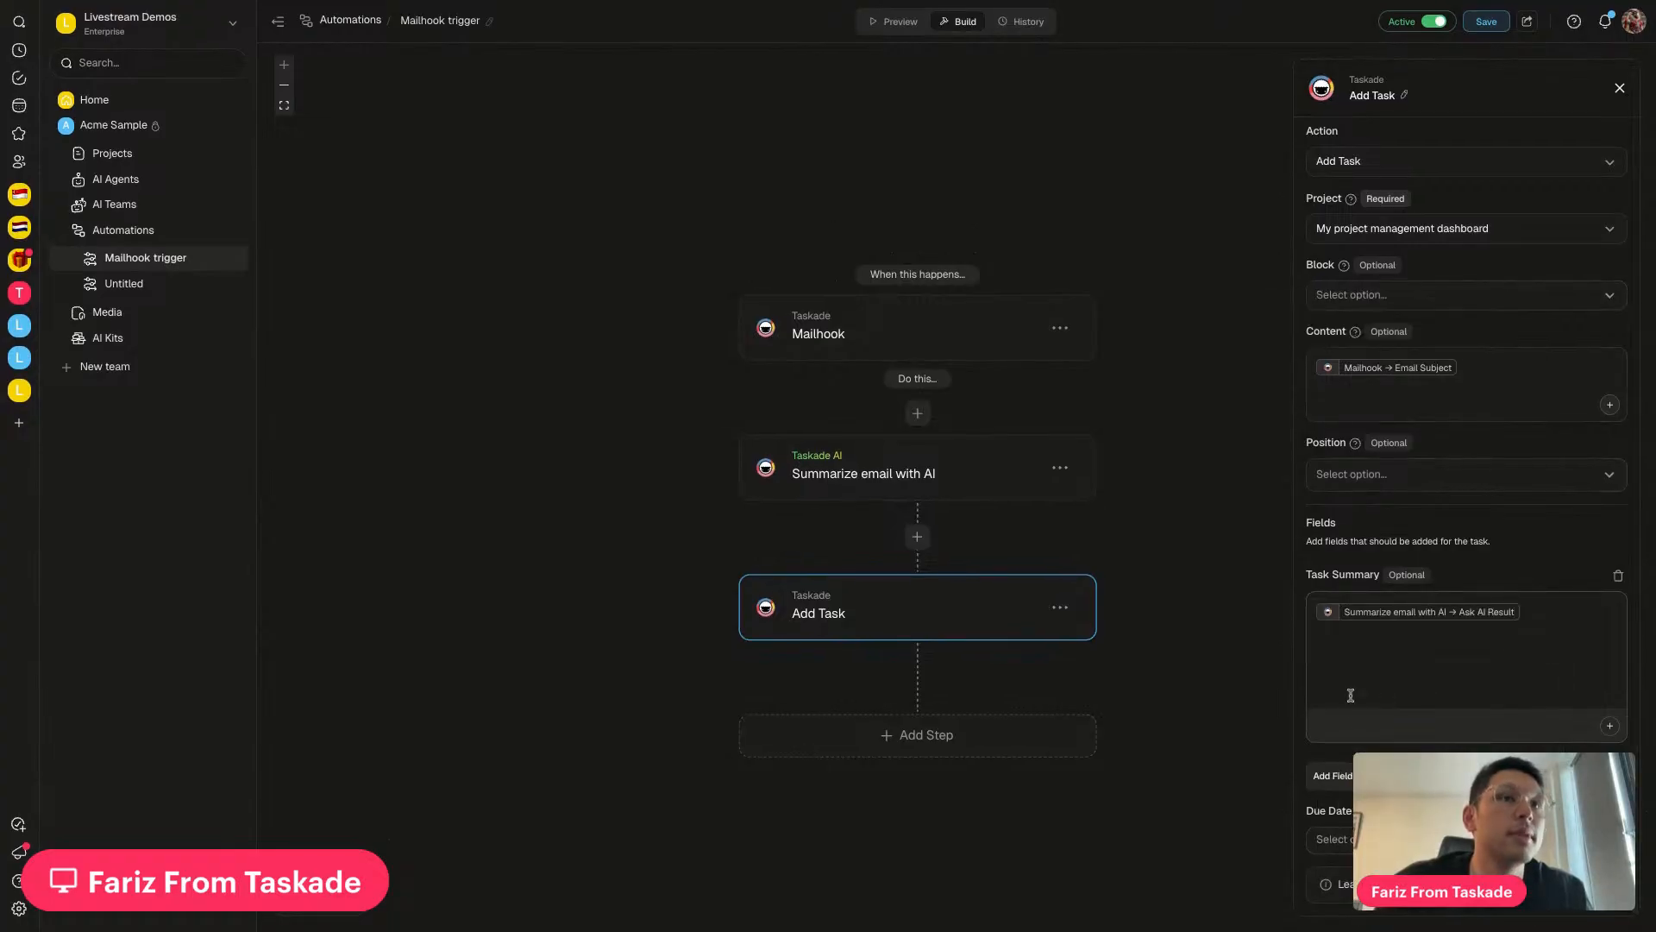
left_click(1482, 25)
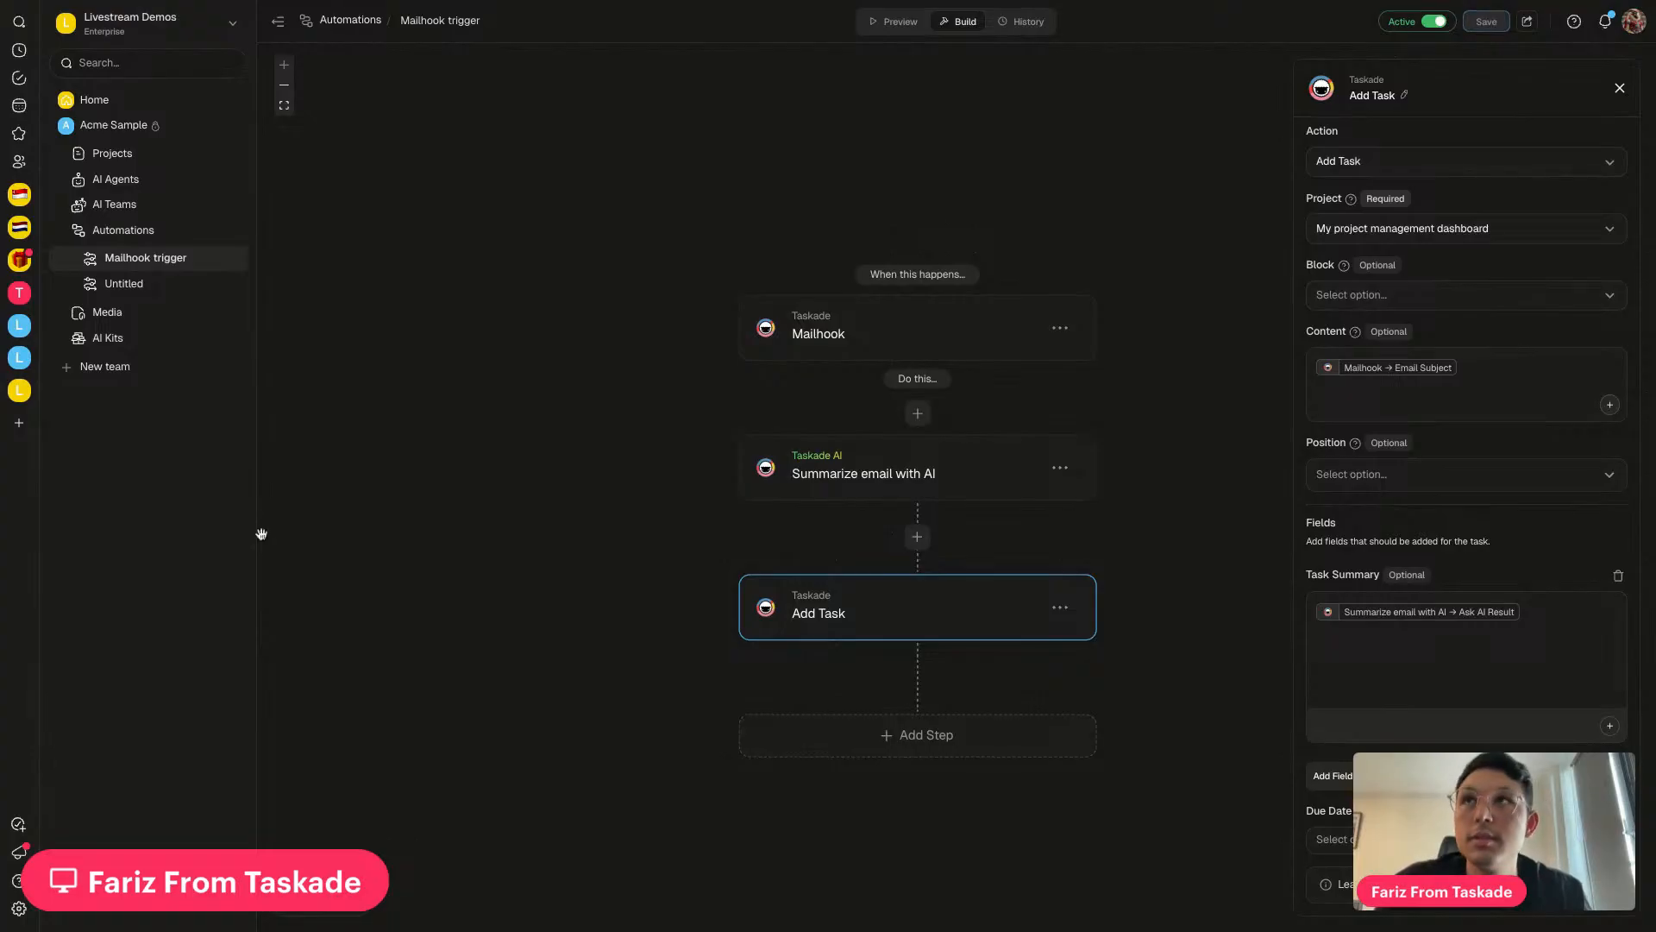
left_click(350, 2)
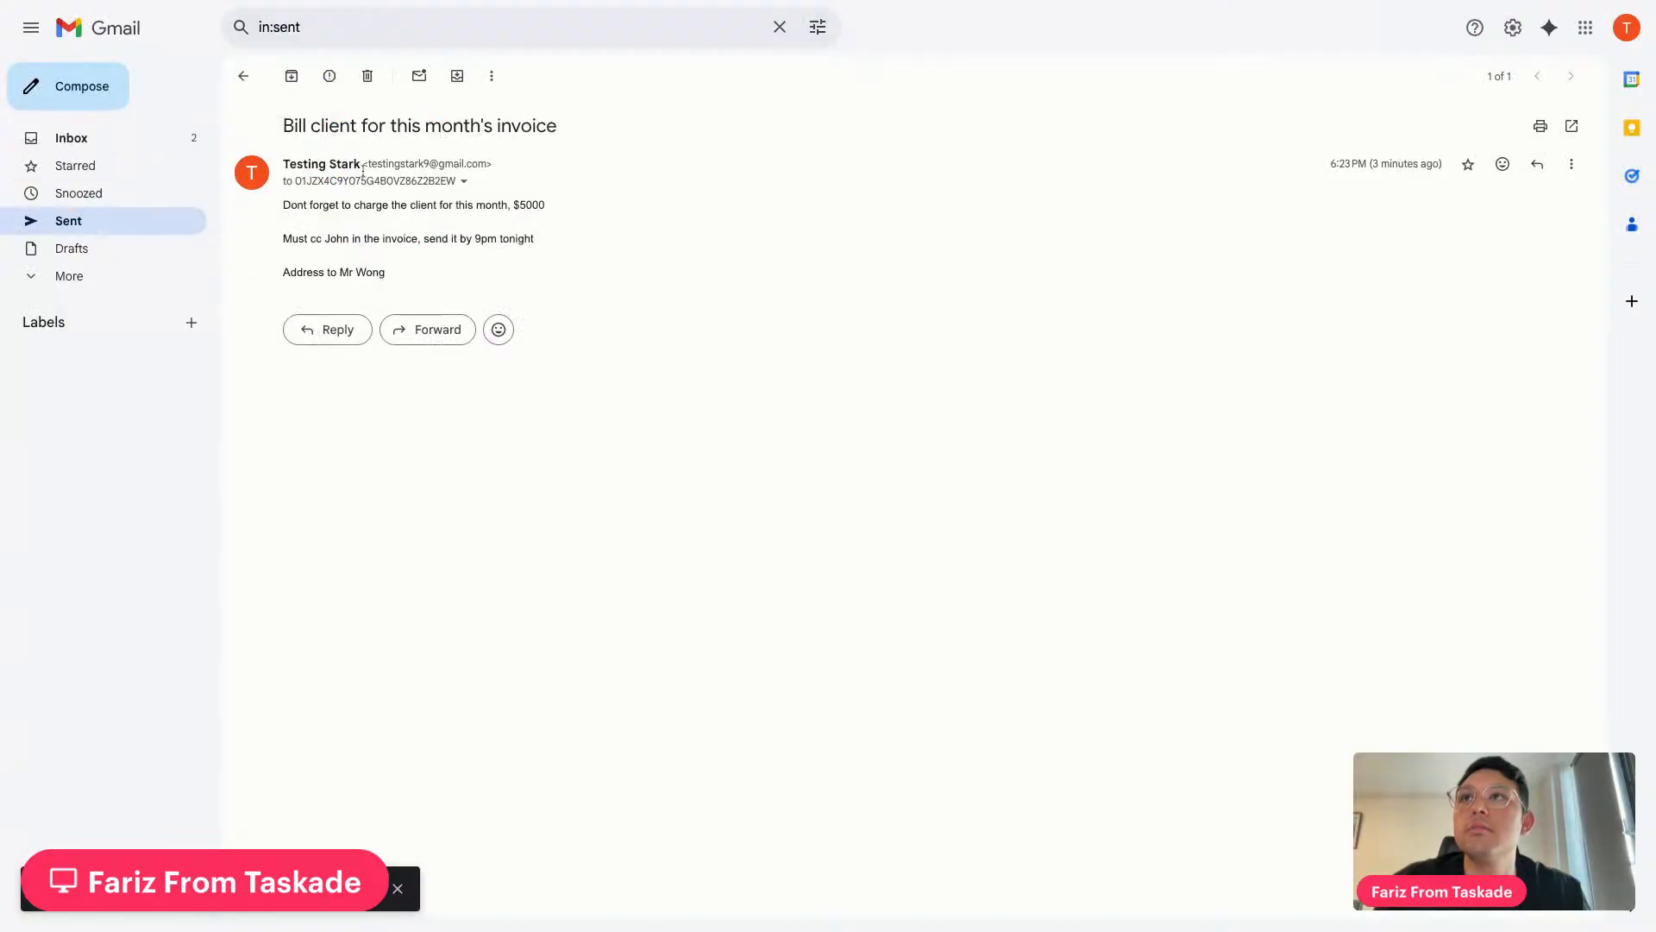
Copy the Taskade trigger address from the sent email into a new message's recipient
left_click(464, 181)
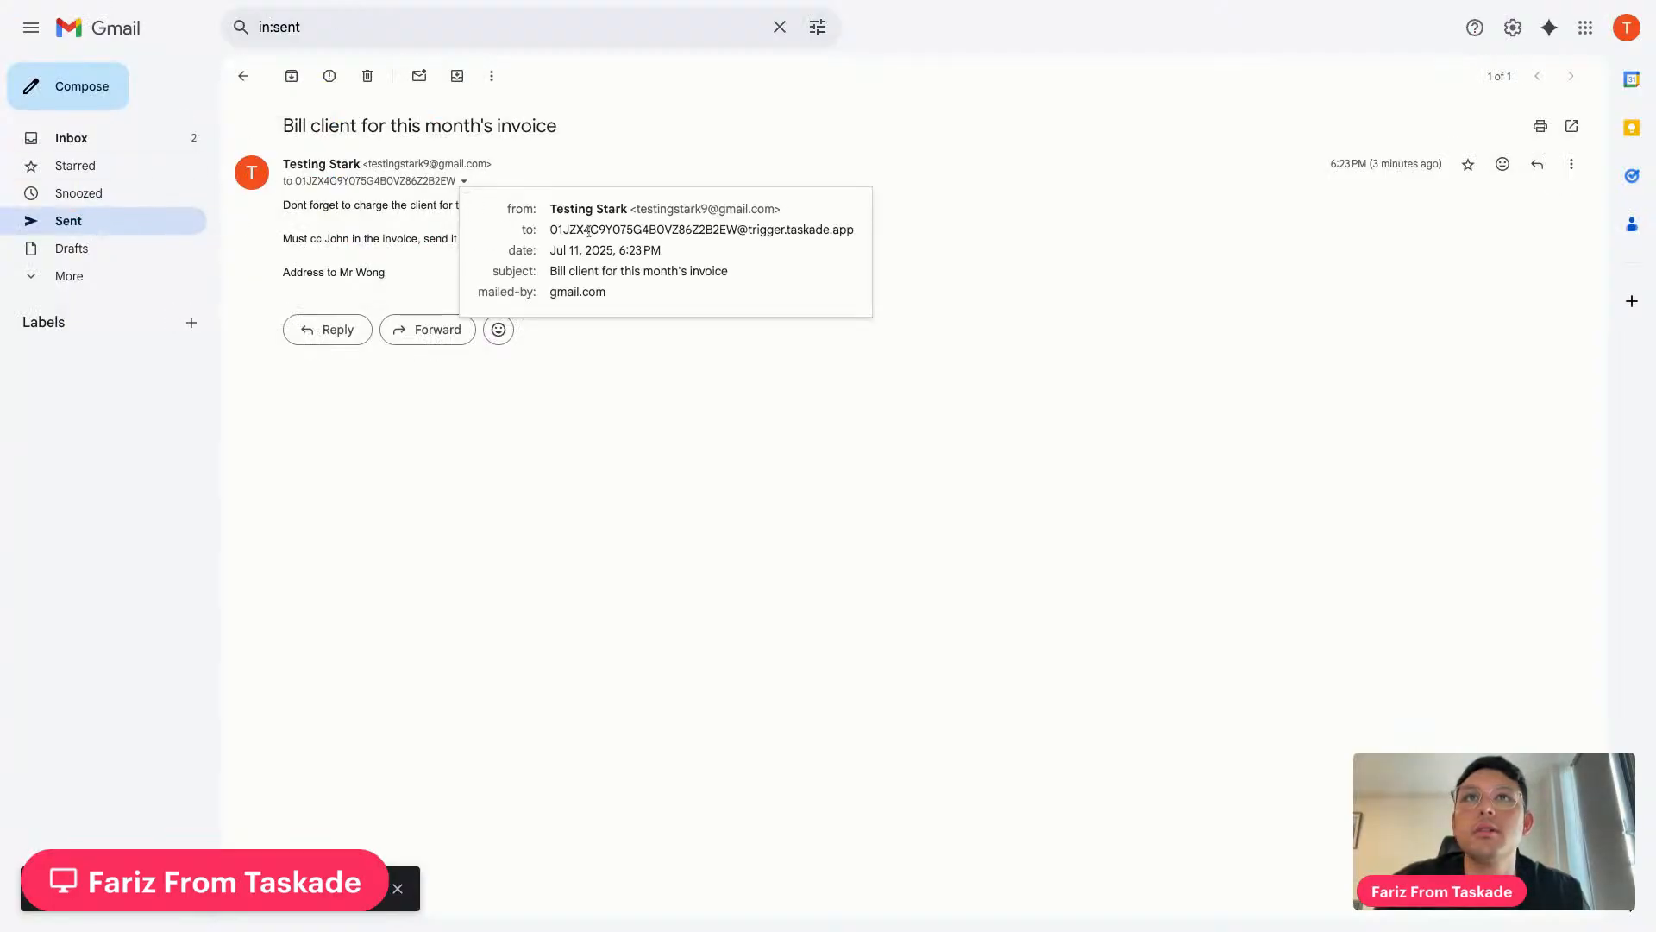
triple_click(589, 231)
key("ctrl+c")
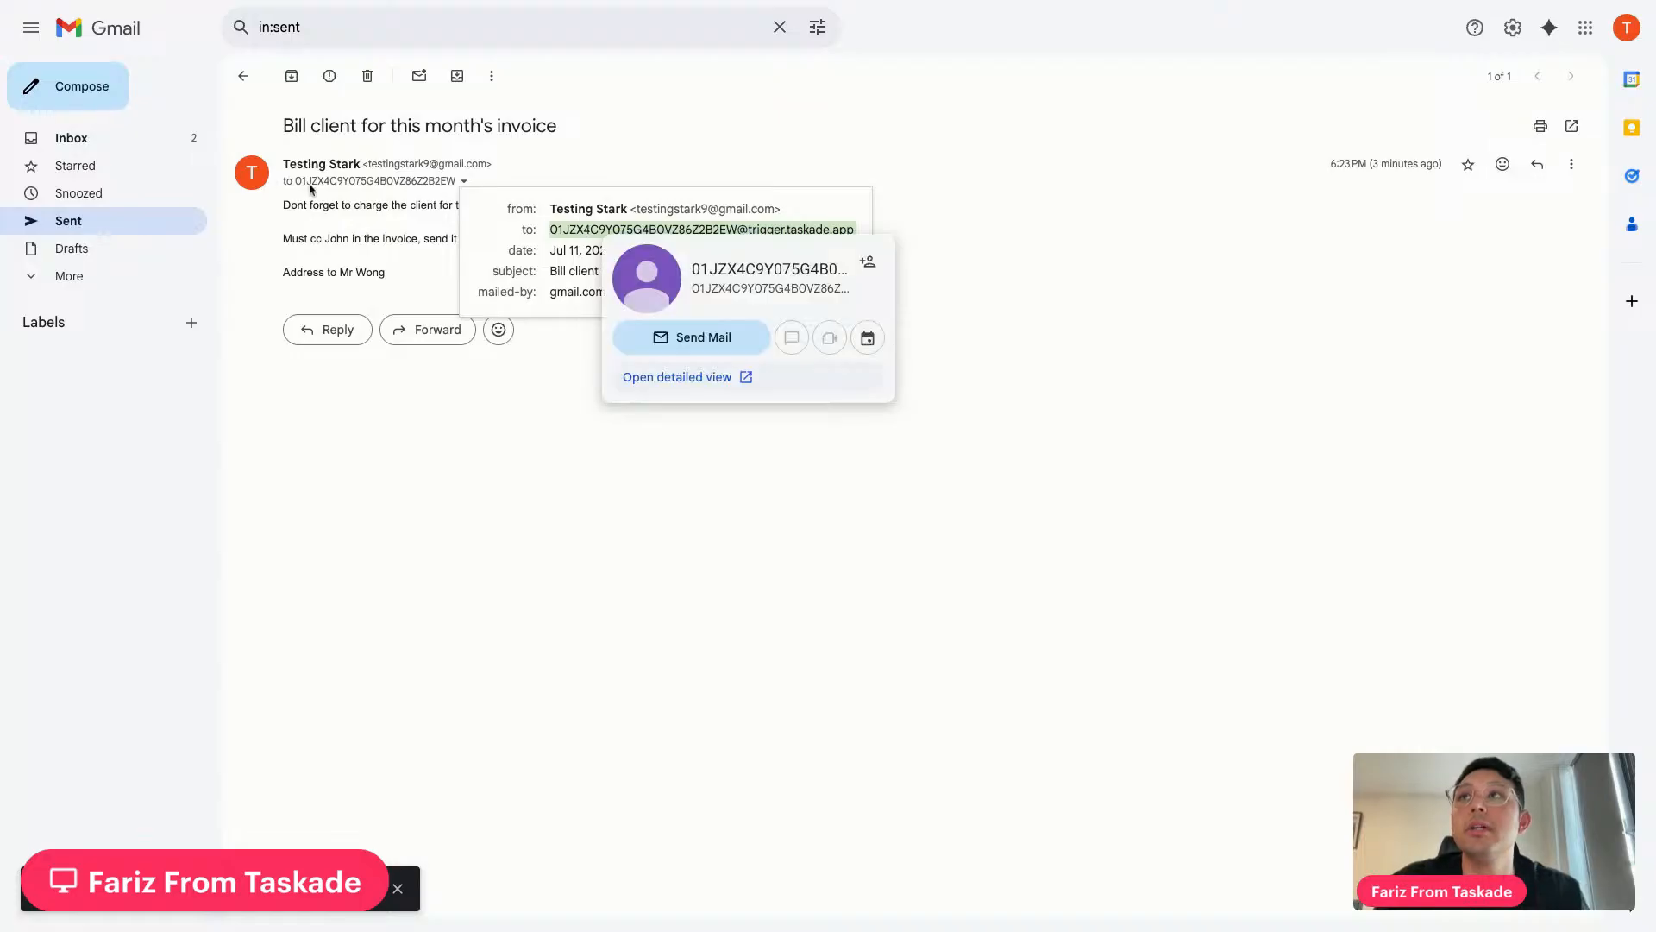
left_click(90, 81)
key("ctrl+v")
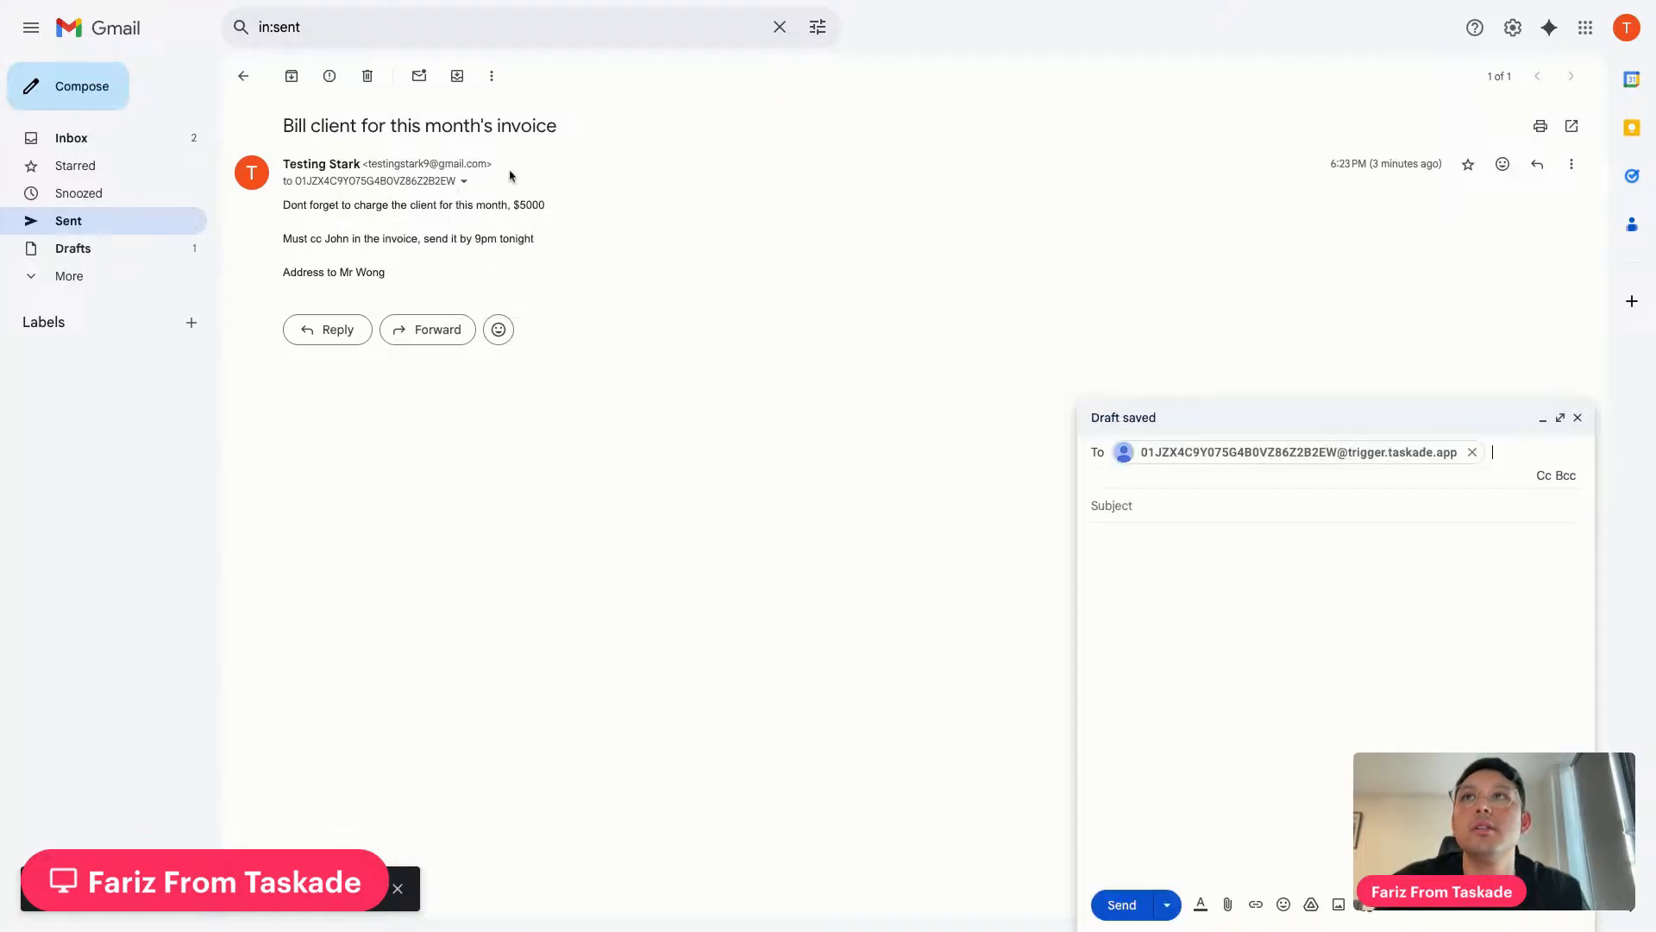
Paste the original invoice subject and body into the new email and send it
triple_click(510, 126)
key("ctrl+c")
left_click(1113, 506)
key("ctrl+v")
left_click_drag(284, 205, 399, 289)
key("ctrl+c")
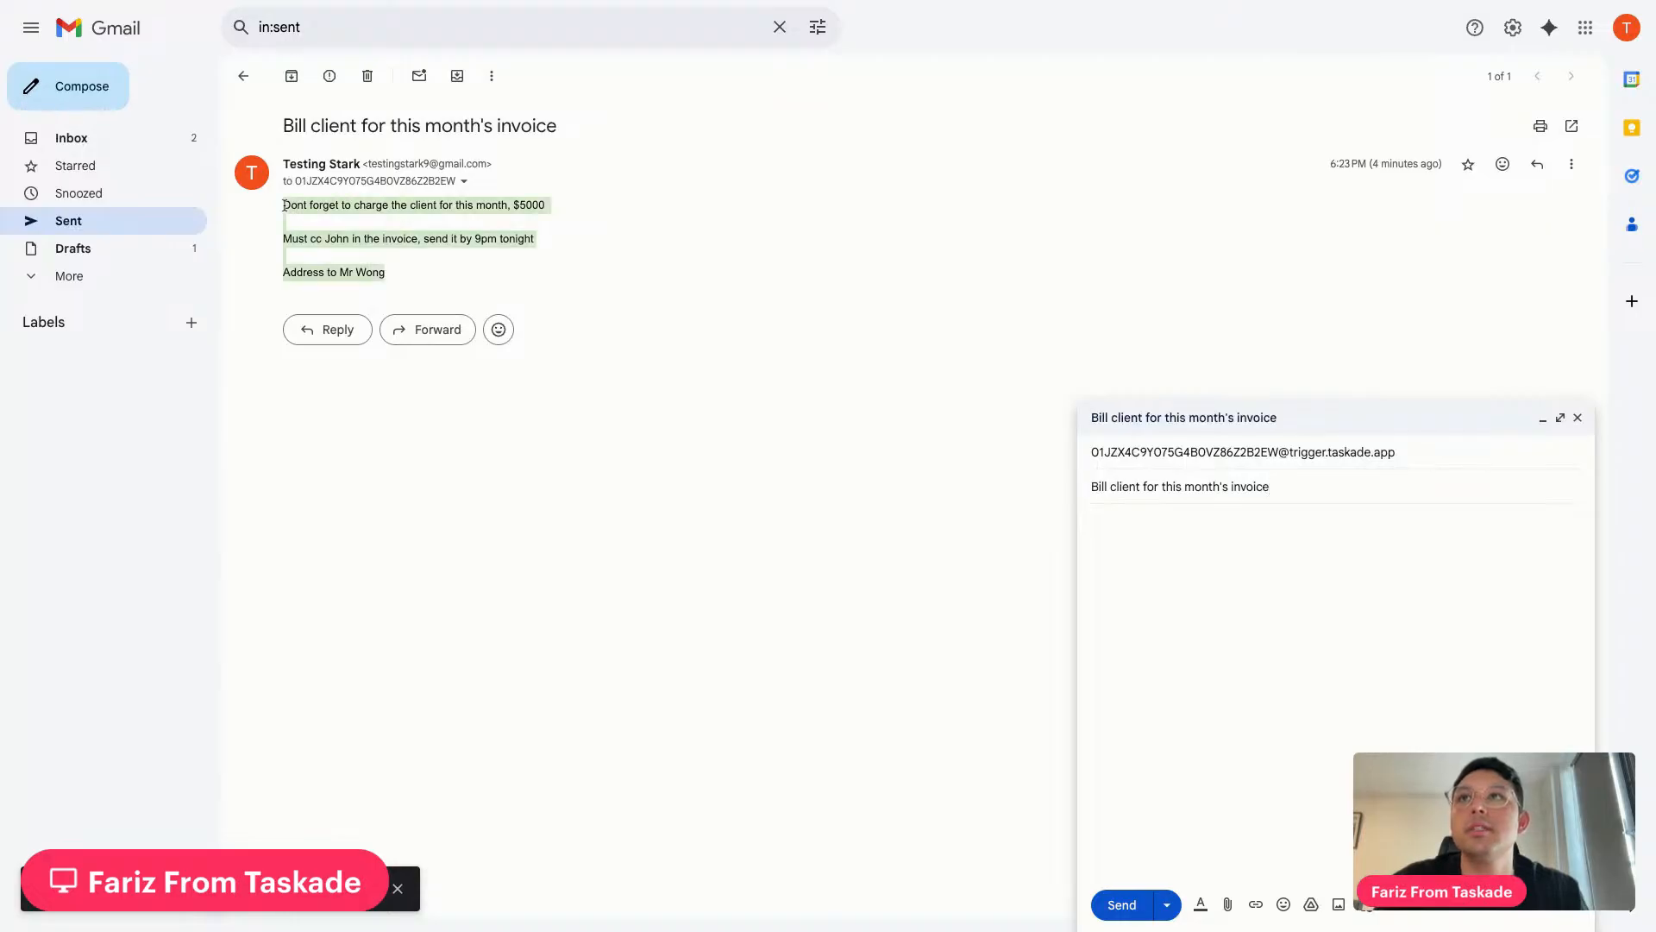
left_click(1161, 555)
key("ctrl+v")
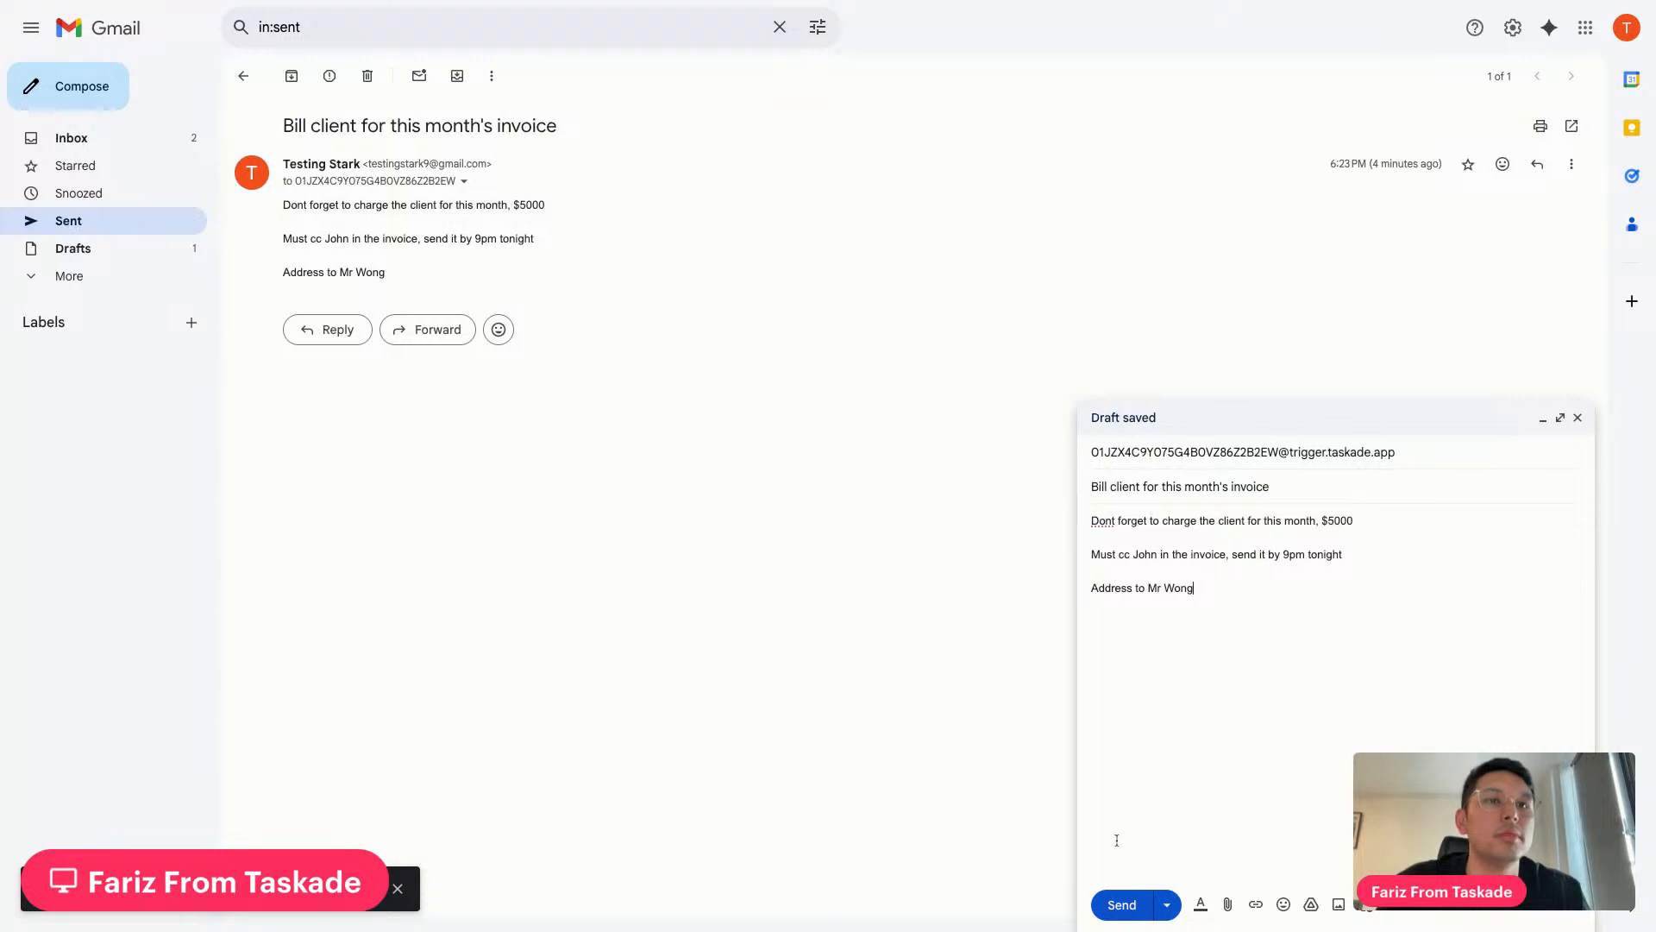
left_click(1113, 906)
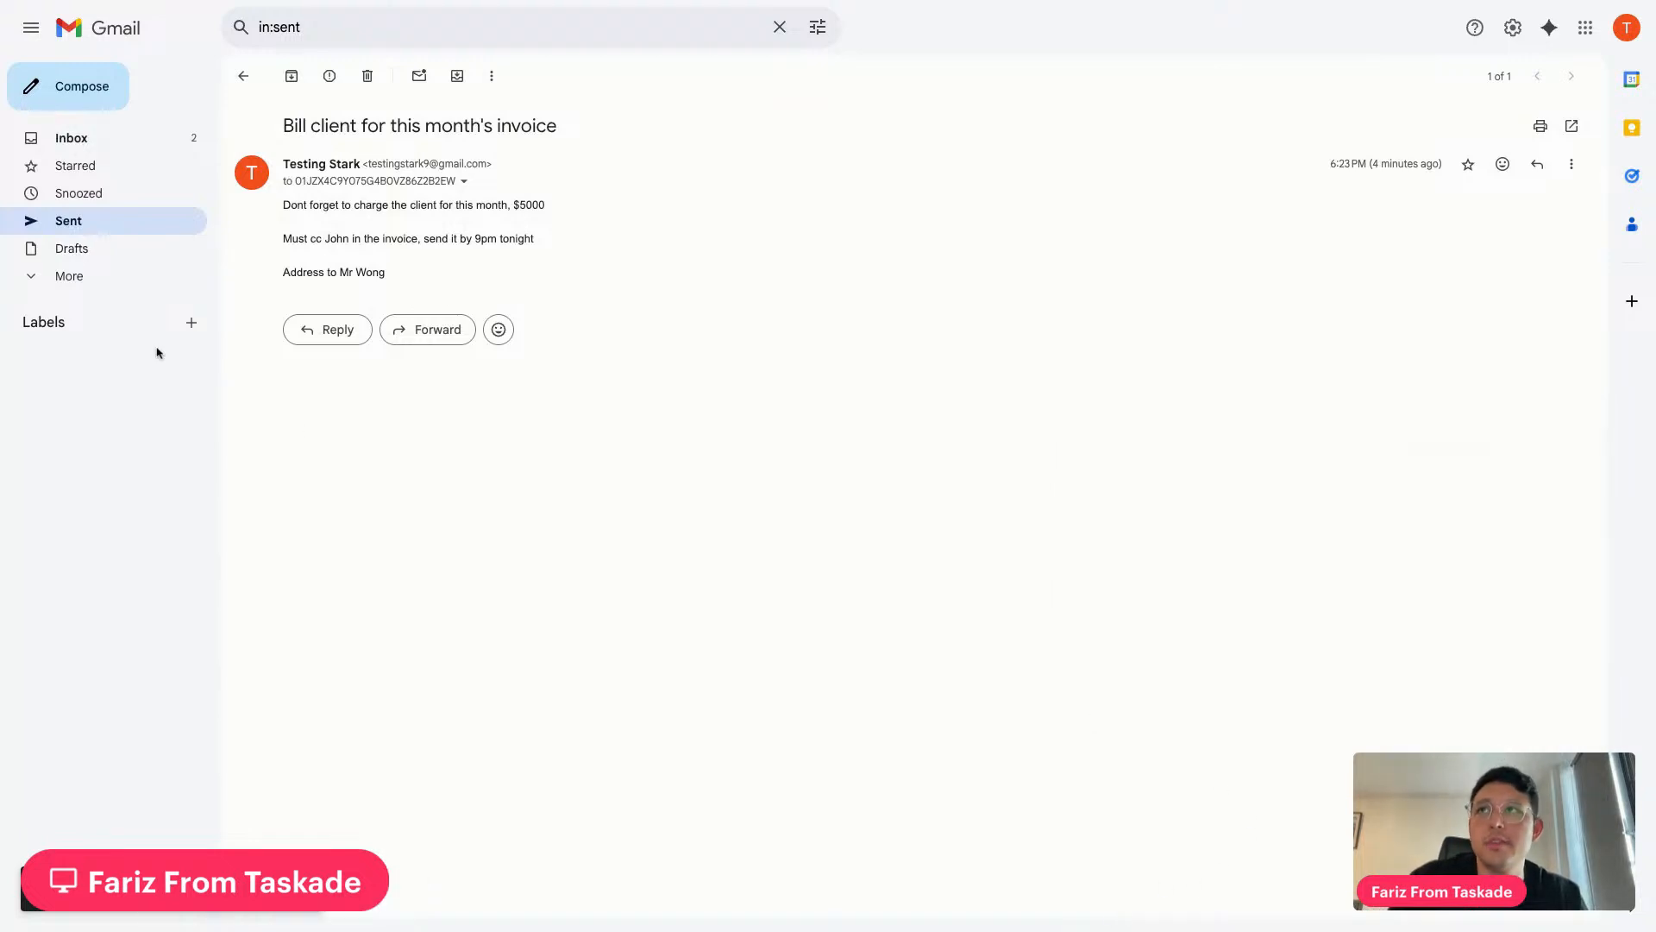
left_click(143, 145)
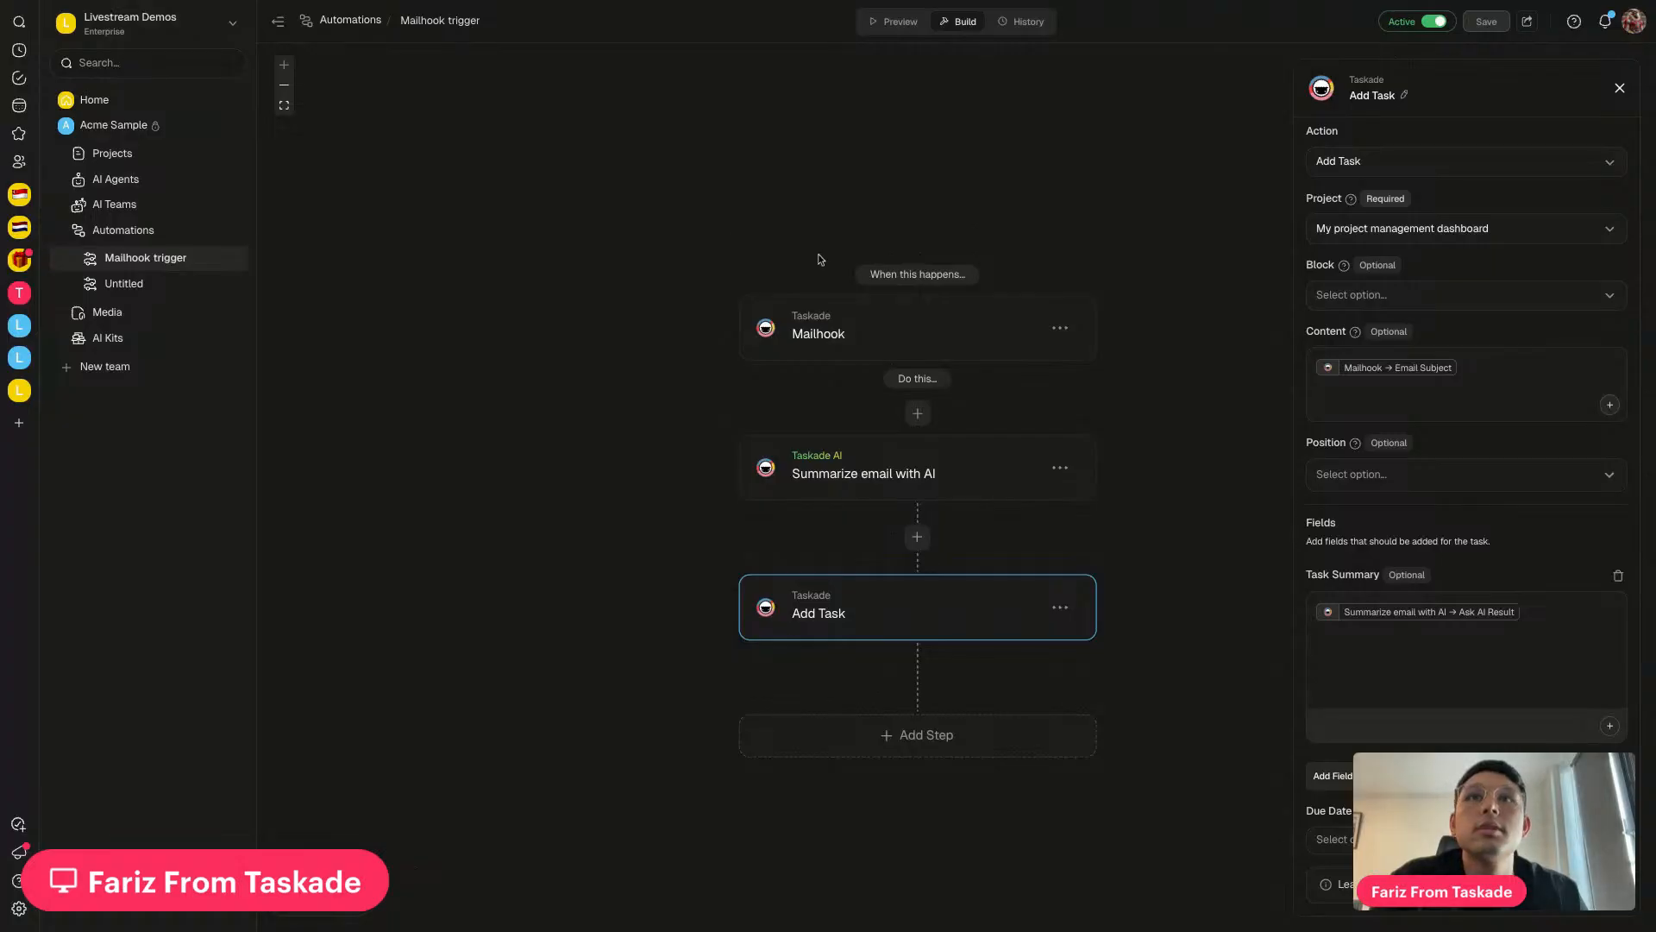
Check the Mailhook trigger's History until the second completed run appears
left_click(1026, 23)
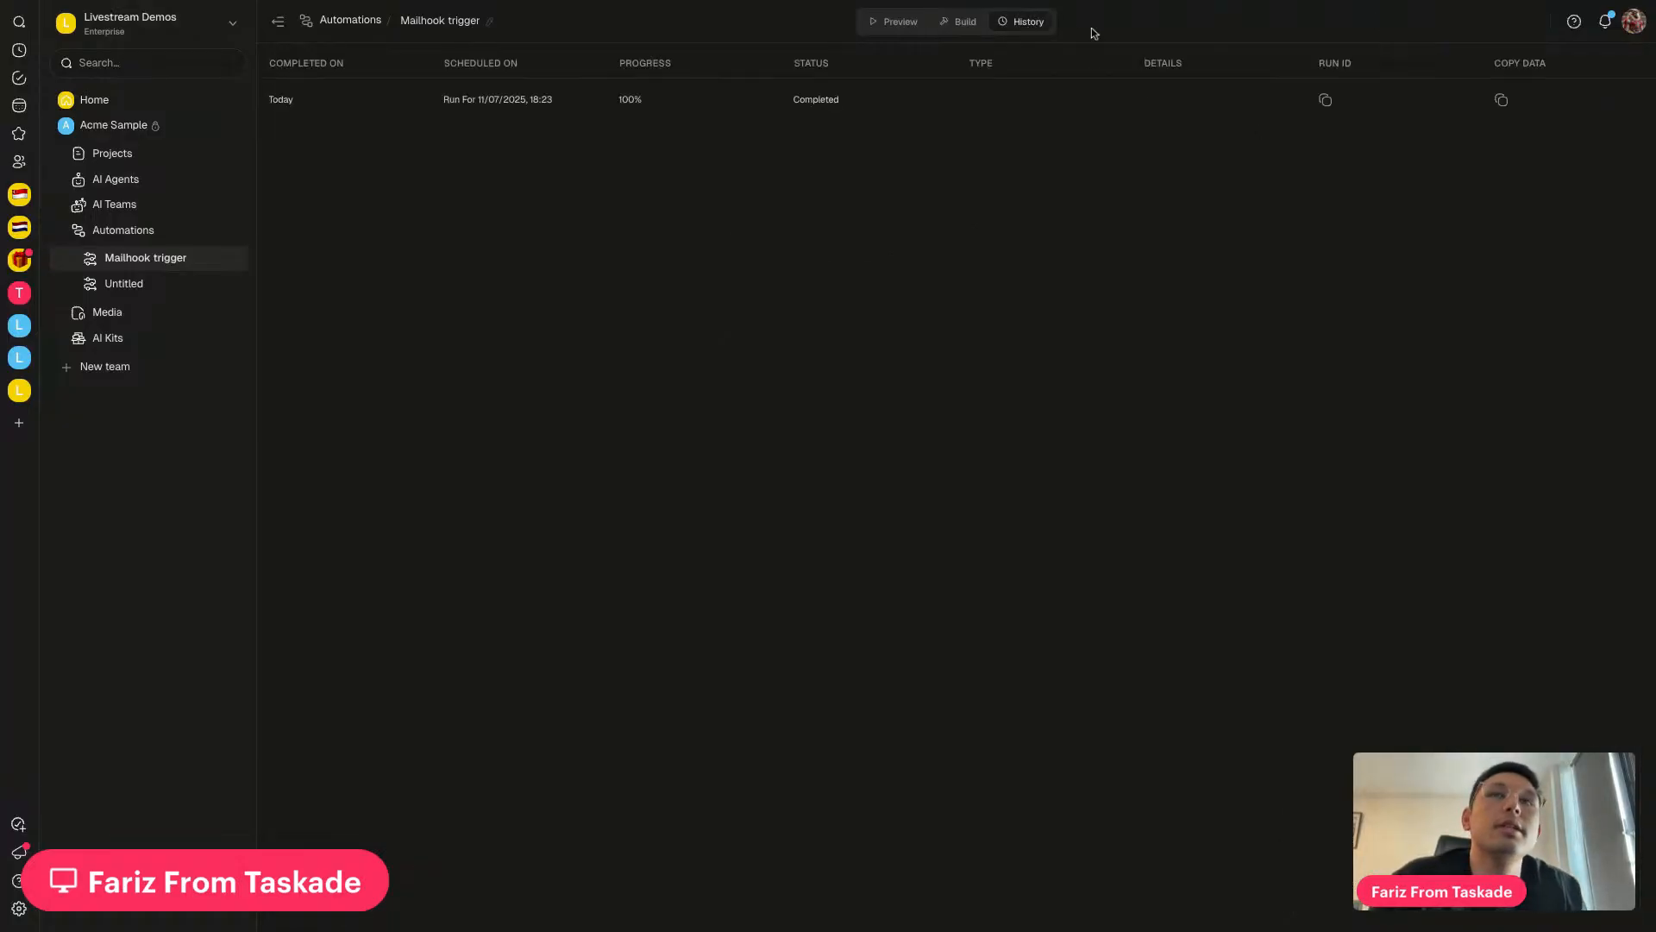
left_click(961, 22)
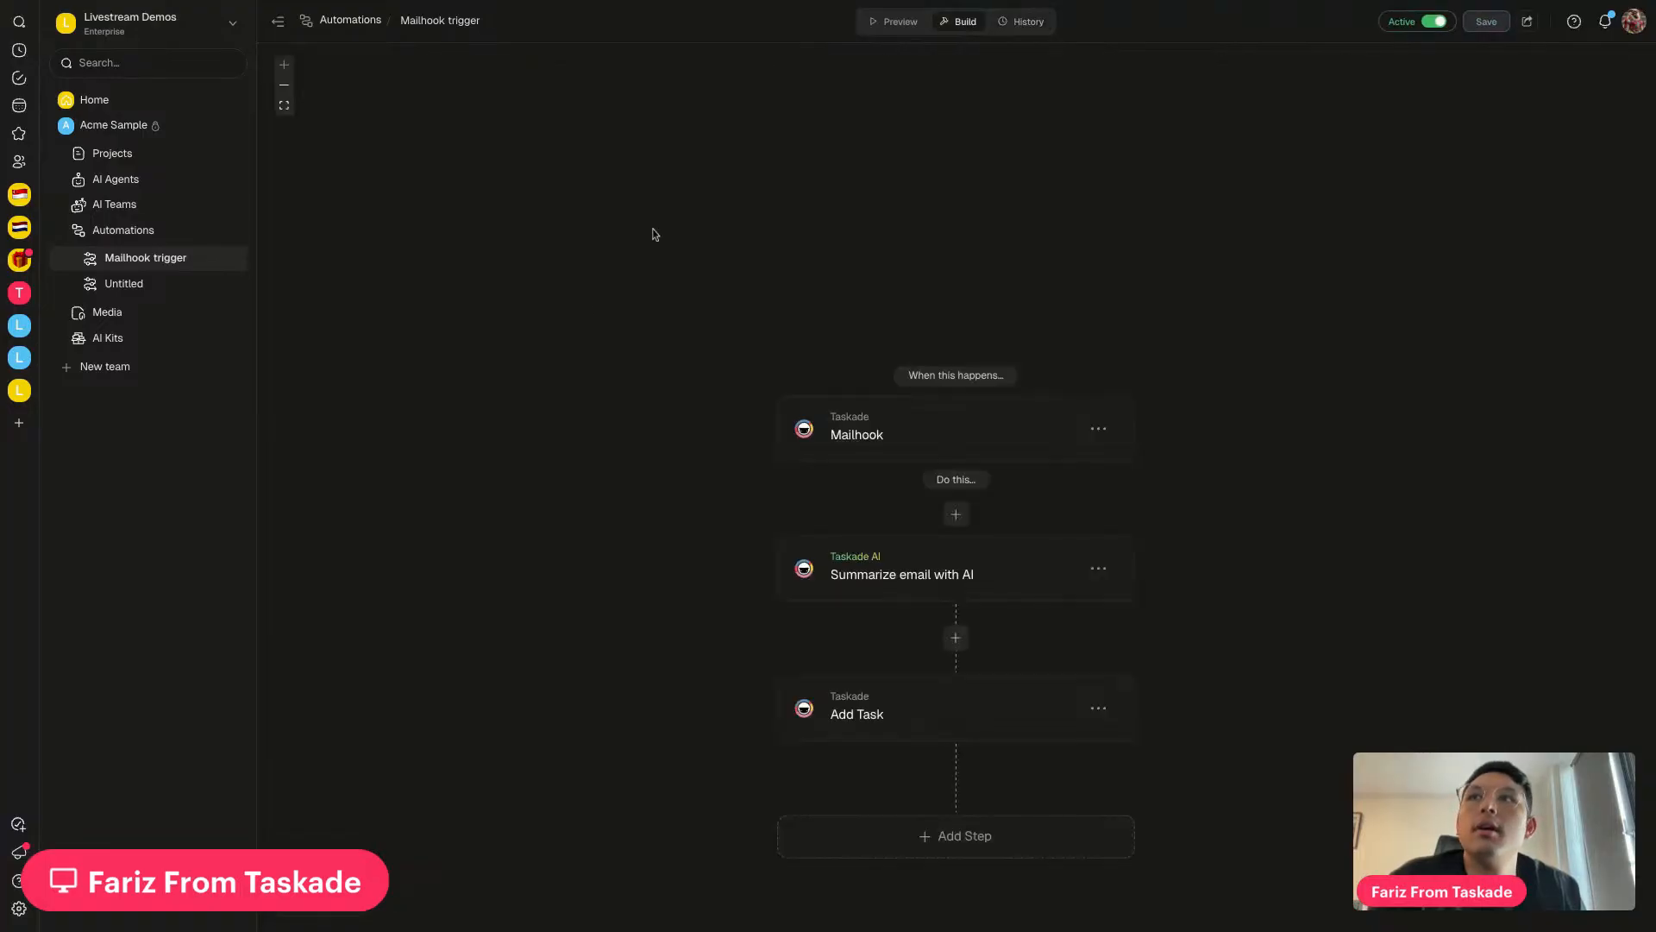
left_click_drag(1183, 688, 1146, 670)
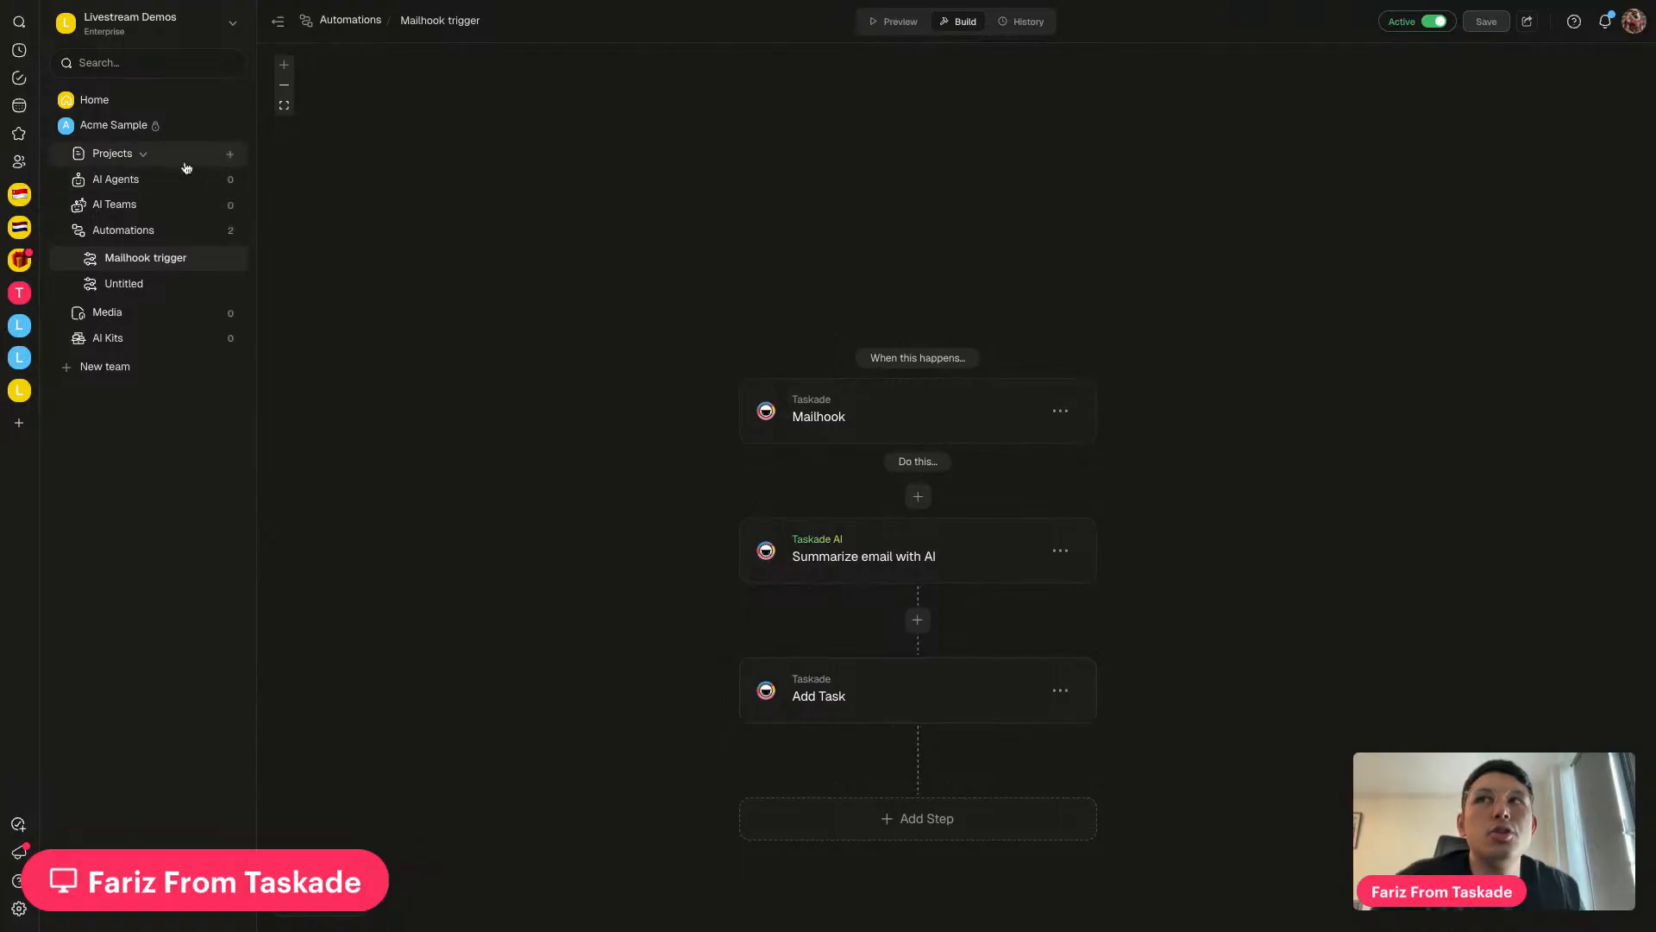
left_click(1026, 24)
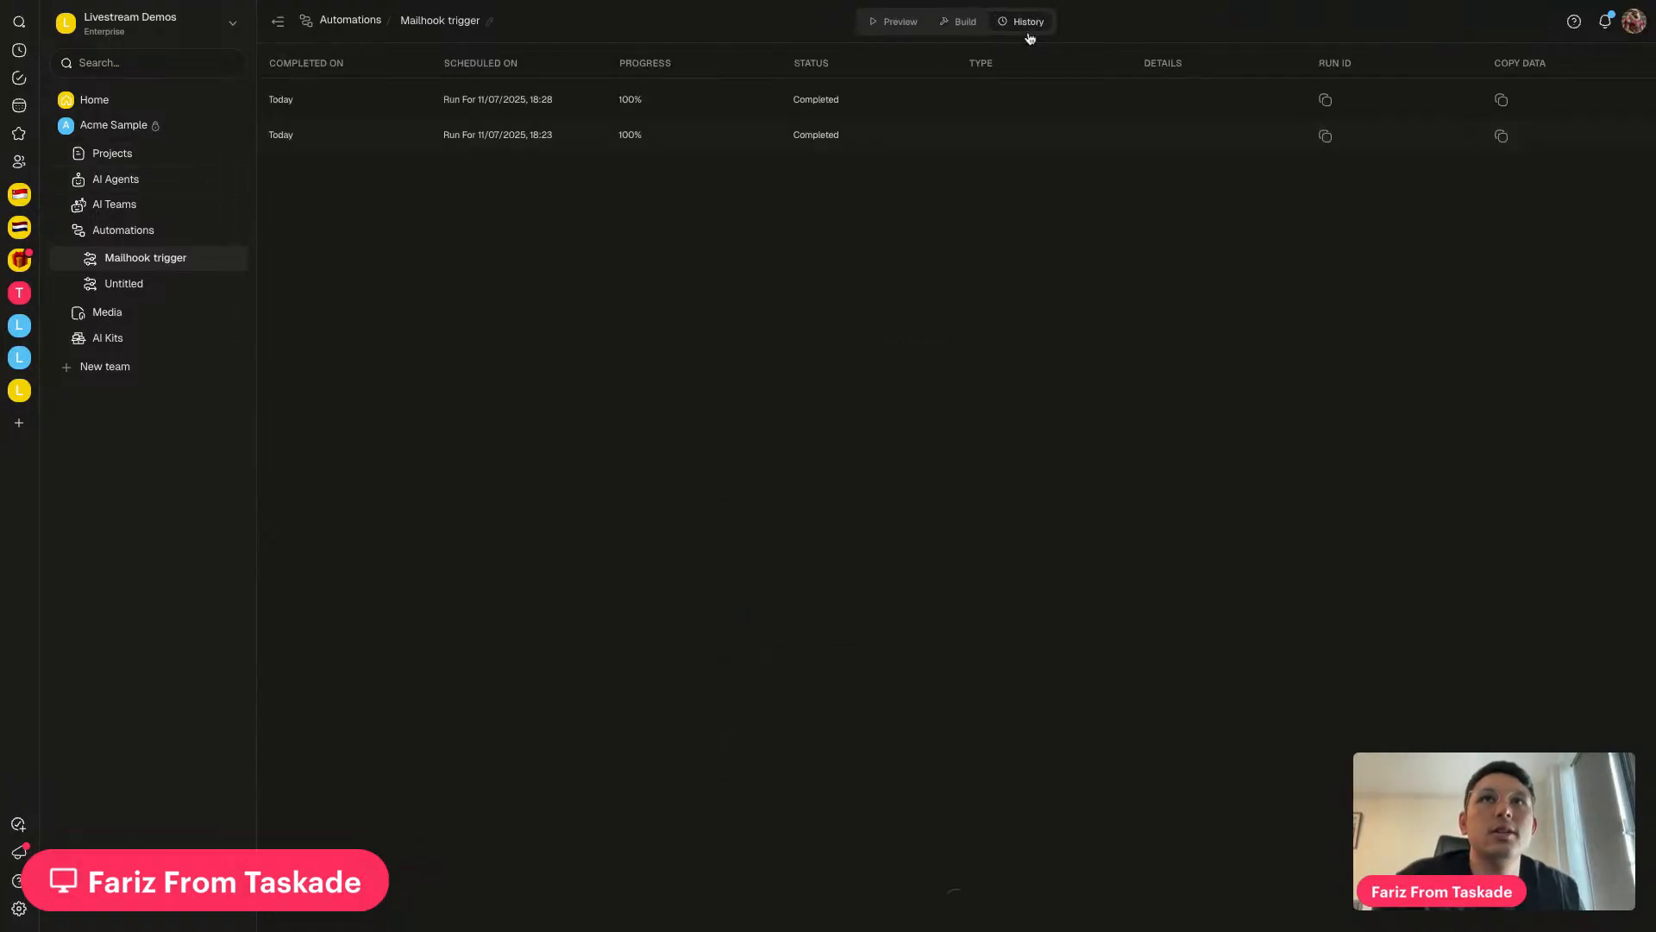
left_click(961, 22)
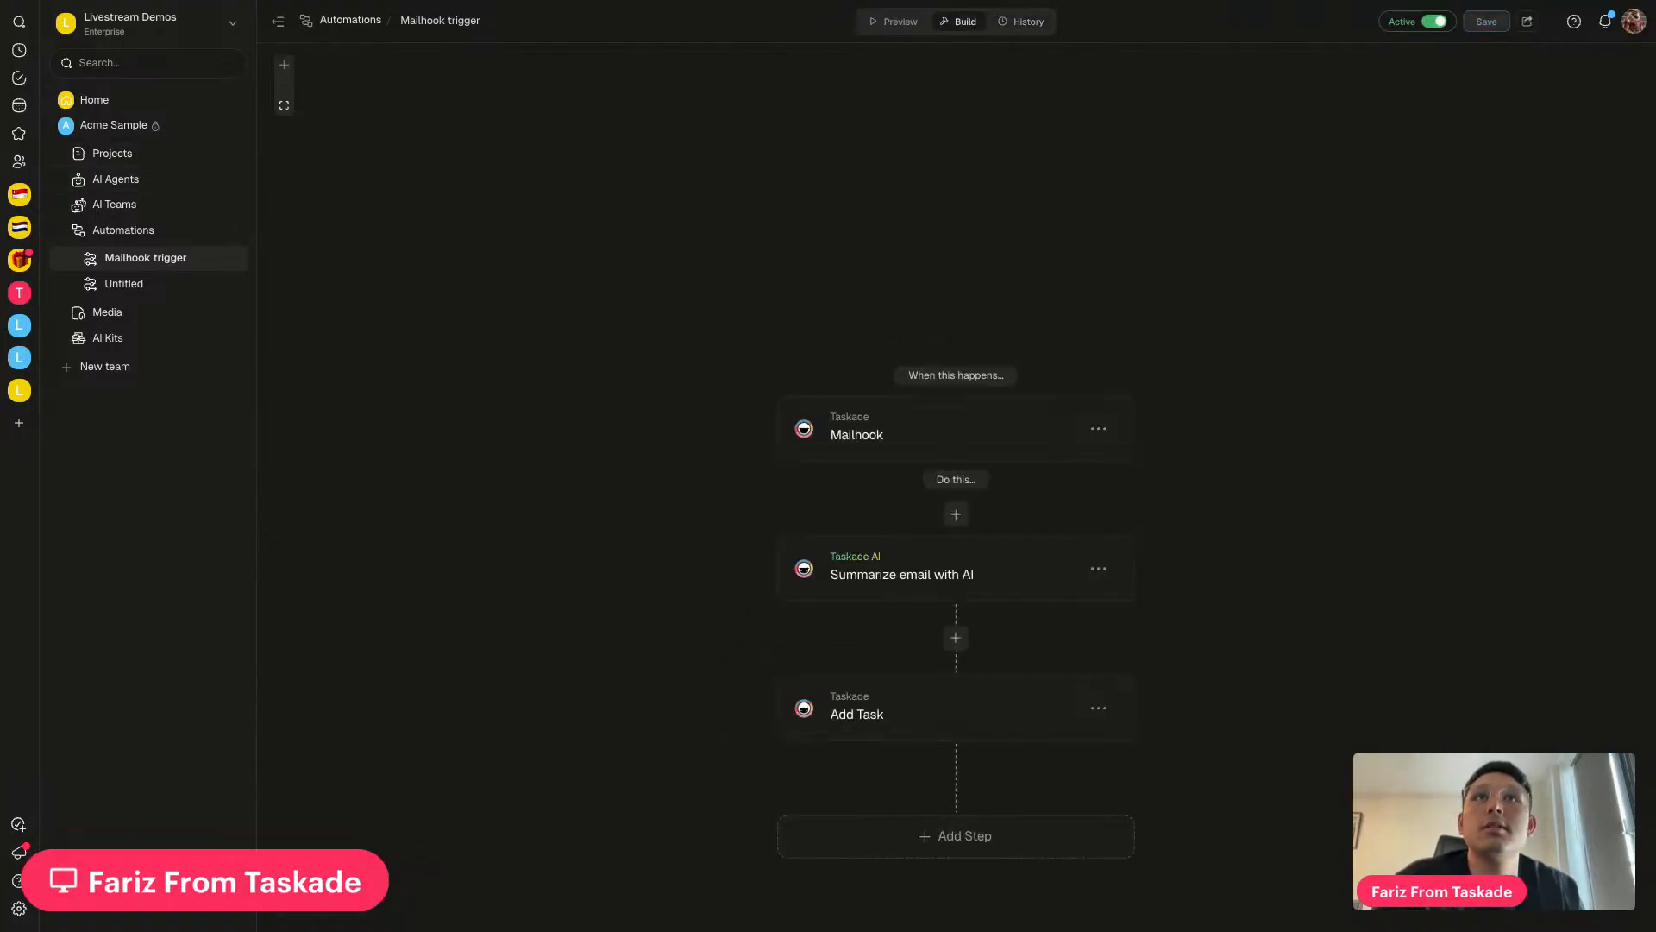
left_click(197, 157)
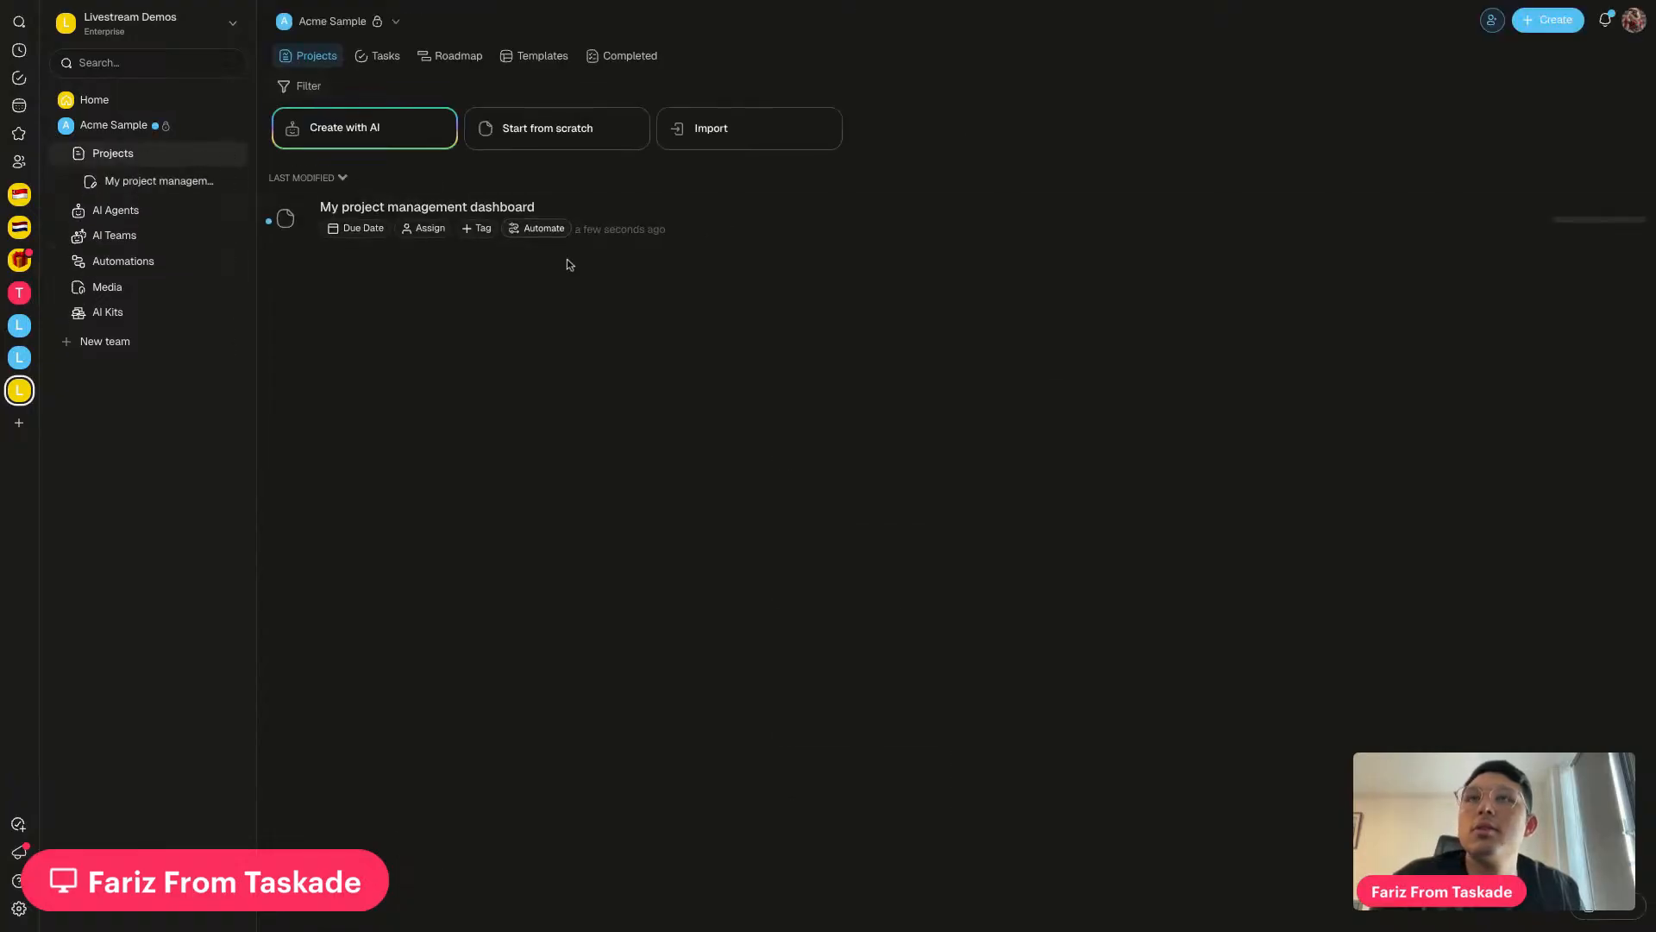
Open the dashboard and expand the AI summary of 'Bill client for this month's invoice'
left_click(769, 242)
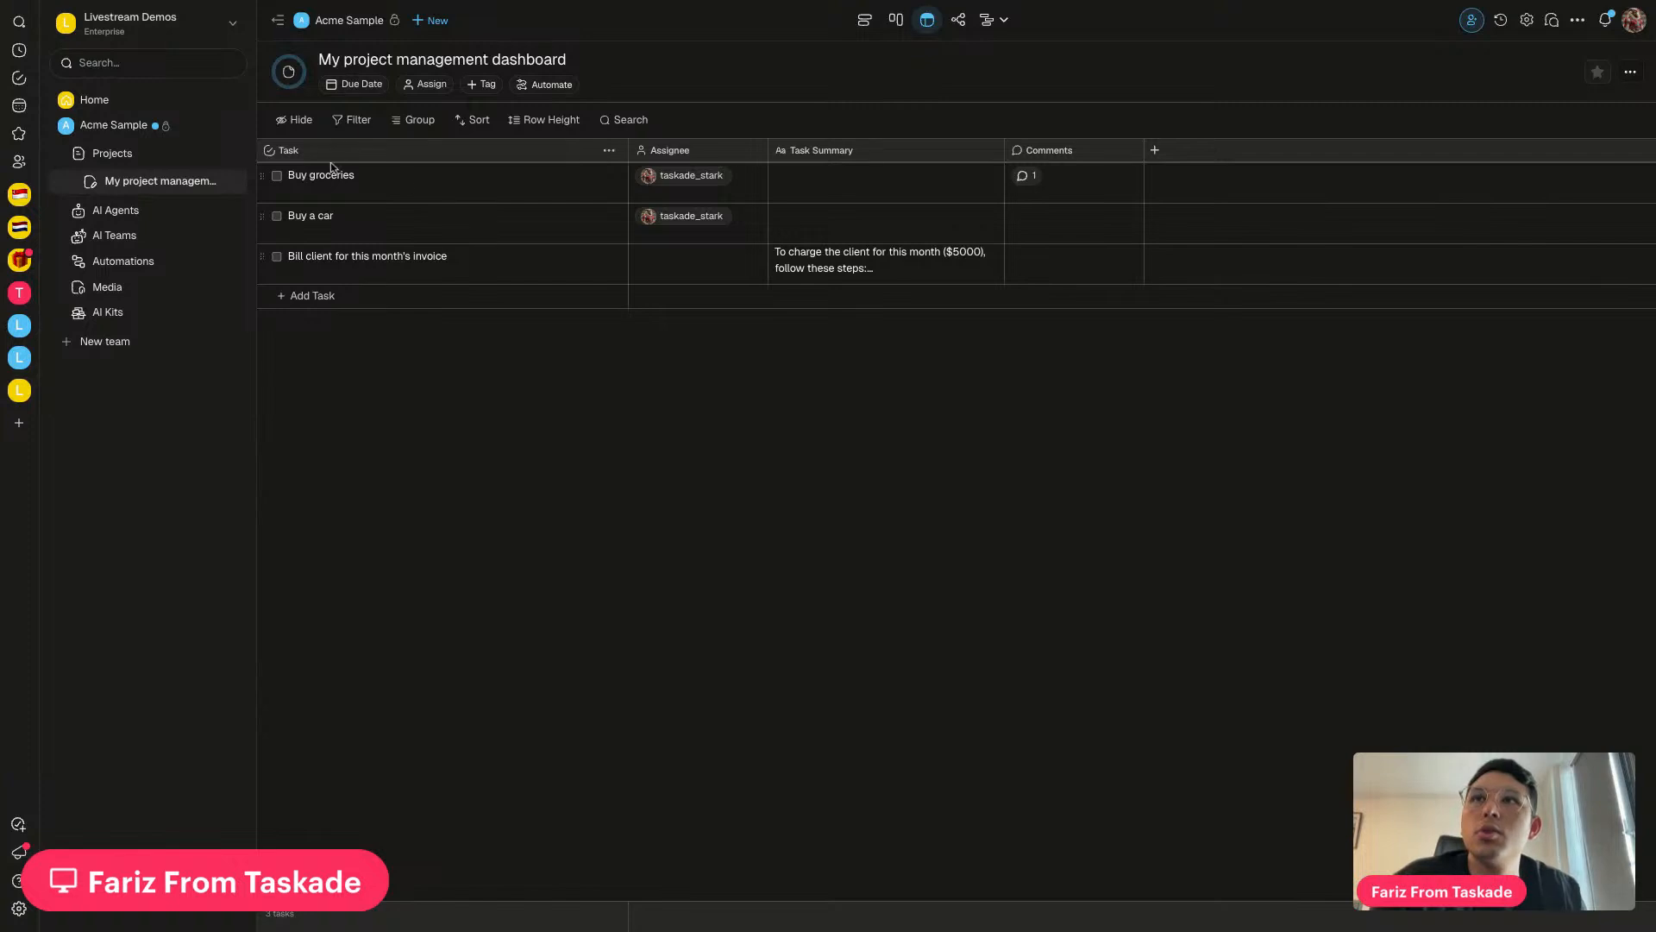
left_click(343, 261)
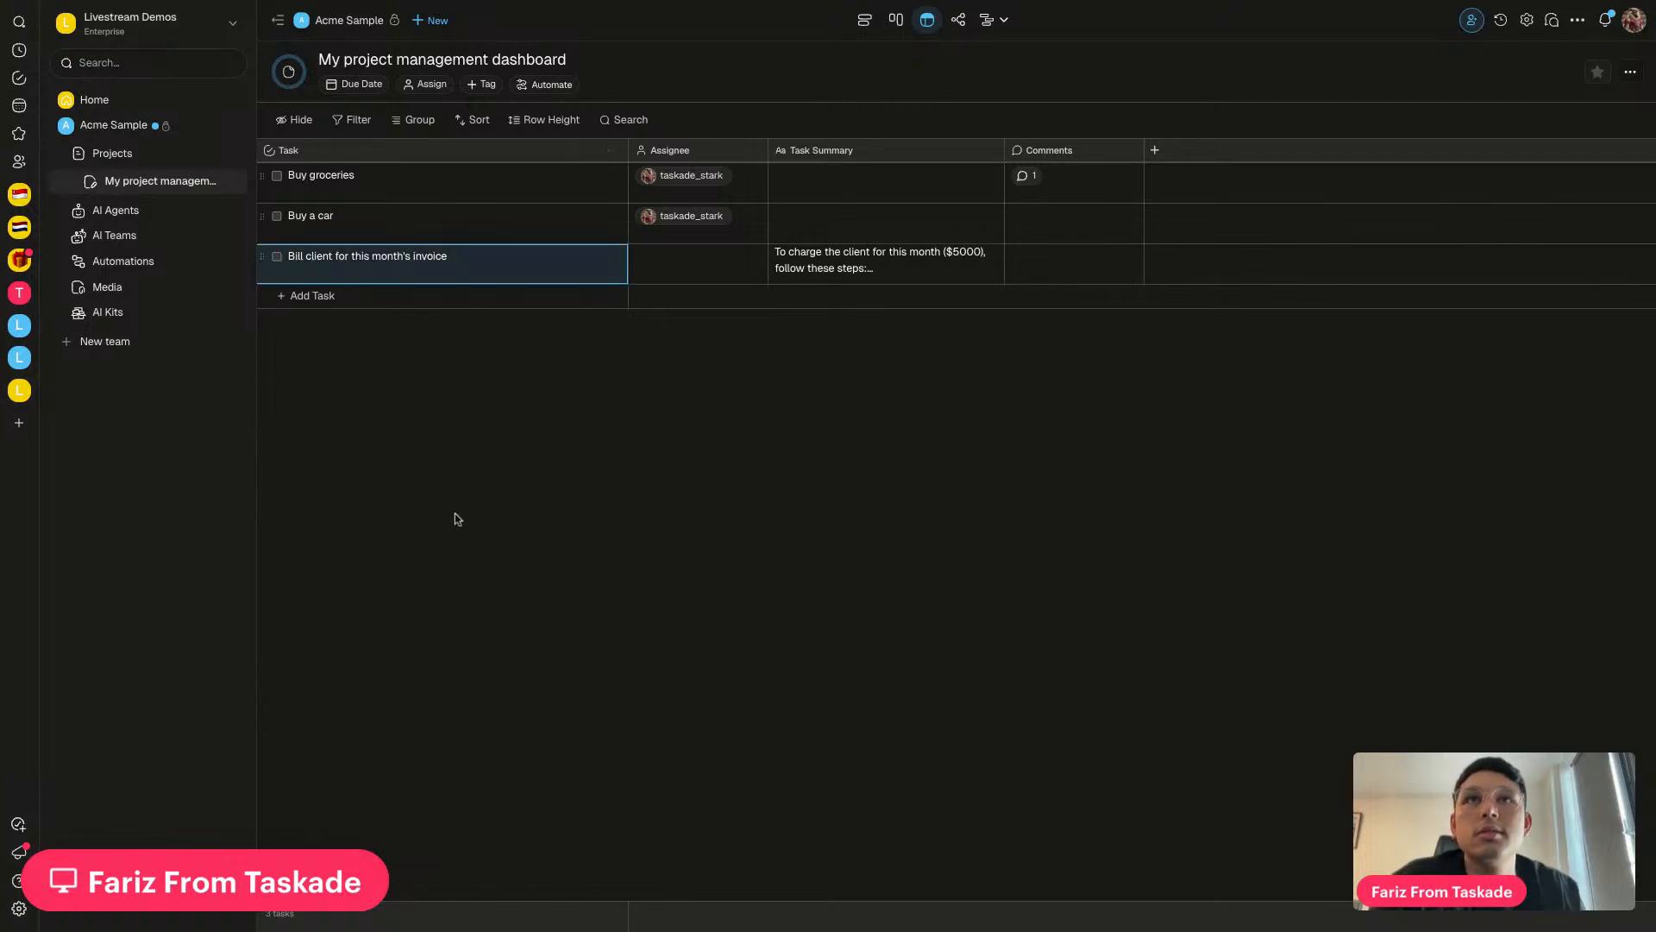
left_click(851, 258)
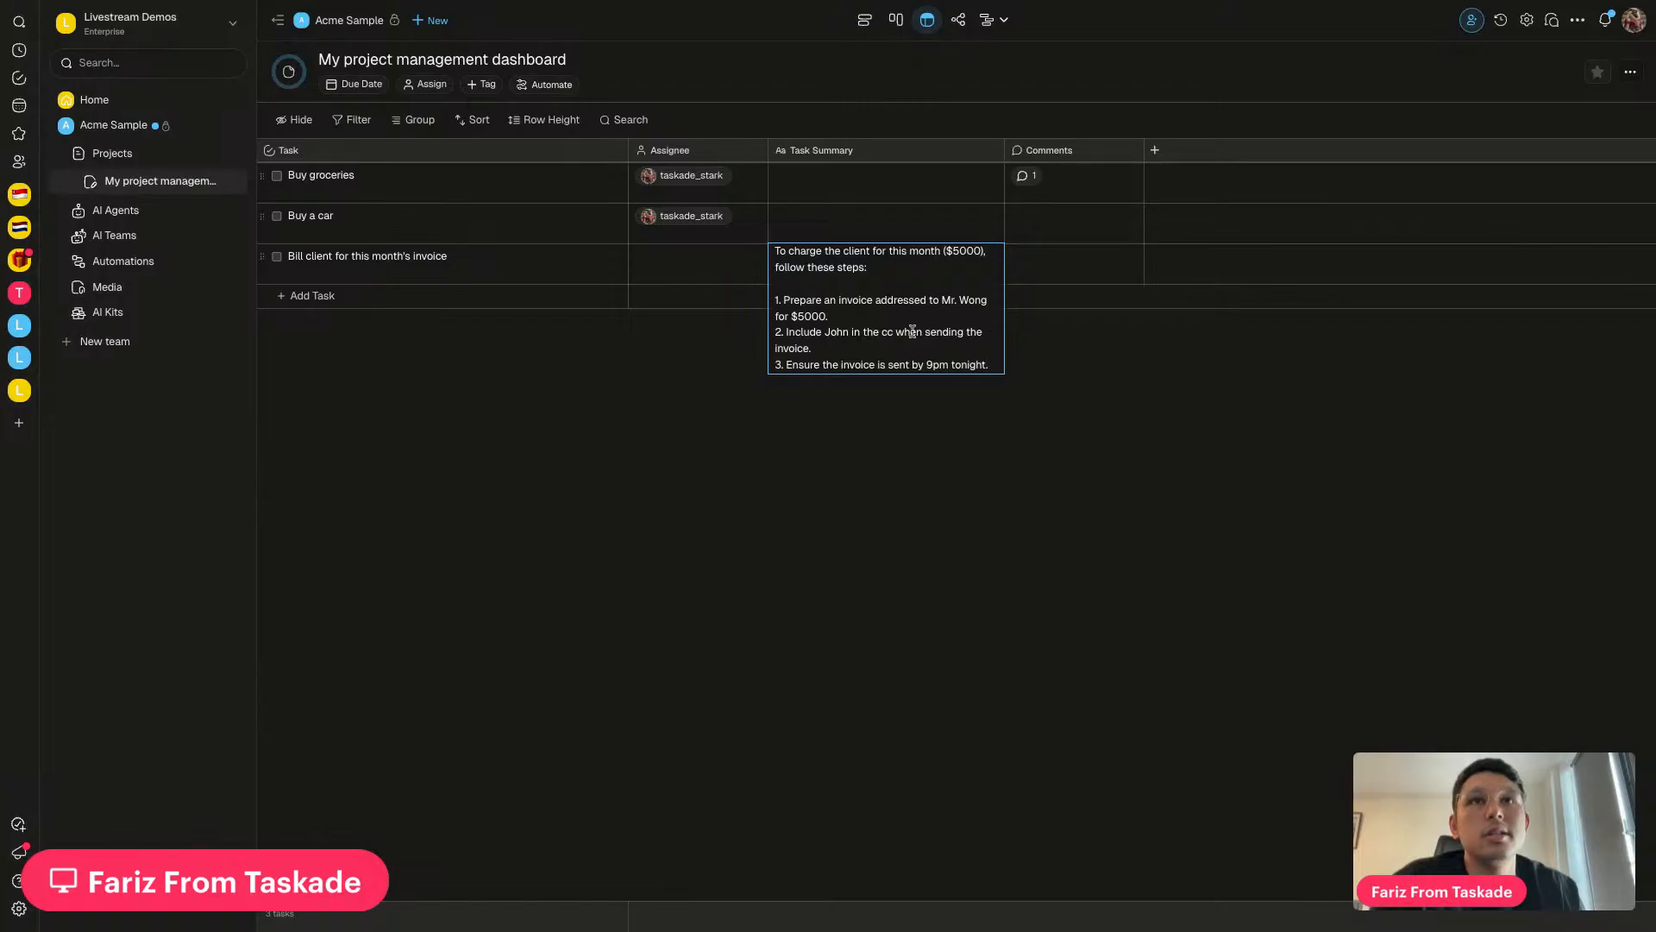
left_click(979, 398)
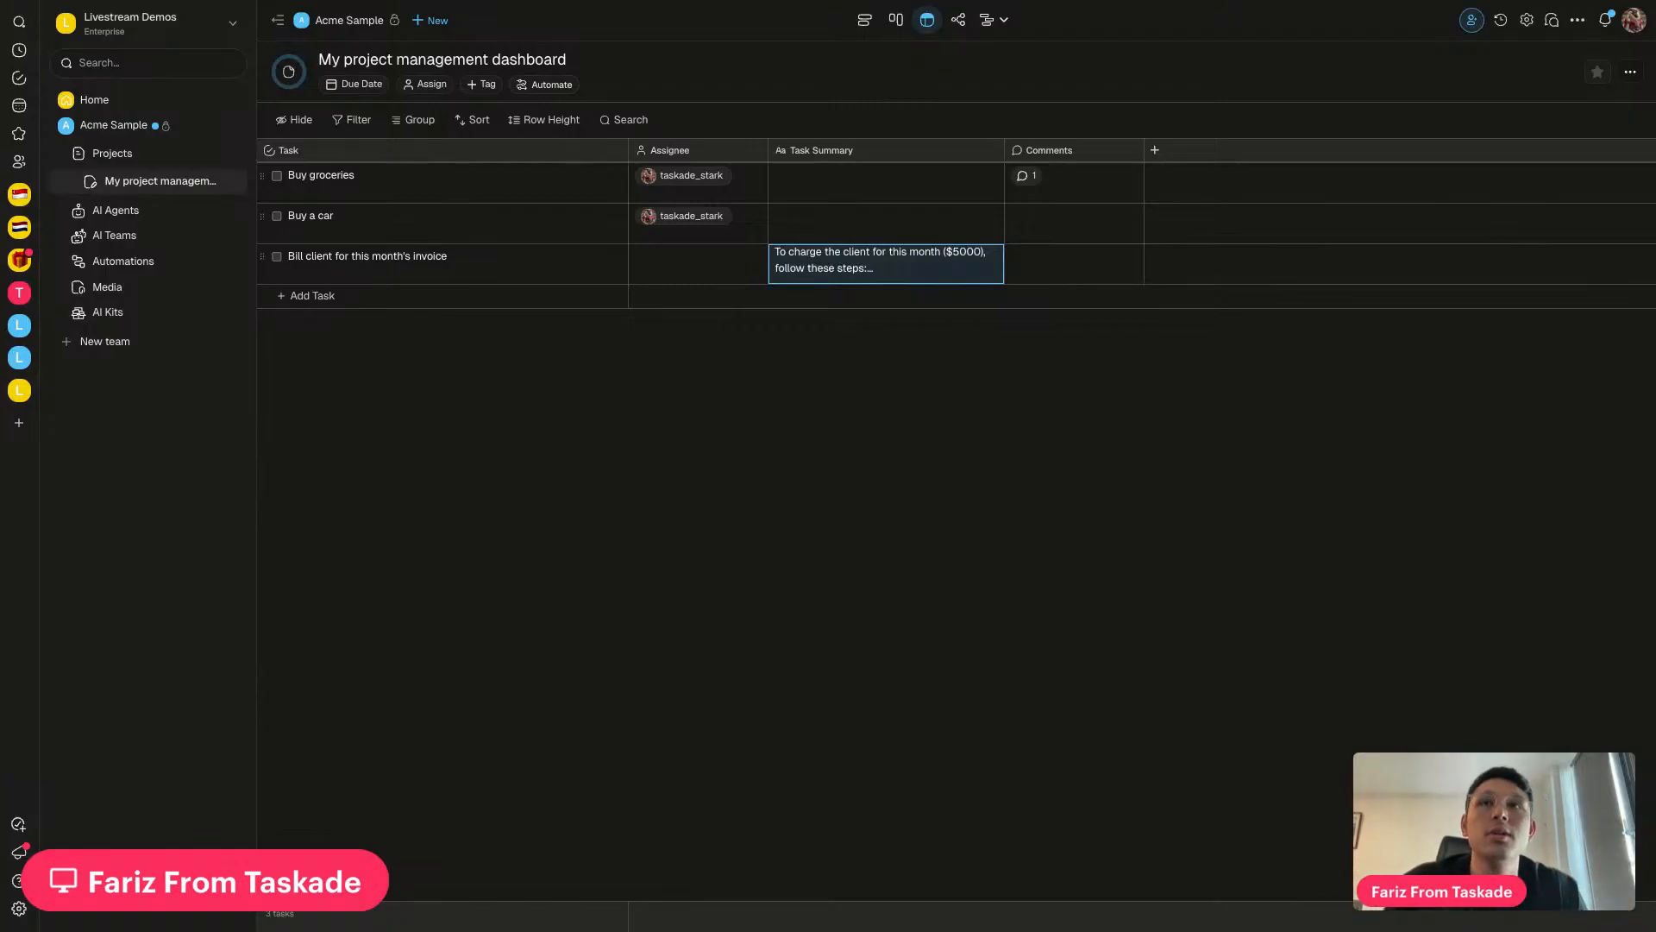
Preview the project in Board and List views, then return to Table view
left_click(900, 26)
left_click(868, 25)
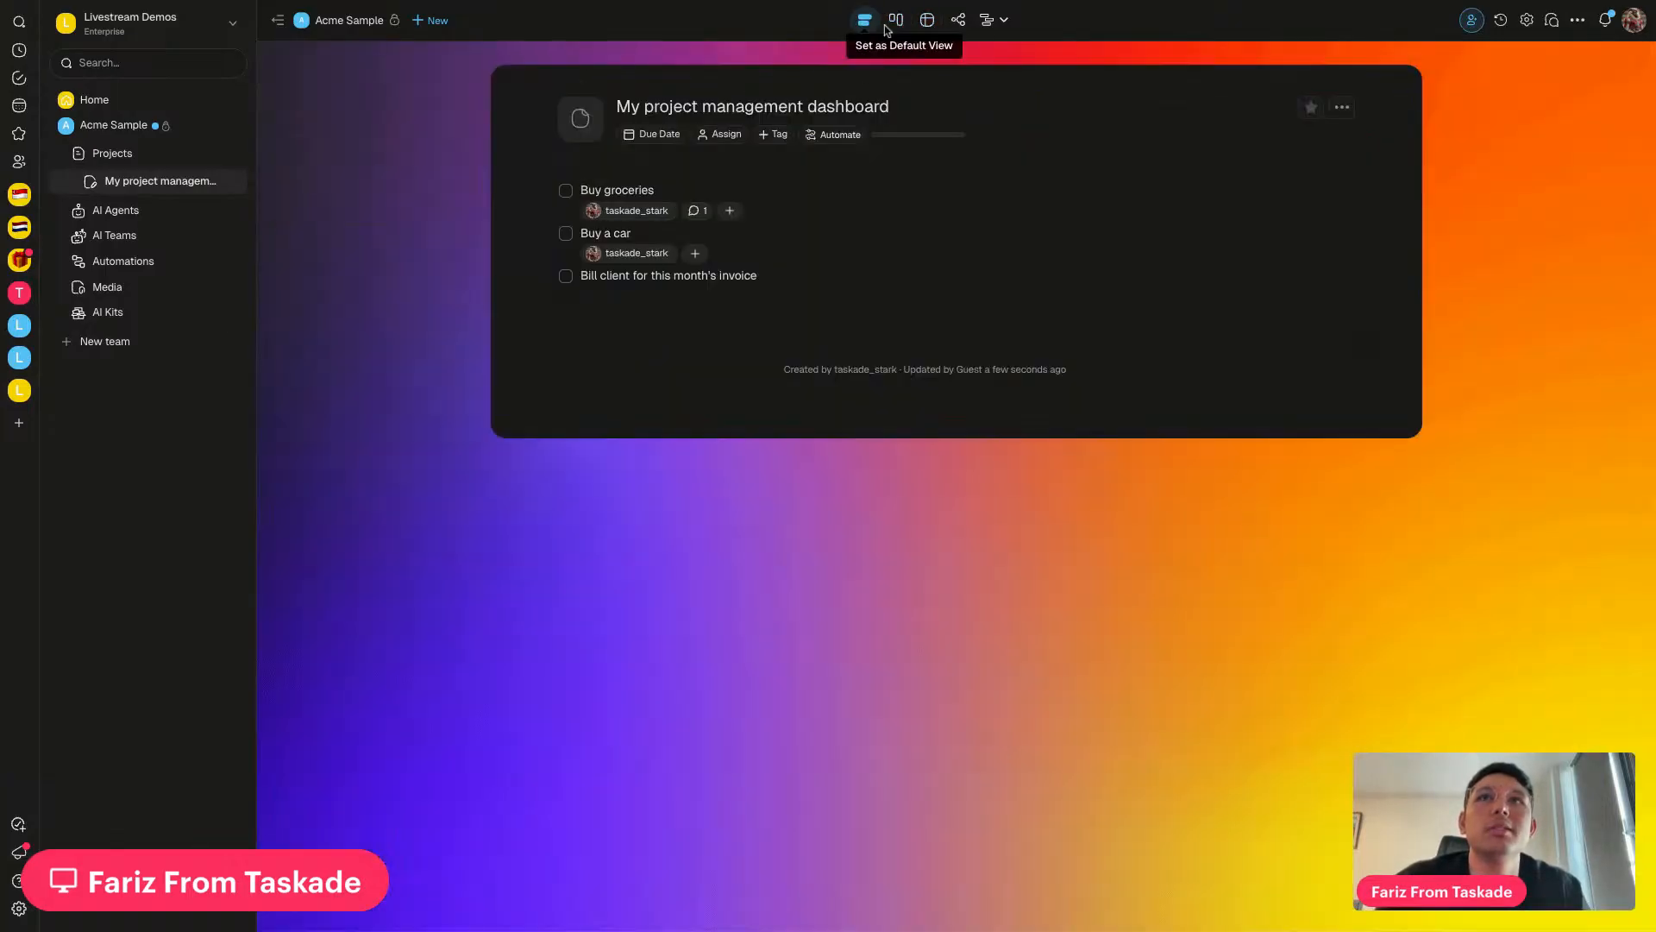
left_click(927, 21)
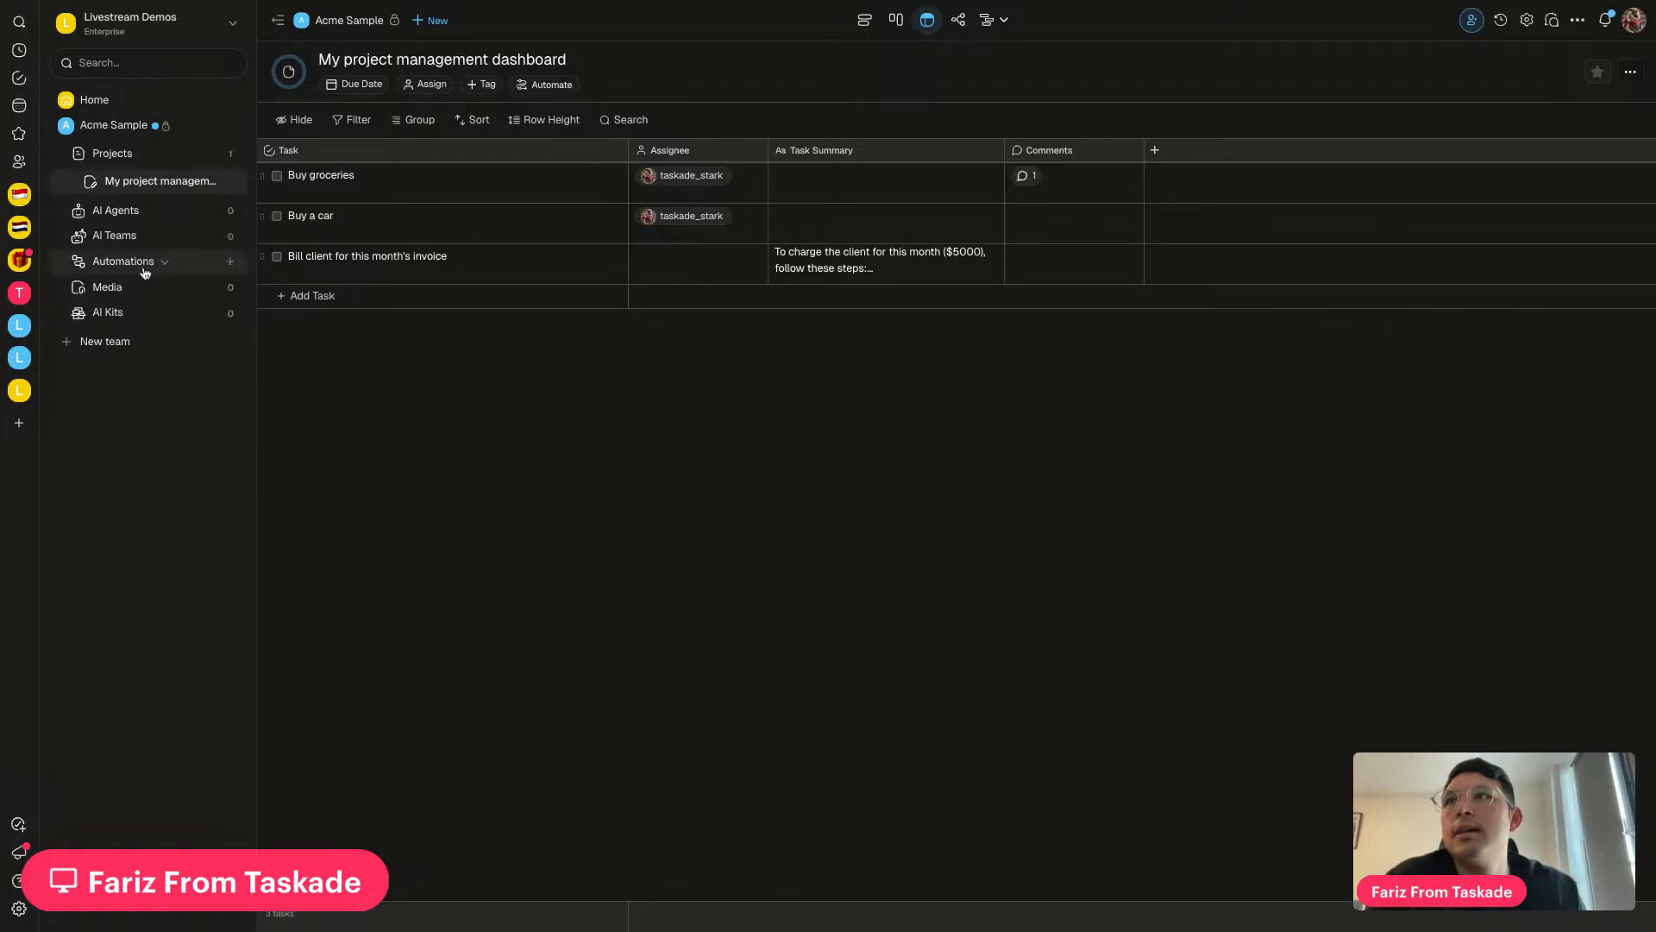
Add a task named 'xxx' to the dashboard table and mark it completed
left_click(192, 261)
left_click(197, 154)
left_click(679, 222)
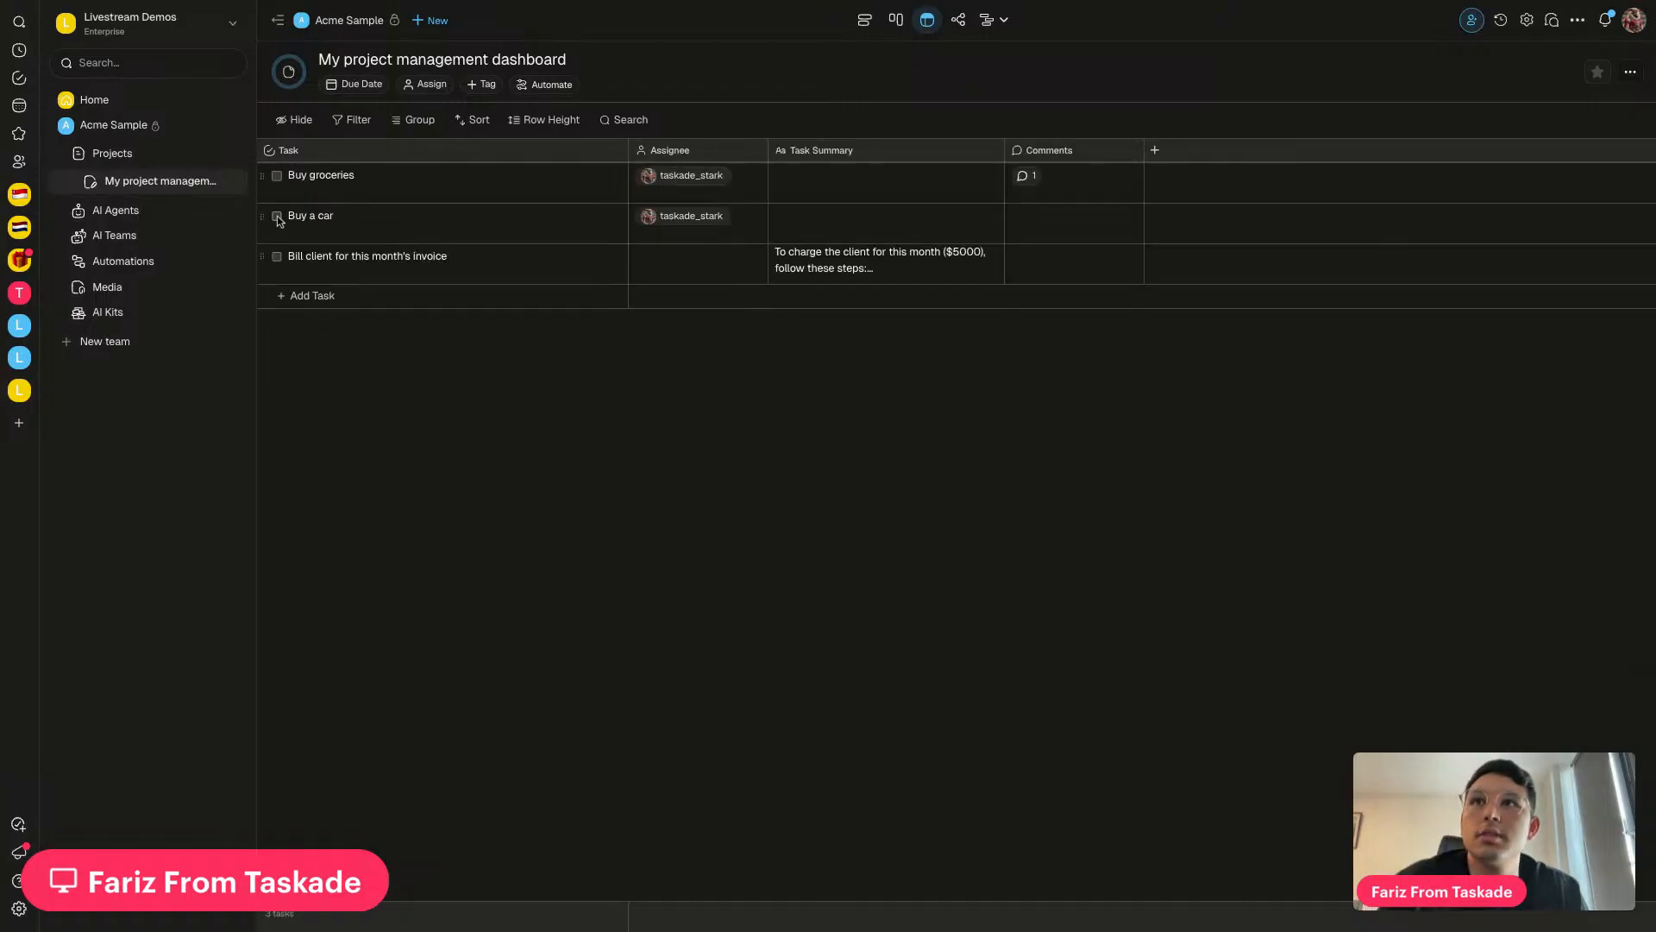
left_click(337, 303)
type("xxx")
key("Return")
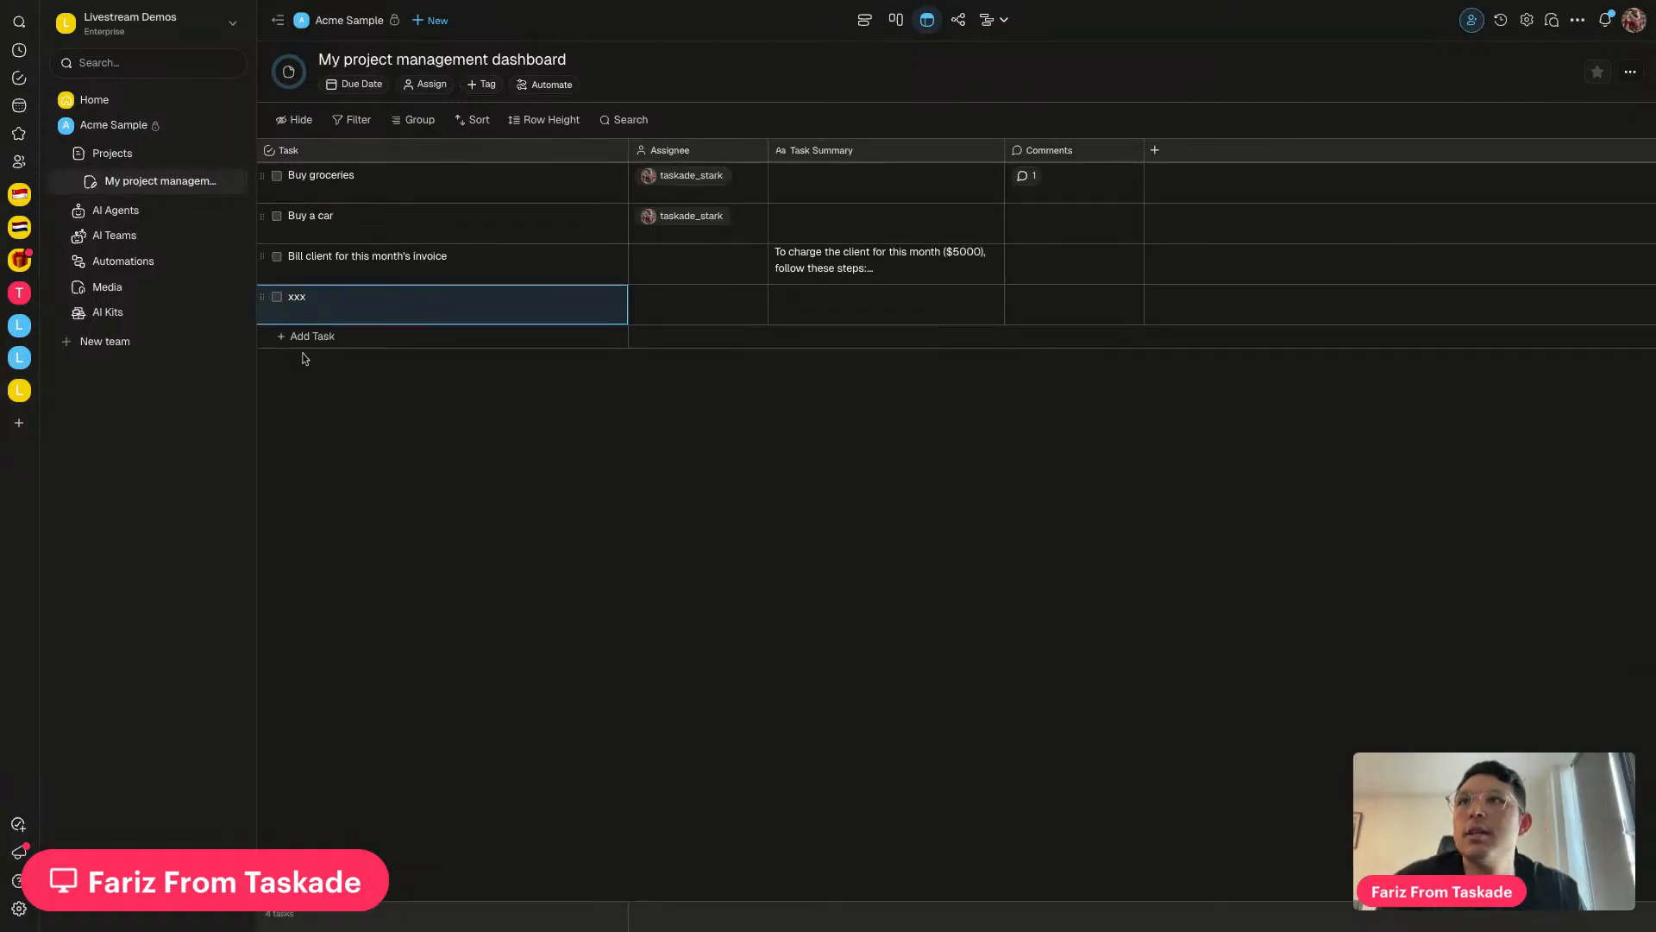
left_click(277, 298)
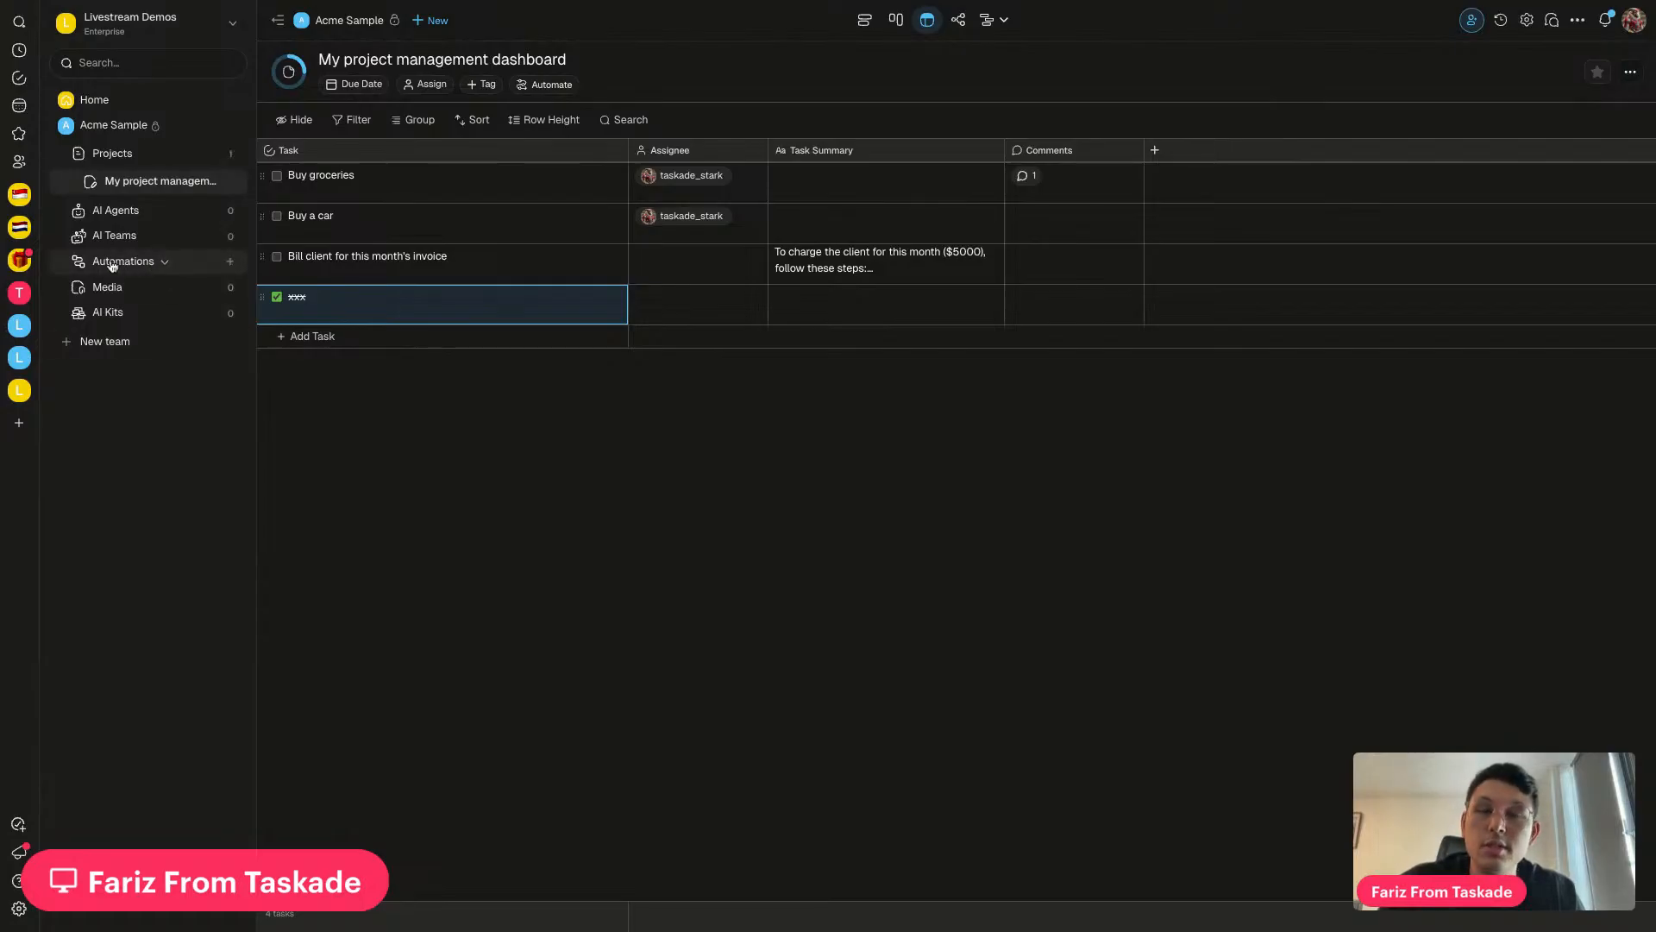
Start a dashboard automation triggered by Task Completed and view the trigger's settings
left_click(548, 86)
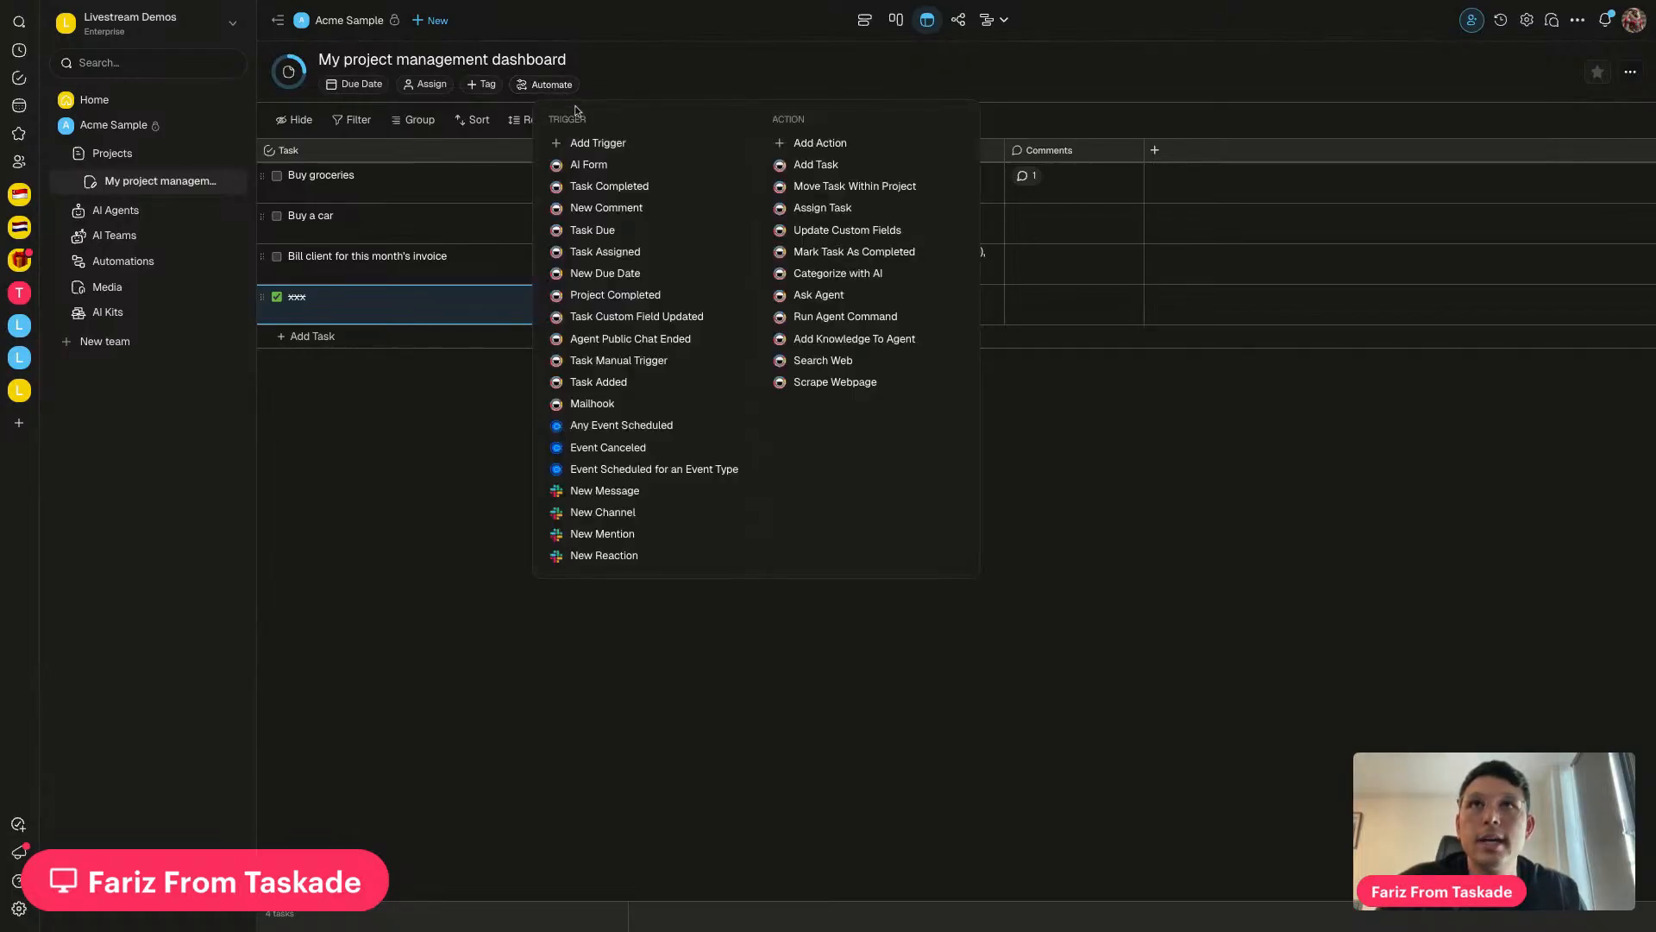
left_click(603, 187)
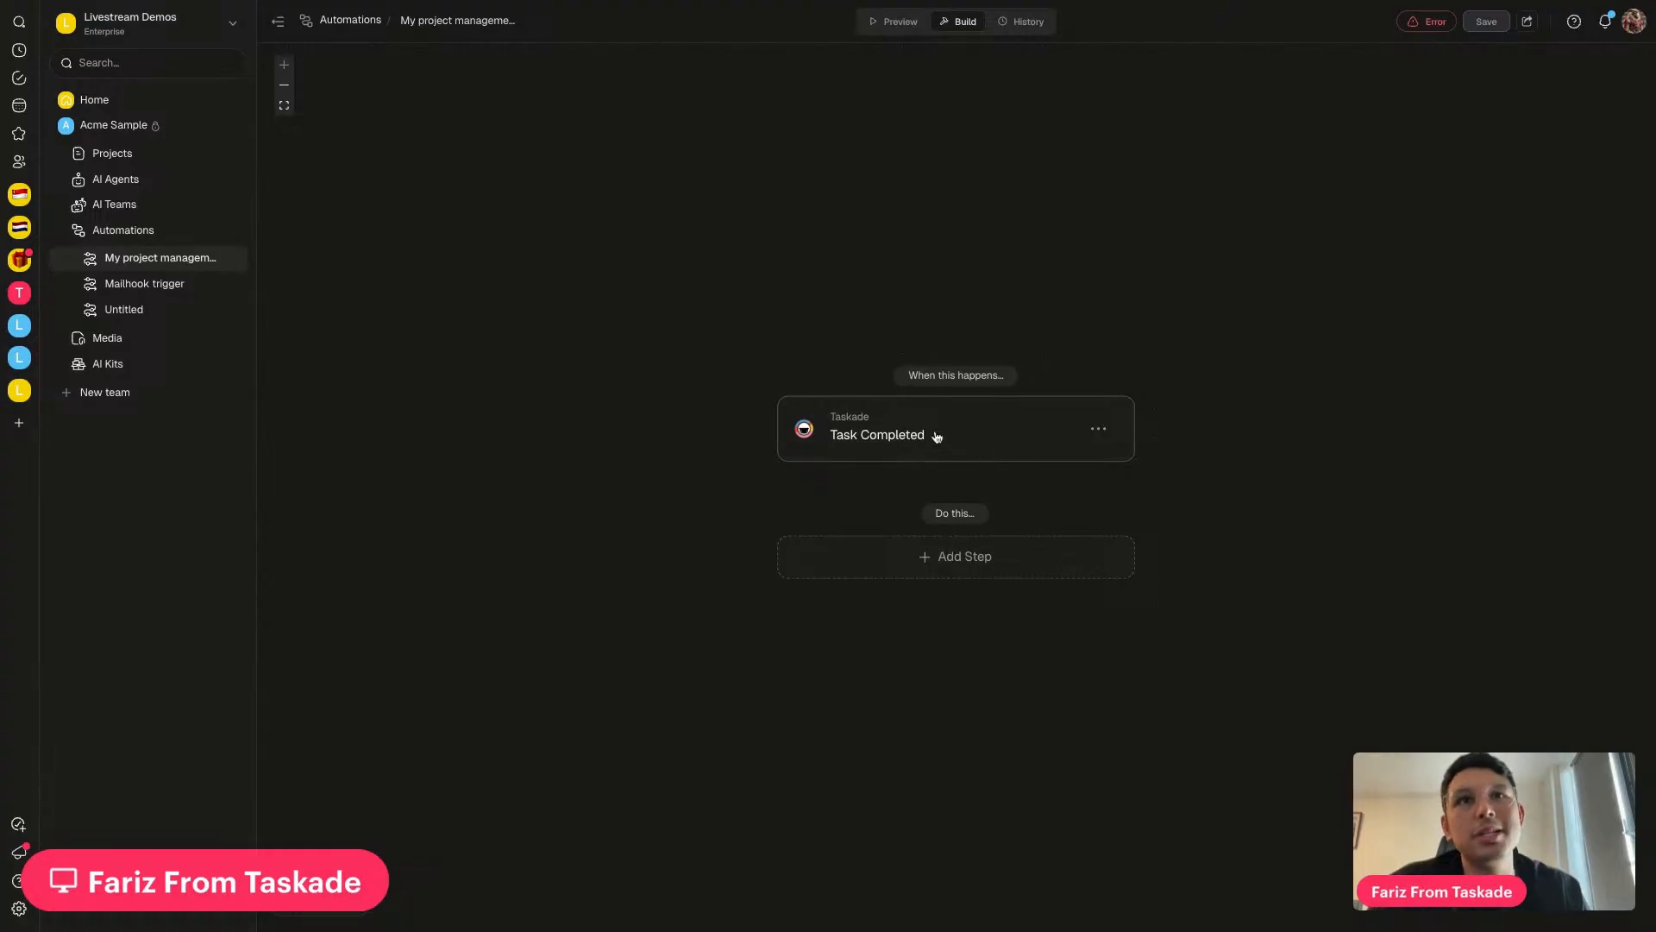
left_click(976, 440)
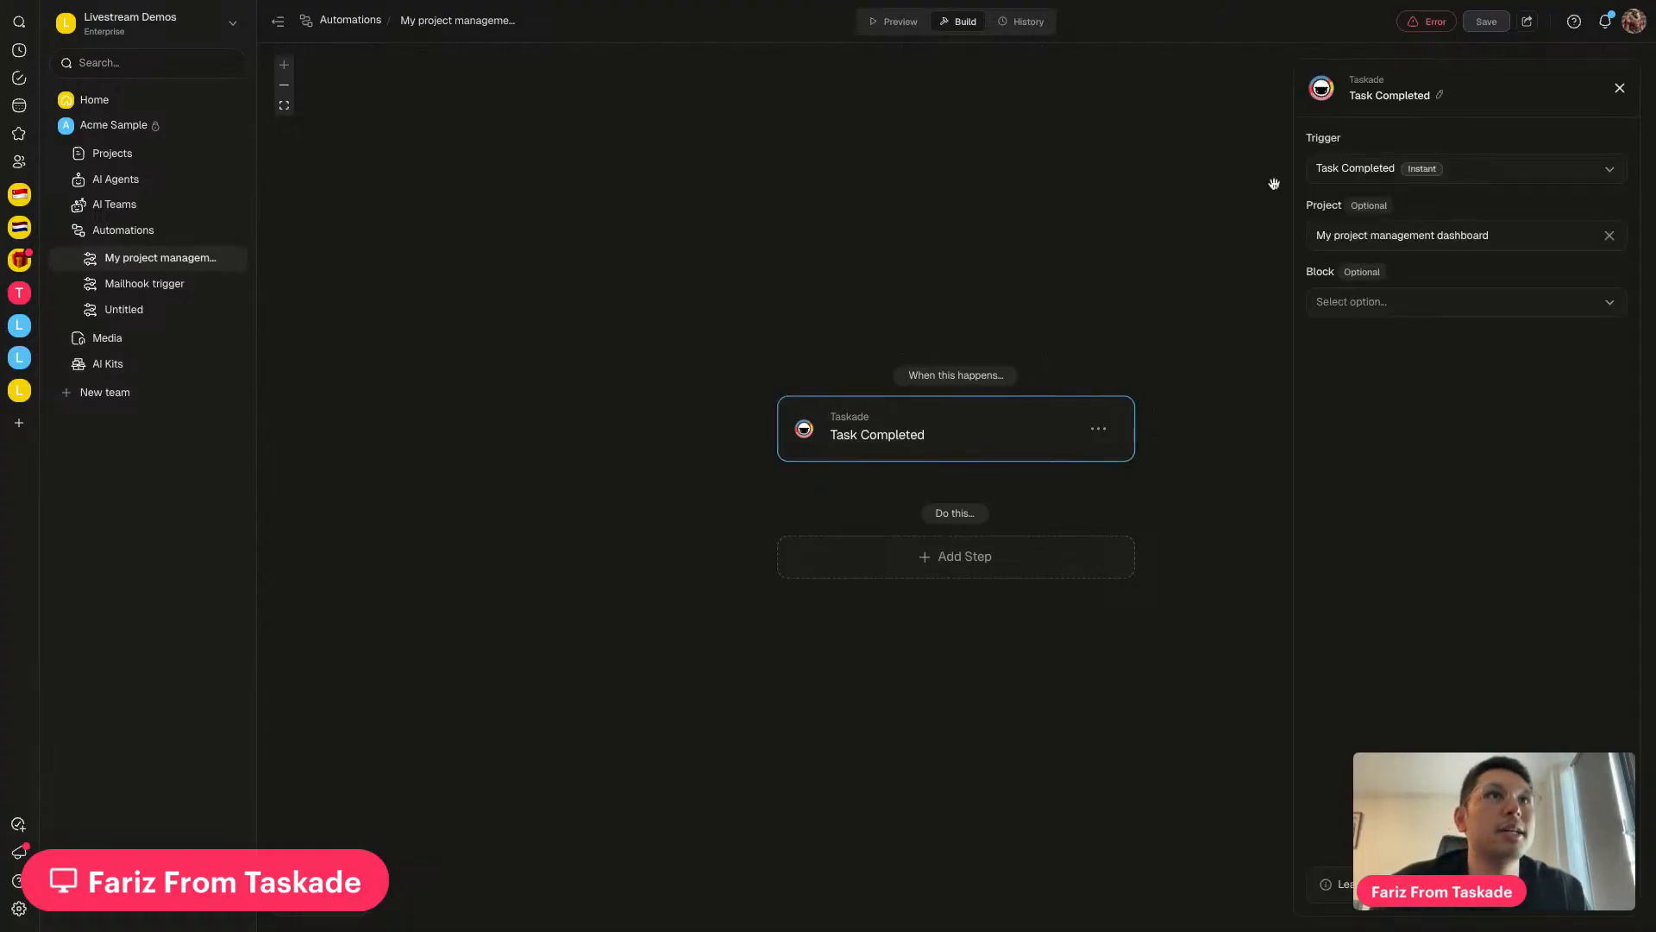
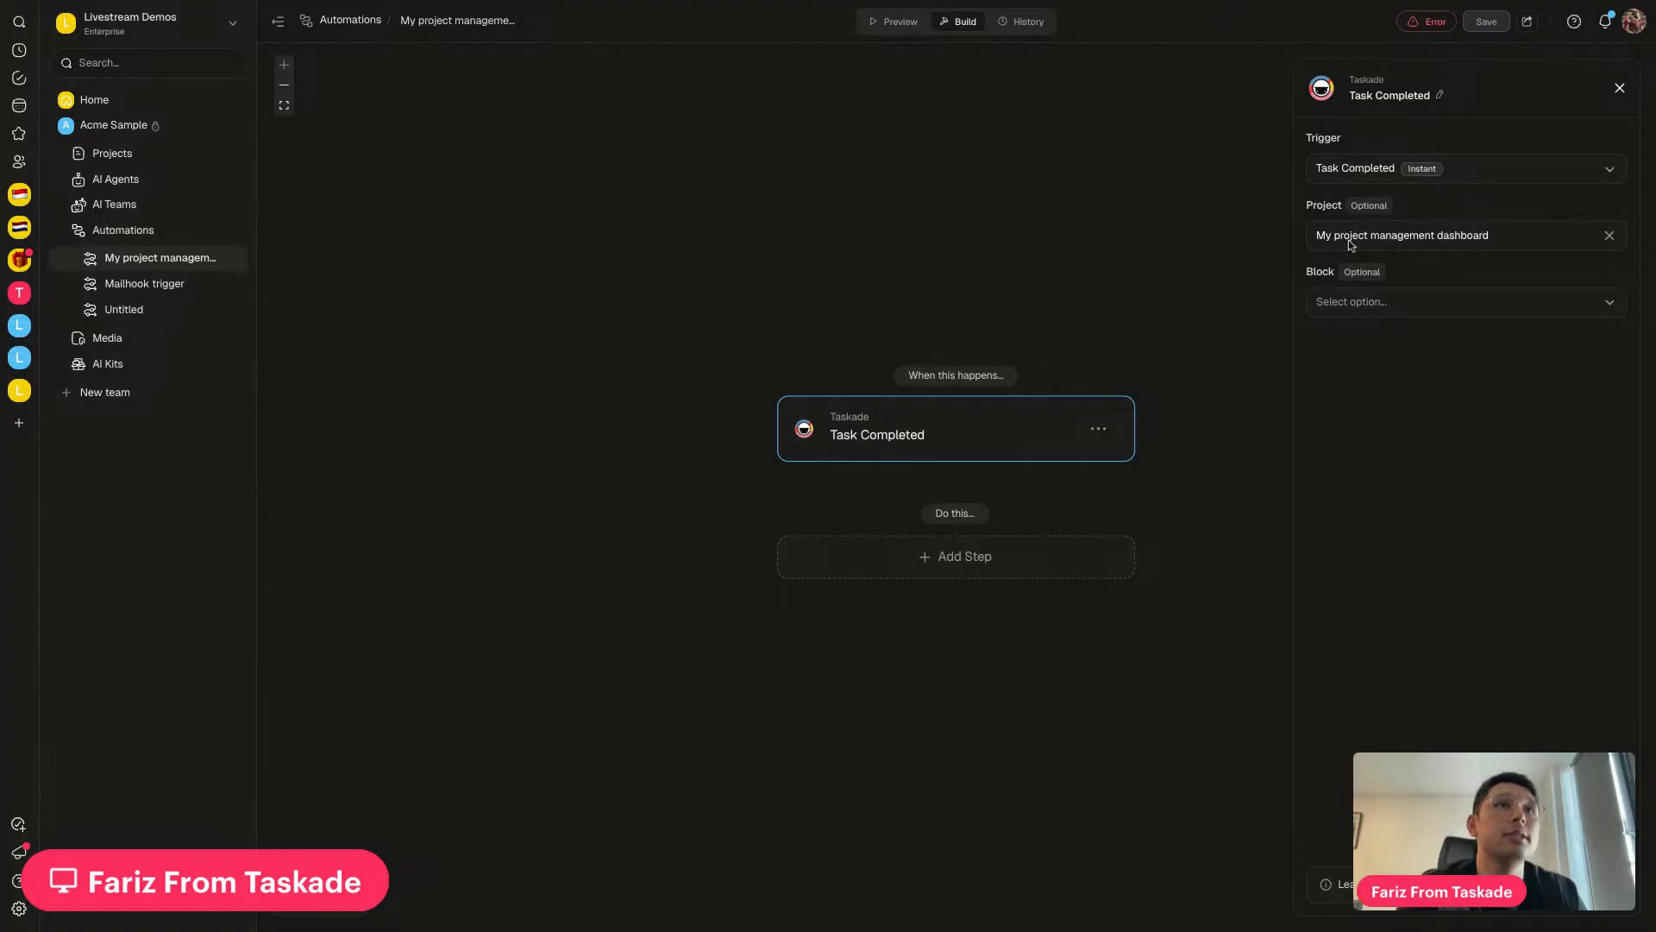
Add a Gmail Send Email action after the trigger and connect the Gmail account
left_click(940, 560)
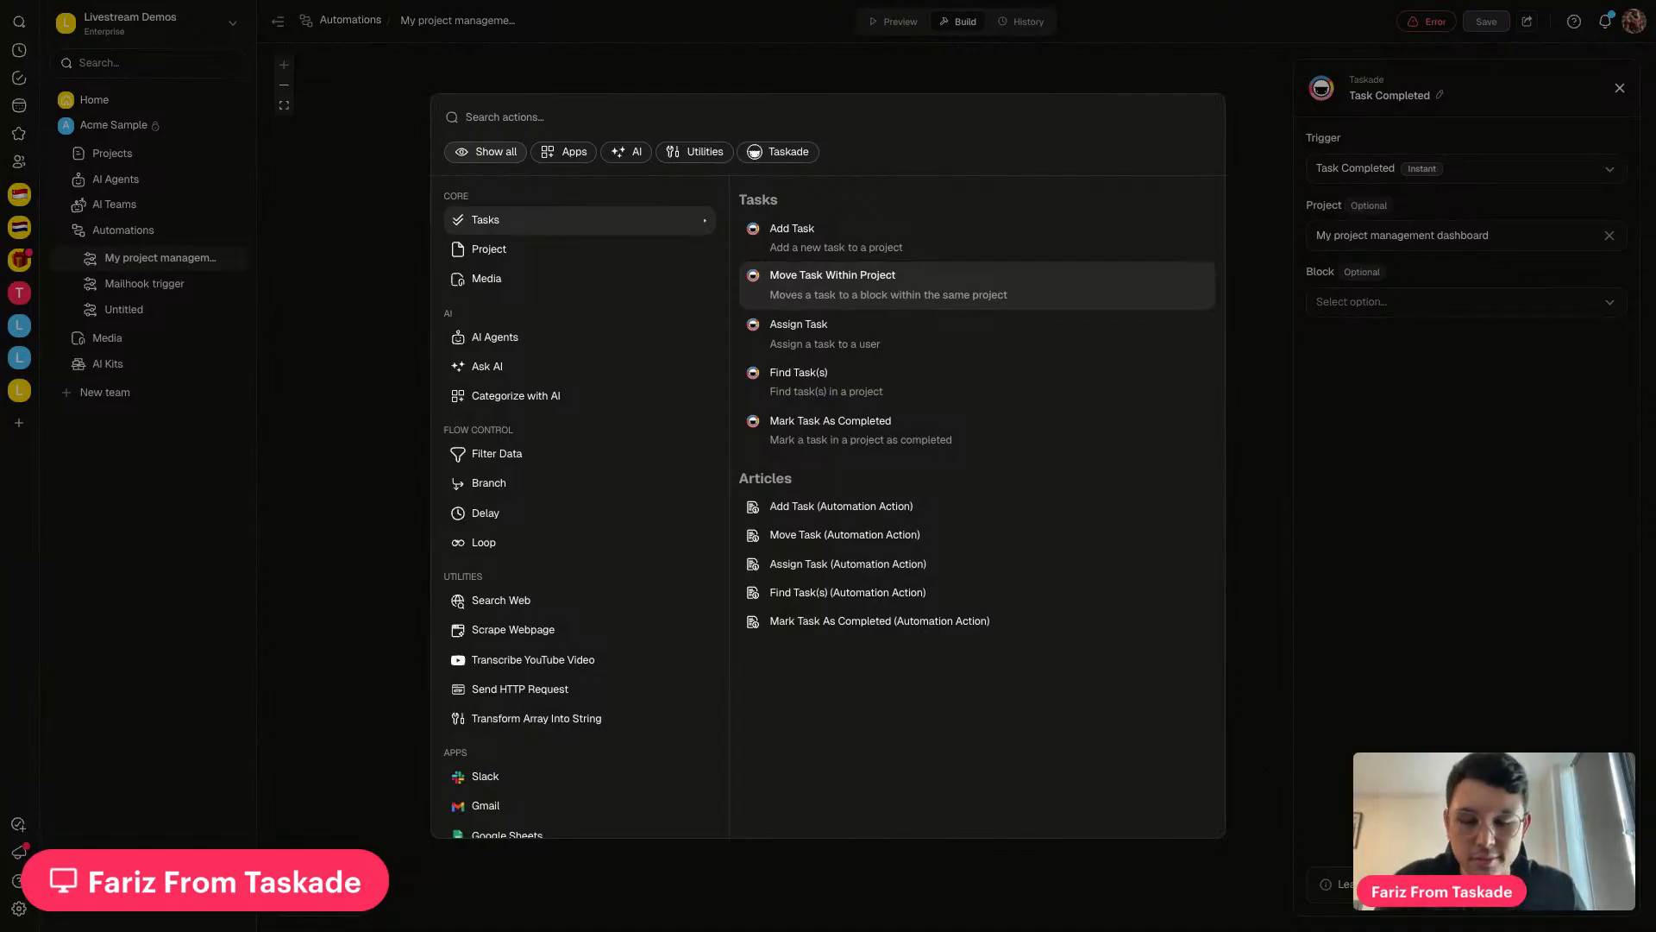
type("gmal")
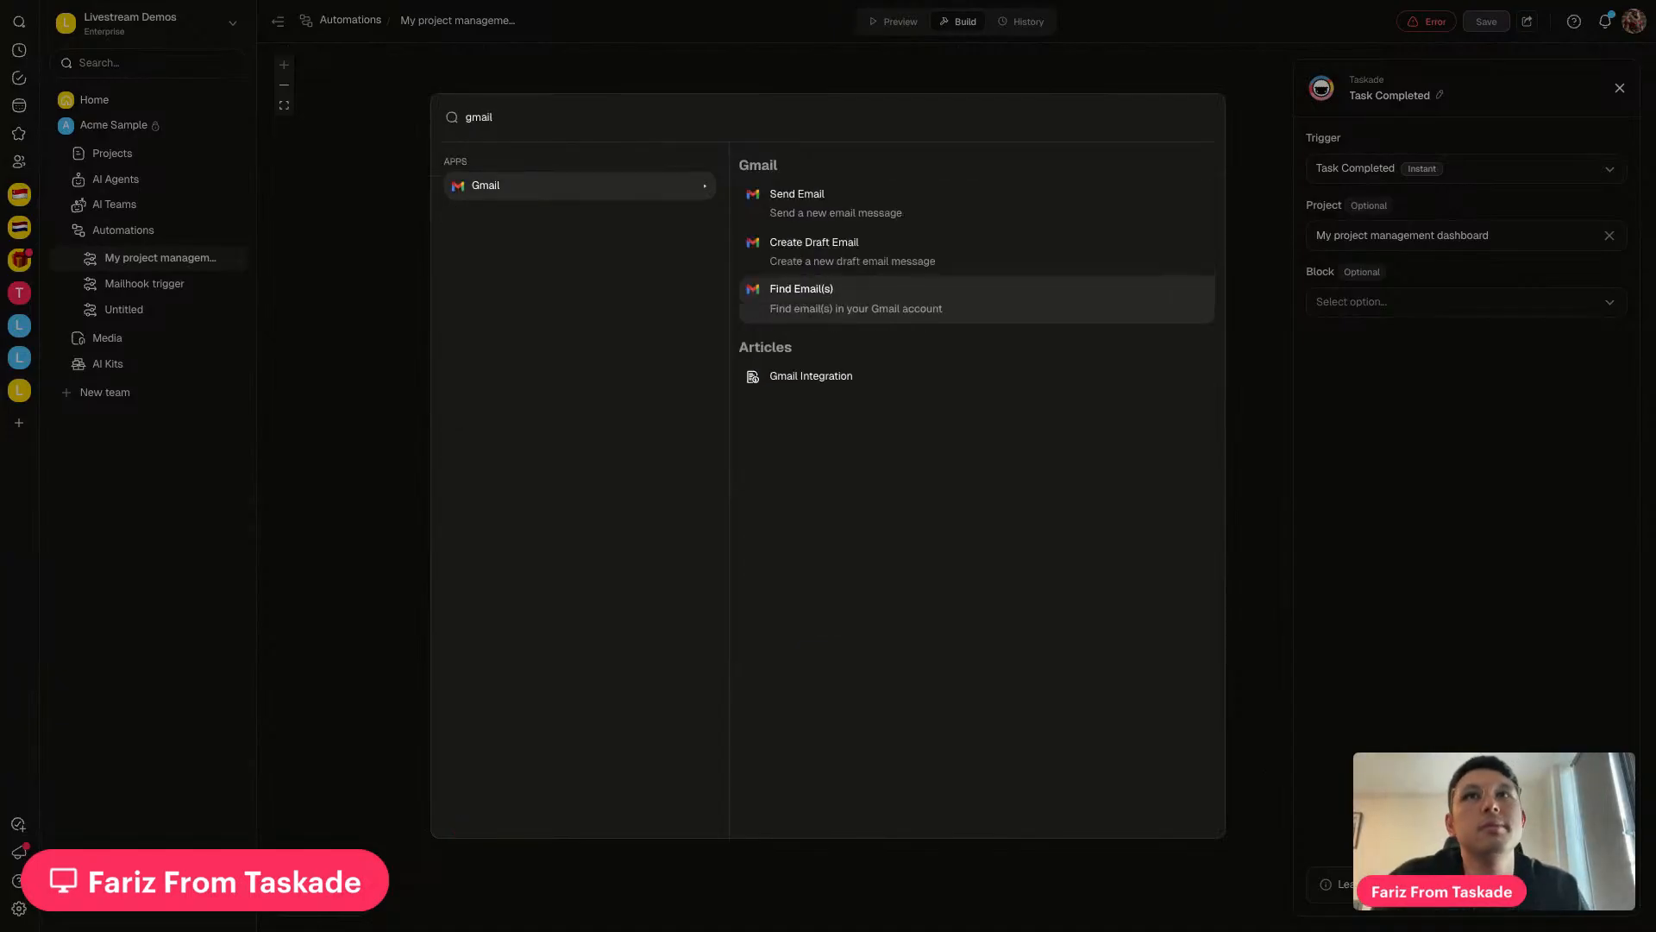
left_click(777, 216)
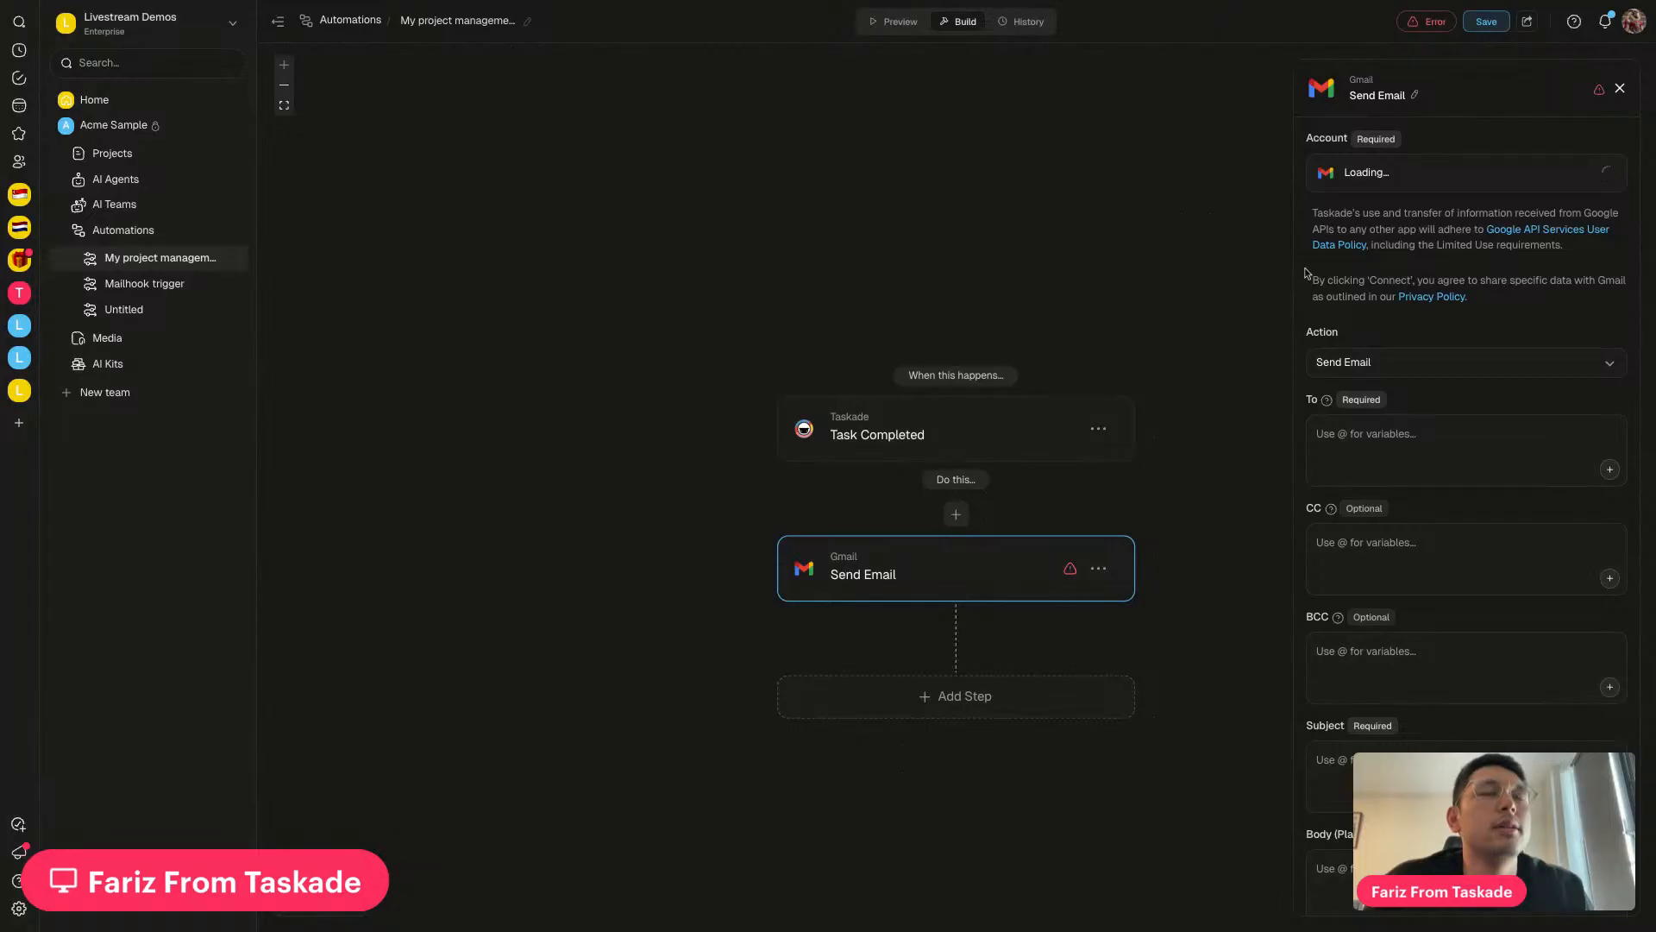
left_click(1577, 180)
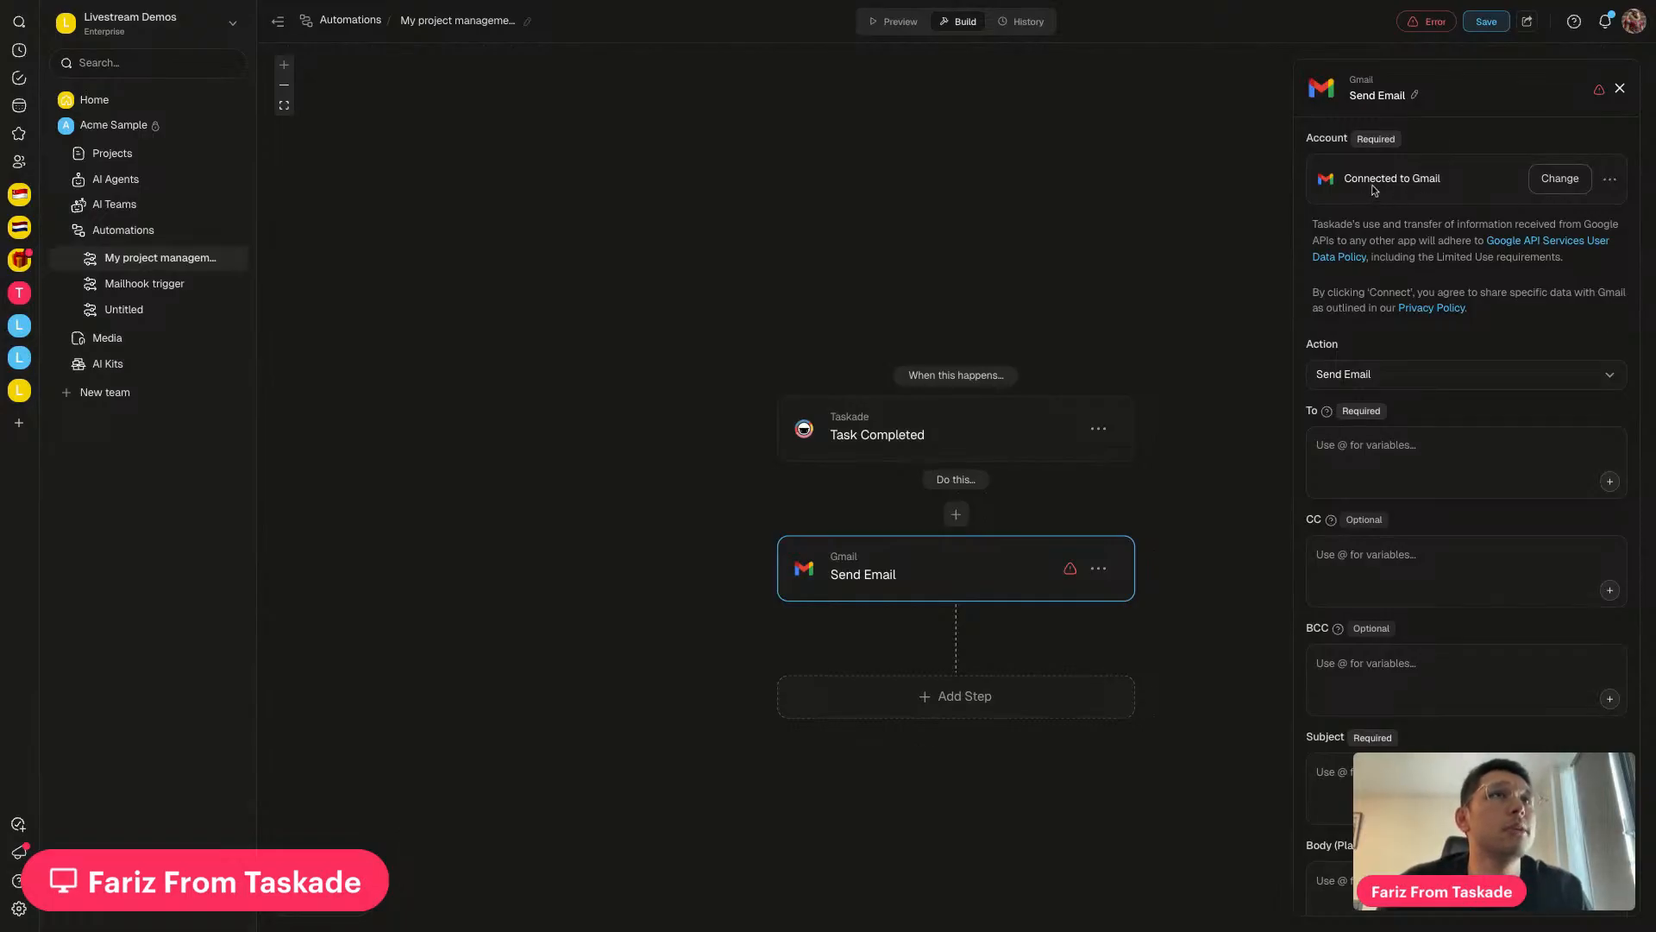
scroll(1404, 320, "down", 2)
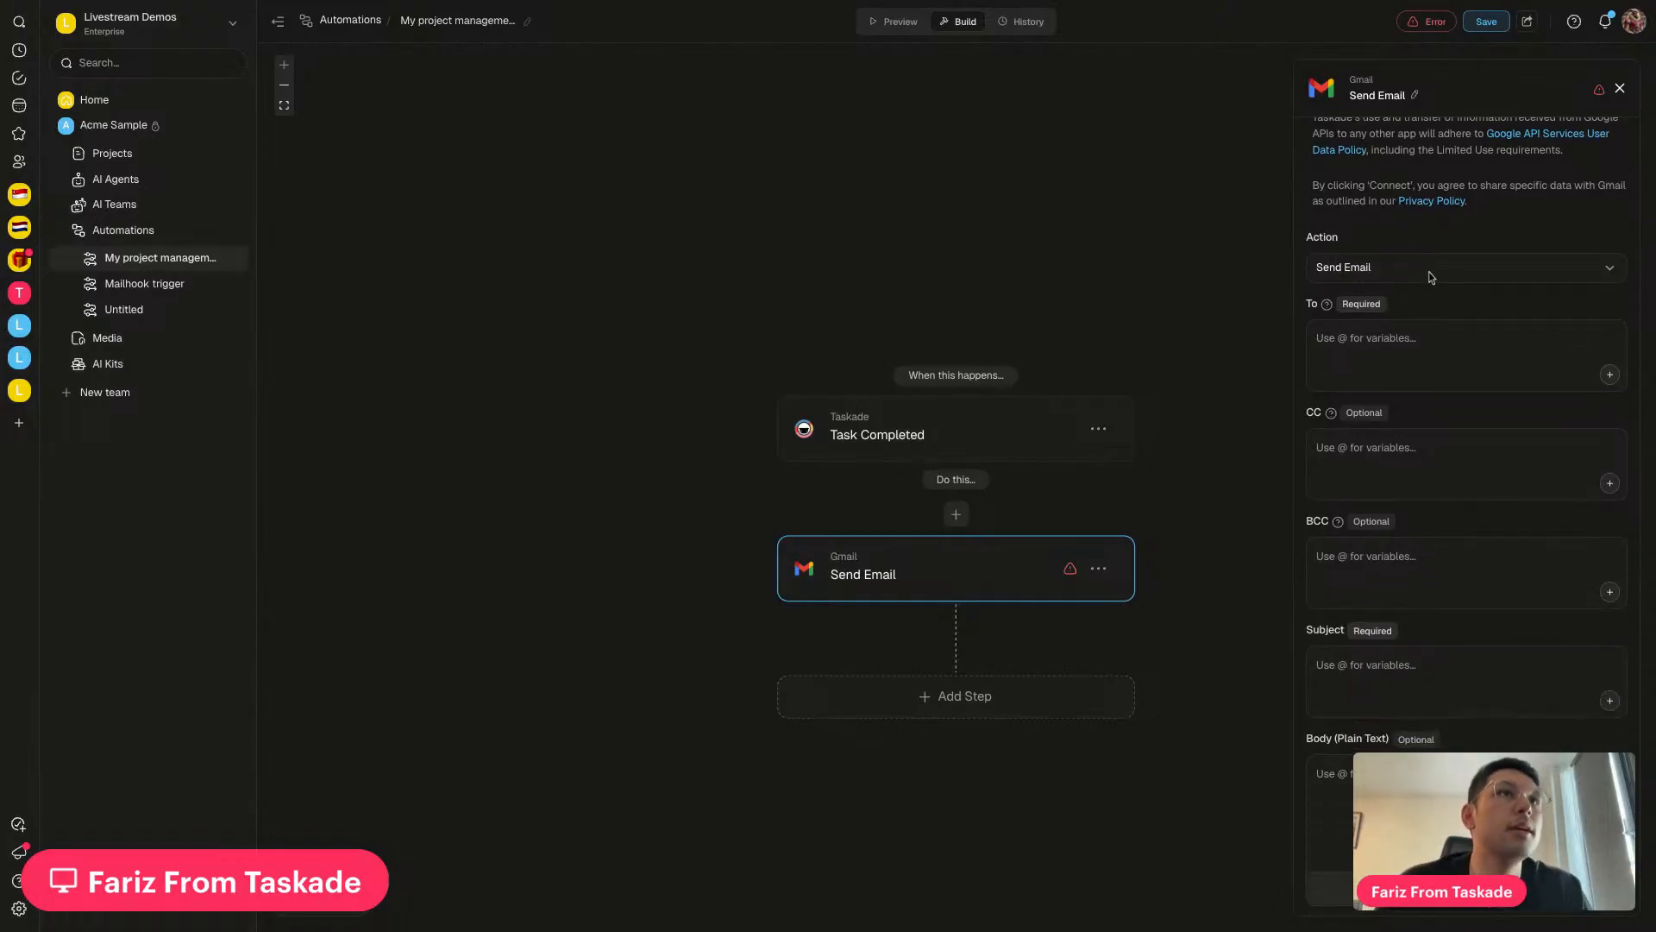
left_click(1367, 341)
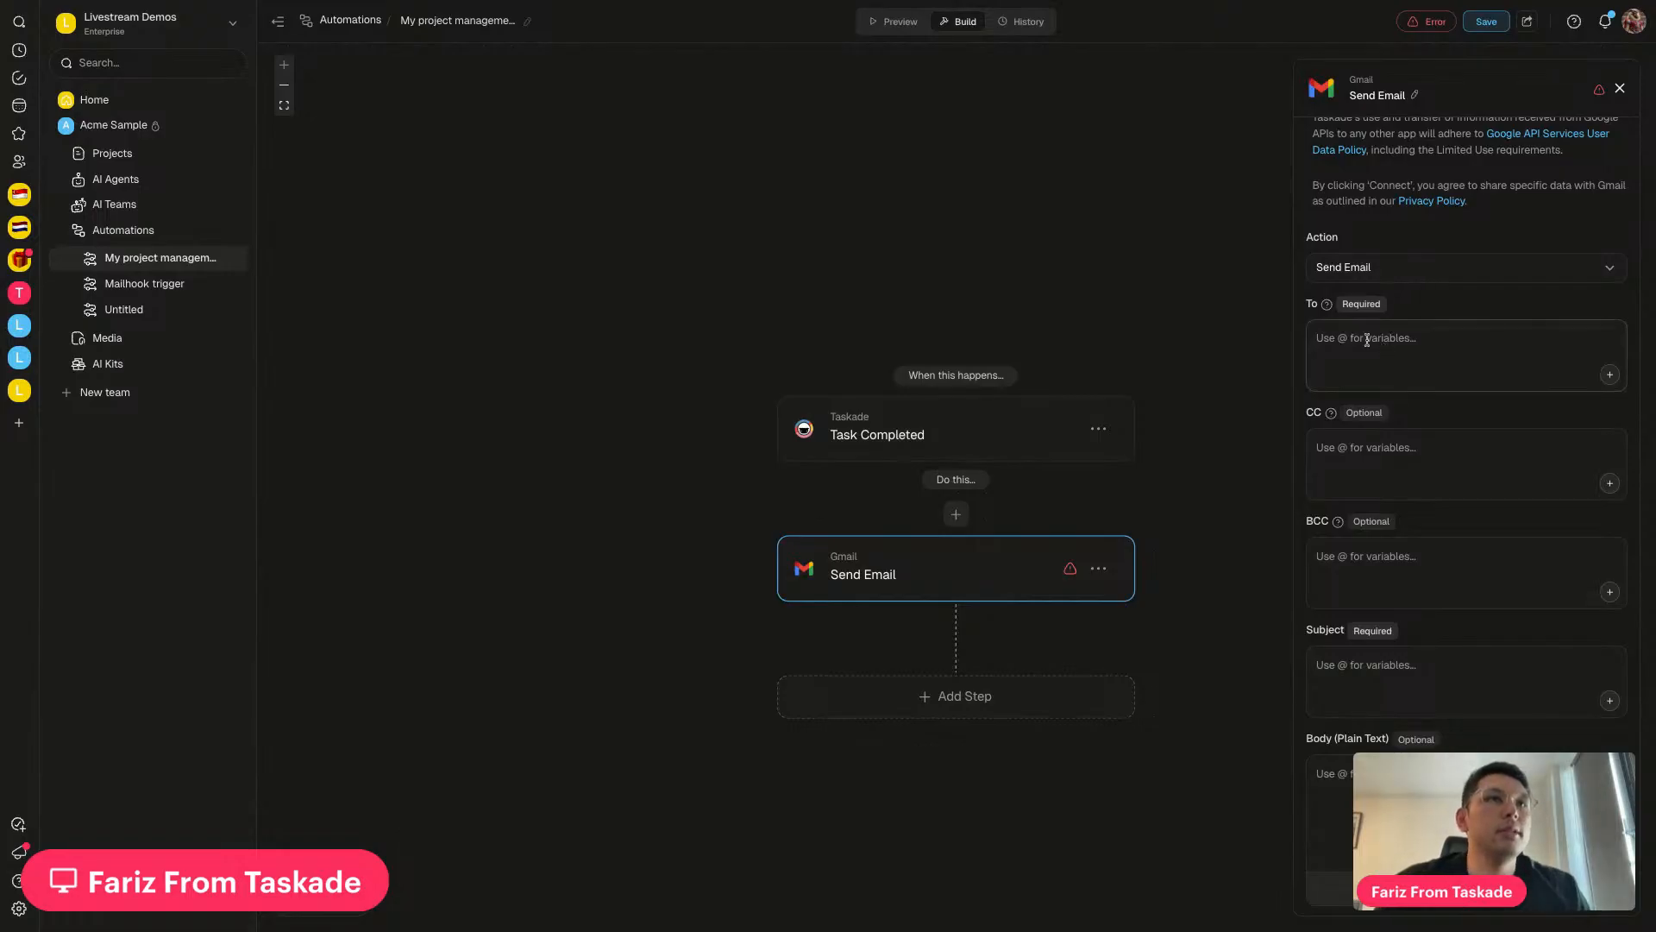
left_click(378, 2)
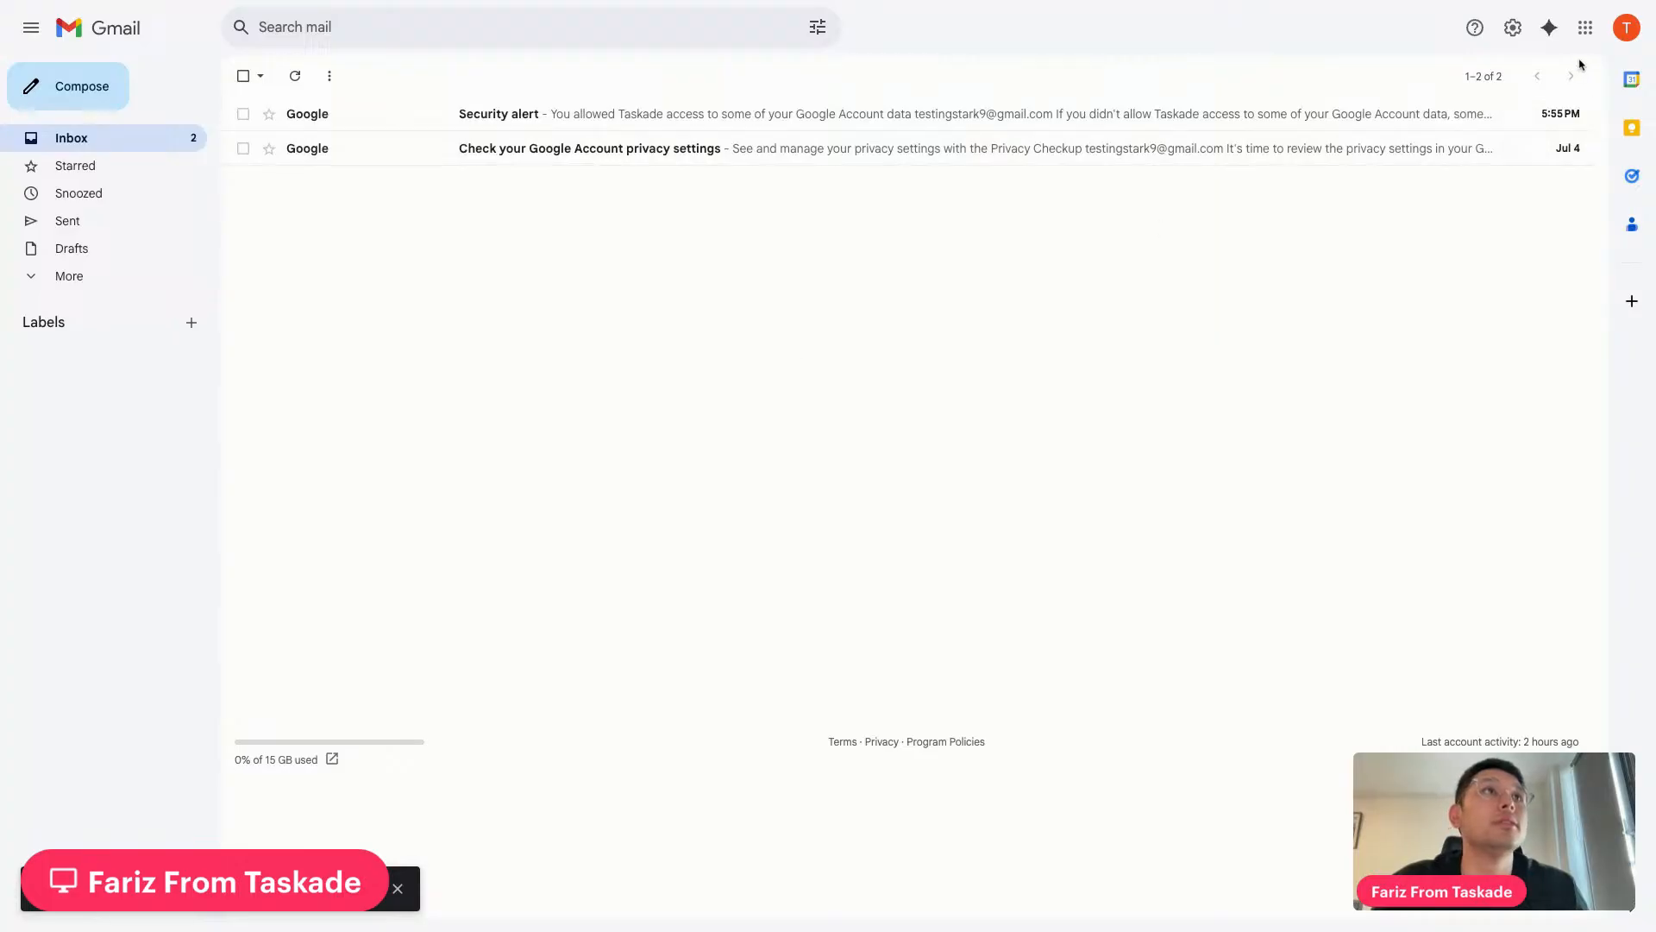
left_click(1610, 47)
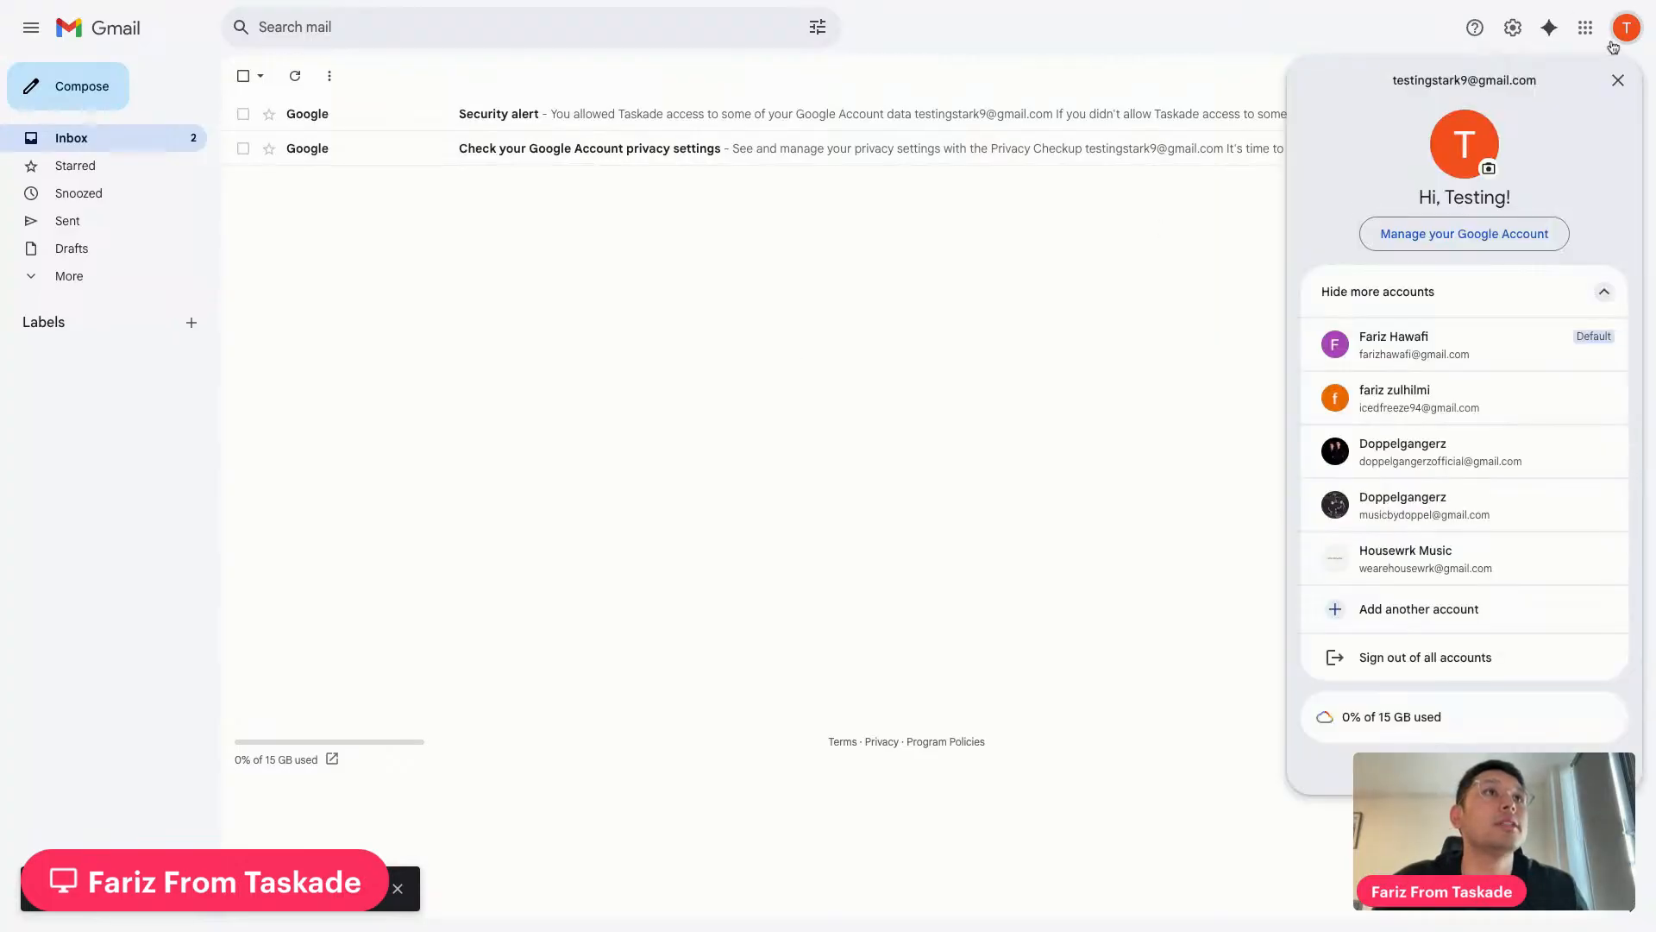
left_click(1612, 47)
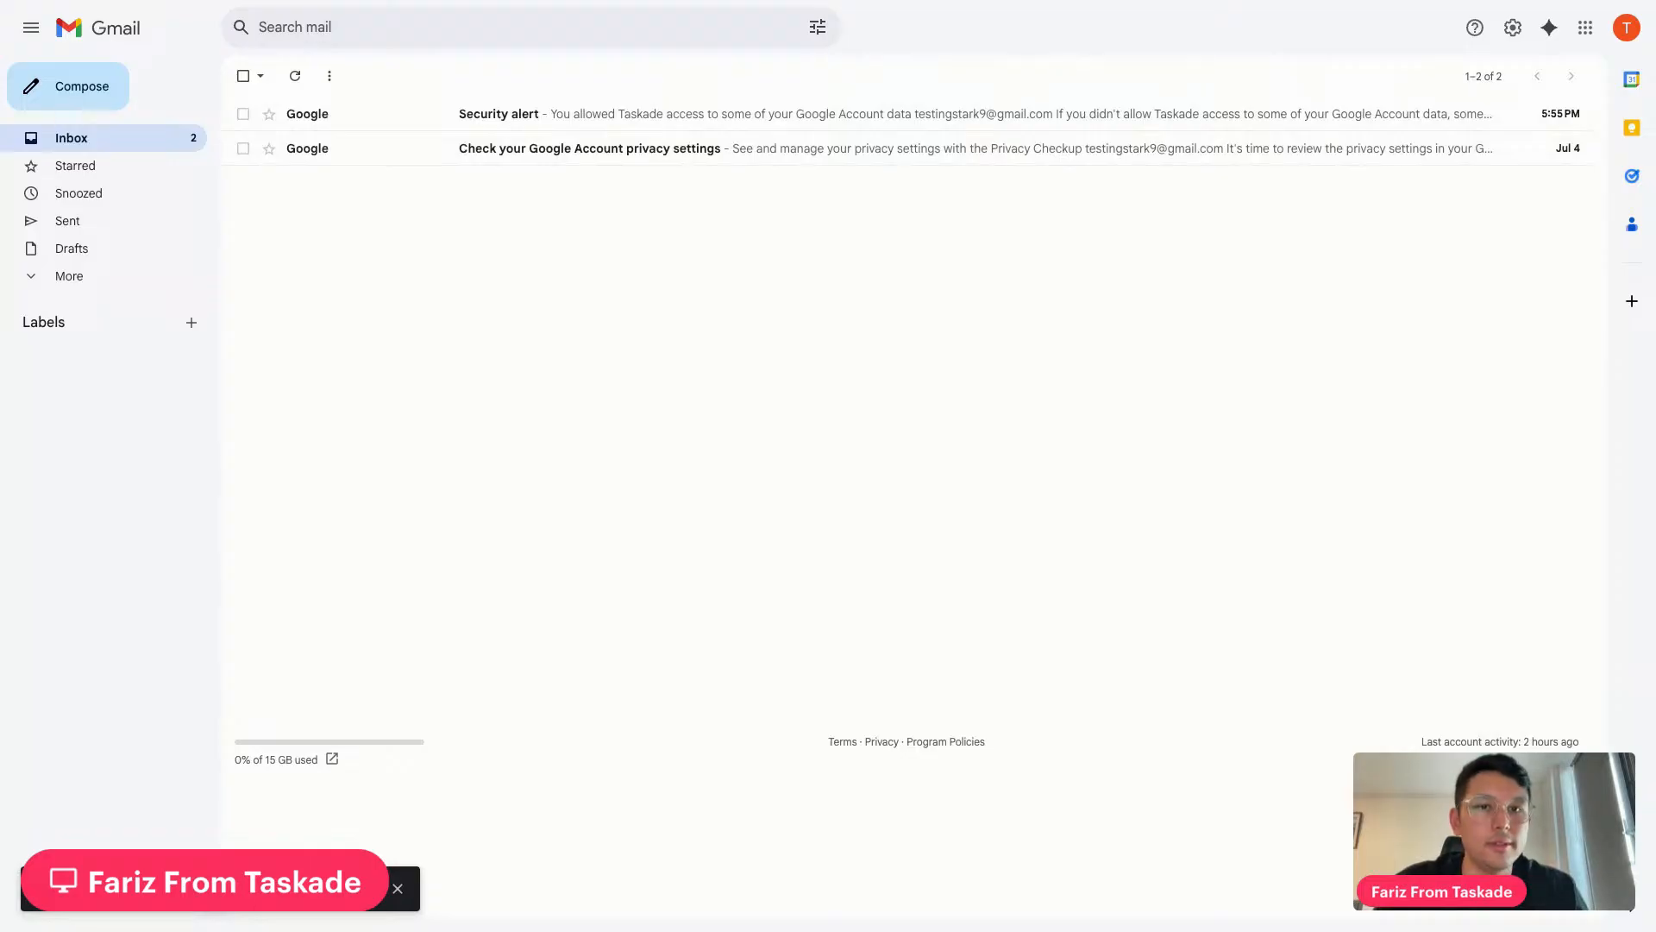
Enter the recipient's e-mail address in the Send Email To field
left_click(631, 4)
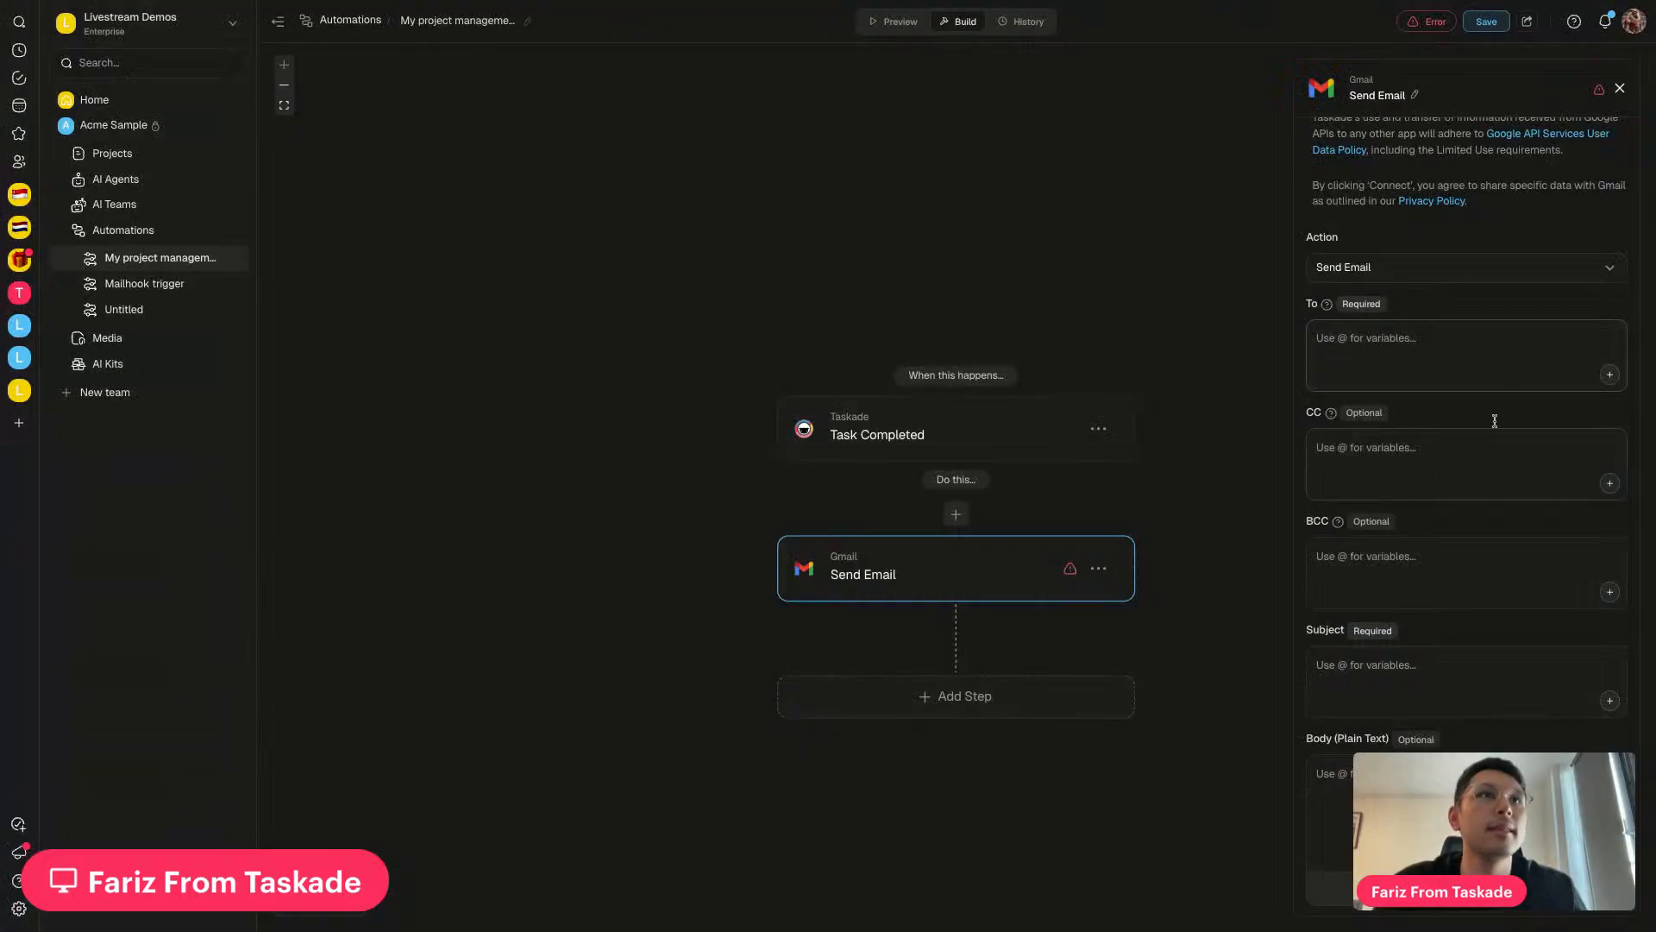
left_click(1491, 369)
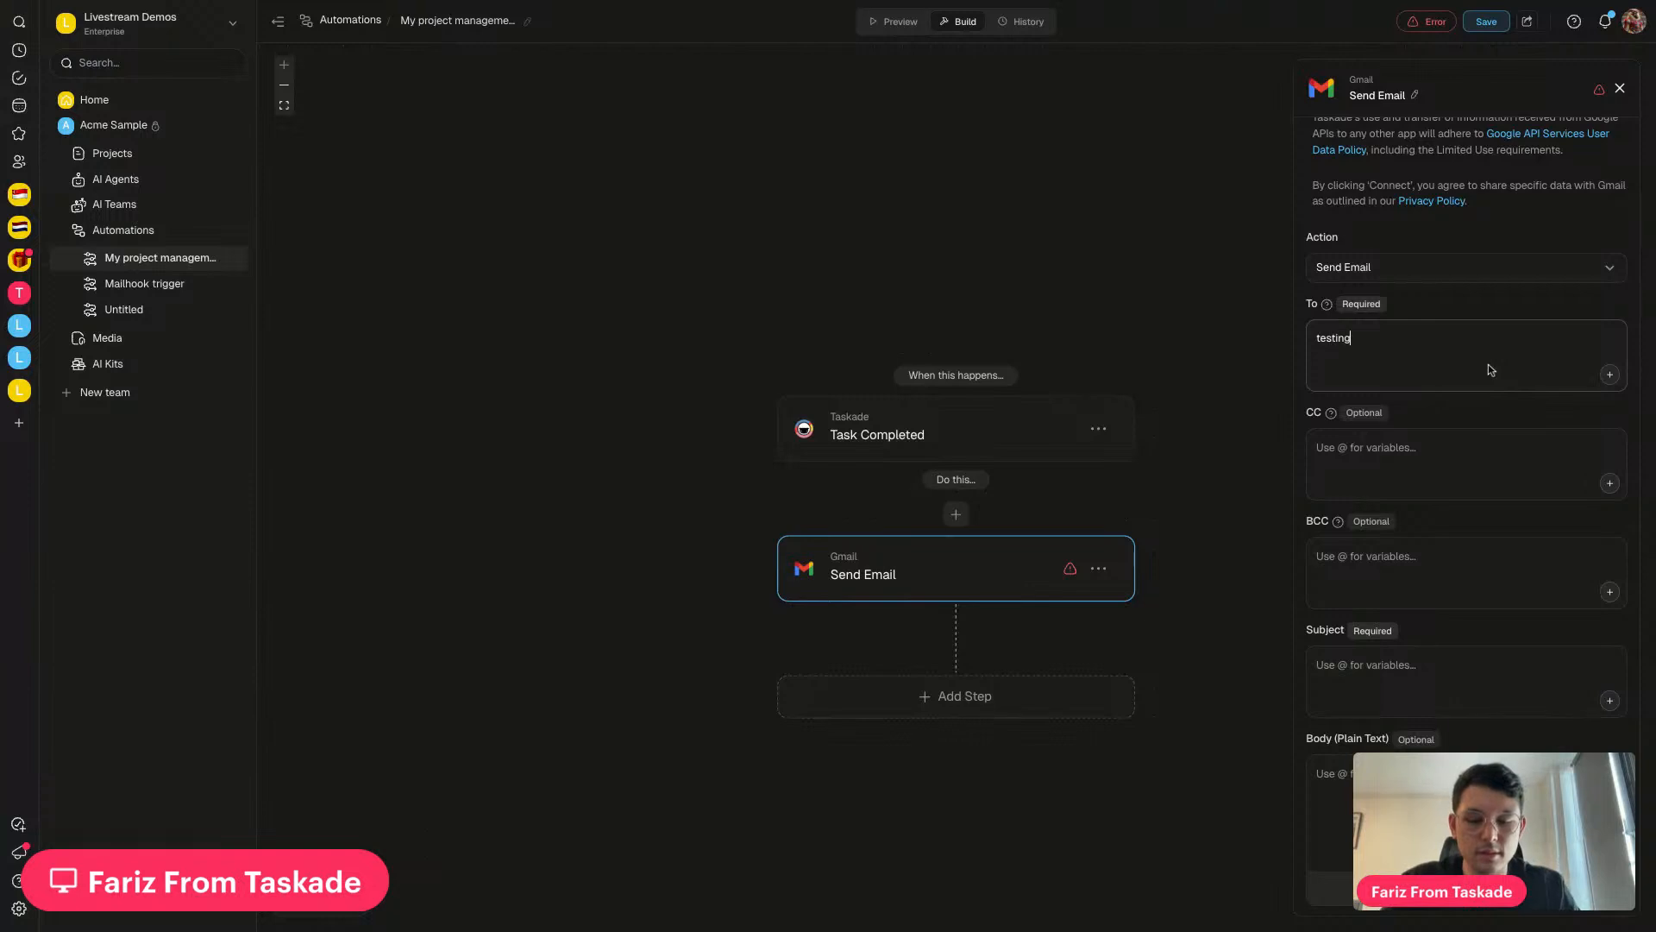
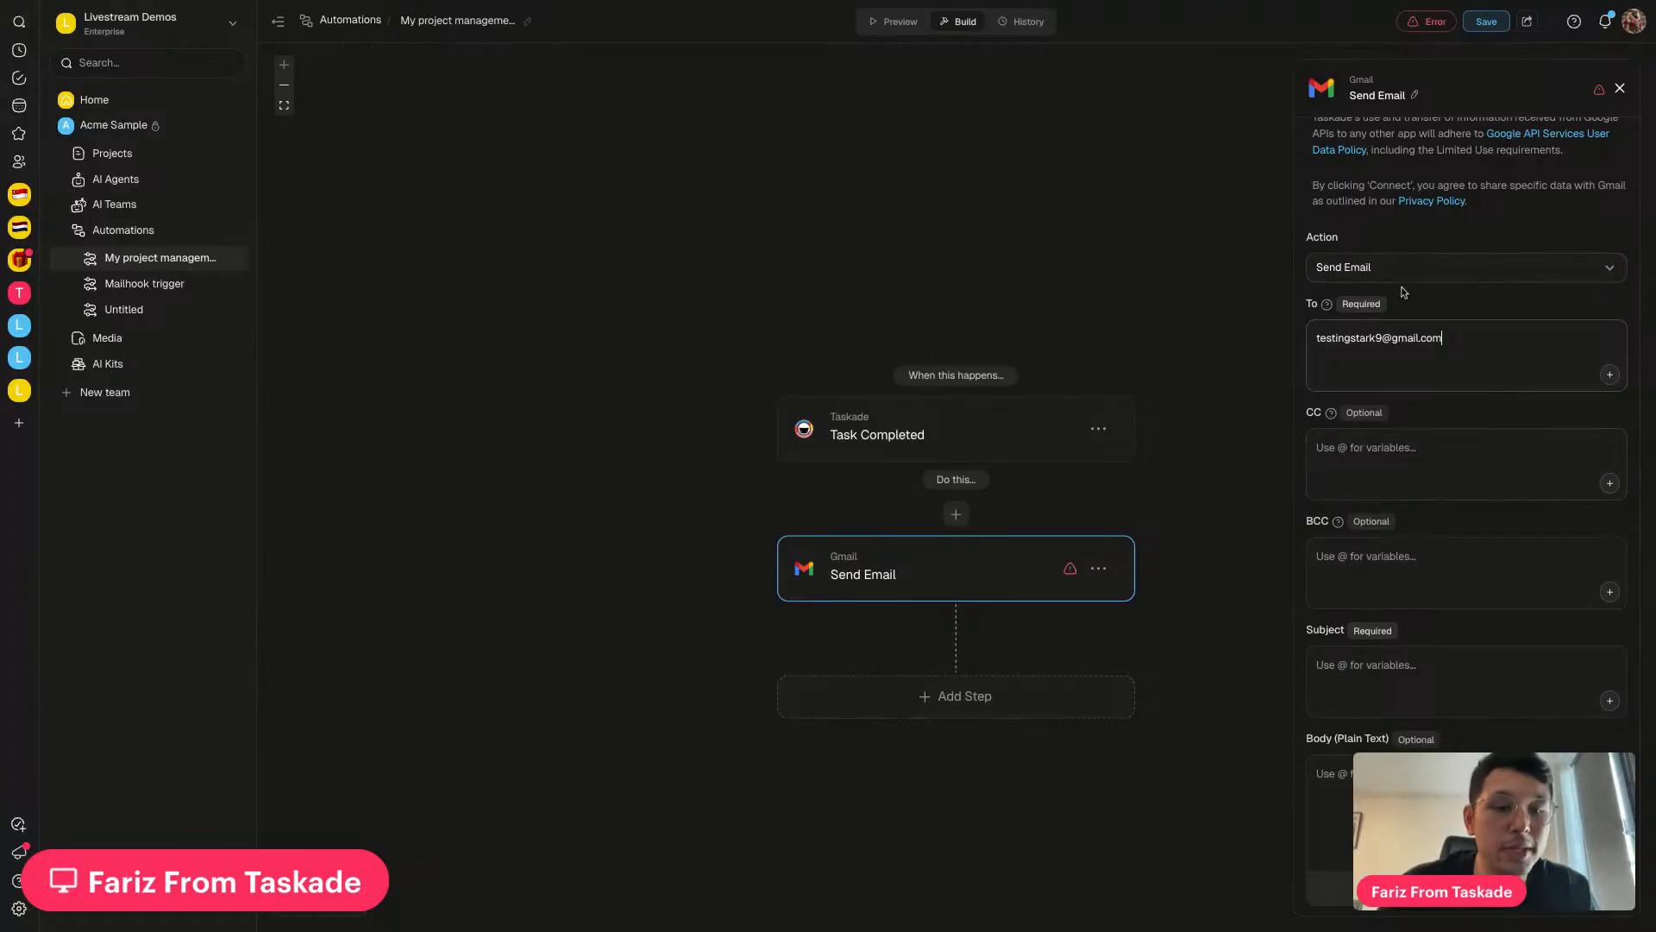
Set the subject to 'Tesk completed:' followed by the Task Content variable
scroll(1404, 404, "down", 3)
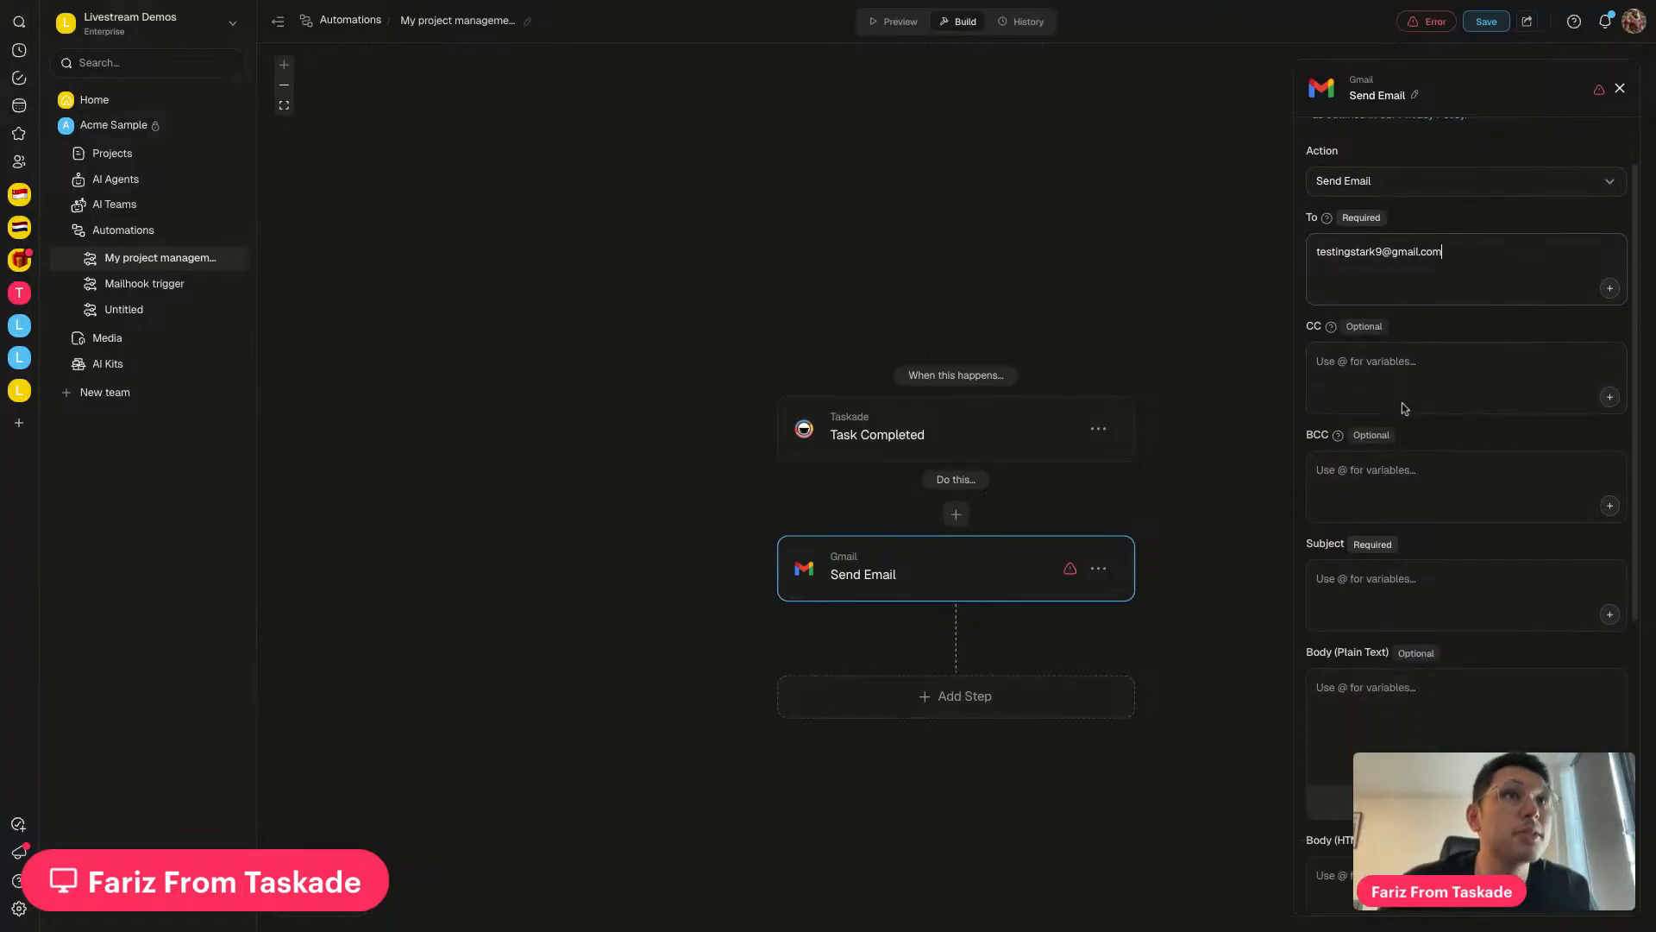
scroll(1424, 343, "down", 2)
left_click(1397, 291)
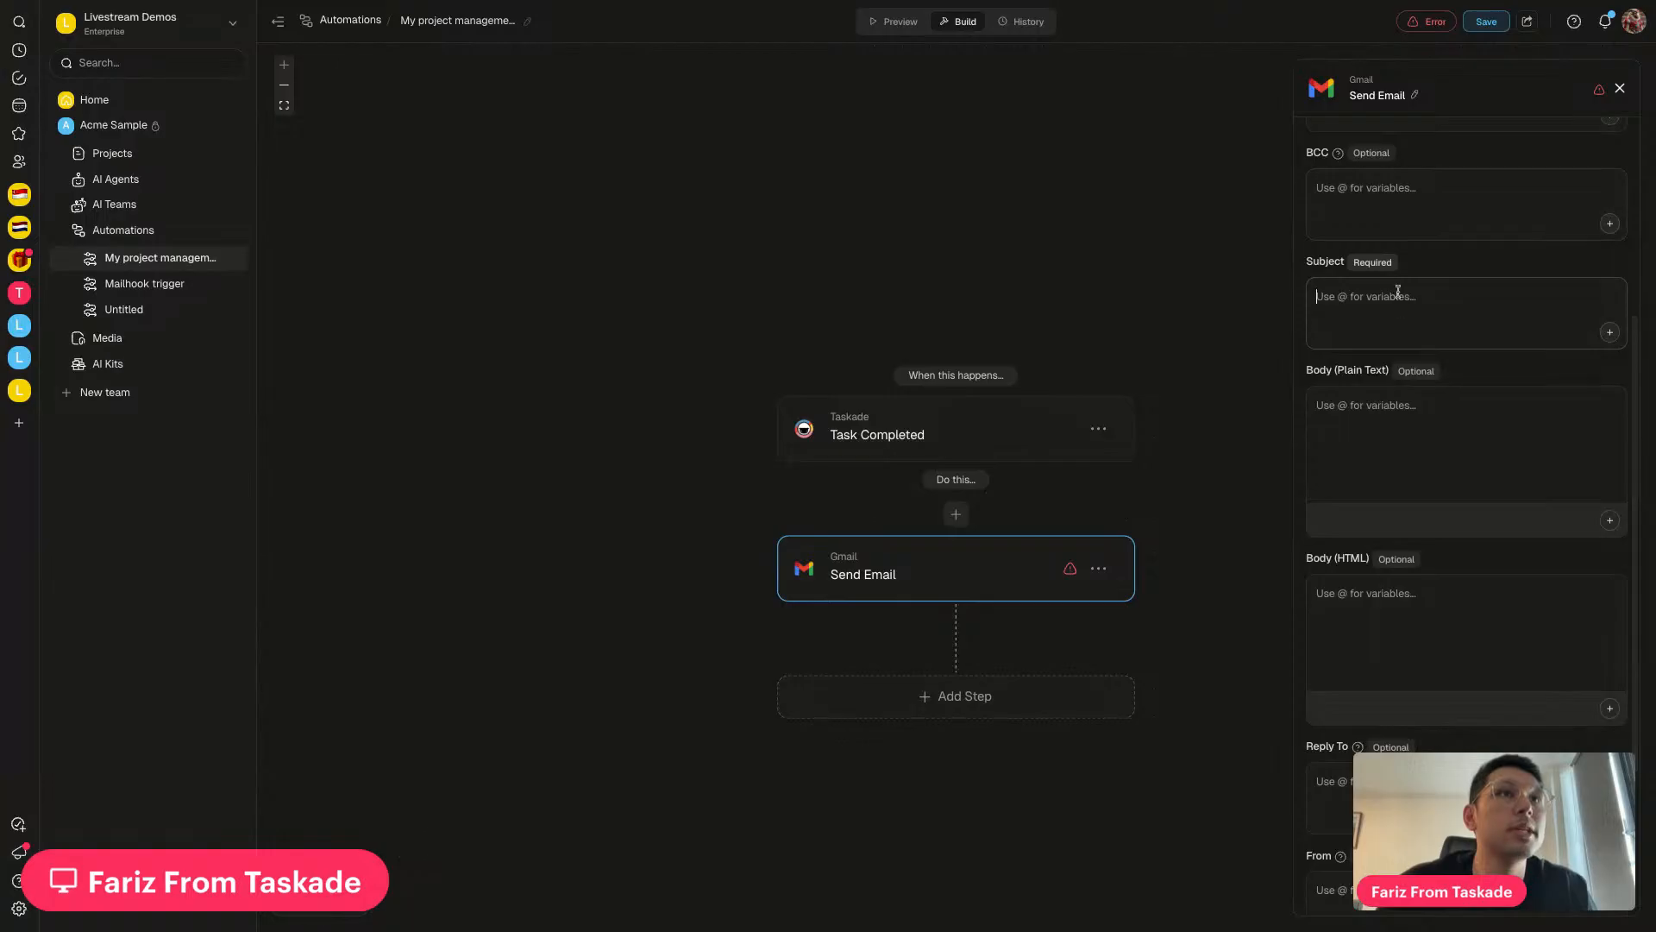
type("Tesk compl")
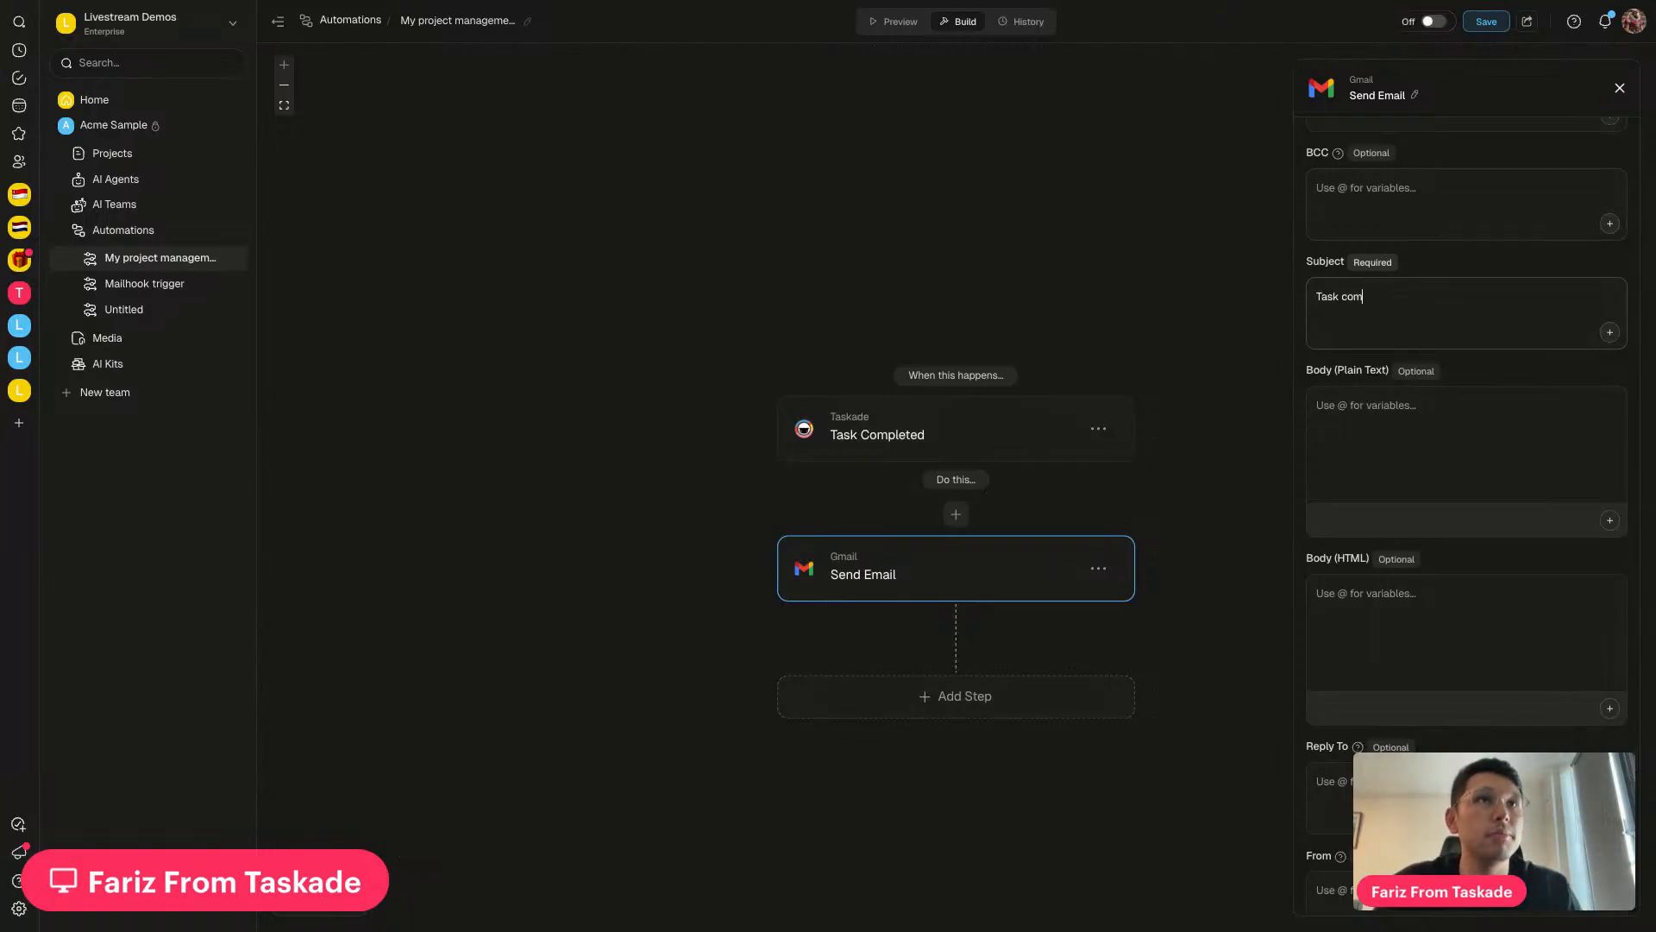
type("eted")
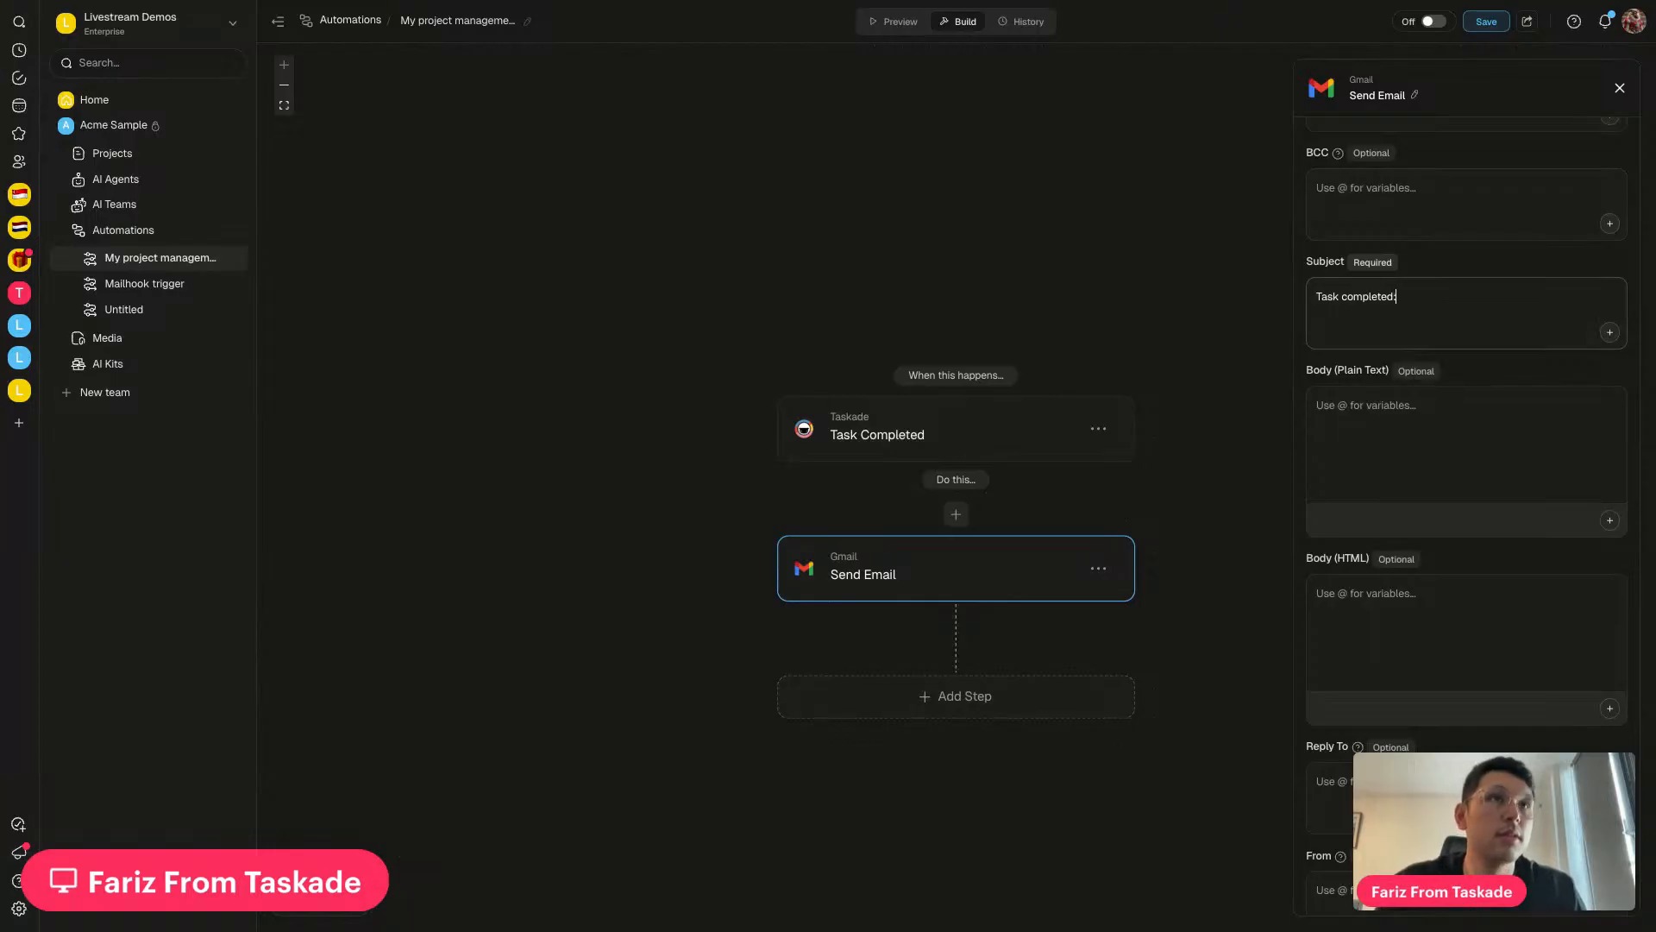
type(": @")
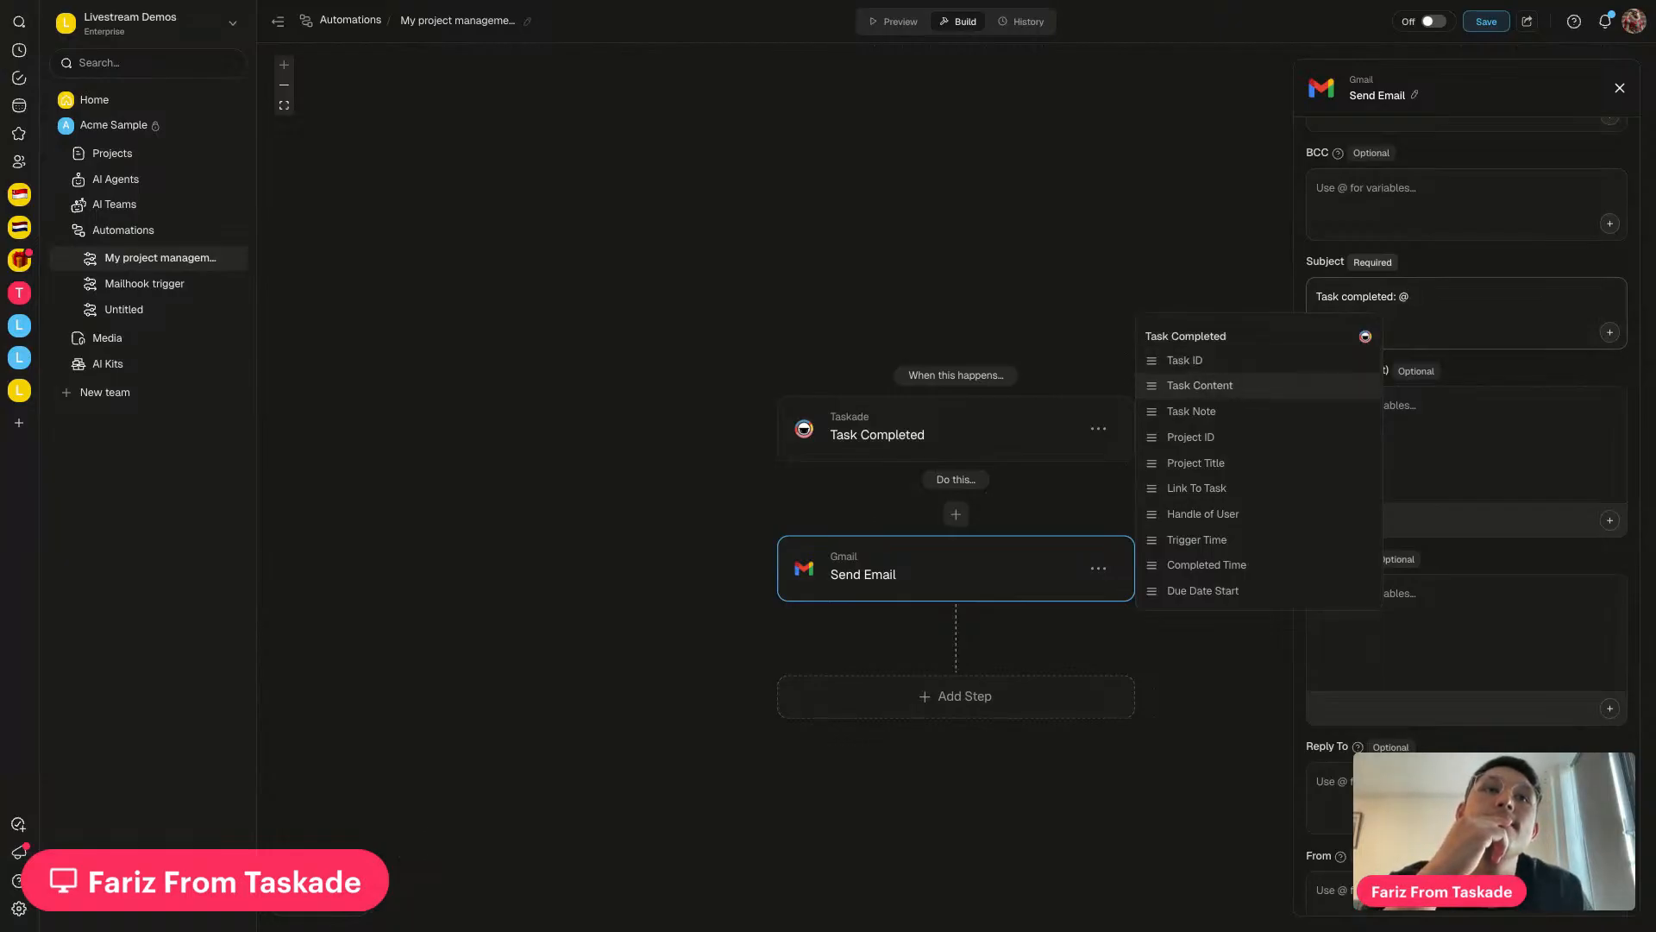
key("Return")
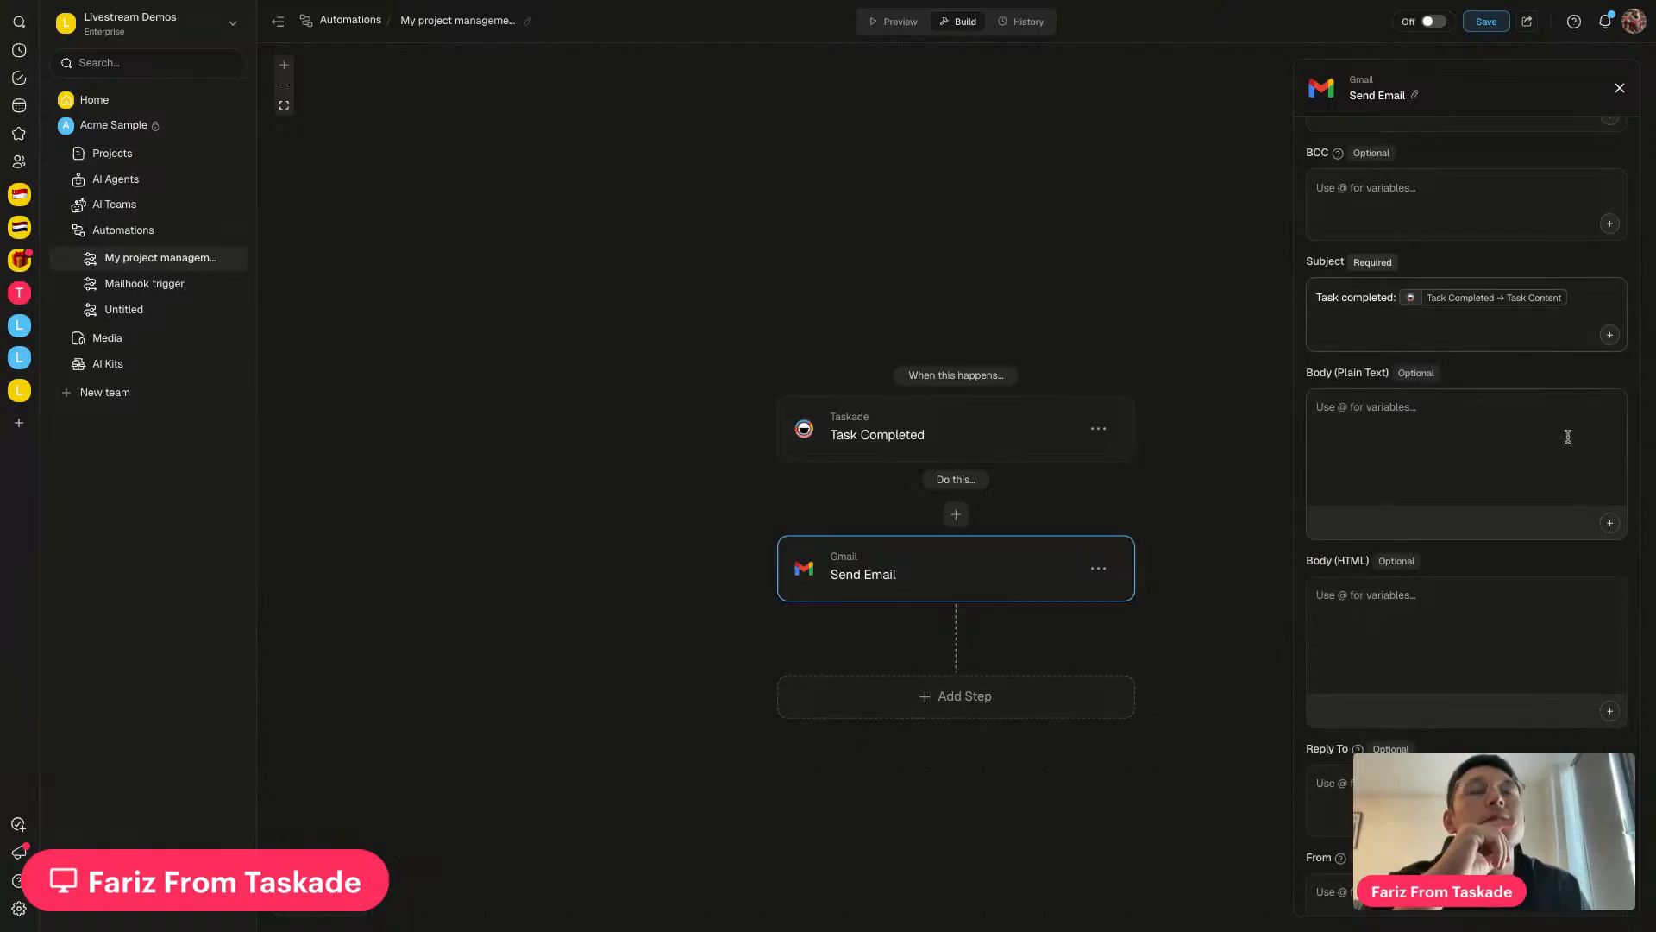
scroll(1478, 435, "down", 1)
Start the email body with 'This task was just completed:' plus the Link To Task variable
left_click(1484, 410)
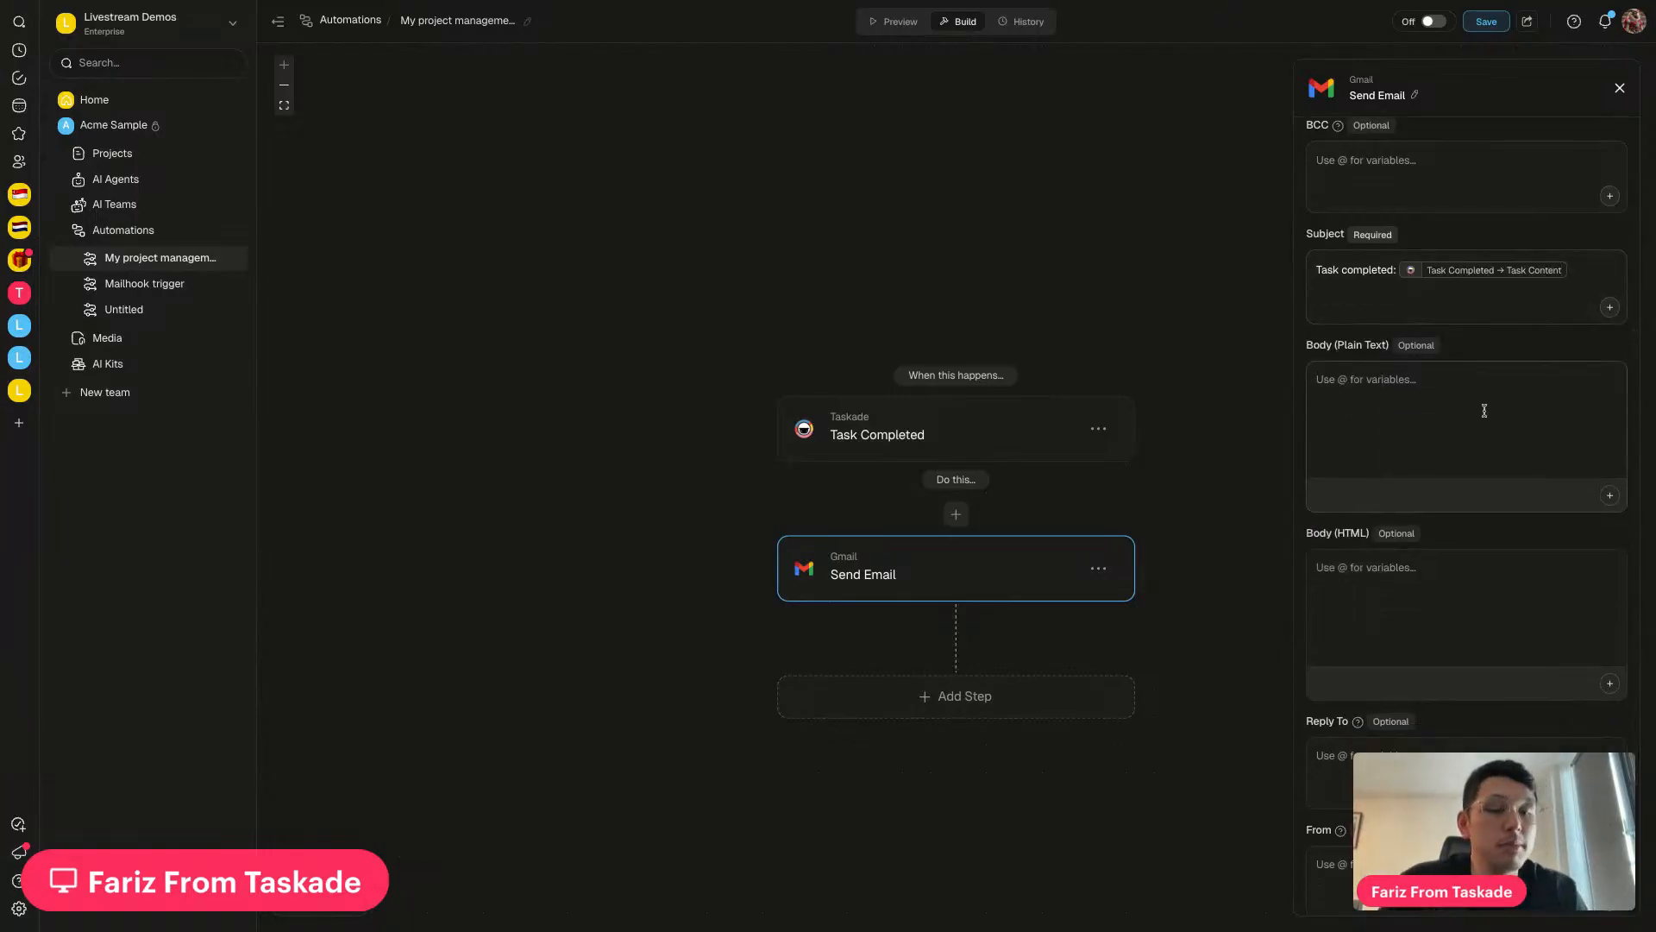
type("Hi,")
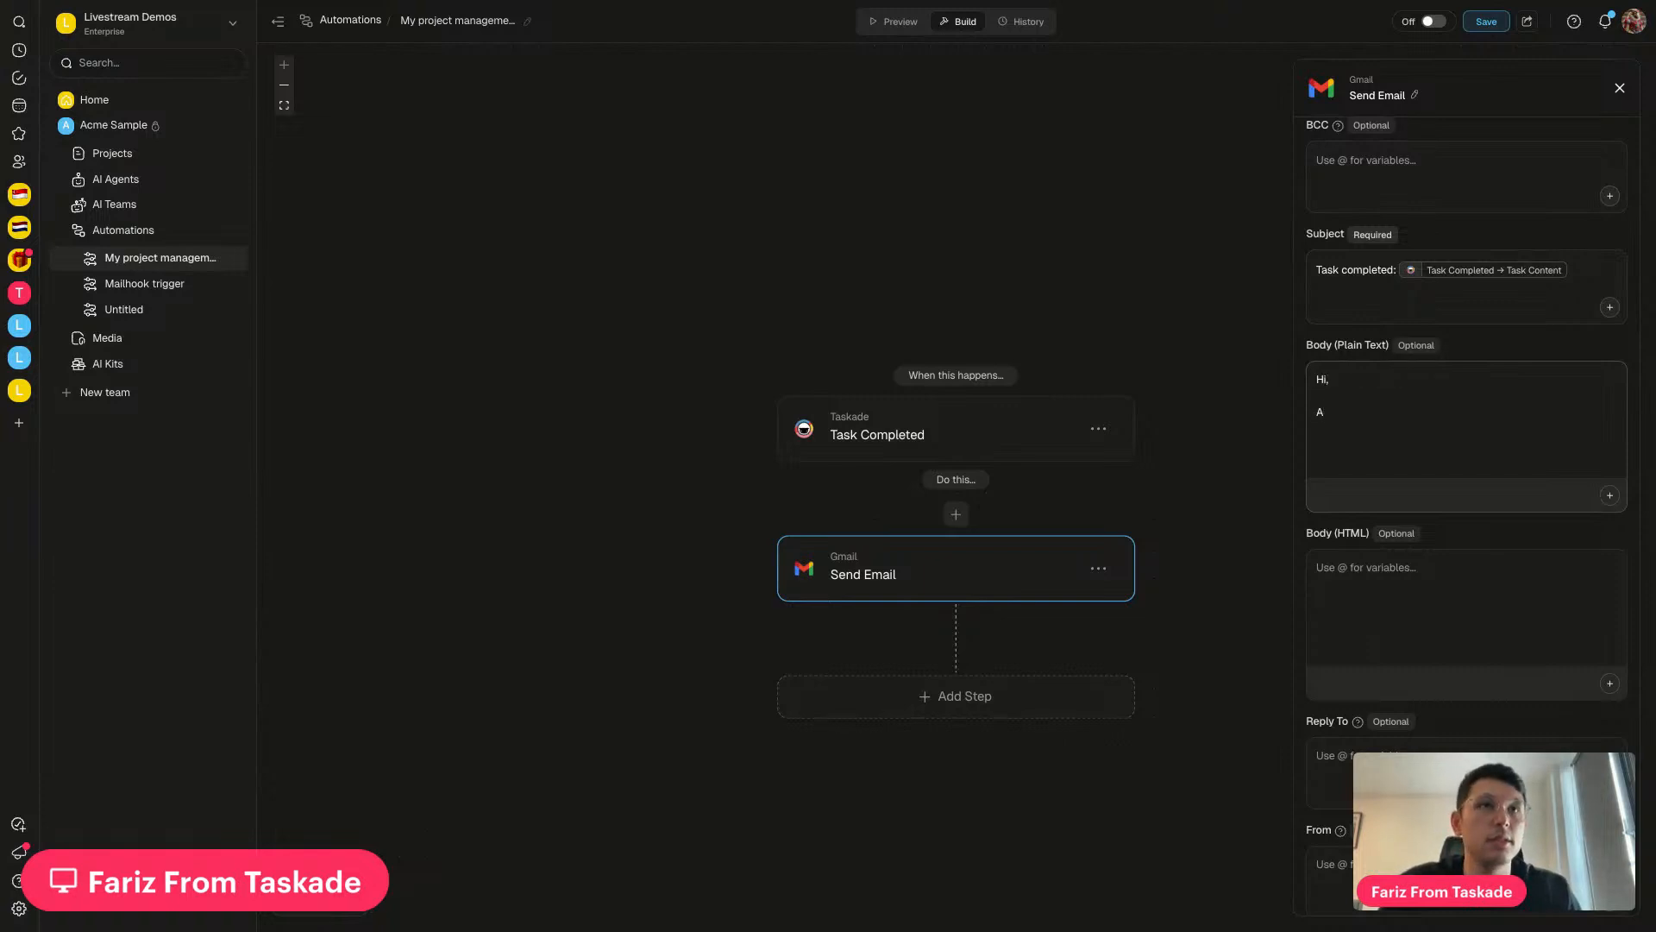
key("BackSpace")
type("This tas")
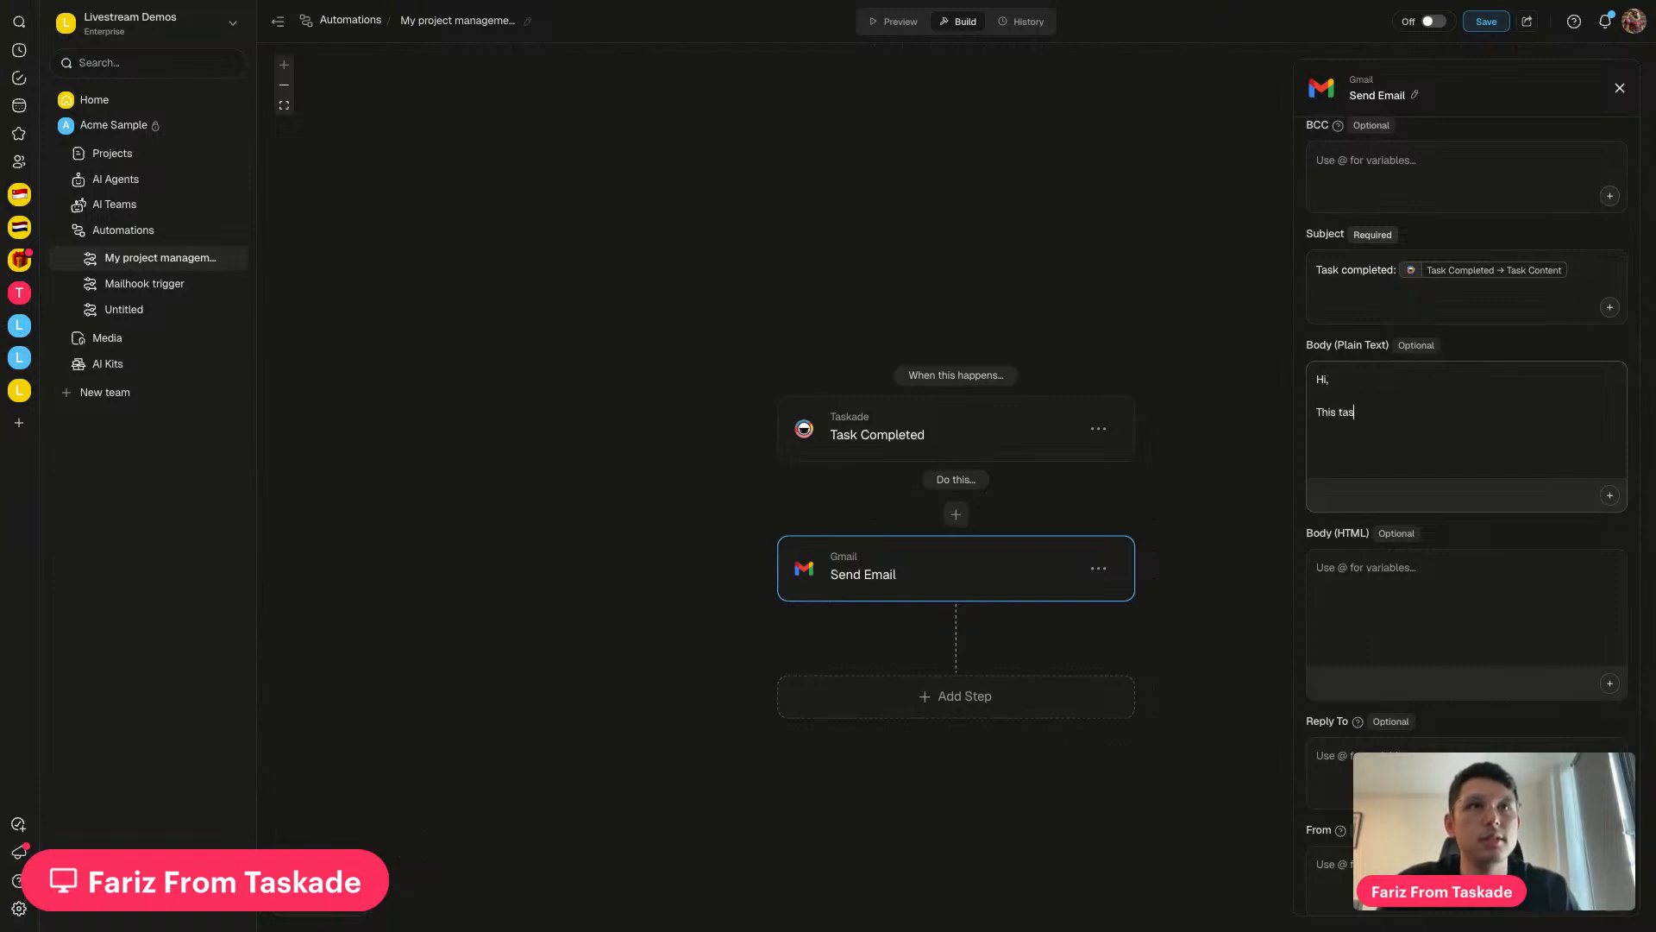
type("k was jus")
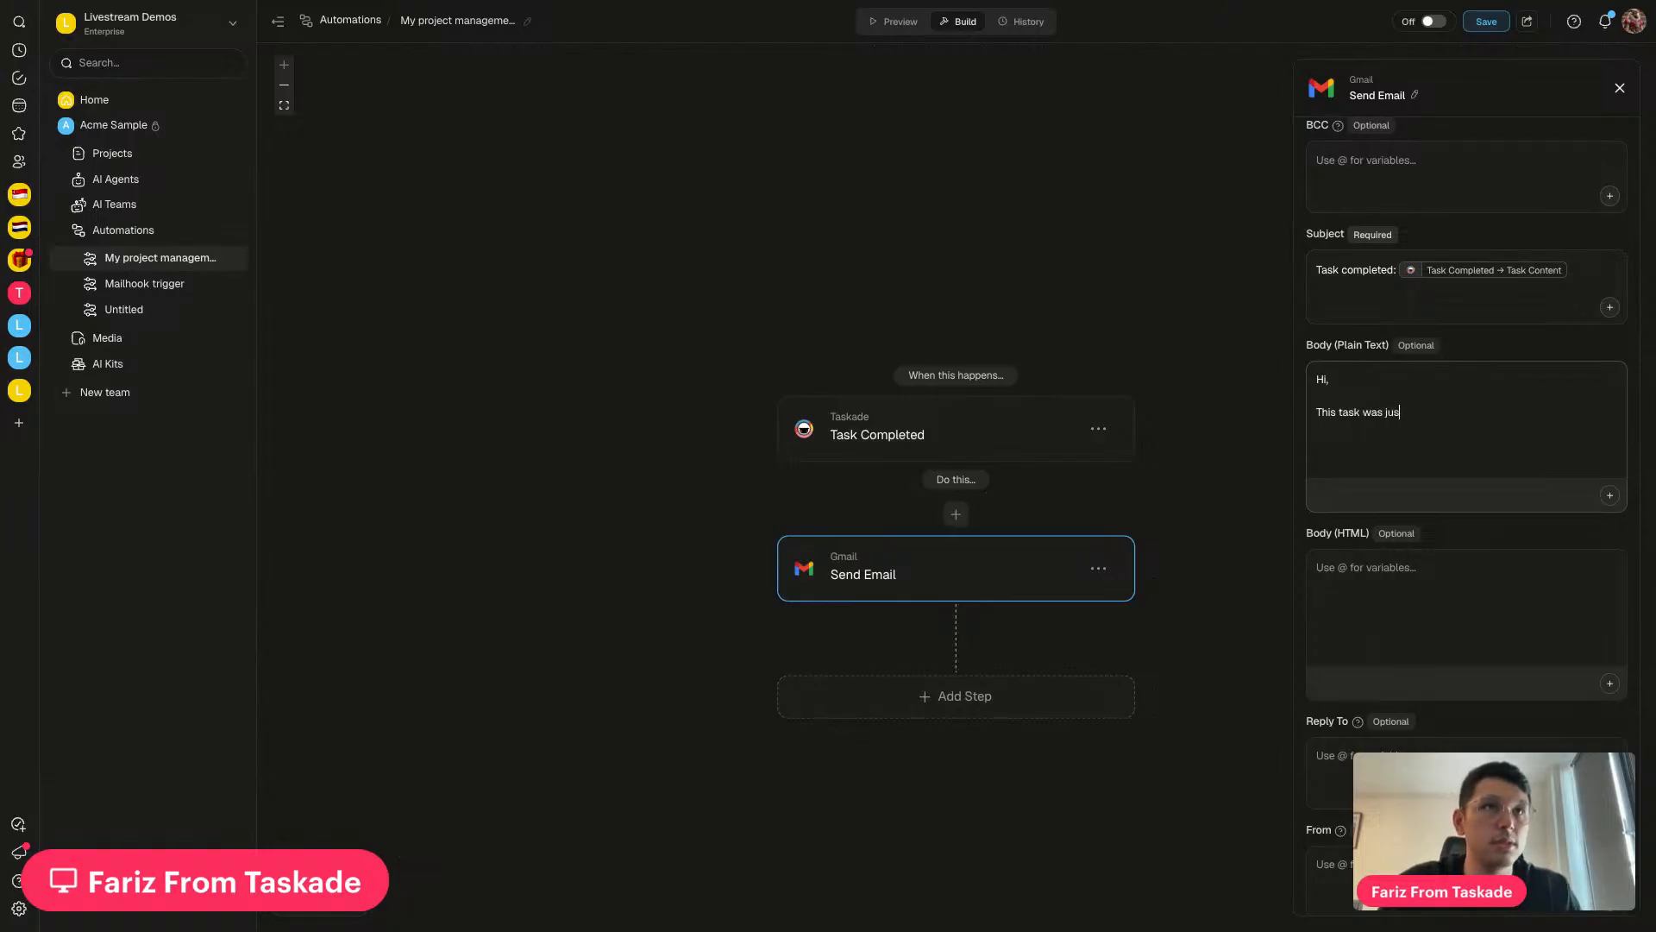
type("t completed")
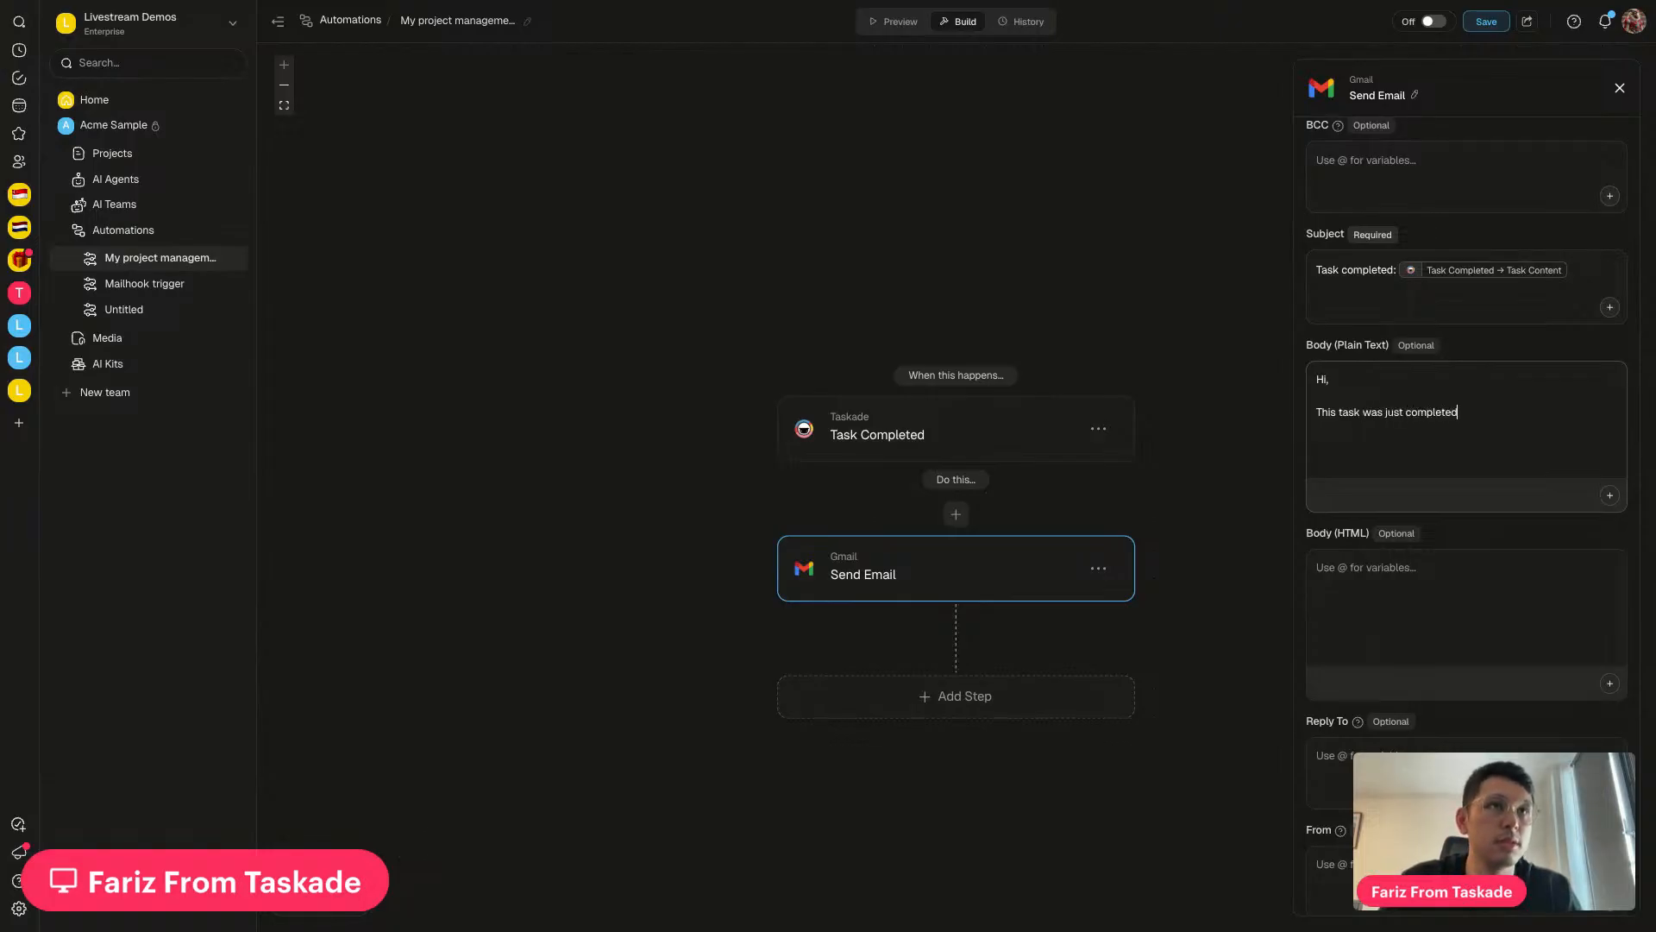
type(": @")
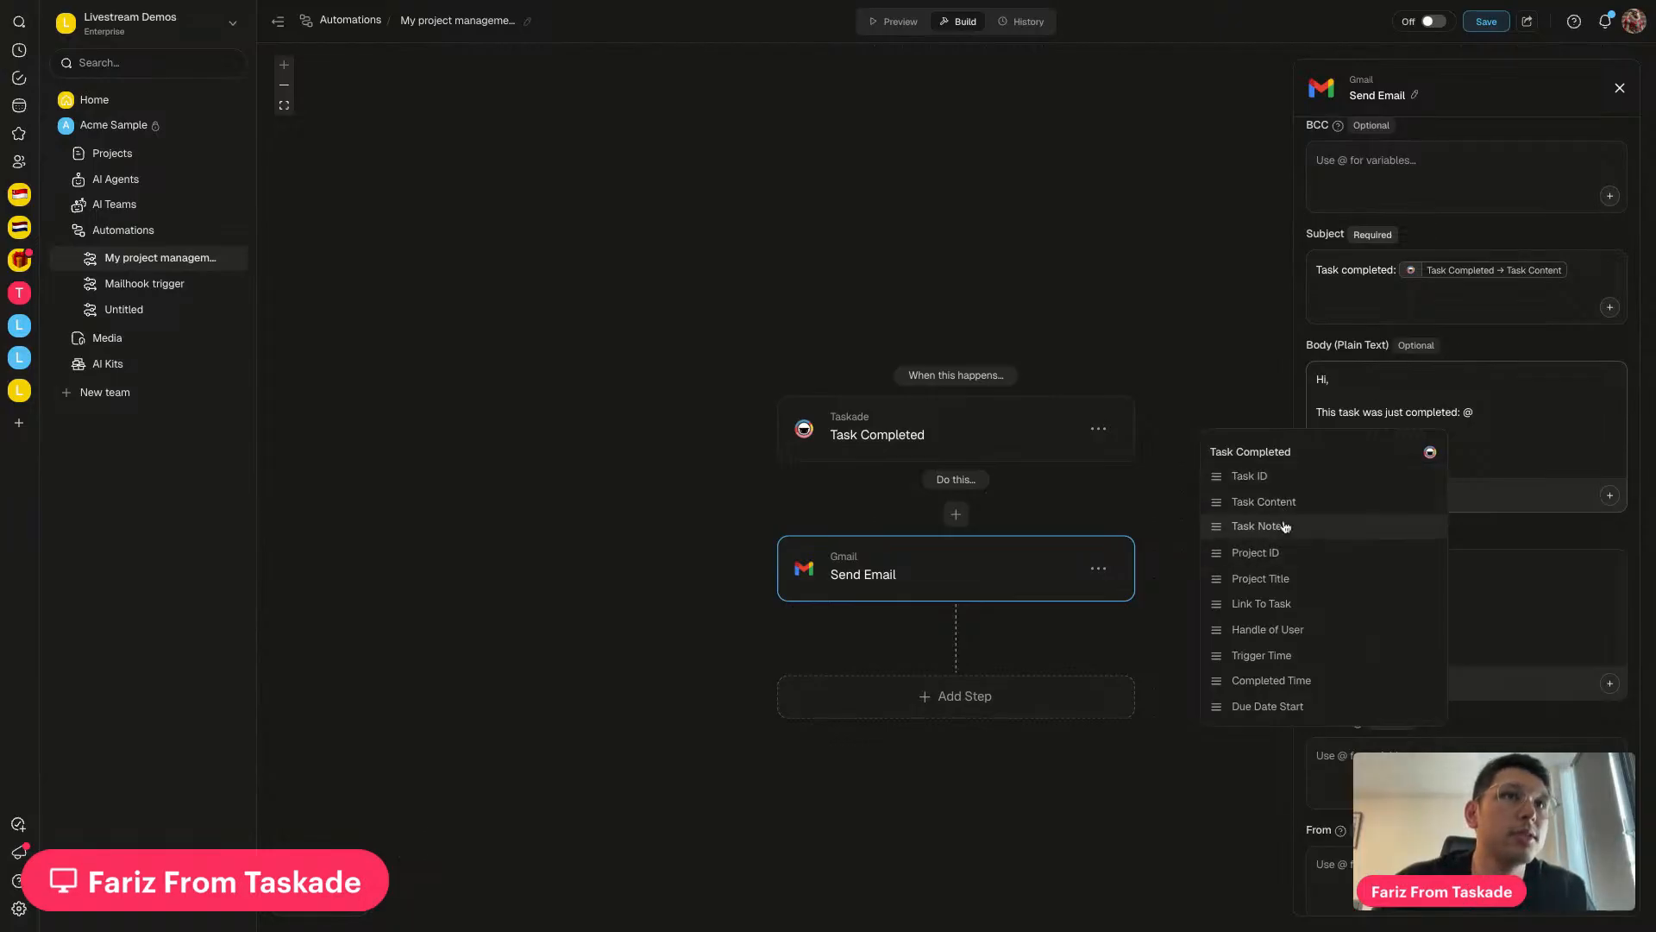
left_click(1313, 604)
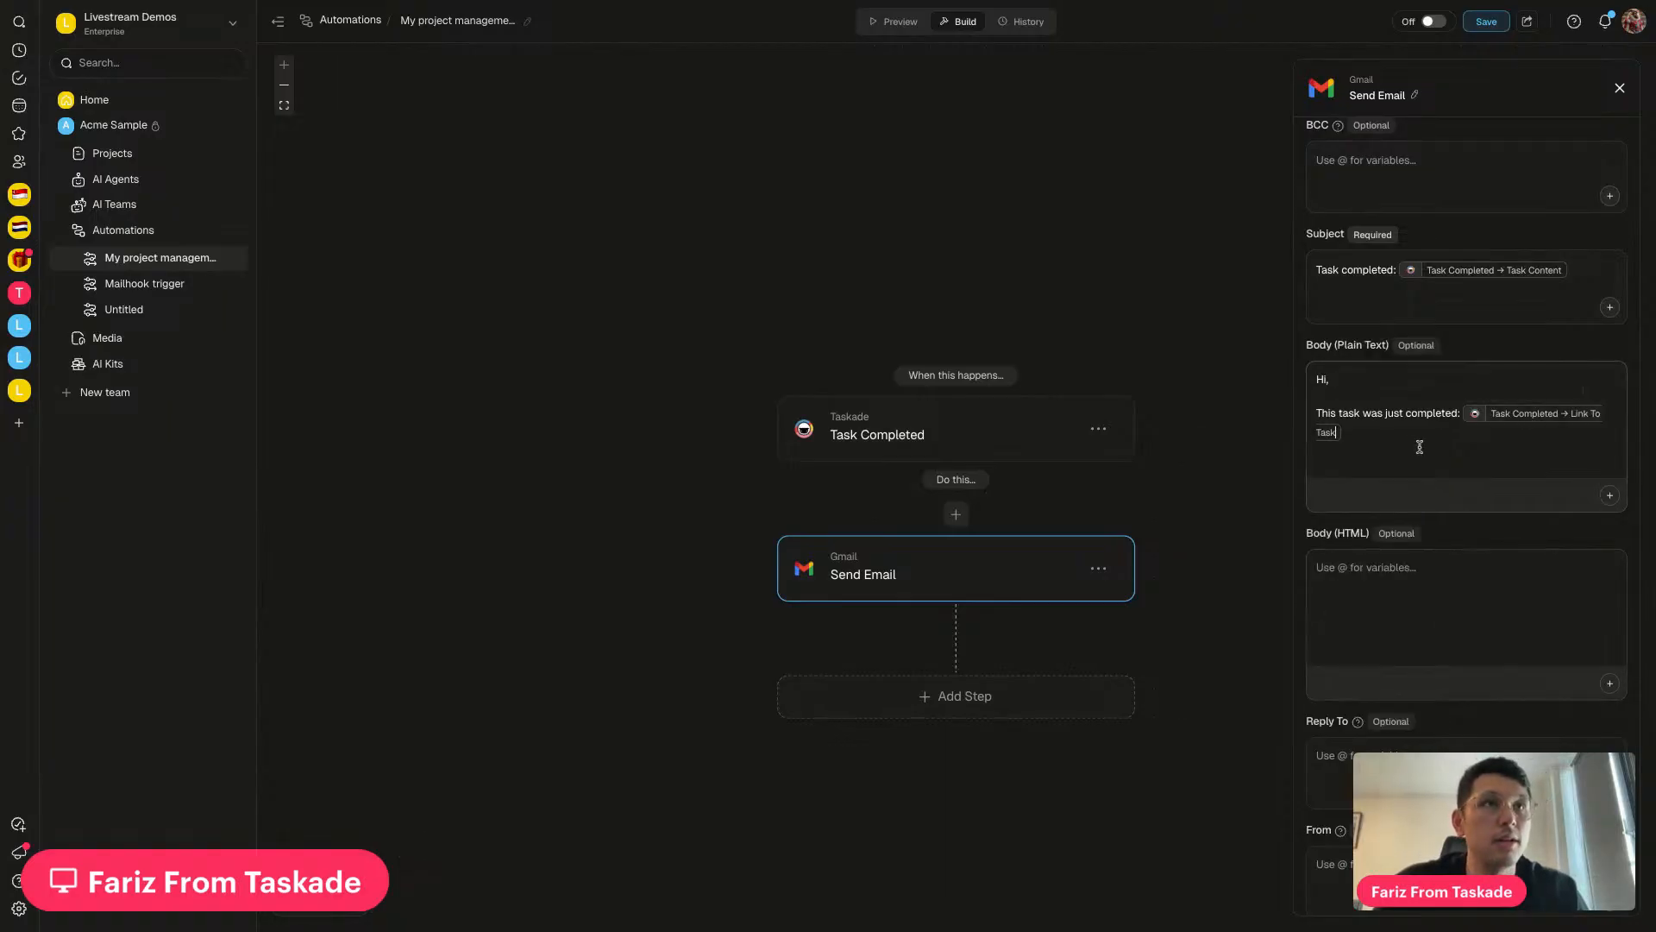
key("Return")
Add a body line 'It was completed by:' with the Handle of User variable
type("@")
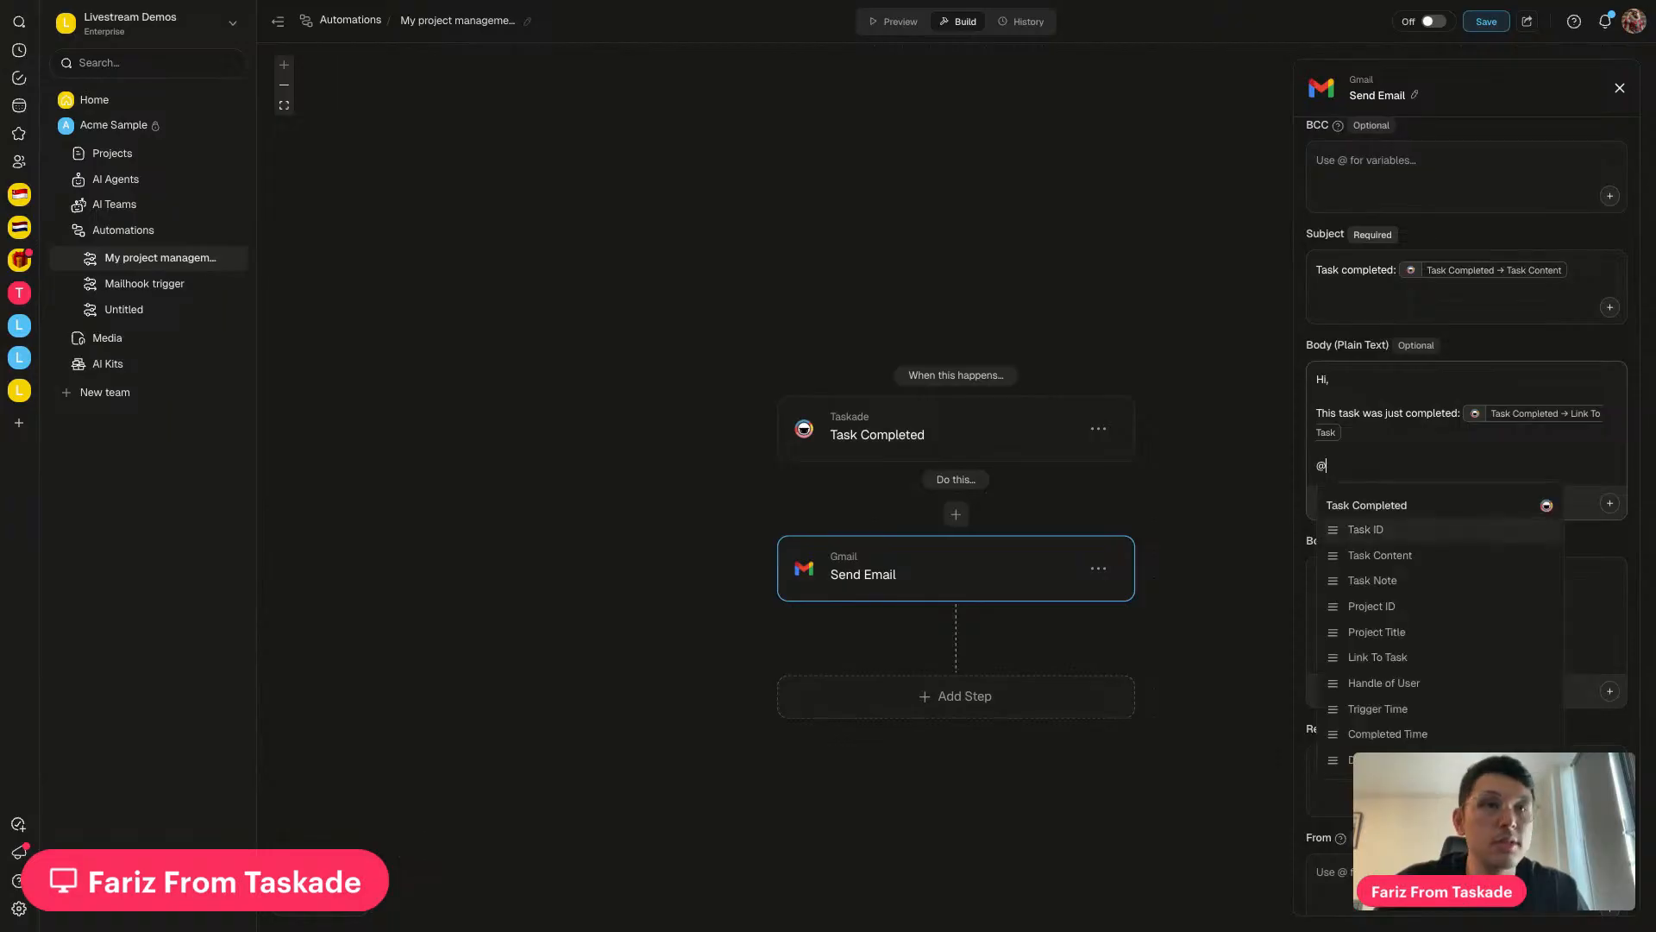
scroll(1428, 611, "down", 1)
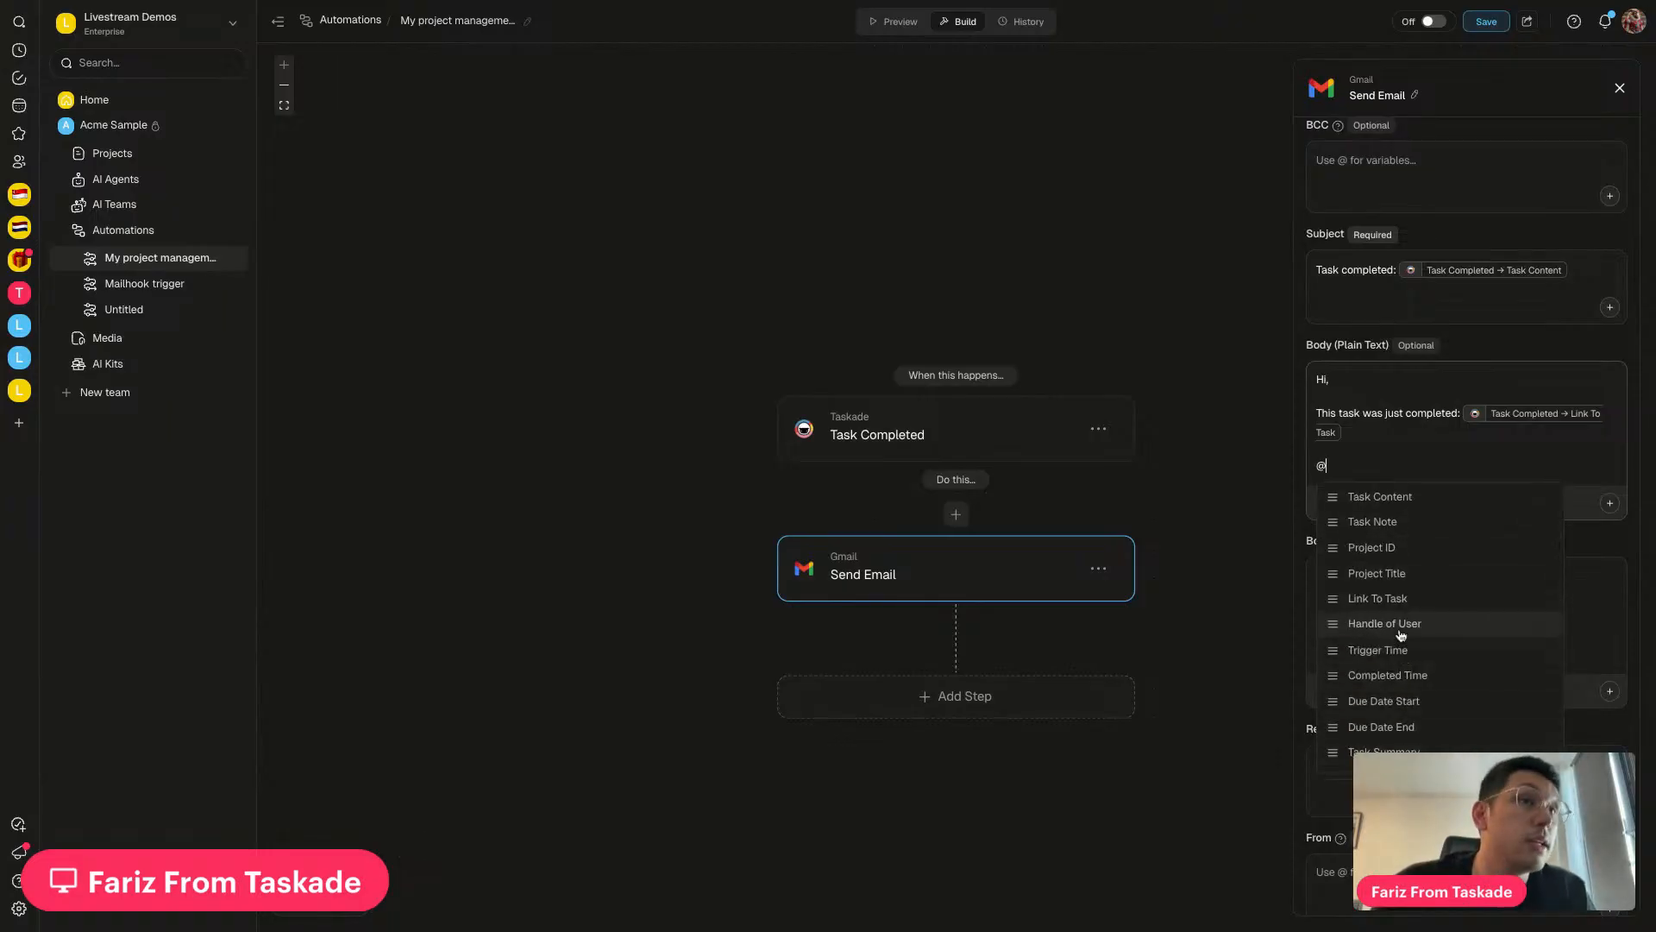
scroll(1380, 517, "up", 1)
key("BackSpace")
type("It was comple")
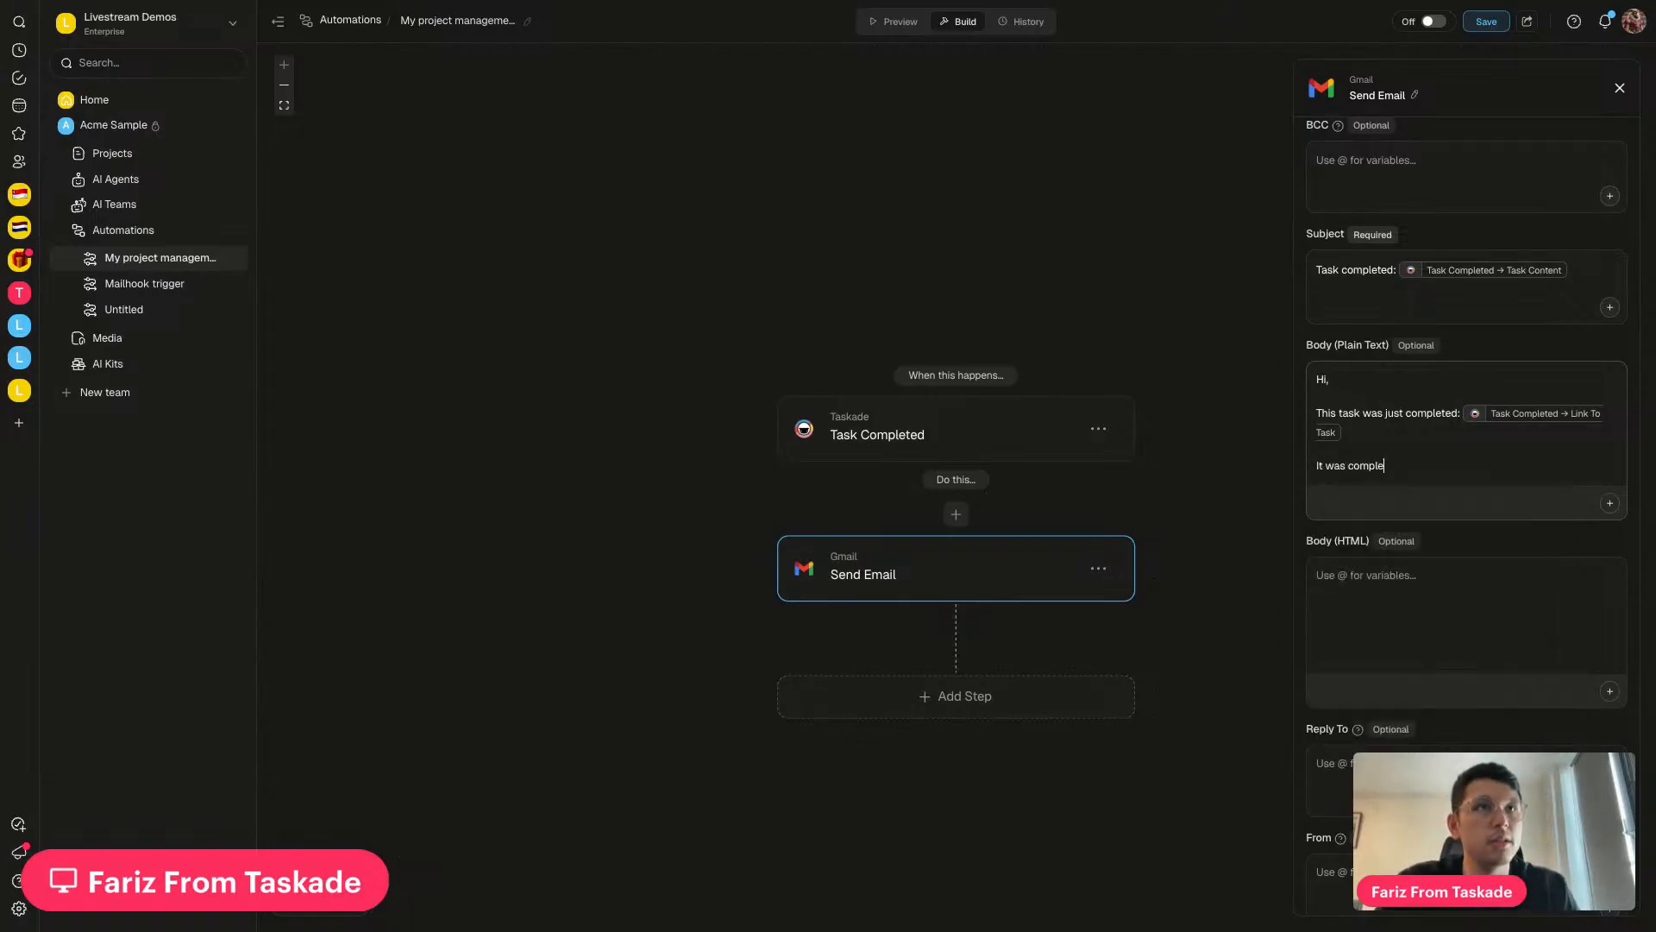
type("ted by: @")
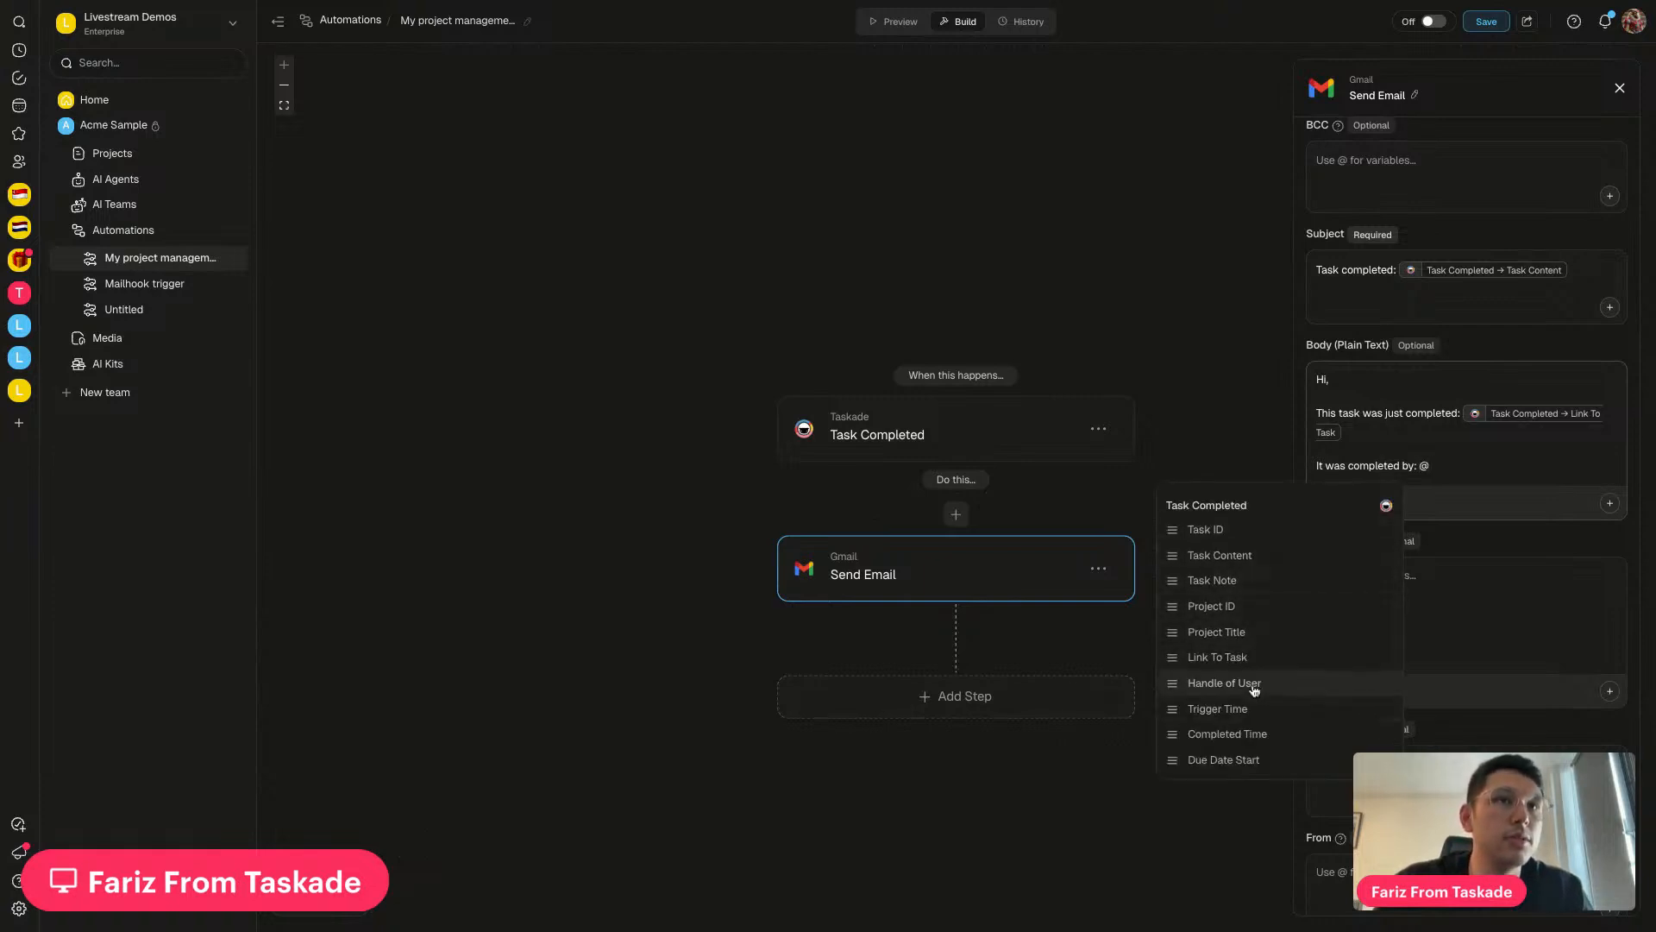
left_click(1254, 687)
Add a body line 'Time:' with the Trigger Time variable
key("Return")
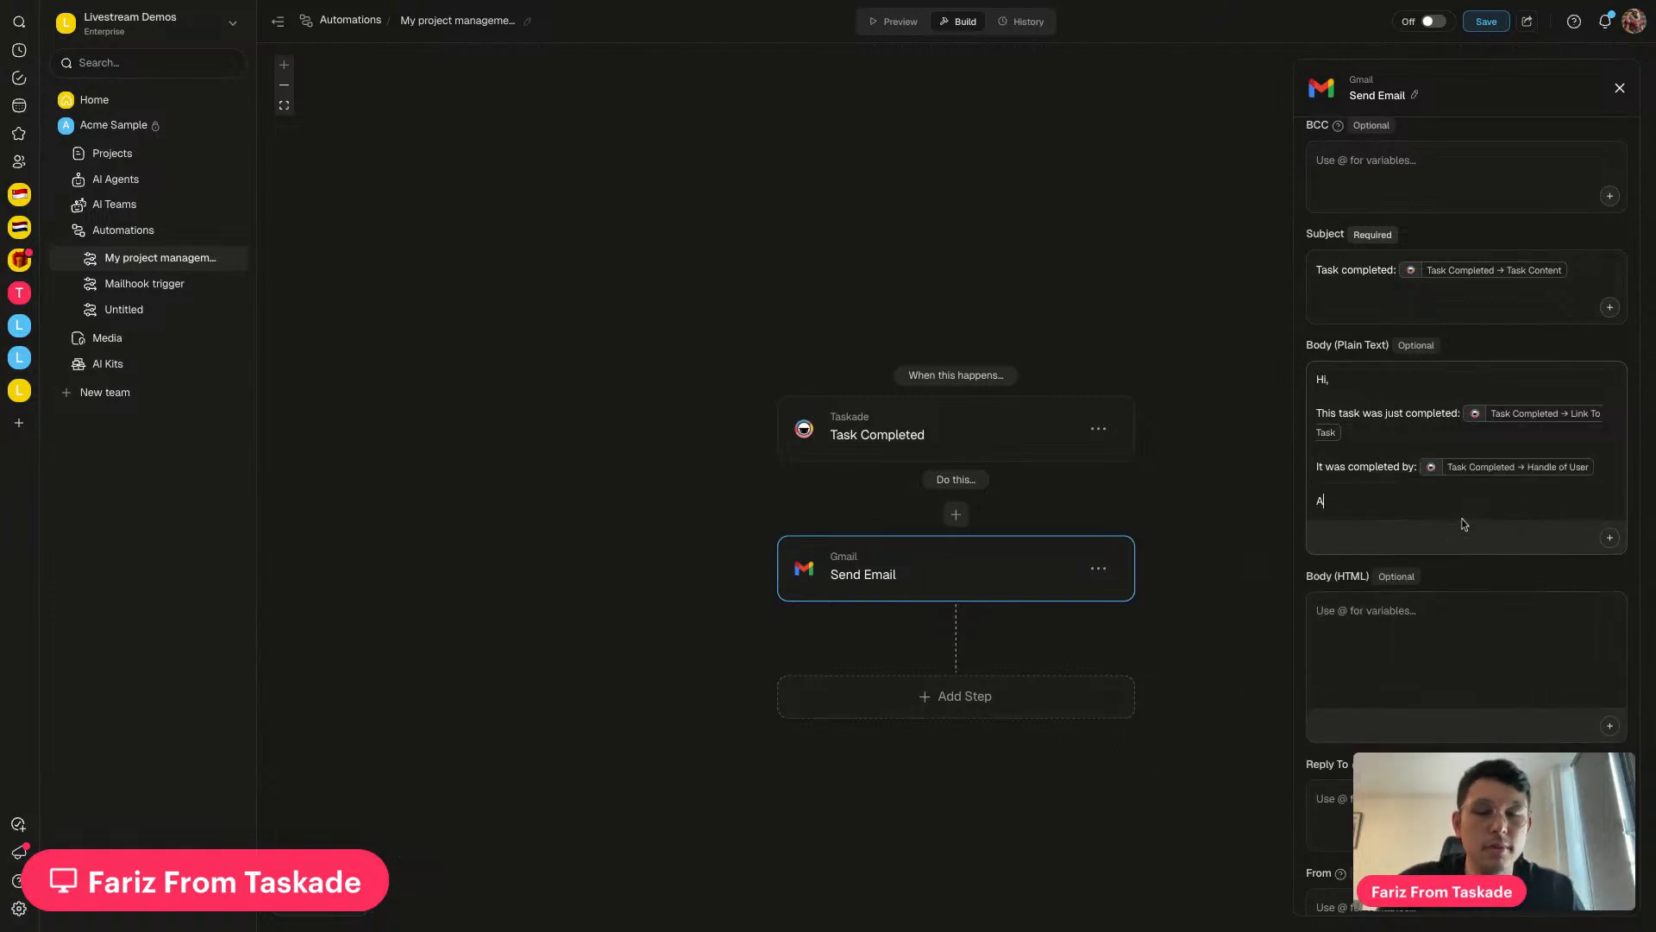
key("BackSpace")
type("Time: @")
left_click(1406, 740)
Remove the extra empty line from the body and save the automation
scroll(1423, 545, "down", 1)
key("Return")
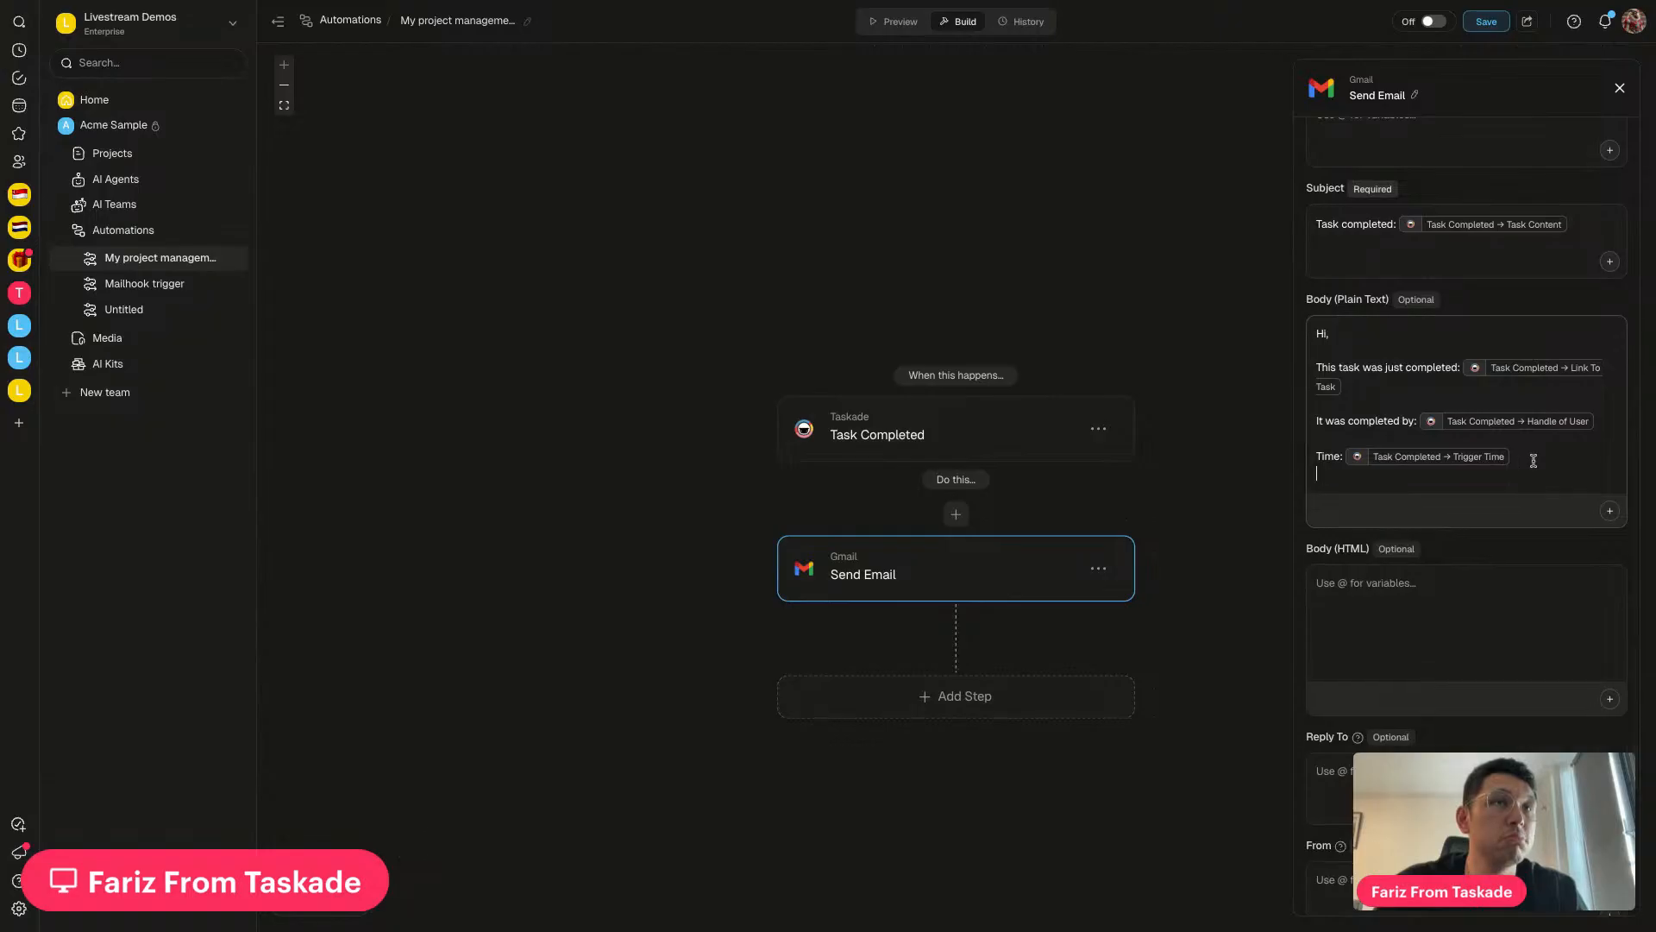
type("@")
scroll(1437, 586, "down", 2)
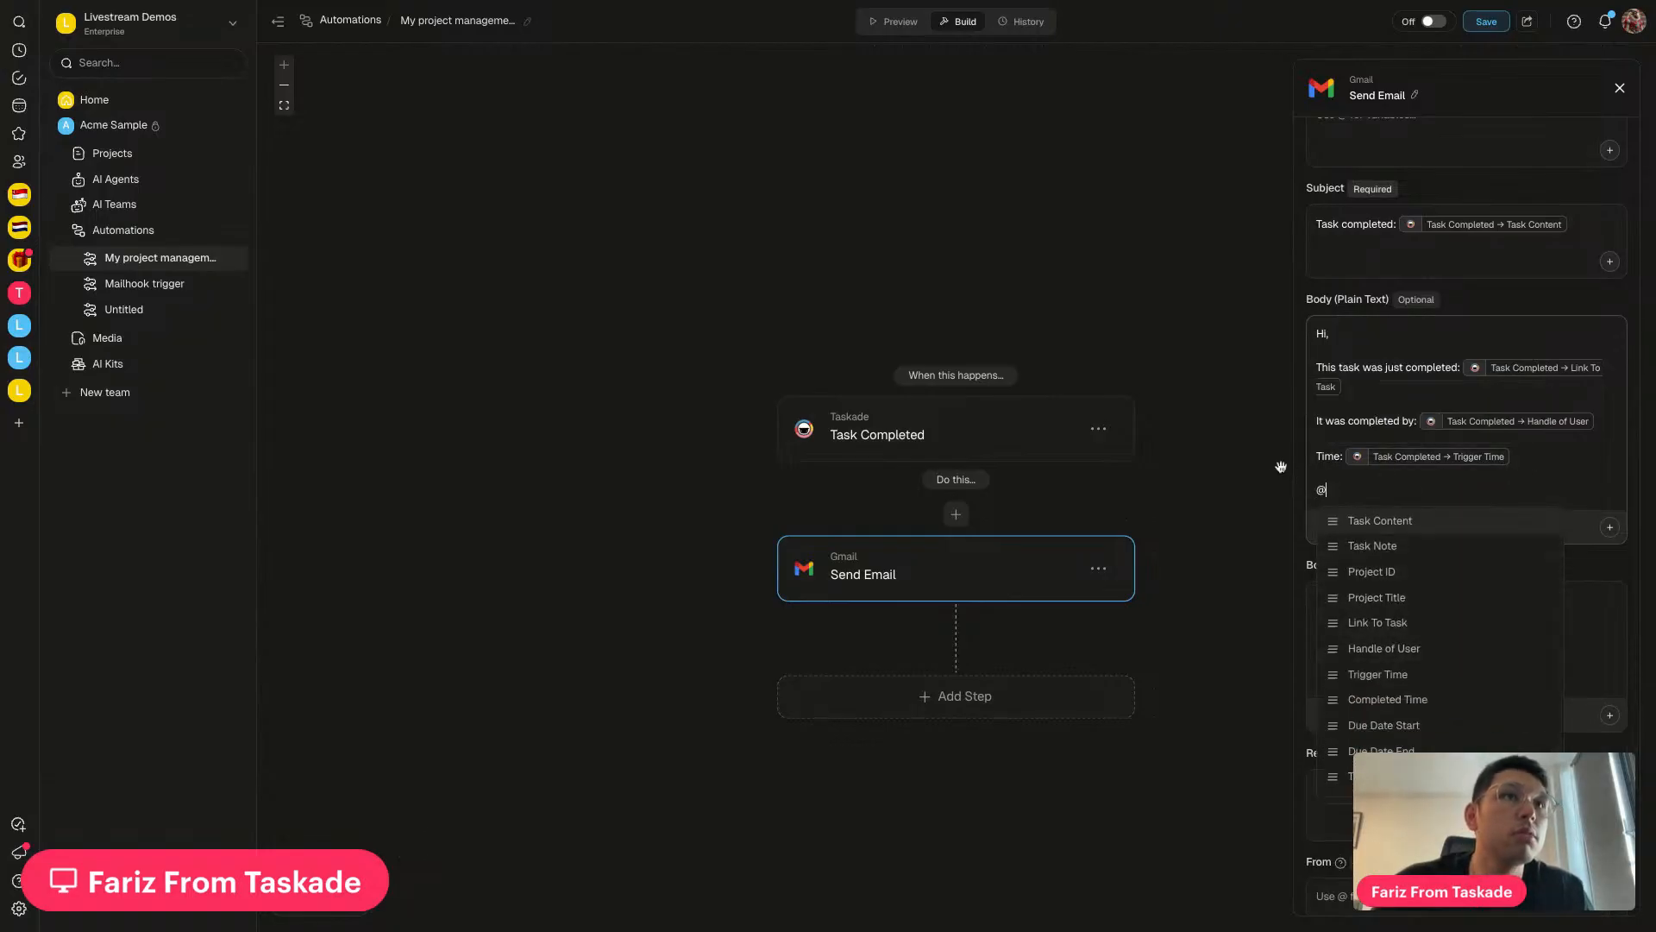
left_click(1341, 502)
left_click(1342, 501)
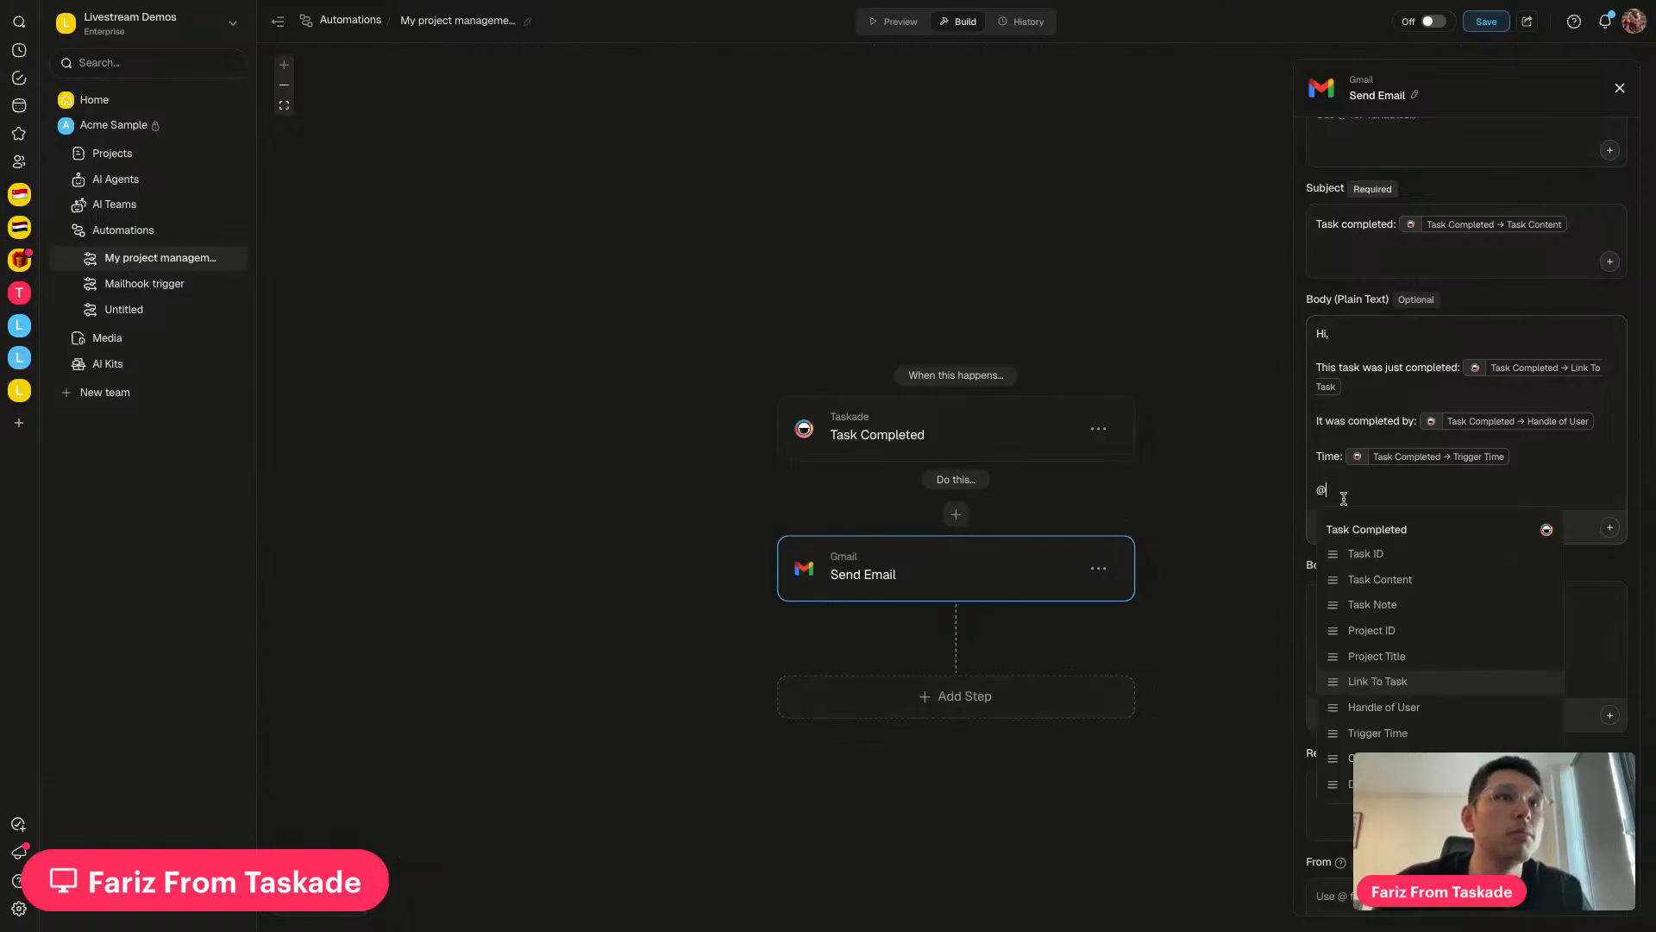
key("BackSpace")
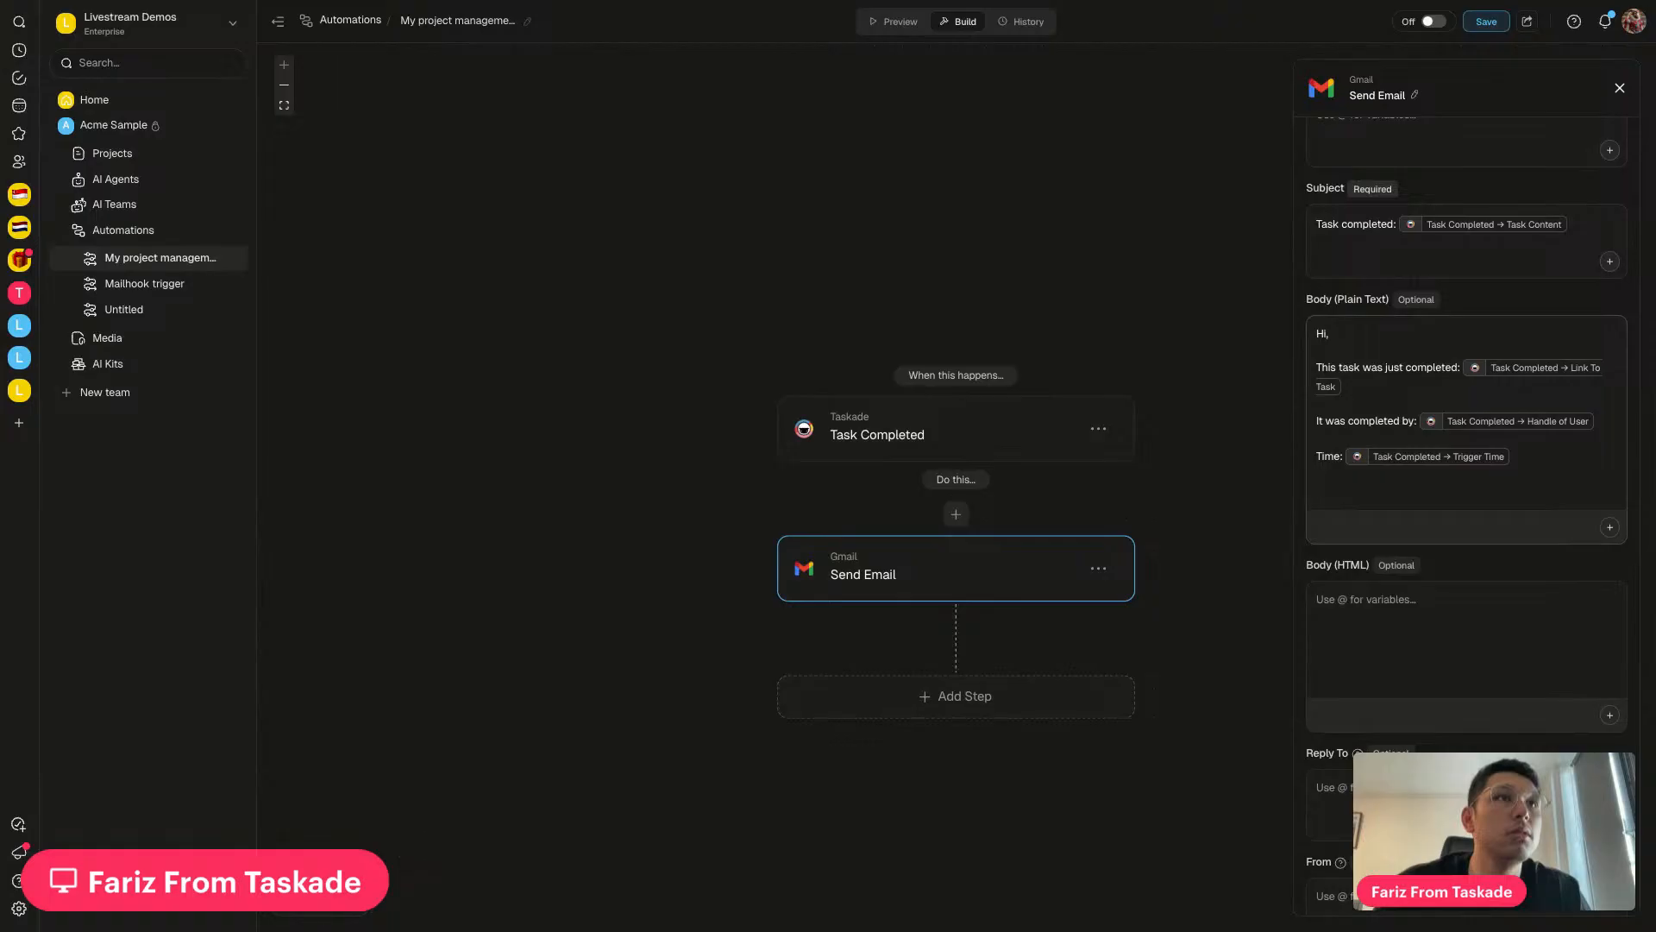
key("BackSpace")
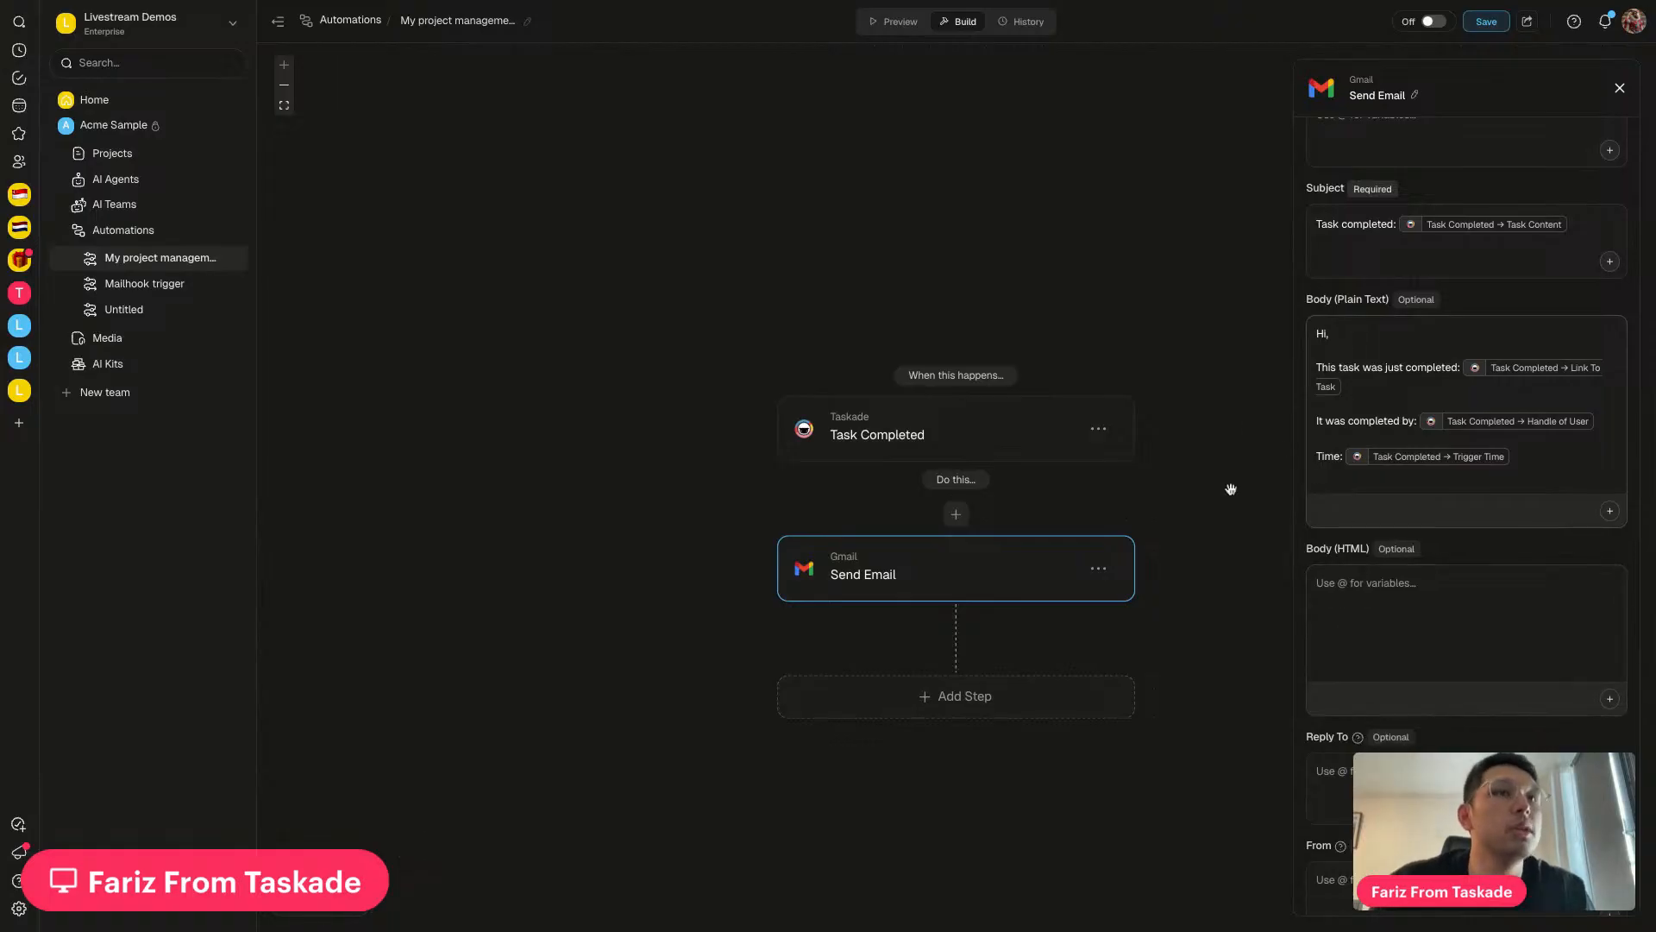
scroll(1391, 597, "down", 2)
scroll(1391, 598, "down", 2)
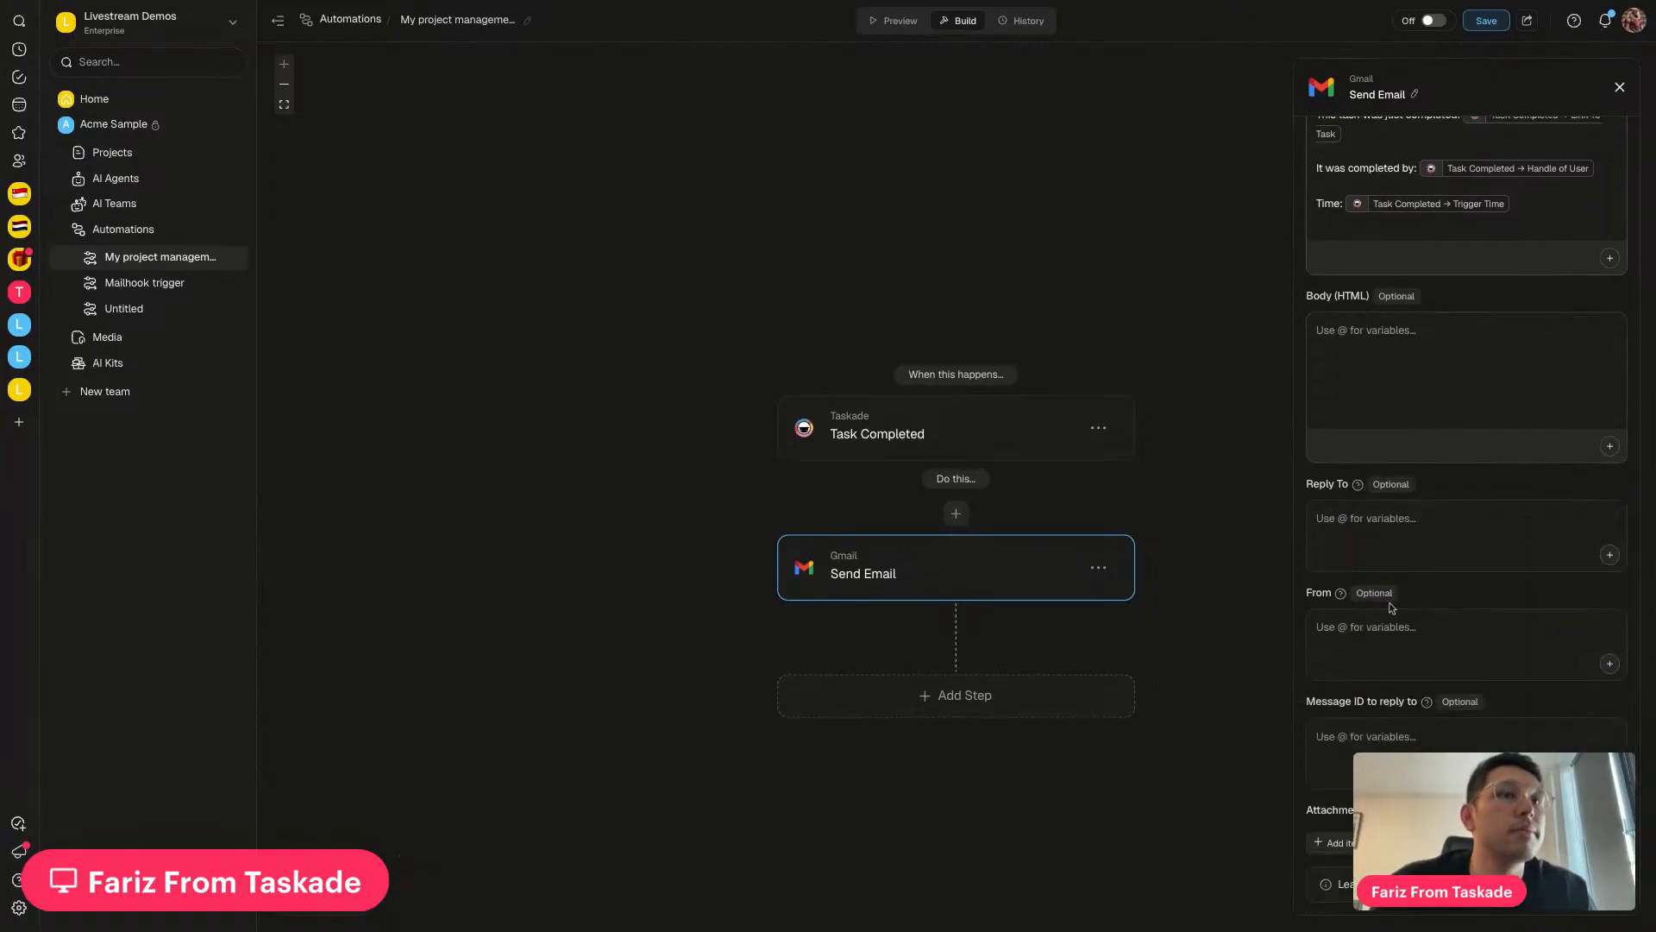
scroll(1423, 432, "up", 12)
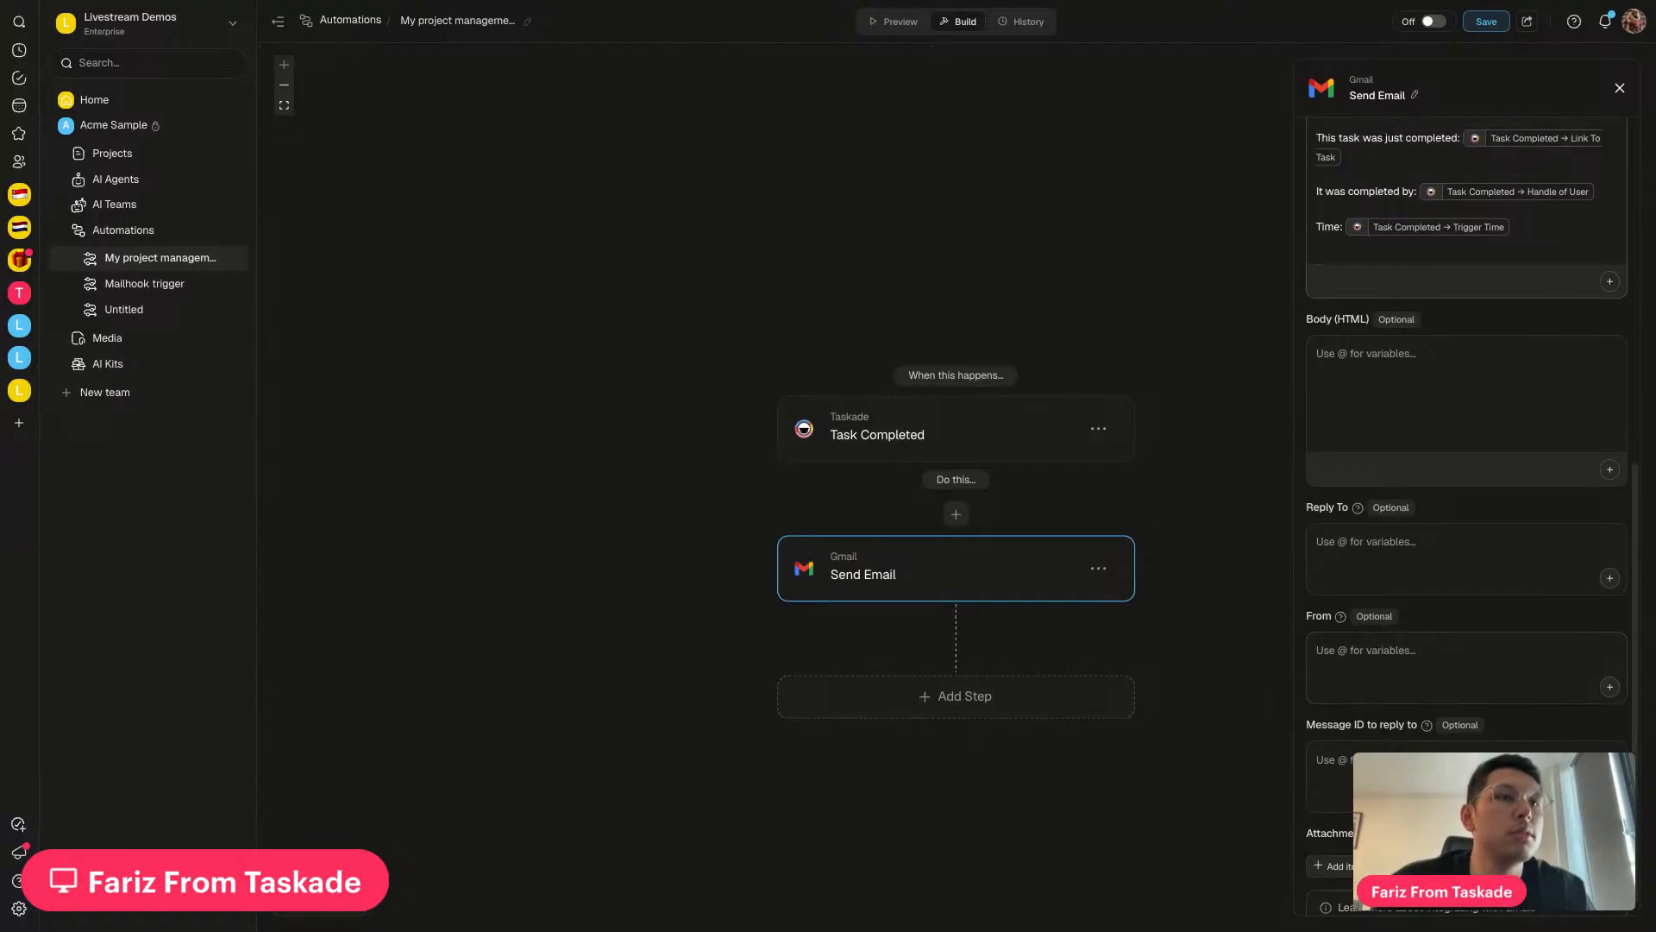
left_click(1486, 20)
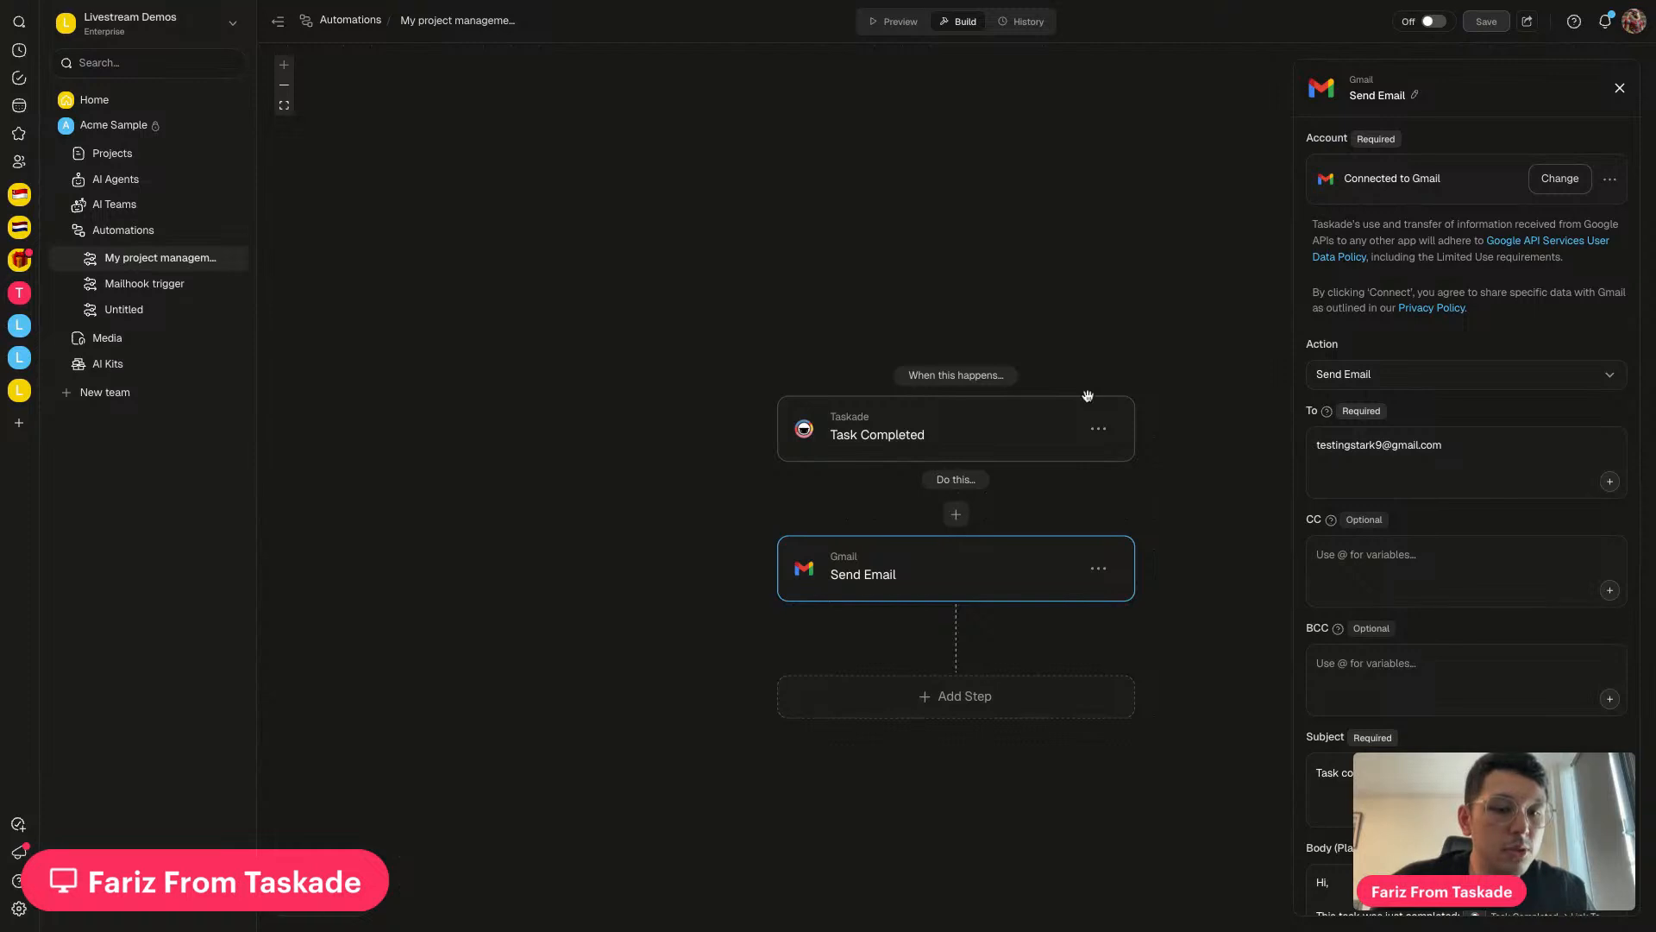
left_click(946, 436)
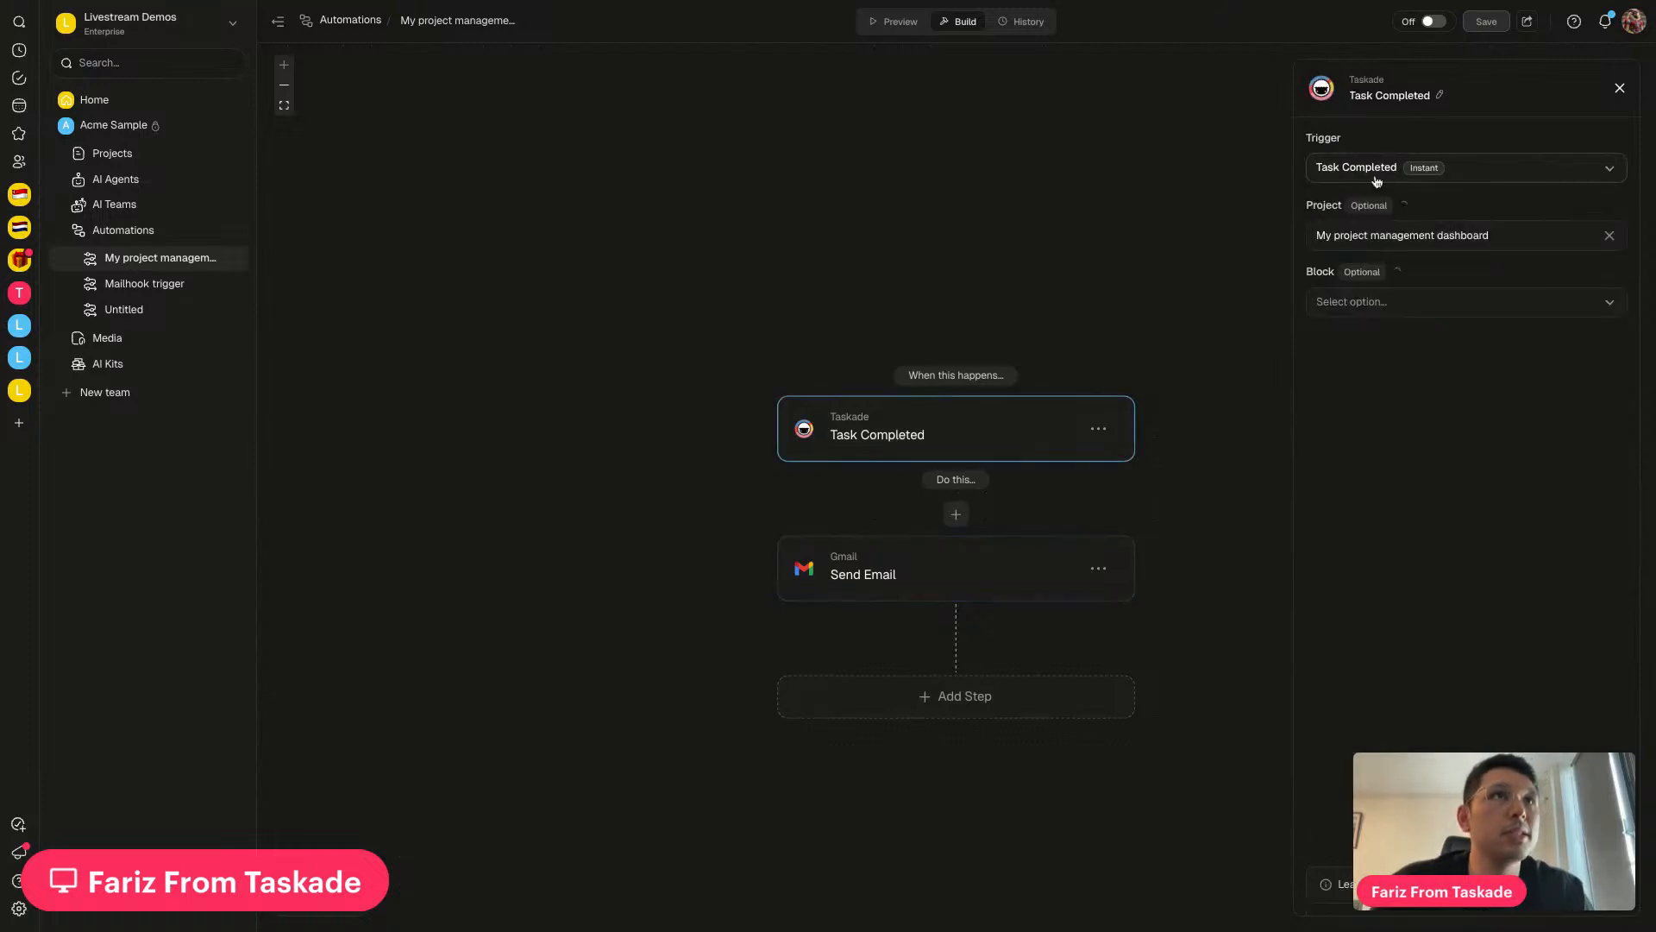
Review the Send Email subject and body, then switch the automation to Active
left_click(987, 573)
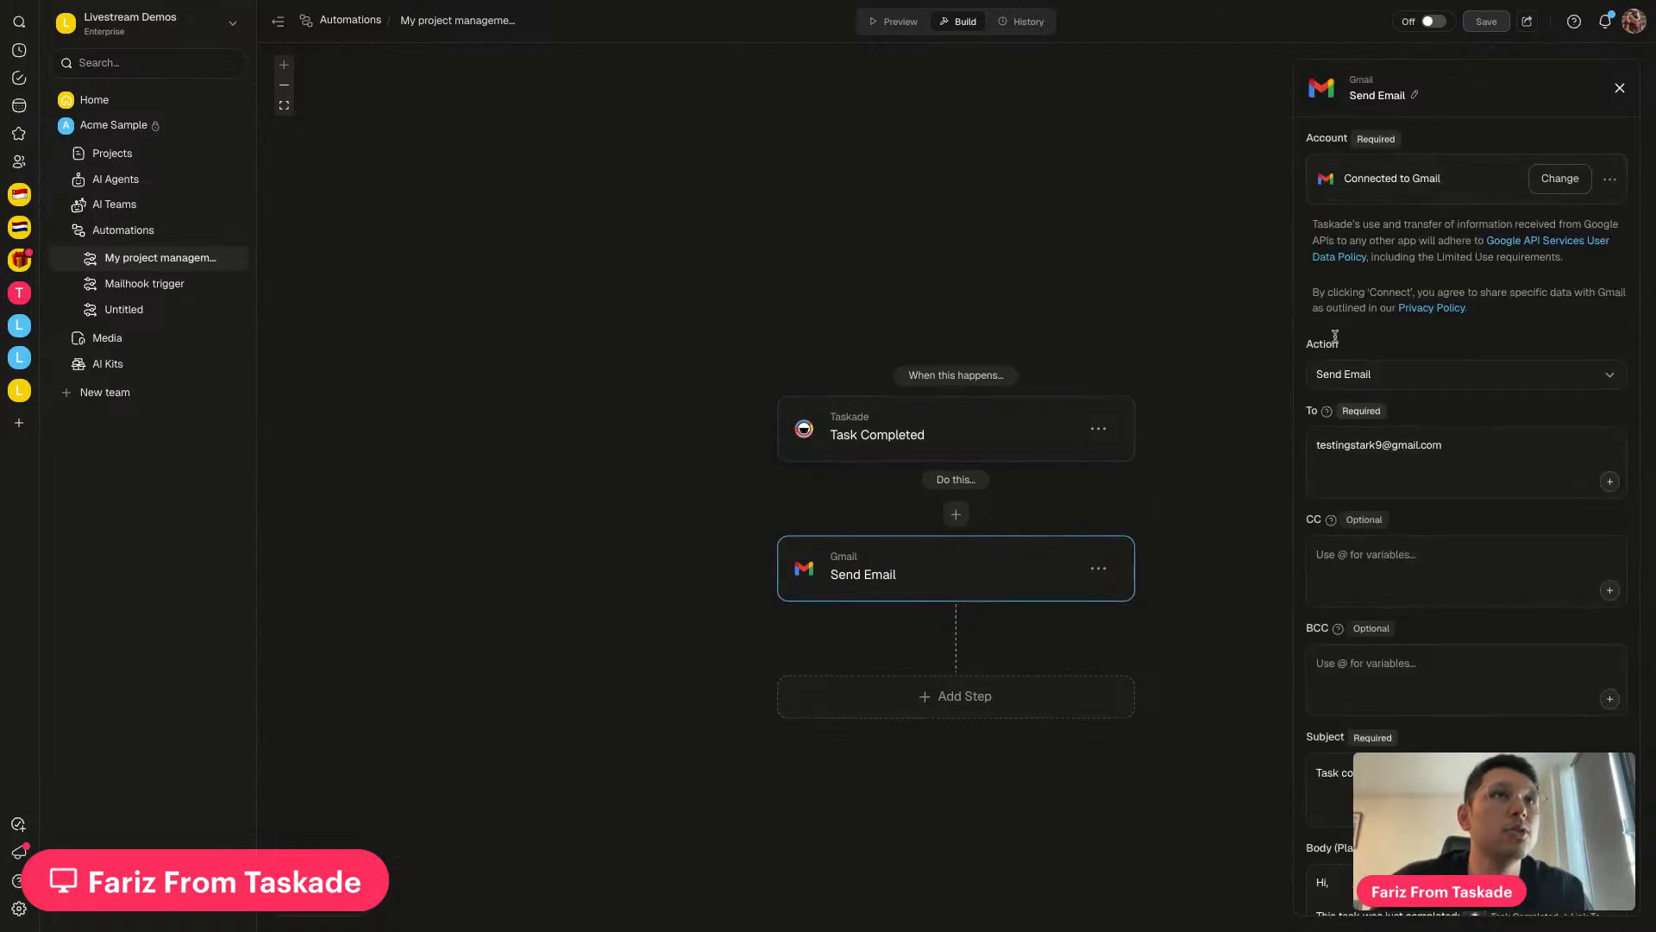
scroll(1334, 336, "down", 1)
scroll(1440, 345, "down", 4)
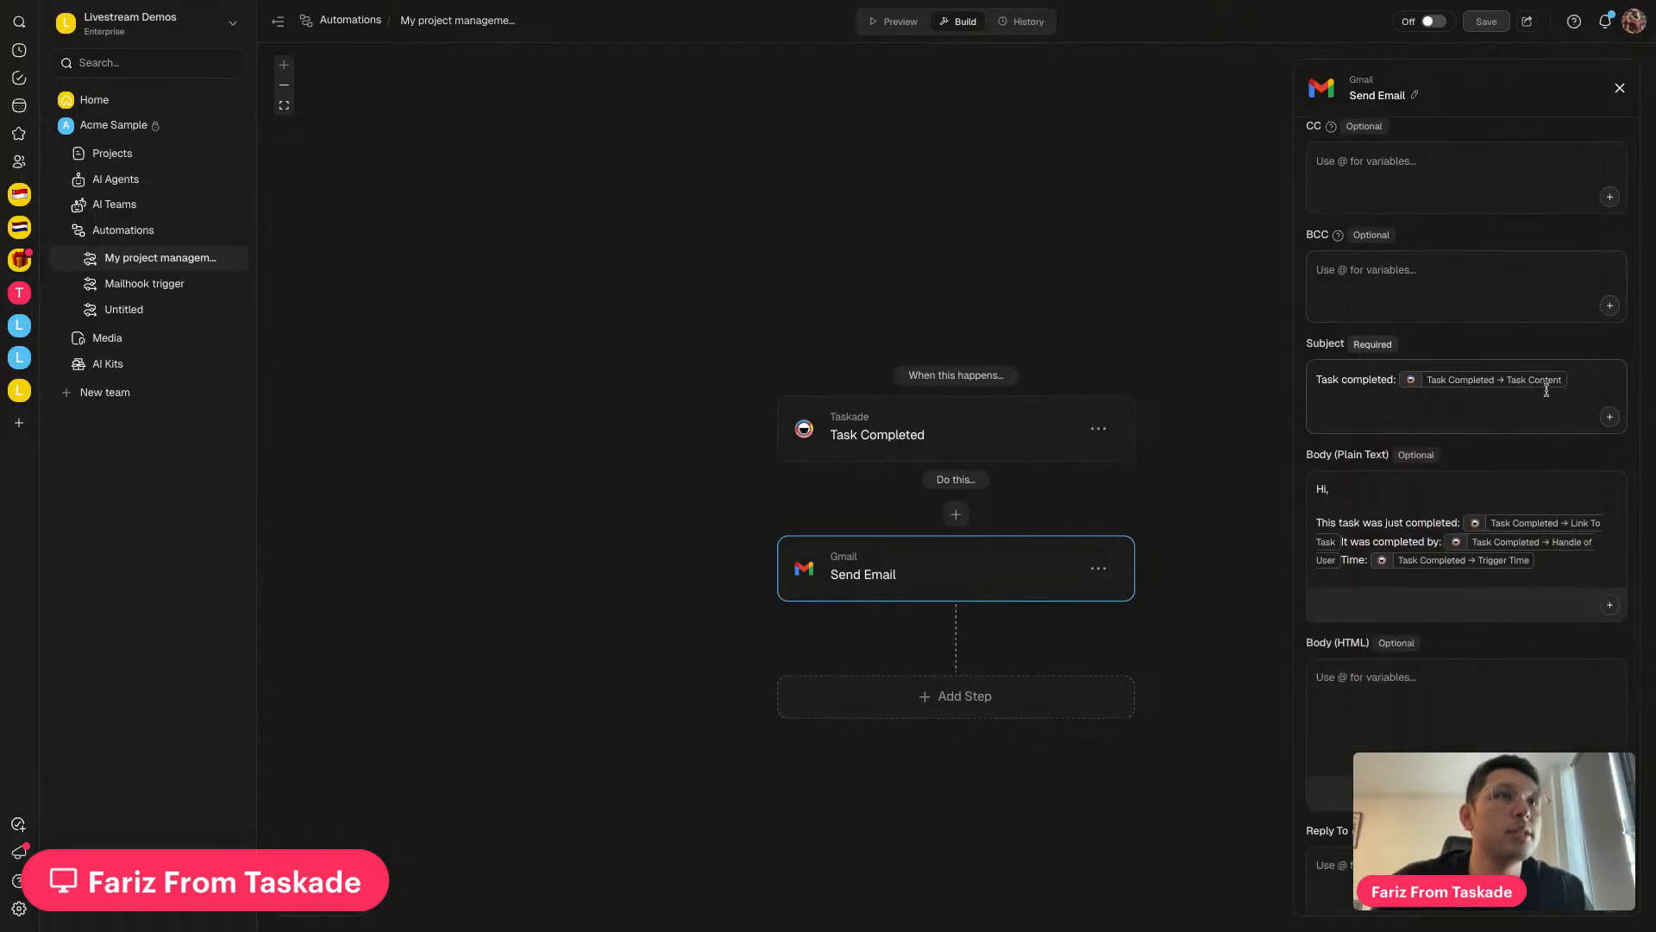
scroll(1408, 513, "down", 1)
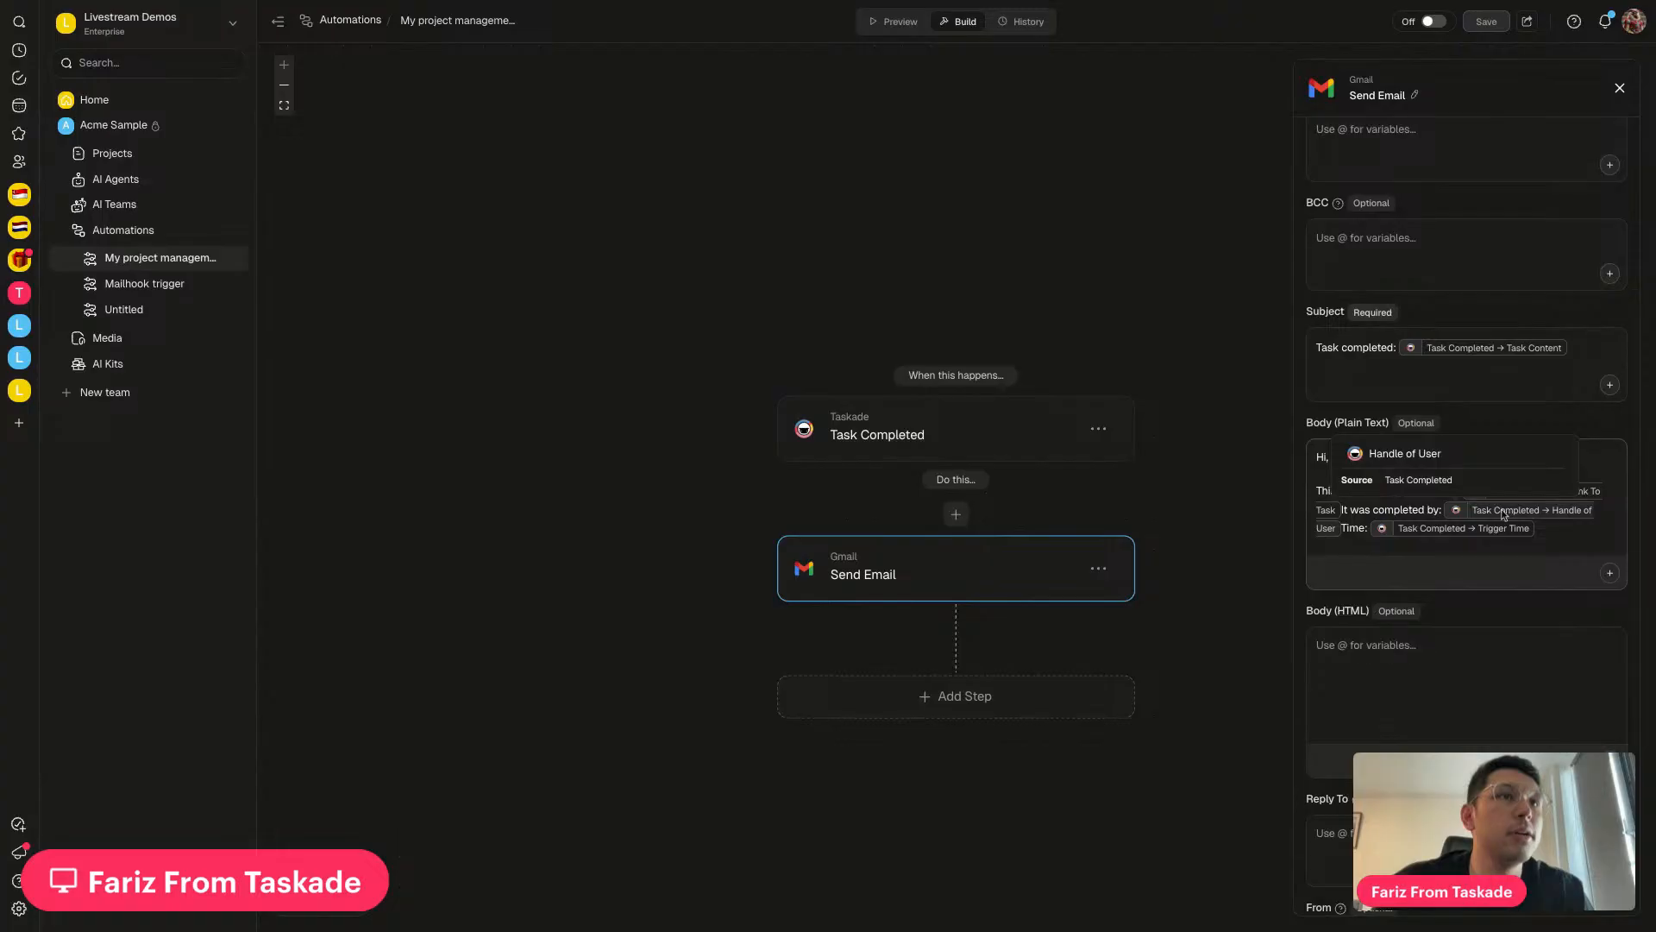
scroll(1443, 653, "up", 5)
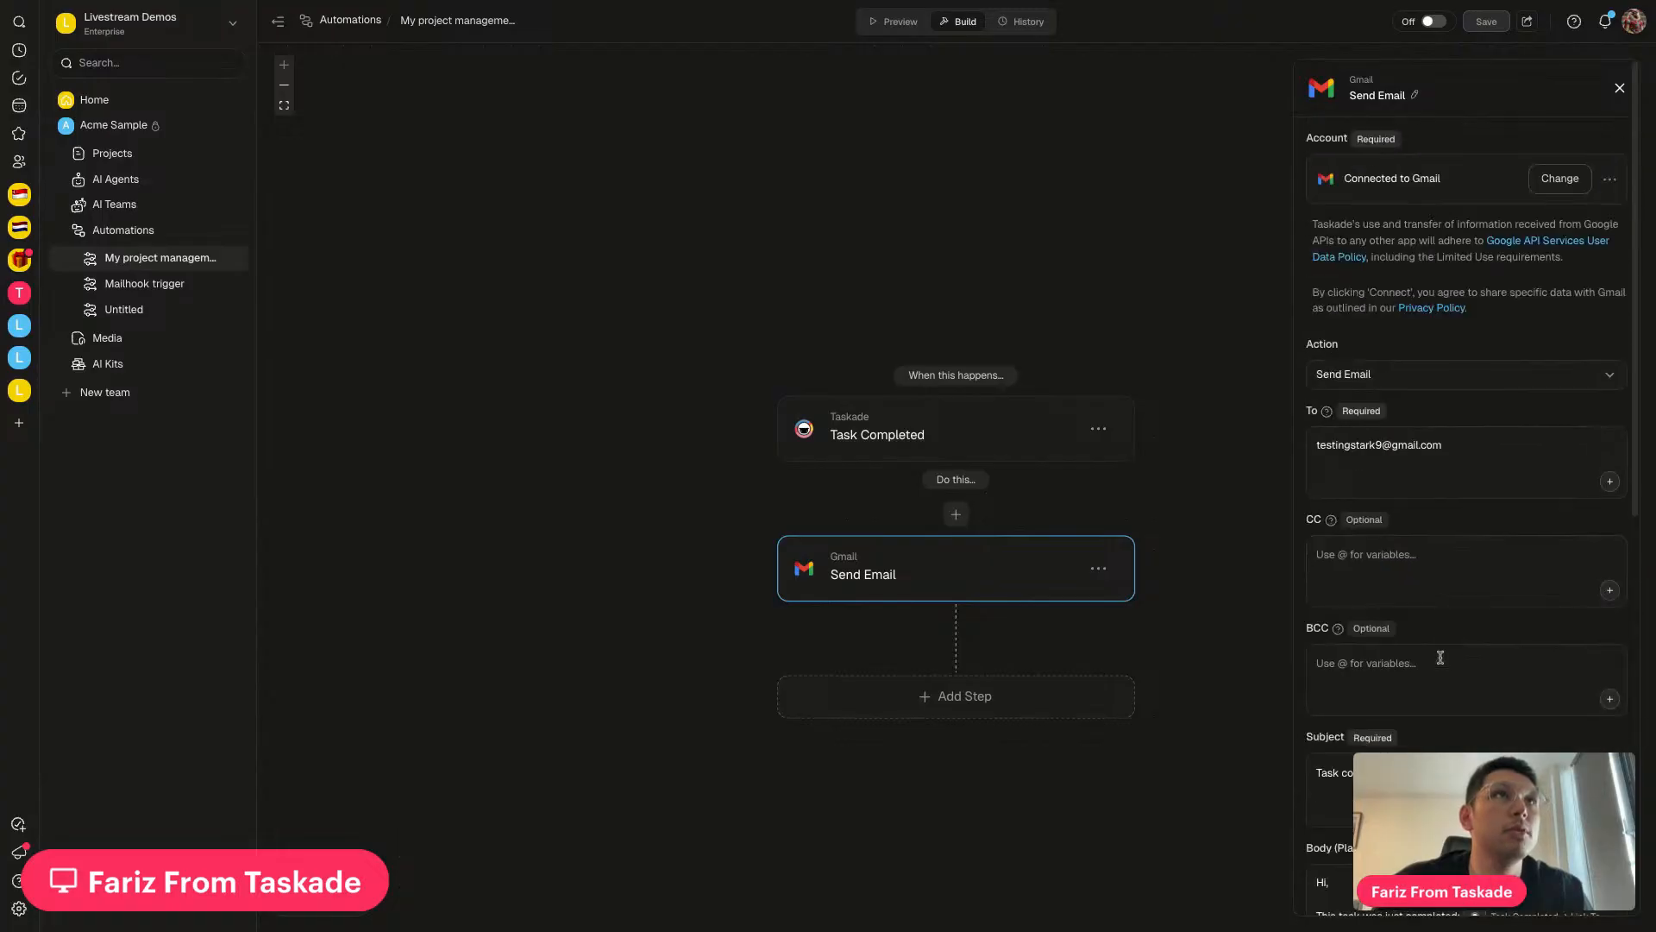
left_click(1434, 23)
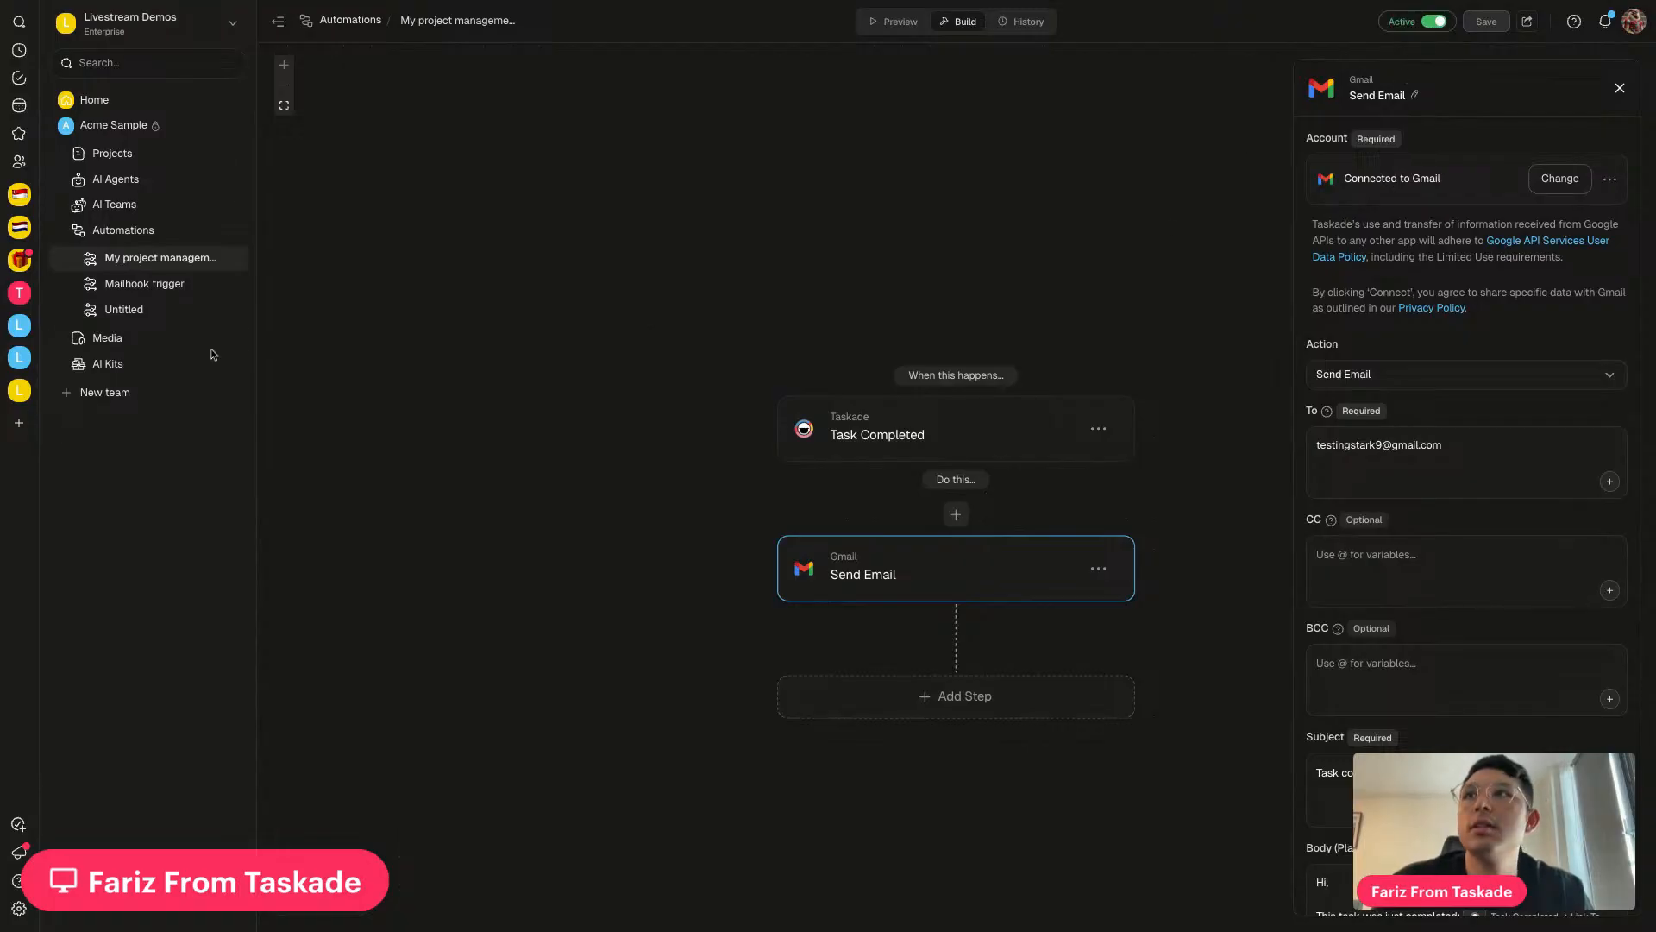
Open My project management dashboard and tick, then untick, the billing task
left_click(190, 164)
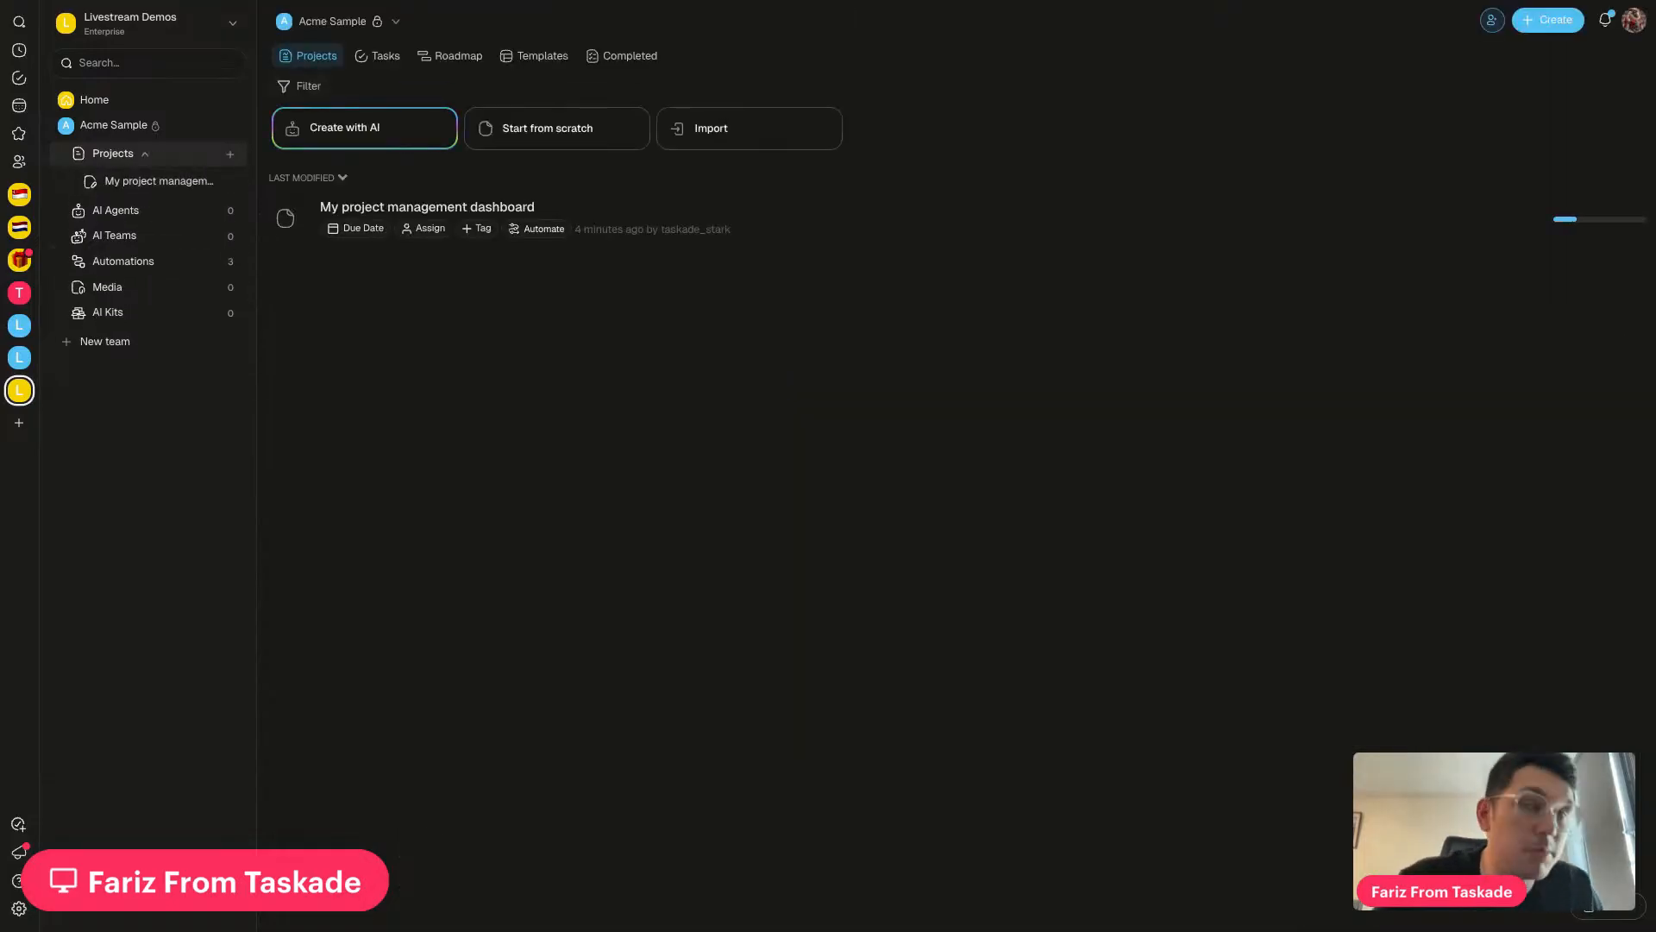
left_click(608, 226)
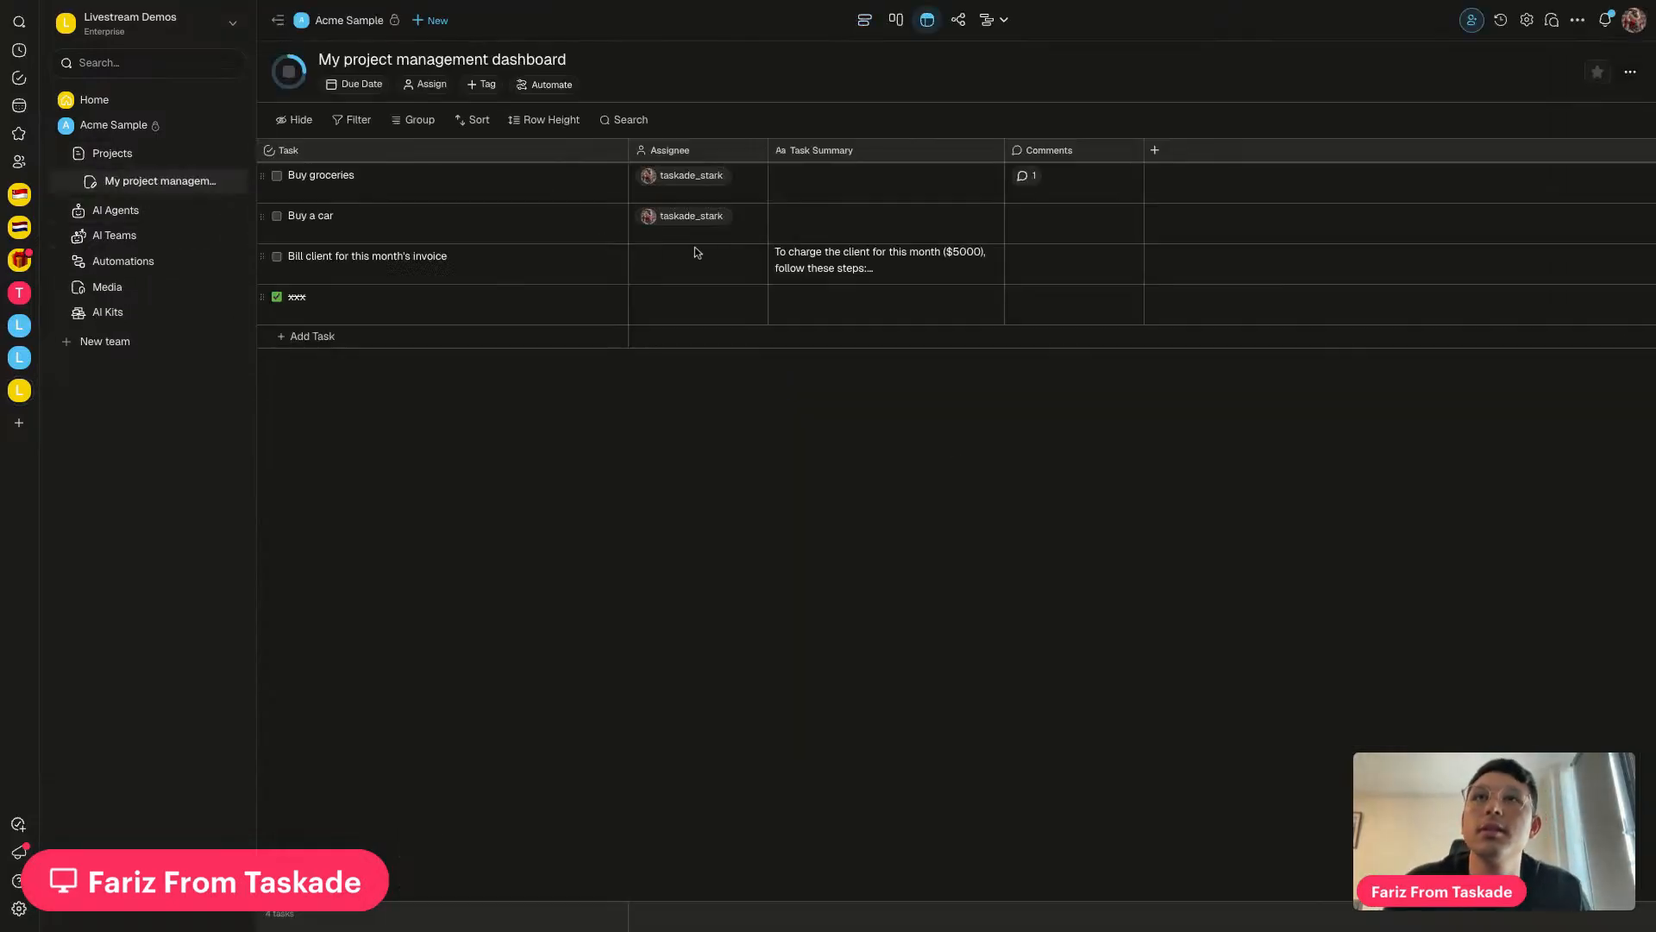
left_click(277, 257)
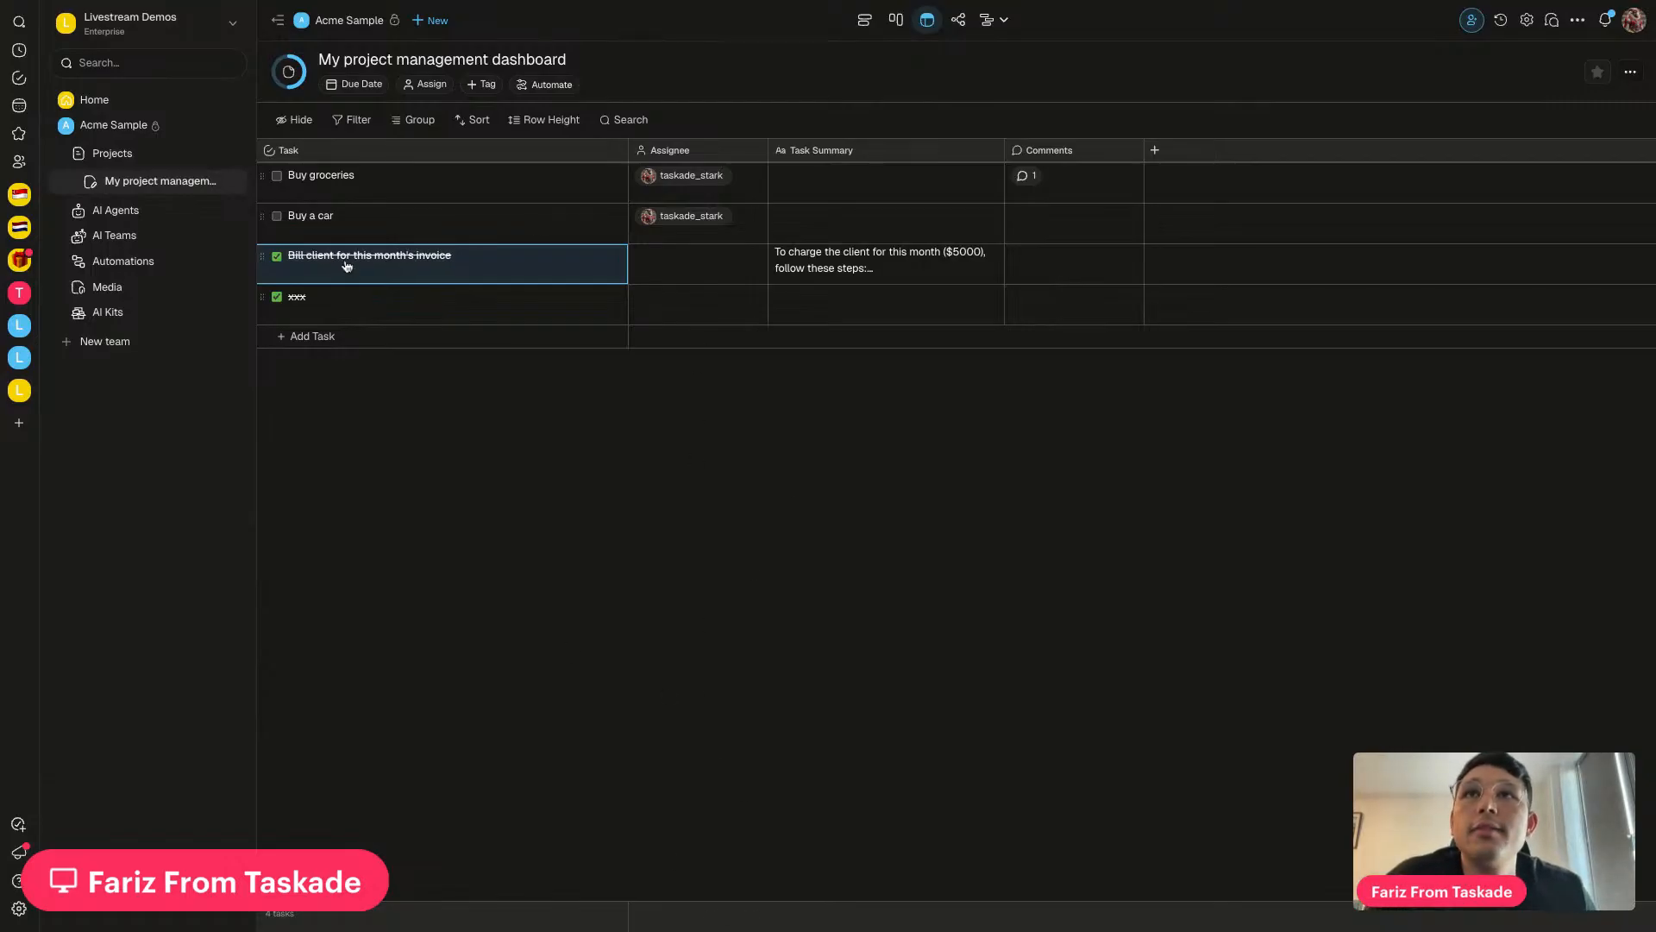
mouse_move(678, 259)
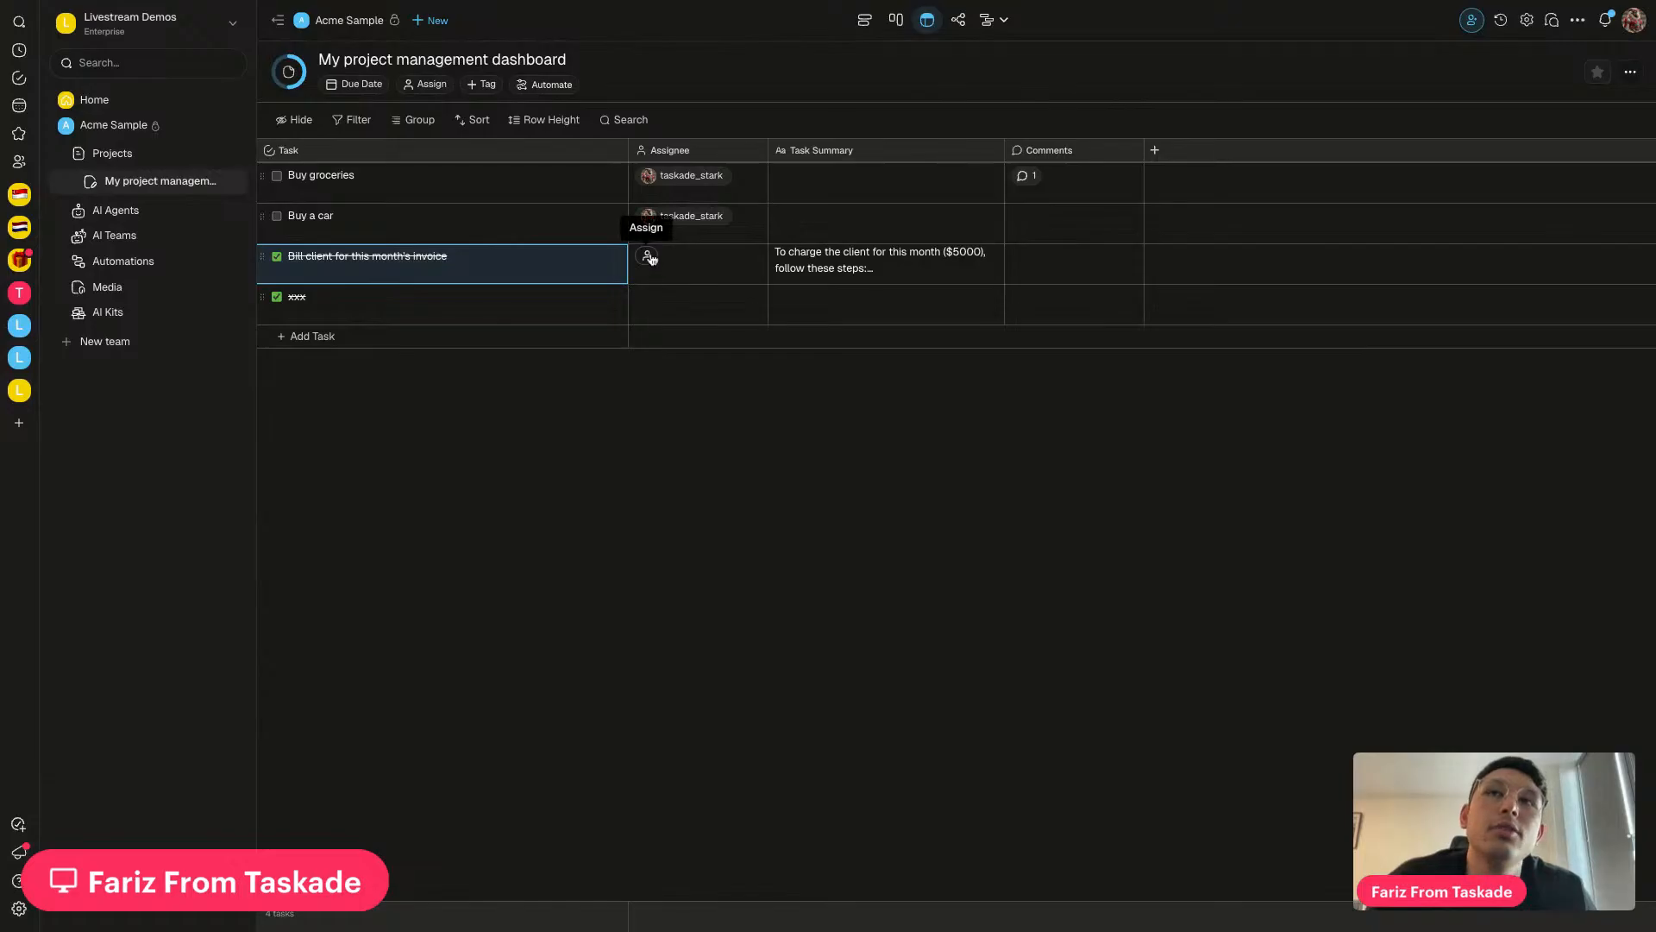
left_click(277, 257)
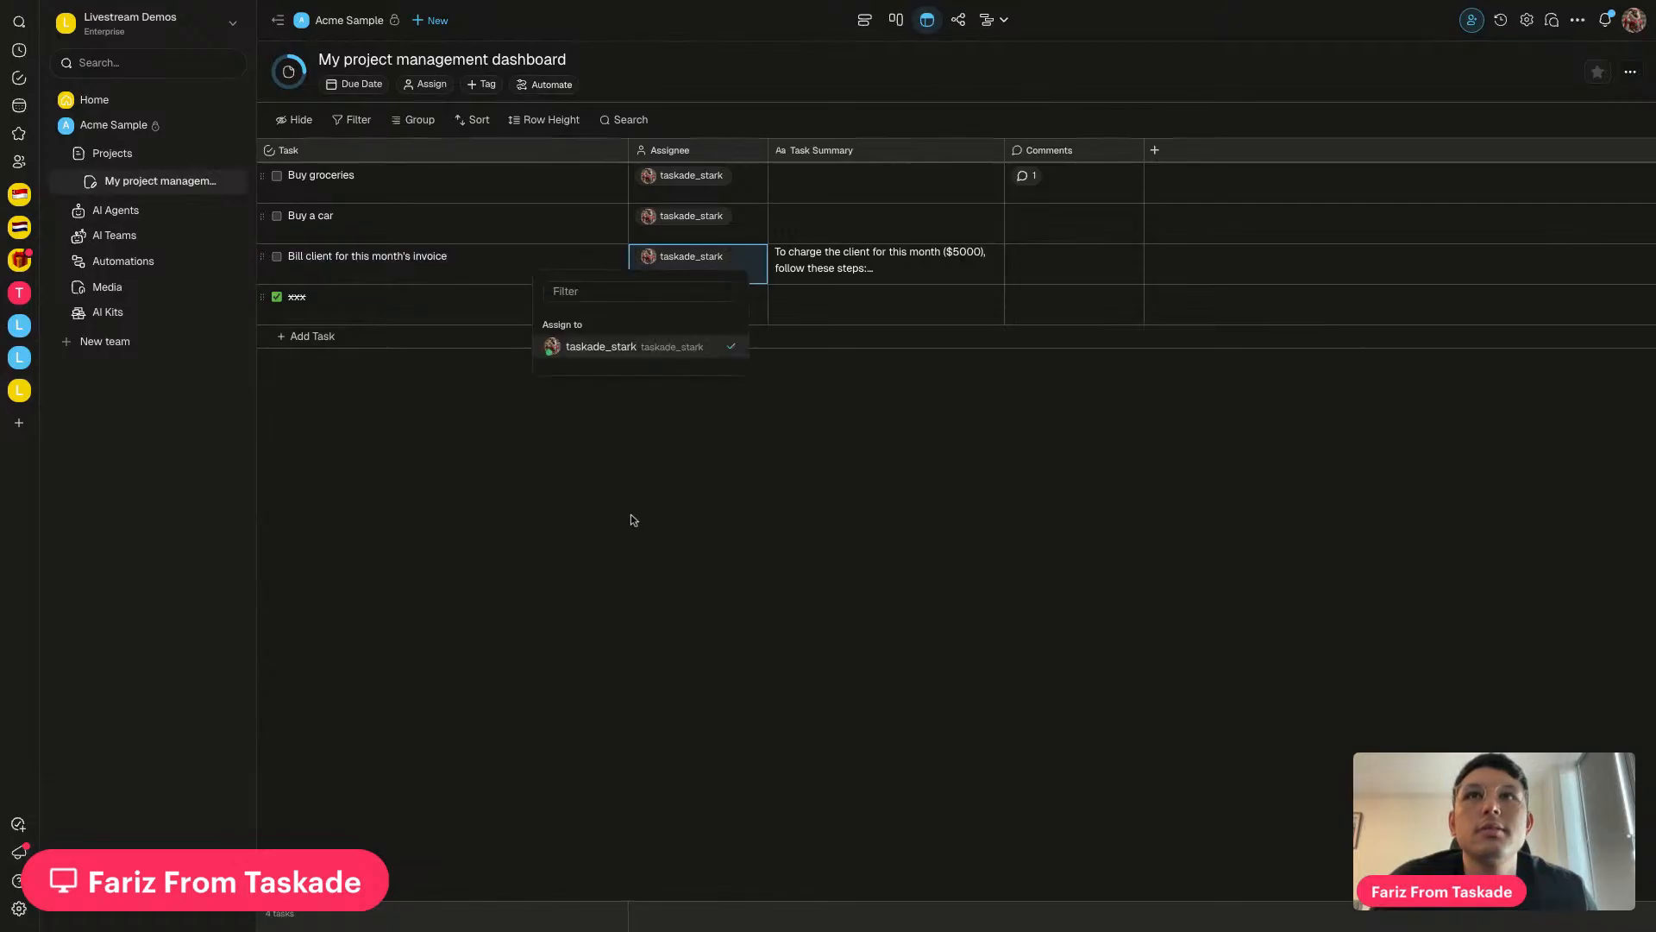
Assign 'Bill client for this month's invoice' to a user and mark it complete again
left_click(631, 518)
left_click(857, 320)
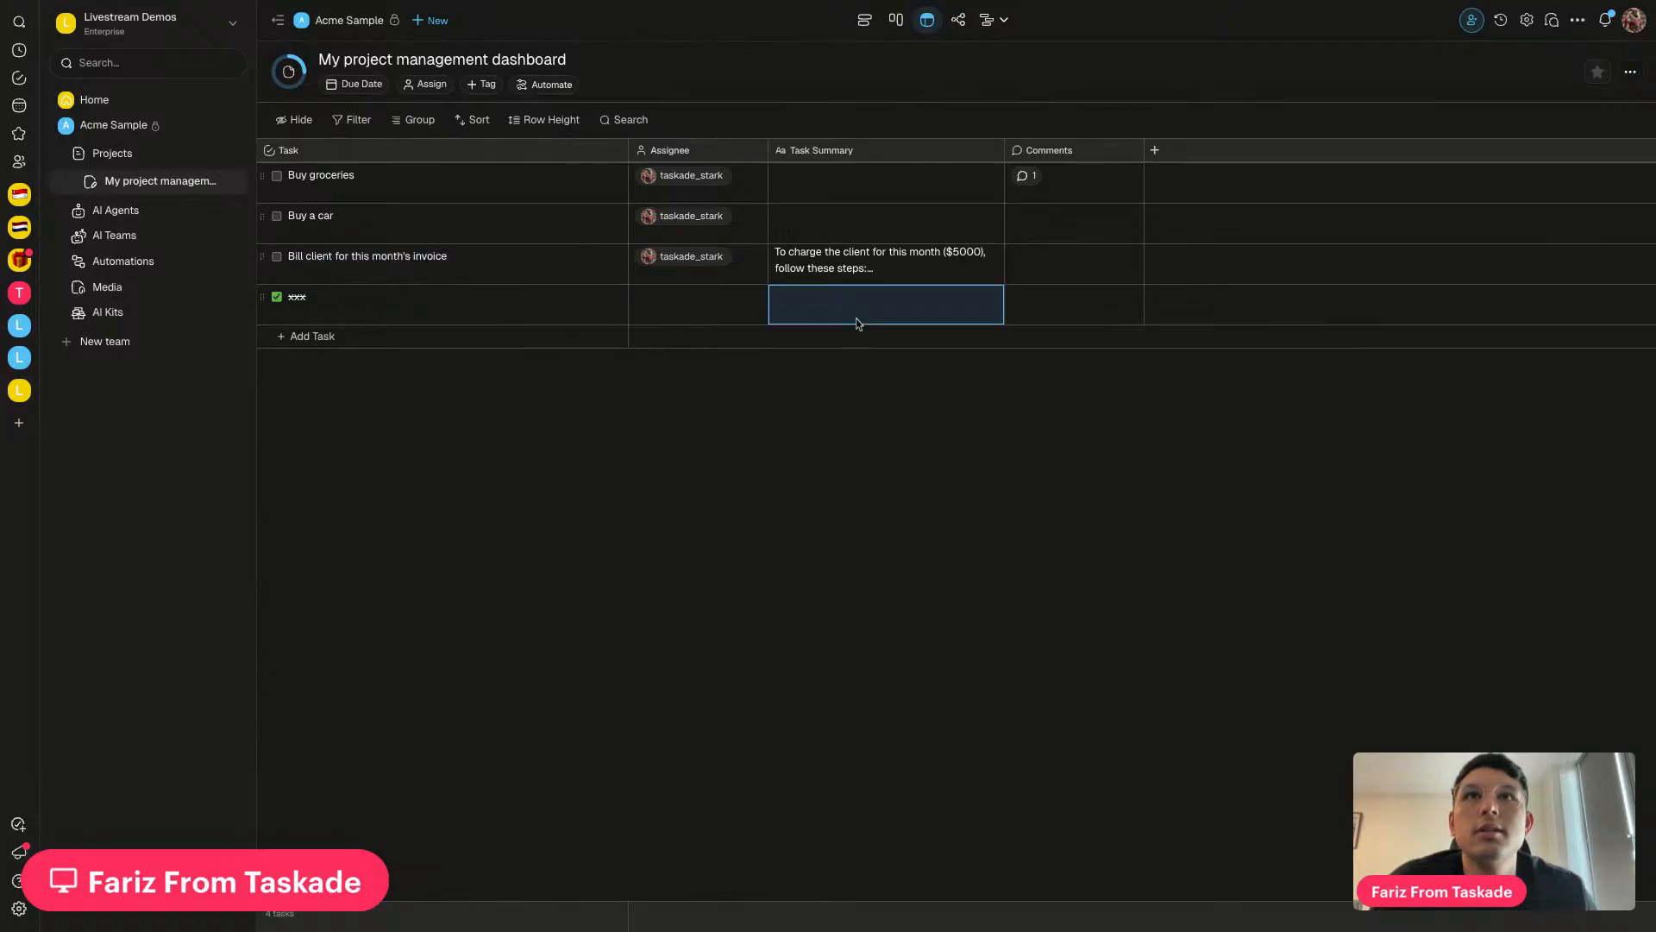
left_click(276, 258)
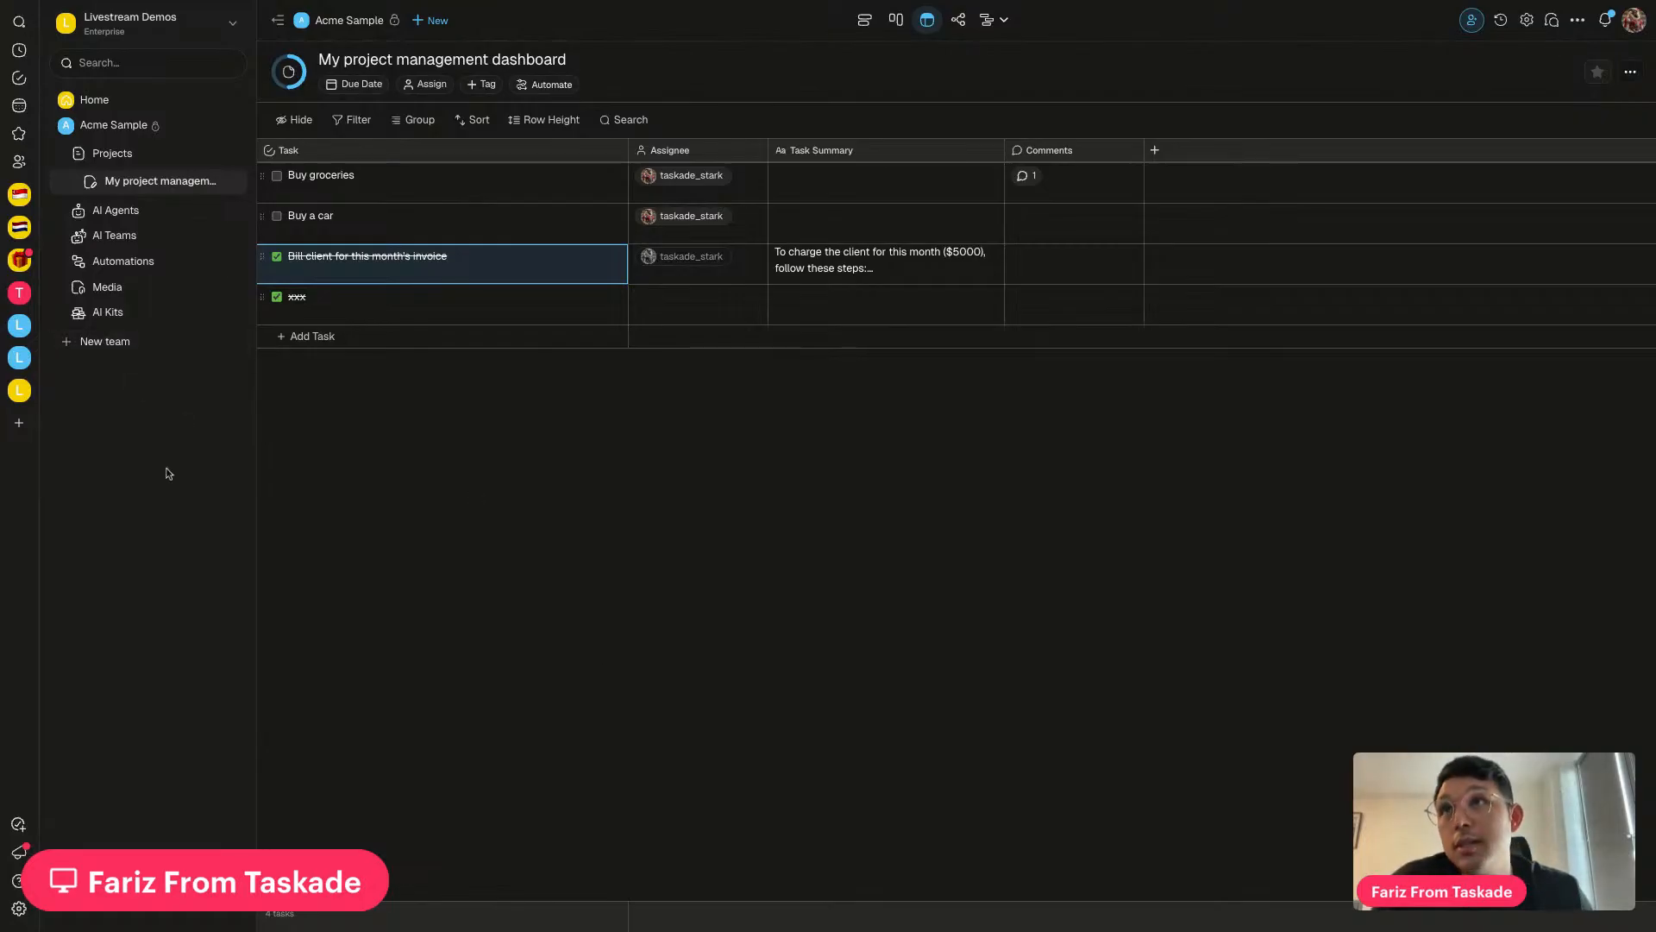
Open the task-completed automation's run history and compare it with the Gmail inbox
left_click(204, 260)
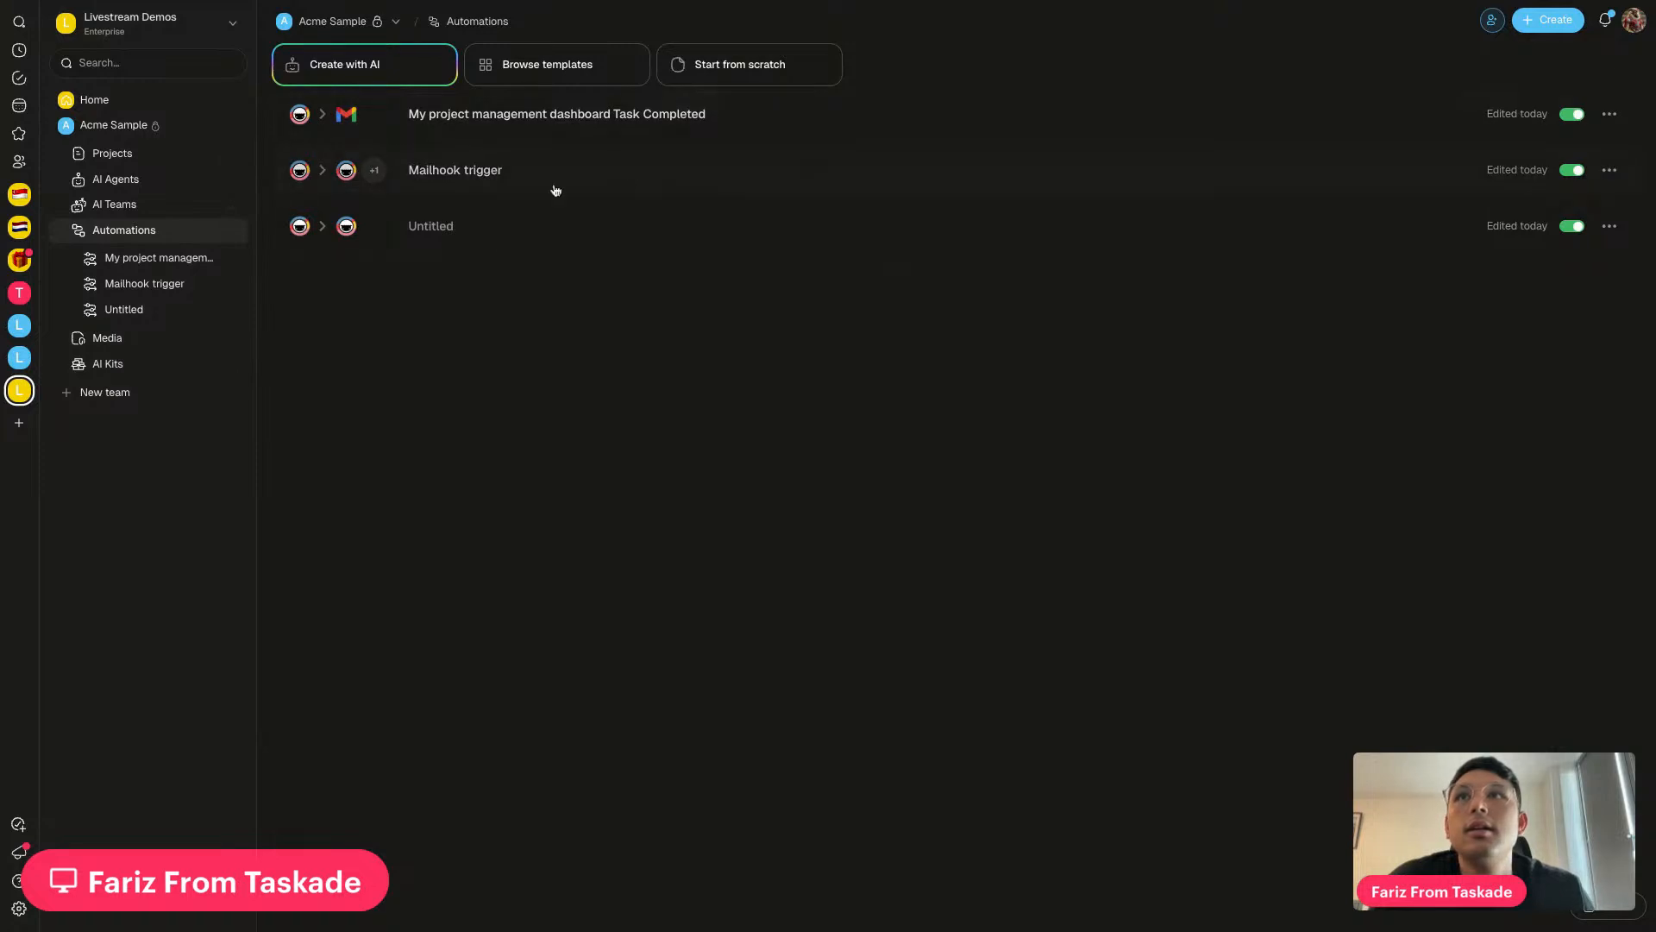
left_click(668, 129)
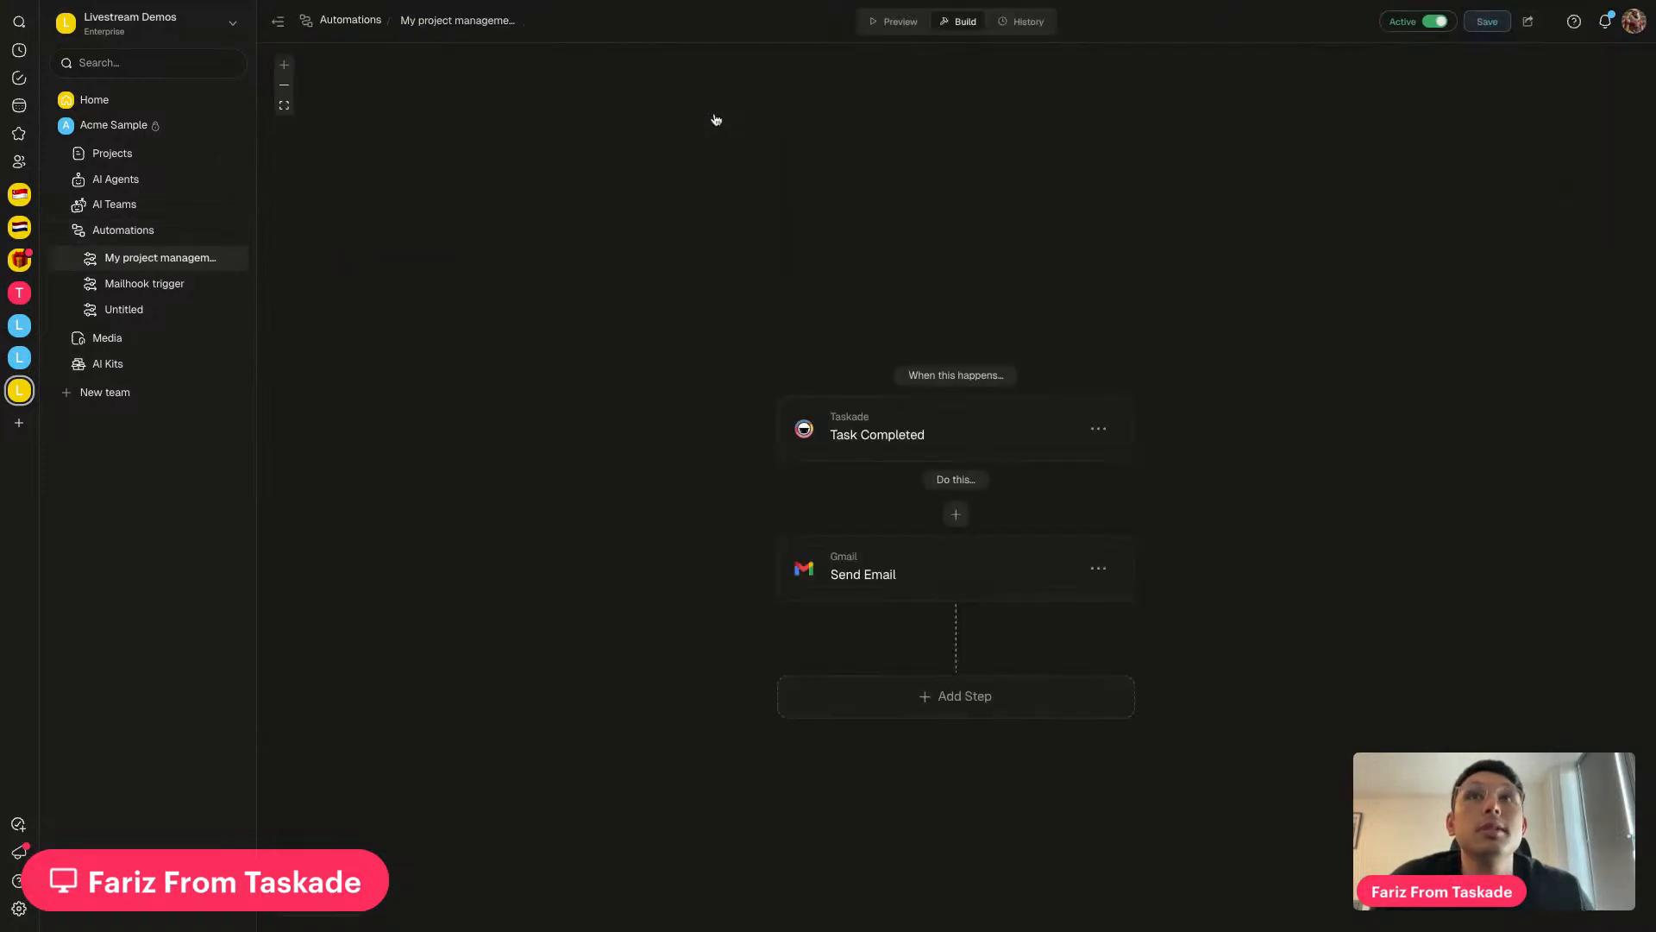
left_click(1026, 29)
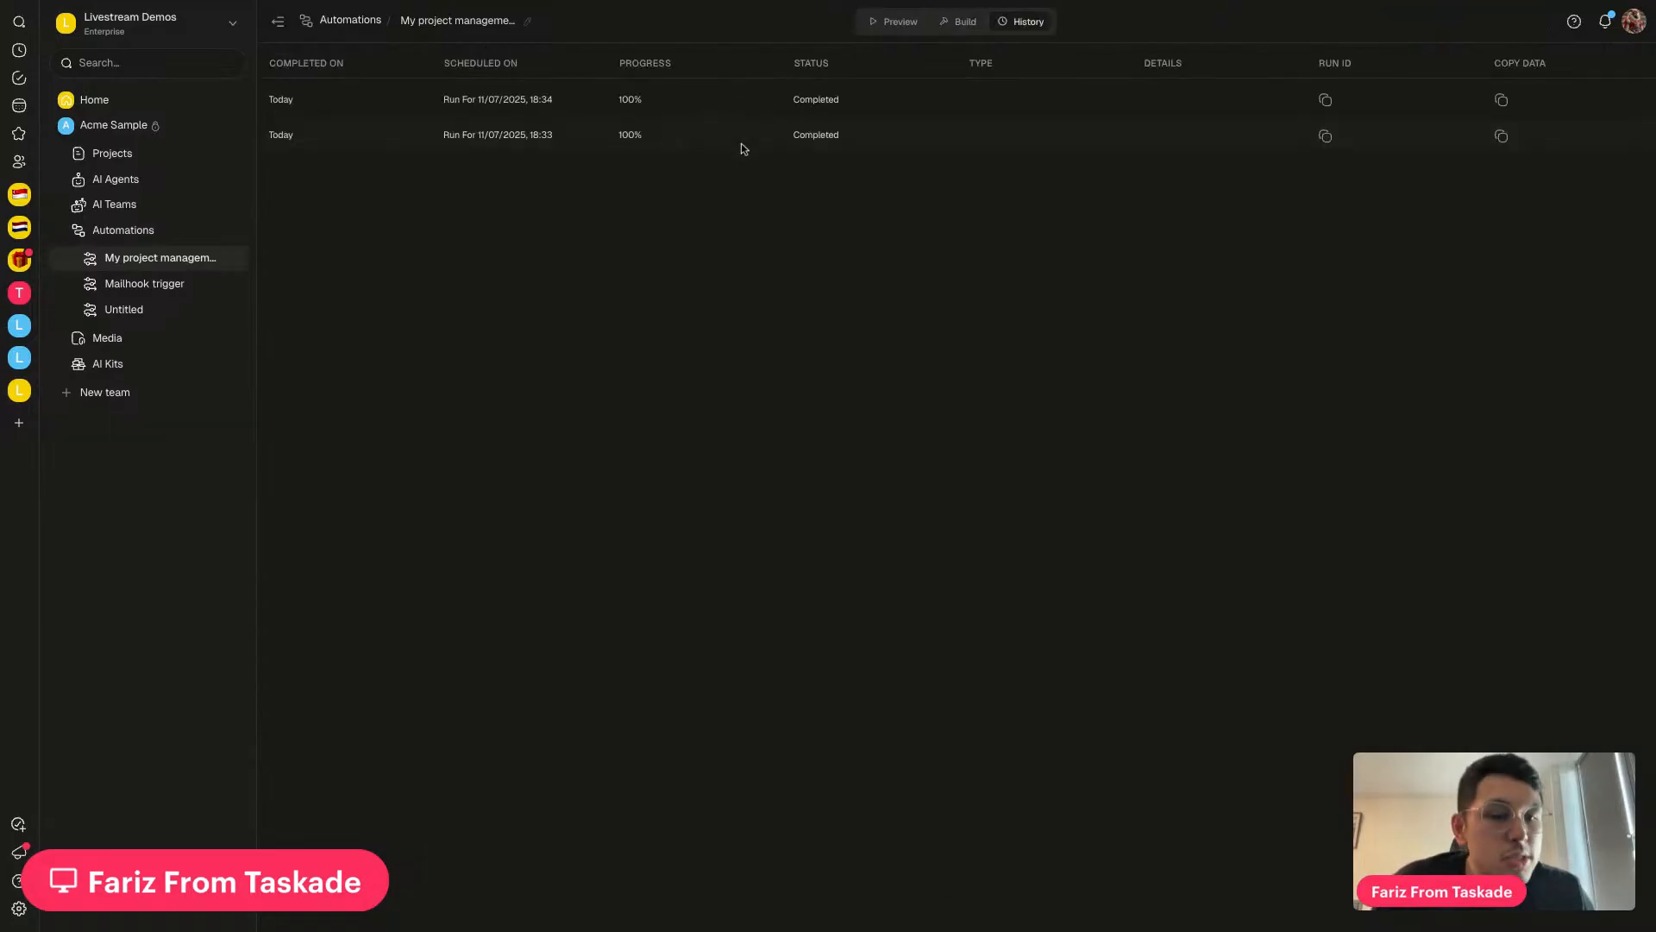
left_click(472, 1)
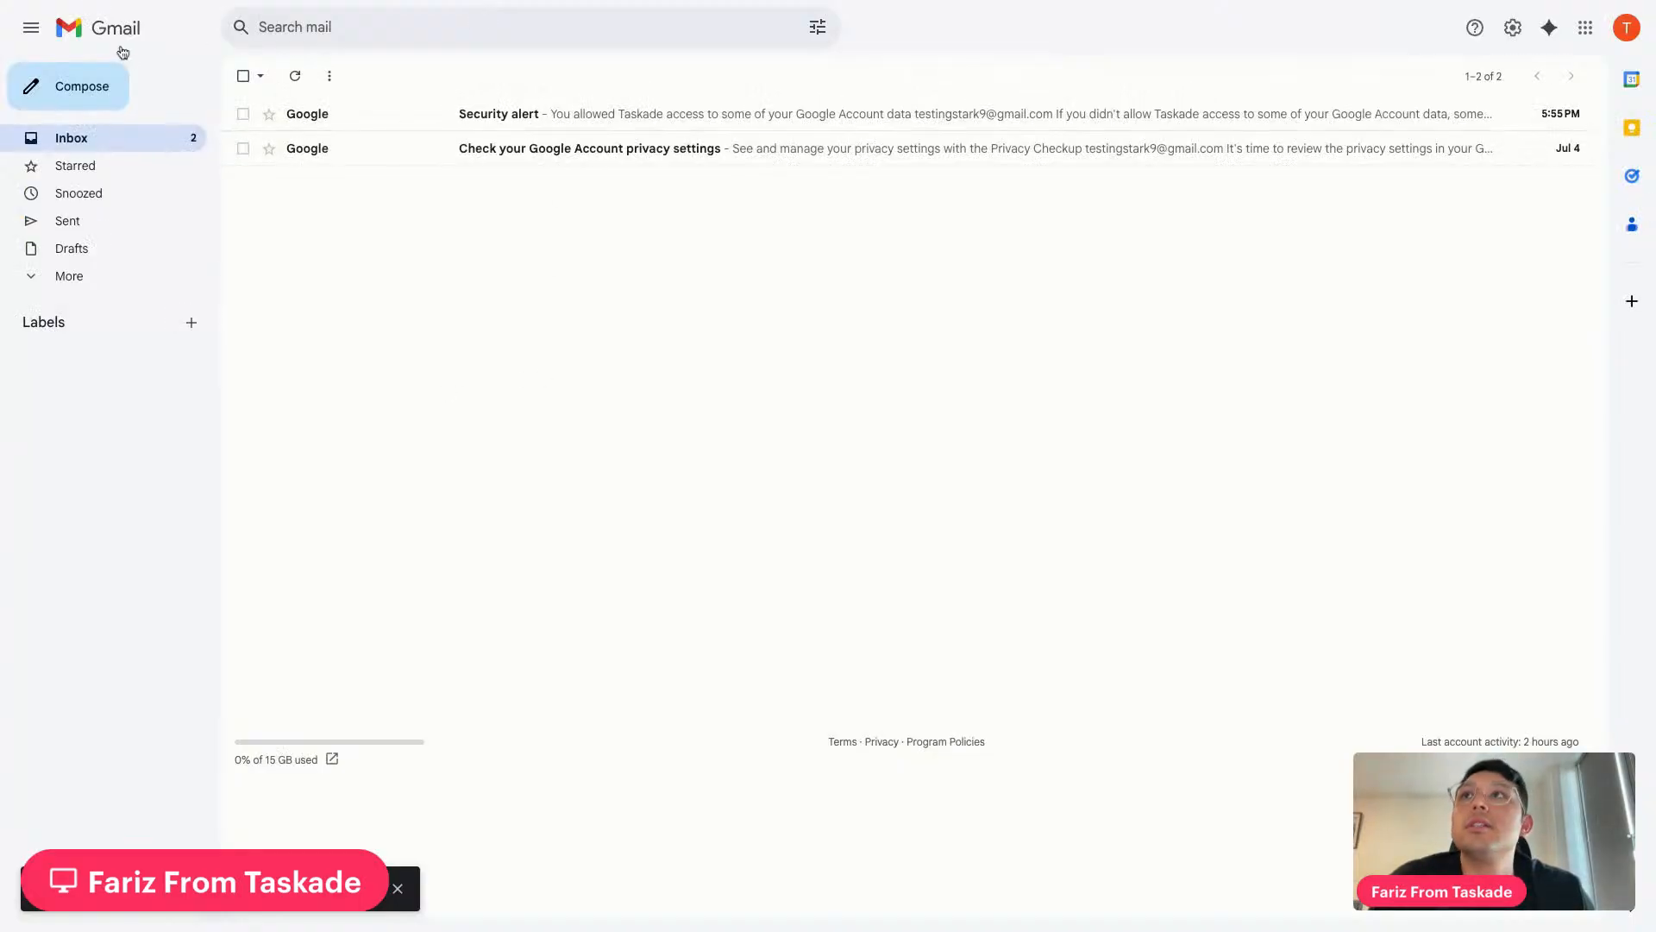
left_click(146, 4)
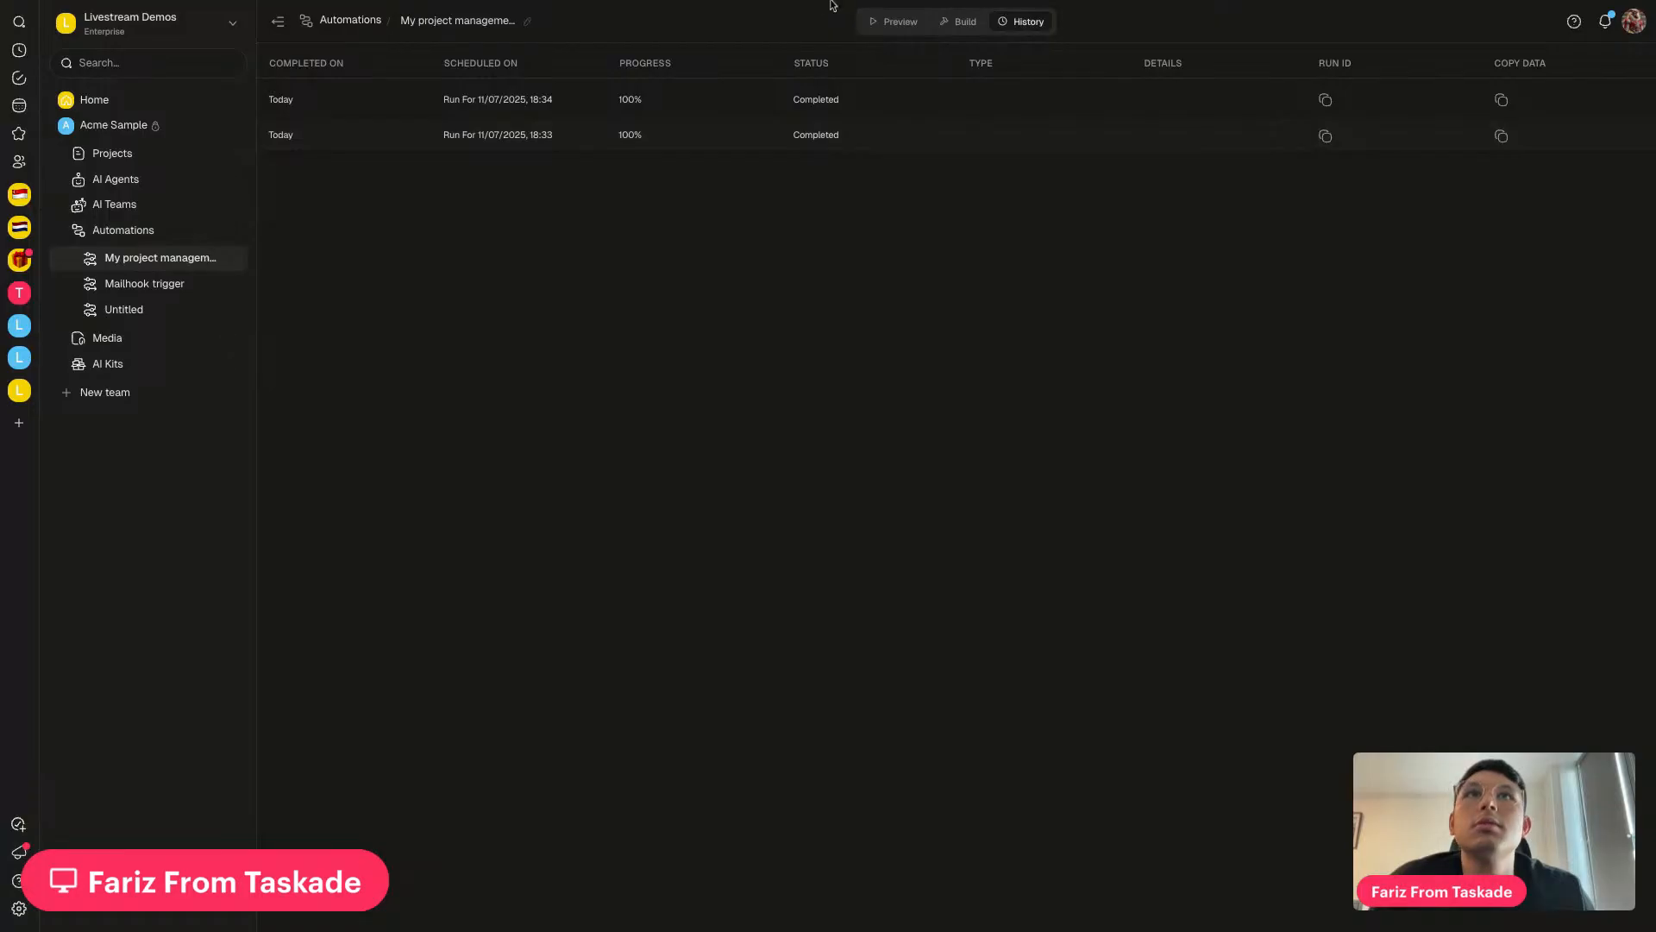
Review the Task Completed trigger and Send Email settings, then check Gmail for new emails
left_click(976, 25)
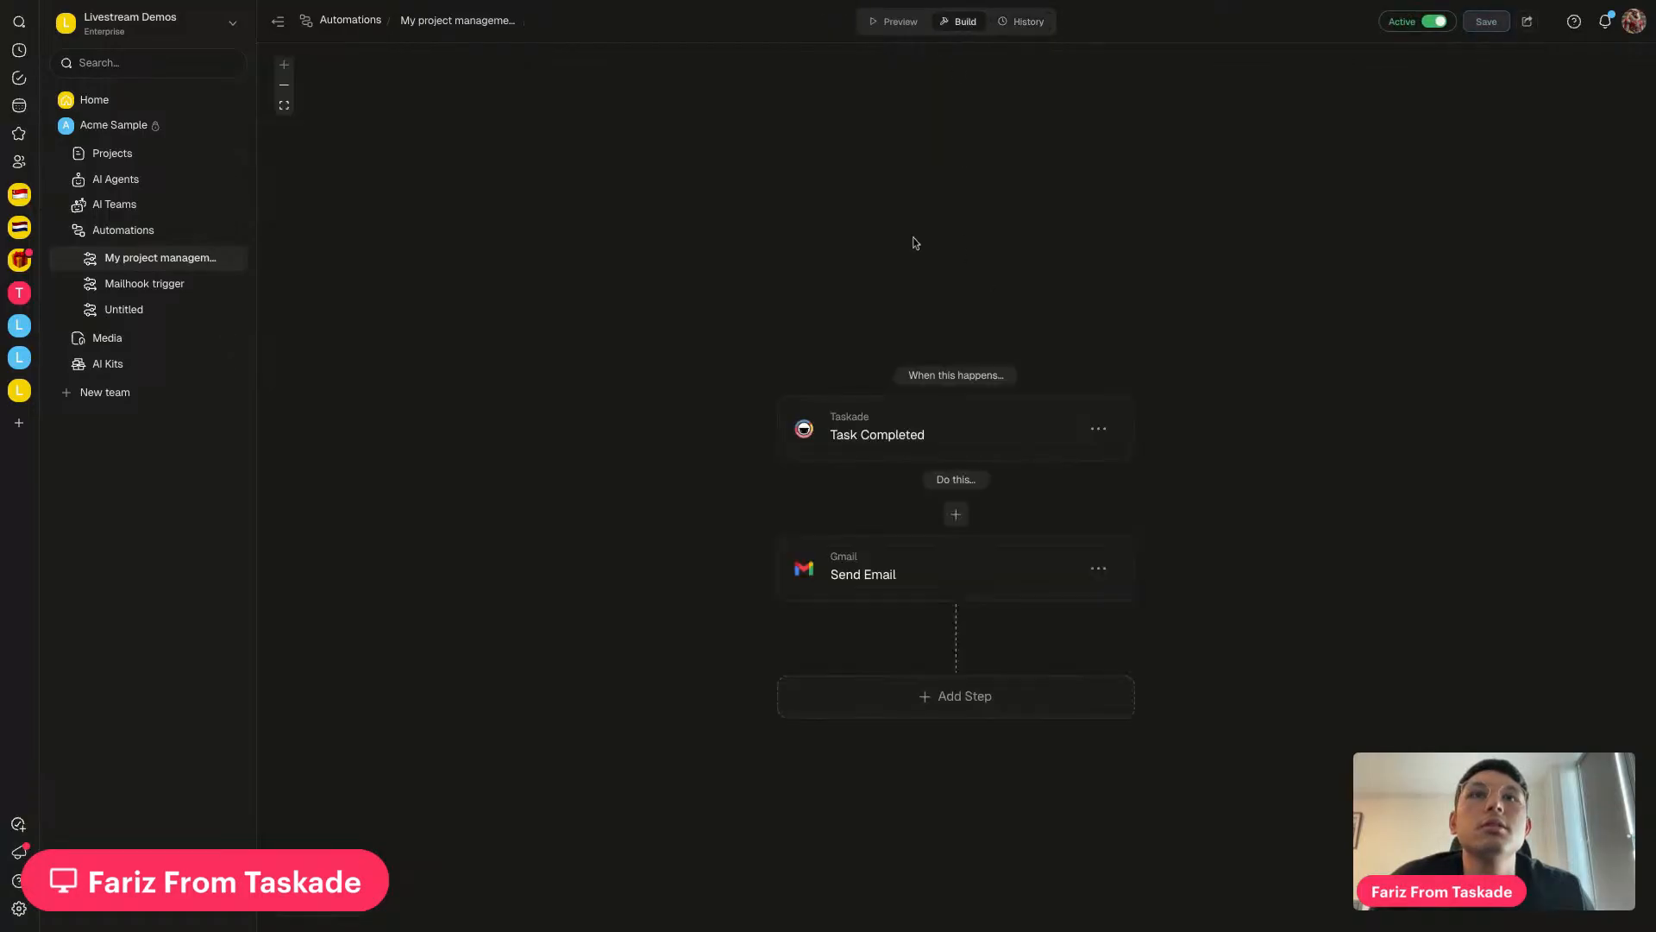
left_click(942, 439)
left_click(940, 580)
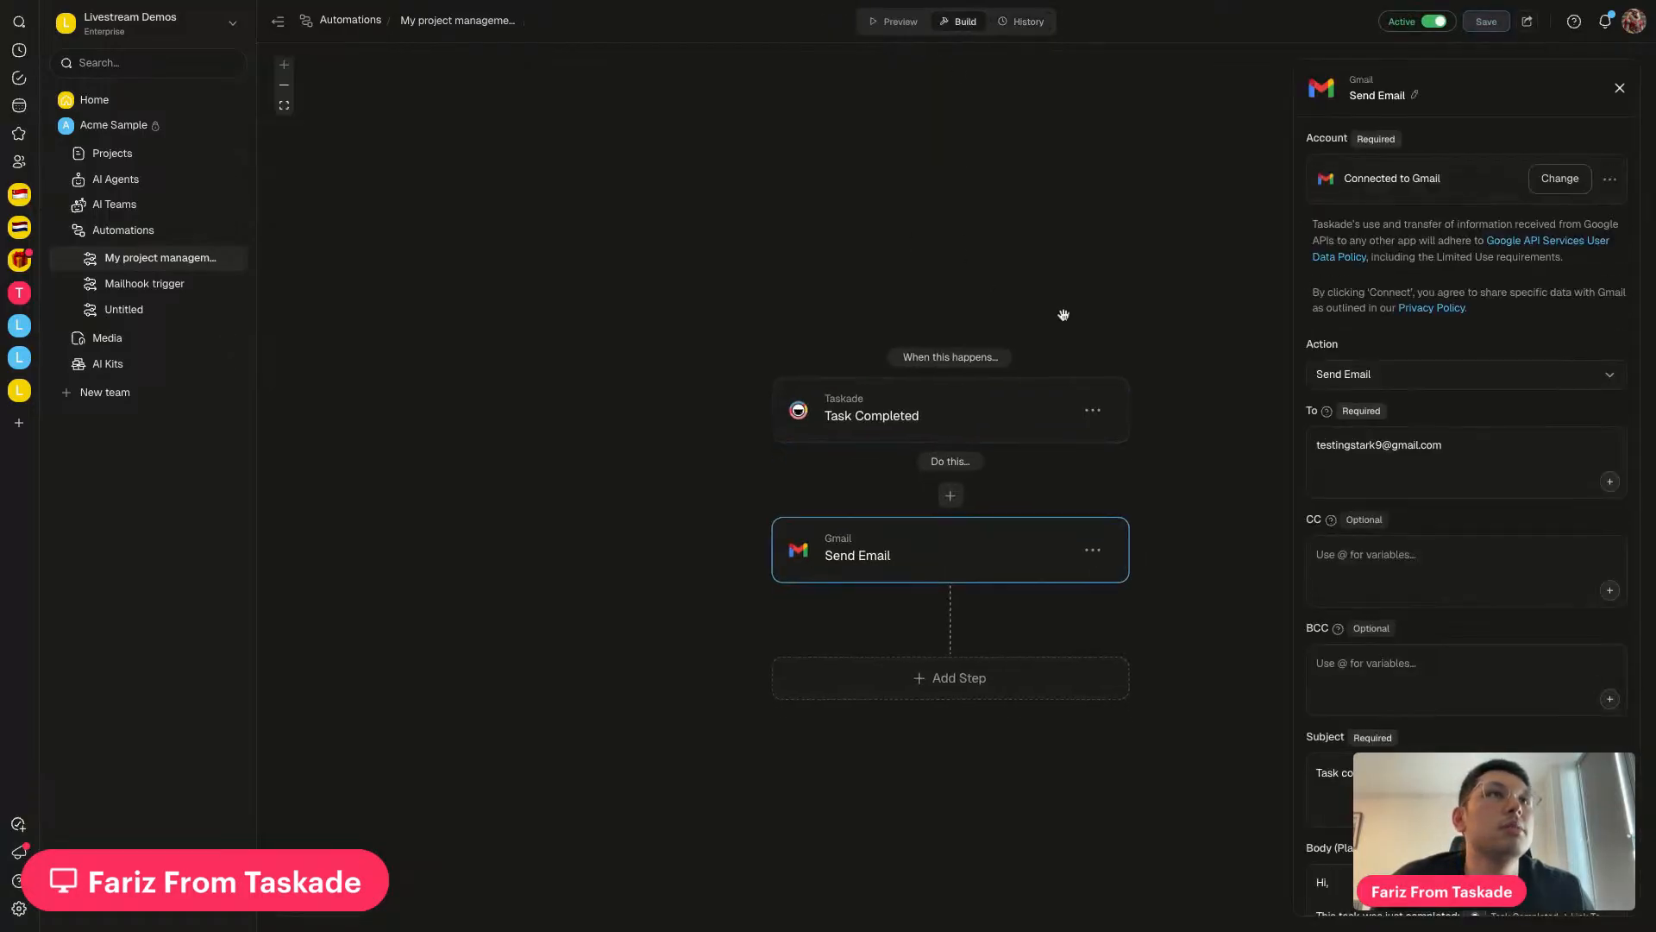
scroll(1382, 429, "down", 1)
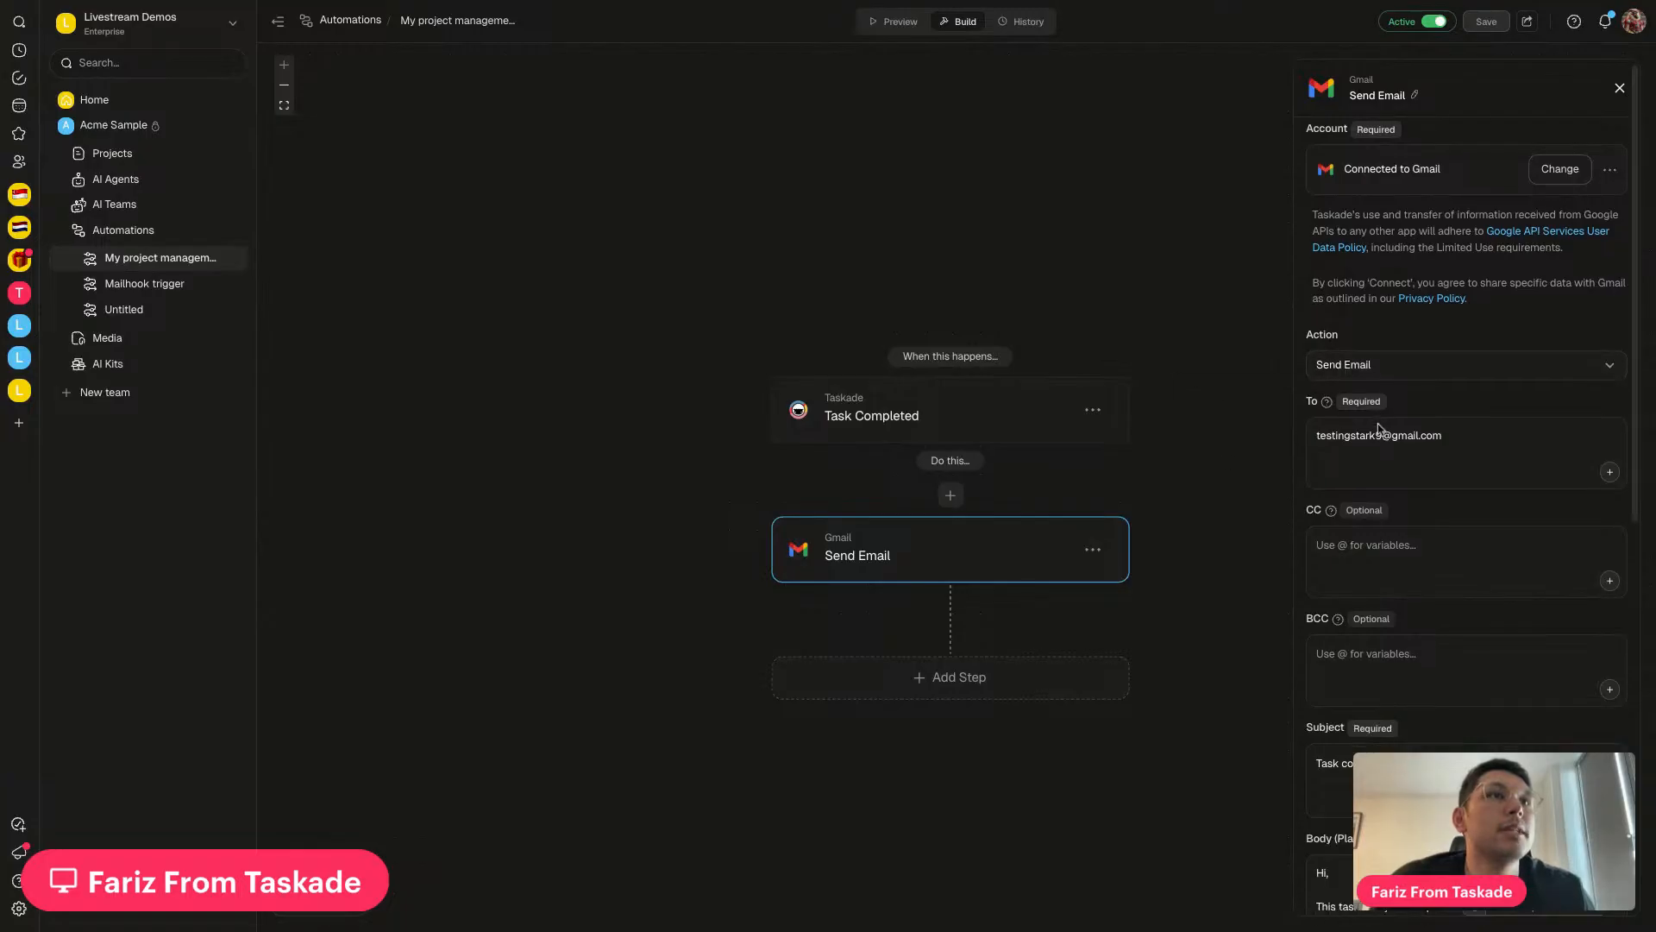
left_click(654, 2)
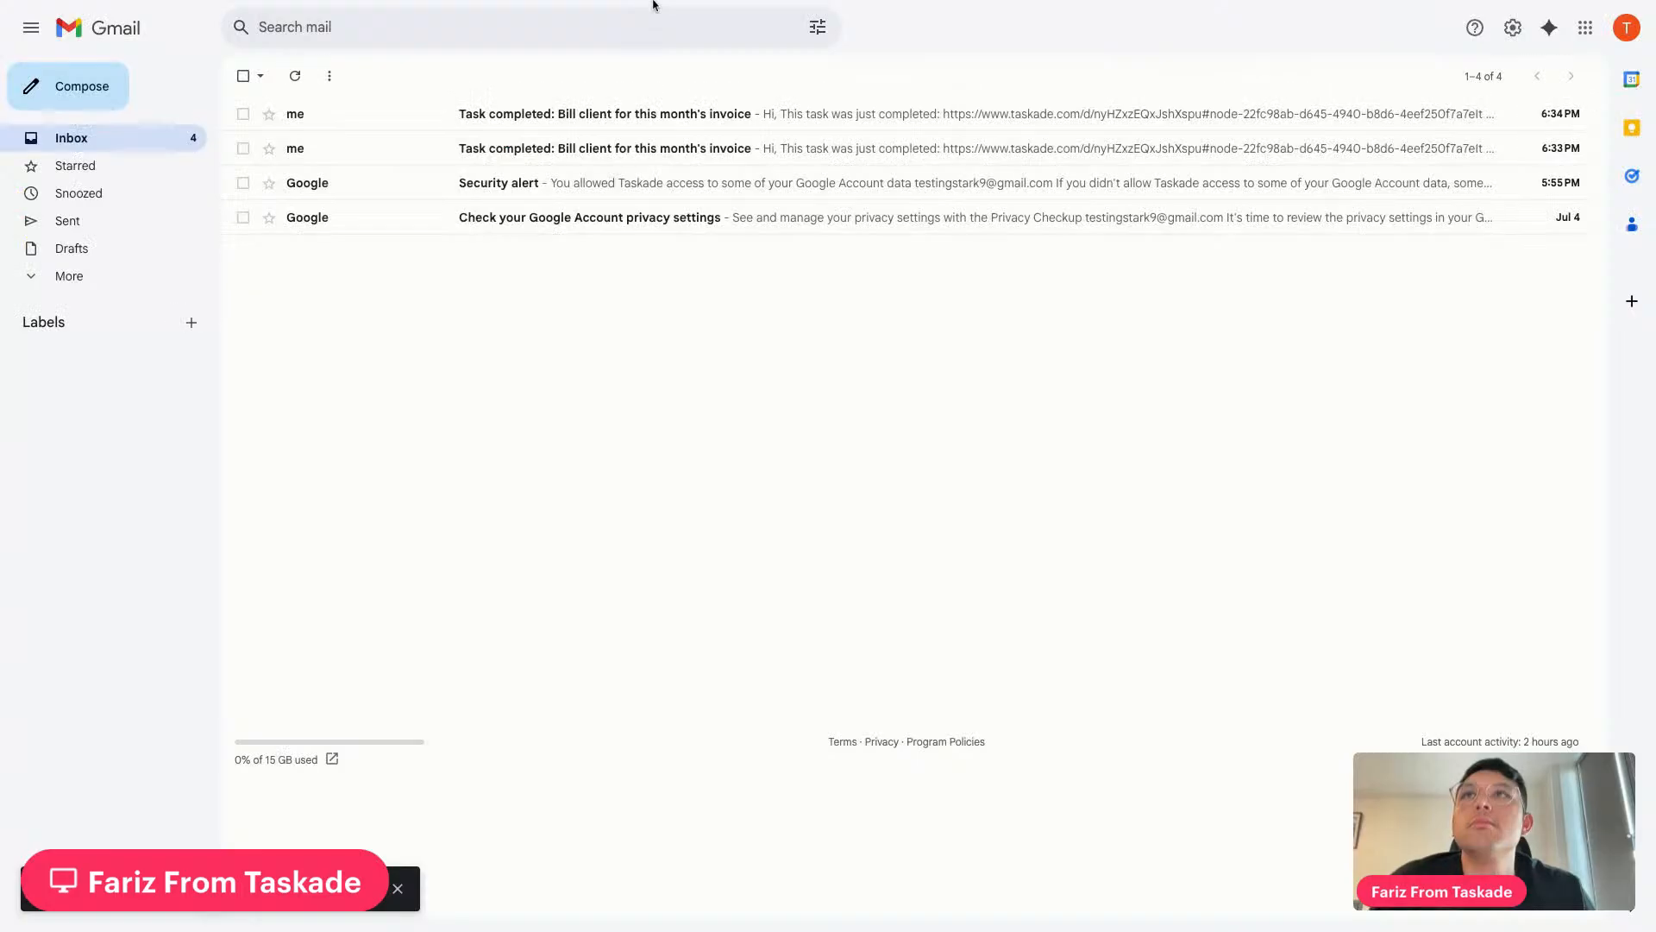
Open the newest 'Task completed' email and highlight its subject, completer and completion date
left_click(697, 124)
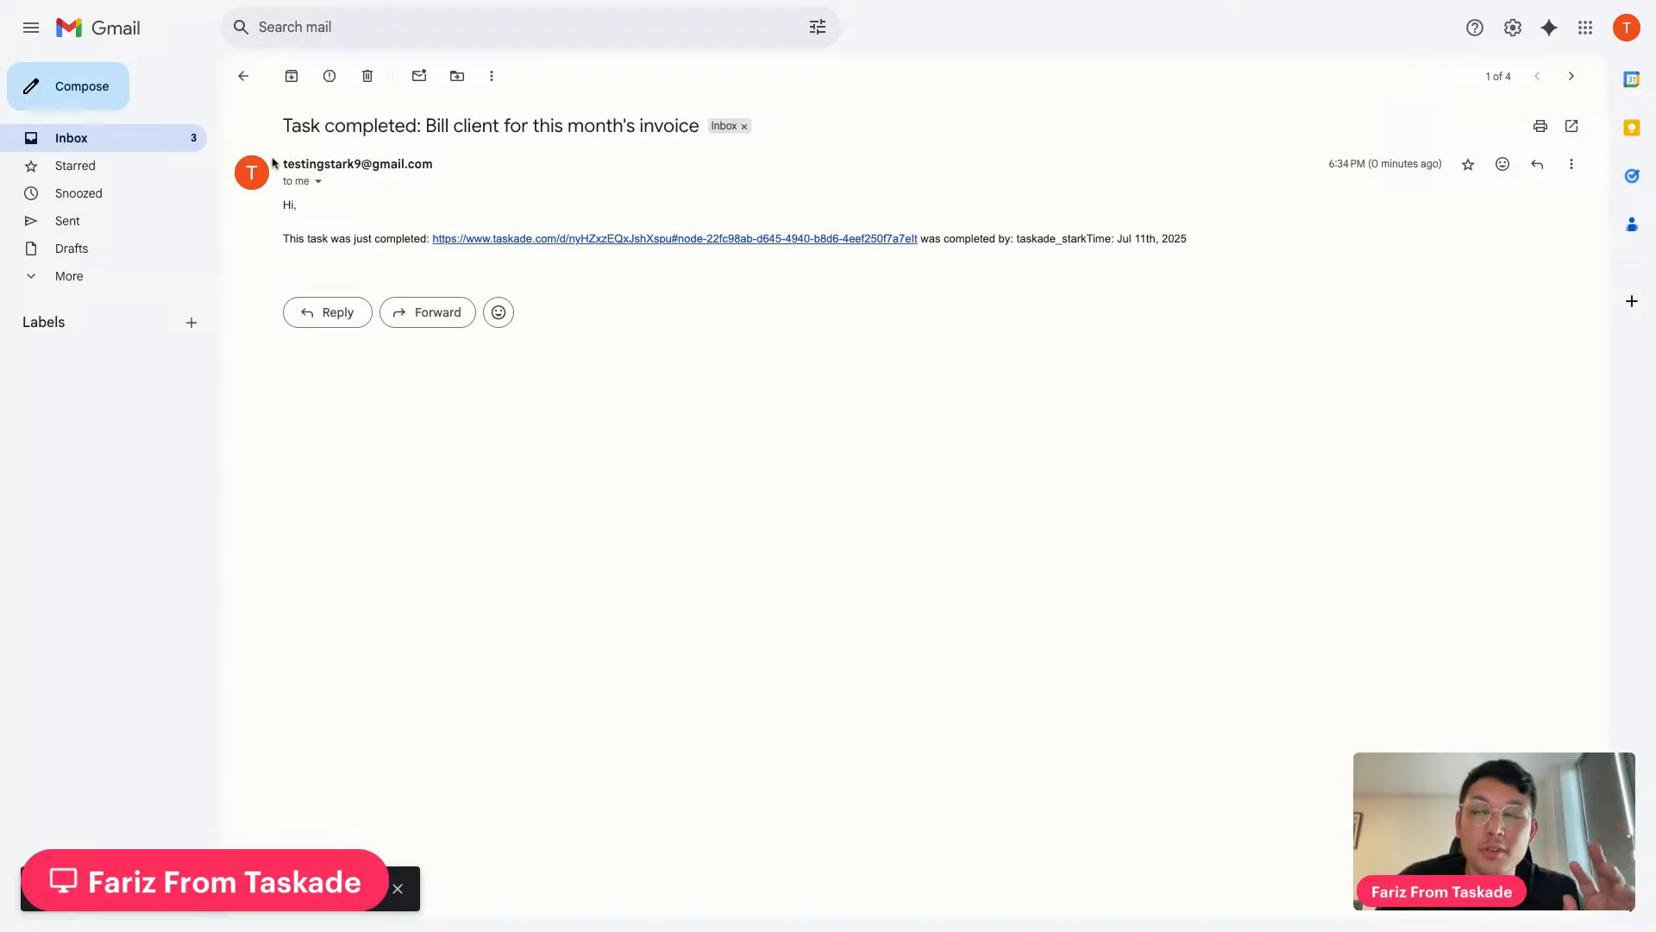
left_click_drag(293, 129, 691, 140)
left_click(677, 142)
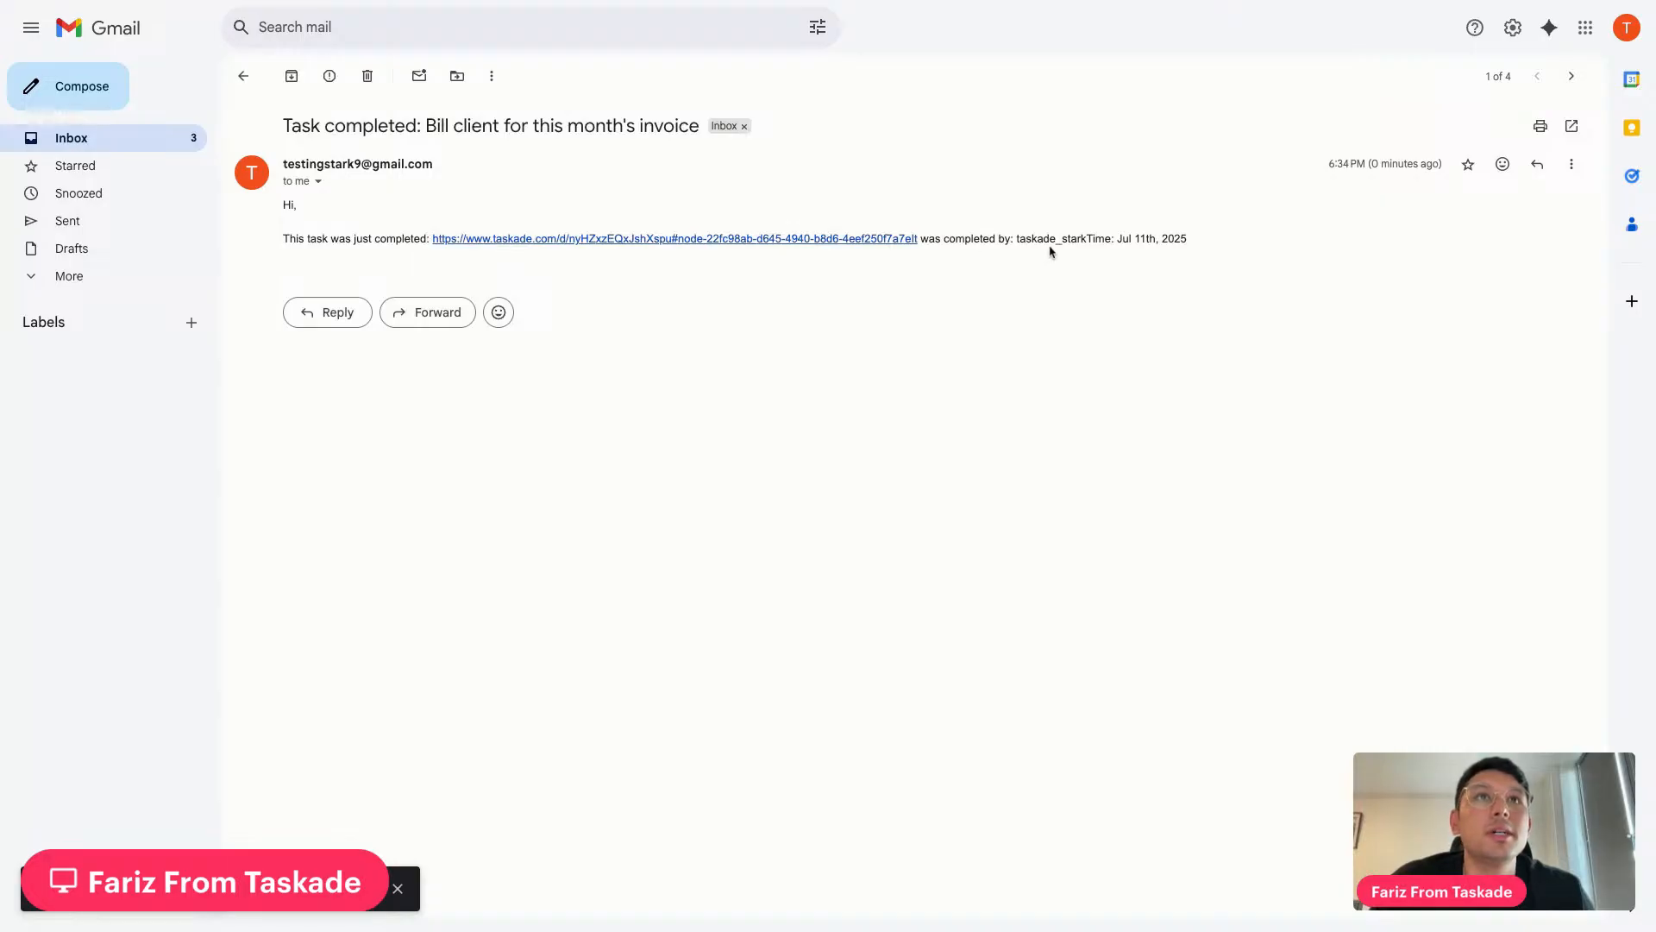
left_click_drag(1024, 240, 1190, 247)
left_click(1096, 248)
left_click(1201, 246)
left_click(1190, 247)
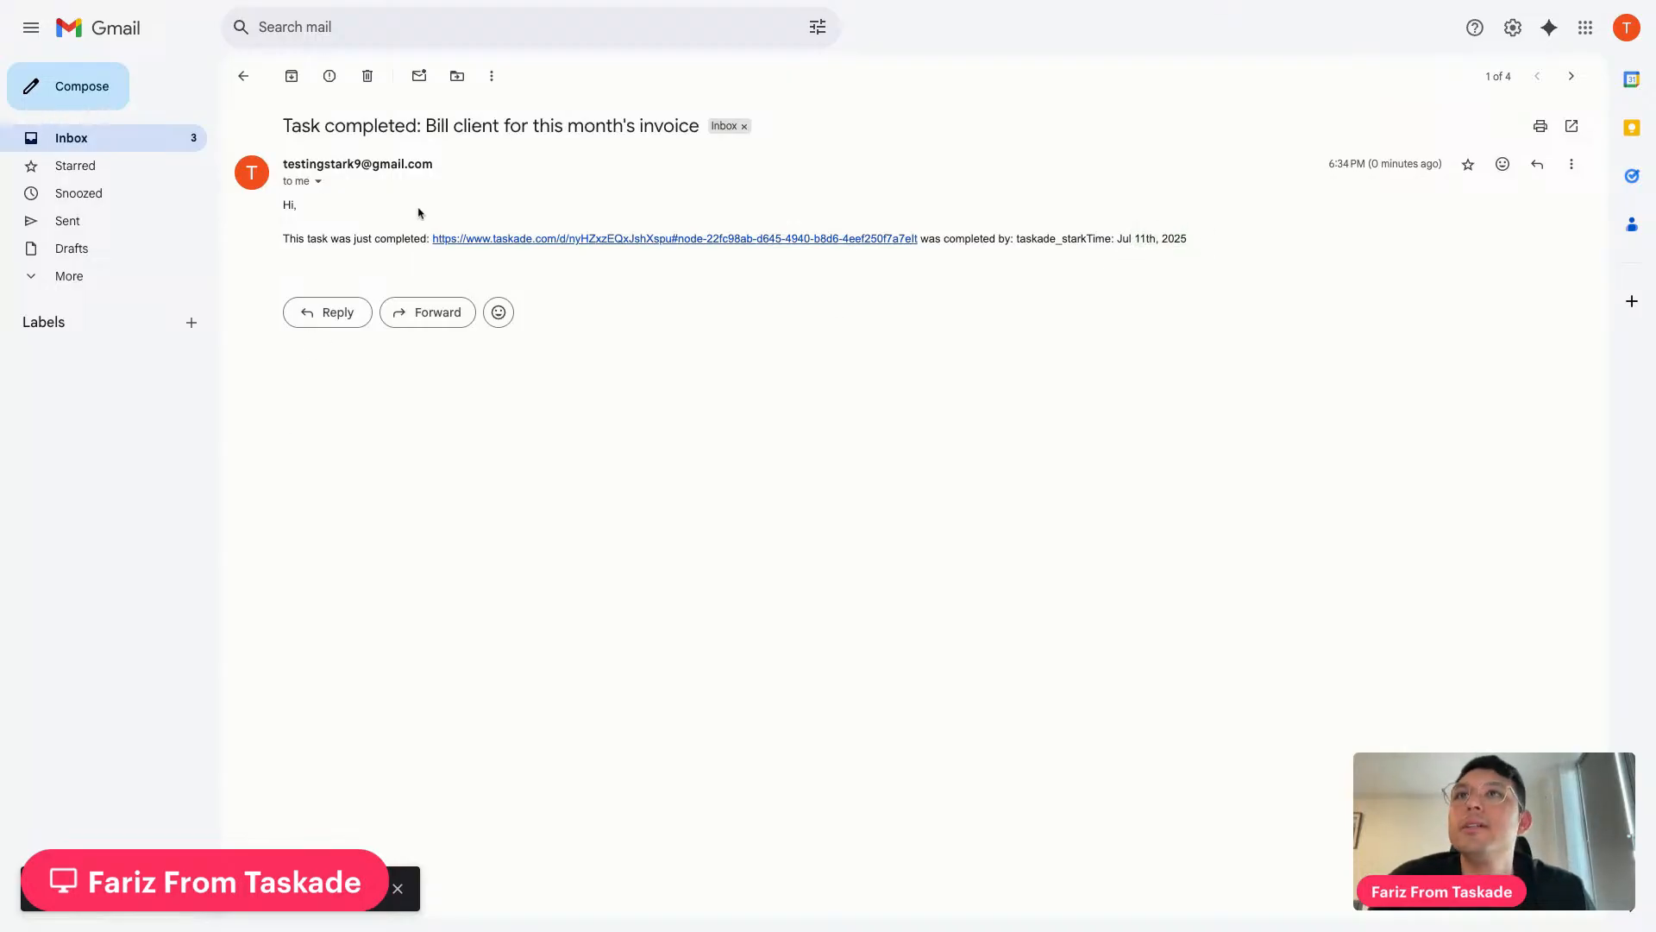
Follow the task link in the email to the Taskade project dashboard
left_click(489, 241)
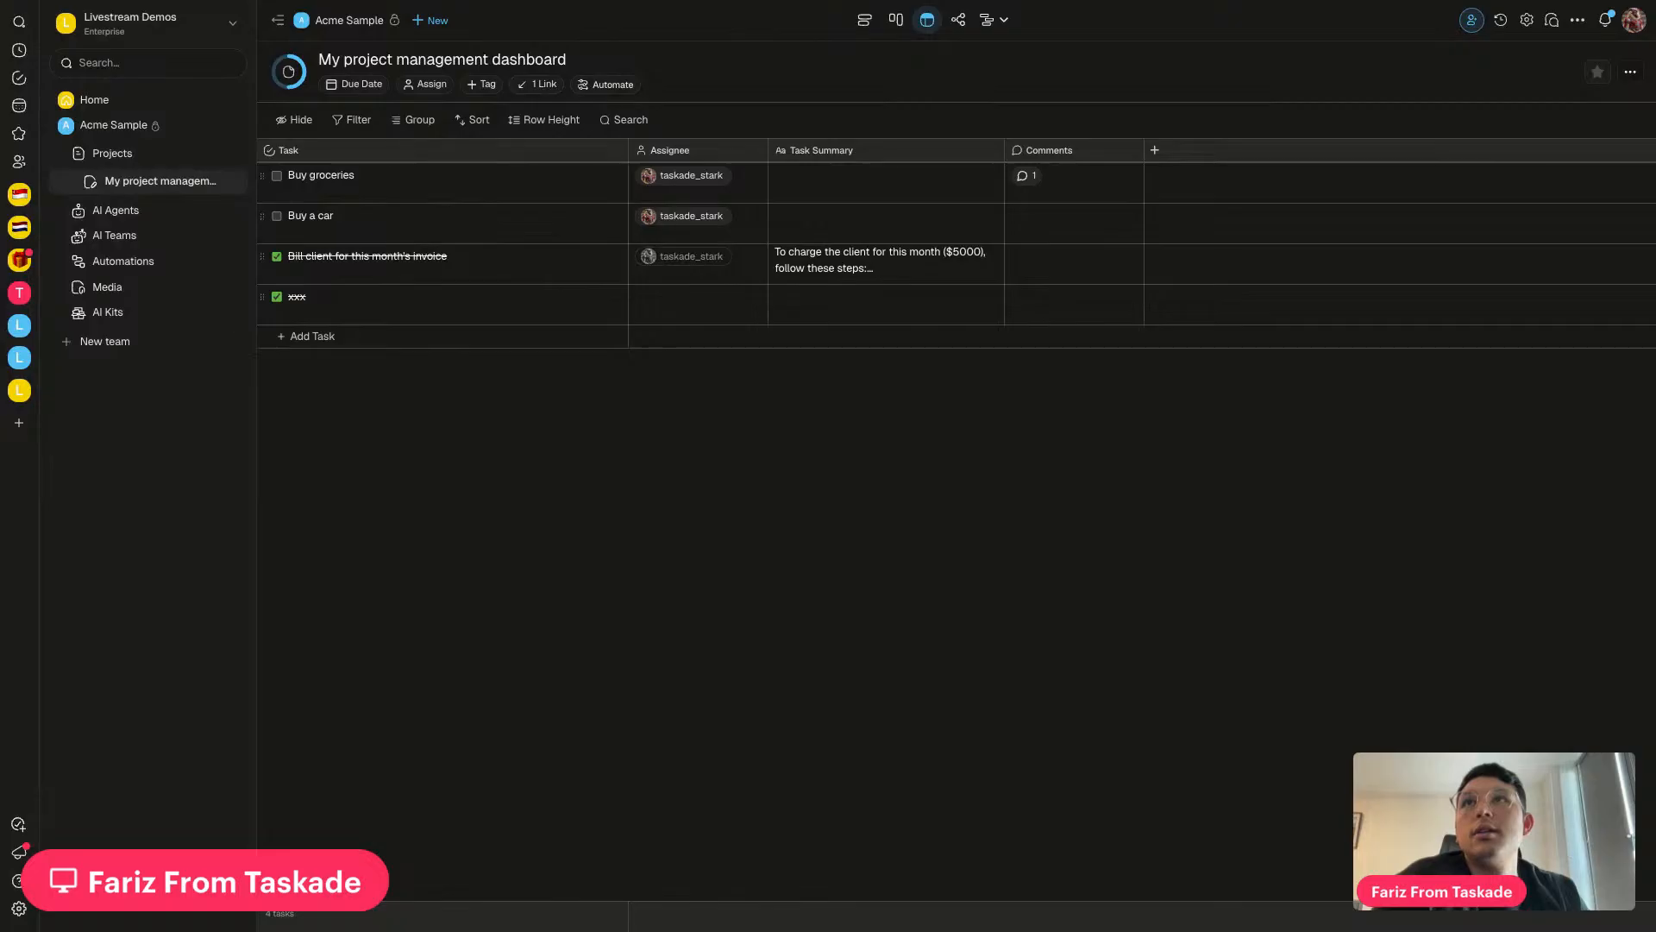
key("ctrl+Tab")
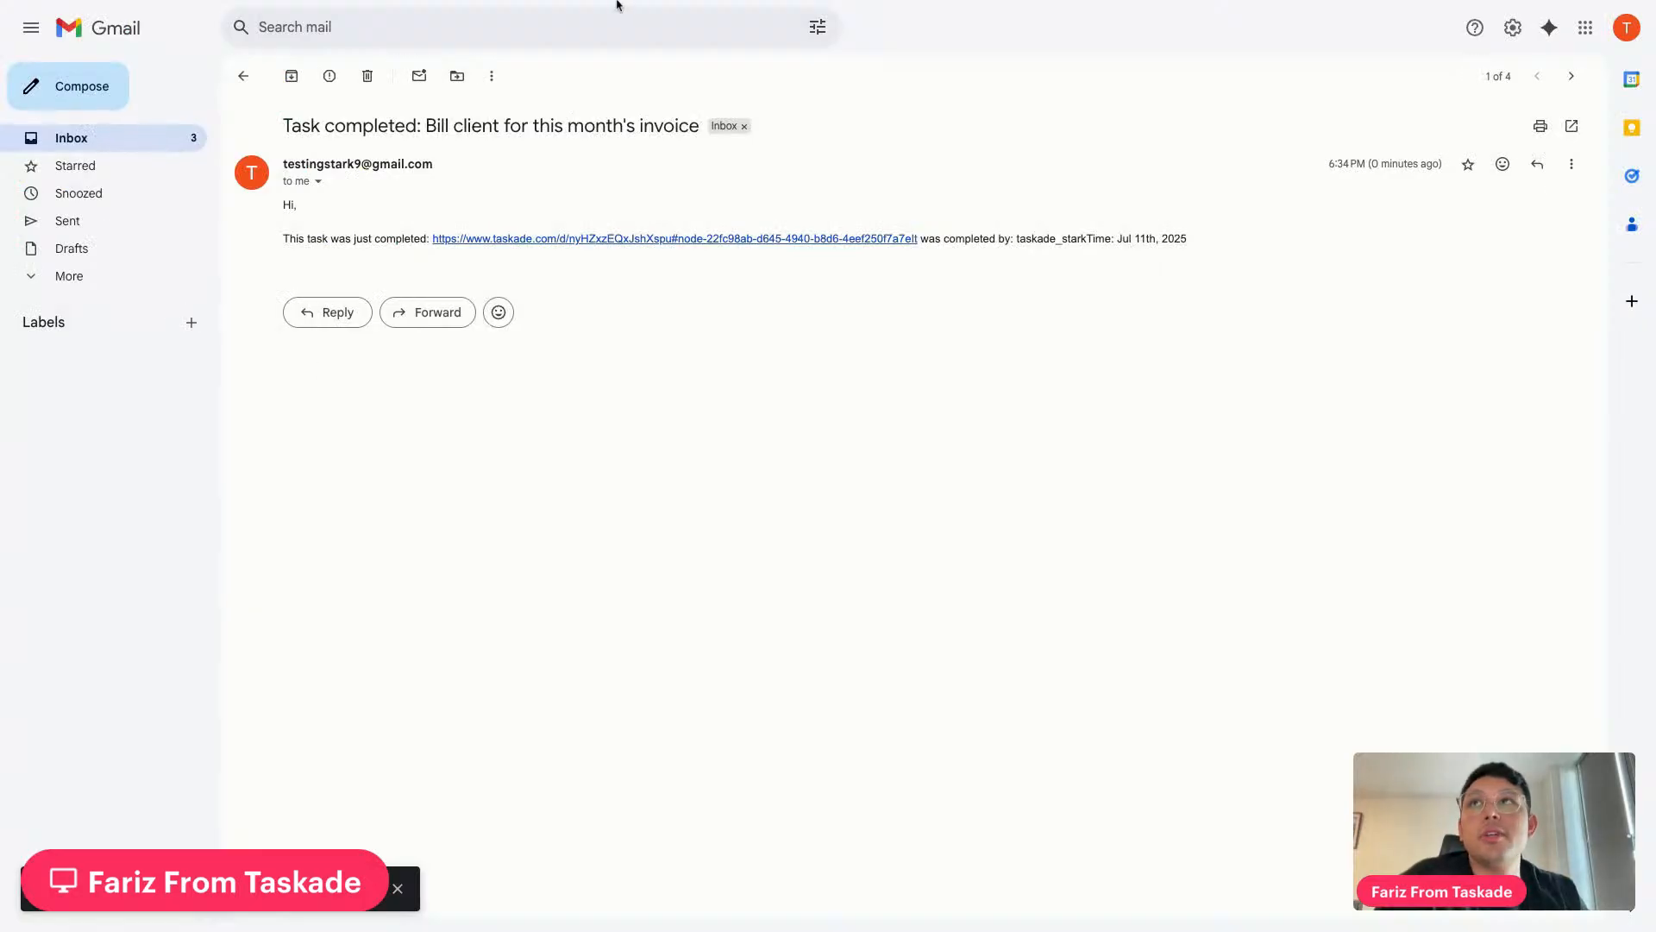
left_click(540, 239)
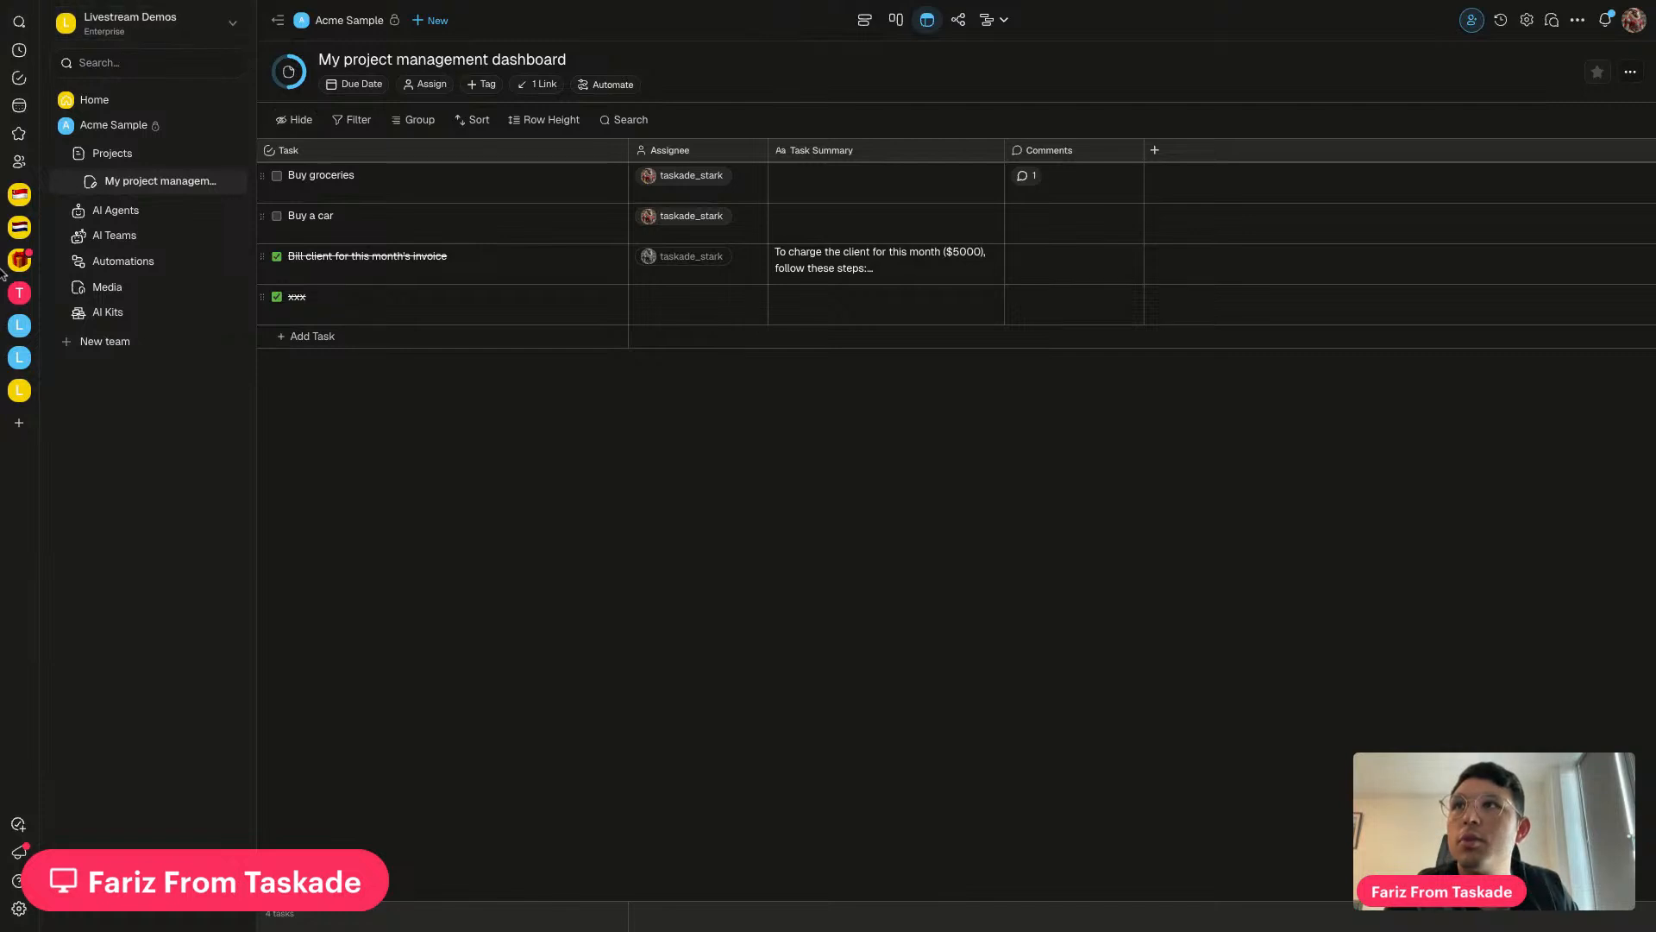
View Livestream July 11, then reopen the task-completed automation from Acme Sample's automations
left_click(19, 357)
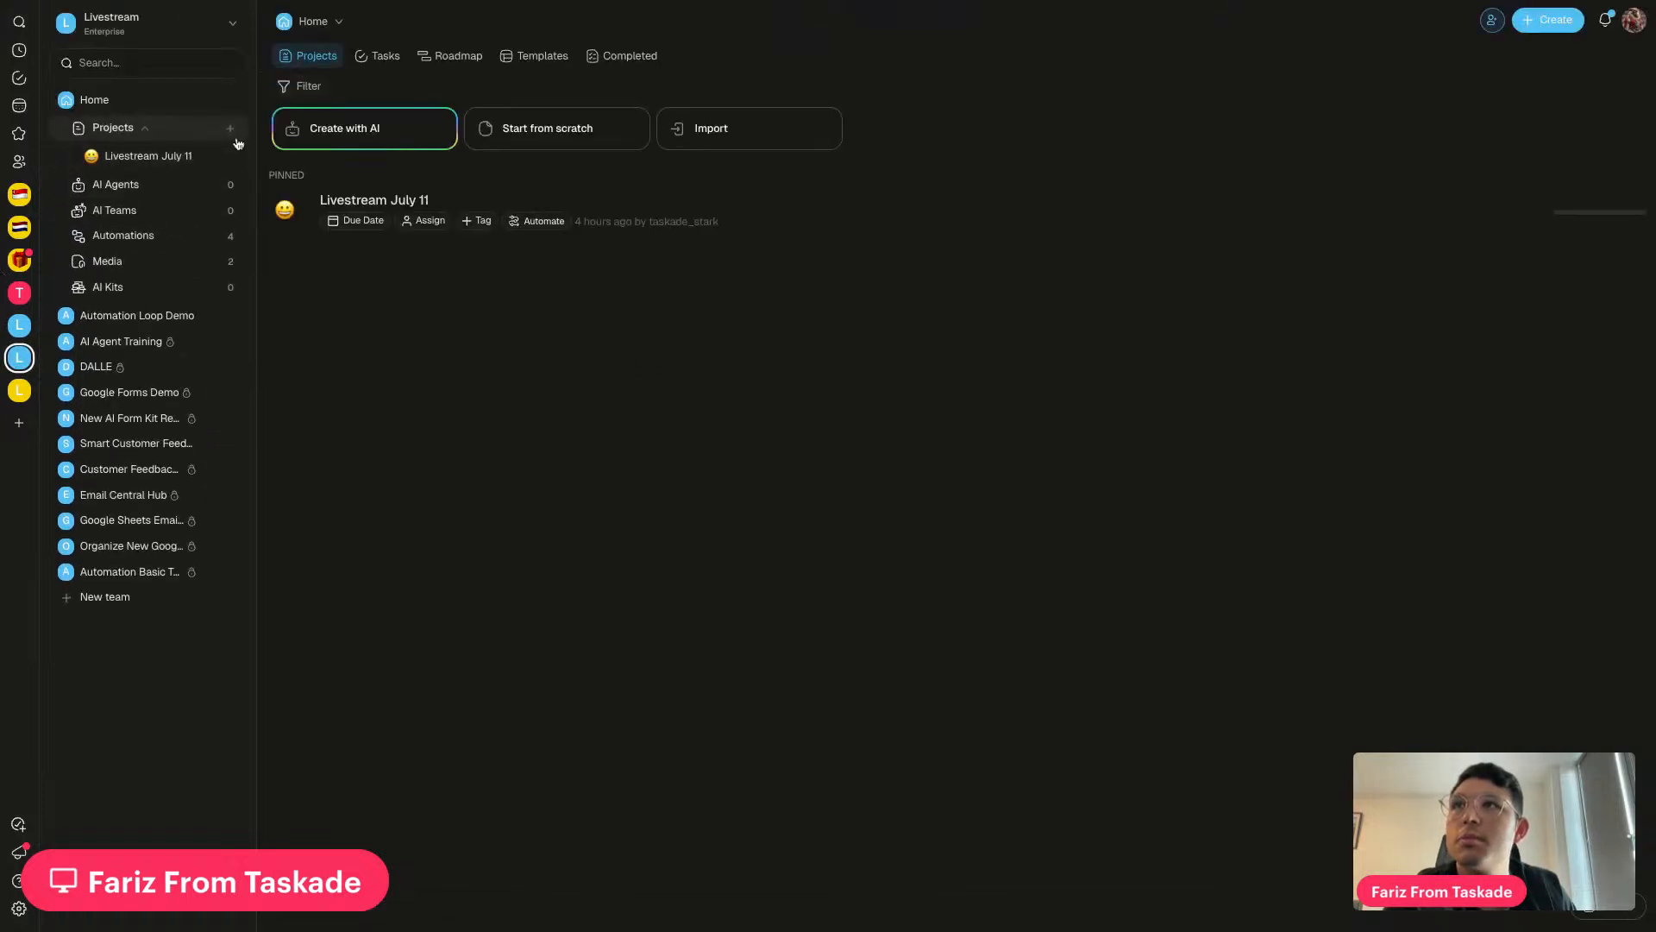
left_click(625, 189)
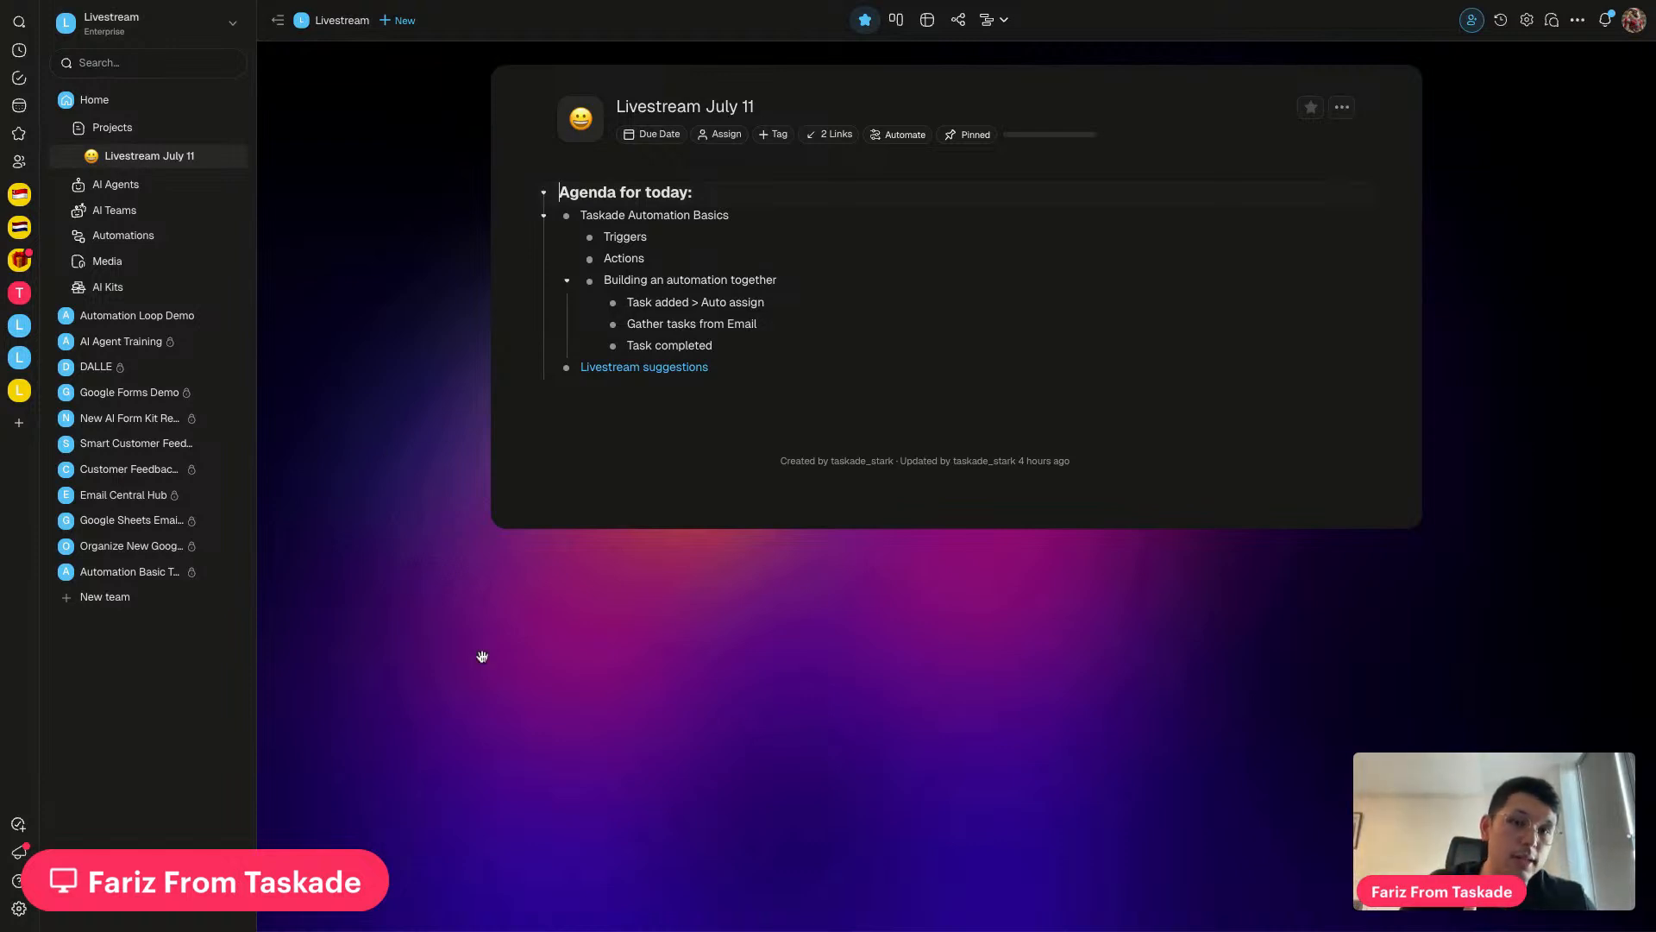
left_click(19, 390)
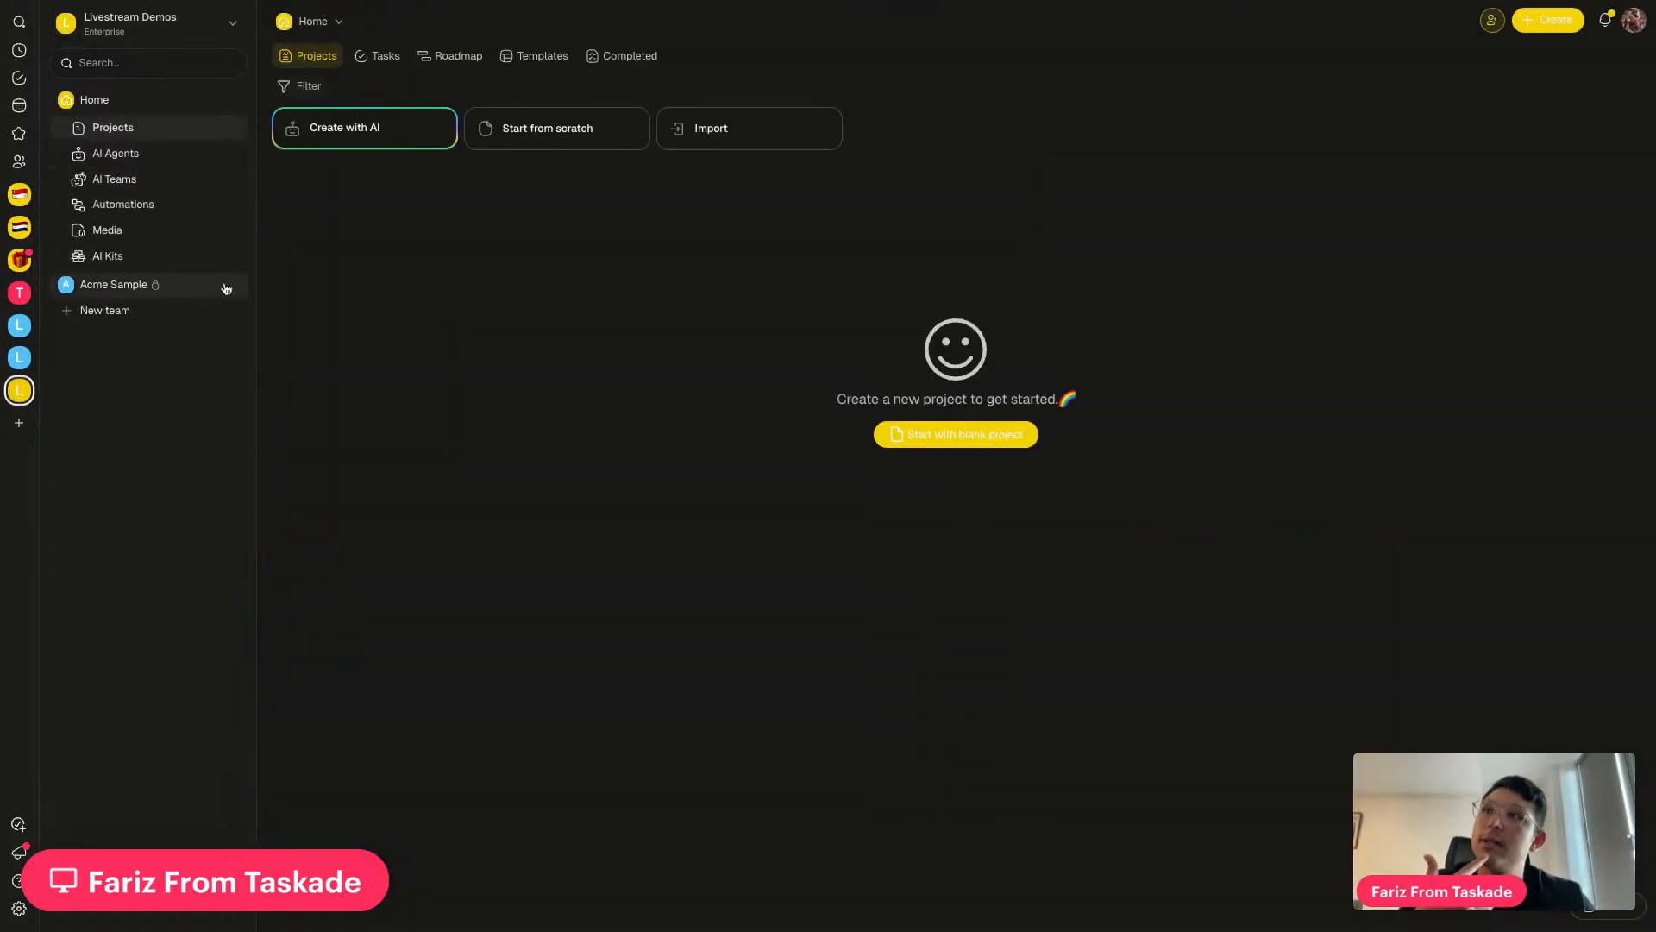
left_click(131, 287)
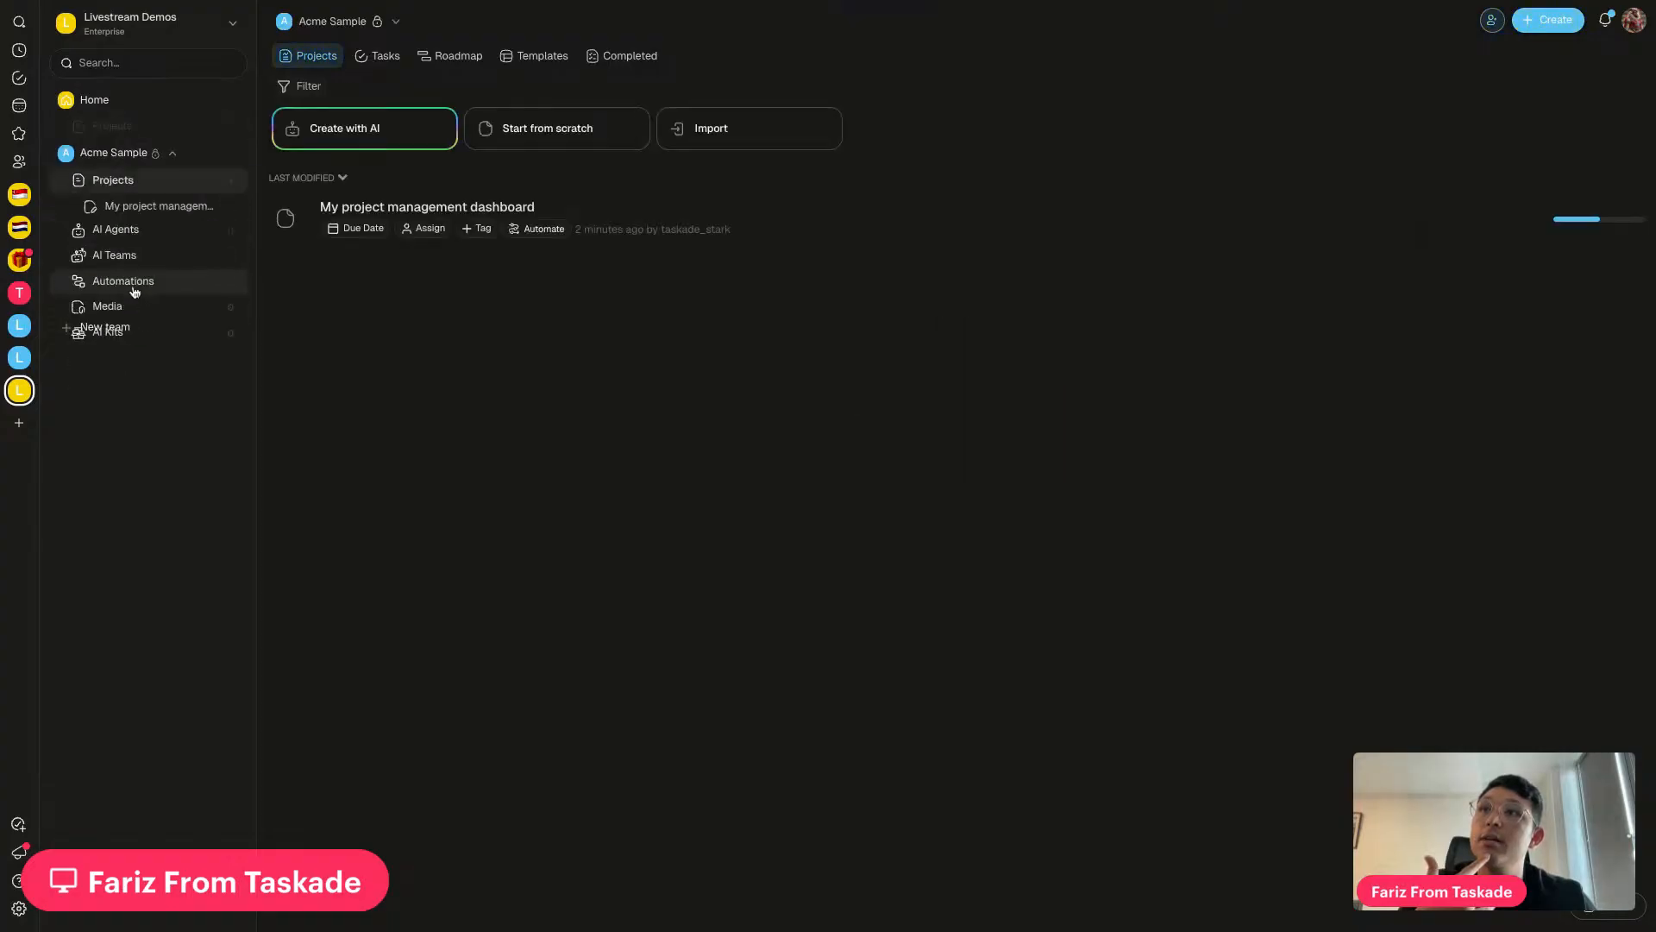
left_click(197, 262)
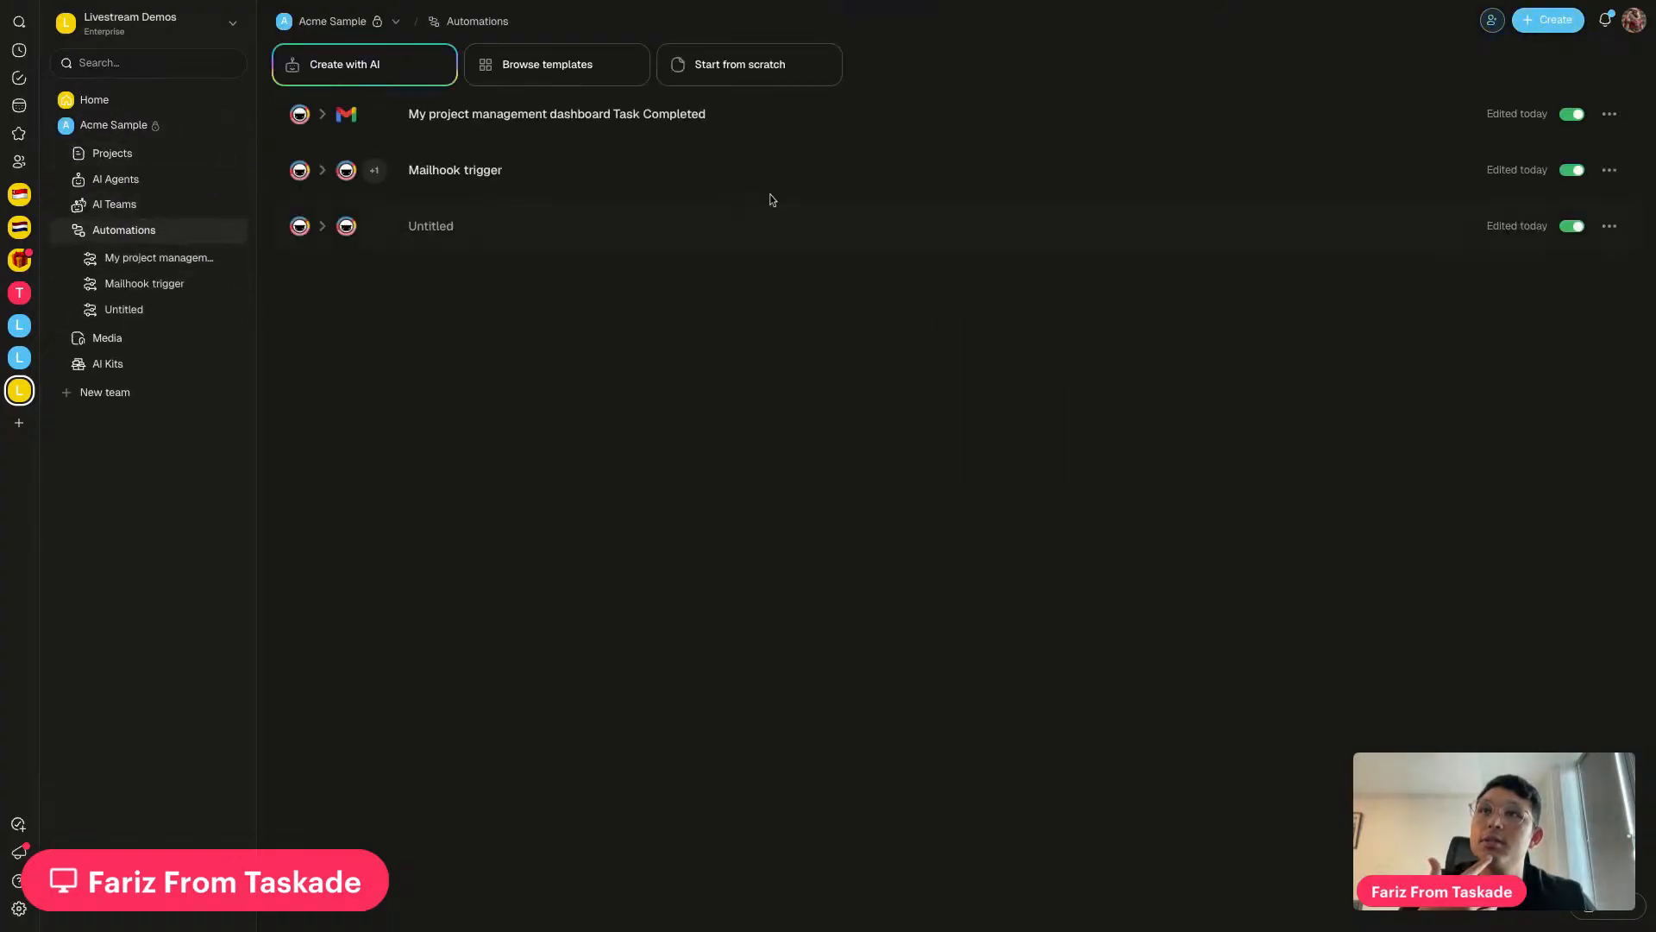
left_click(739, 116)
scroll(952, 588, "down", 3)
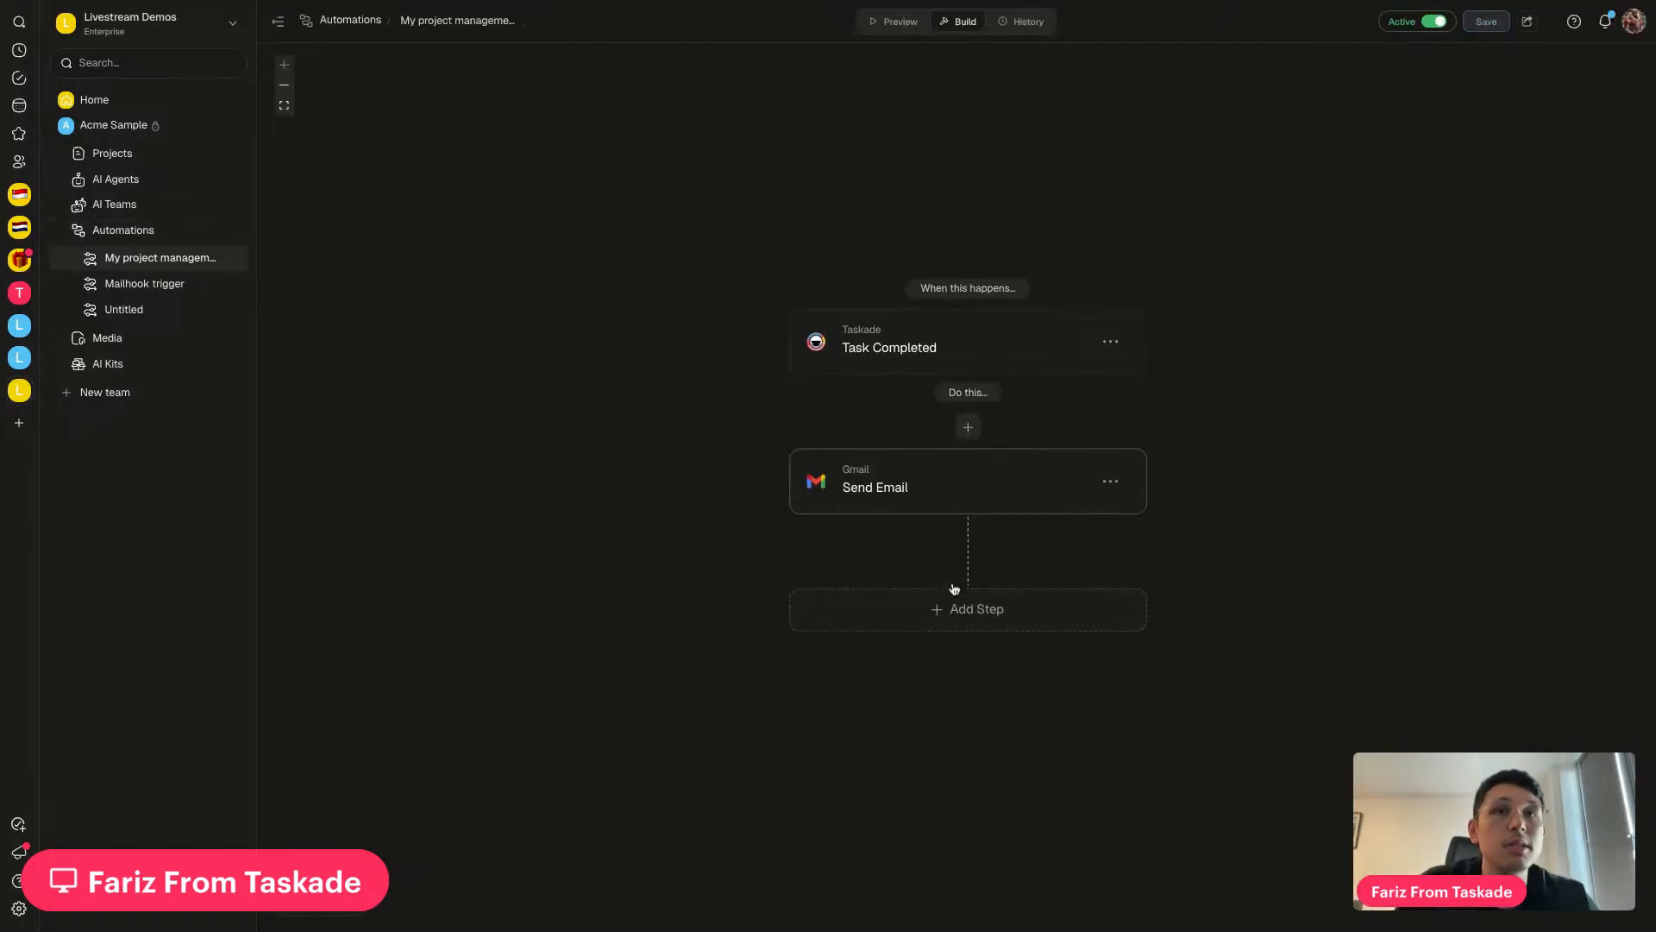
left_click(954, 599)
scroll(526, 508, "down", 6)
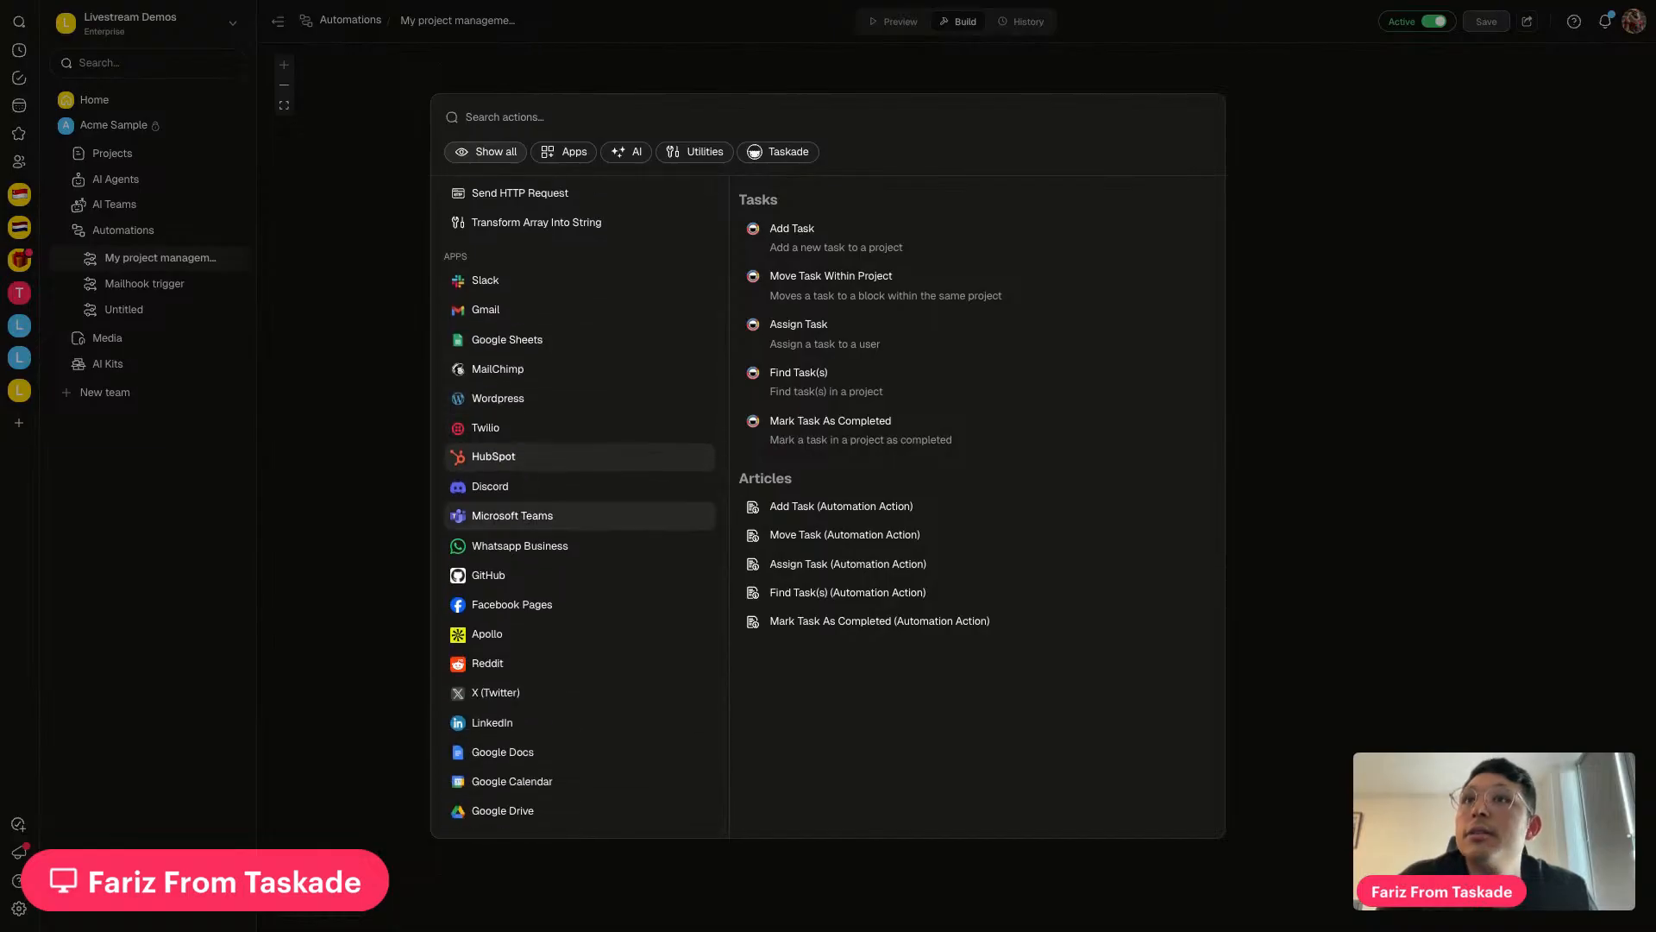
left_click(493, 283)
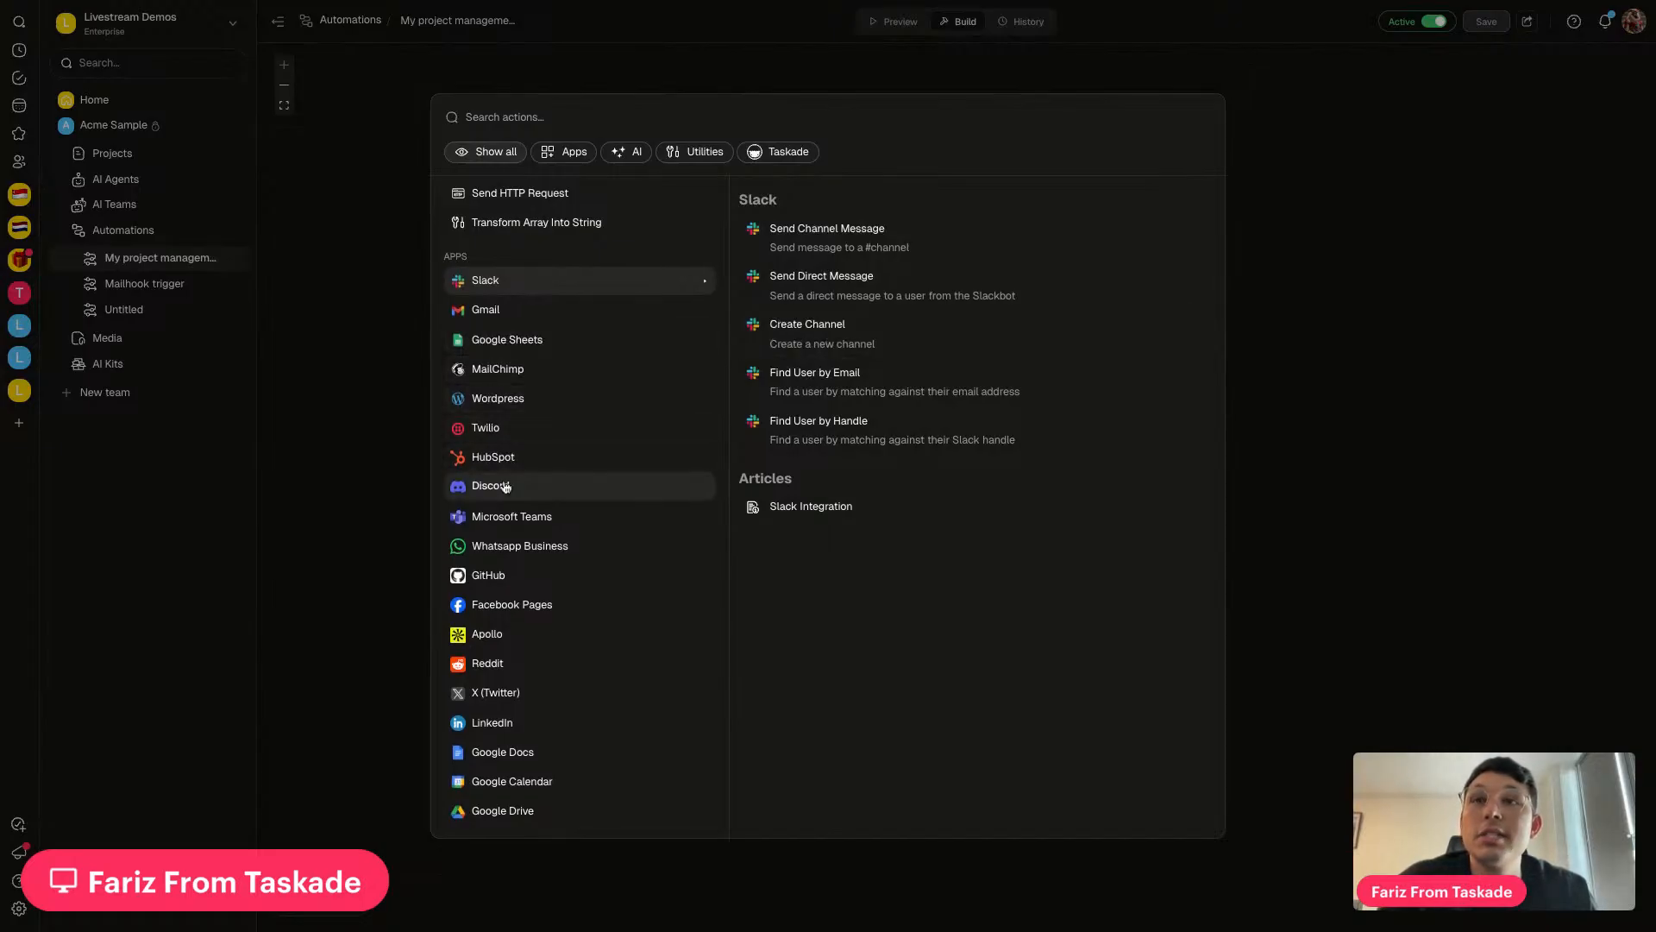
left_click(497, 663)
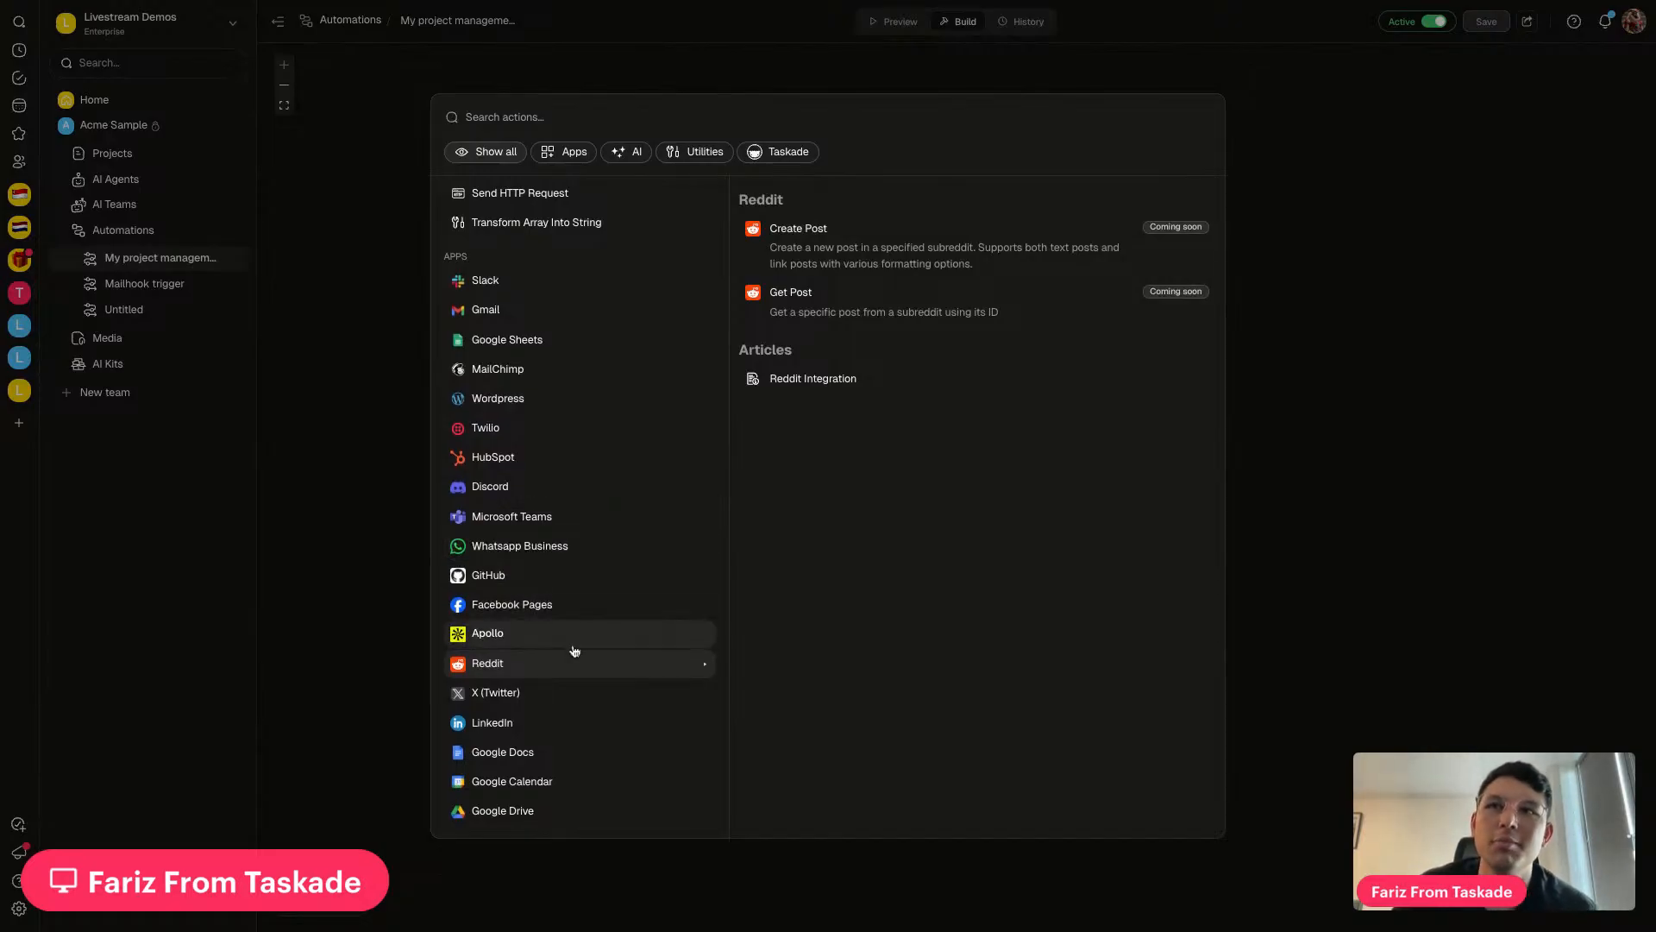
scroll(575, 646, "up", 2)
scroll(575, 643, "up", 2)
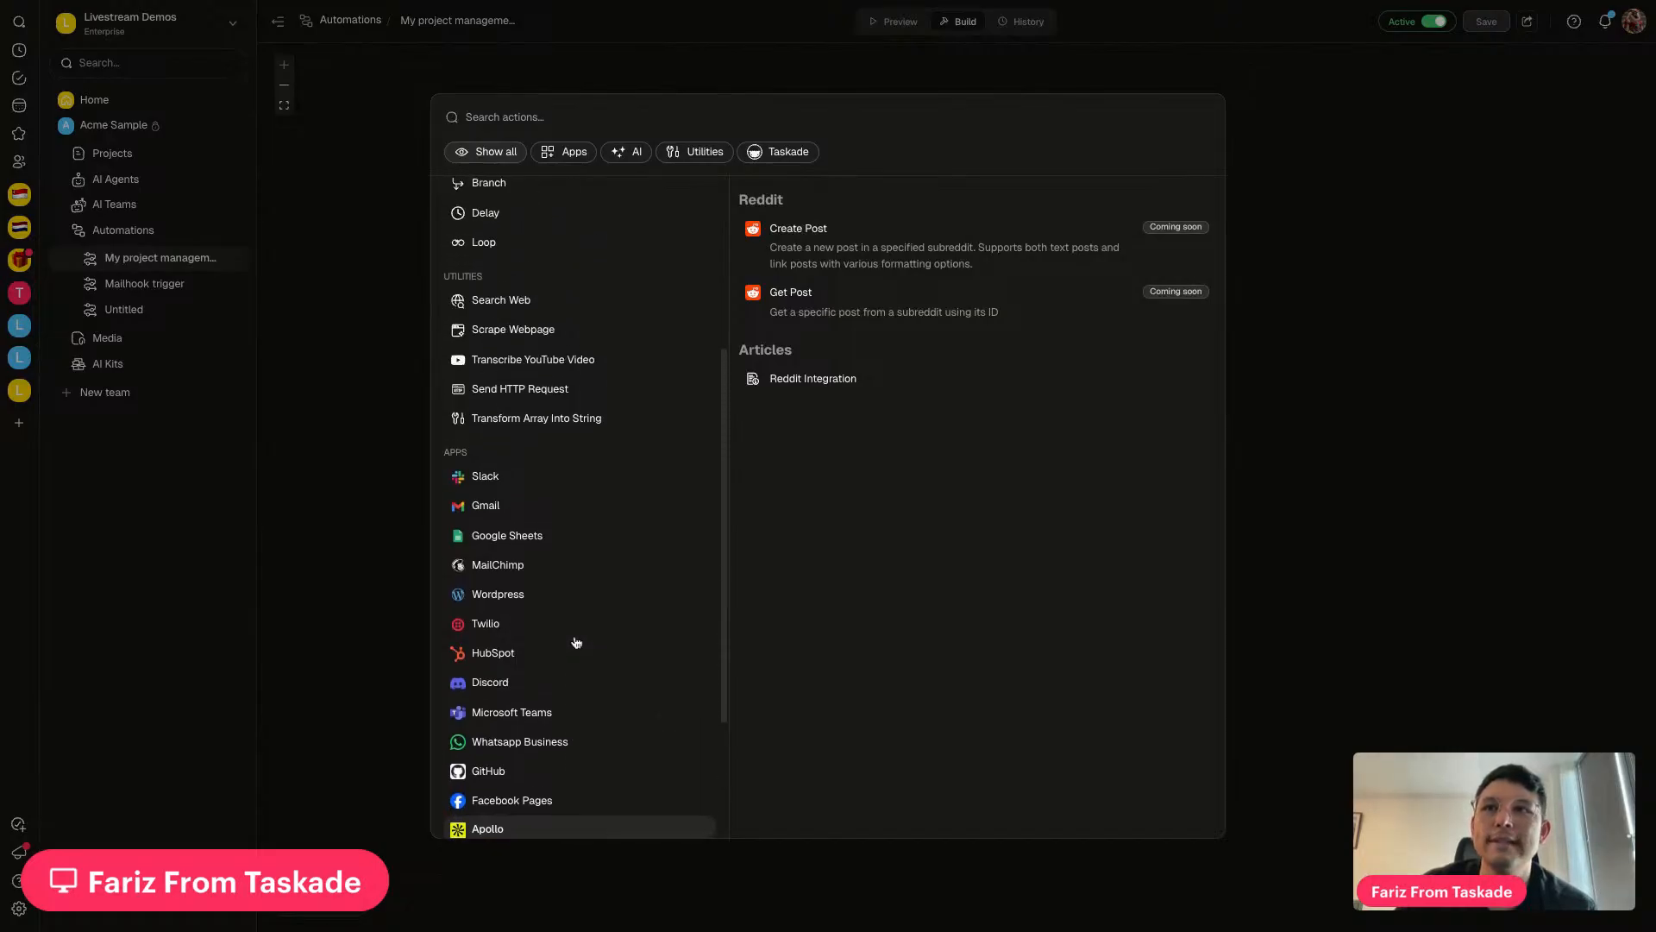
left_click(490, 633)
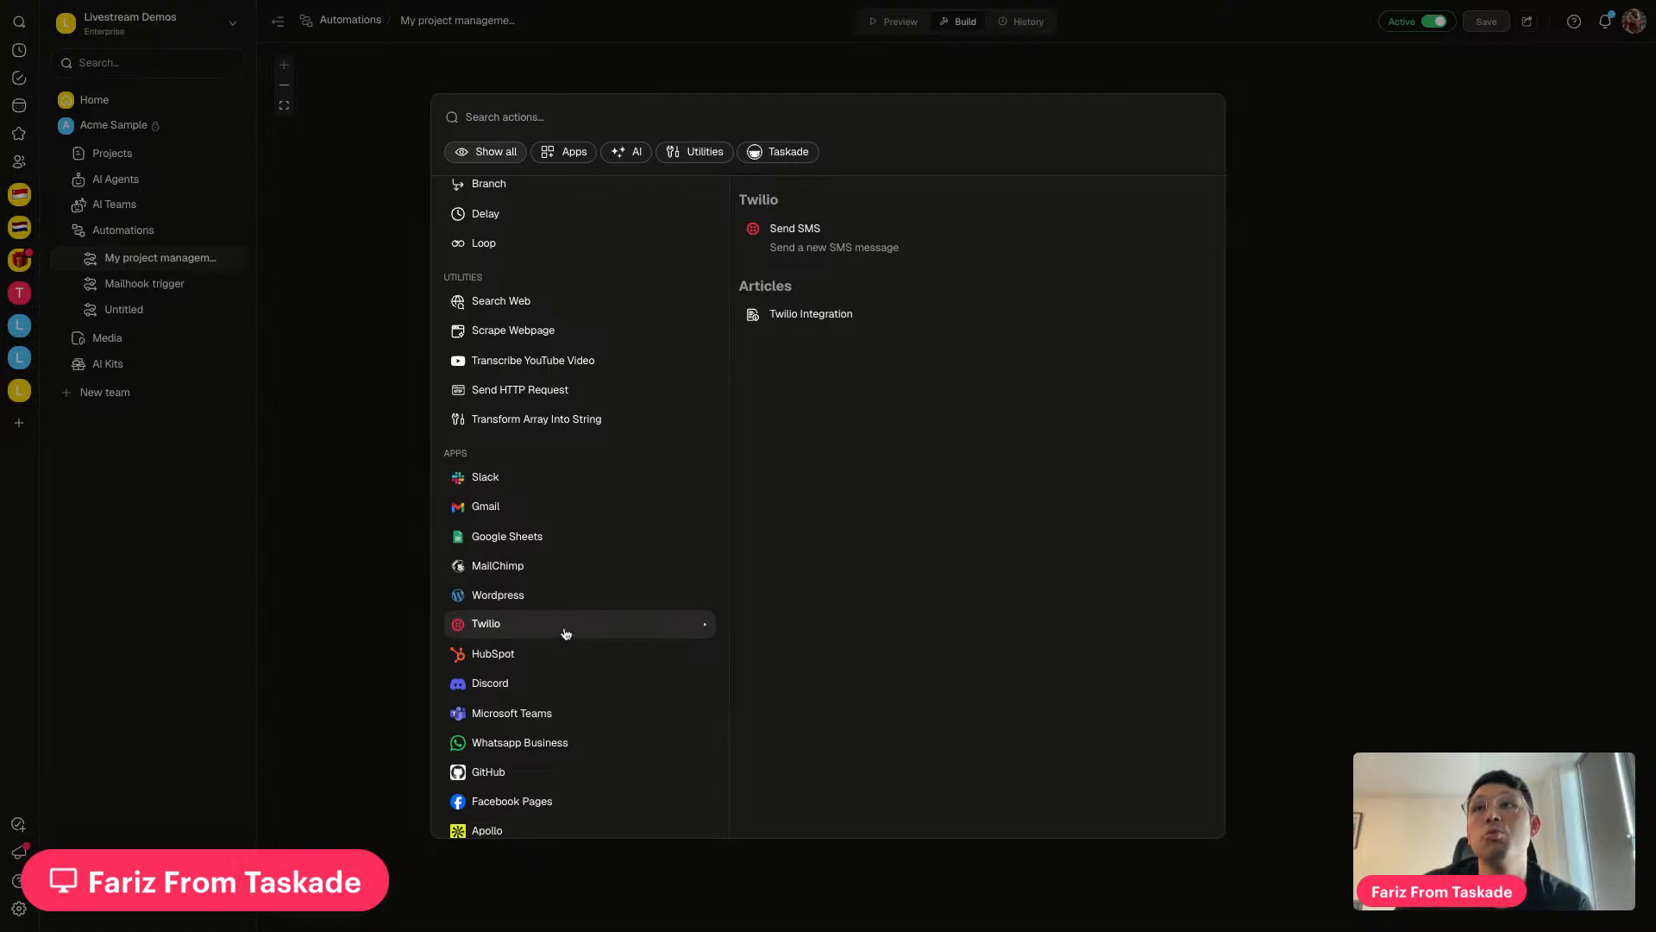
left_click(361, 358)
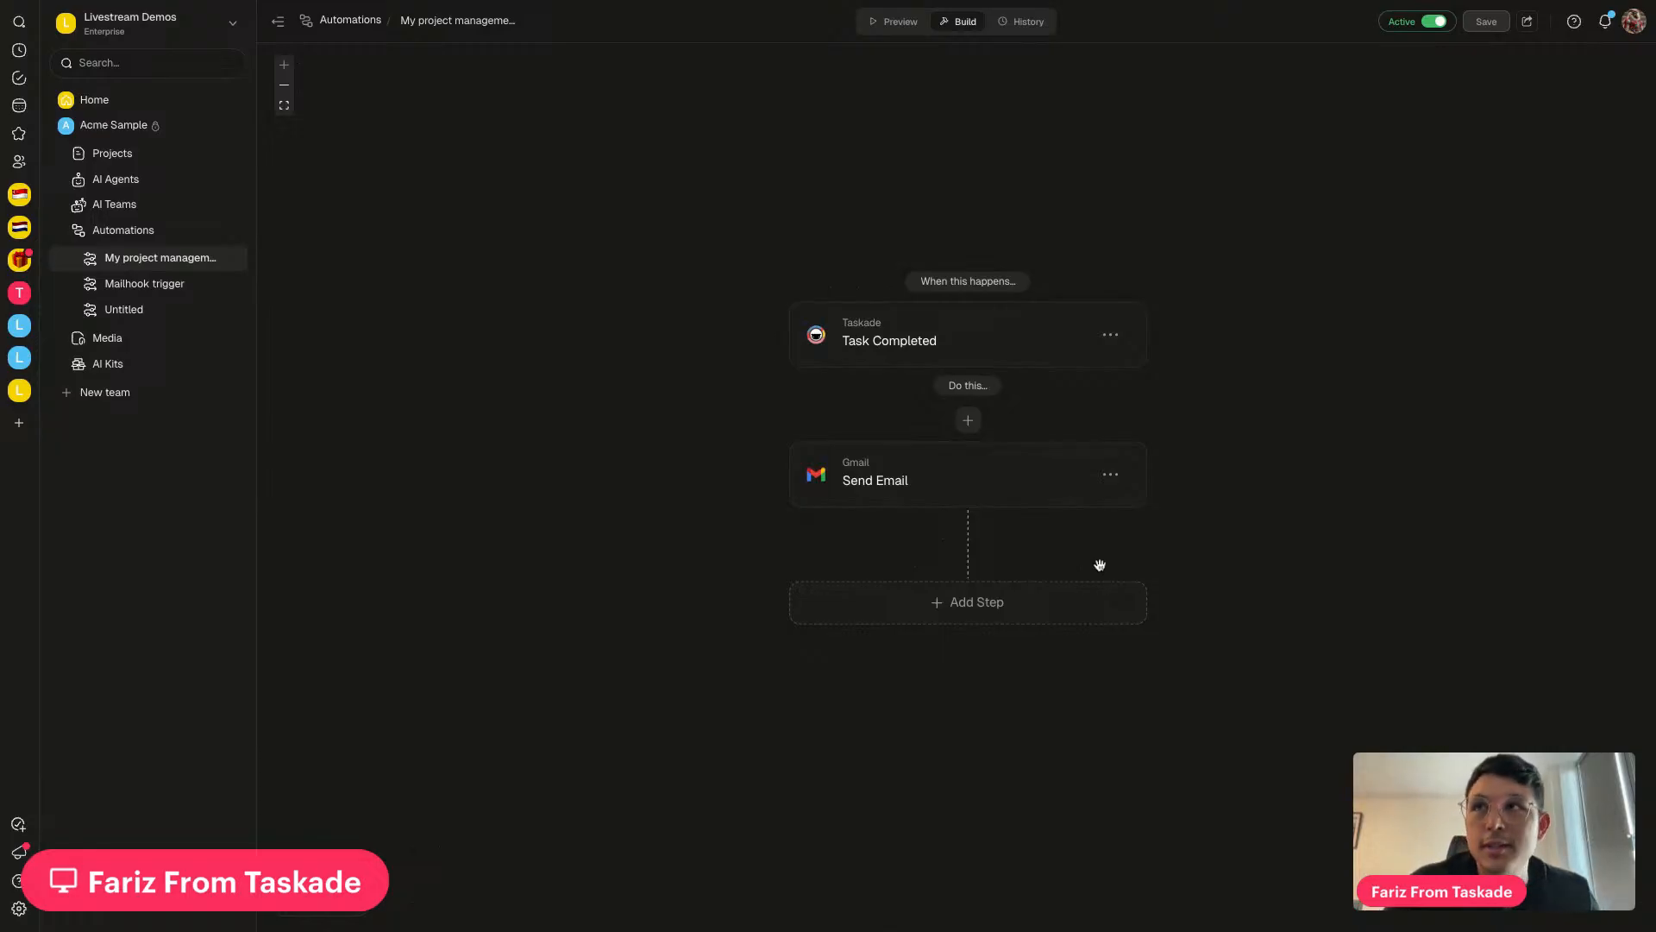
Switch to the Livestream workspace and open the pinned Livestream July 11 project
left_click(21, 359)
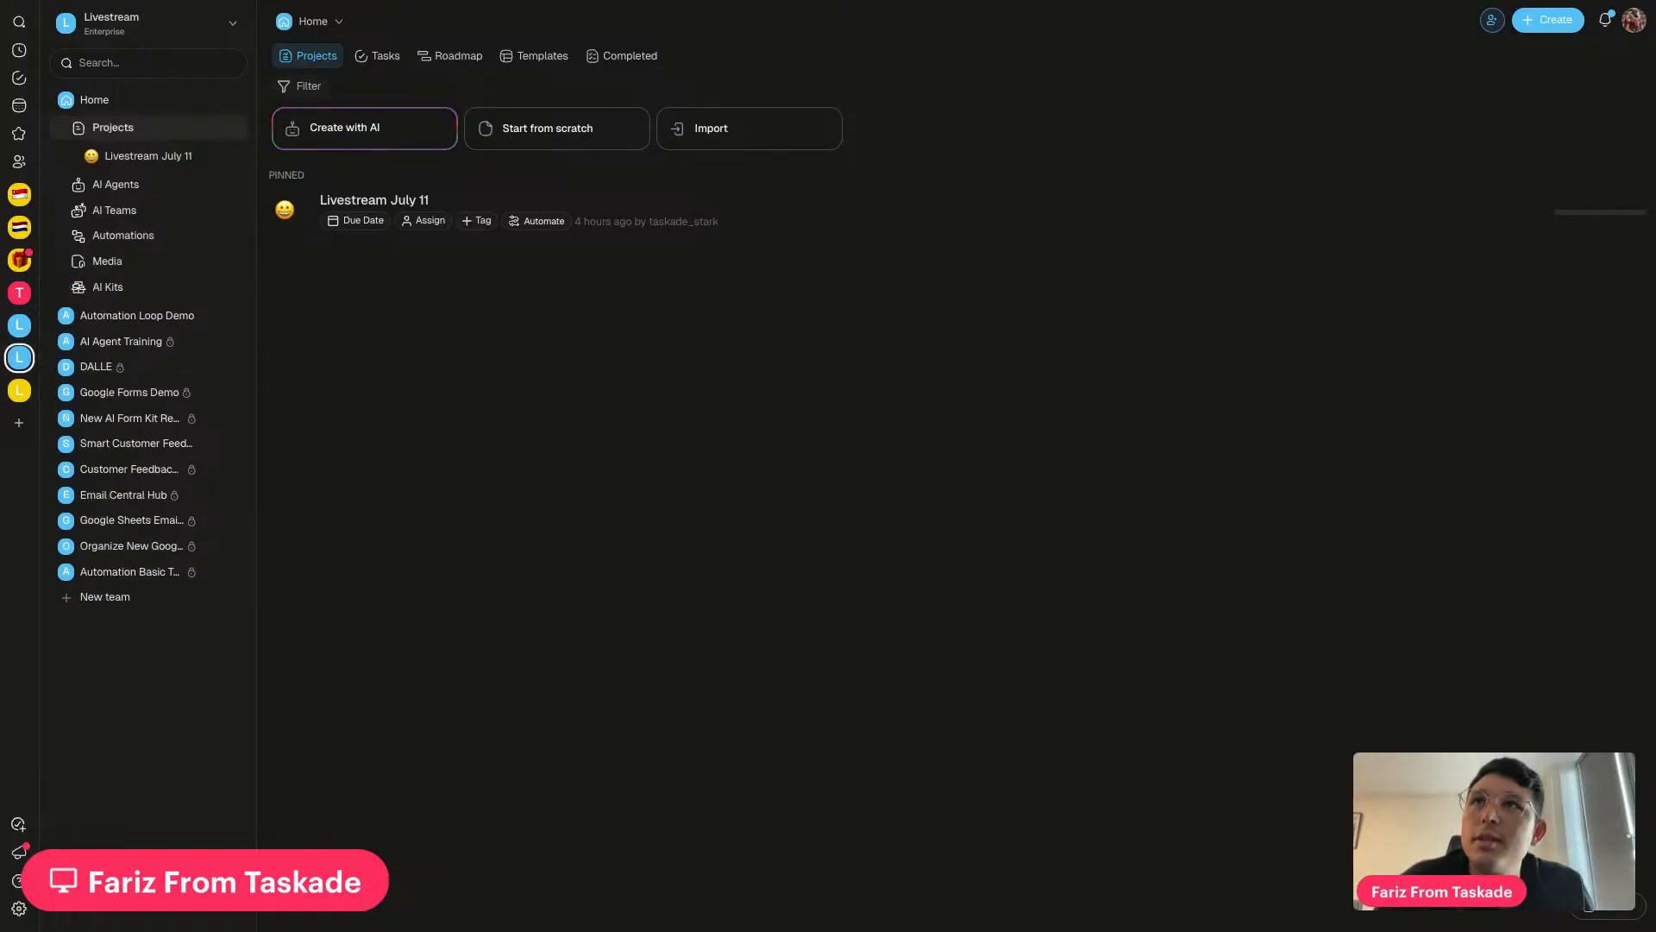
left_click(660, 242)
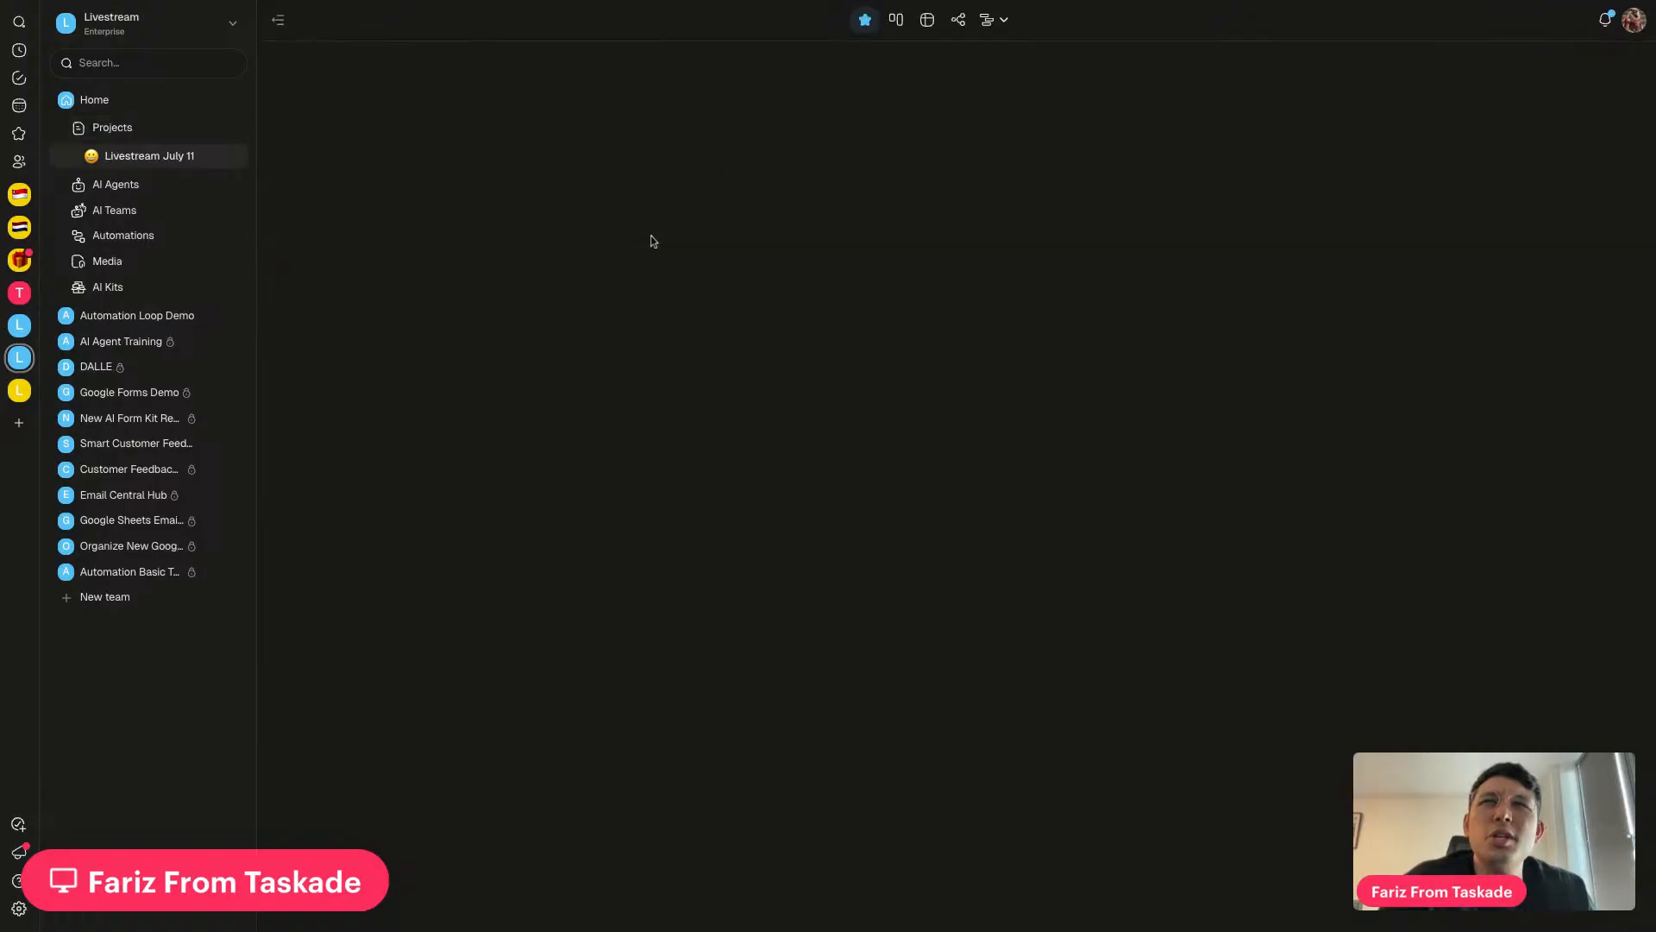